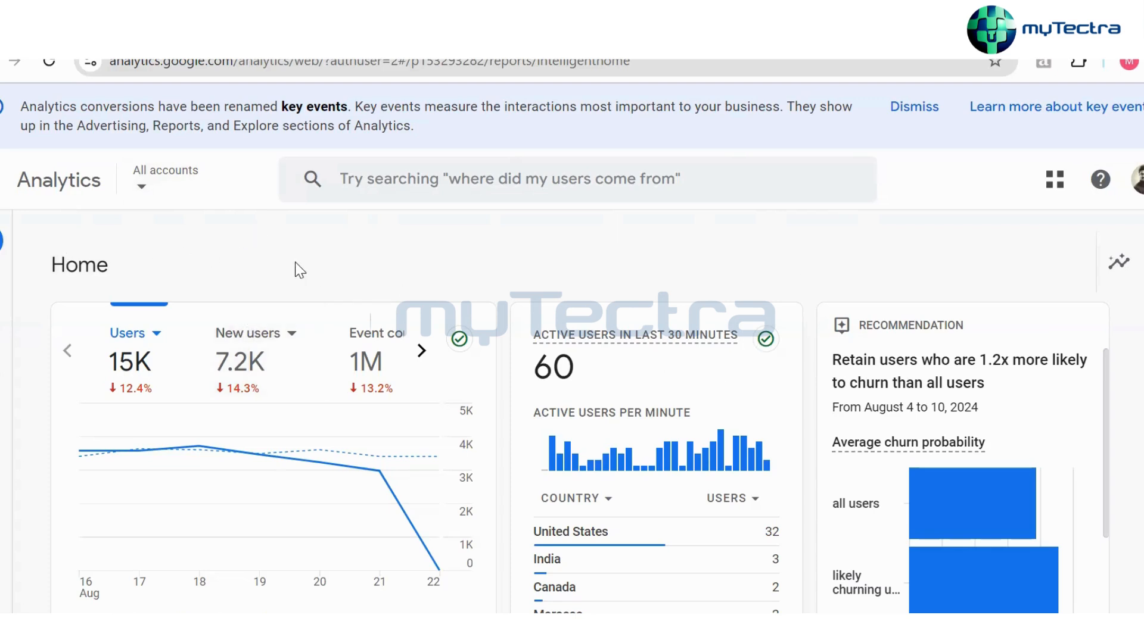
Look through the list of Analytics accounts and select the Proto Fabs account
{"action": "left_click", "coordinate": [155, 196]}
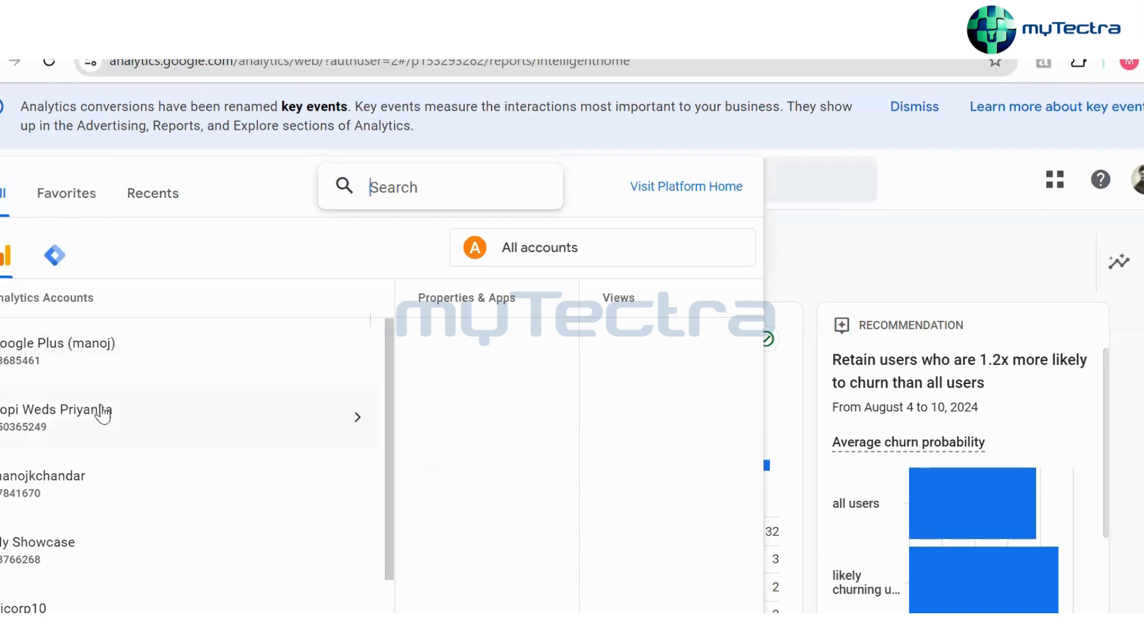
{"action": "scroll", "coordinate": [95, 404], "scroll_direction": "down", "scroll_amount": 3}
{"action": "scroll", "coordinate": [239, 448], "scroll_direction": "up", "scroll_amount": 3}
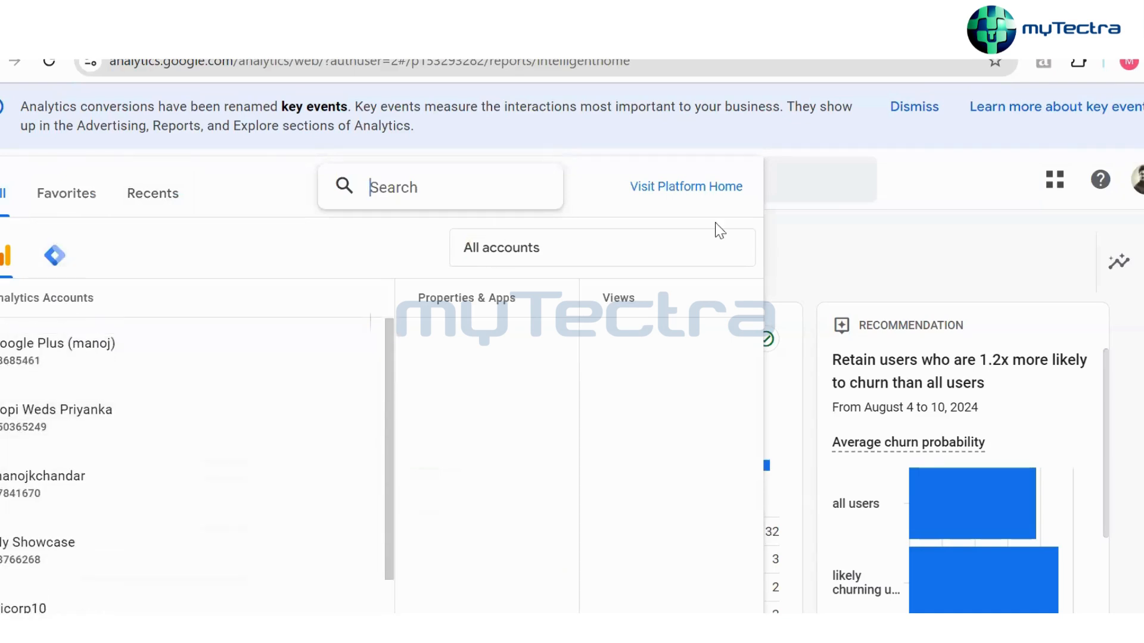
{"action": "left_click", "coordinate": [884, 198]}
{"action": "left_click", "coordinate": [191, 187]}
{"action": "scroll", "coordinate": [149, 453], "scroll_direction": "down", "scroll_amount": 3}
{"action": "scroll", "coordinate": [268, 436], "scroll_direction": "up", "scroll_amount": 3}
{"action": "scroll", "coordinate": [184, 399], "scroll_direction": "down", "scroll_amount": 3}
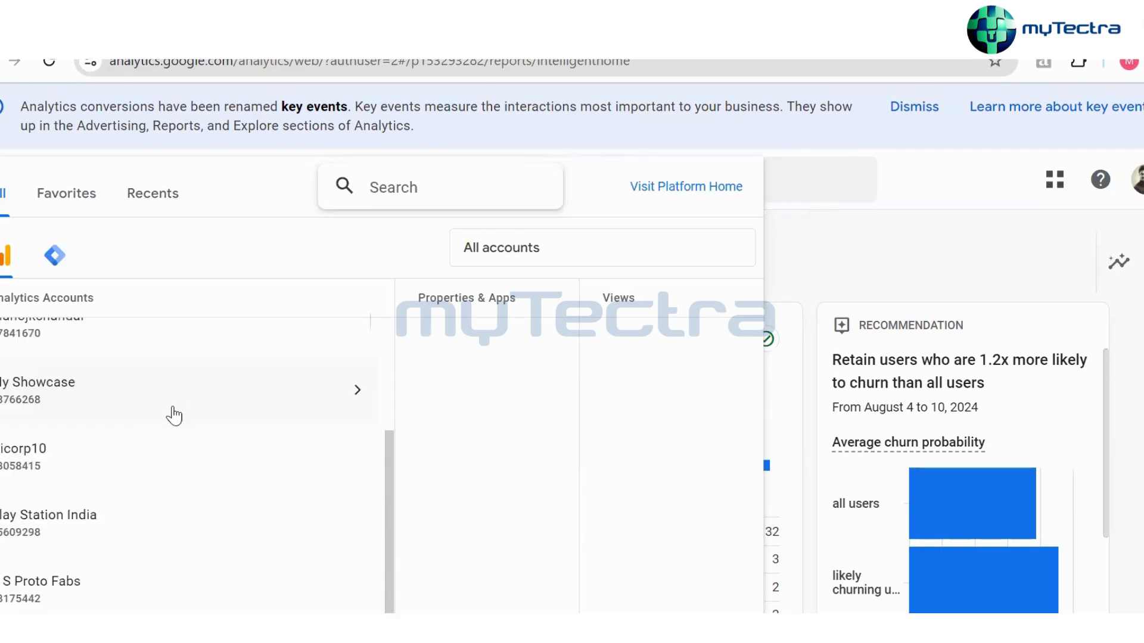
{"action": "left_click", "coordinate": [87, 601]}
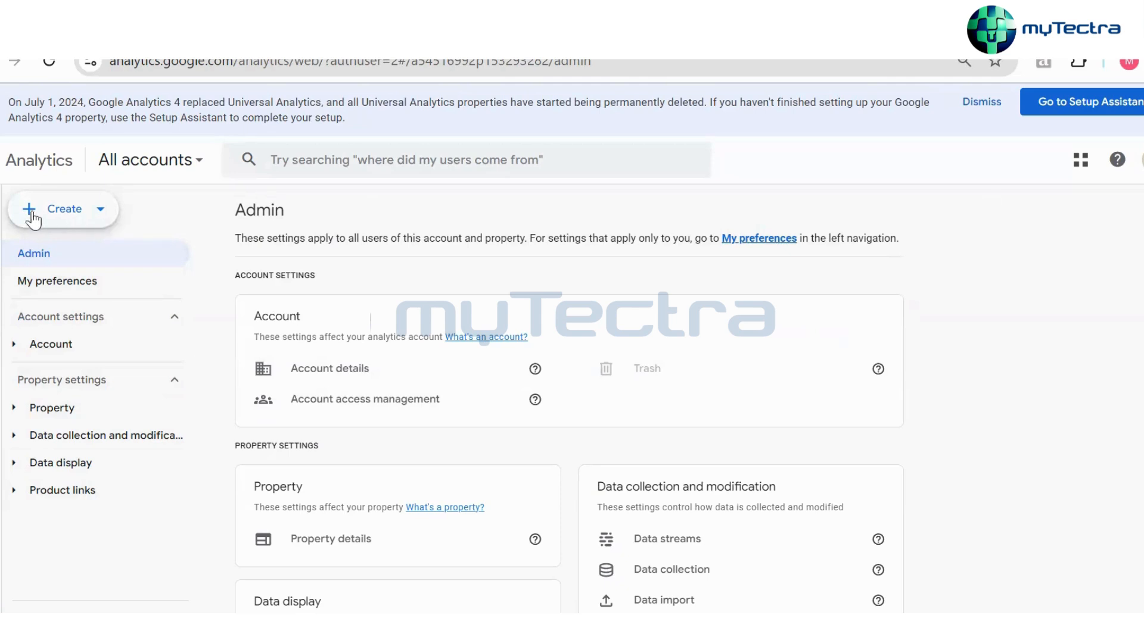
Review the Create options in Admin and the properties and views under the listed Analytics accounts
{"action": "left_click", "coordinate": [102, 213]}
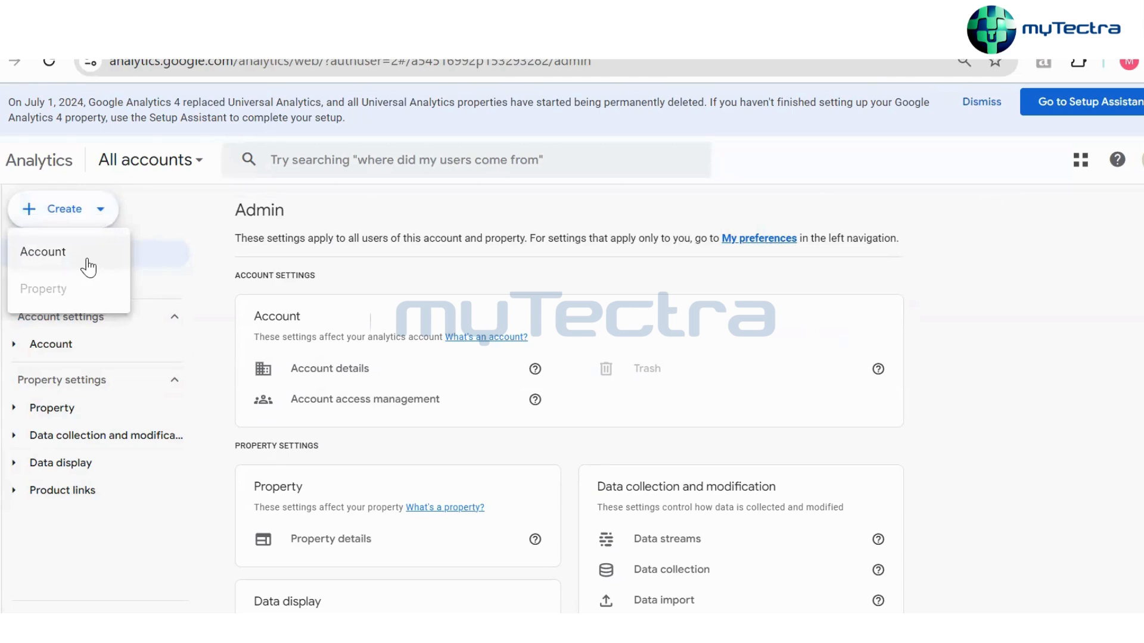
{"action": "left_click", "coordinate": [151, 214]}
{"action": "left_click", "coordinate": [153, 162]}
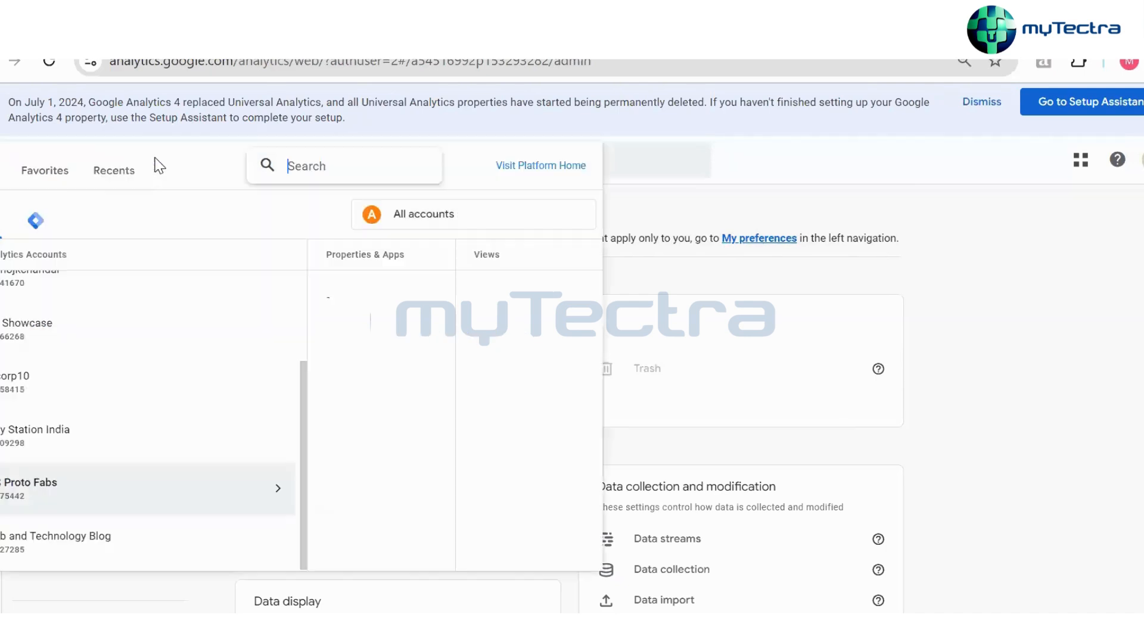
{"action": "scroll", "coordinate": [66, 494], "scroll_direction": "up", "scroll_amount": 2}
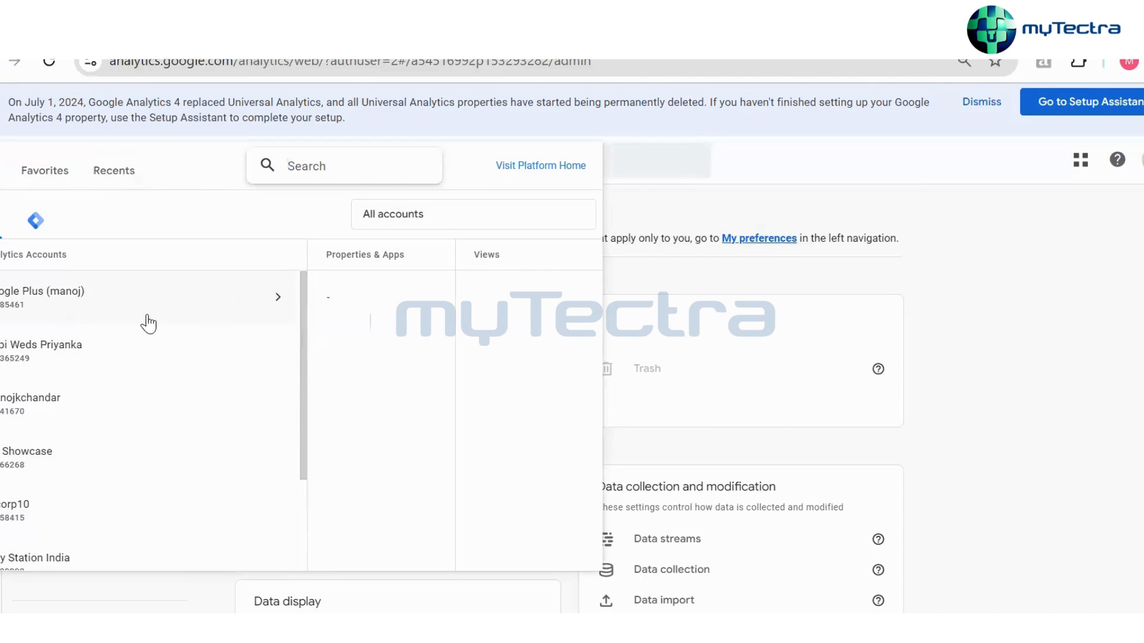
{"action": "left_click", "coordinate": [148, 323]}
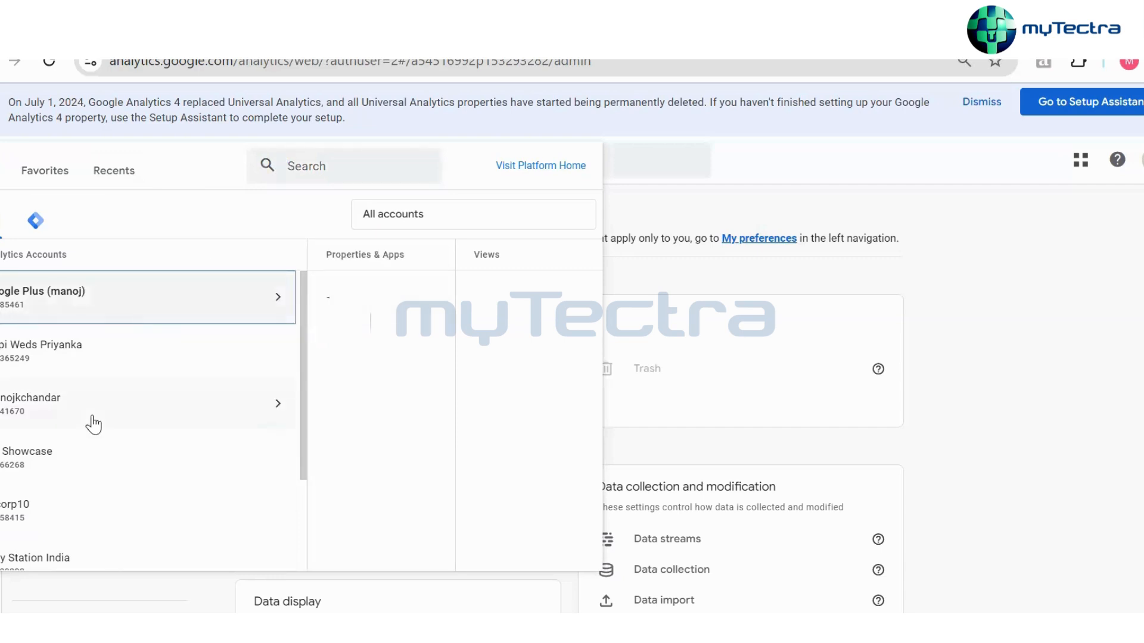
{"action": "scroll", "coordinate": [94, 425], "scroll_direction": "down", "scroll_amount": 2}
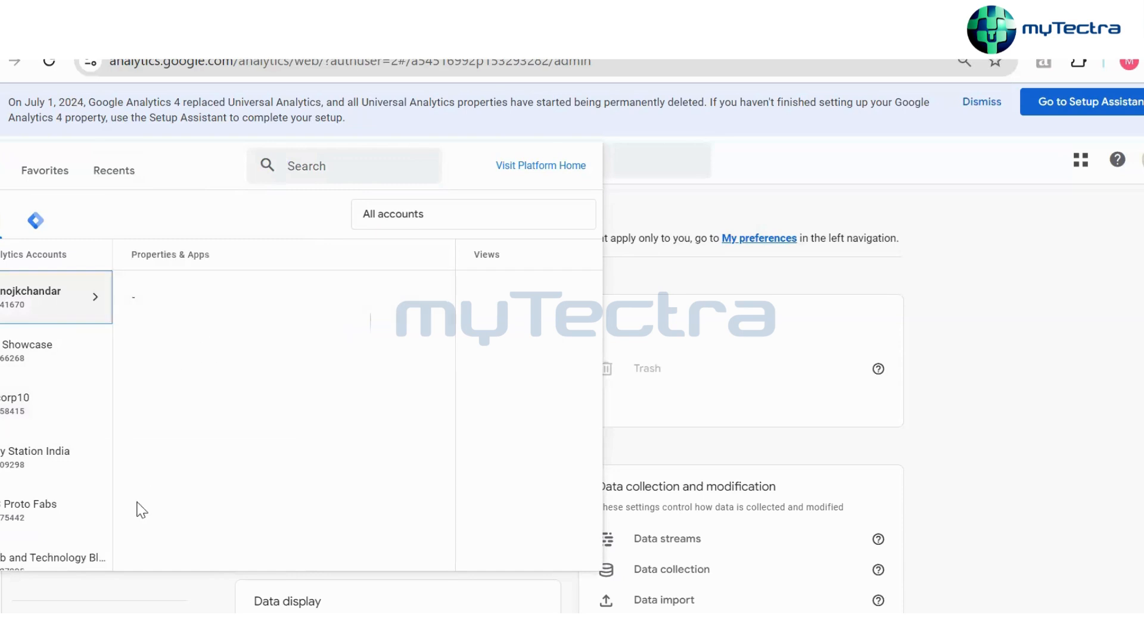
{"action": "scroll", "coordinate": [67, 495], "scroll_direction": "down", "scroll_amount": 1}
{"action": "left_click", "coordinate": [93, 490]}
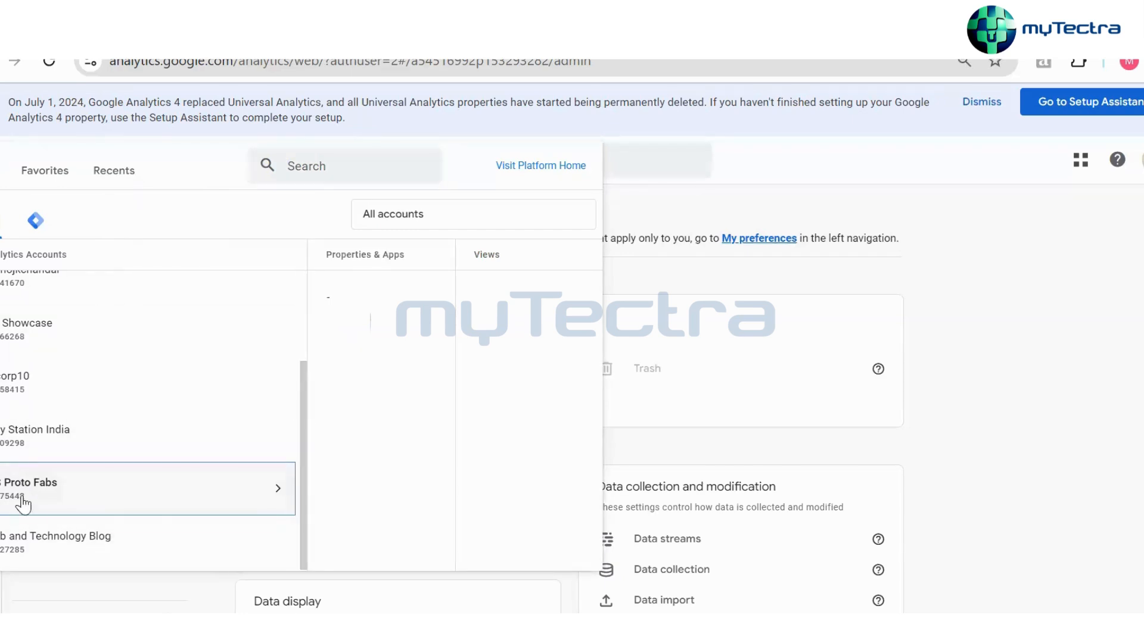
{"action": "scroll", "coordinate": [56, 298], "scroll_direction": "up", "scroll_amount": 2}
{"action": "scroll", "coordinate": [56, 280], "scroll_direction": "down", "scroll_amount": 2}
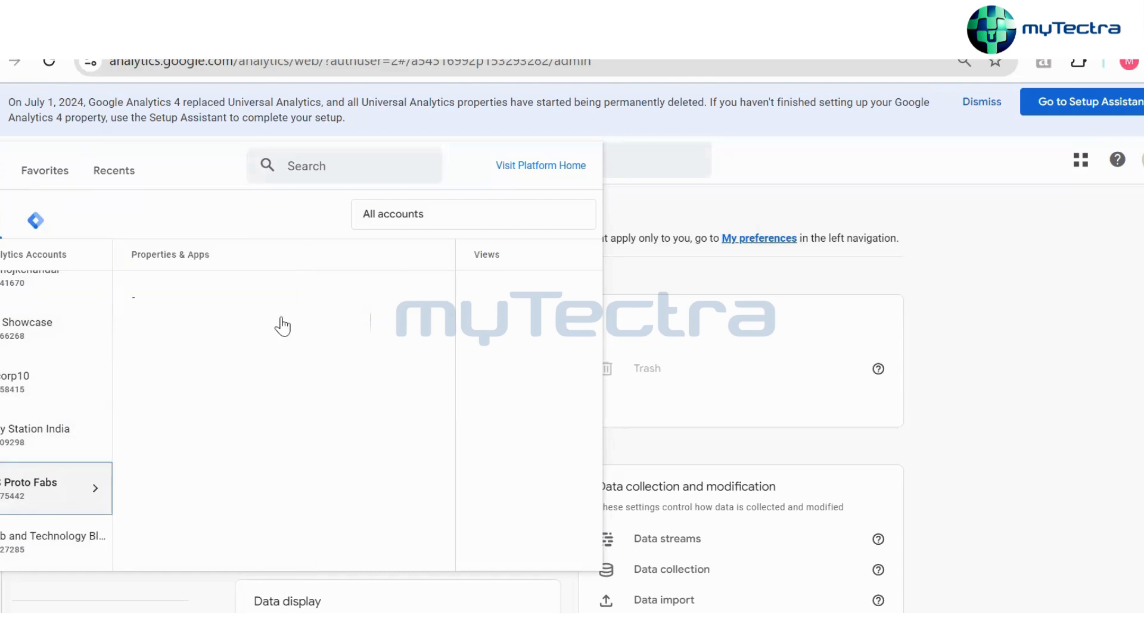
{"action": "left_click", "coordinate": [303, 311]}
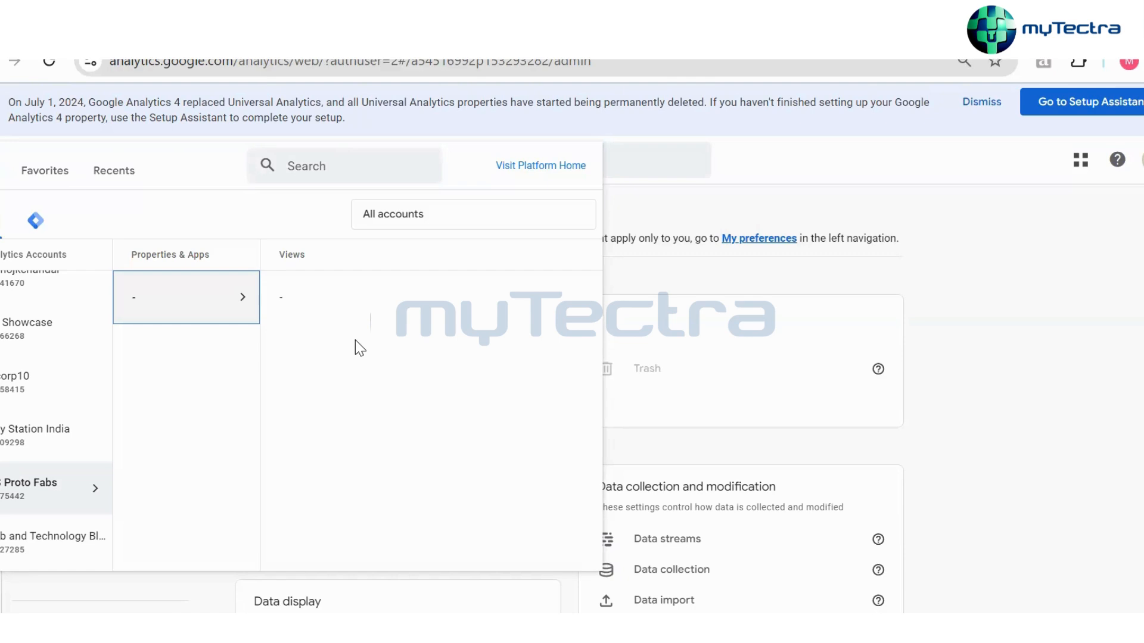
{"action": "left_click", "coordinate": [915, 294]}
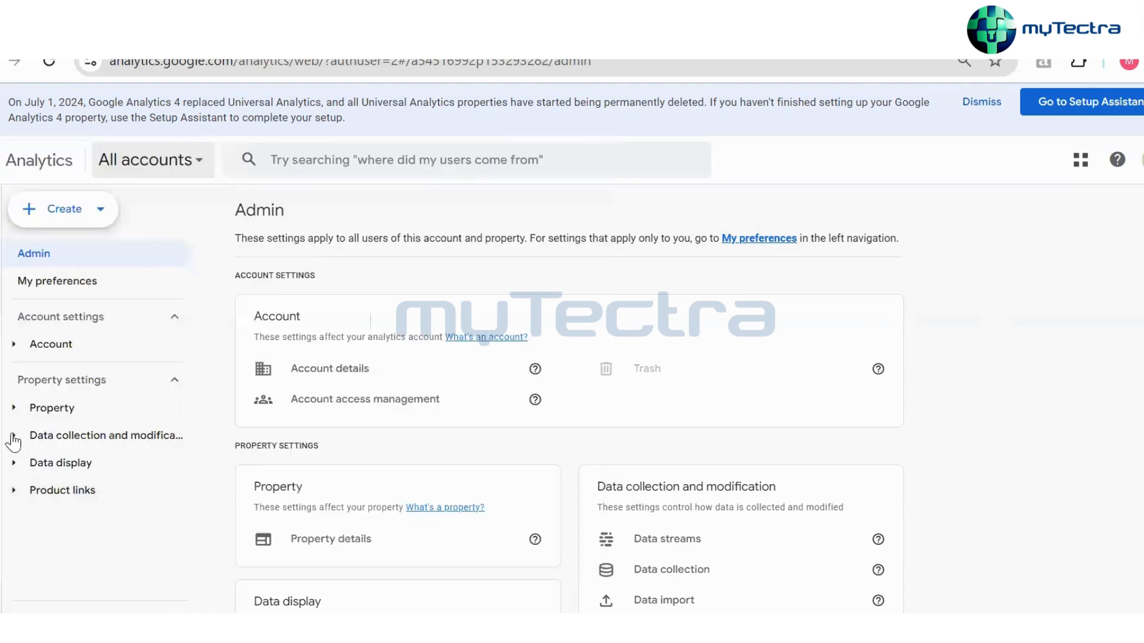
Open the Data streams settings under the property's data collection and modification section
{"action": "mouse_move", "coordinate": [18, 316]}
{"action": "scroll", "coordinate": [356, 445], "scroll_direction": "down", "scroll_amount": 3}
{"action": "left_click", "coordinate": [702, 355]}
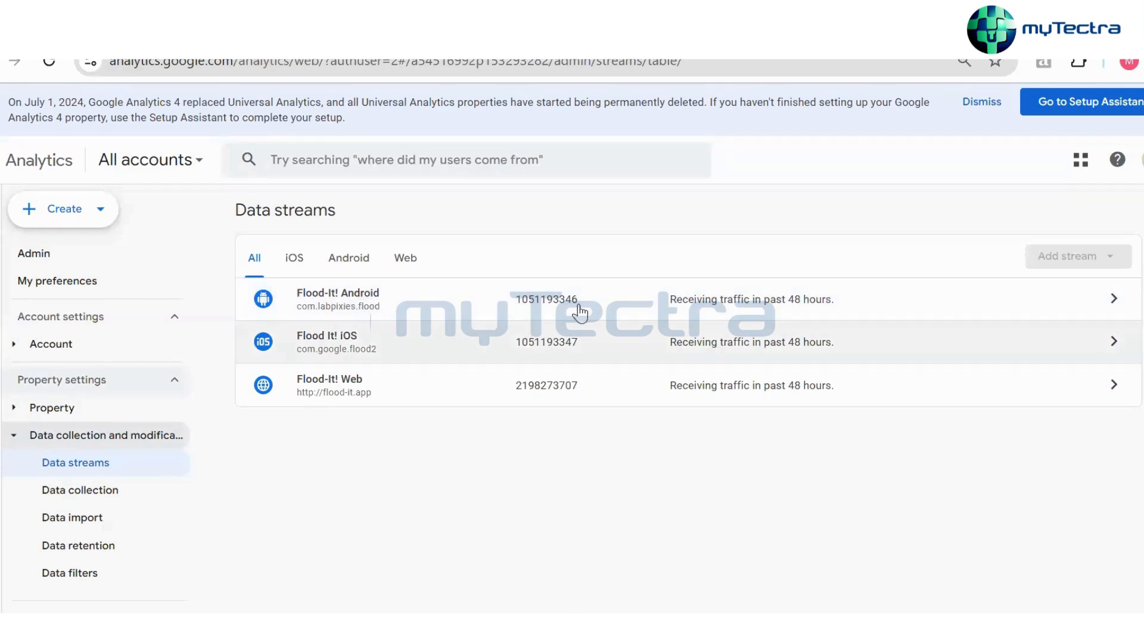
Review the stream details and settings of the Flood-It! Android data stream, and close them
{"action": "left_click", "coordinate": [766, 307]}
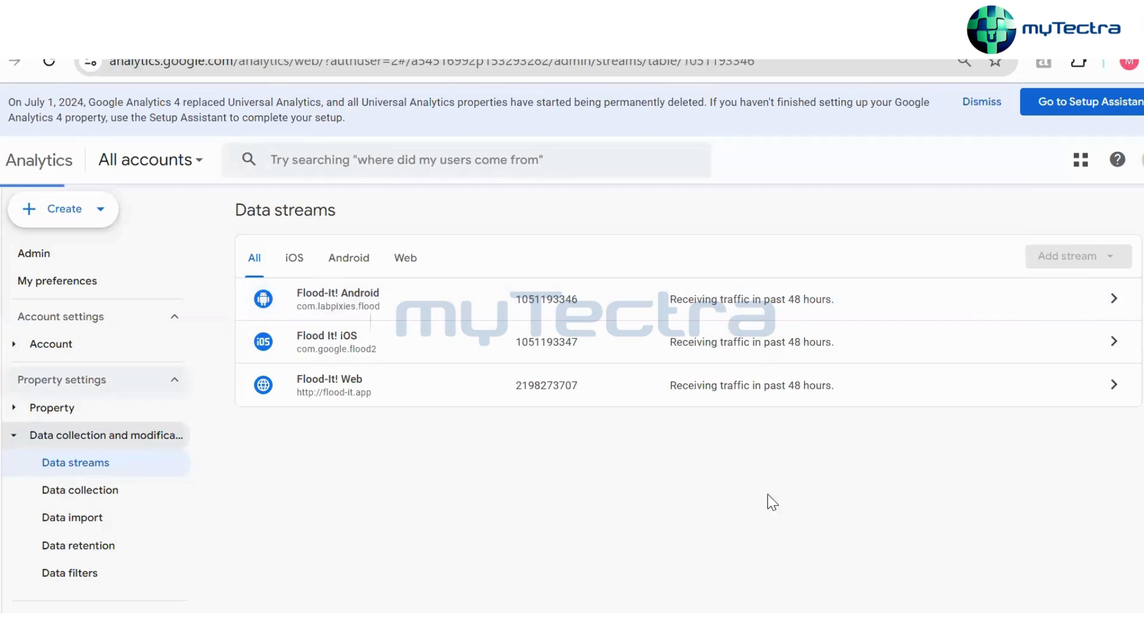
{"action": "scroll", "coordinate": [669, 427], "scroll_direction": "down", "scroll_amount": 4}
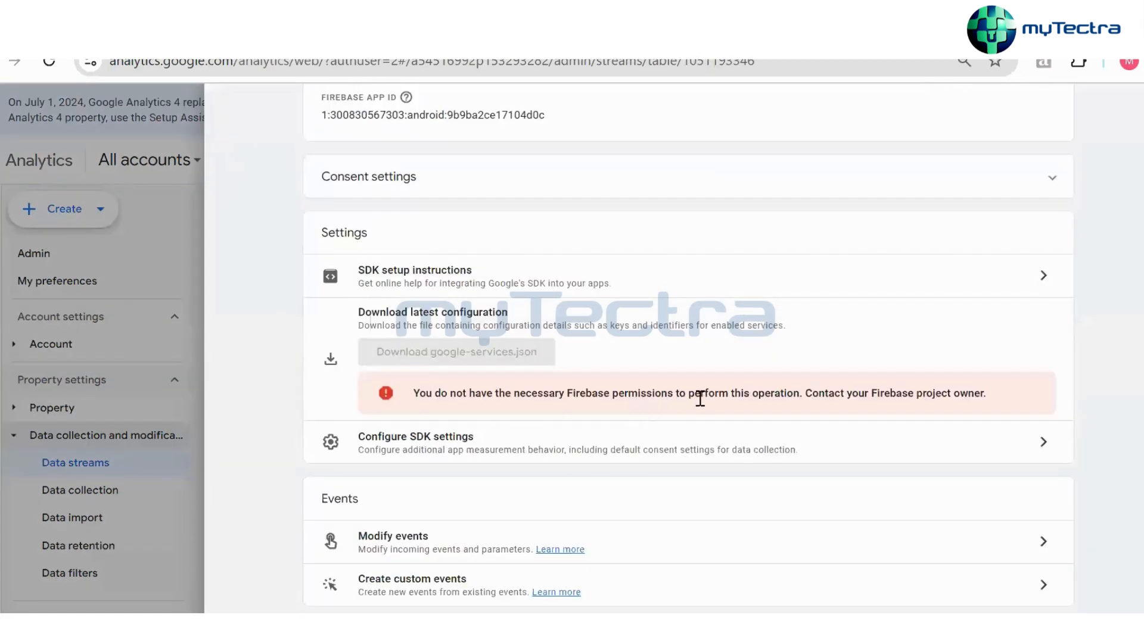
{"action": "scroll", "coordinate": [706, 397], "scroll_direction": "up", "scroll_amount": 4}
{"action": "left_click", "coordinate": [236, 111]}
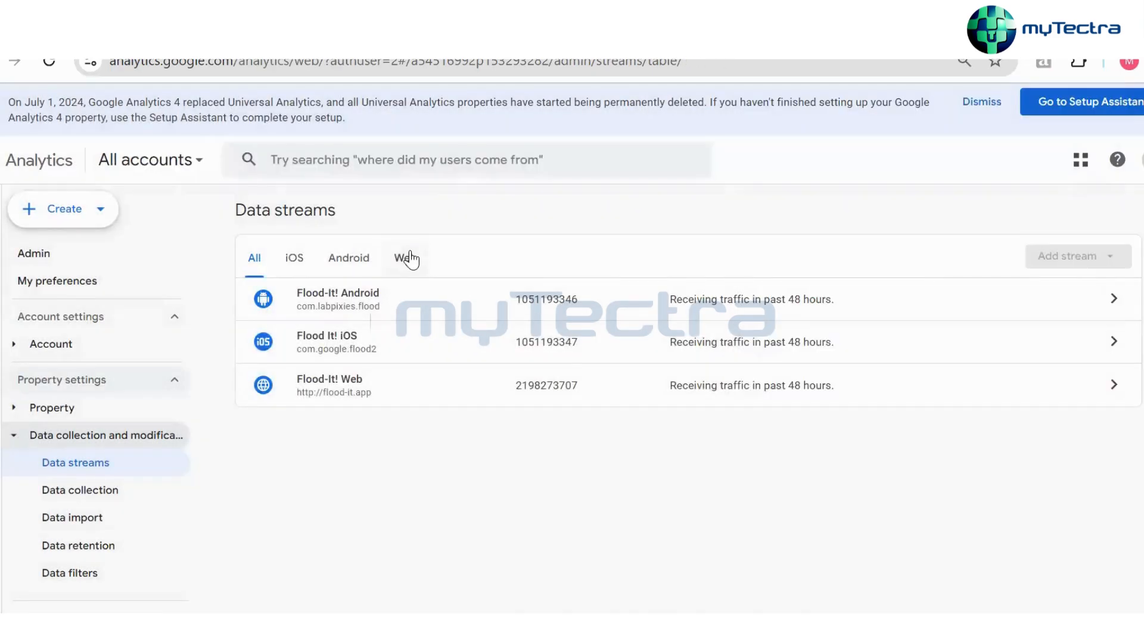
Filter the data streams to Web, look at the Flood-It! Web stream's details, and close them
{"action": "left_click", "coordinate": [405, 257]}
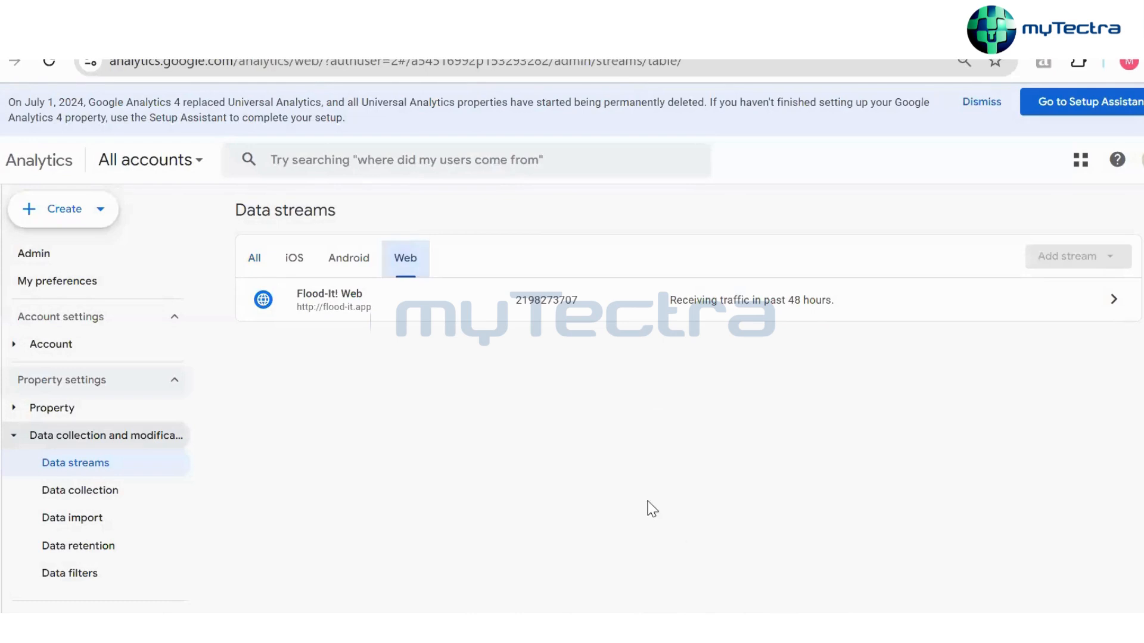
{"action": "left_click", "coordinate": [689, 322]}
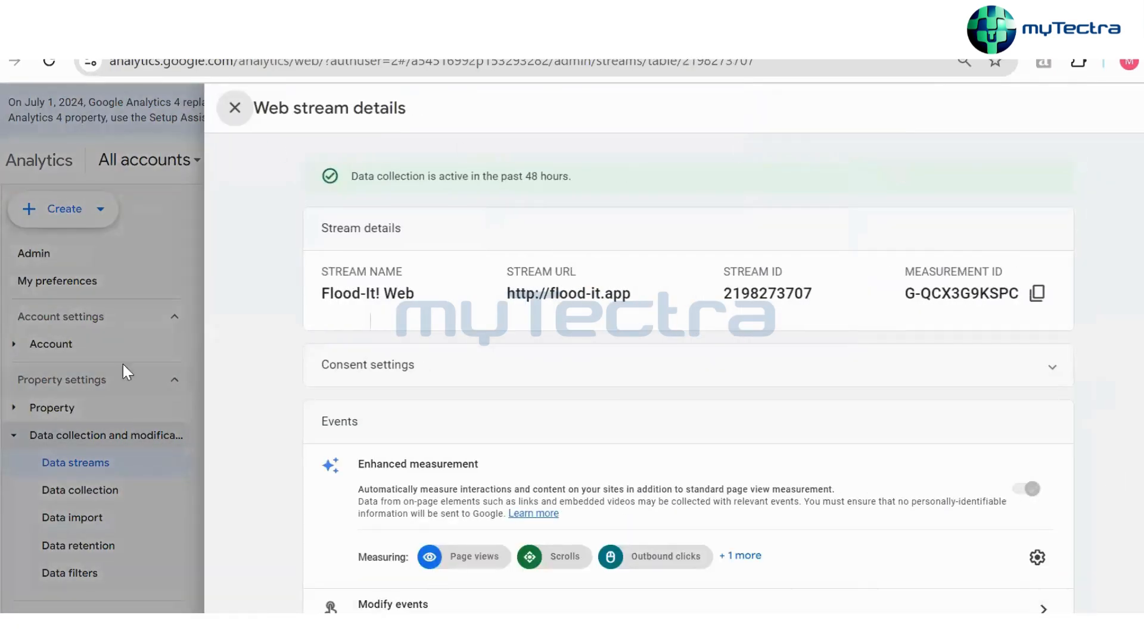
{"action": "left_click", "coordinate": [235, 109]}
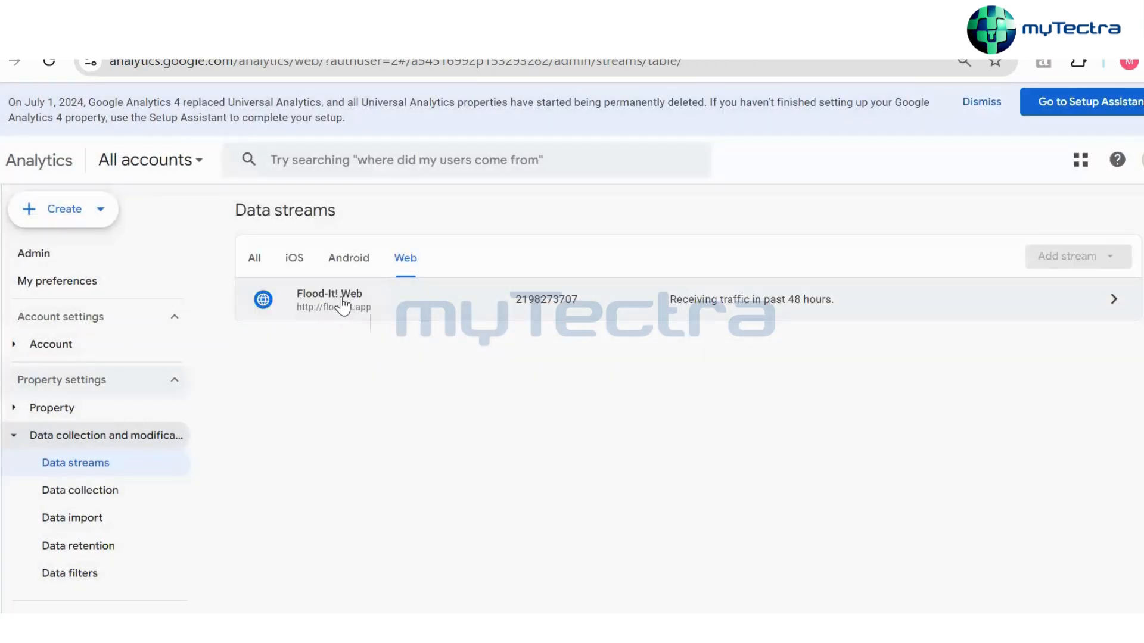
Copy the Measurement ID from the Flood-It! Web stream's details
{"action": "left_click", "coordinate": [1049, 311]}
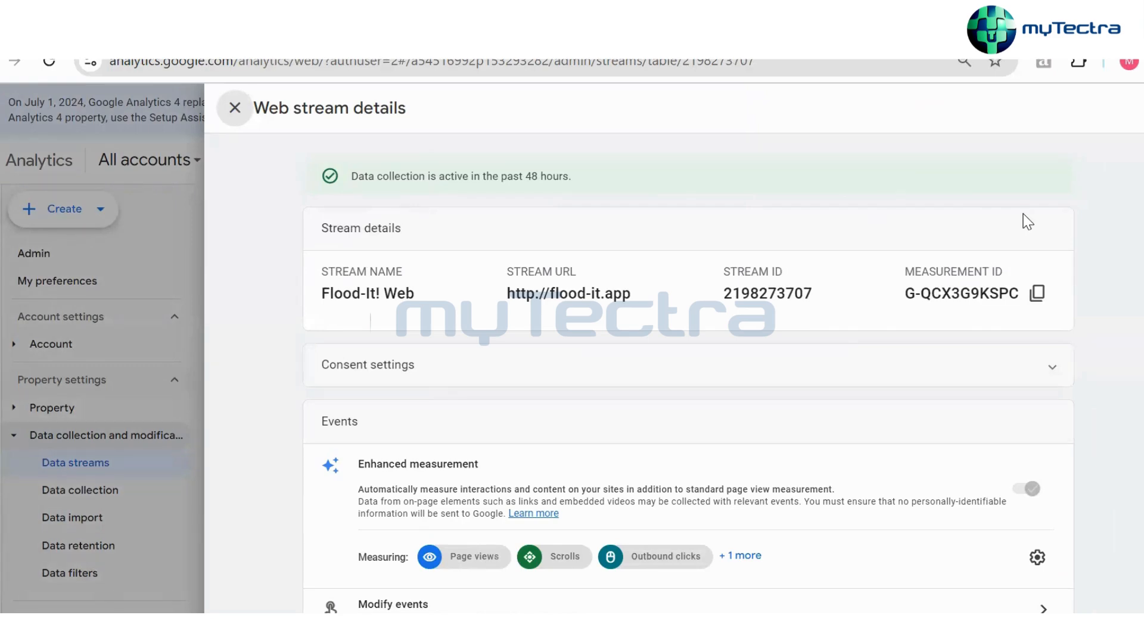
{"action": "scroll", "coordinate": [705, 405], "scroll_direction": "down", "scroll_amount": 5}
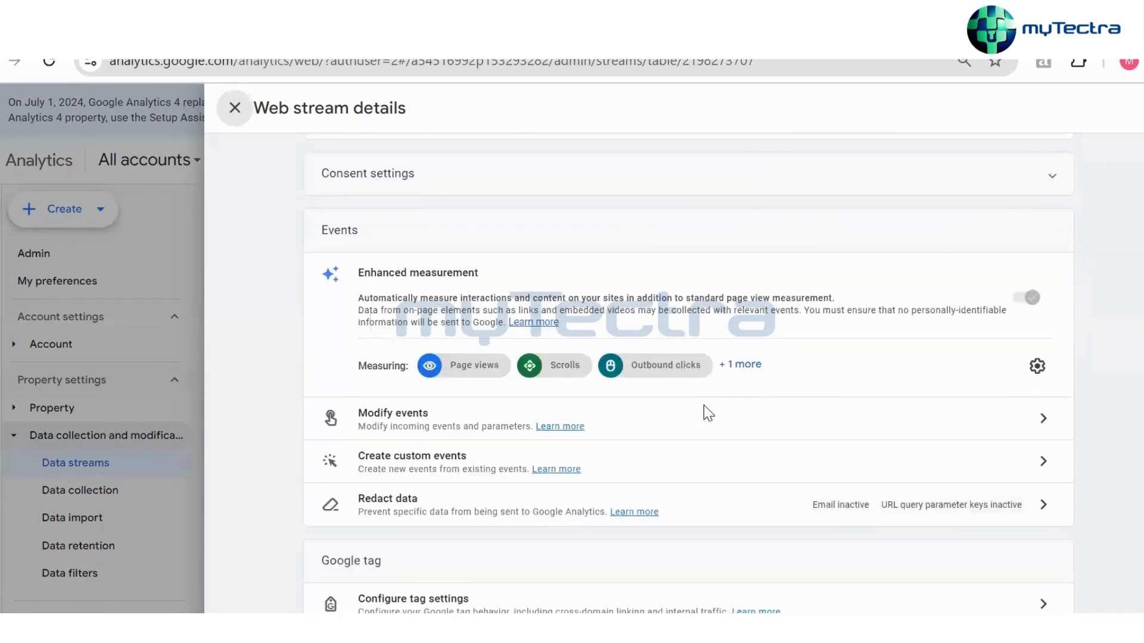
{"action": "scroll", "coordinate": [705, 404], "scroll_direction": "up", "scroll_amount": 5}
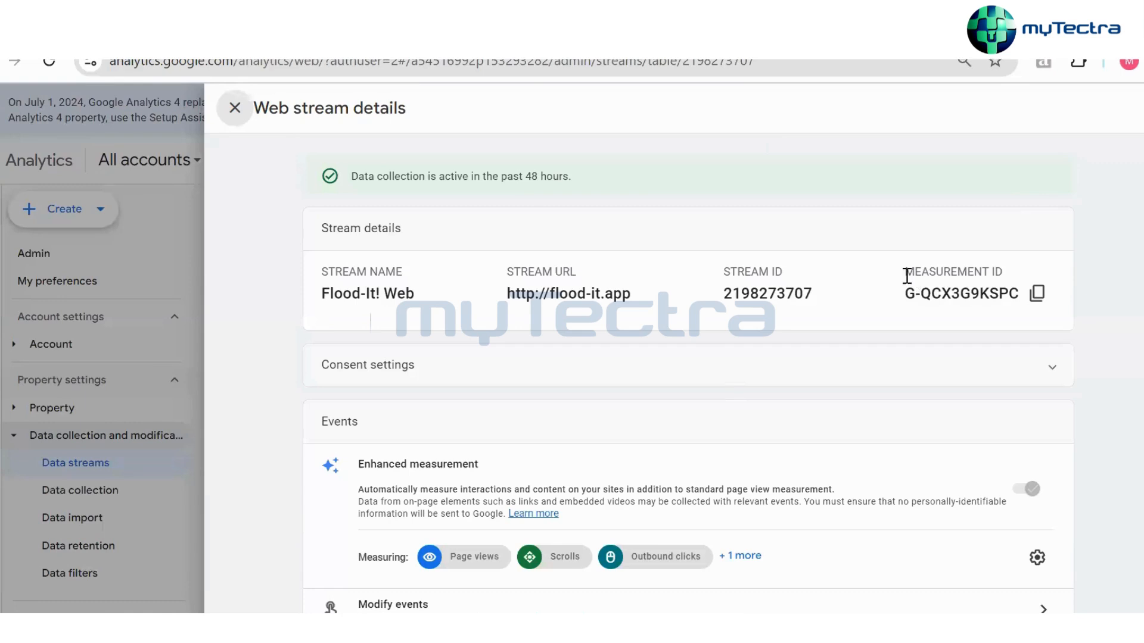
{"action": "left_click_drag", "start_coordinate": [908, 276], "coordinate": [998, 266]}
{"action": "left_click", "coordinate": [1082, 298]}
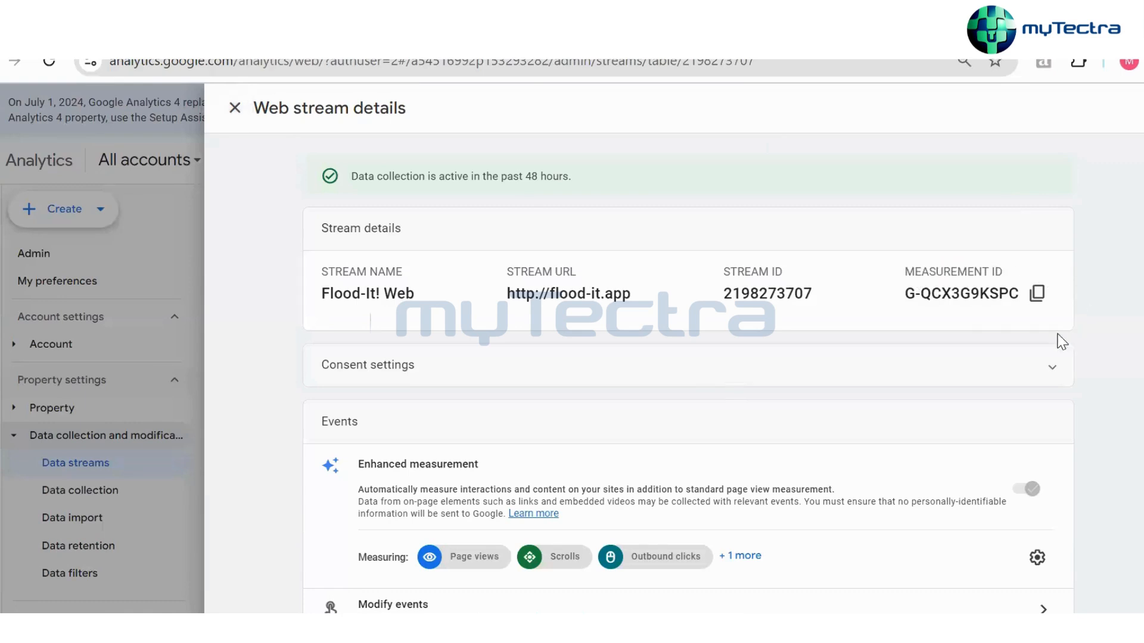
{"action": "left_click", "coordinate": [1037, 293]}
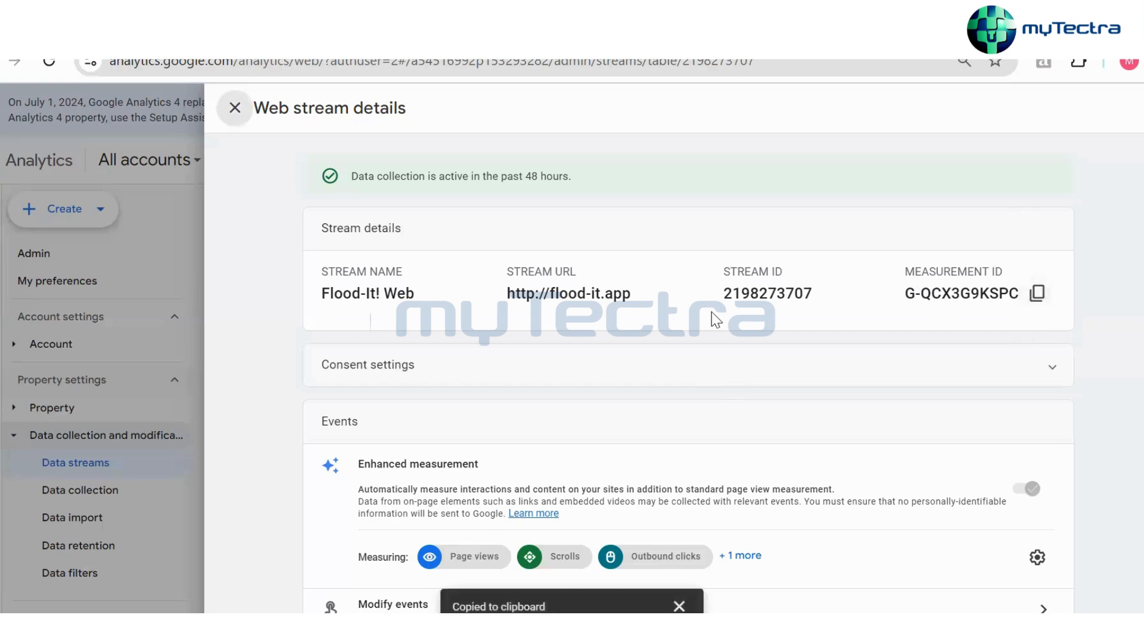
{"action": "left_click", "coordinate": [235, 107]}
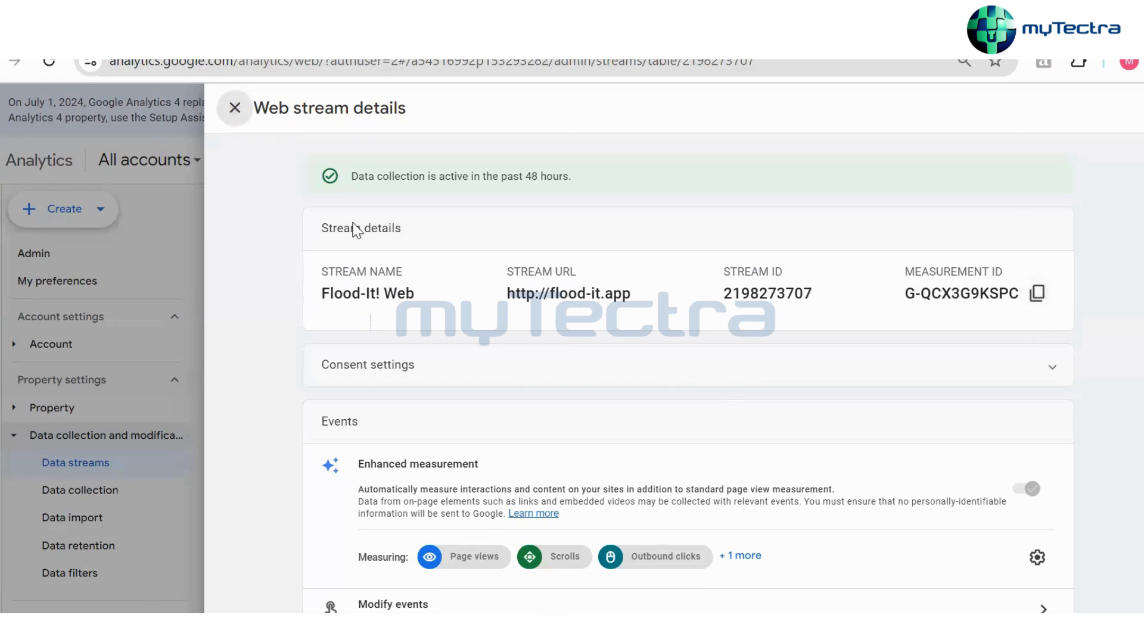
Search the web for "google taga manager" in another browser tab and open Google Tag Manager from the results
{"action": "key", "text": "ctrl+Tab"}
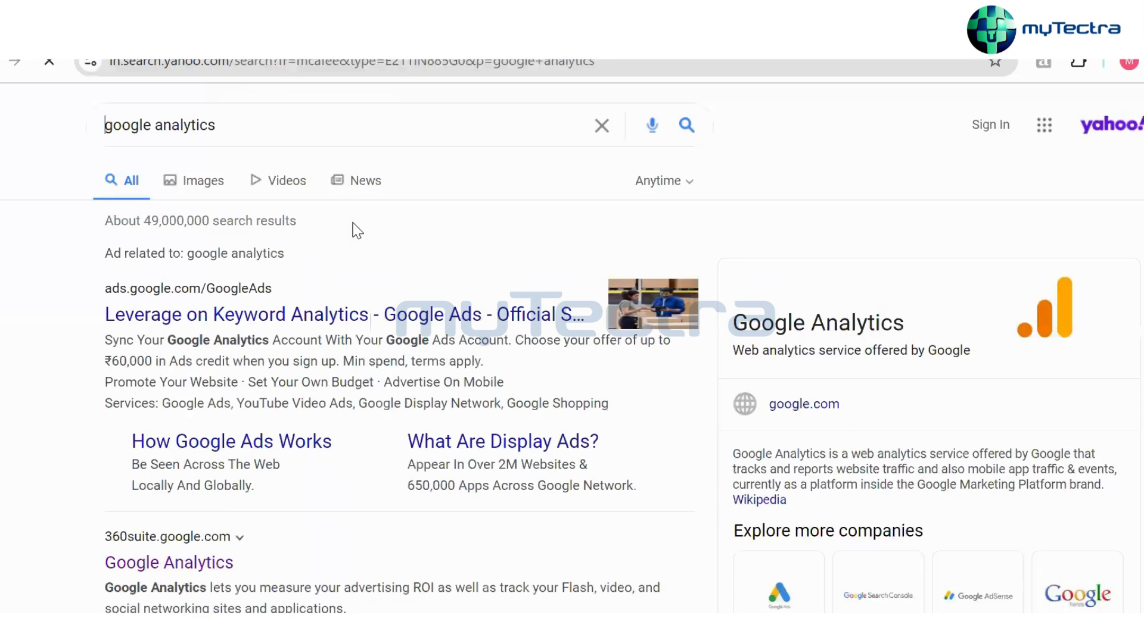
{"action": "type", "text": "goog"}
{"action": "left_click", "coordinate": [217, 76]}
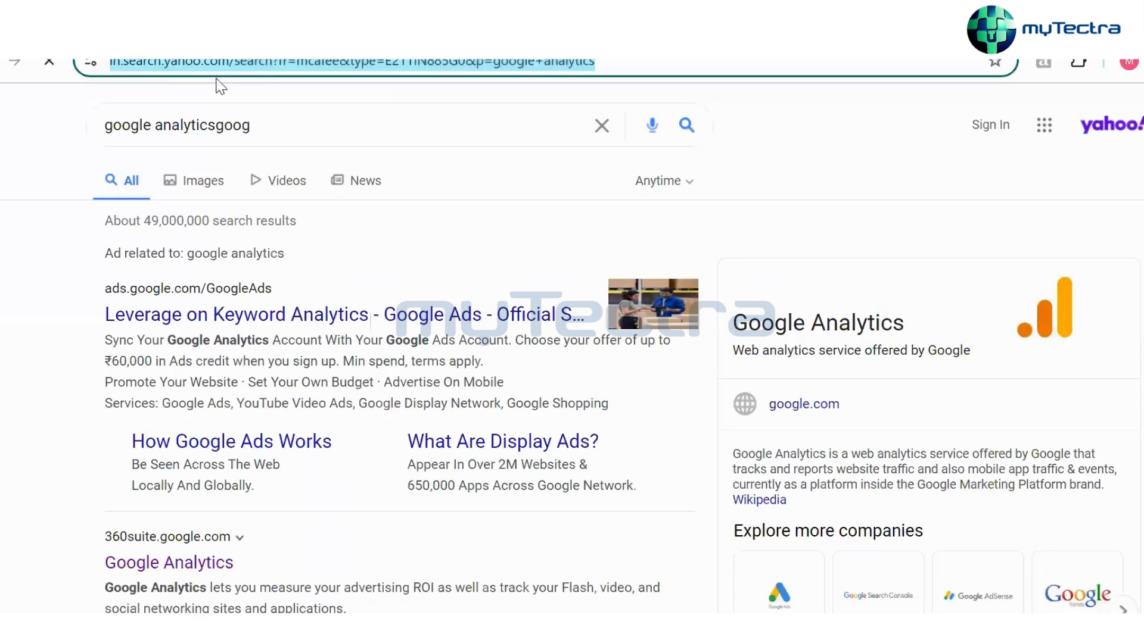
{"action": "type", "text": "google"}
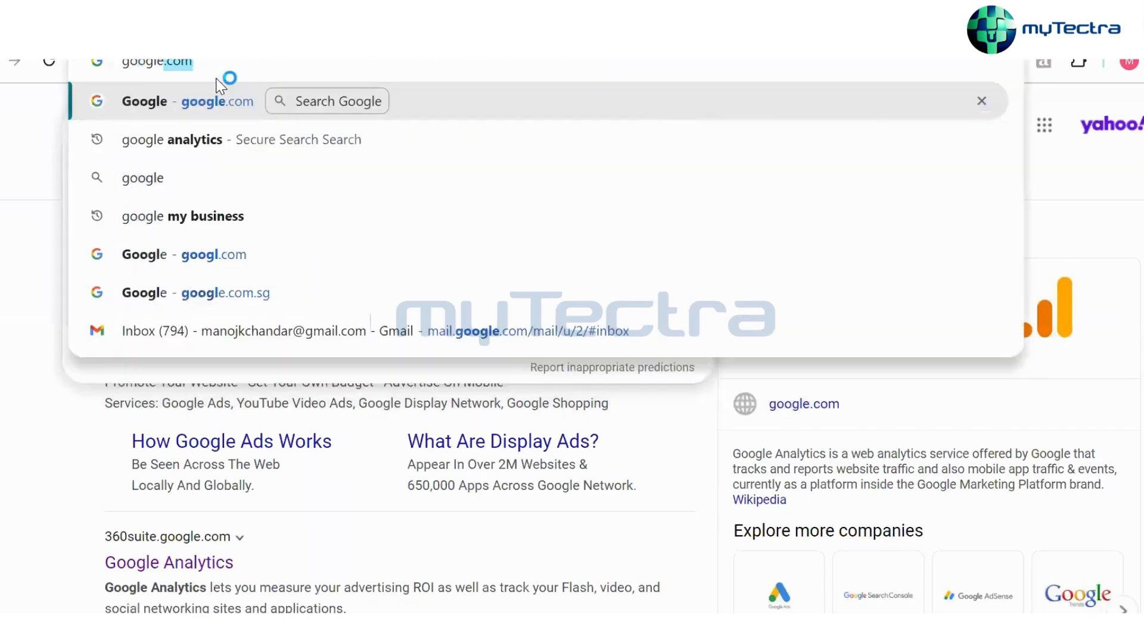
{"action": "type", "text": " taga mana"}
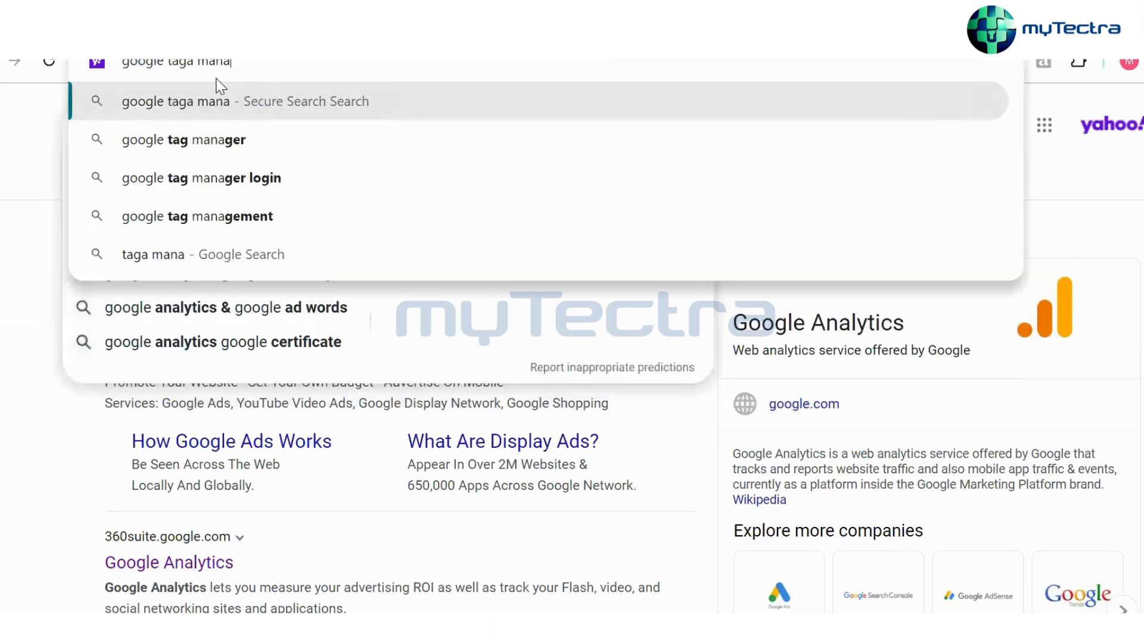
{"action": "type", "text": "ger"}
{"action": "key", "text": "Return"}
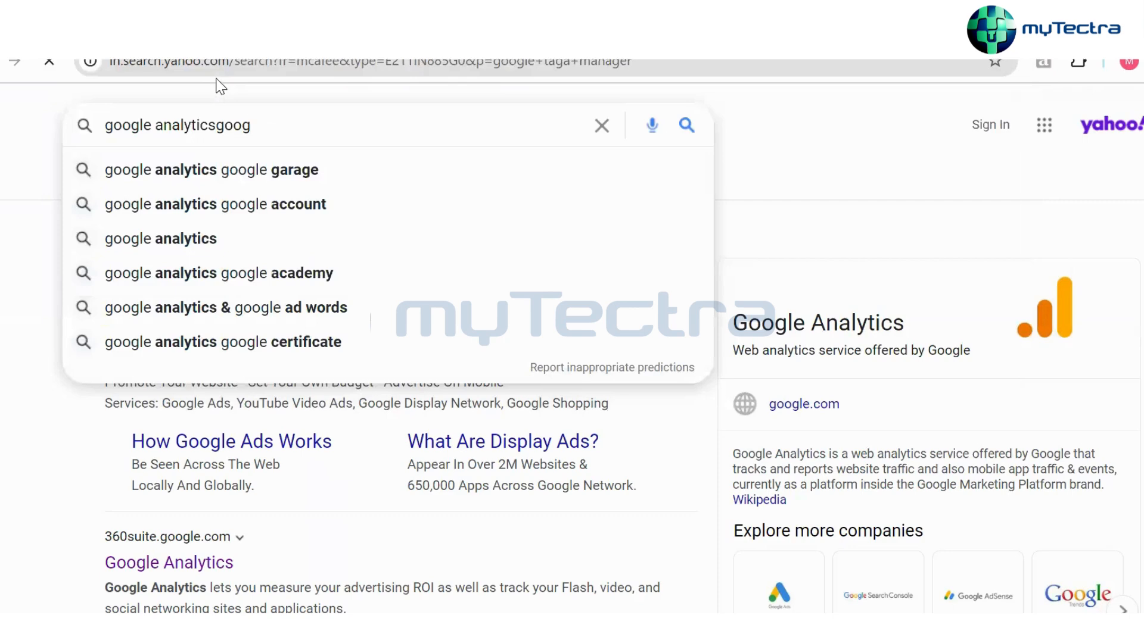
{"action": "left_click", "coordinate": [164, 354]}
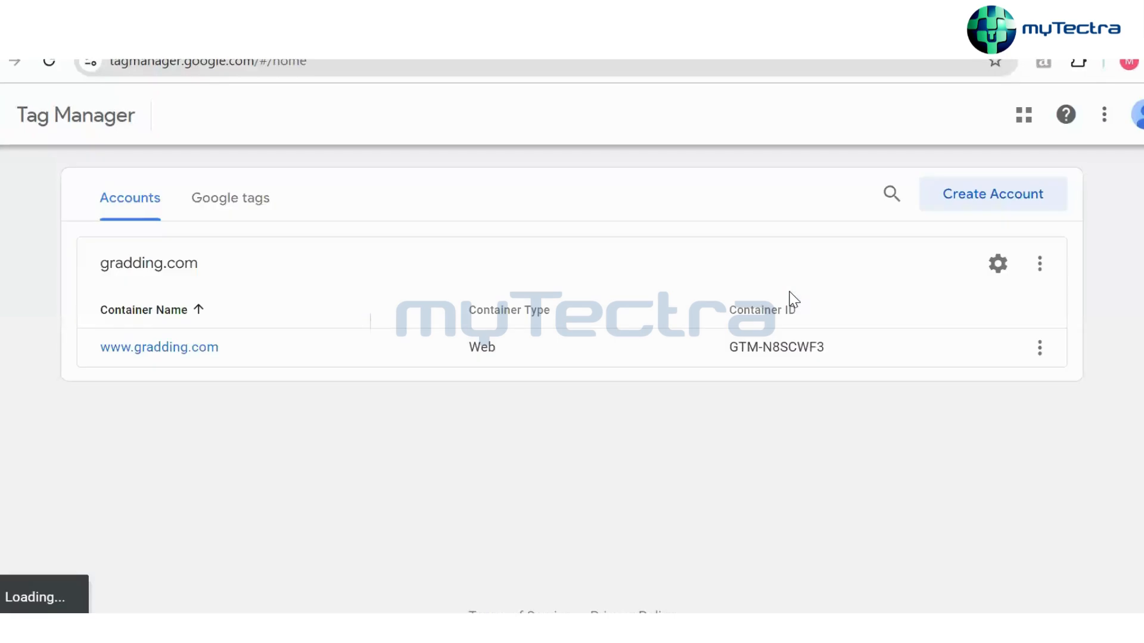
Start a new Tag Manager account and enter Test as its account name
{"action": "left_click", "coordinate": [977, 205]}
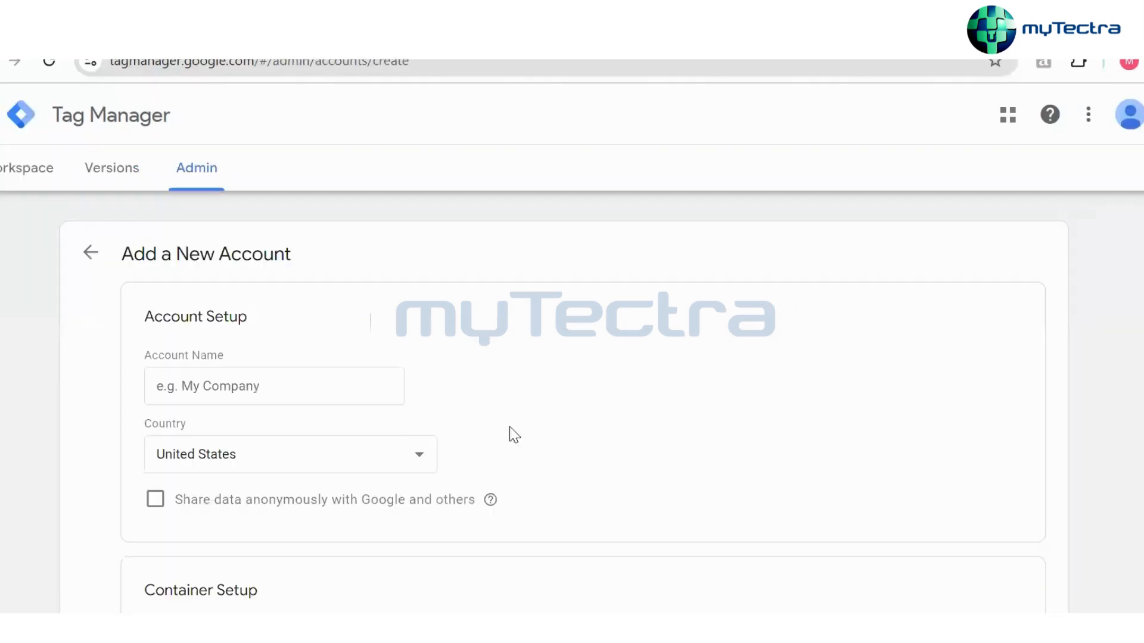
{"action": "left_click", "coordinate": [288, 387]}
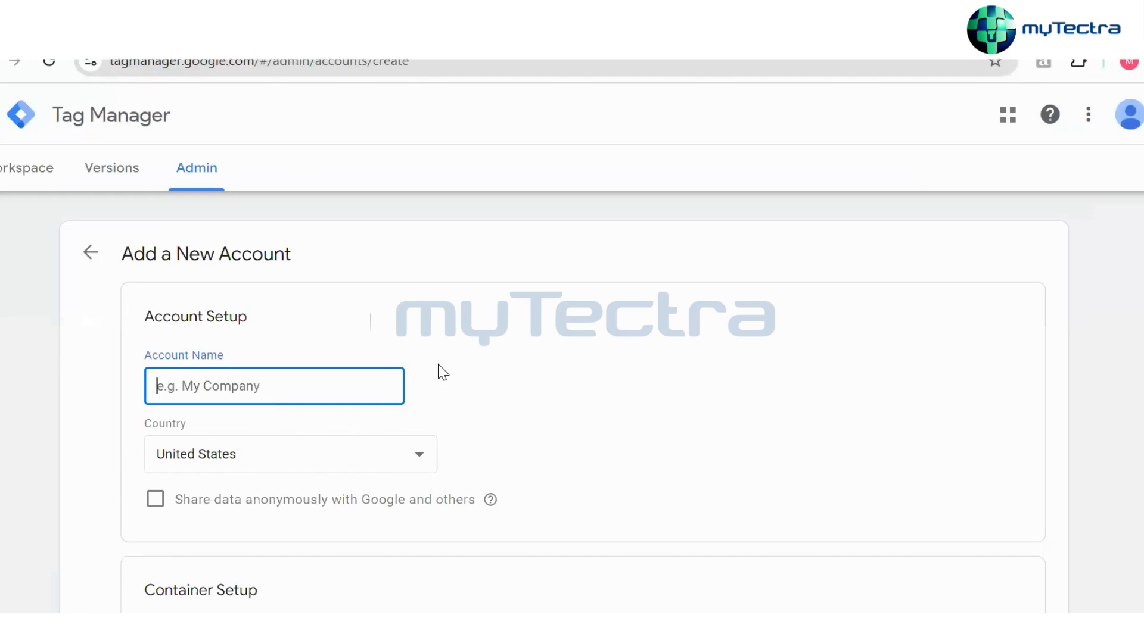
{"action": "type", "text": "Test"}
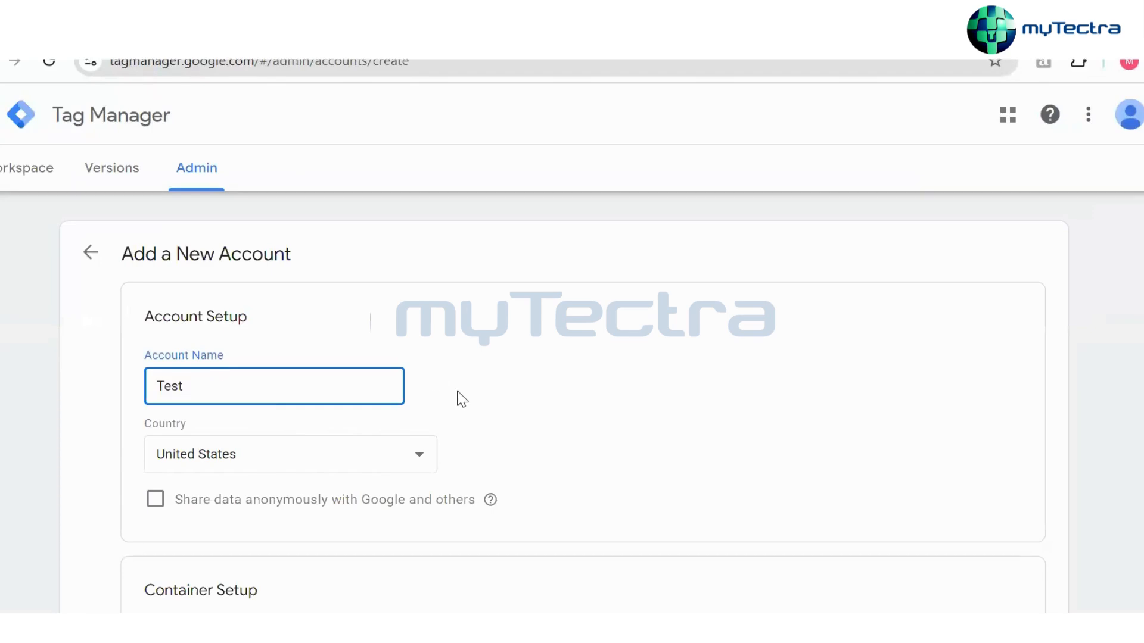
Set the new Tag Manager account's country to India and activate the container name field
{"action": "left_click", "coordinate": [402, 458]}
{"action": "type", "text": "india"}
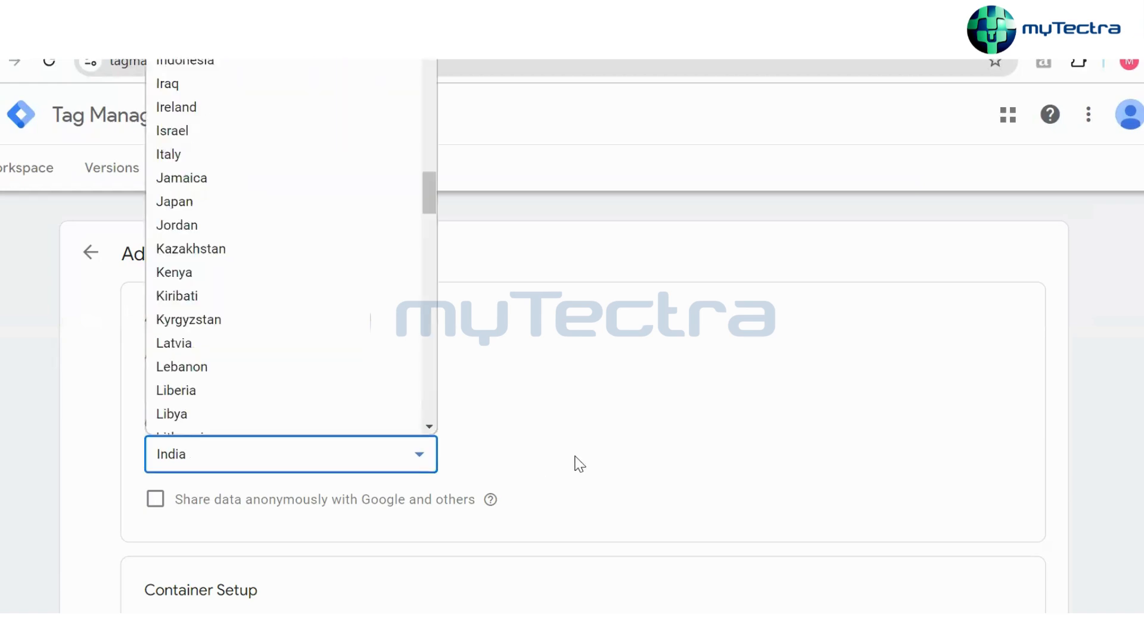
{"action": "scroll", "coordinate": [577, 463], "scroll_direction": "down", "scroll_amount": 5}
{"action": "left_click", "coordinate": [343, 388]}
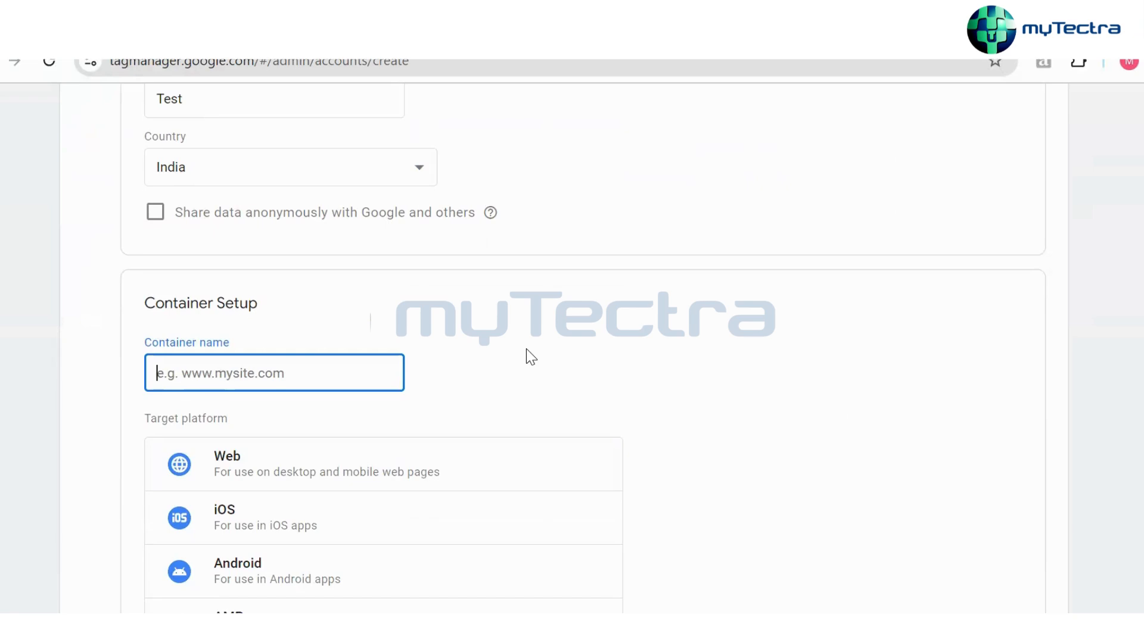
{"action": "scroll", "coordinate": [527, 350], "scroll_direction": "up", "scroll_amount": 5}
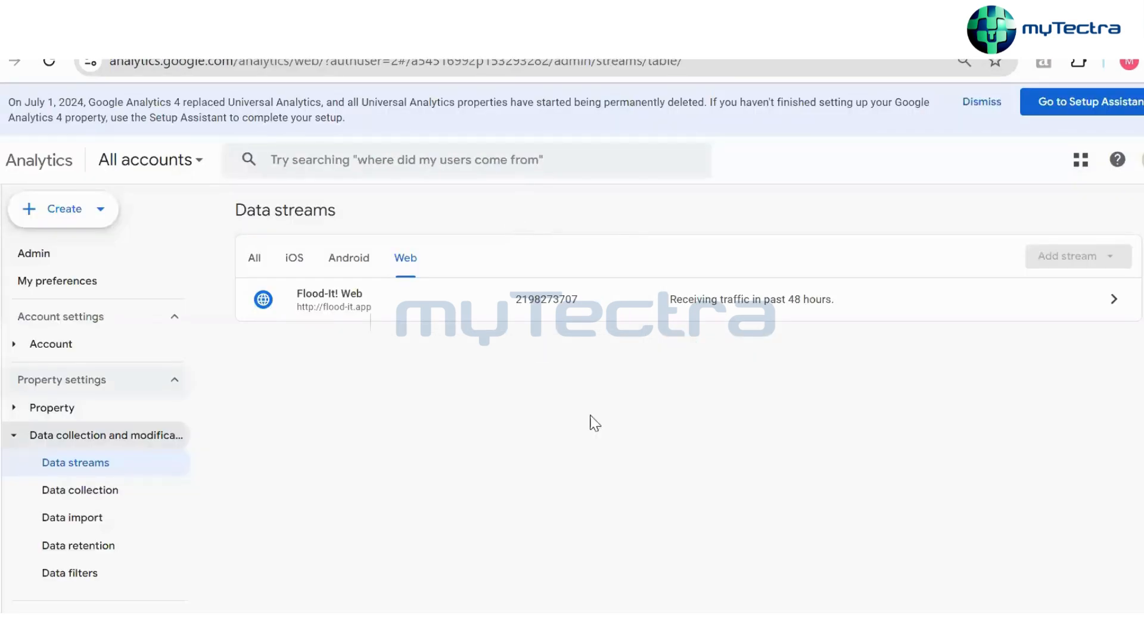
Switch to Google Analytics, open the Flood-It! Web stream's details, and look at its Measurement ID and full list of enhanced measurement events
{"action": "left_click", "coordinate": [1004, 302]}
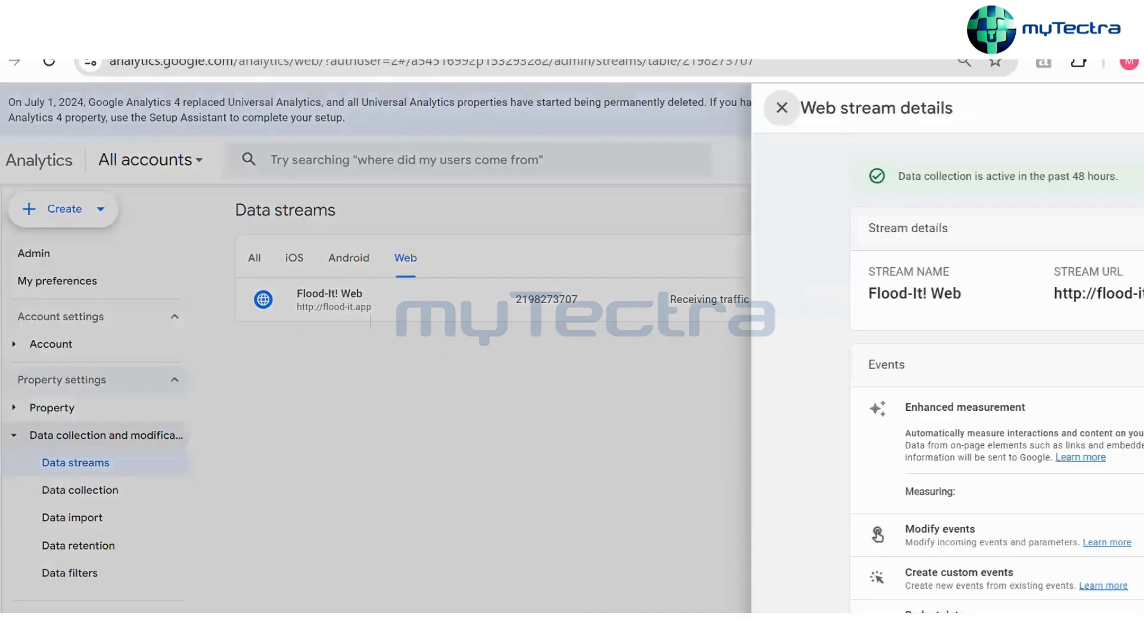
{"action": "left_click_drag", "start_coordinate": [1002, 298], "coordinate": [1026, 295]}
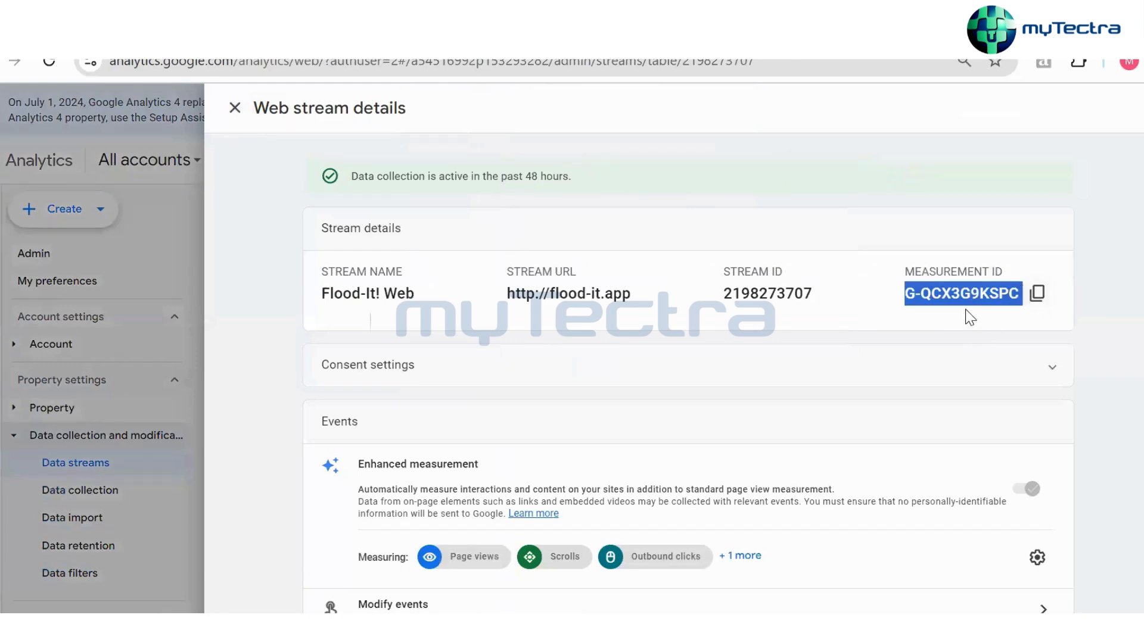
{"action": "scroll", "coordinate": [953, 412], "scroll_direction": "down", "scroll_amount": 3}
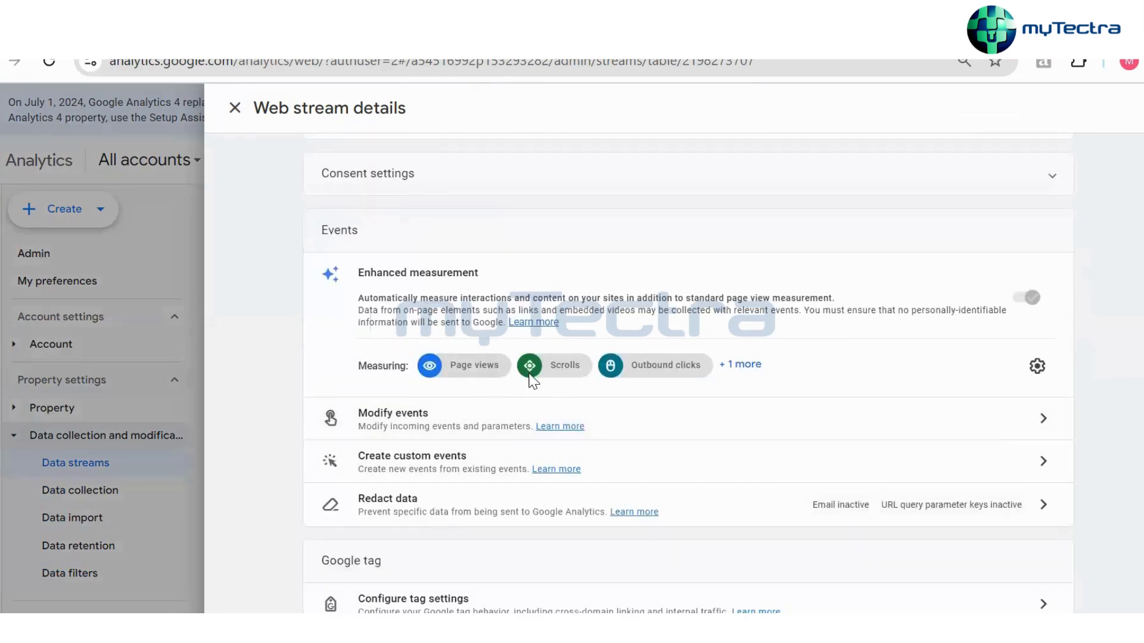
{"action": "left_click", "coordinate": [748, 367]}
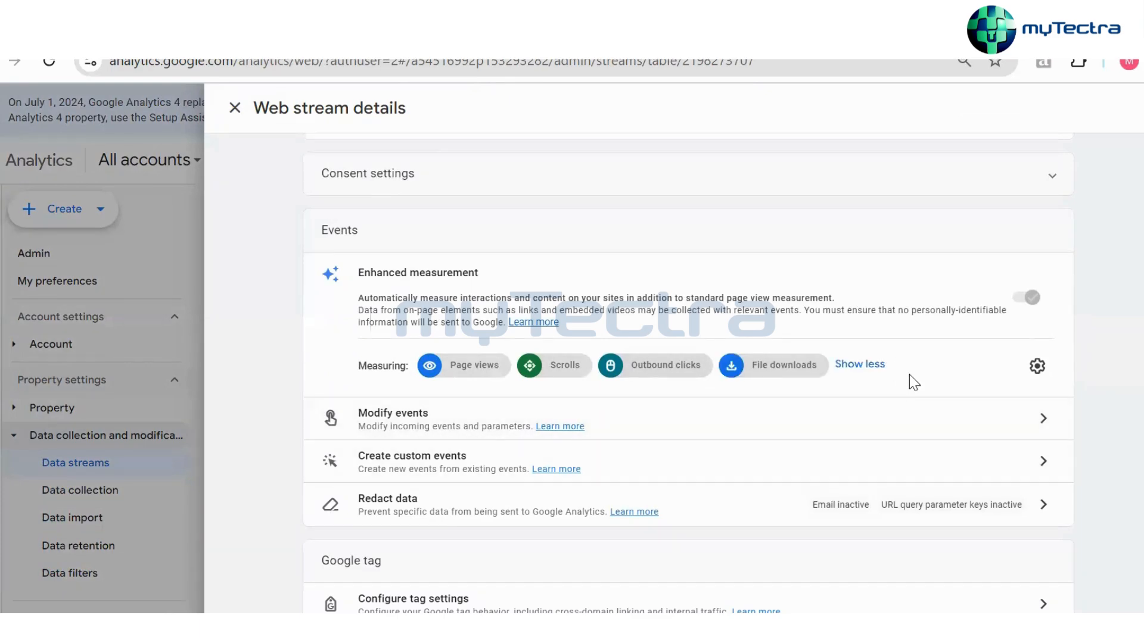
{"action": "scroll", "coordinate": [886, 413], "scroll_direction": "up", "scroll_amount": 3}
{"action": "left_click_drag", "start_coordinate": [906, 298], "coordinate": [1019, 296]}
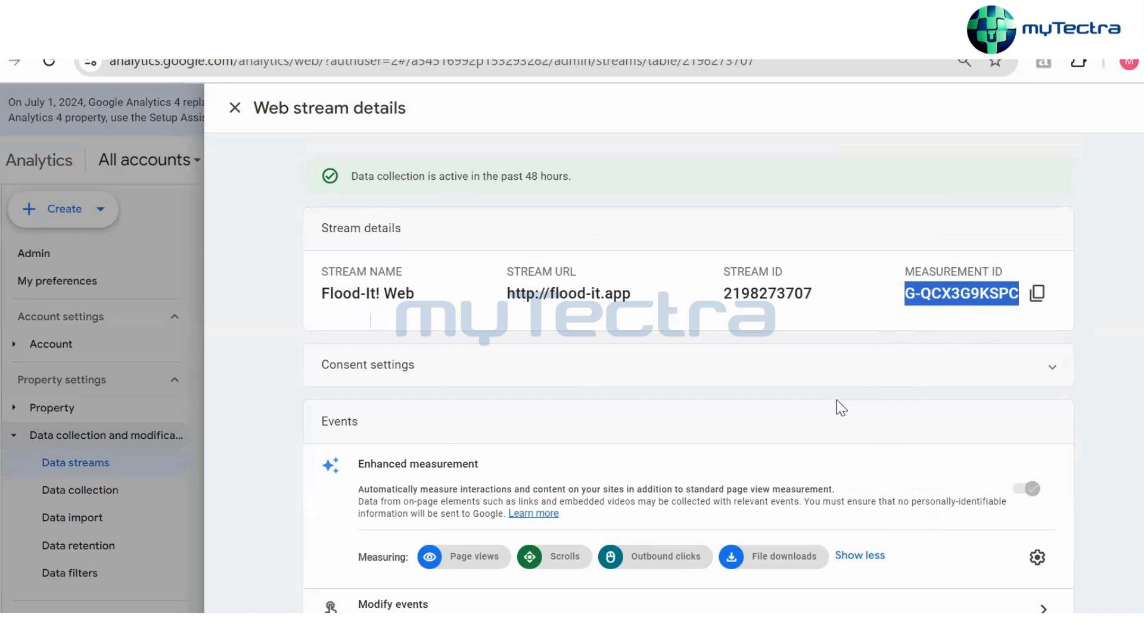
Examine the enhanced measurement events and Google tag settings in the Flood-It! Web stream, then close its details
{"action": "scroll", "coordinate": [837, 407], "scroll_direction": "down", "scroll_amount": 2}
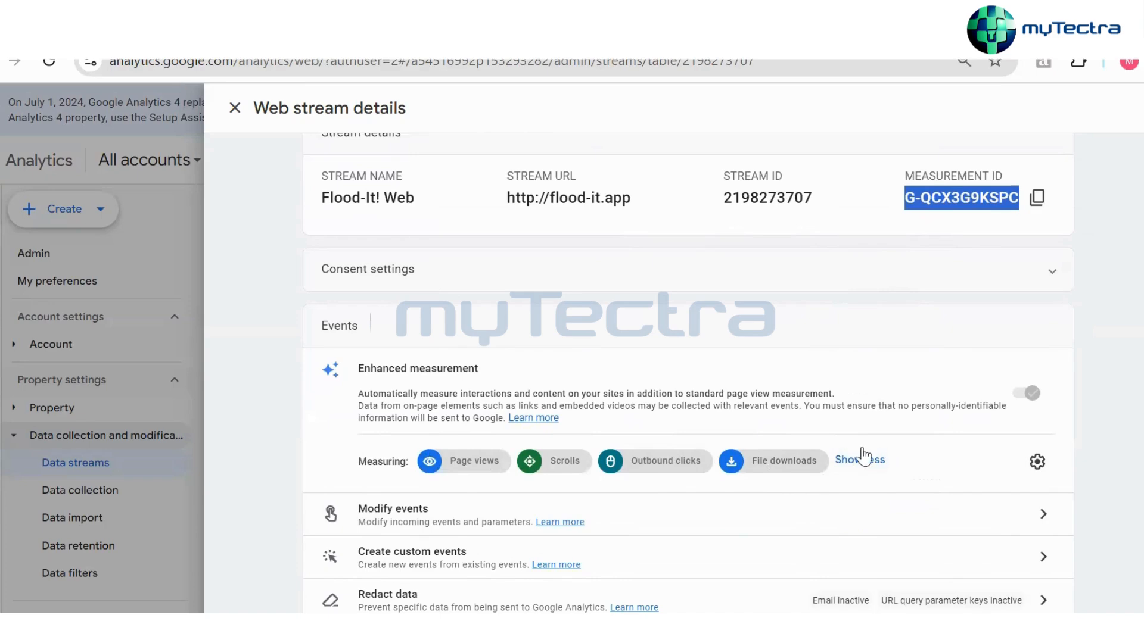
{"action": "left_click", "coordinate": [869, 466]}
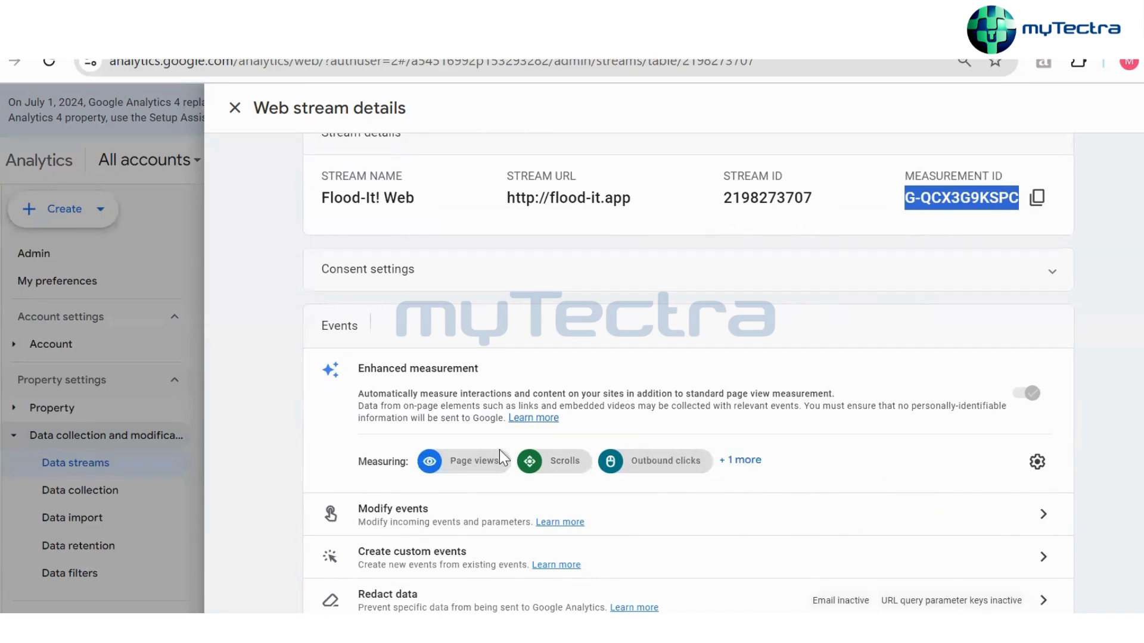
{"action": "left_click", "coordinate": [741, 462]}
{"action": "scroll", "coordinate": [940, 463], "scroll_direction": "down", "scroll_amount": 3}
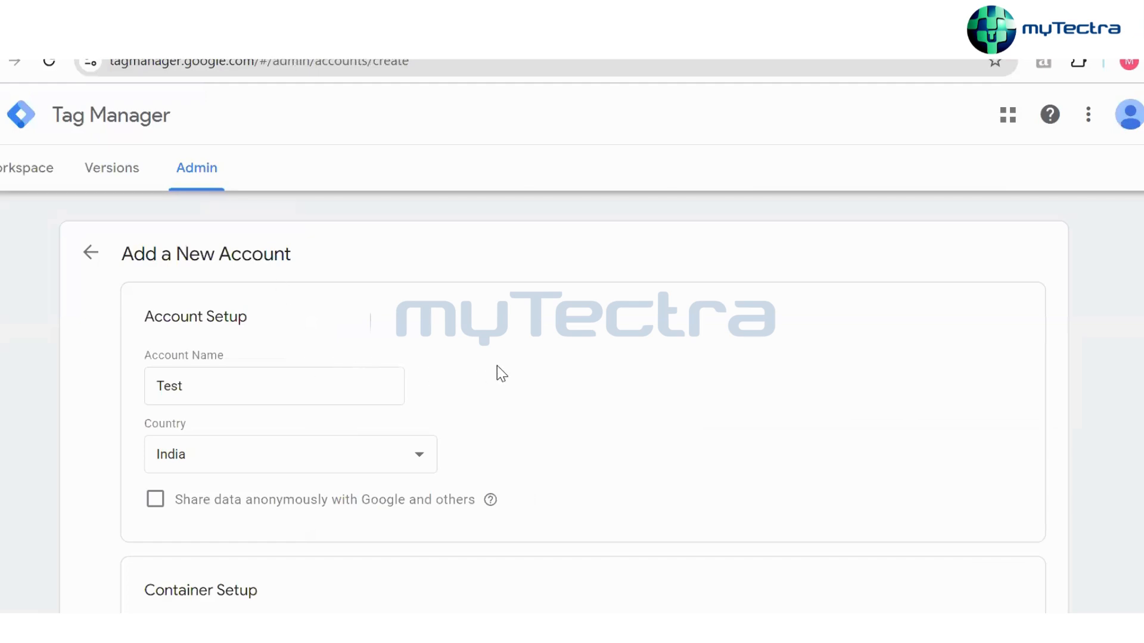
{"action": "scroll", "coordinate": [566, 352], "scroll_direction": "down", "scroll_amount": 3}
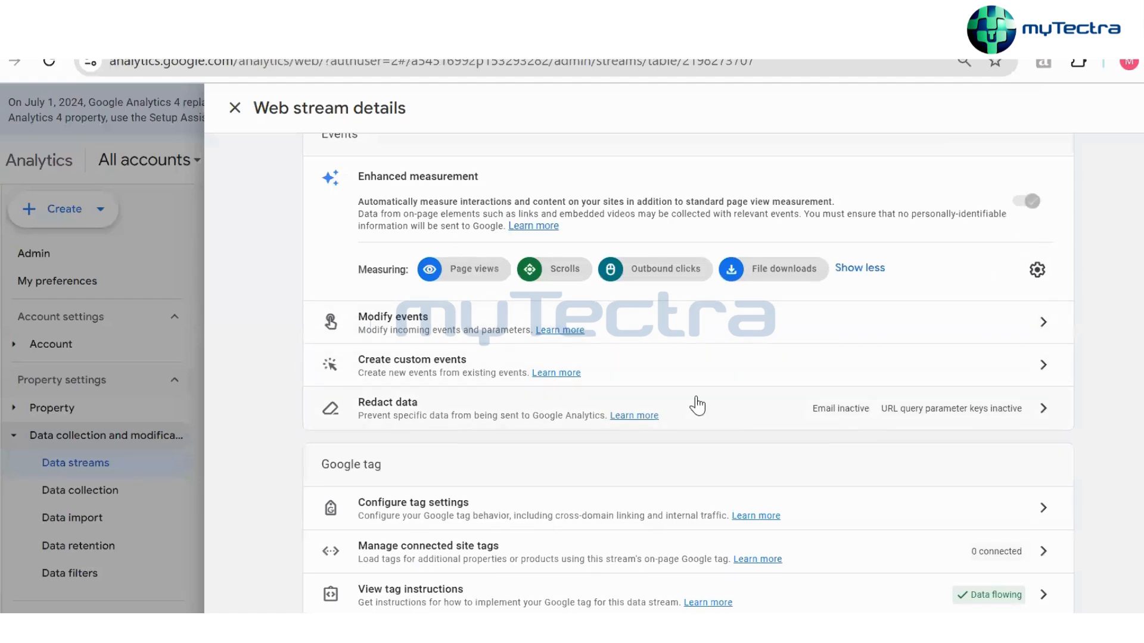
{"action": "scroll", "coordinate": [700, 397], "scroll_direction": "up", "scroll_amount": 5}
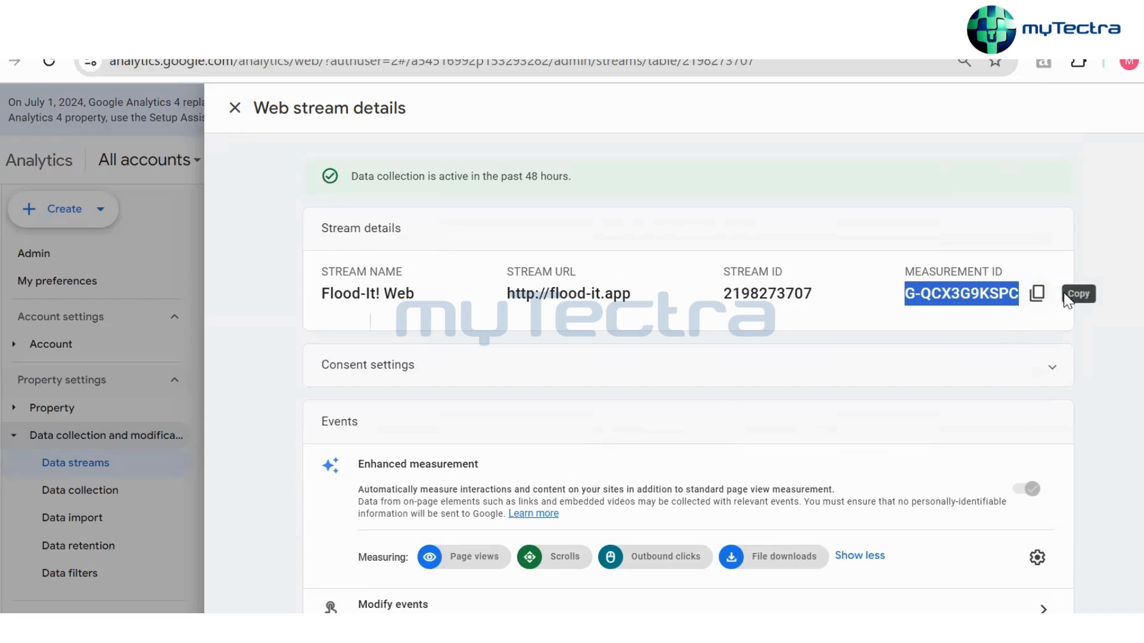
{"action": "left_click", "coordinate": [1060, 316]}
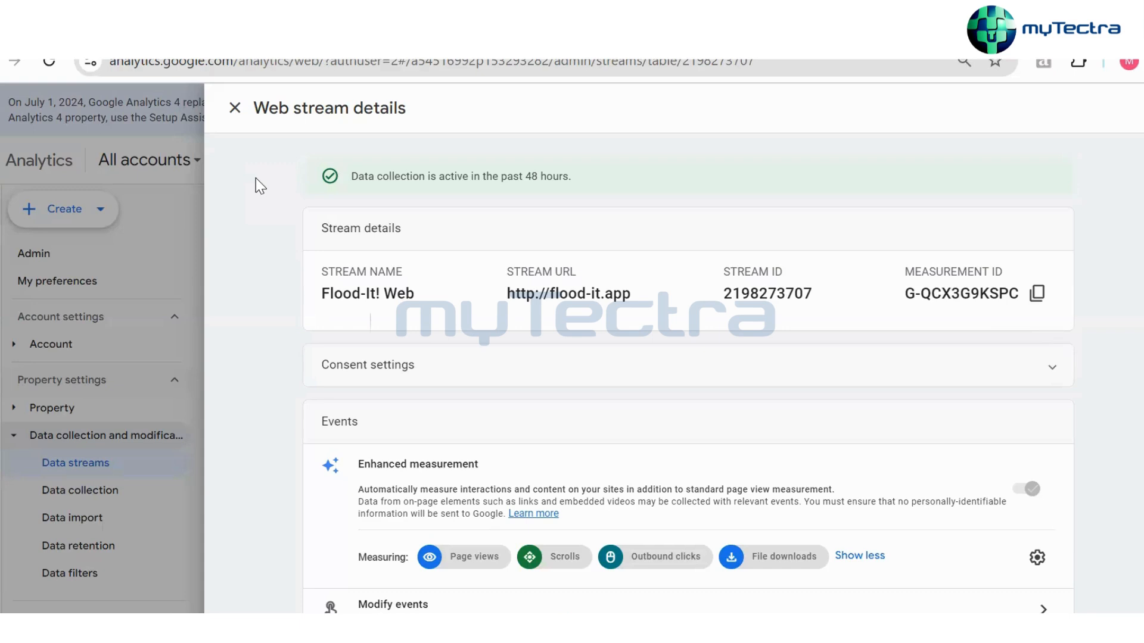
{"action": "left_click", "coordinate": [236, 118]}
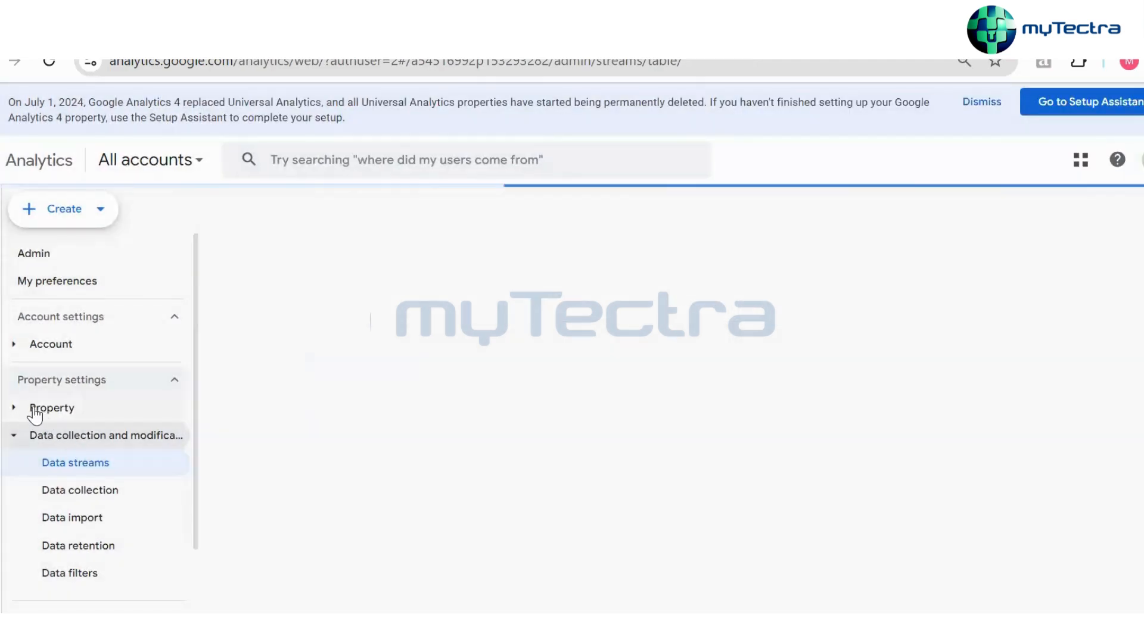
Expand the Property settings group, list all data streams, and filter them back to Web
{"action": "left_click", "coordinate": [17, 411]}
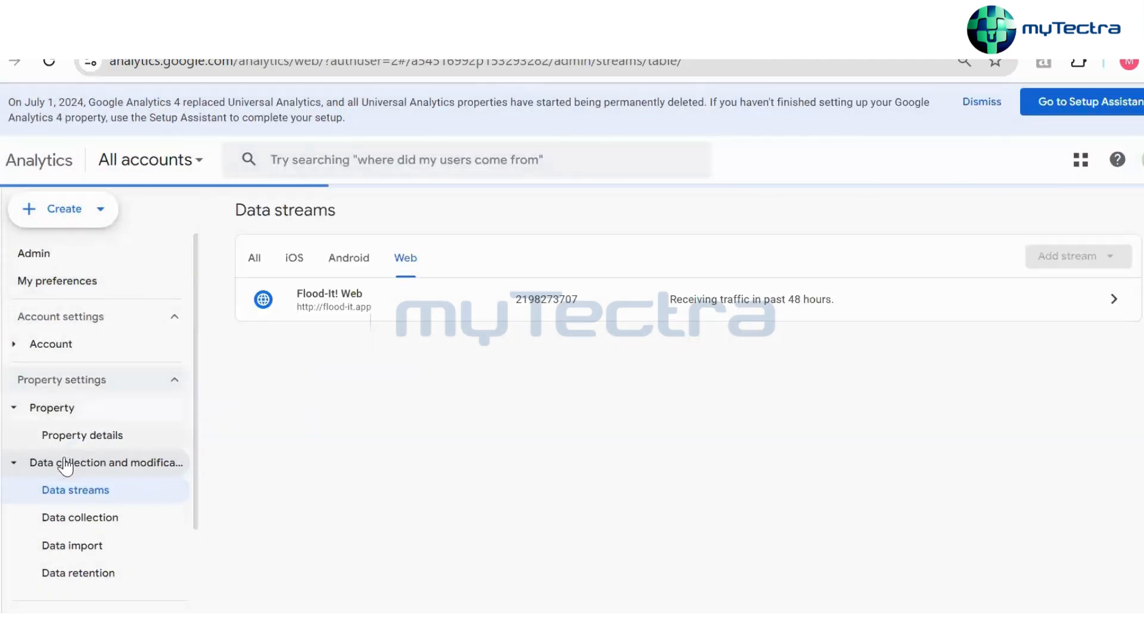
{"action": "left_click", "coordinate": [84, 407]}
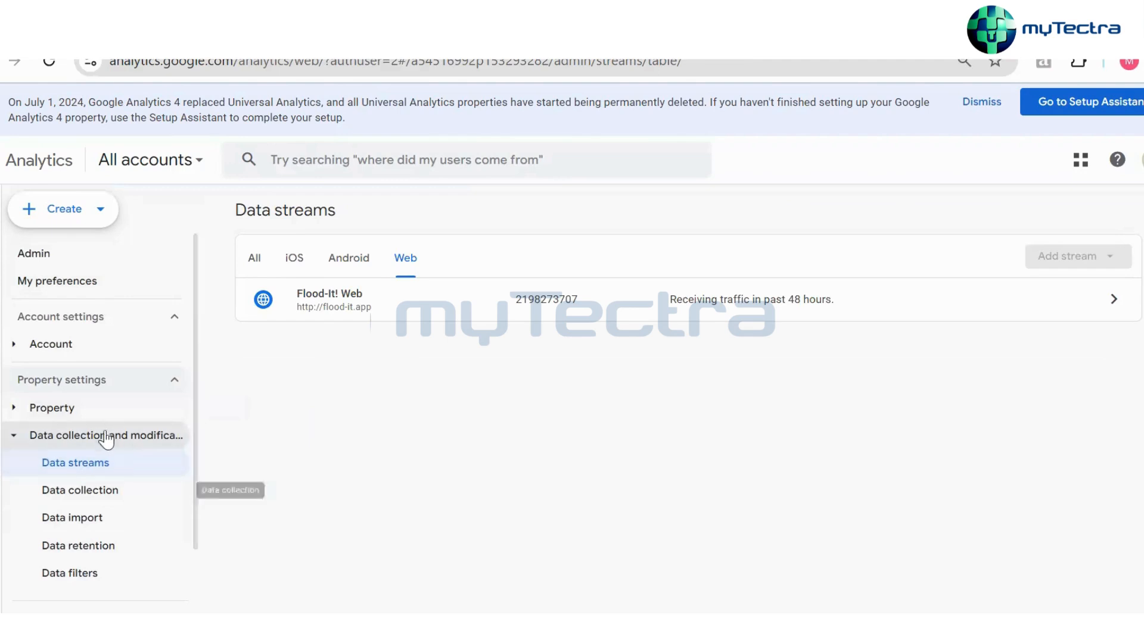
{"action": "left_click", "coordinate": [72, 409]}
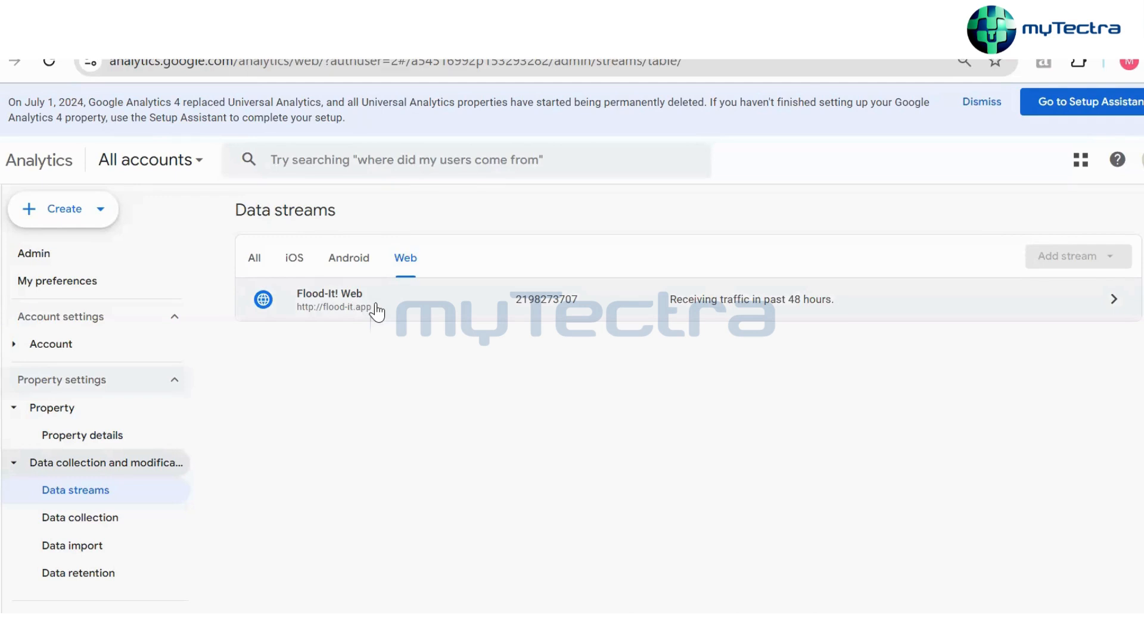
{"action": "left_click", "coordinate": [238, 259]}
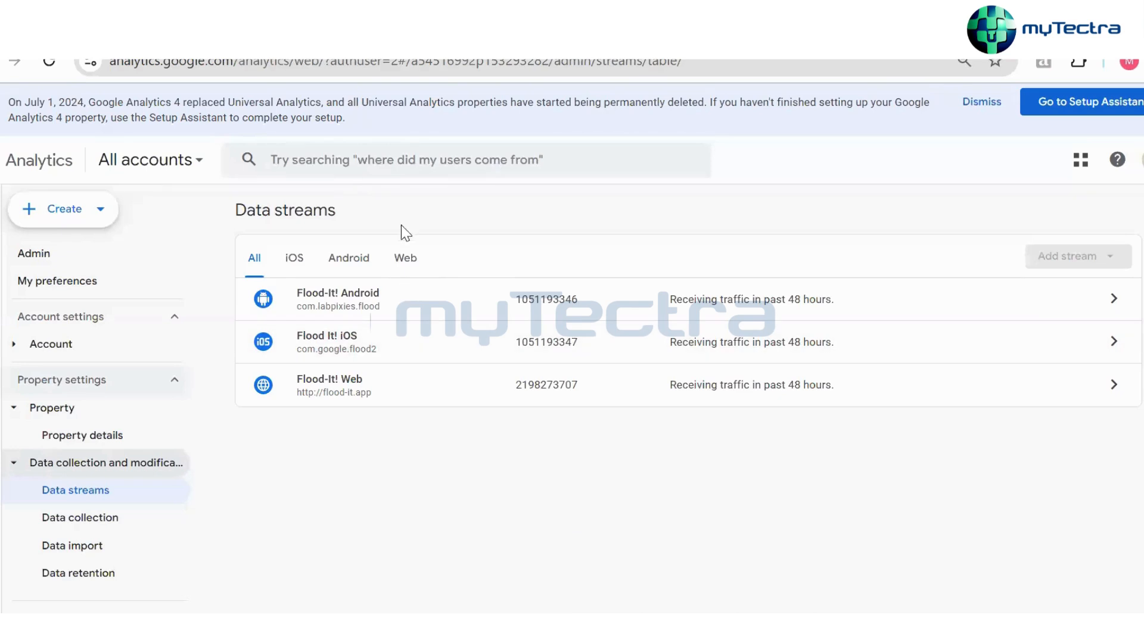
{"action": "left_click", "coordinate": [403, 256]}
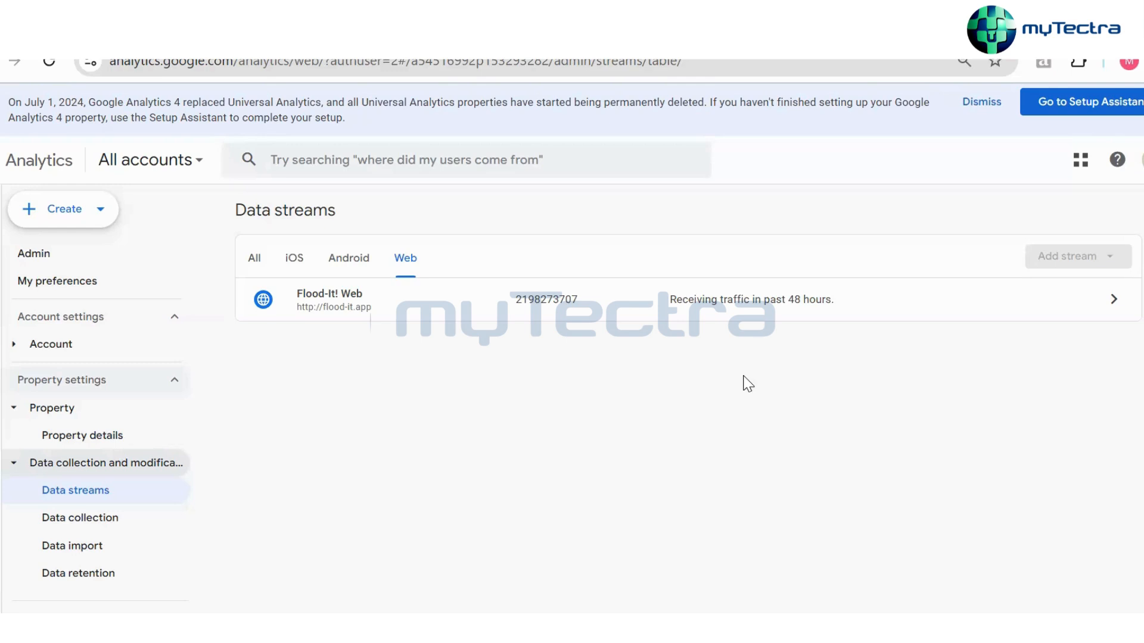
Start creating a new Analytics account and enter Test as its account name
{"action": "left_click", "coordinate": [94, 216]}
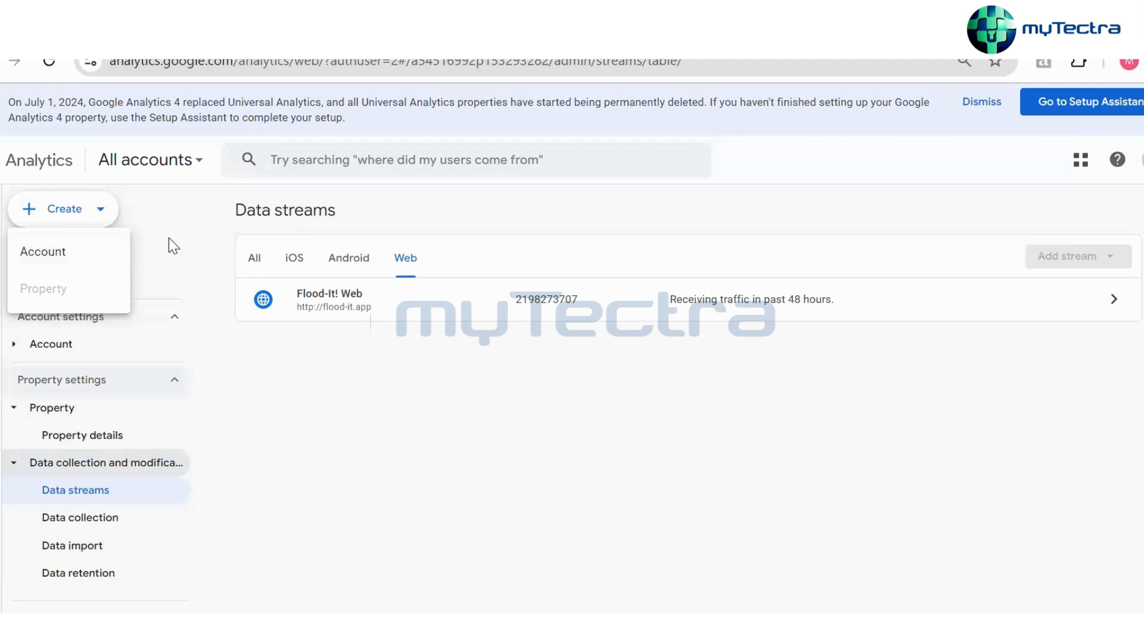
{"action": "left_click", "coordinate": [185, 226]}
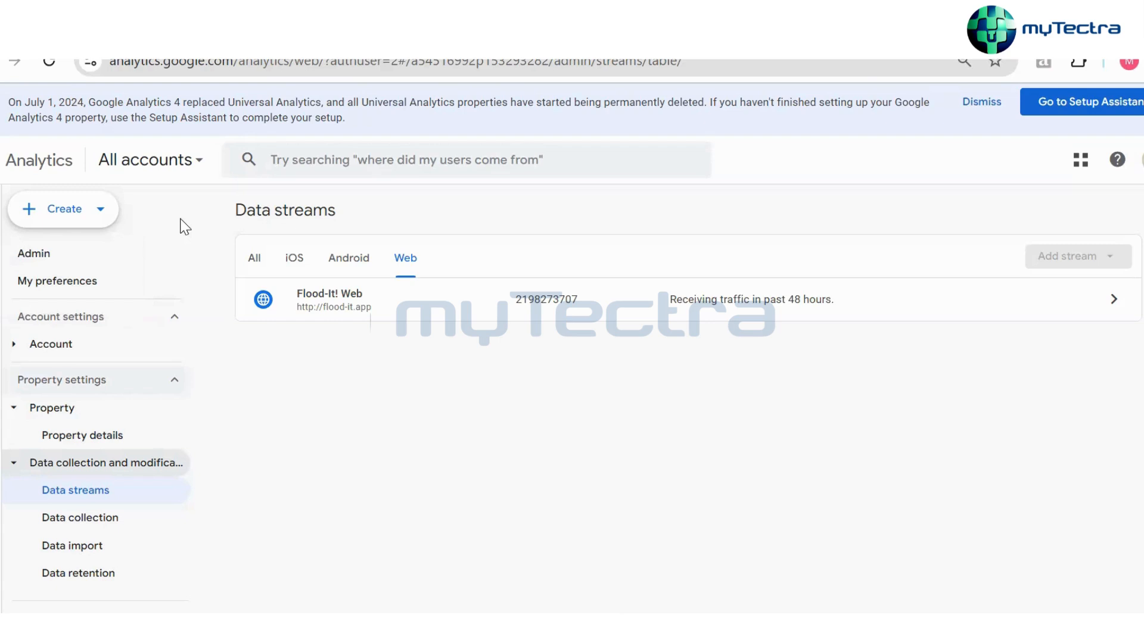
{"action": "left_click", "coordinate": [94, 218]}
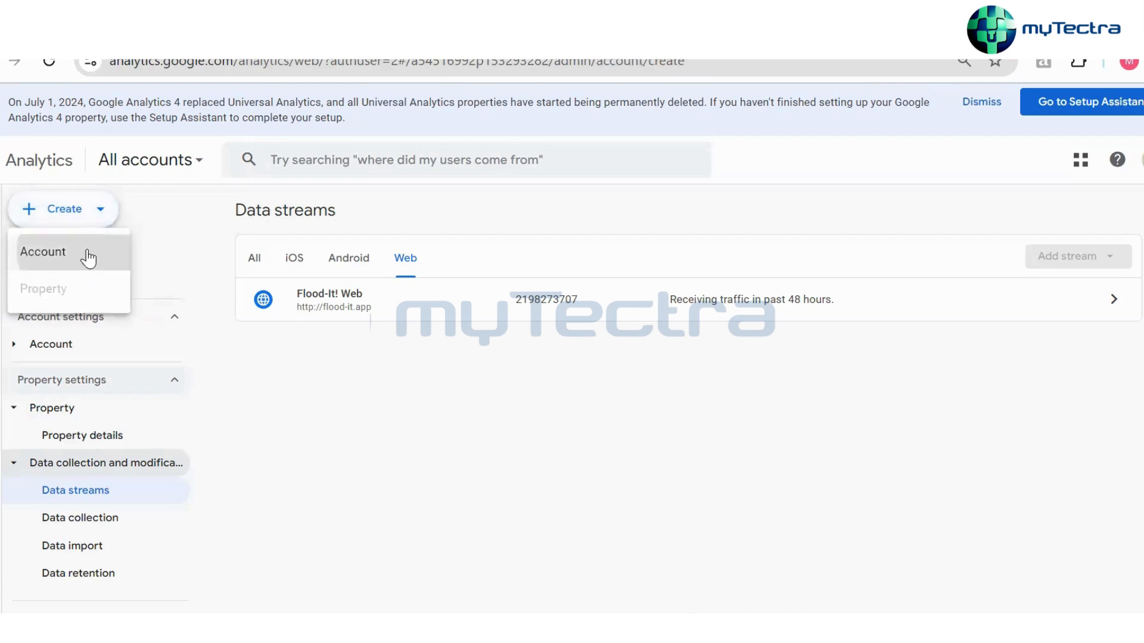
{"action": "left_click", "coordinate": [88, 255]}
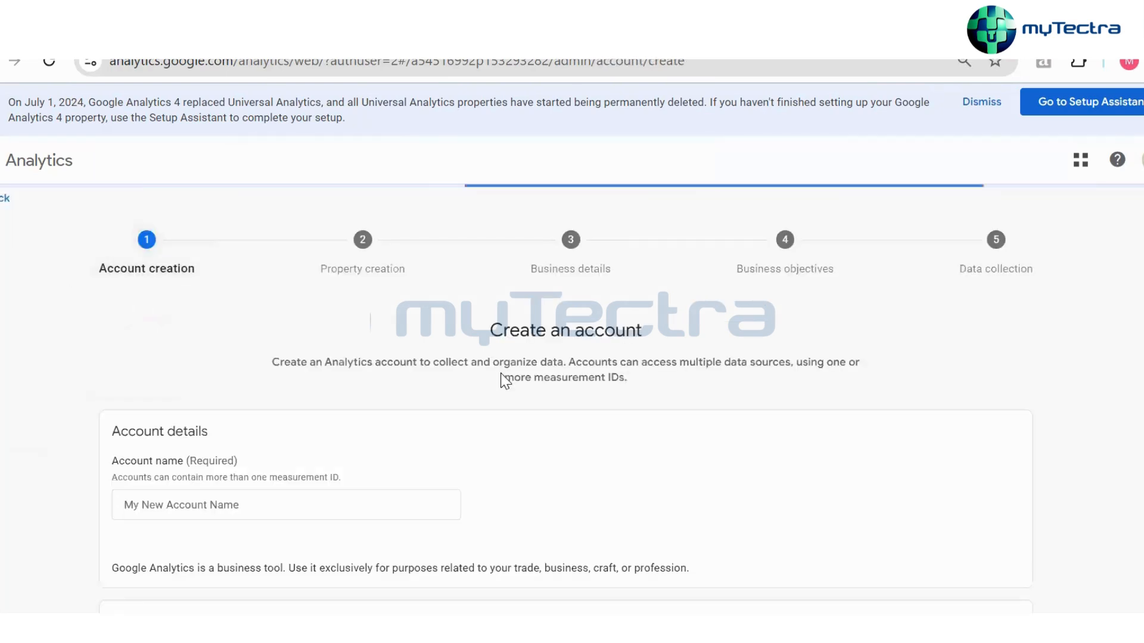
{"action": "scroll", "coordinate": [525, 394], "scroll_direction": "down", "scroll_amount": 3}
{"action": "scroll", "coordinate": [525, 394], "scroll_direction": "up", "scroll_amount": 3}
{"action": "scroll", "coordinate": [525, 394], "scroll_direction": "down", "scroll_amount": 2}
{"action": "left_click", "coordinate": [371, 404]}
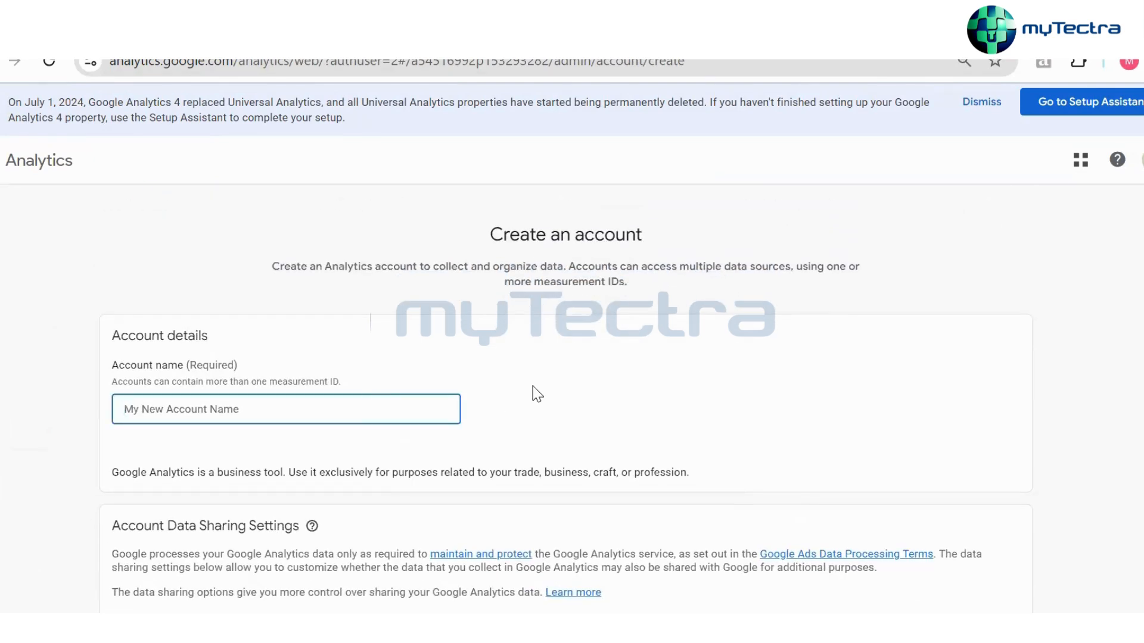
{"action": "type", "text": "Test"}
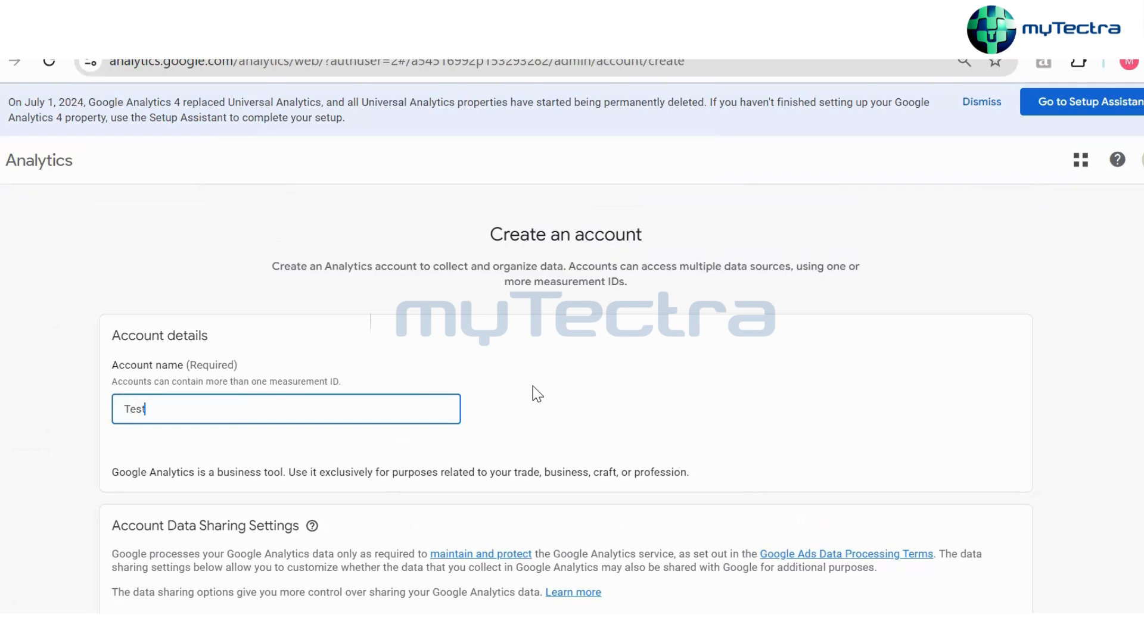
Keep the account's preset data sharing options and continue to property creation
{"action": "scroll", "coordinate": [533, 386], "scroll_direction": "down", "scroll_amount": 3}
{"action": "scroll", "coordinate": [212, 498], "scroll_direction": "down", "scroll_amount": 5}
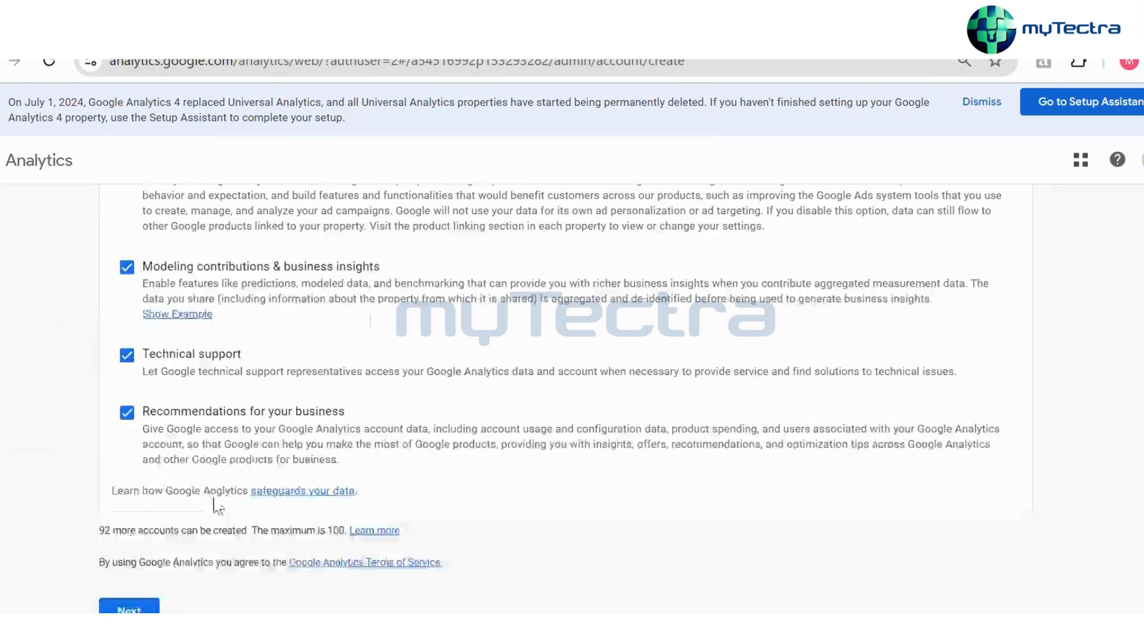
{"action": "left_click", "coordinate": [150, 605]}
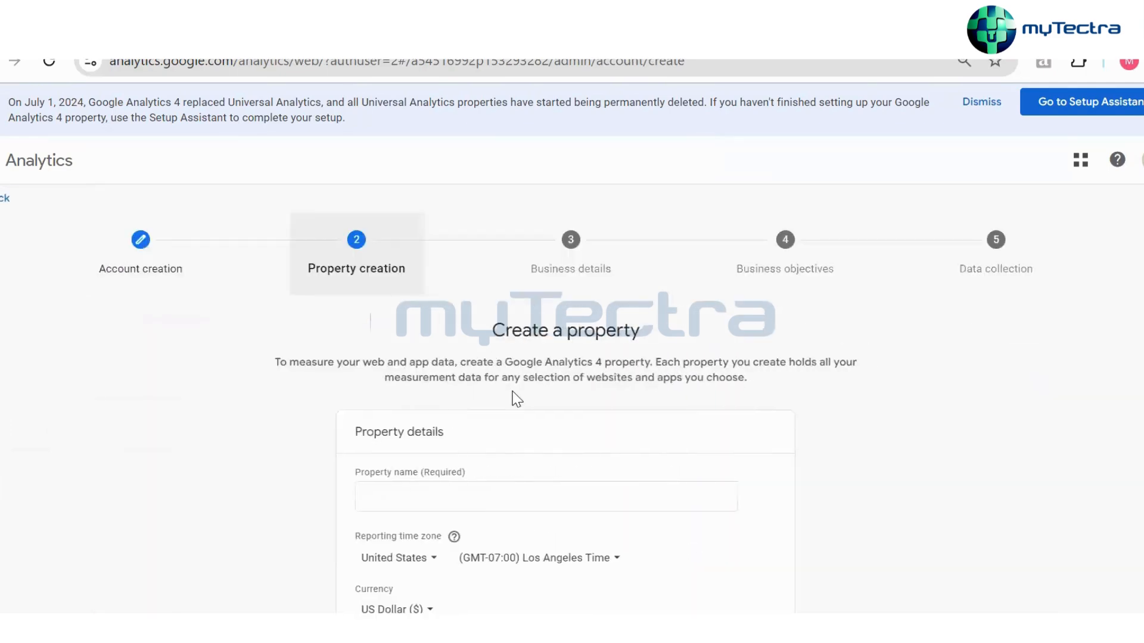
Name the new property Test1, keep its time zone and currency, and continue to the business details
{"action": "scroll", "coordinate": [562, 407], "scroll_direction": "down", "scroll_amount": 1}
{"action": "scroll", "coordinate": [855, 457], "scroll_direction": "up", "scroll_amount": 2}
{"action": "scroll", "coordinate": [580, 403], "scroll_direction": "down", "scroll_amount": 1}
{"action": "left_click", "coordinate": [550, 408]}
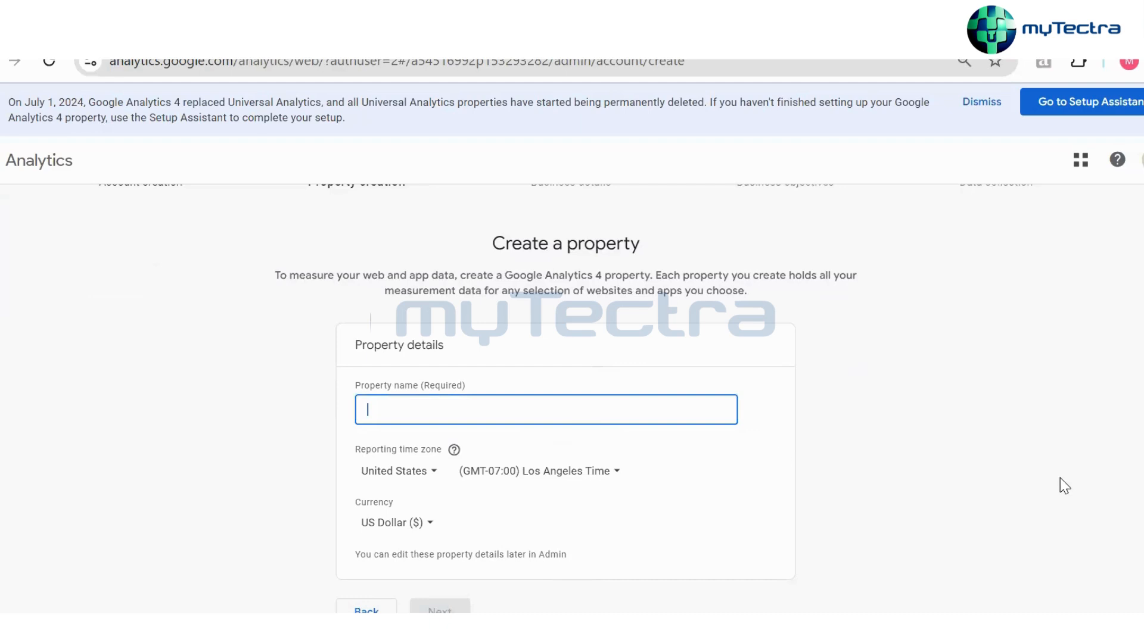
{"action": "type", "text": "Test1"}
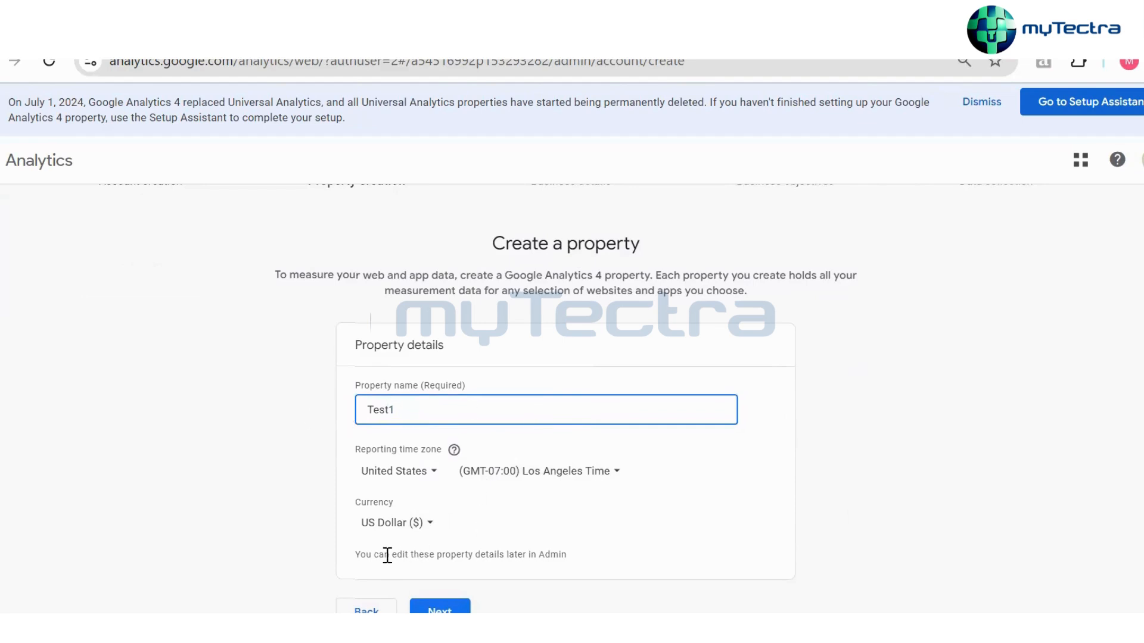
{"action": "left_click", "coordinate": [440, 607]}
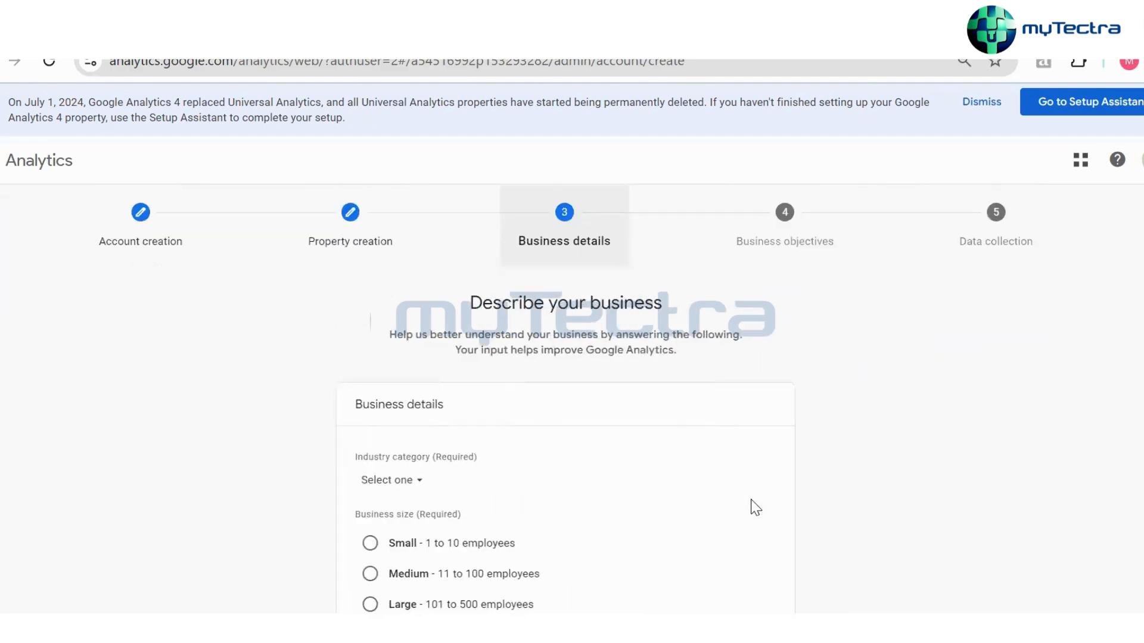
Set the business size to Small - 1 to 10 employees and open the industry category choices
{"action": "scroll", "coordinate": [755, 506], "scroll_direction": "down", "scroll_amount": 2}
{"action": "left_click", "coordinate": [382, 455]}
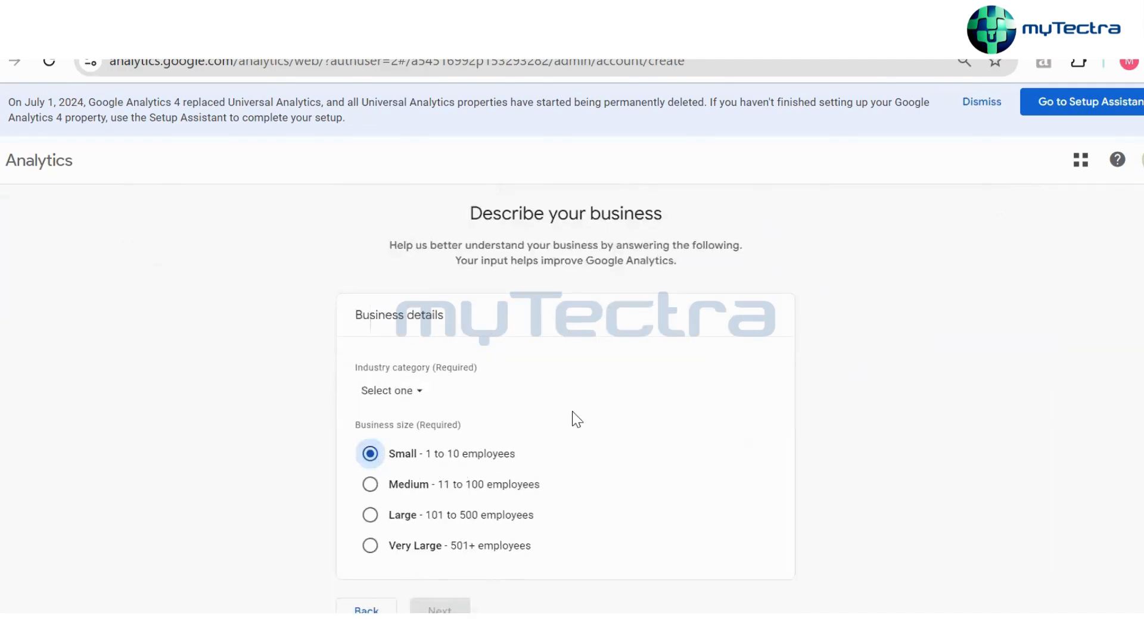
{"action": "left_click", "coordinate": [398, 393]}
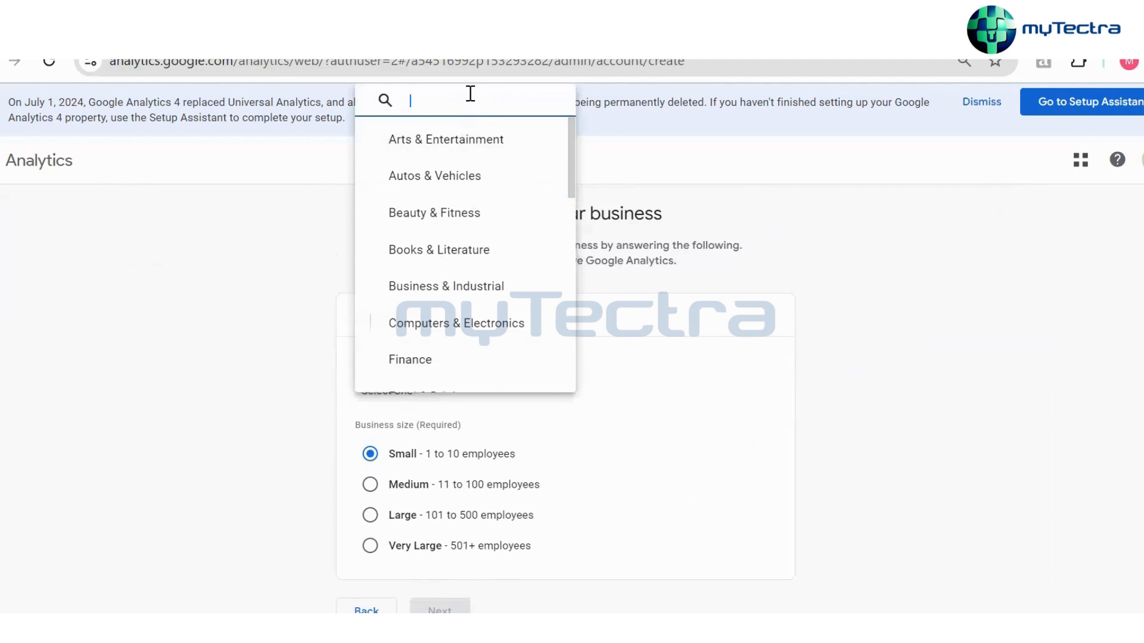
{"action": "type", "text": "educta"}
{"action": "key", "text": "BackSpace"}
{"action": "key", "text": "BackSpace"}
{"action": "key", "text": "BackSpace"}
{"action": "key", "text": "BackSpace"}
{"action": "key", "text": "BackSpace"}
{"action": "key", "text": "BackSpace"}
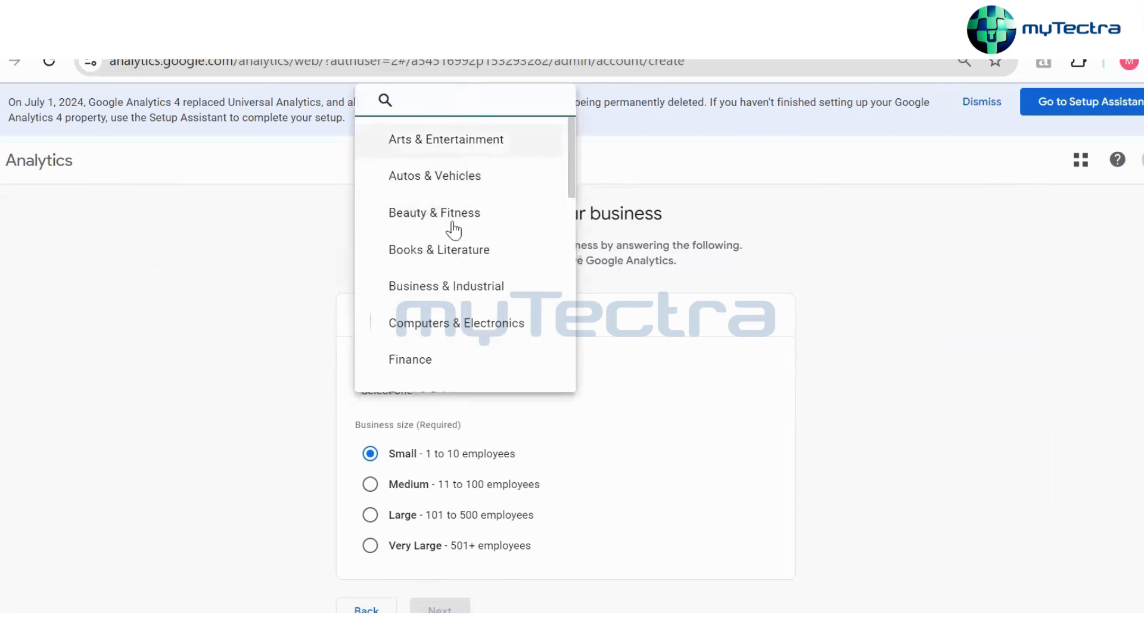
Choose Food & Drink as the industry category and continue to the business objectives
{"action": "scroll", "coordinate": [458, 226], "scroll_direction": "down", "scroll_amount": 3}
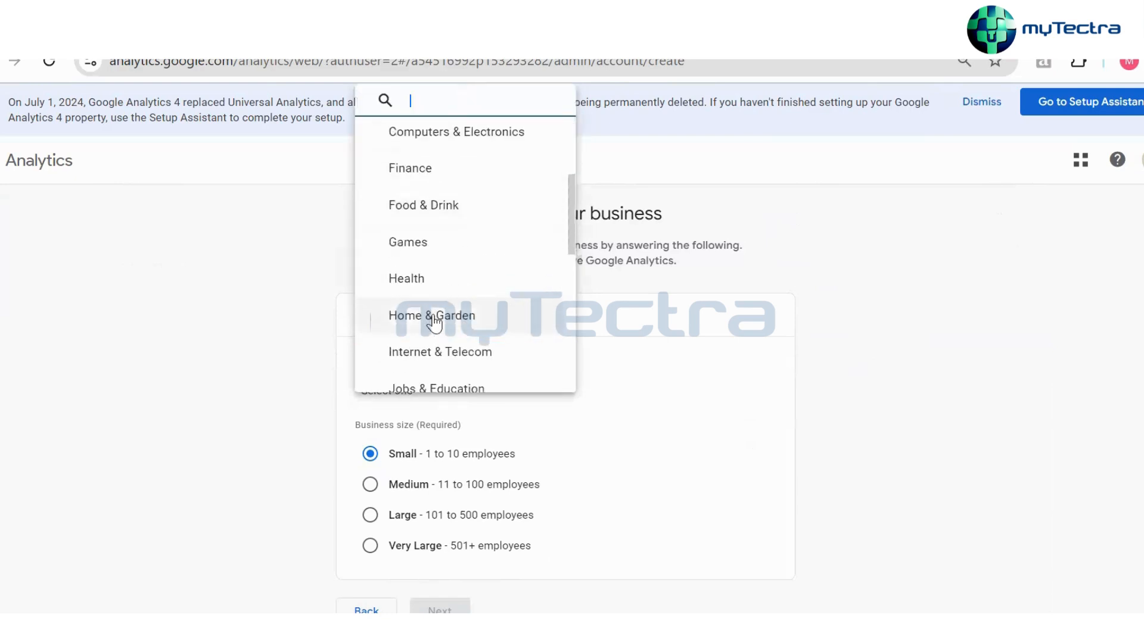
{"action": "left_click", "coordinate": [445, 217]}
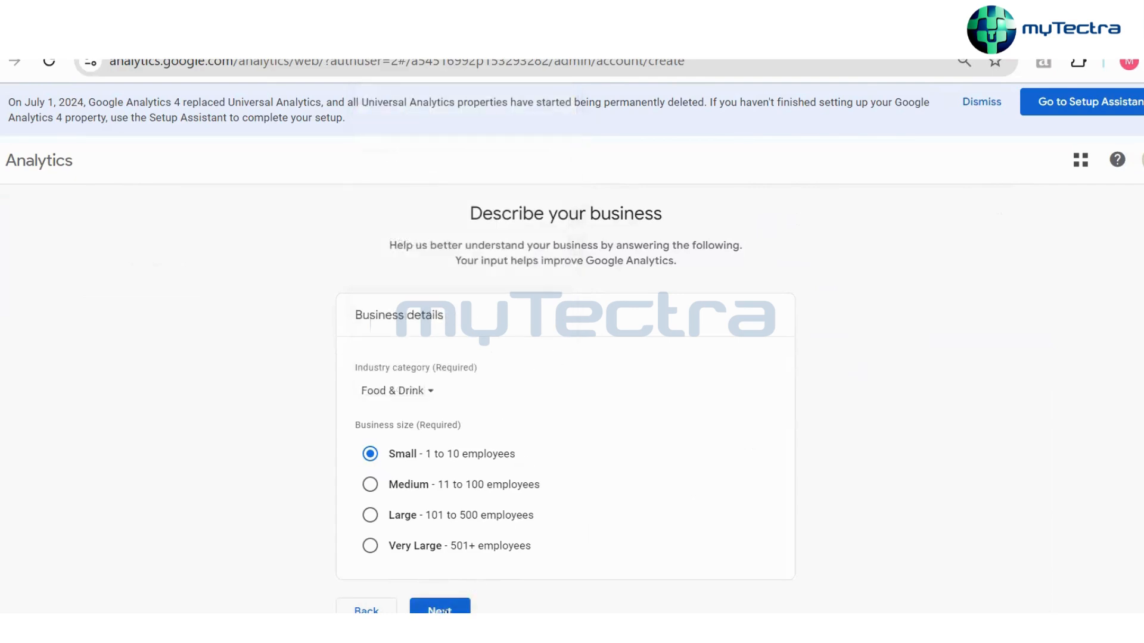
{"action": "left_click", "coordinate": [453, 607]}
Try Traffic, Leads and Sales as business objectives, deselect Sales, and switch the selection to Other
{"action": "scroll", "coordinate": [843, 411], "scroll_direction": "down", "scroll_amount": 3}
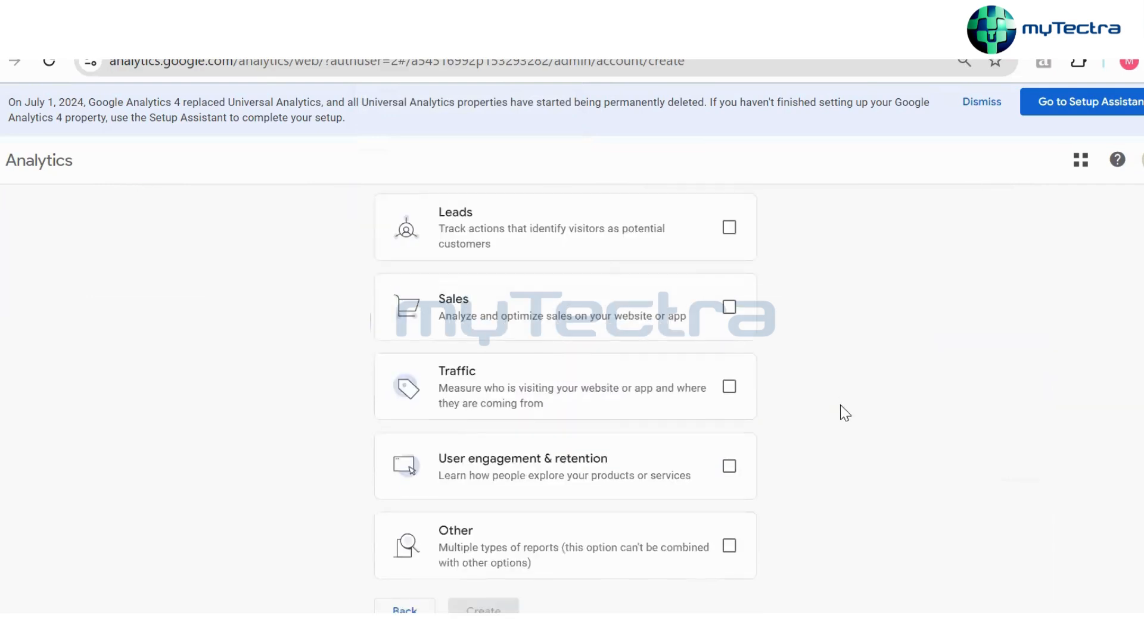
{"action": "scroll", "coordinate": [846, 419], "scroll_direction": "up", "scroll_amount": 2}
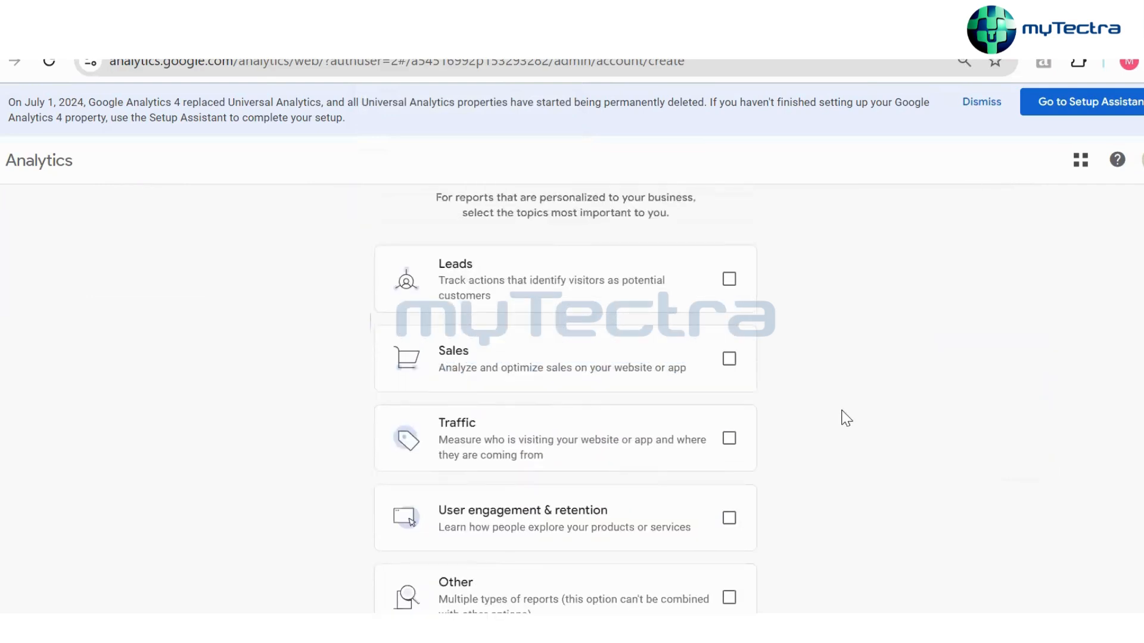
{"action": "scroll", "coordinate": [776, 304], "scroll_direction": "down", "scroll_amount": 2}
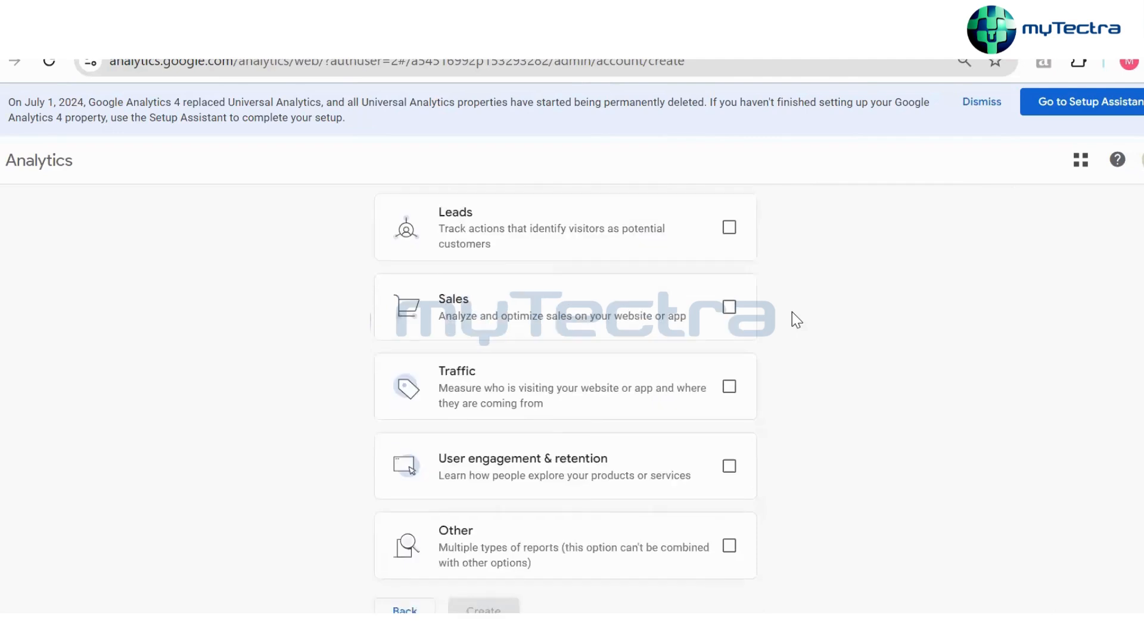
{"action": "left_click", "coordinate": [730, 408]}
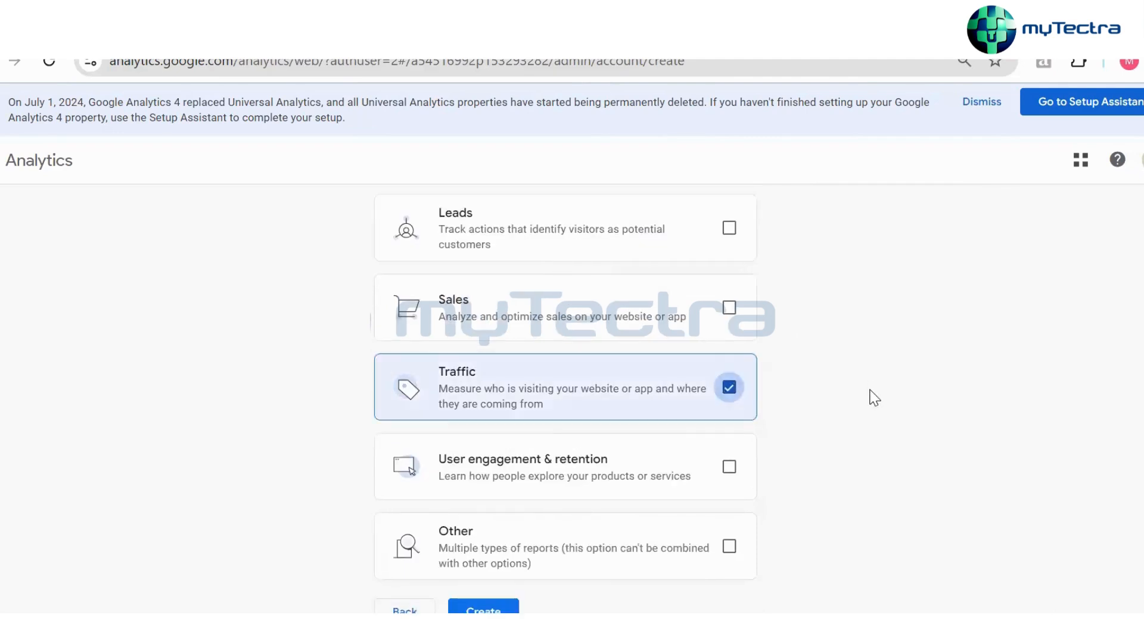
{"action": "left_click", "coordinate": [728, 229]}
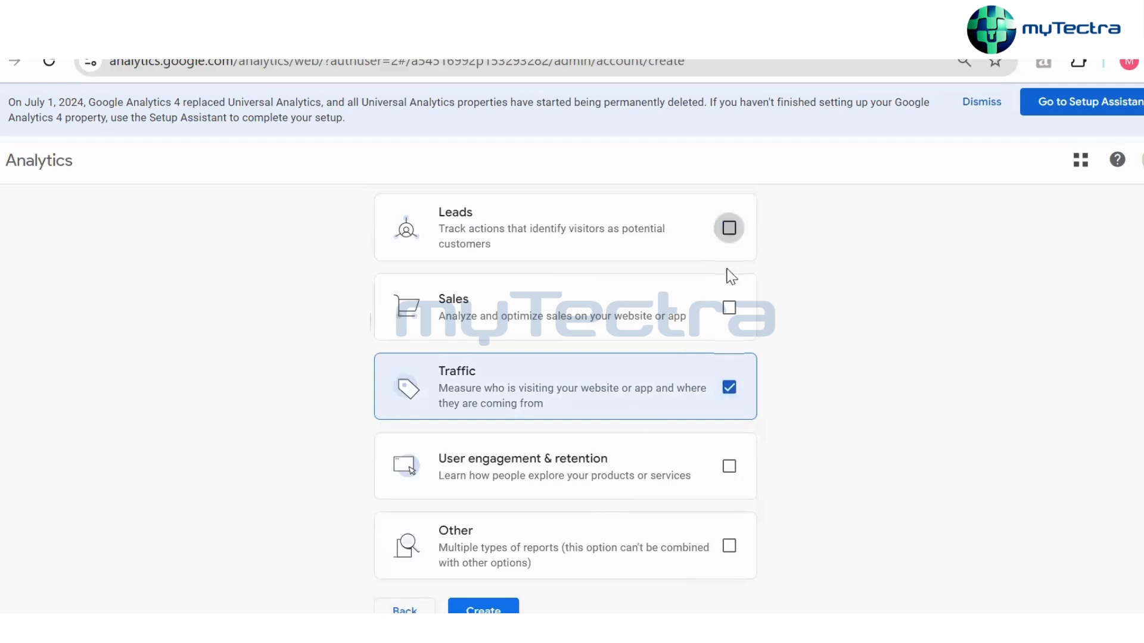
{"action": "left_click", "coordinate": [729, 307]}
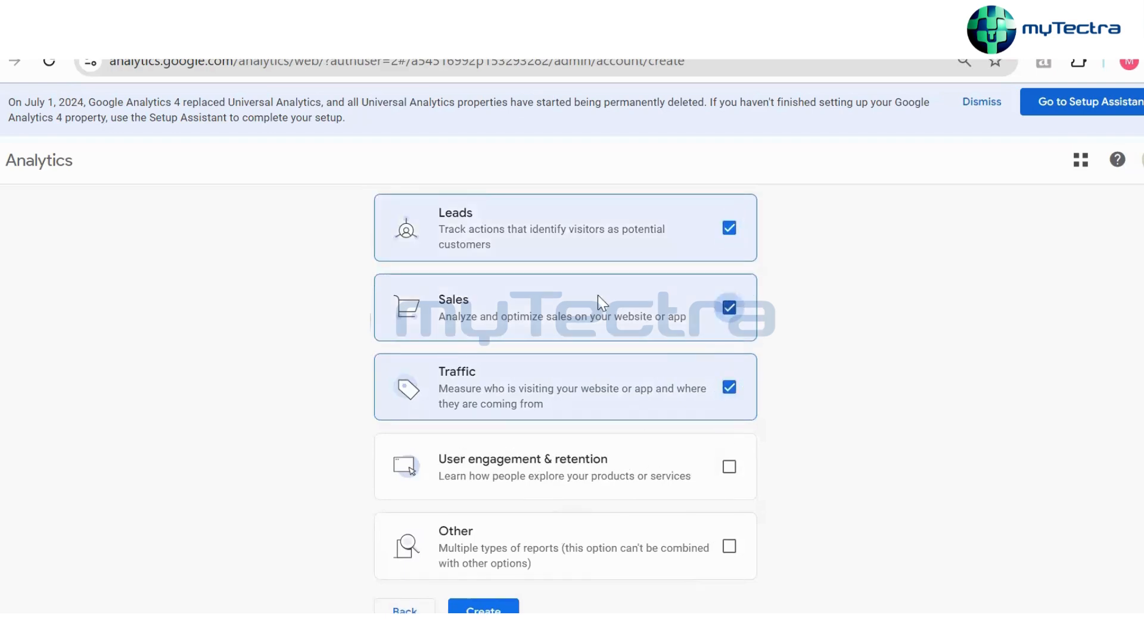
{"action": "left_click", "coordinate": [728, 308]}
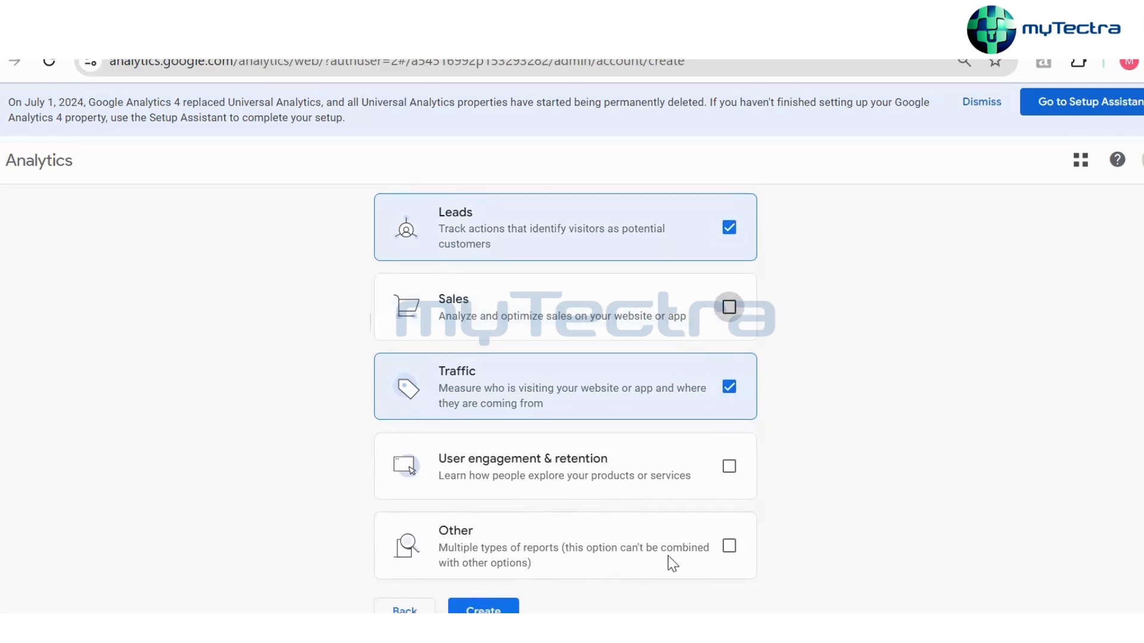
{"action": "left_click", "coordinate": [728, 546]}
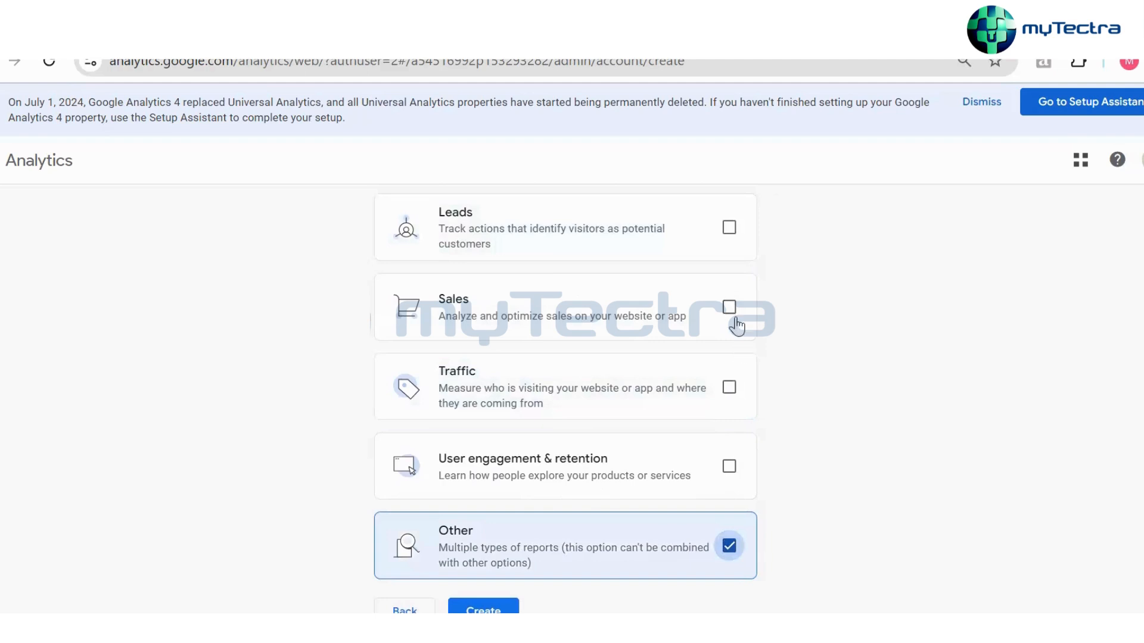
Select Traffic and User engagement & retention as business objectives and submit the account for creation
{"action": "left_click", "coordinate": [730, 389]}
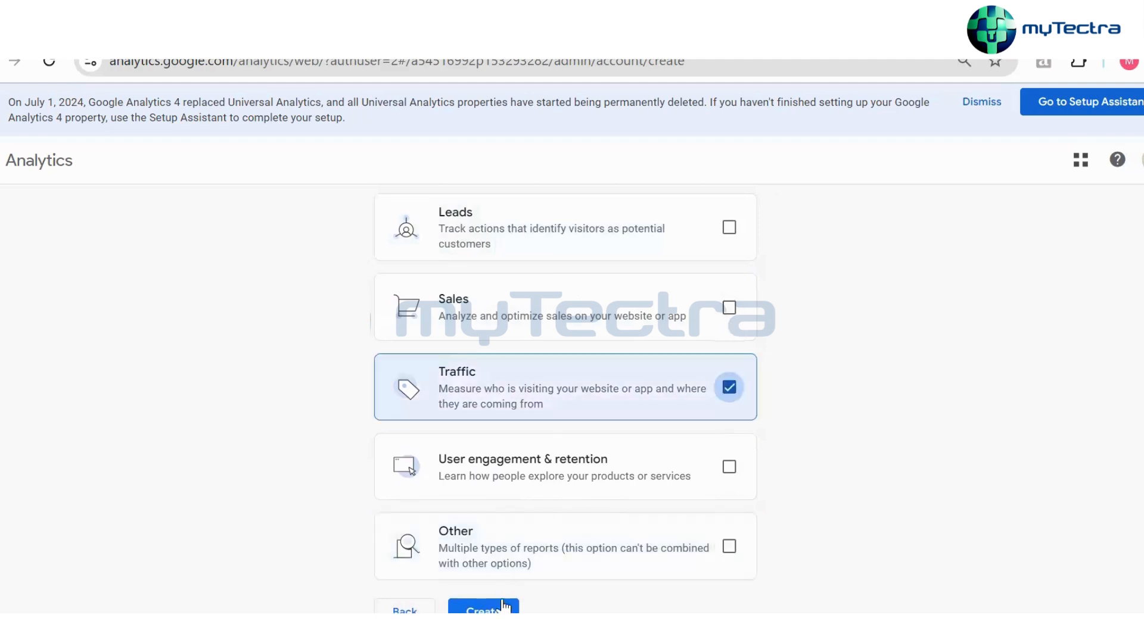
{"action": "left_click", "coordinate": [731, 467]}
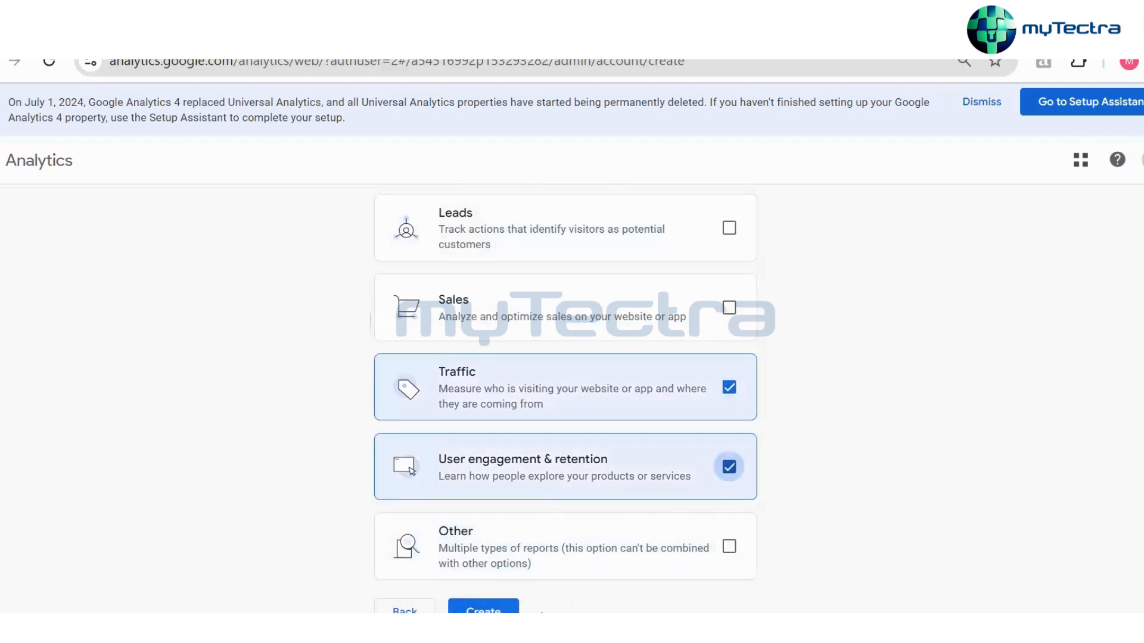
{"action": "left_click", "coordinate": [484, 608]}
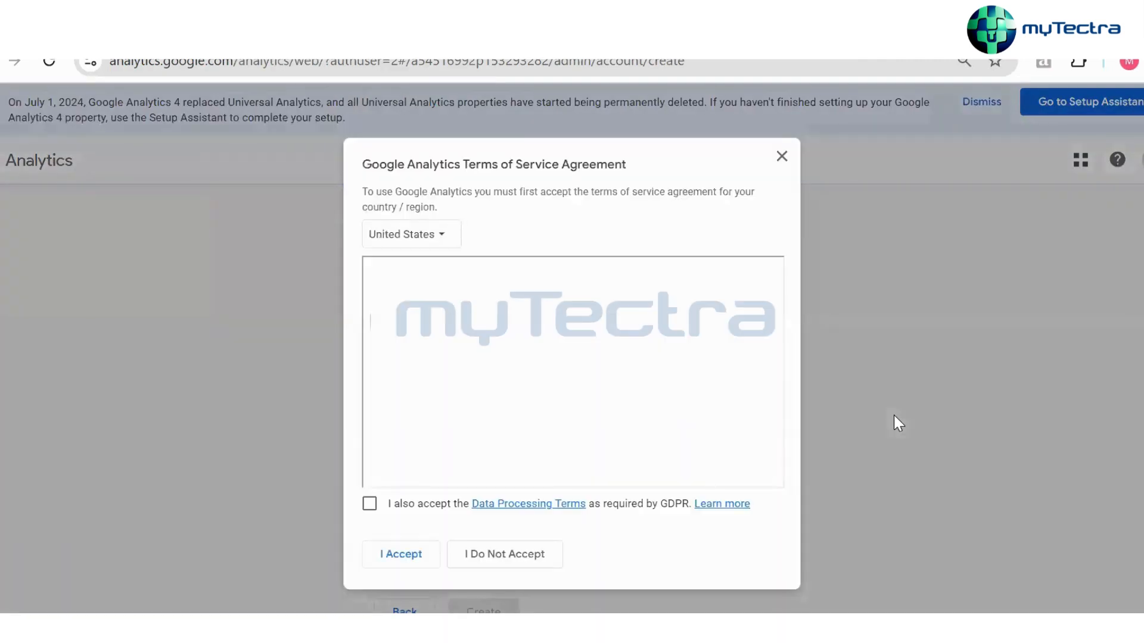
Set the Terms of Service country to India and close the agreement without accepting it
{"action": "left_click", "coordinate": [442, 237]}
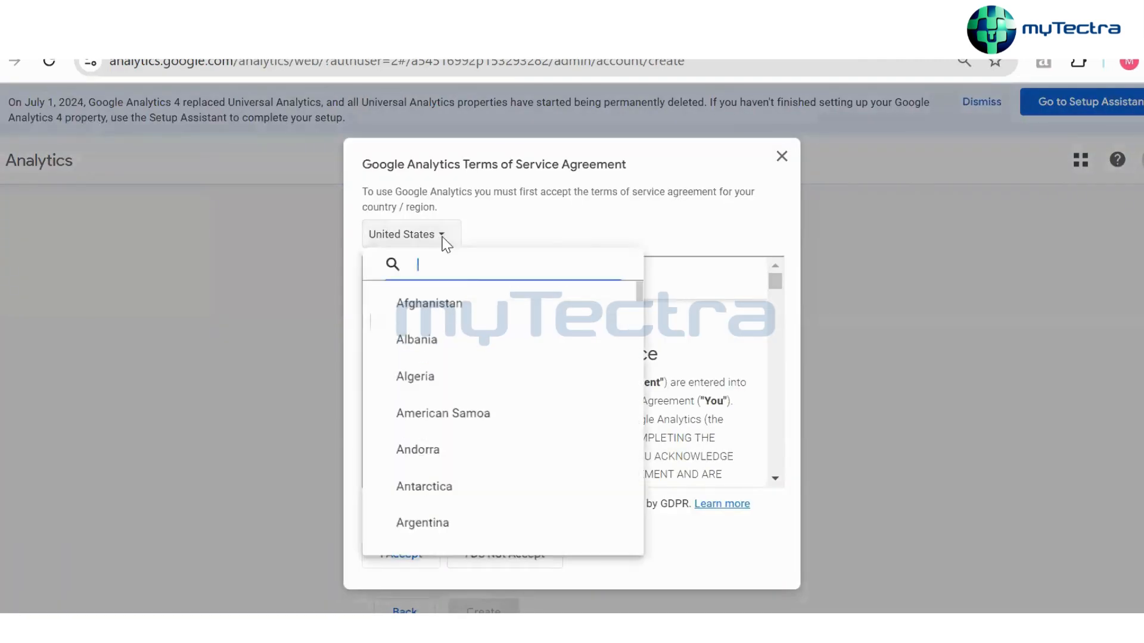
{"action": "type", "text": "inda"}
{"action": "key", "text": "BackSpace"}
{"action": "type", "text": "ia"}
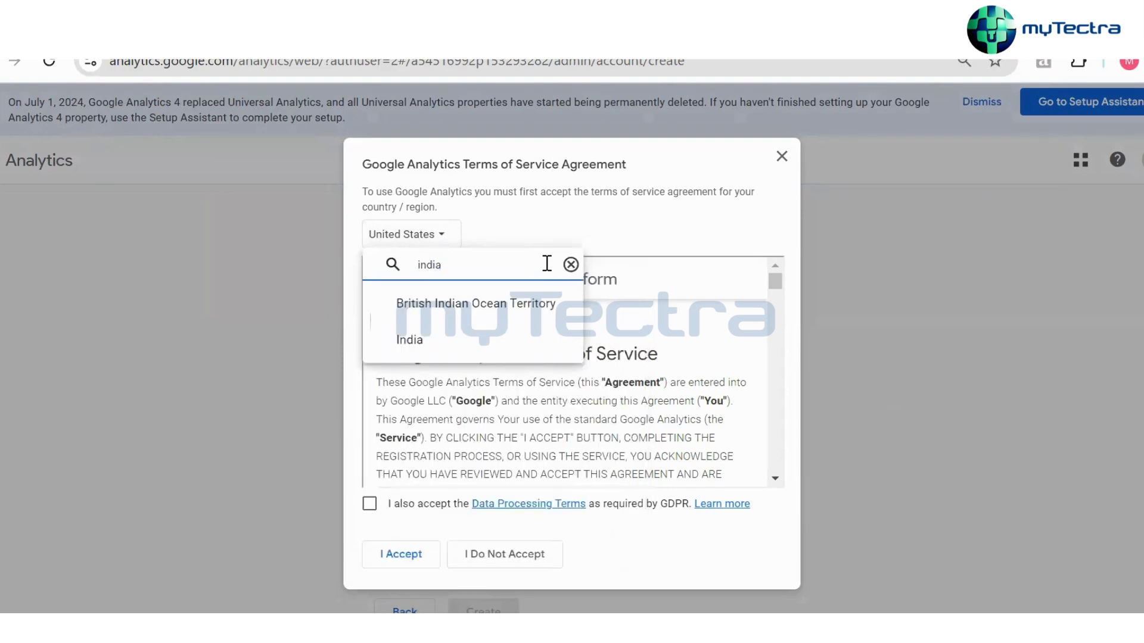
{"action": "left_click", "coordinate": [455, 343]}
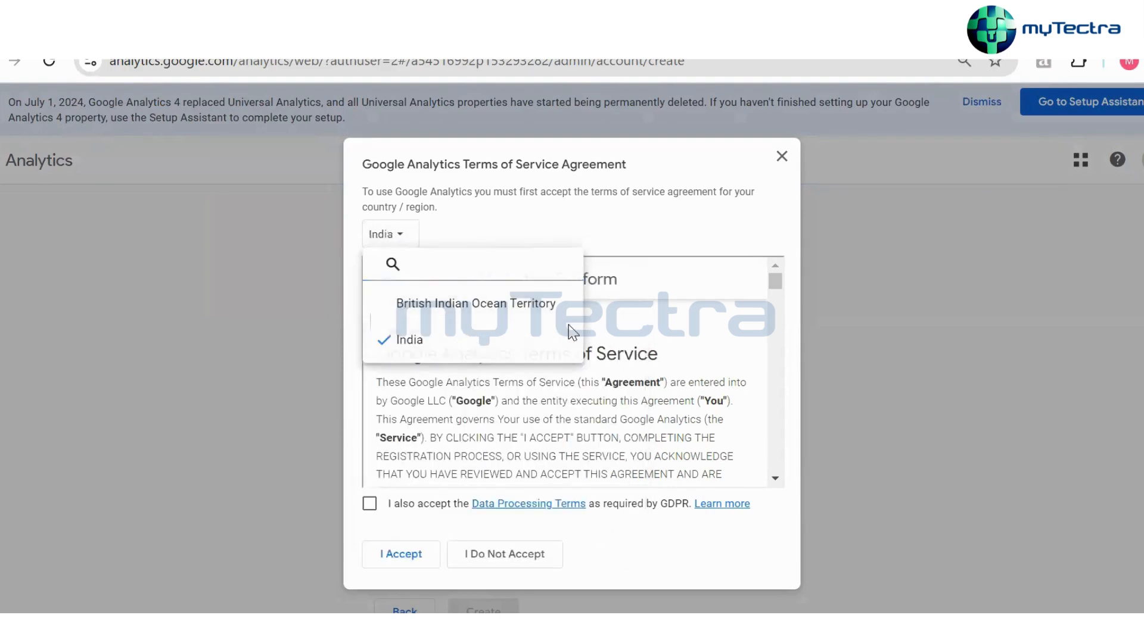
{"action": "left_click", "coordinate": [782, 156]}
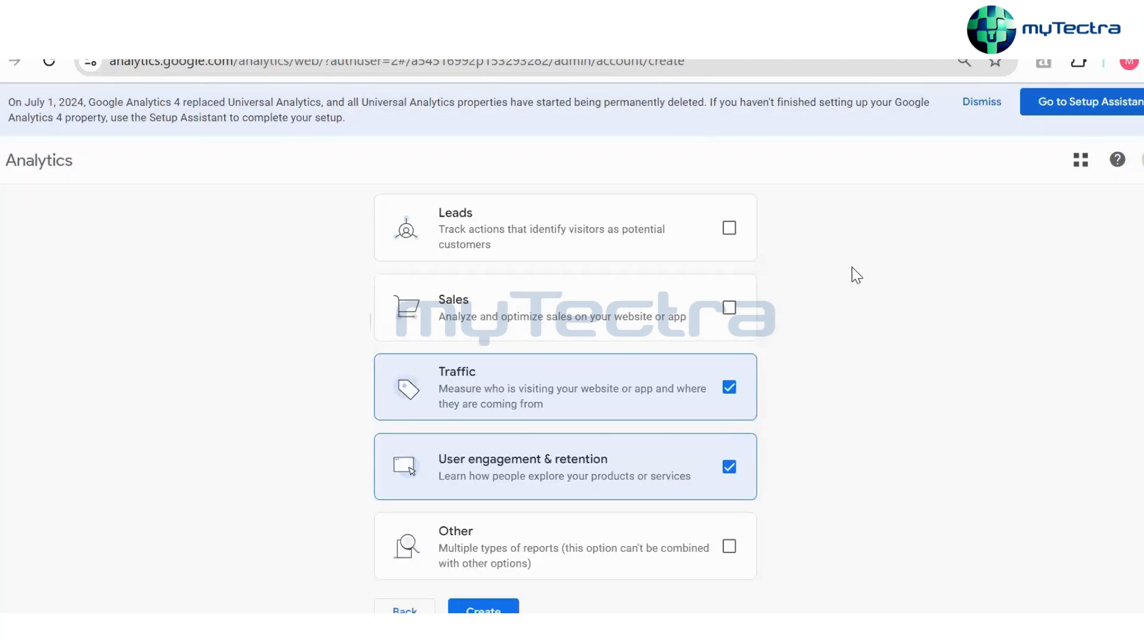
Add Leads and Sales to the selected business objectives
{"action": "left_click", "coordinate": [730, 229]}
{"action": "left_click", "coordinate": [730, 308]}
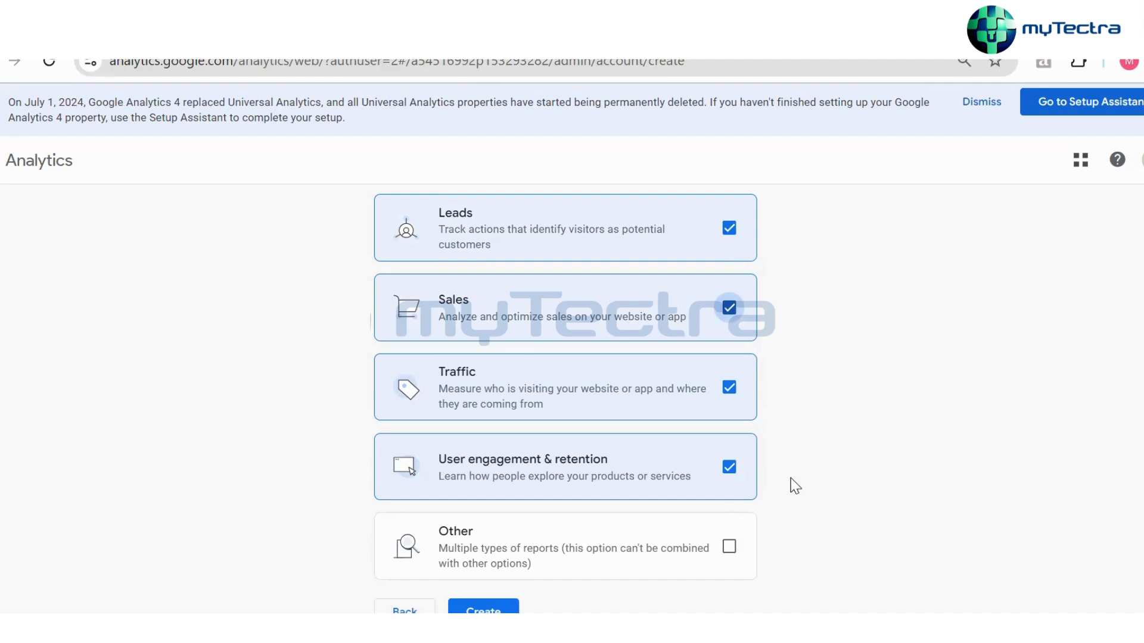
{"action": "scroll", "coordinate": [830, 443], "scroll_direction": "down", "scroll_amount": 1}
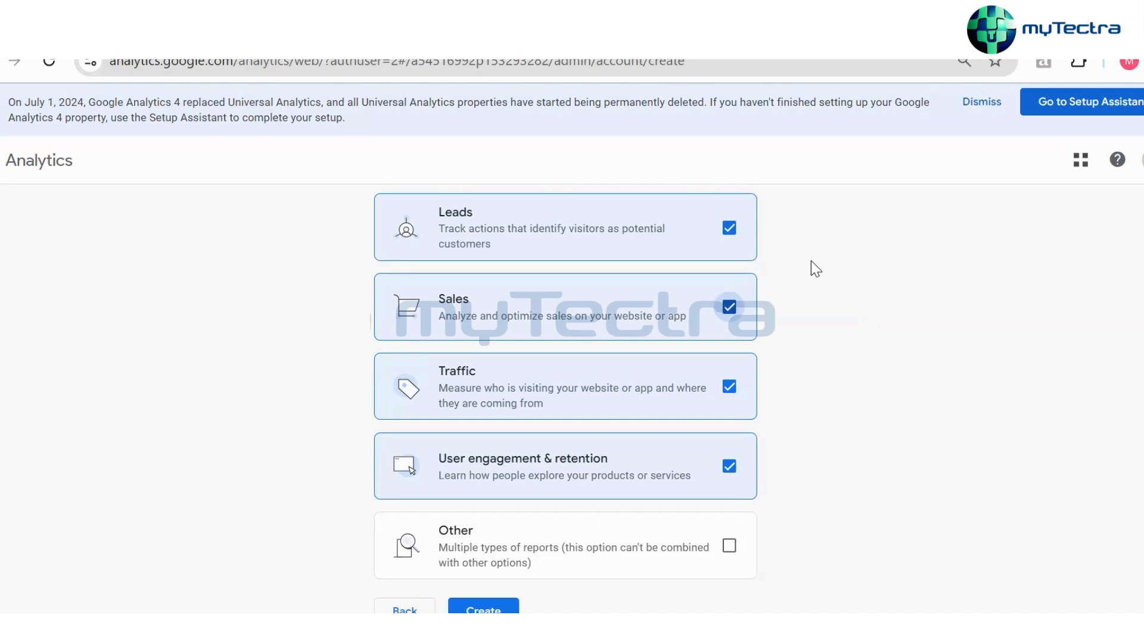
{"action": "scroll", "coordinate": [736, 332], "scroll_direction": "up", "scroll_amount": 4}
{"action": "scroll", "coordinate": [733, 298], "scroll_direction": "down", "scroll_amount": 4}
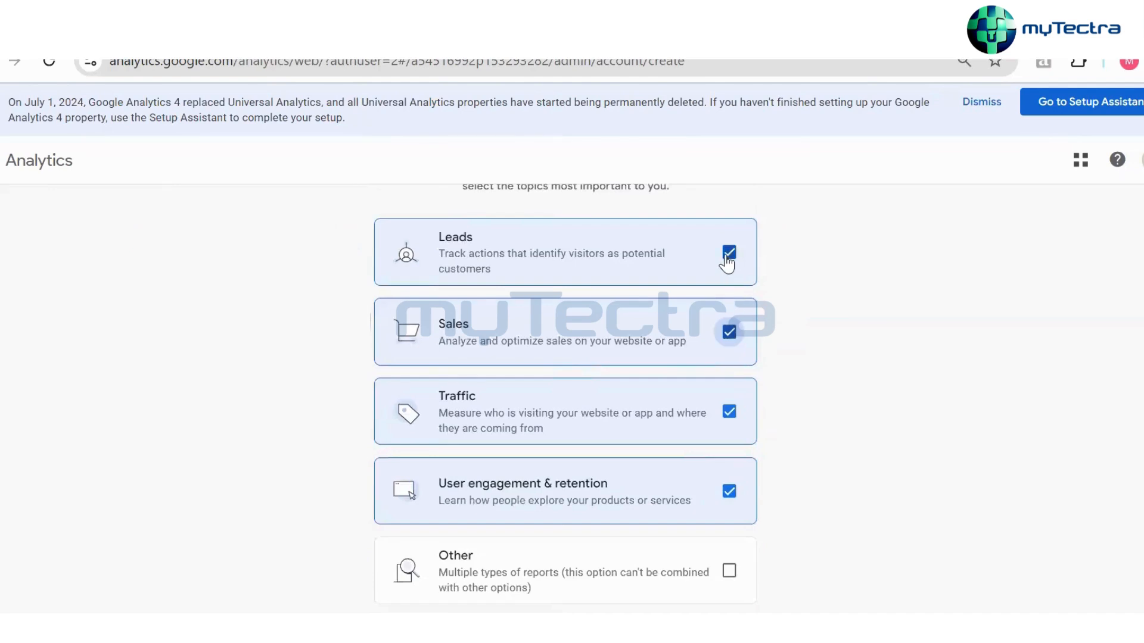
Deselect Leads, Sales and User engagement & retention, keeping only Traffic as the business objective
{"action": "left_click", "coordinate": [729, 252]}
{"action": "left_click", "coordinate": [729, 332]}
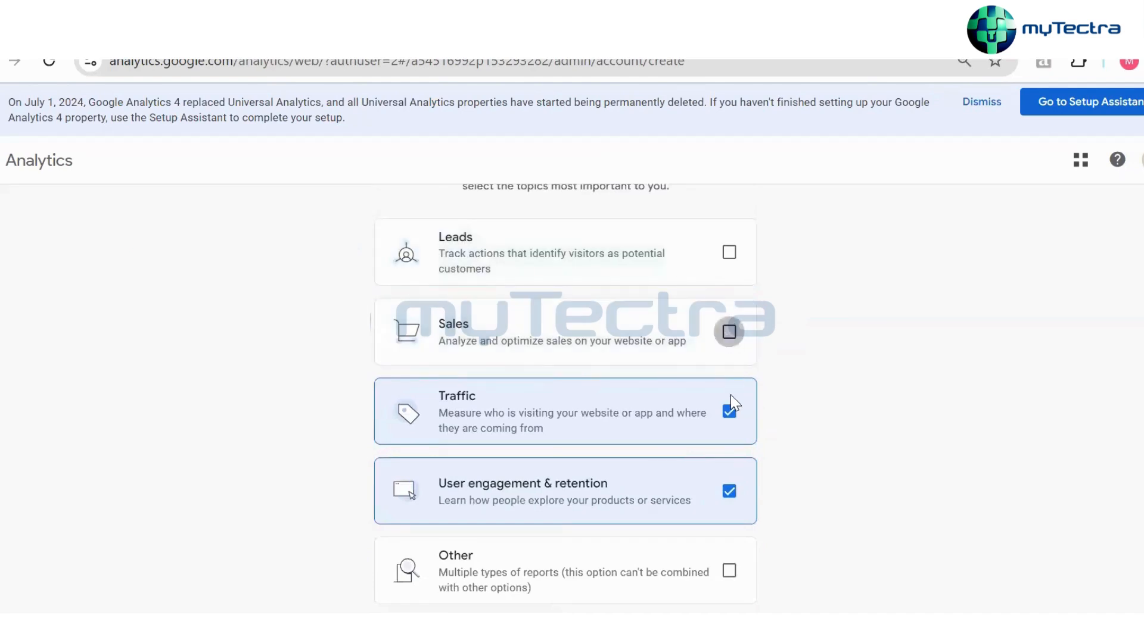
{"action": "left_click", "coordinate": [729, 491]}
Return to property creation, rename the property Test All Traffic, and continue to the business details
{"action": "scroll", "coordinate": [635, 498], "scroll_direction": "down", "scroll_amount": 1}
{"action": "scroll", "coordinate": [435, 348], "scroll_direction": "up", "scroll_amount": 4}
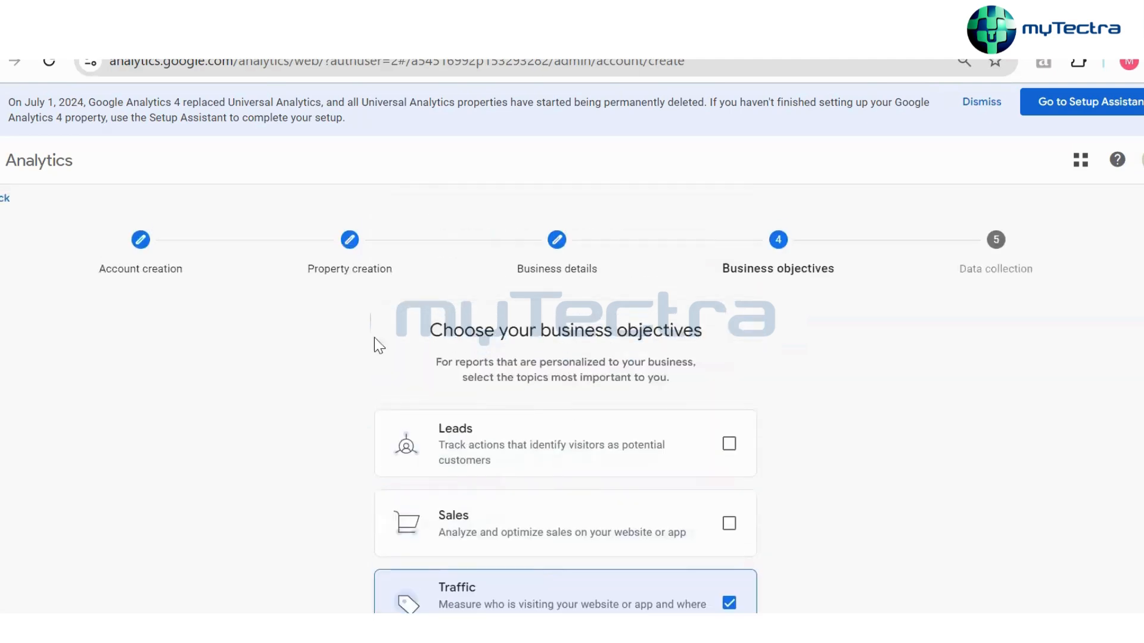
{"action": "left_click", "coordinate": [141, 262]}
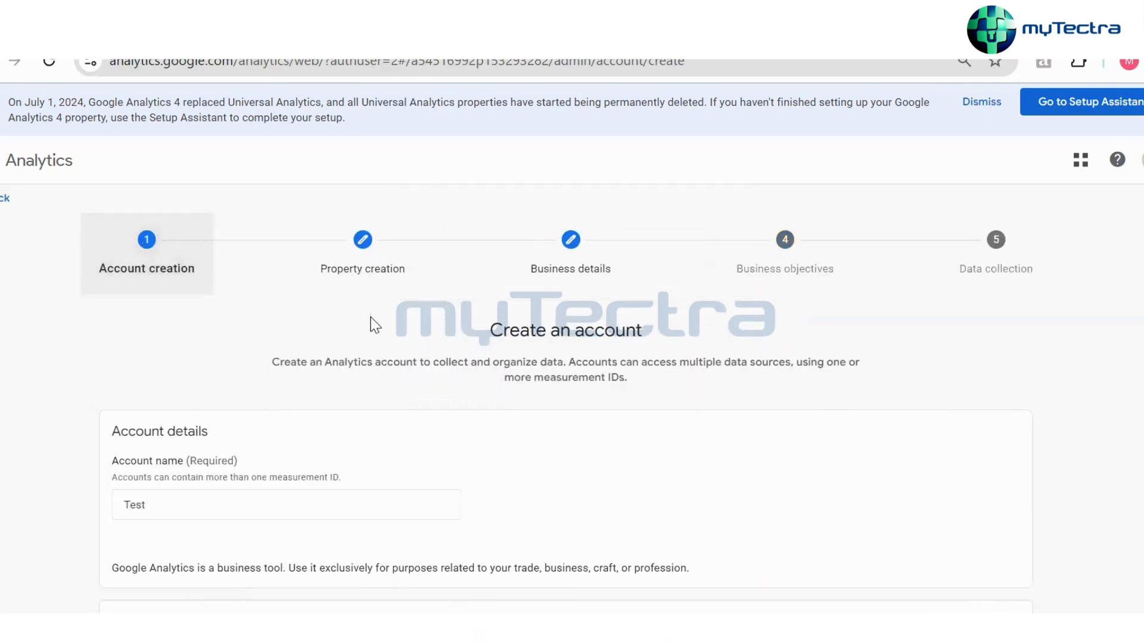
{"action": "left_click", "coordinate": [473, 496]}
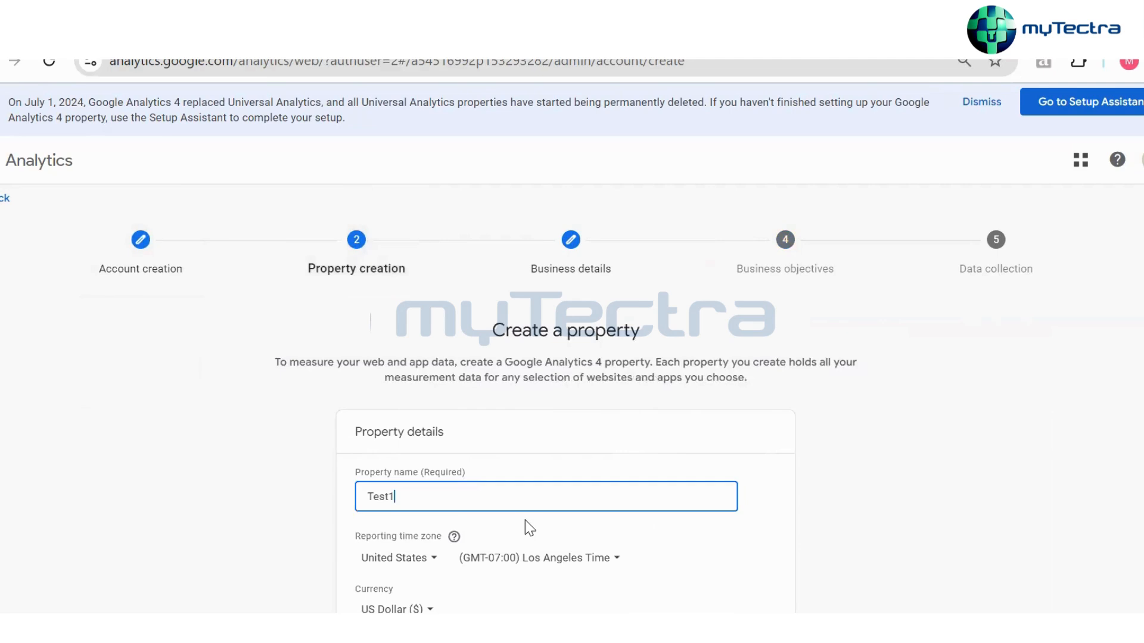
{"action": "key", "text": "BackSpace"}
{"action": "type", "text": "y"}
{"action": "key", "text": "BackSpace"}
{"action": "type", "text": "All Traffic"}
{"action": "scroll", "coordinate": [510, 525], "scroll_direction": "down", "scroll_amount": 1}
{"action": "scroll", "coordinate": [501, 542], "scroll_direction": "down", "scroll_amount": 2}
{"action": "left_click", "coordinate": [456, 608]}
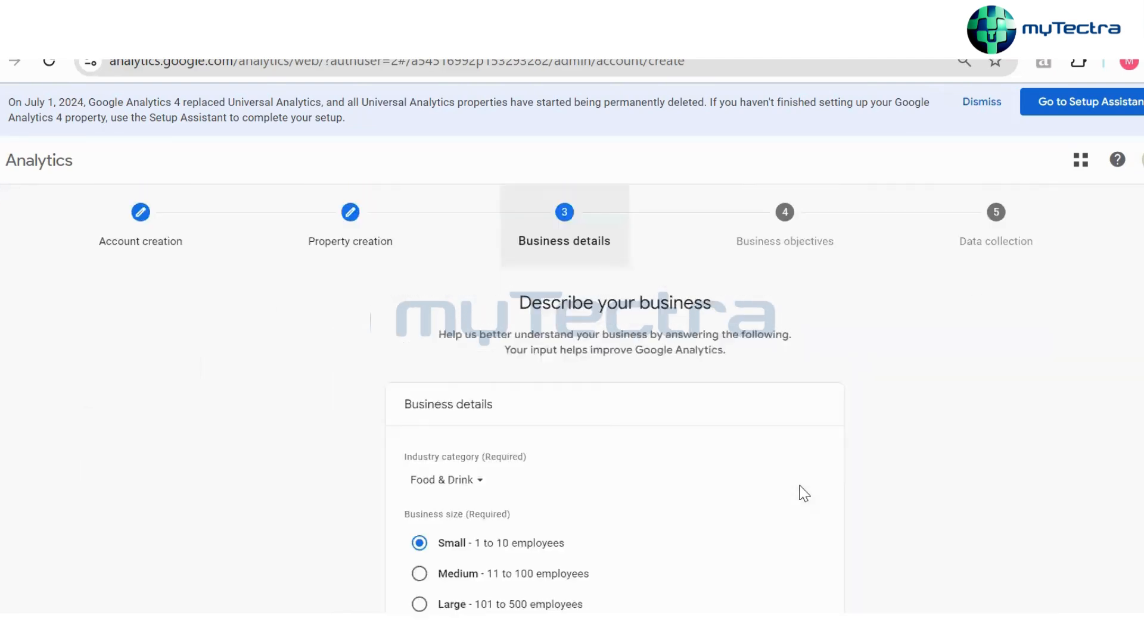
Keep the Food & Drink category and Small business size and continue to the business objectives
{"action": "scroll", "coordinate": [757, 503], "scroll_direction": "down", "scroll_amount": 3}
{"action": "left_click", "coordinate": [427, 608]}
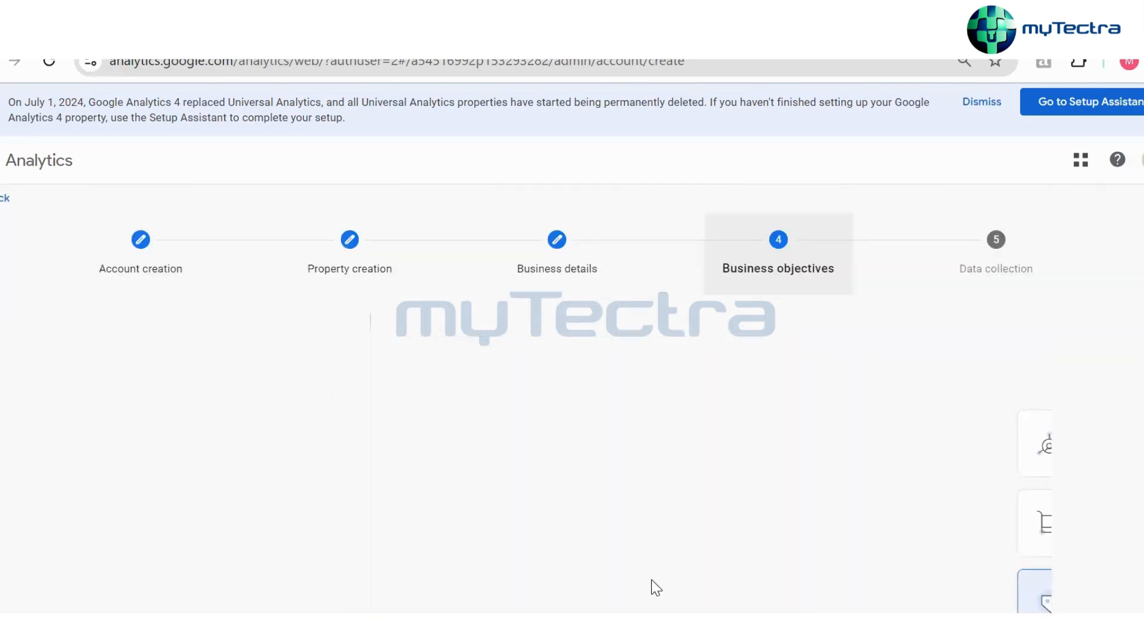
{"action": "scroll", "coordinate": [724, 519], "scroll_direction": "down", "scroll_amount": 3}
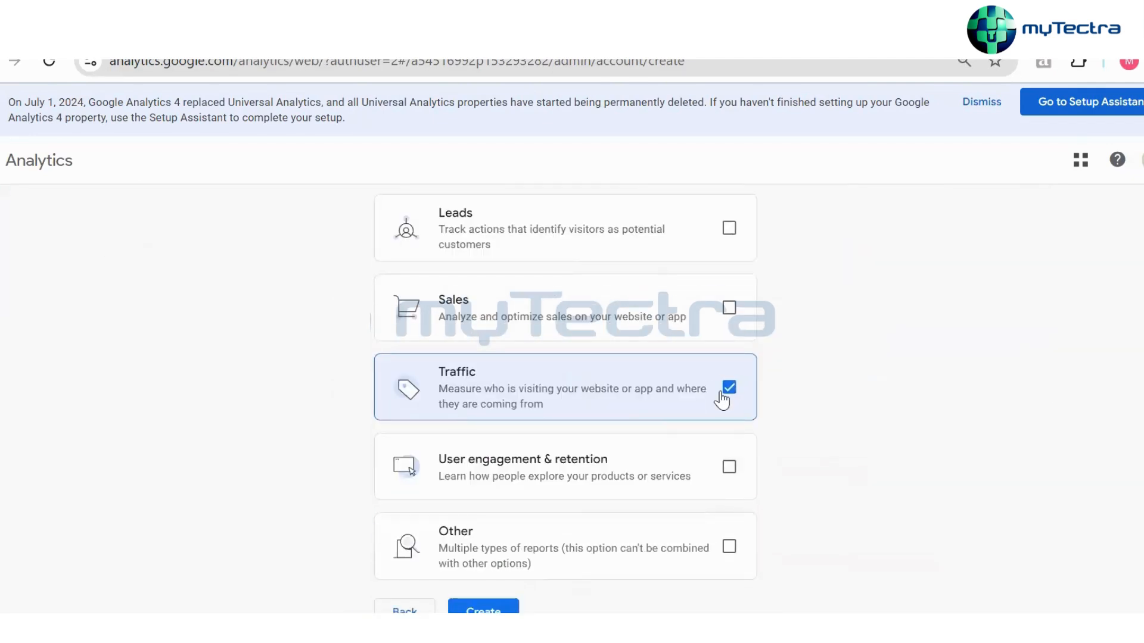
Go back to property creation, rename the property Test - Sales, and continue to the business details
{"action": "left_click", "coordinate": [404, 609]}
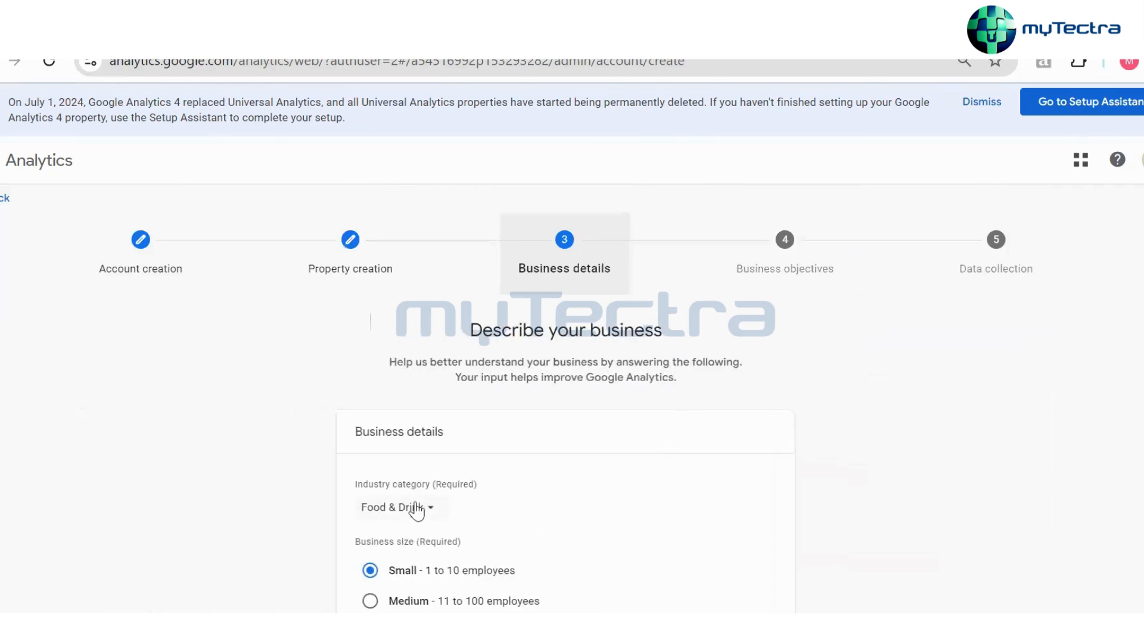
{"action": "scroll", "coordinate": [444, 543], "scroll_direction": "down", "scroll_amount": 2}
{"action": "scroll", "coordinate": [444, 543], "scroll_direction": "down", "scroll_amount": 1}
{"action": "left_click", "coordinate": [395, 608]}
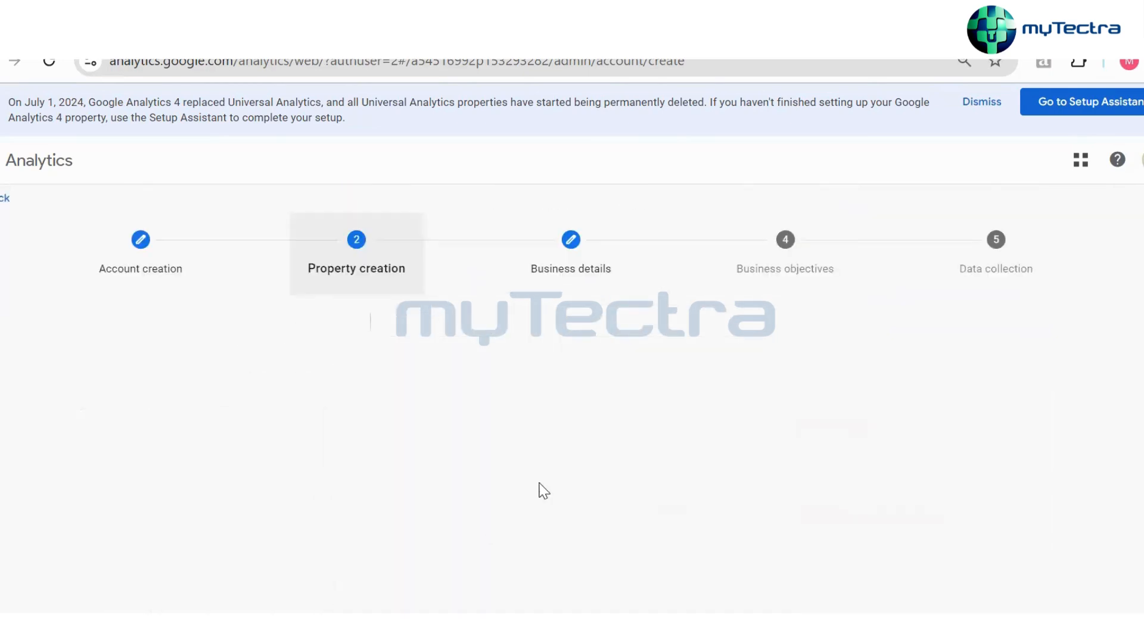
{"action": "left_click", "coordinate": [482, 490]}
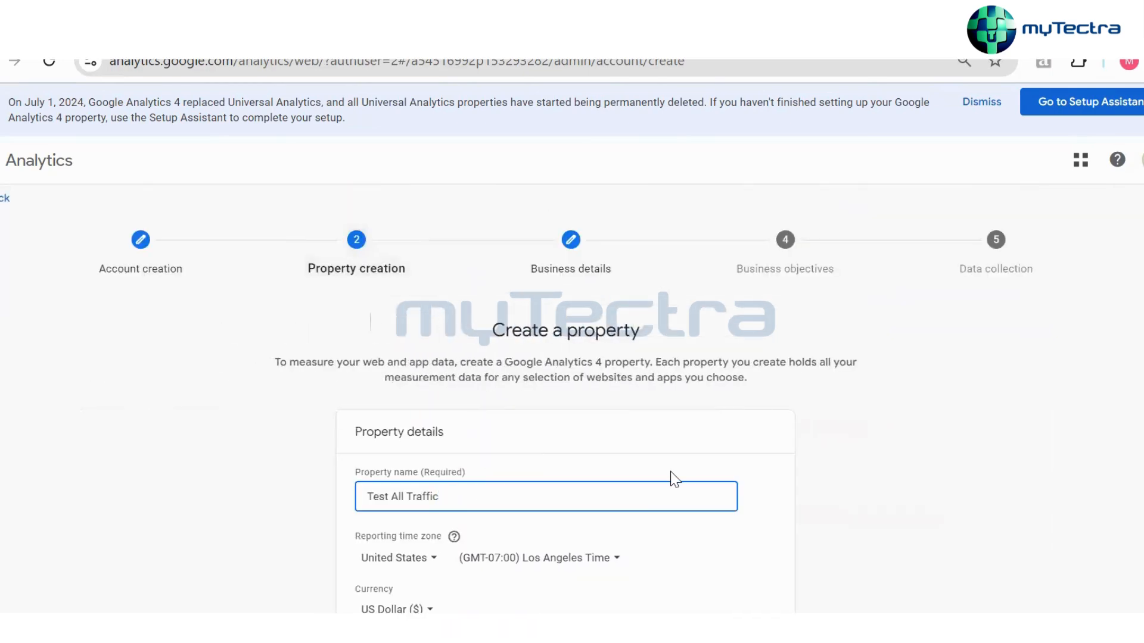
{"action": "key", "text": "ctrl+shift+Left"}
{"action": "key", "text": "ctrl+shift+Left"}
{"action": "type", "text": "- Sales"}
{"action": "scroll", "coordinate": [656, 500], "scroll_direction": "down", "scroll_amount": 2}
{"action": "left_click", "coordinate": [462, 610]}
Accept the existing business details and proceed to the business objectives
{"action": "scroll", "coordinate": [566, 536], "scroll_direction": "down", "scroll_amount": 1}
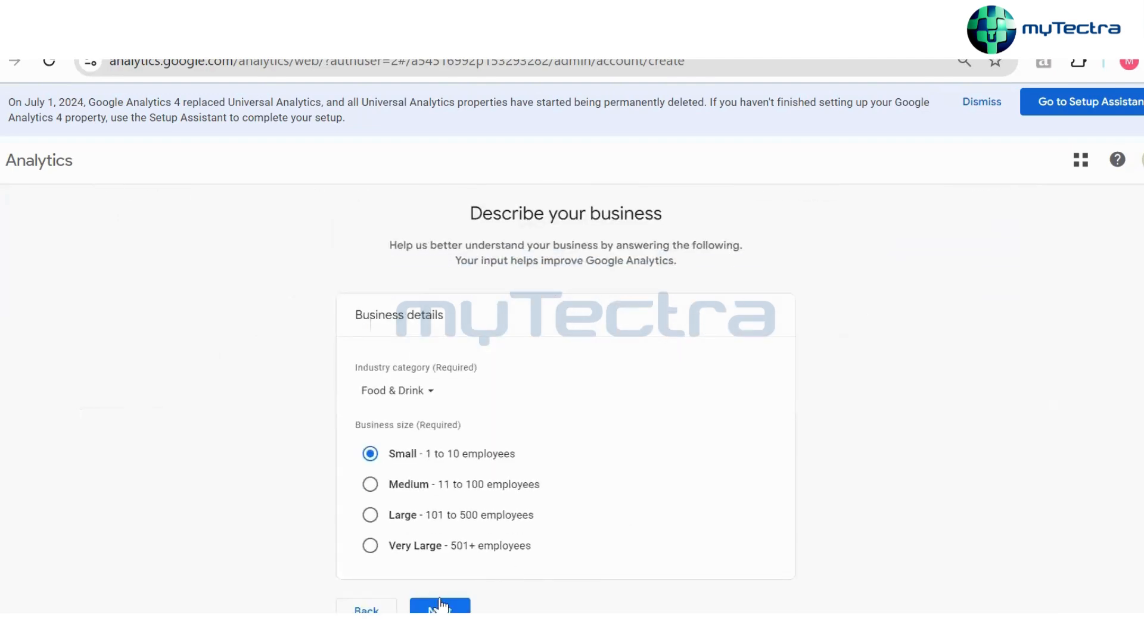
{"action": "left_click", "coordinate": [453, 608]}
{"action": "scroll", "coordinate": [837, 482], "scroll_direction": "down", "scroll_amount": 3}
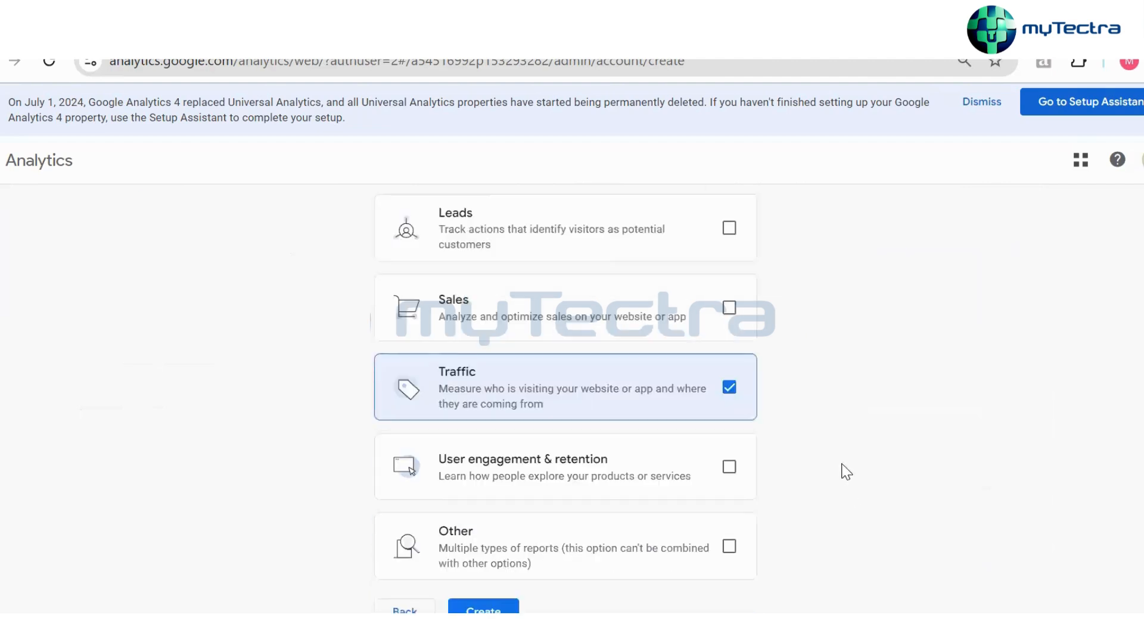
Add Leads, Sales, and User engagement & retention to the Traffic business objective and create the account
{"action": "left_click", "coordinate": [738, 248]}
{"action": "left_click", "coordinate": [730, 305]}
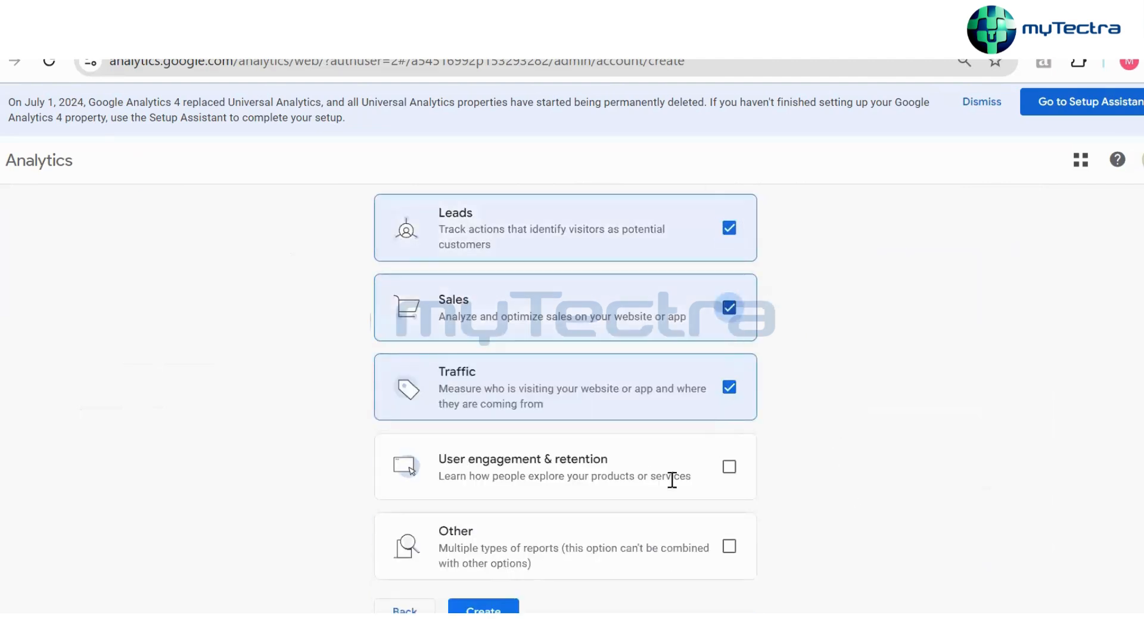
{"action": "left_click", "coordinate": [730, 468]}
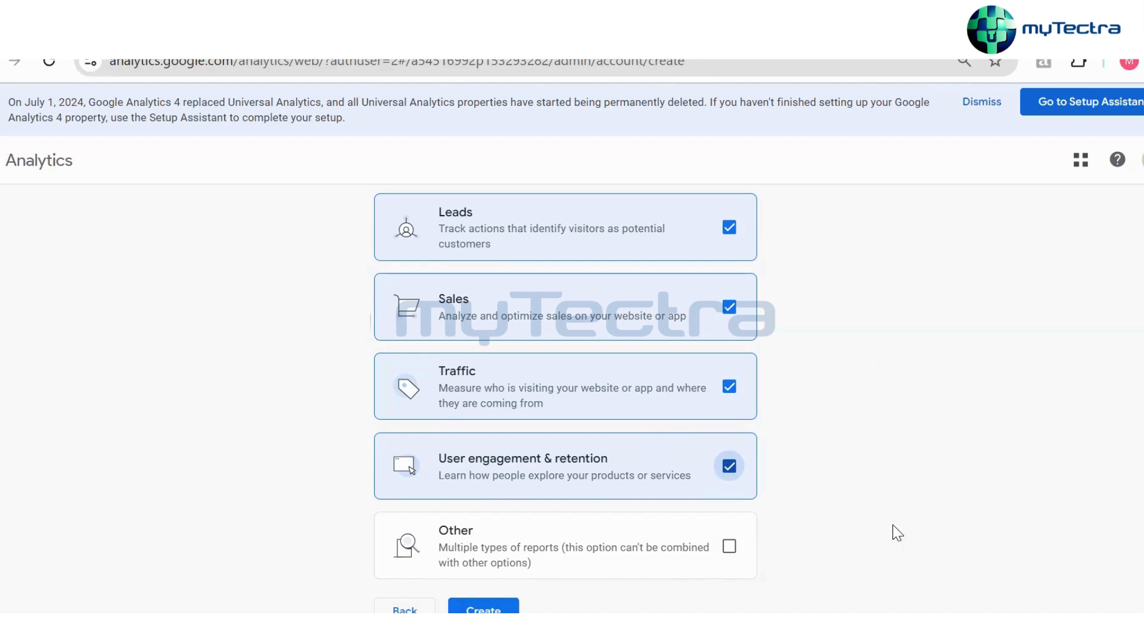
{"action": "left_click", "coordinate": [484, 609]}
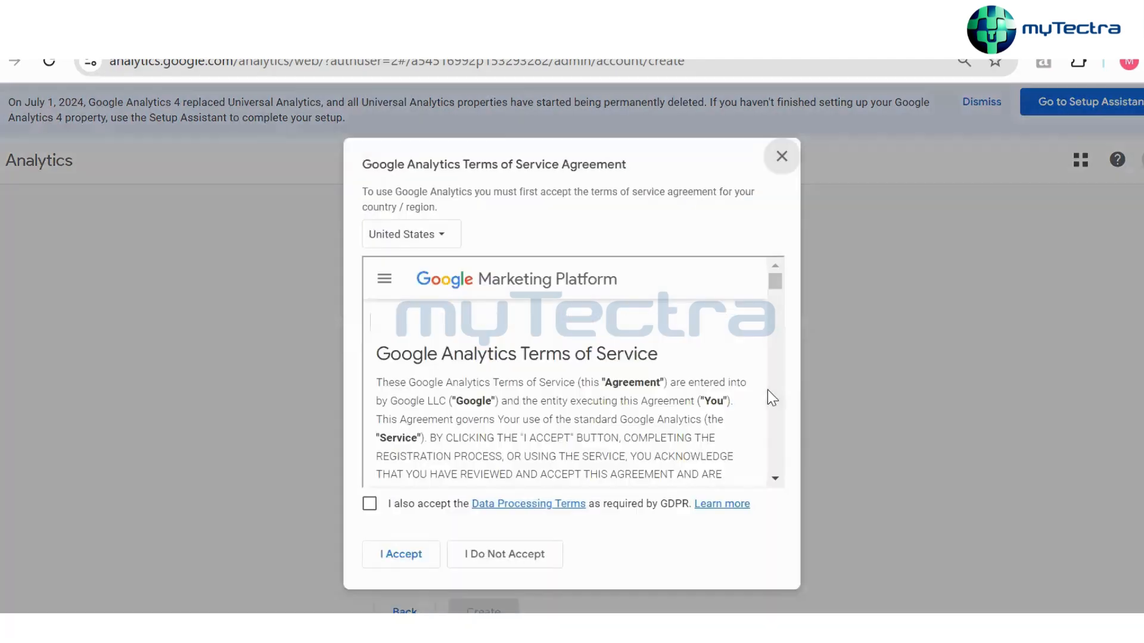
Accept the Google Analytics Terms of Service for India, including the GDPR Data Processing Terms
{"action": "left_click", "coordinate": [370, 505]}
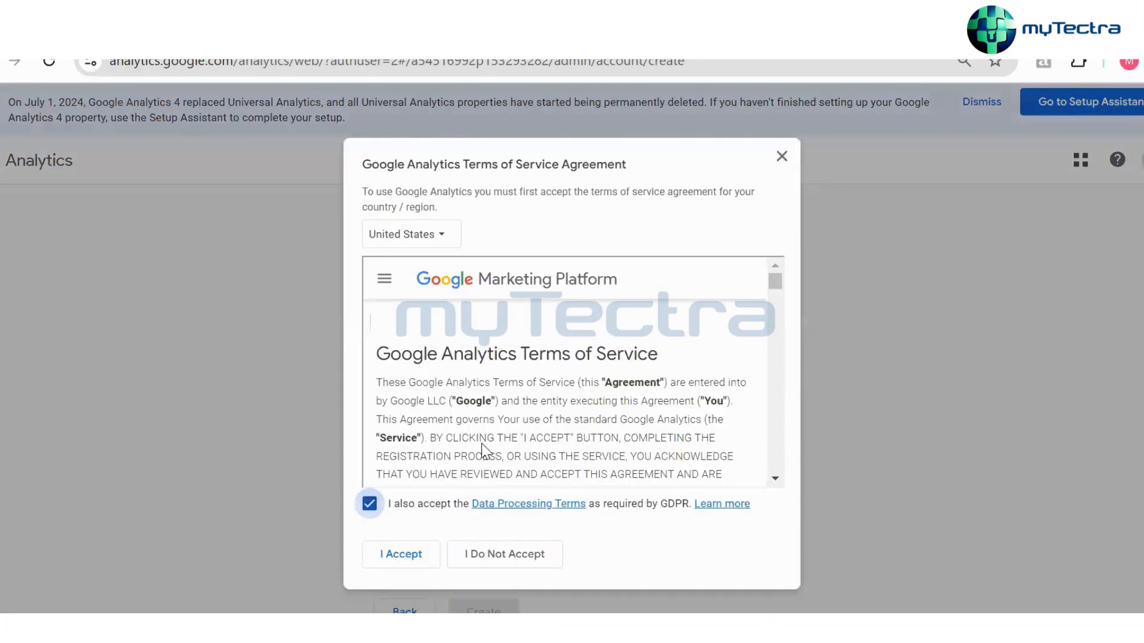
{"action": "scroll", "coordinate": [481, 444], "scroll_direction": "down", "scroll_amount": 5}
{"action": "scroll", "coordinate": [483, 450], "scroll_direction": "down", "scroll_amount": 5}
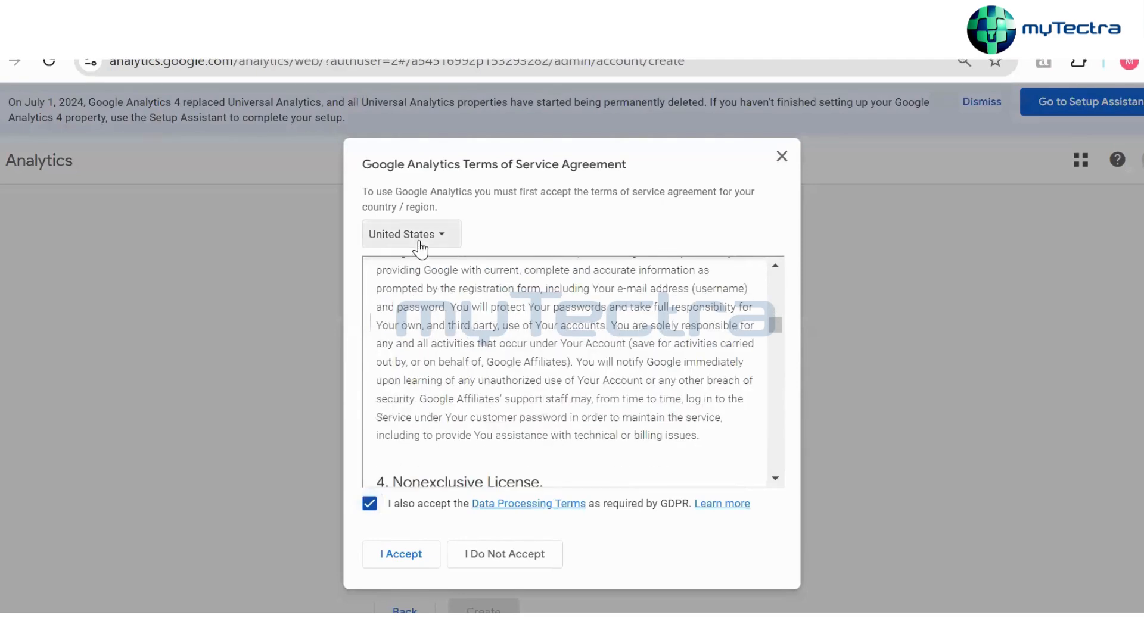
{"action": "left_click", "coordinate": [386, 241]}
{"action": "type", "text": "india"}
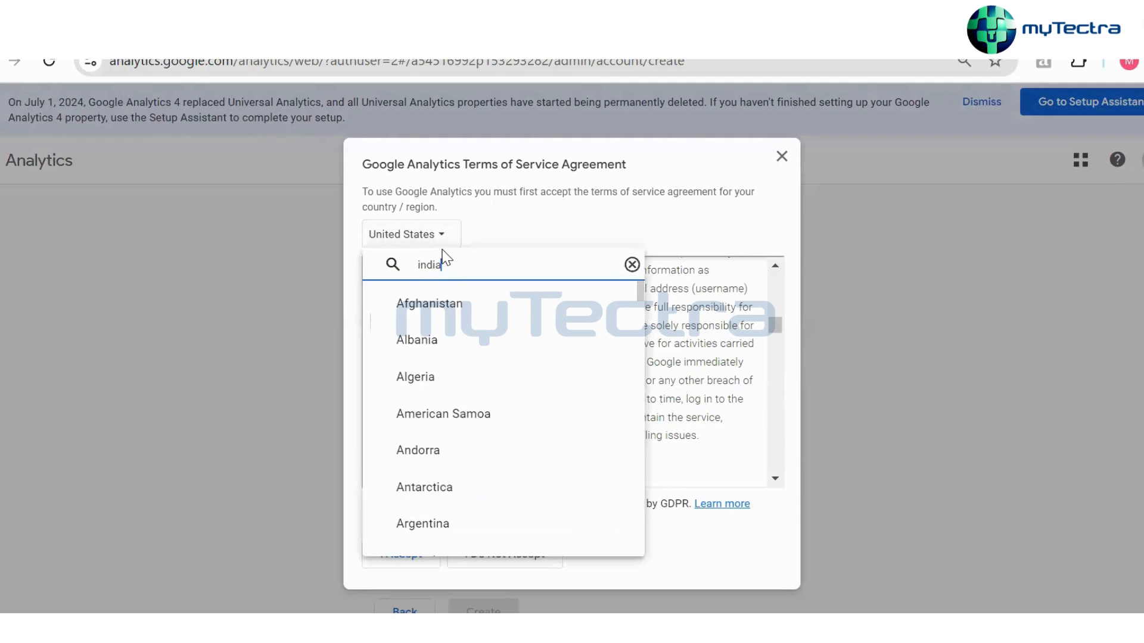
{"action": "left_click", "coordinate": [471, 343]}
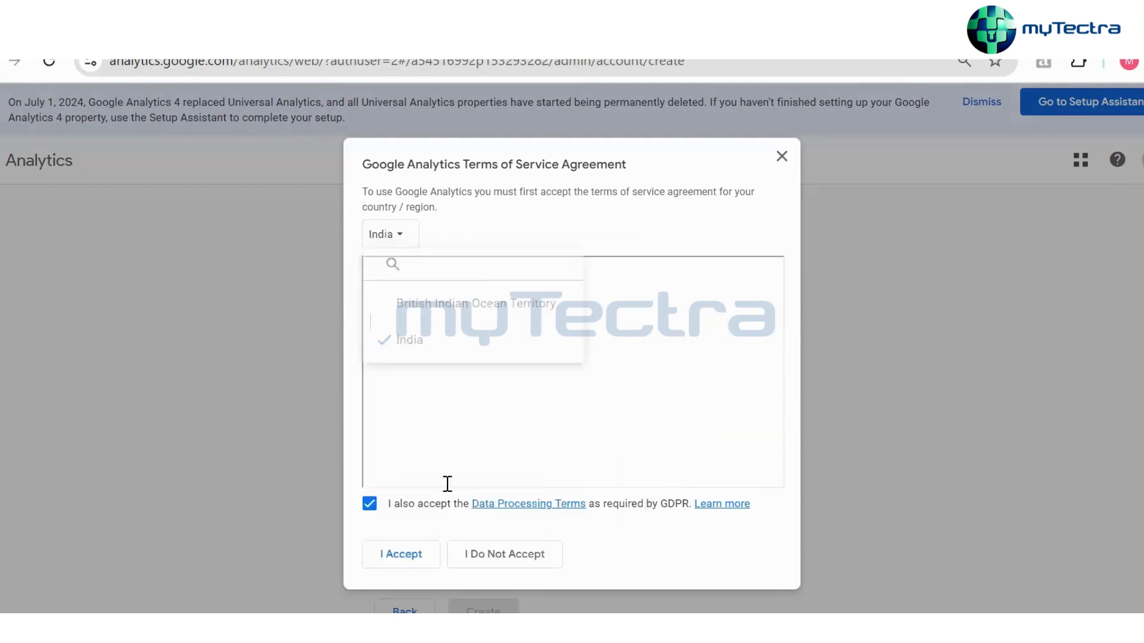
{"action": "left_click", "coordinate": [421, 557]}
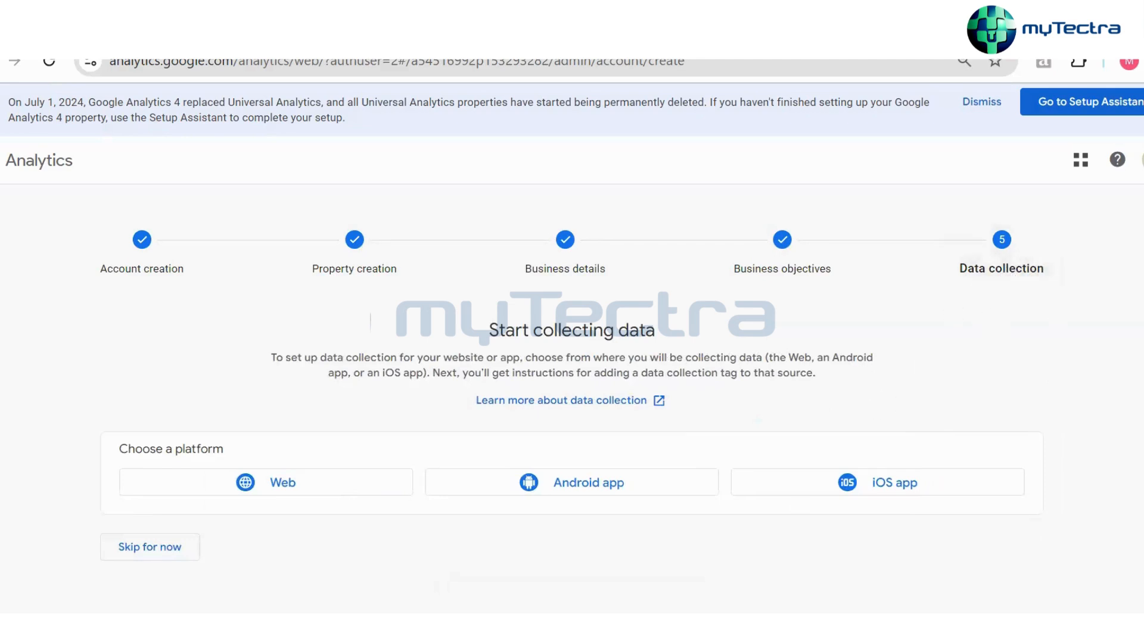
{"action": "left_click", "coordinate": [279, 483]}
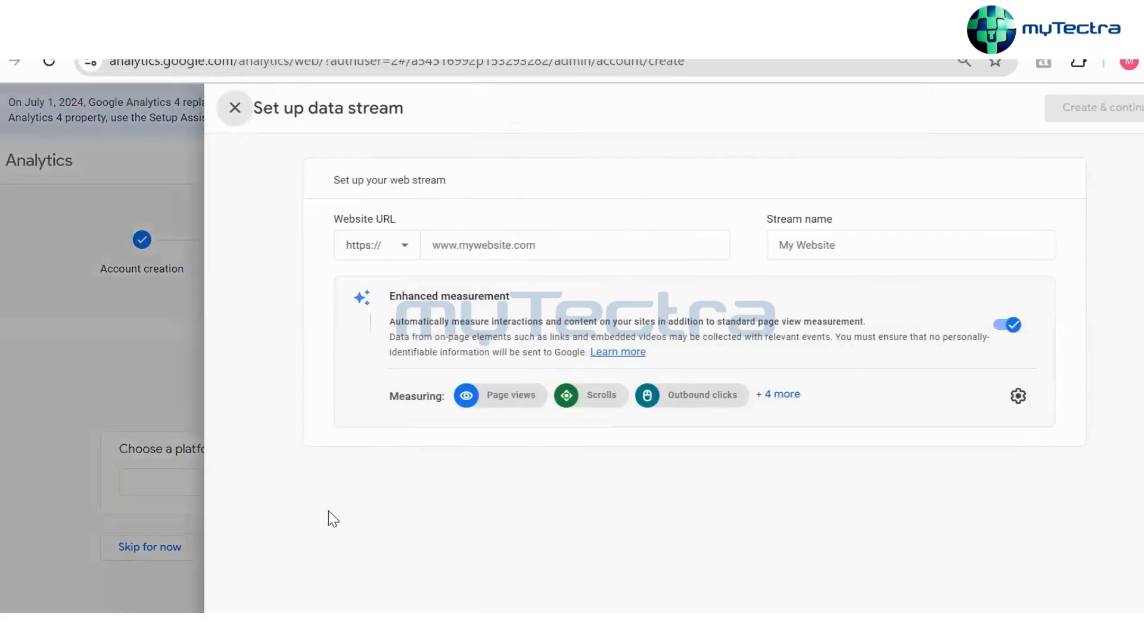
{"action": "left_click", "coordinate": [401, 245]}
{"action": "left_click", "coordinate": [551, 247]}
{"action": "type", "text": "tes"}
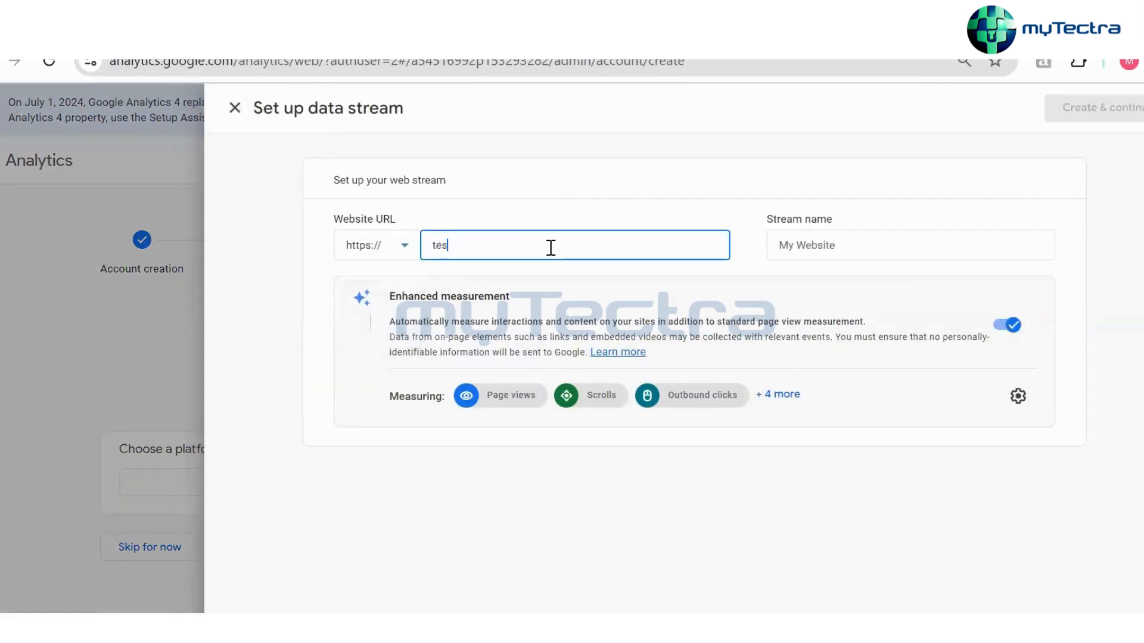
{"action": "type", "text": "t1."}
{"action": "key", "text": "BackSpace"}
{"action": "type", "text": "test1.com"}
{"action": "left_click", "coordinate": [922, 246]}
{"action": "type", "text": "Test Name"}
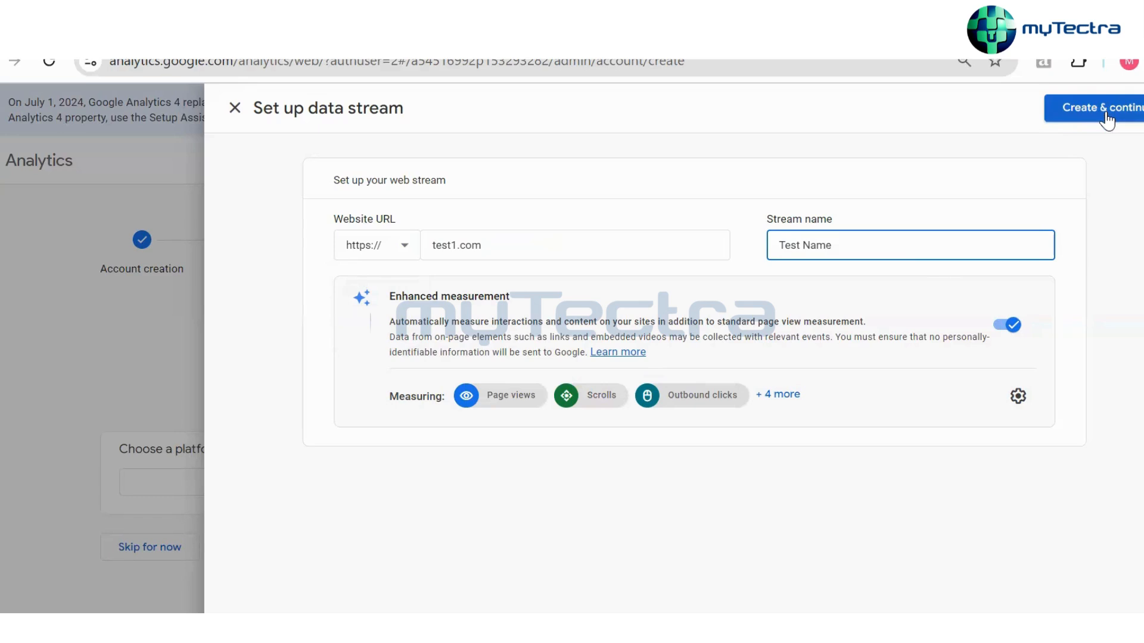
{"action": "left_click", "coordinate": [235, 108]}
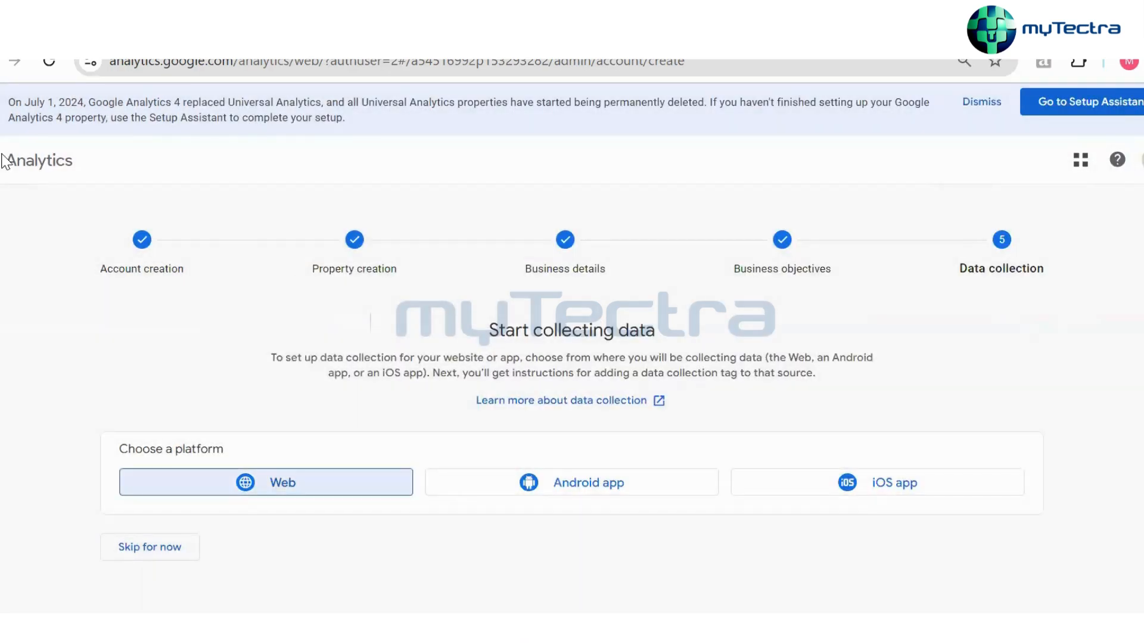
Skip the data collection setup and open the Admin overview of the Test - Sales property
{"action": "left_click", "coordinate": [150, 551]}
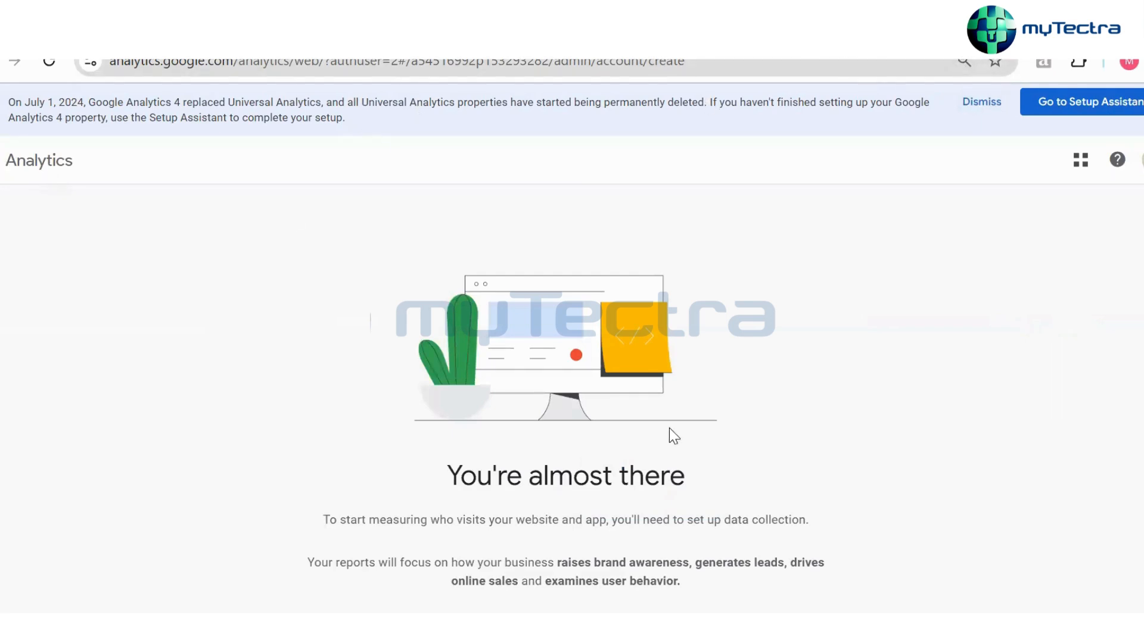
{"action": "scroll", "coordinate": [659, 434], "scroll_direction": "down", "scroll_amount": 2}
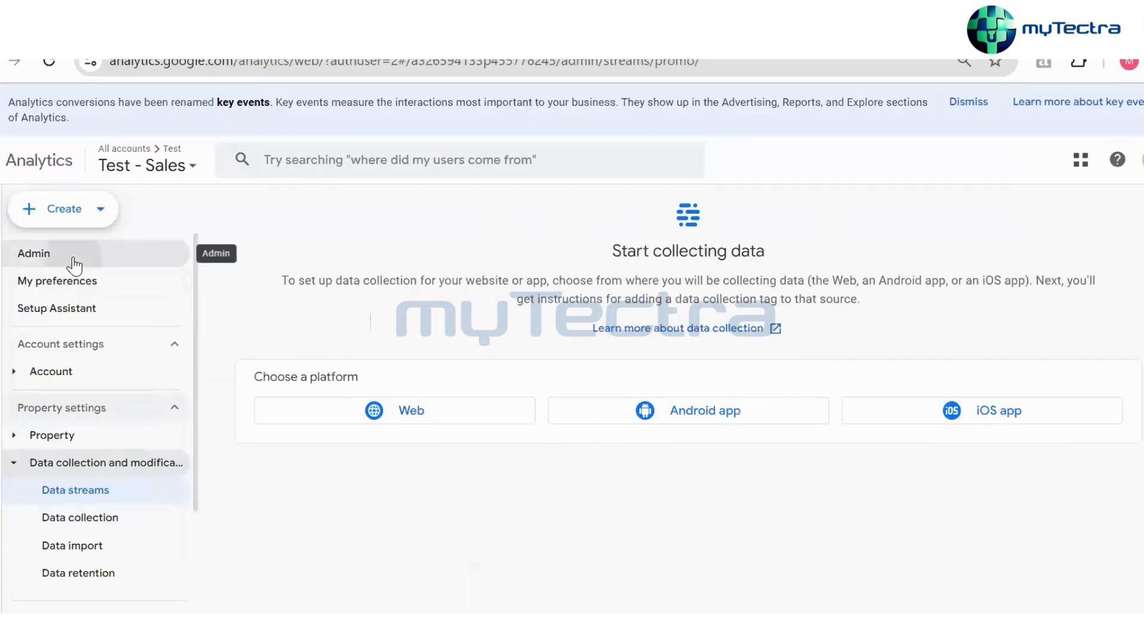
{"action": "left_click", "coordinate": [73, 262]}
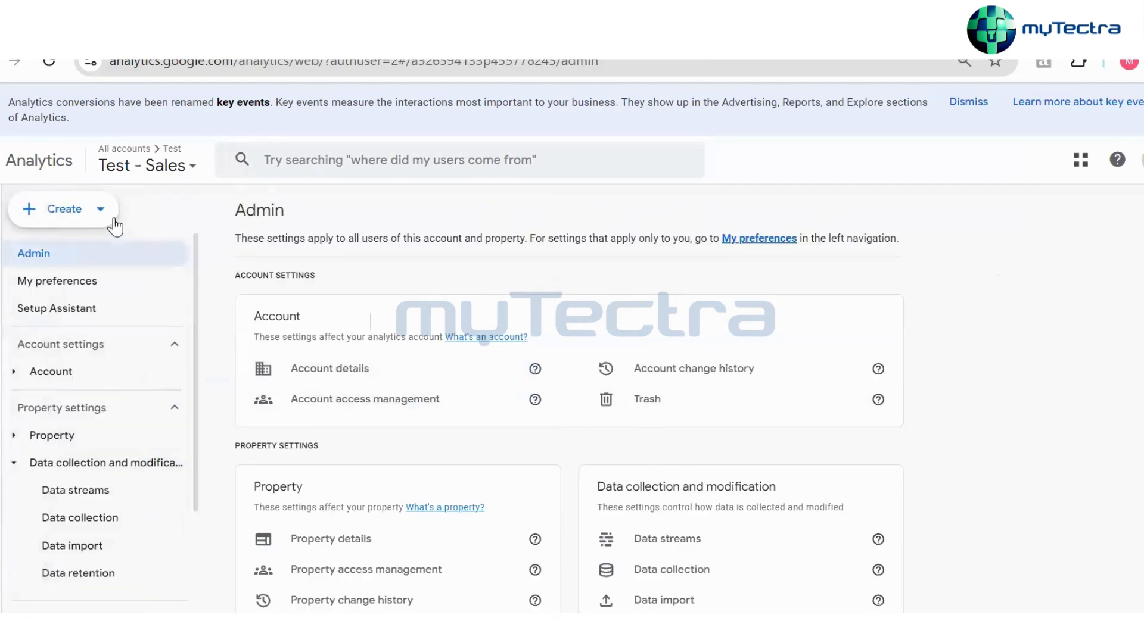
Look through the available Analytics accounts and the Test account's properties, and close the account picker
{"action": "left_click", "coordinate": [157, 173]}
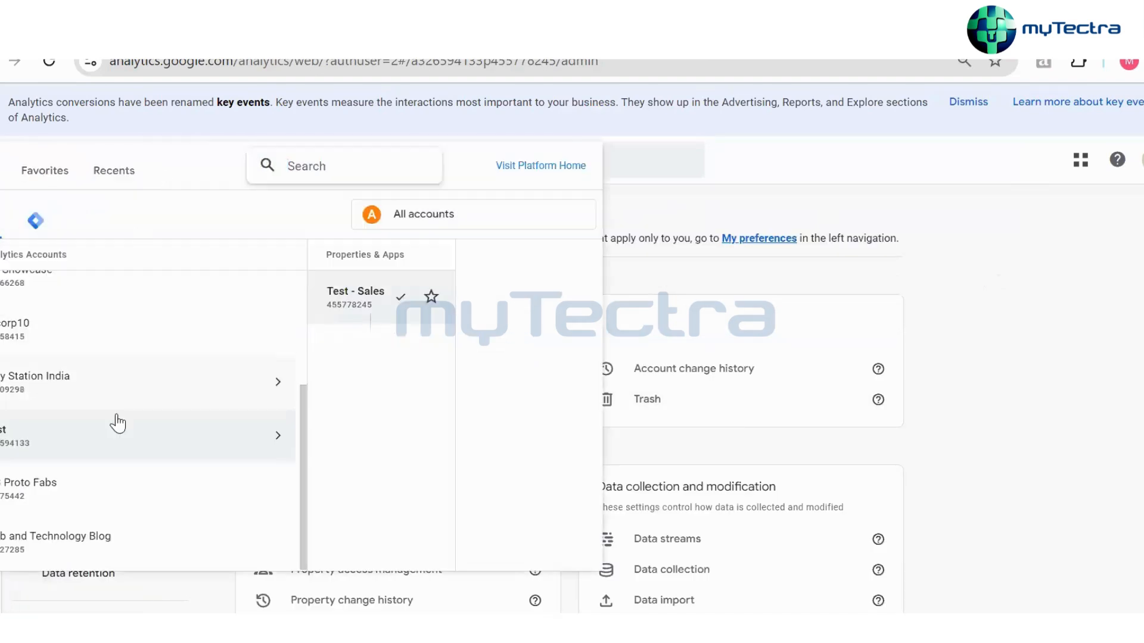
{"action": "scroll", "coordinate": [116, 384], "scroll_direction": "up", "scroll_amount": 3}
{"action": "scroll", "coordinate": [114, 369], "scroll_direction": "down", "scroll_amount": 3}
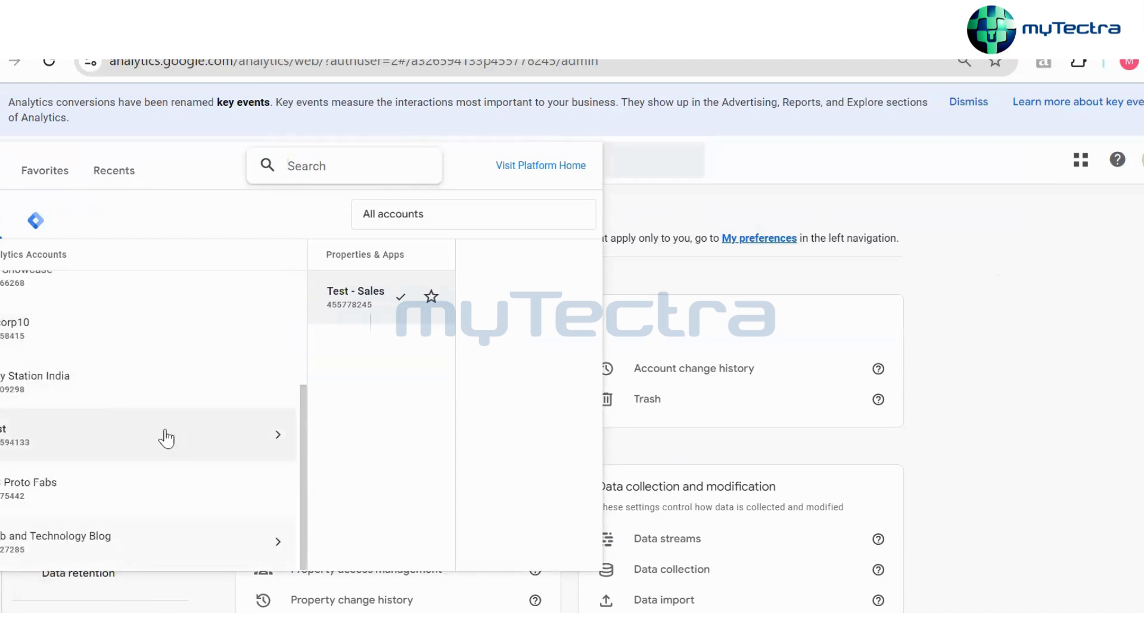
{"action": "scroll", "coordinate": [156, 464], "scroll_direction": "up", "scroll_amount": 3}
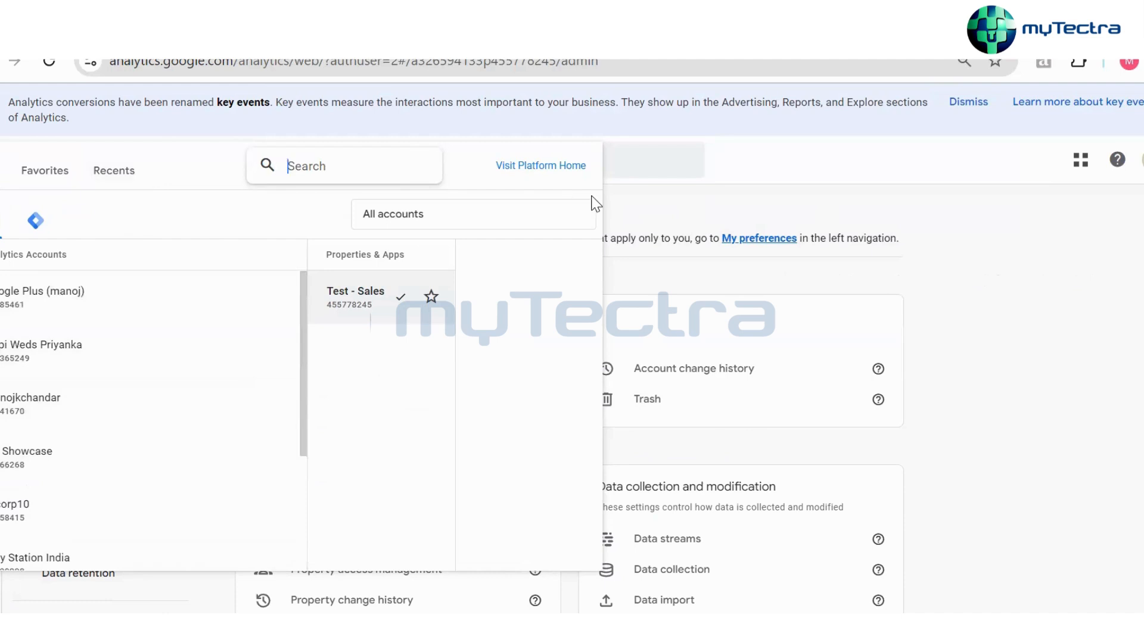
{"action": "left_click", "coordinate": [528, 217]}
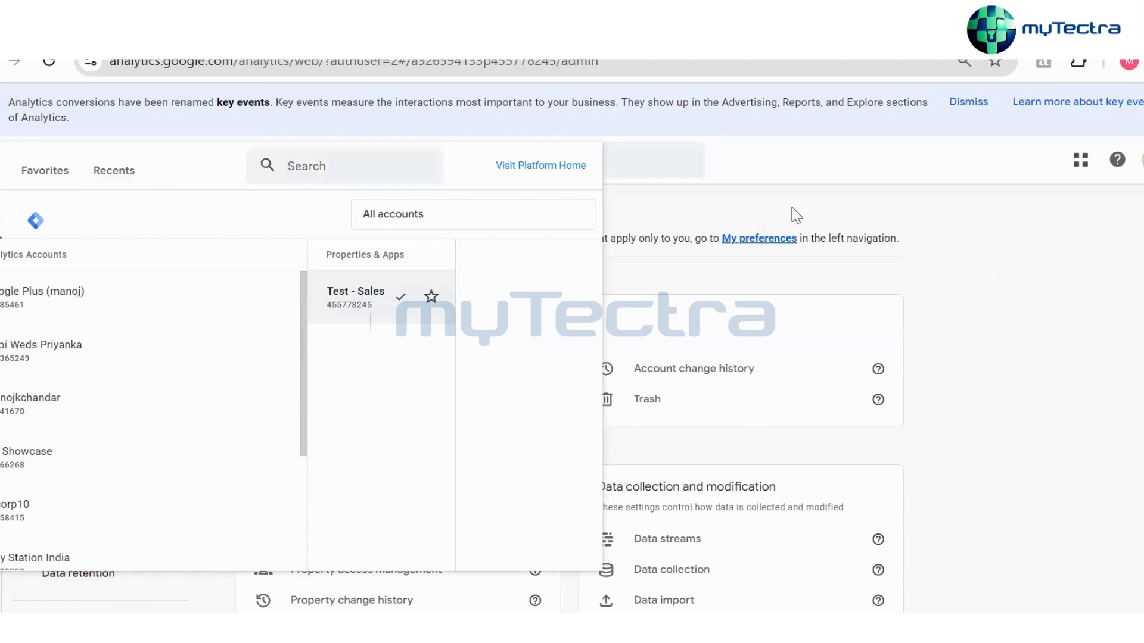
{"action": "left_click", "coordinate": [858, 204]}
Review the account's Trash and the Test - Sales property details, and return to the Admin overview
{"action": "left_click", "coordinate": [647, 399]}
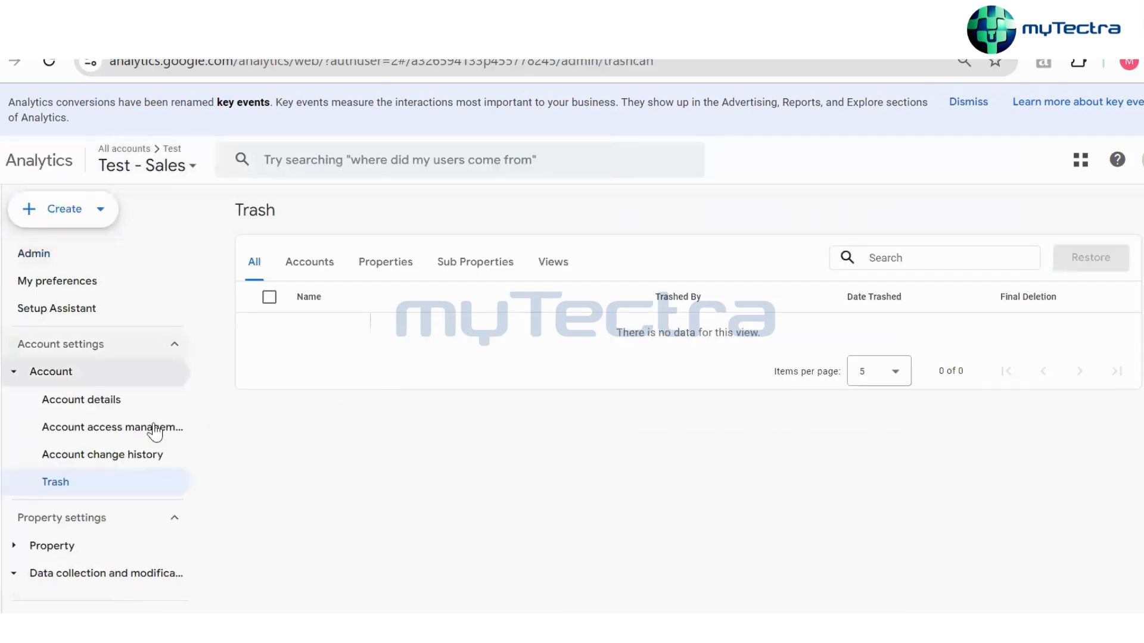
{"action": "scroll", "coordinate": [89, 555], "scroll_direction": "down", "scroll_amount": 4}
{"action": "scroll", "coordinate": [86, 417], "scroll_direction": "up", "scroll_amount": 2}
{"action": "left_click", "coordinate": [76, 424]}
{"action": "left_click", "coordinate": [80, 454]}
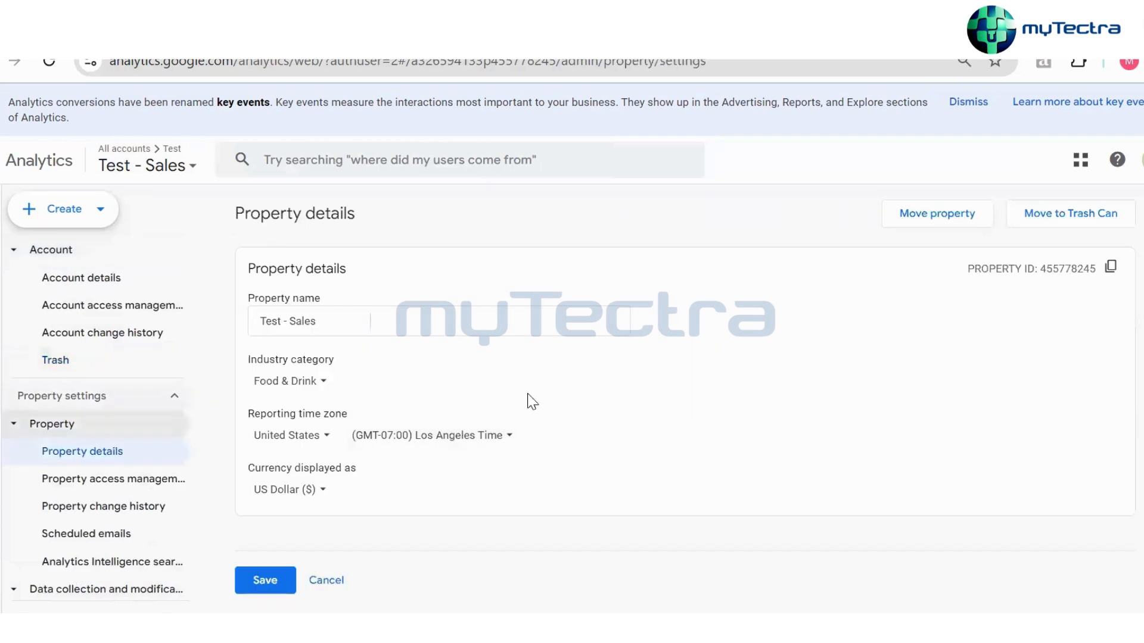
{"action": "scroll", "coordinate": [107, 334], "scroll_direction": "up", "scroll_amount": 2}
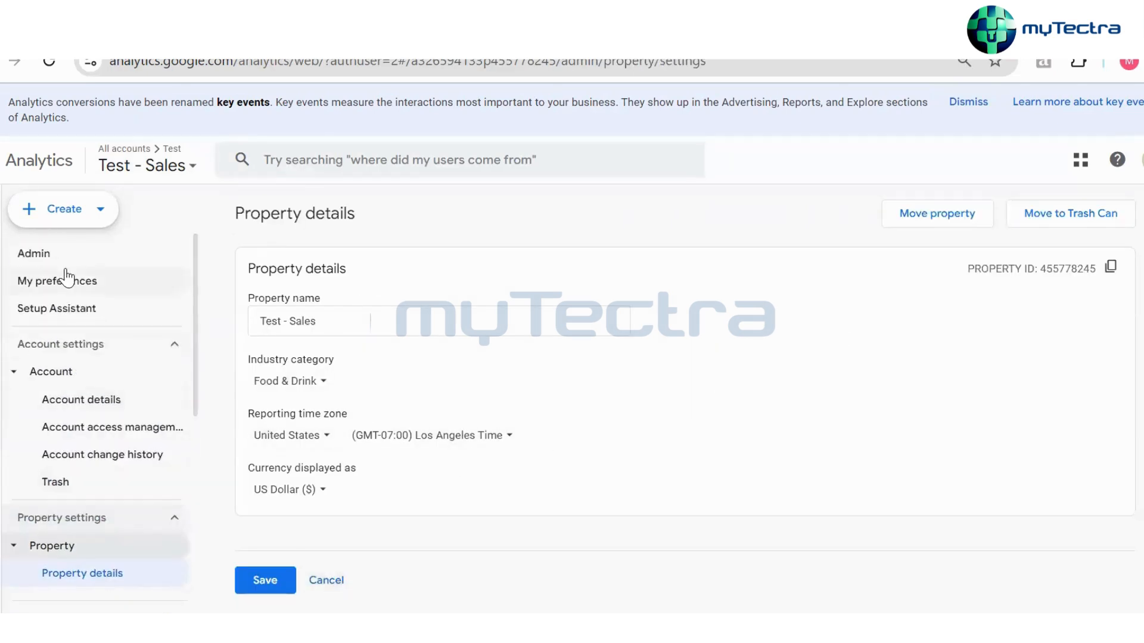
{"action": "left_click", "coordinate": [55, 257]}
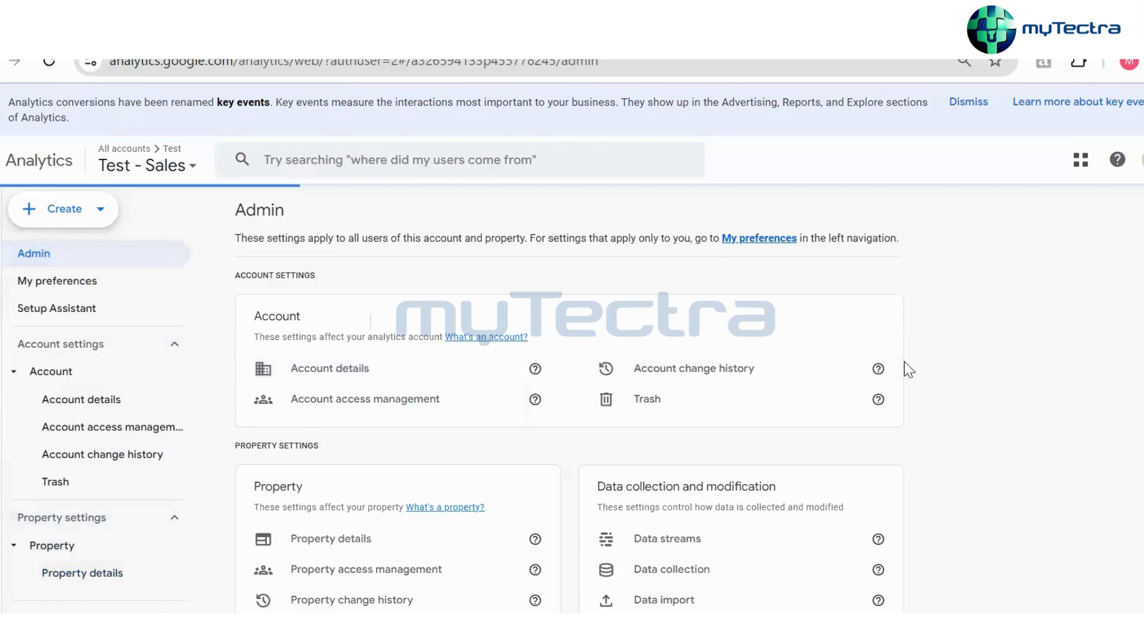
Open the Reports snapshot of the Test - Sales property
{"action": "left_click", "coordinate": [42, 213]}
{"action": "left_click", "coordinate": [159, 214]}
{"action": "left_click", "coordinate": [1, 255]}
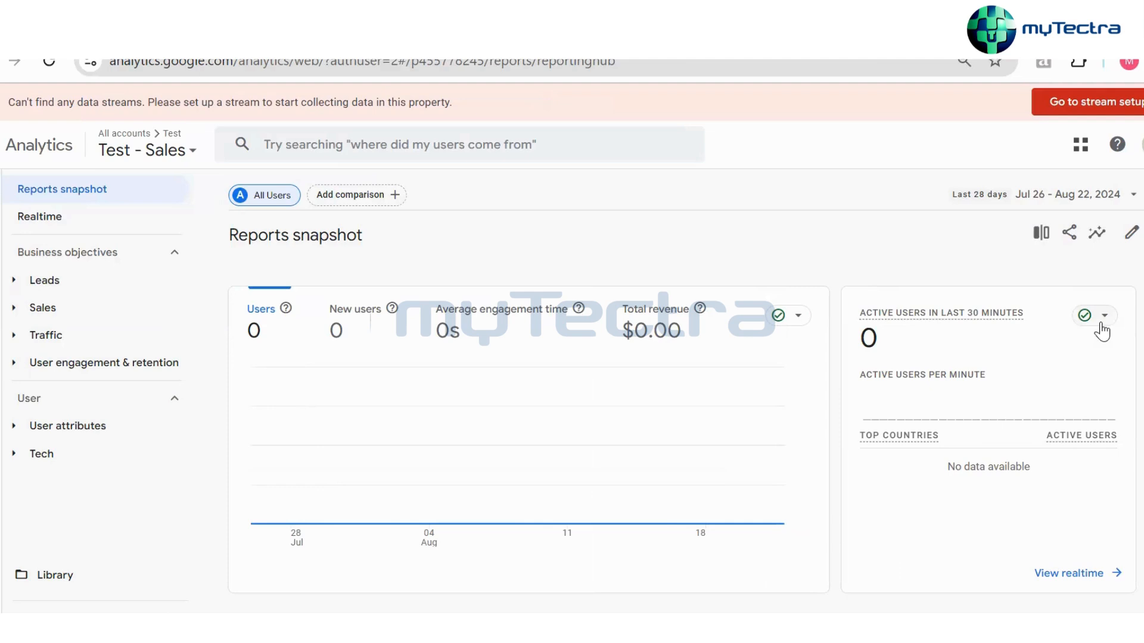
View the additional help resources and the Contact Us form, and close the help without submitting a request
{"action": "left_click", "coordinate": [1117, 145]}
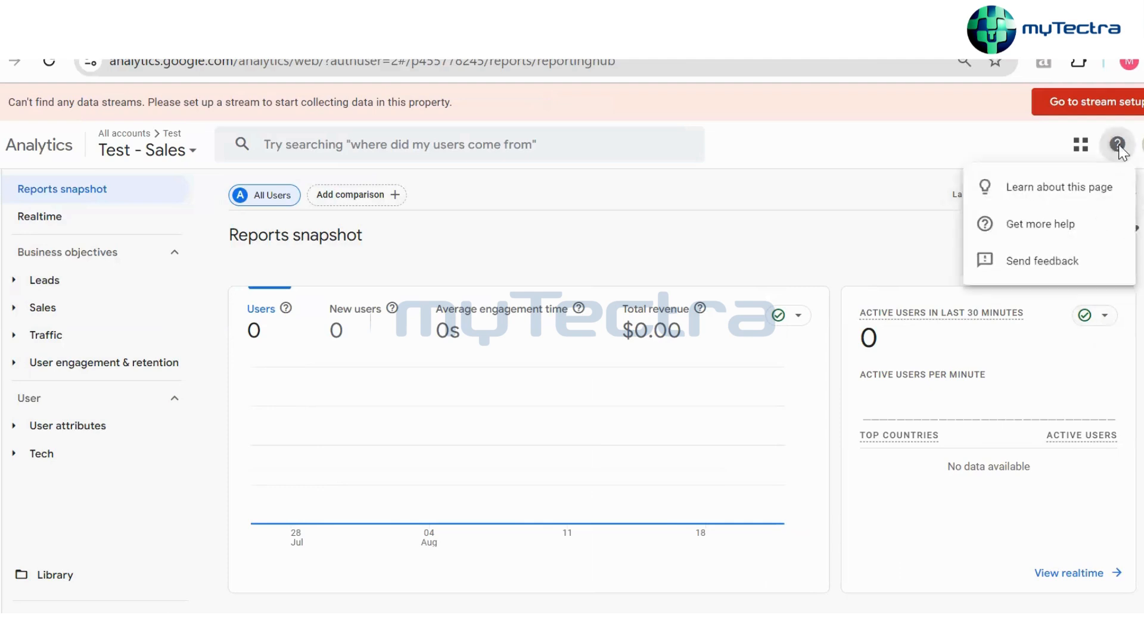
{"action": "left_click", "coordinate": [1116, 144]}
{"action": "left_click", "coordinate": [1116, 144]}
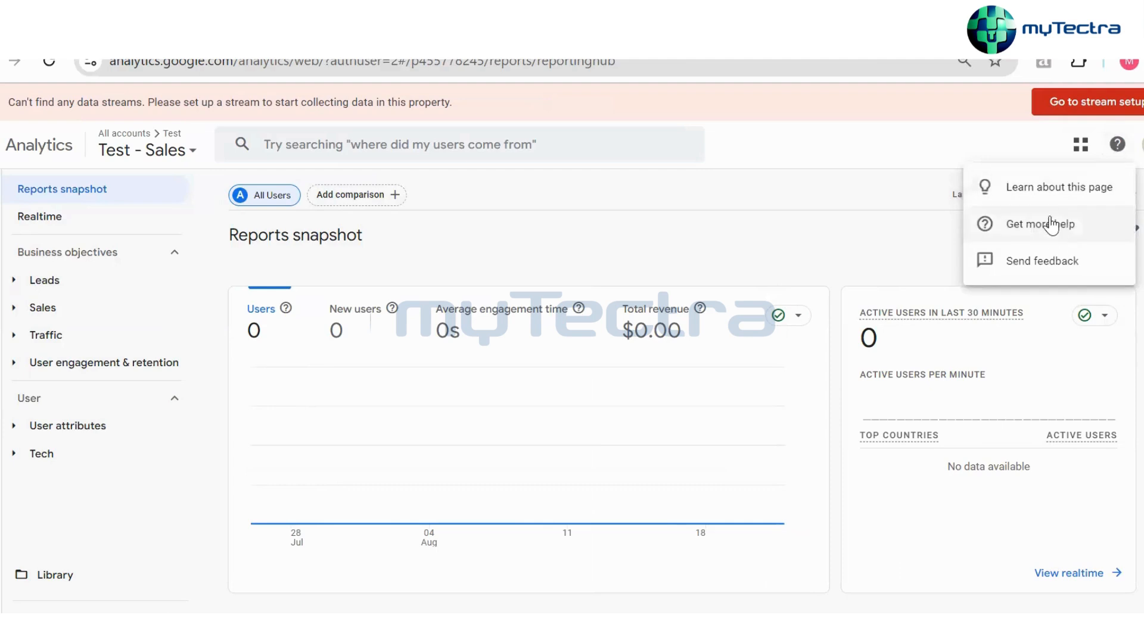
{"action": "left_click", "coordinate": [1050, 239]}
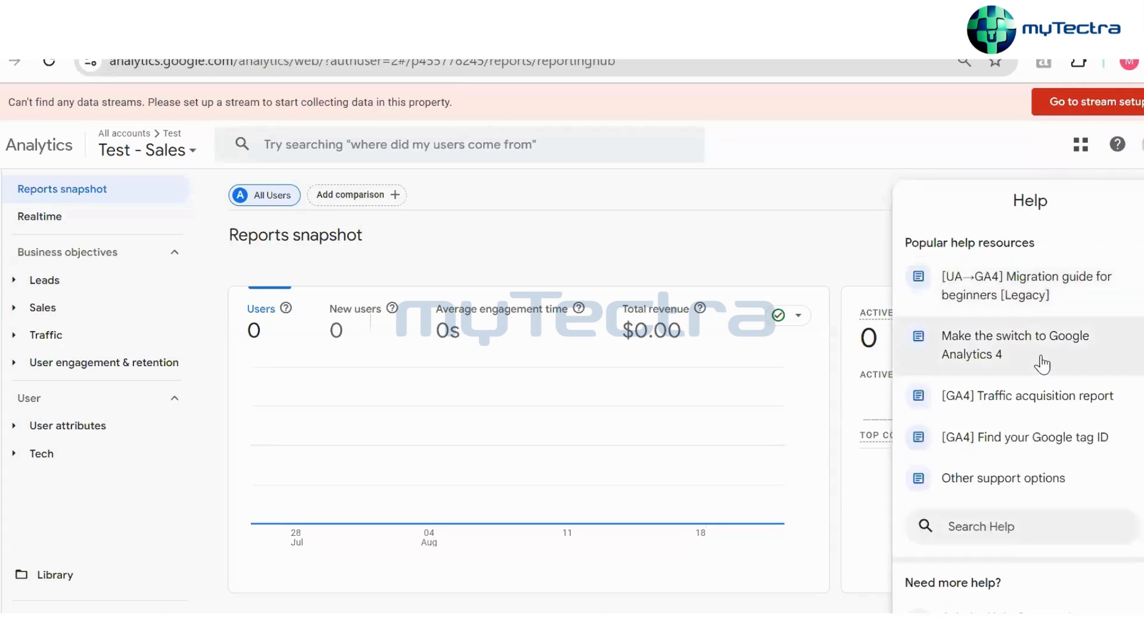
{"action": "scroll", "coordinate": [1013, 357], "scroll_direction": "down", "scroll_amount": 2}
{"action": "left_click", "coordinate": [998, 596]}
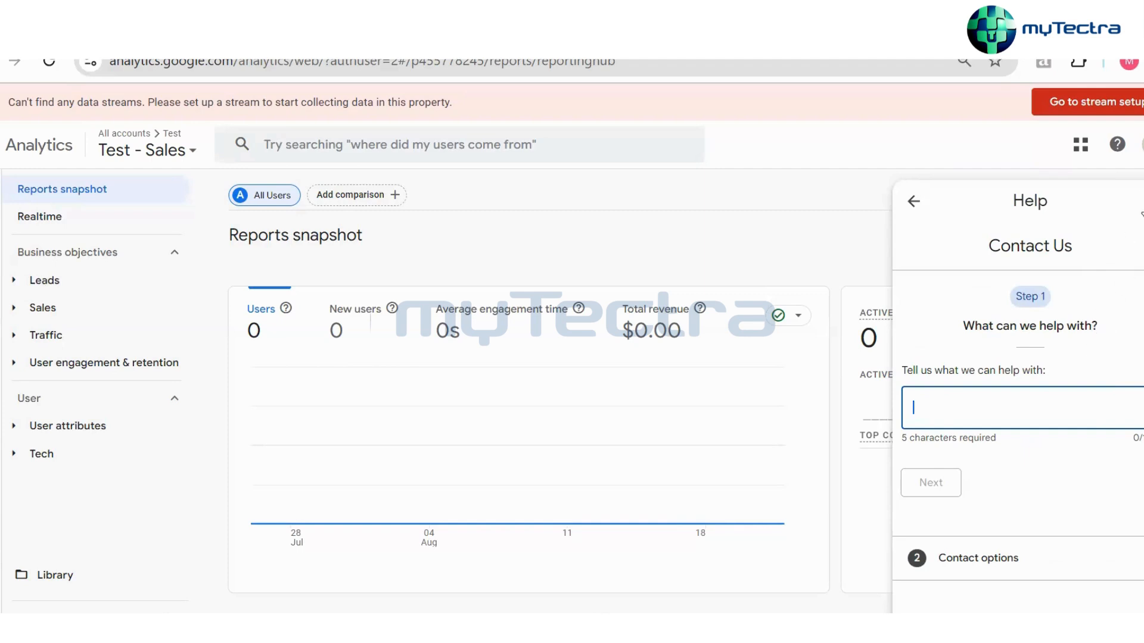
{"action": "left_click", "coordinate": [1142, 201]}
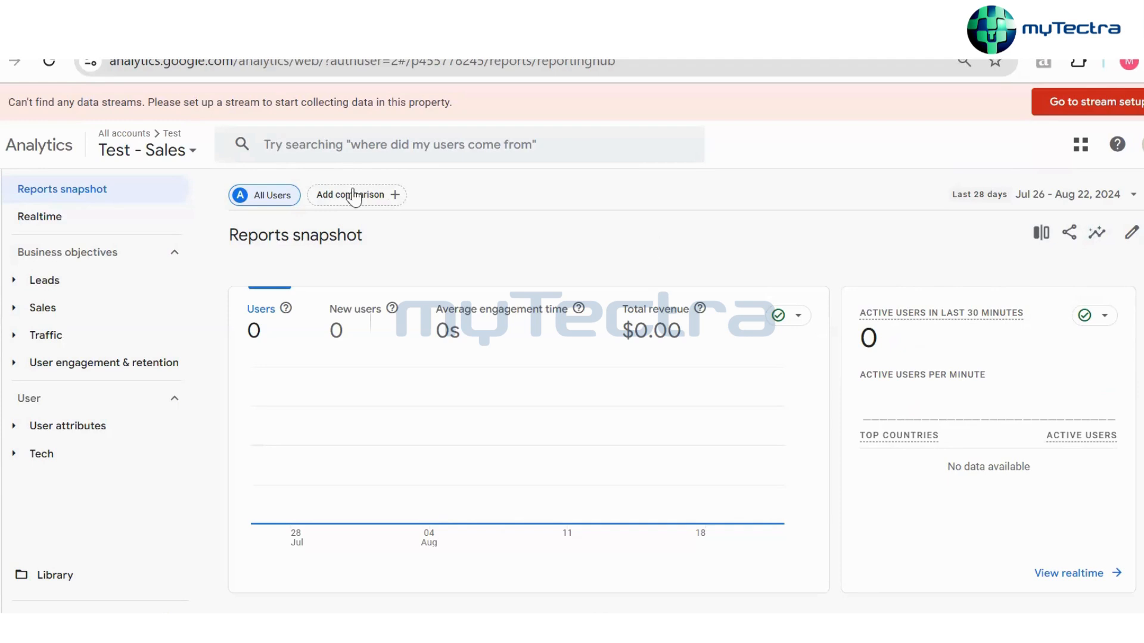
Browse the list of Analytics accounts and check the Showcase account for properties
{"action": "left_click", "coordinate": [158, 145]}
{"action": "scroll", "coordinate": [155, 286], "scroll_direction": "up", "scroll_amount": 3}
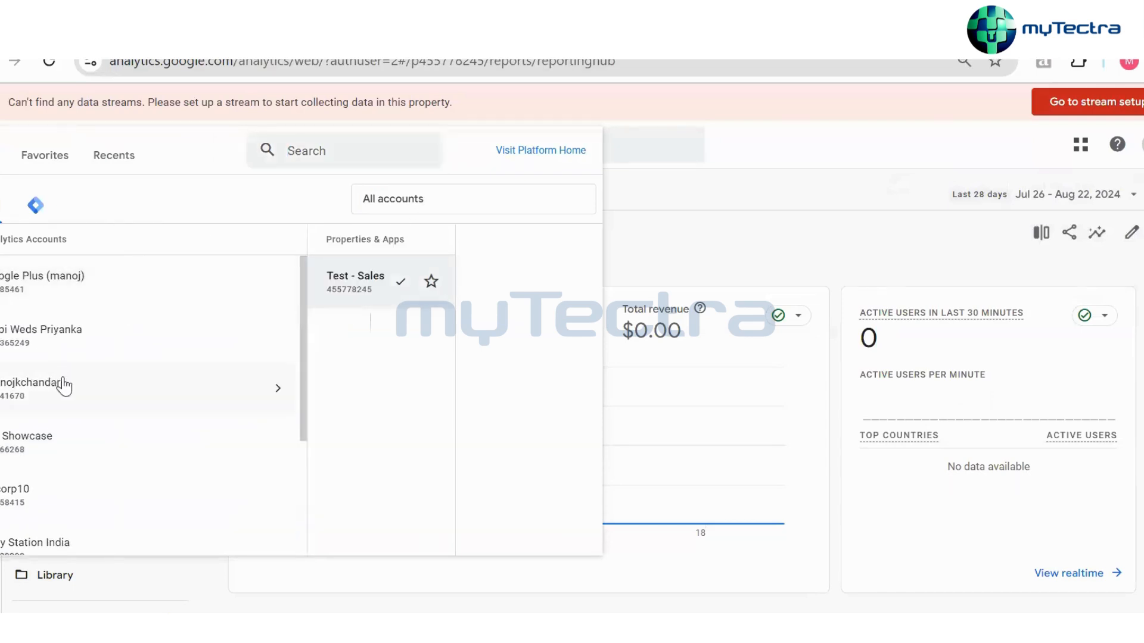
{"action": "scroll", "coordinate": [77, 467], "scroll_direction": "down", "scroll_amount": 2}
{"action": "left_click", "coordinate": [94, 347]}
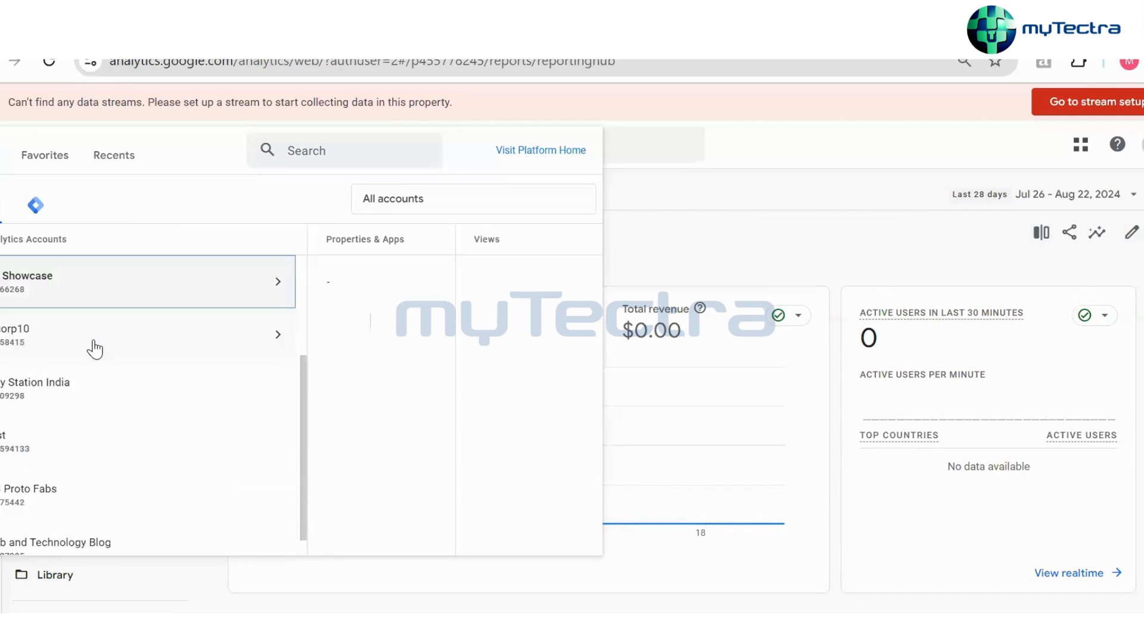
{"action": "scroll", "coordinate": [102, 407], "scroll_direction": "down", "scroll_amount": 1}
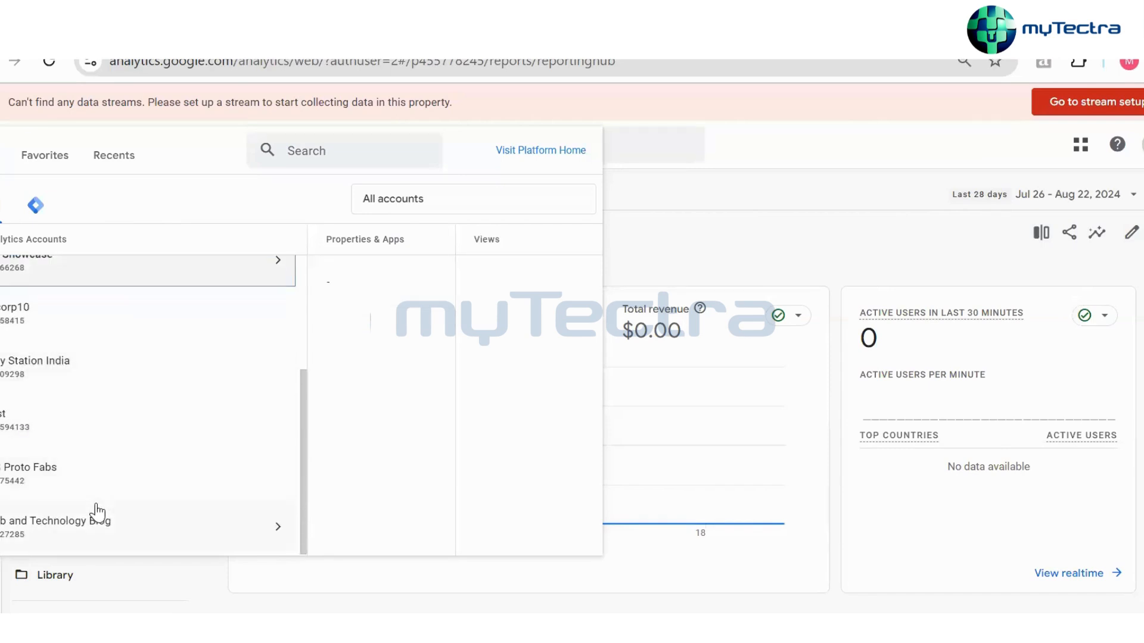
{"action": "scroll", "coordinate": [129, 432], "scroll_direction": "up", "scroll_amount": 1}
{"action": "scroll", "coordinate": [130, 433], "scroll_direction": "up", "scroll_amount": 3}
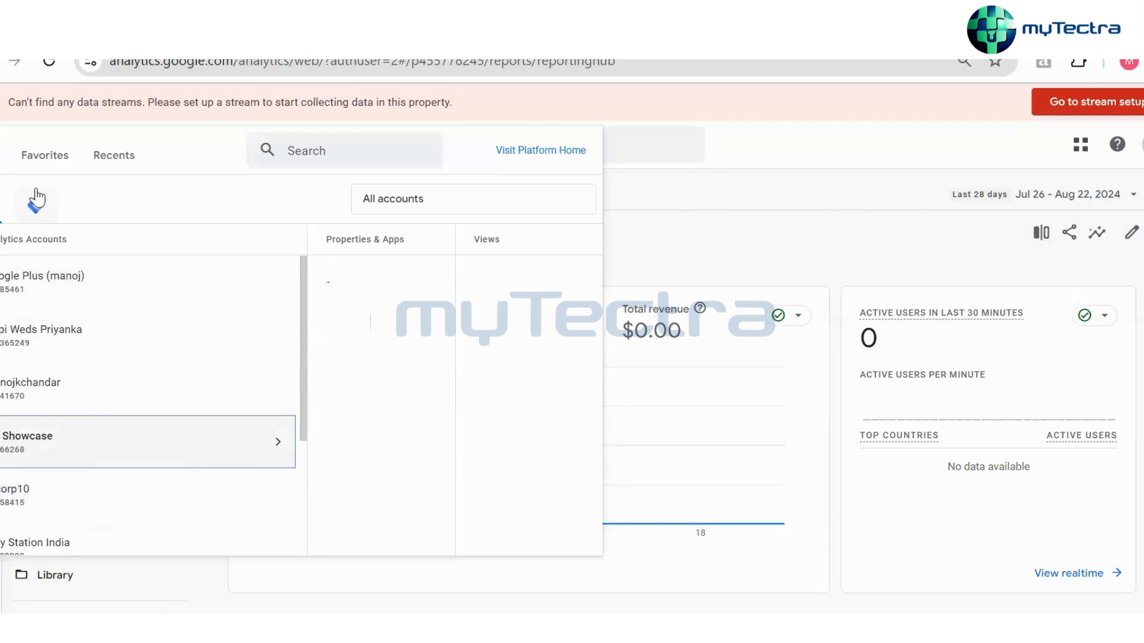
Switch to the Demo Account's GA4 - Flood-It! property from the recently used properties
{"action": "left_click", "coordinate": [44, 155]}
{"action": "left_click", "coordinate": [102, 158]}
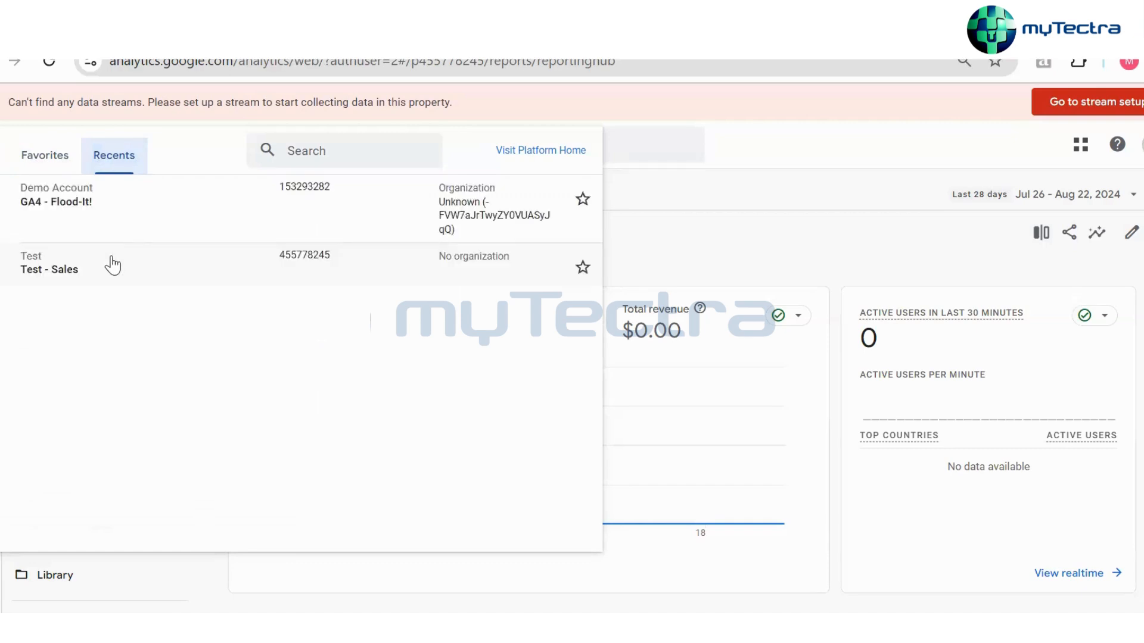
{"action": "left_click", "coordinate": [125, 225]}
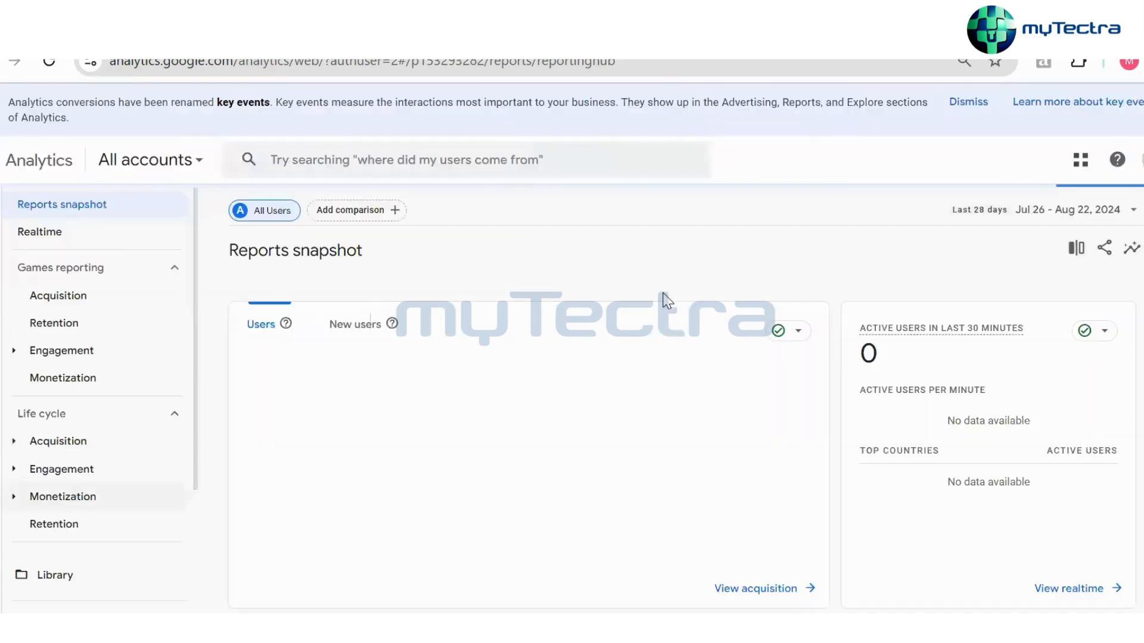
Open the admin settings of the Flood-It! property, view its property details, and list its data streams
{"action": "scroll", "coordinate": [77, 572], "scroll_direction": "down", "scroll_amount": 2}
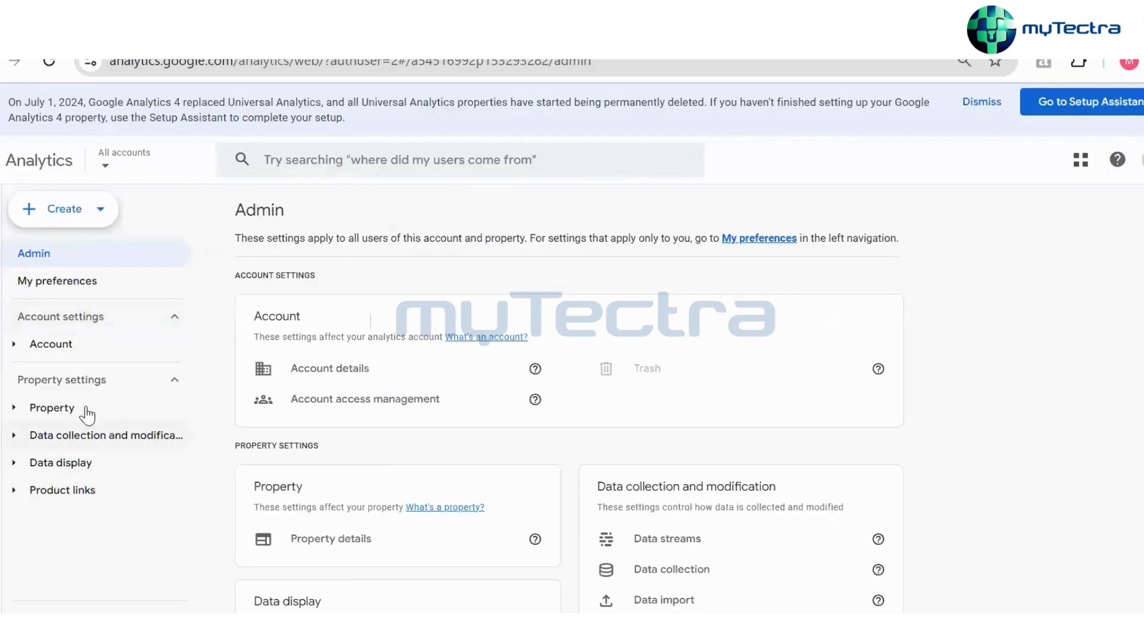
{"action": "left_click", "coordinate": [87, 410]}
{"action": "left_click", "coordinate": [89, 463]}
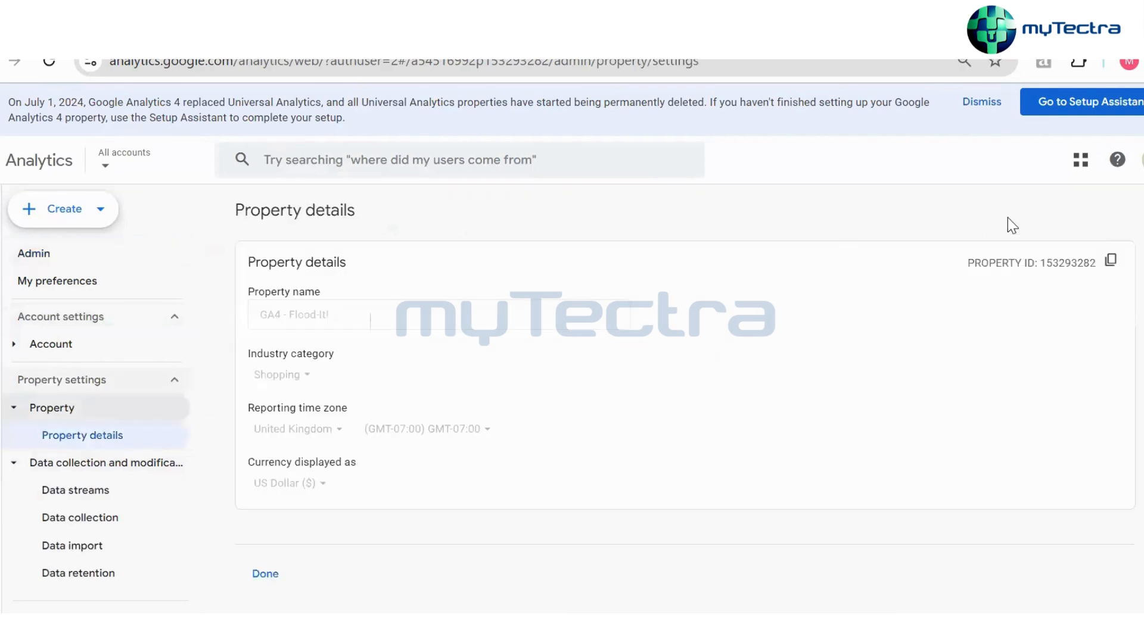
{"action": "left_click", "coordinate": [94, 417]}
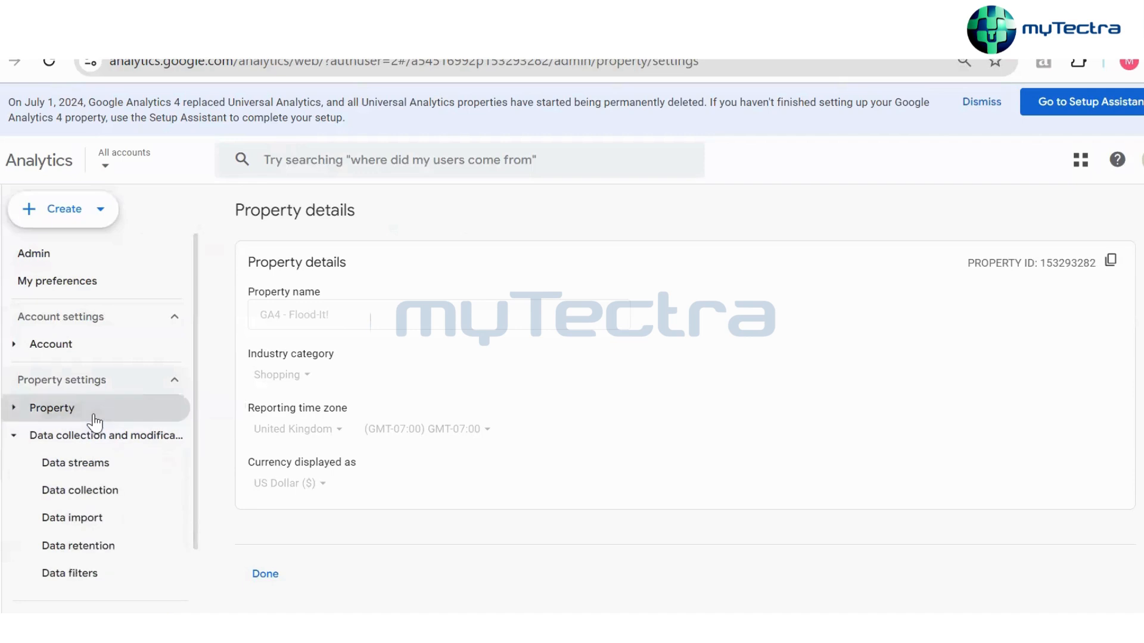
{"action": "scroll", "coordinate": [707, 409], "scroll_direction": "down", "scroll_amount": 1}
{"action": "scroll", "coordinate": [905, 490], "scroll_direction": "up", "scroll_amount": 1}
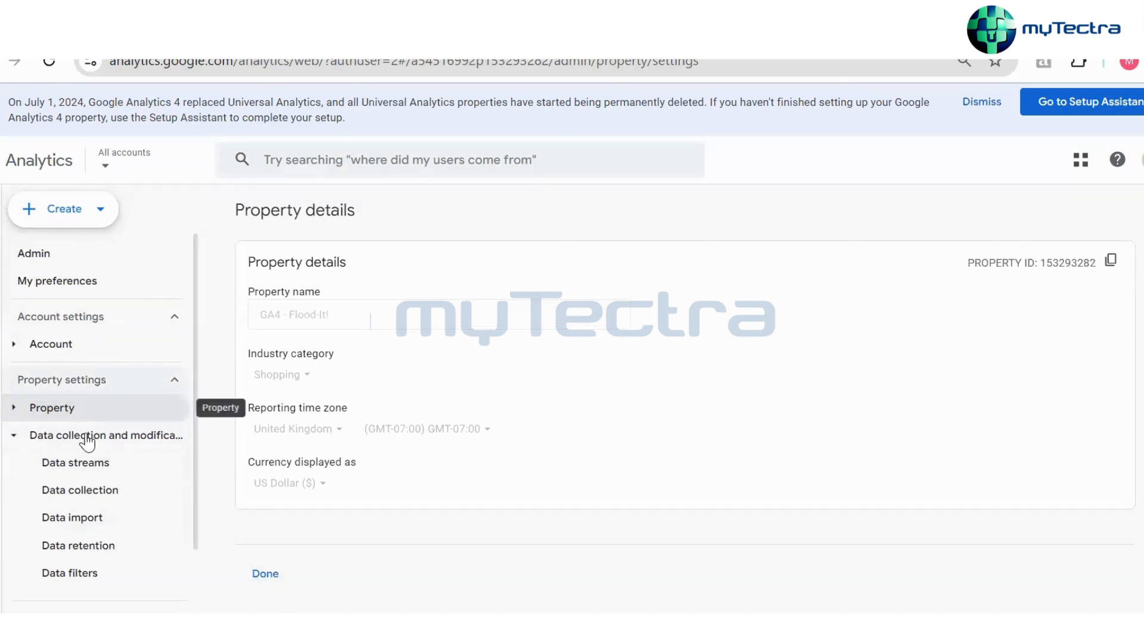
{"action": "left_click", "coordinate": [89, 462]}
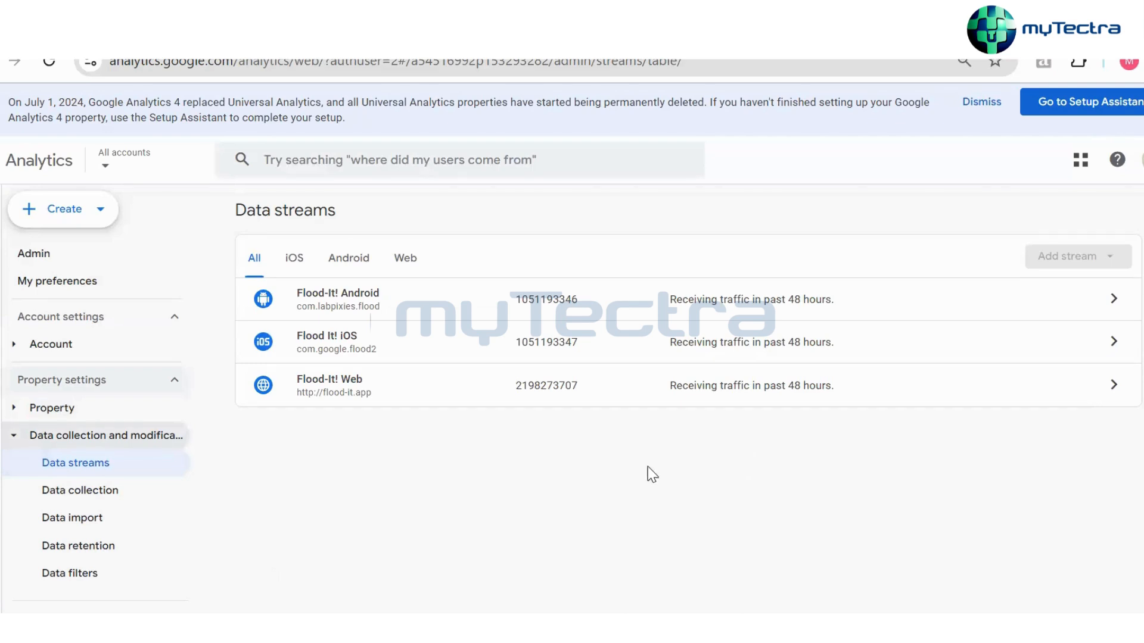
Switch to the Test account's Test - Sales property and view its data stream setup page
{"action": "left_click", "coordinate": [87, 216]}
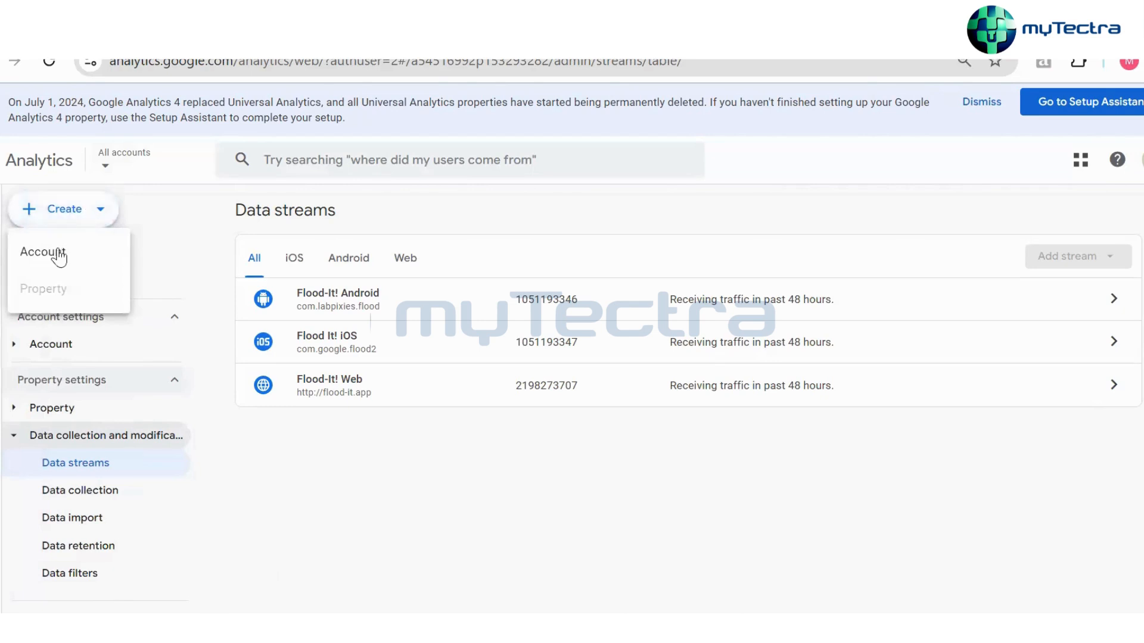
{"action": "left_click", "coordinate": [1, 214]}
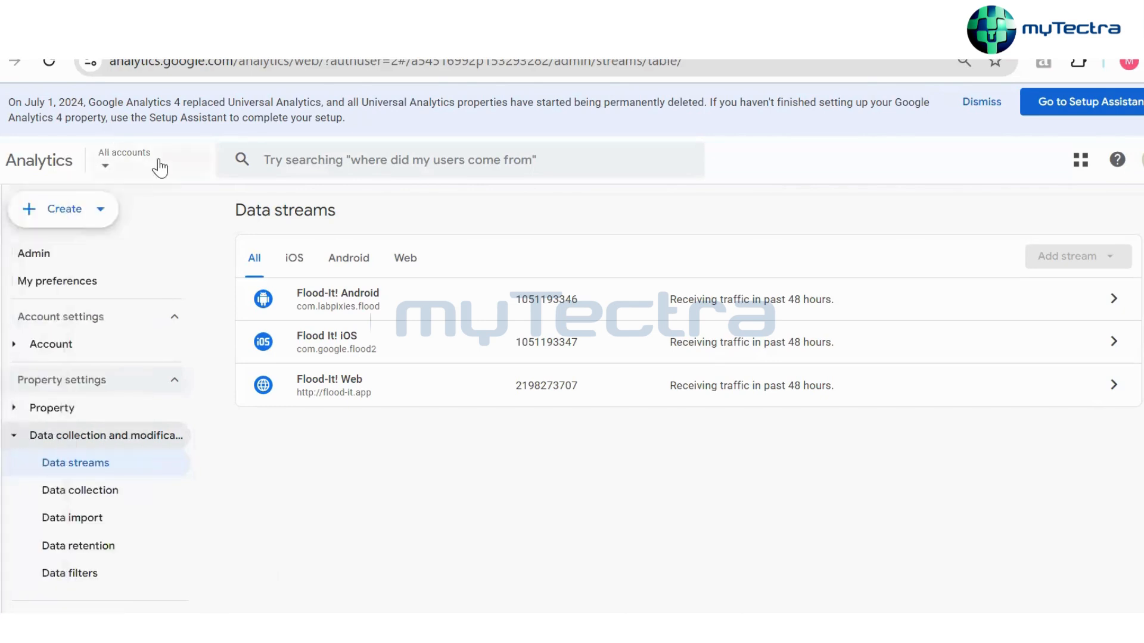
{"action": "left_click", "coordinate": [105, 165]}
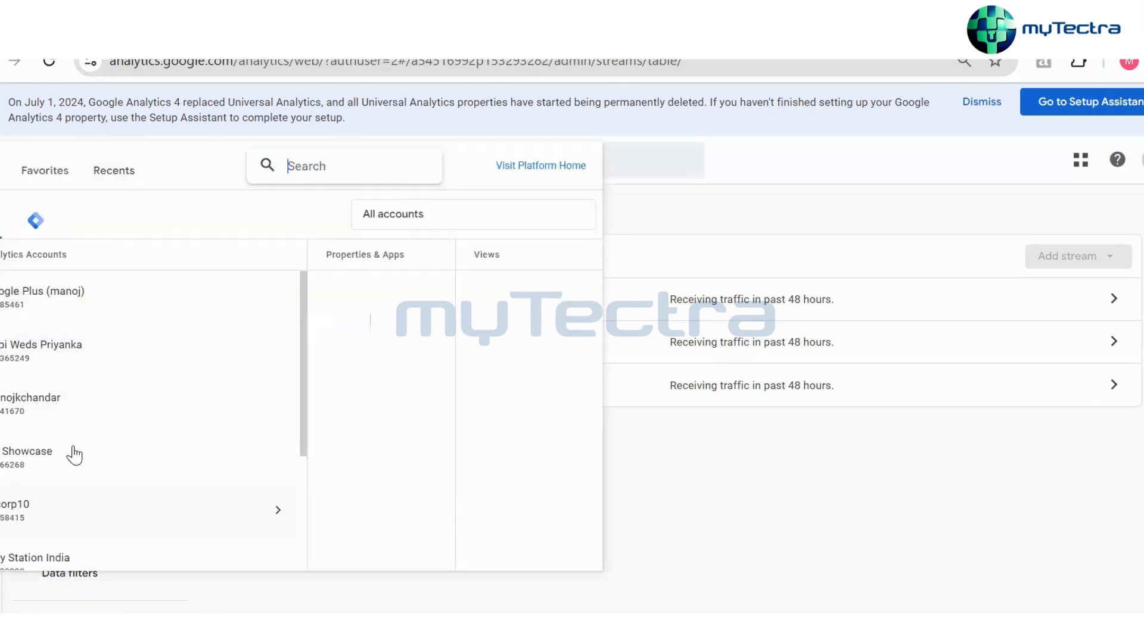
{"action": "scroll", "coordinate": [105, 468], "scroll_direction": "down", "scroll_amount": 3}
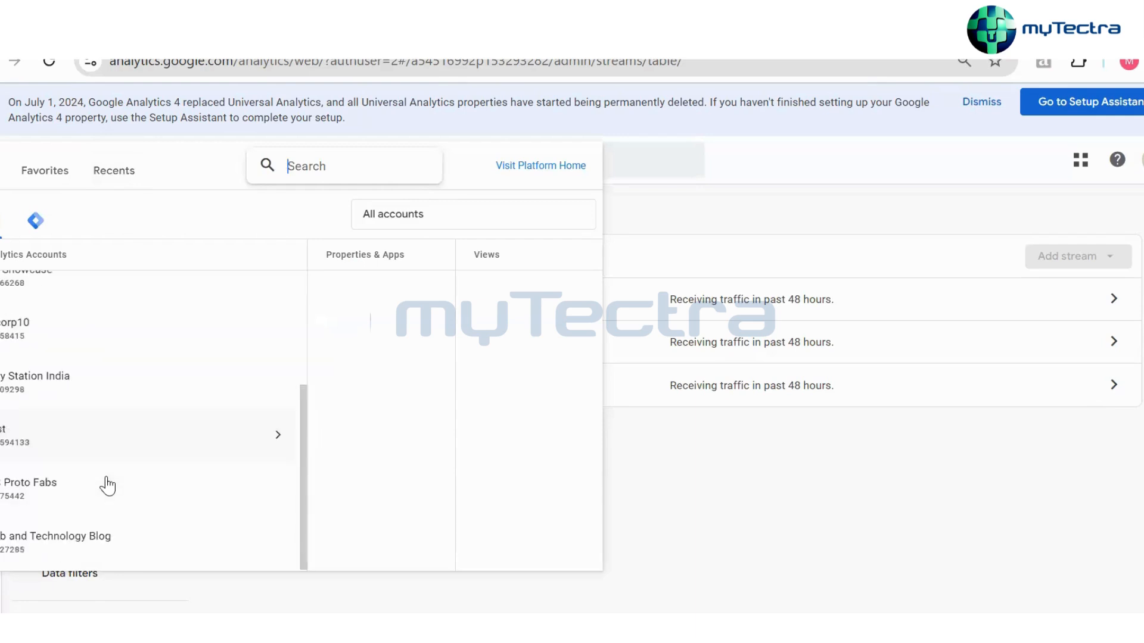
{"action": "left_click", "coordinate": [69, 450]}
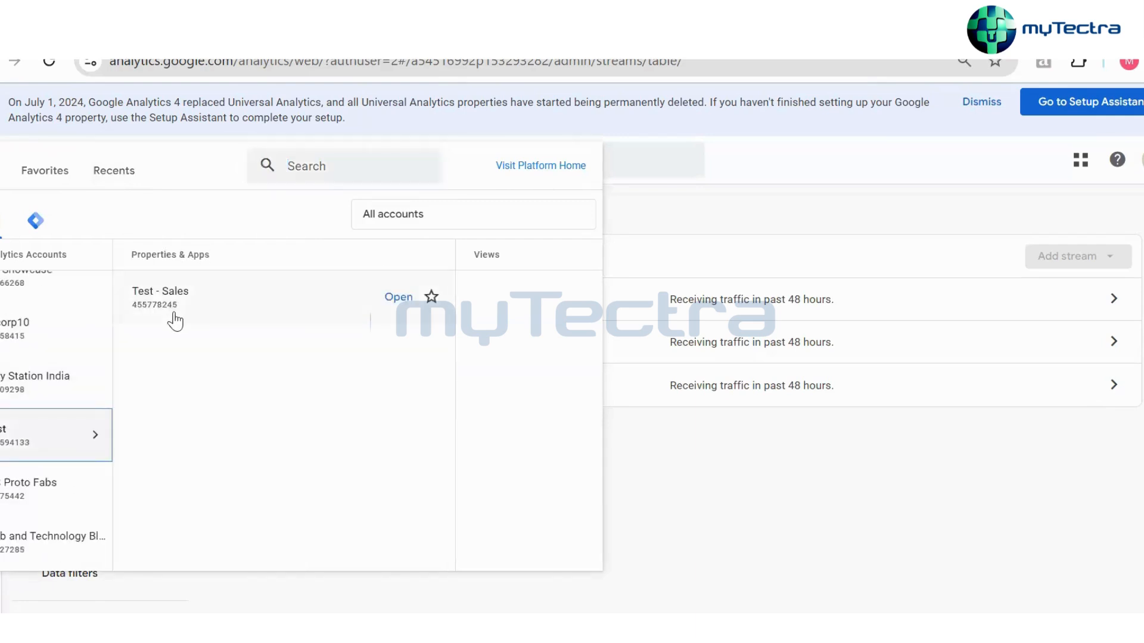
{"action": "left_click", "coordinate": [212, 309]}
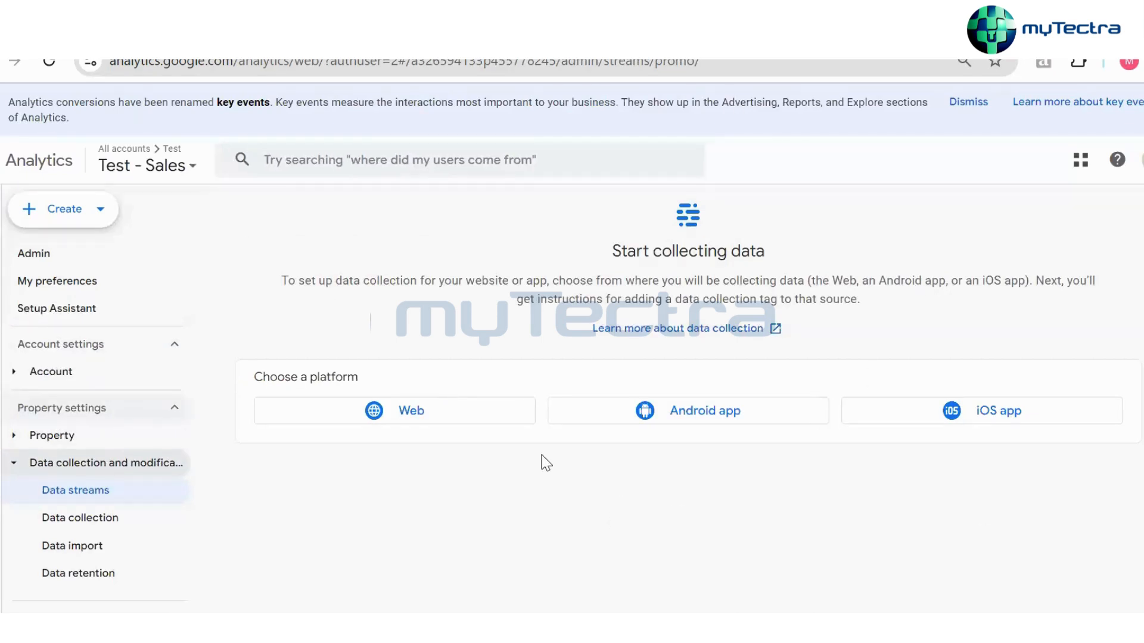
Return to the recently used GA4 - Flood-It! property, filter its data streams to Web, and open the Flood-It! Web stream
{"action": "left_click", "coordinate": [160, 159]}
{"action": "left_click", "coordinate": [105, 179]}
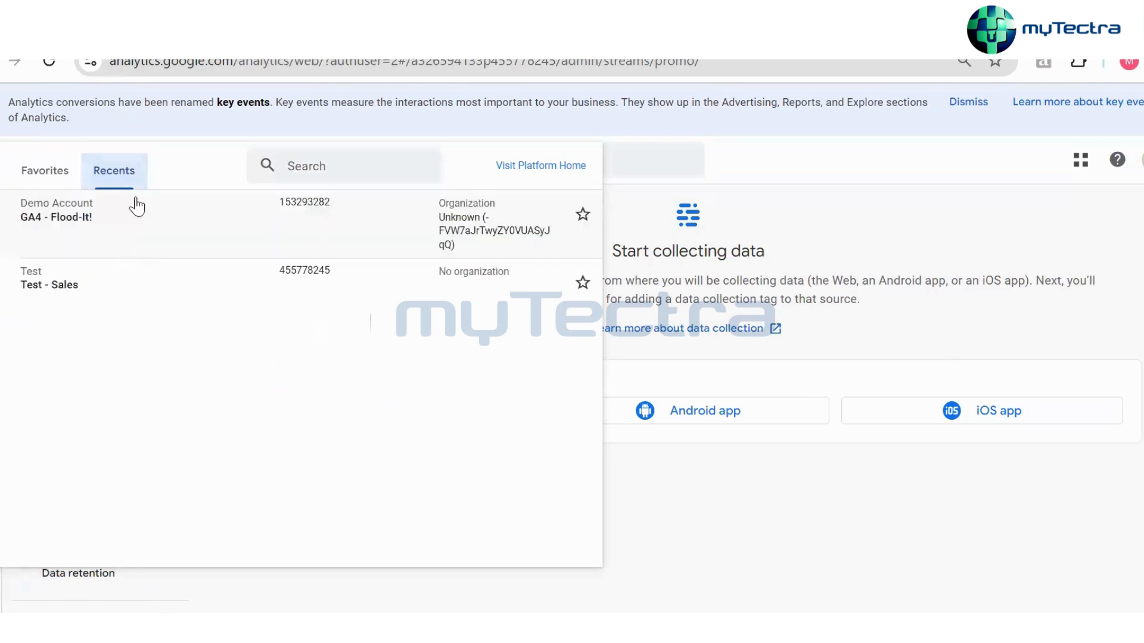
{"action": "left_click", "coordinate": [135, 208]}
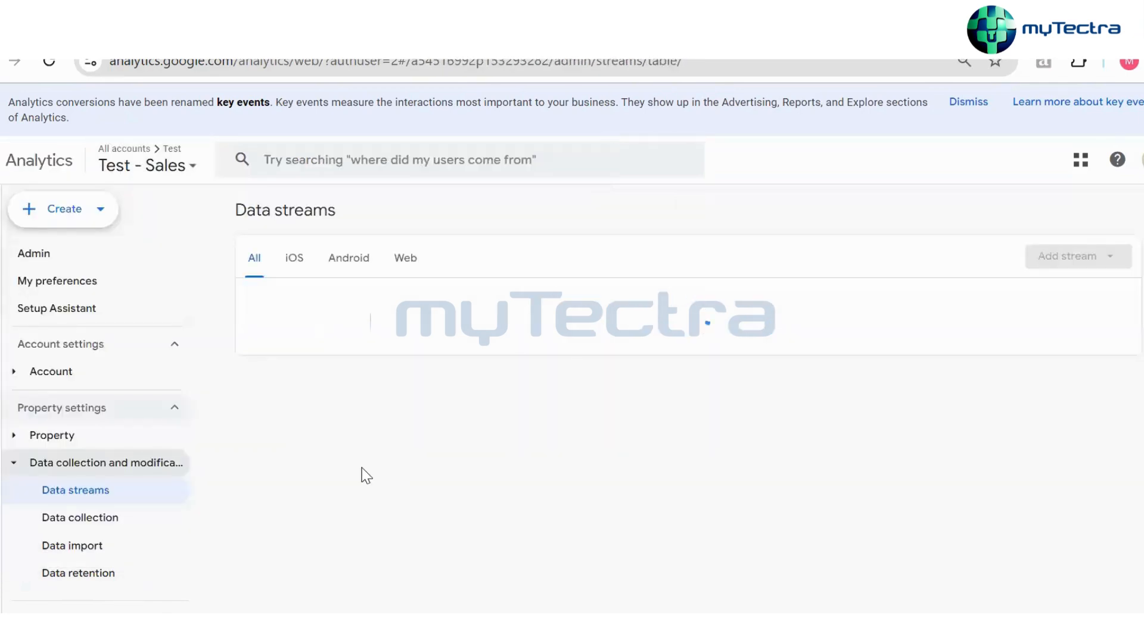
{"action": "left_click", "coordinate": [395, 260]}
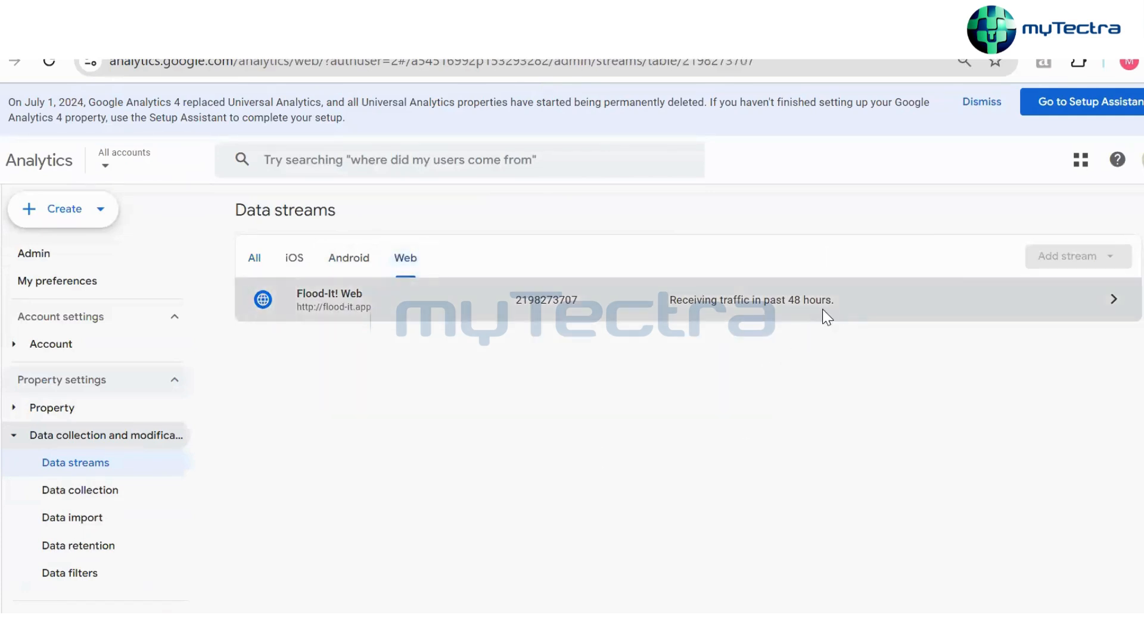
{"action": "left_click", "coordinate": [823, 314]}
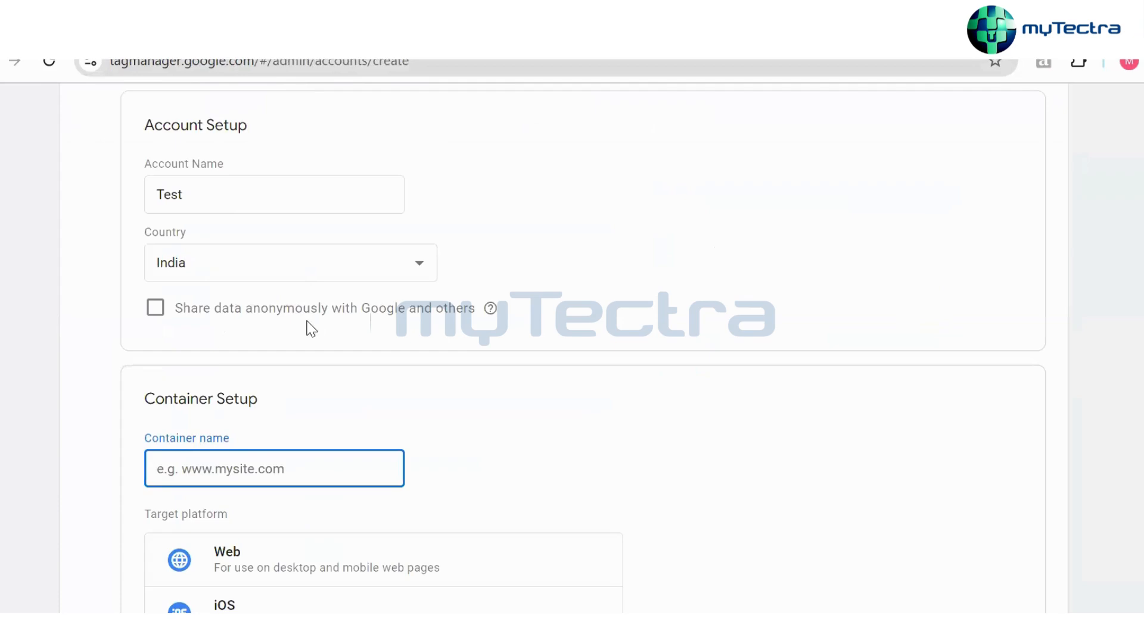
In Google Tag Manager's new account form, name the container test and set its target platform to Web
{"action": "type", "text": "t"}
{"action": "scroll", "coordinate": [269, 465], "scroll_direction": "down", "scroll_amount": 5}
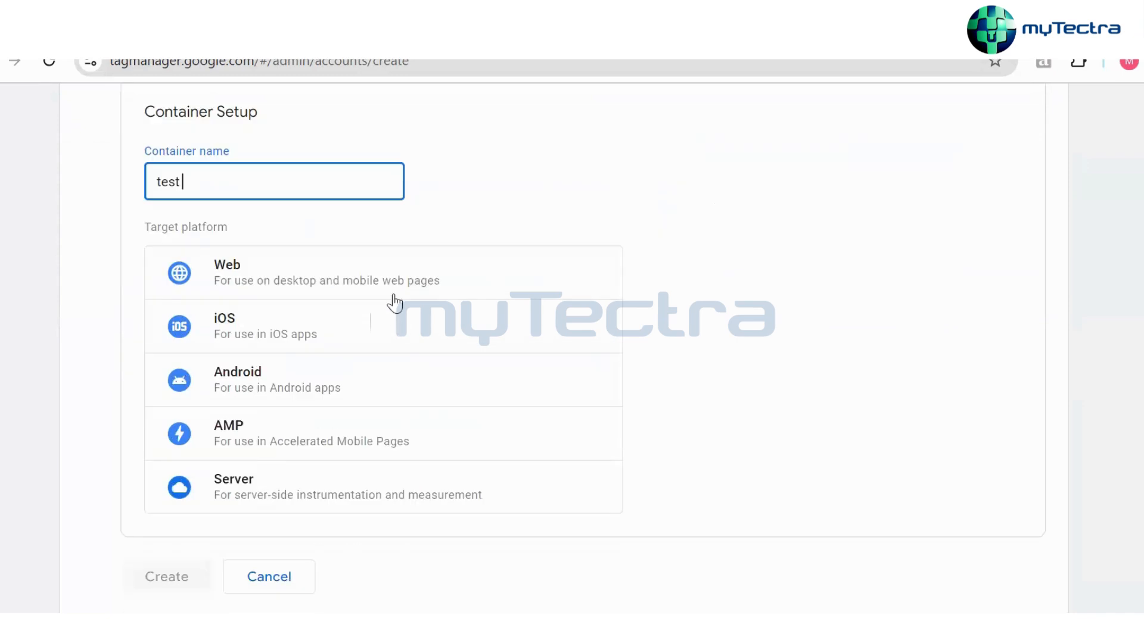
{"action": "left_click", "coordinate": [483, 296]}
{"action": "scroll", "coordinate": [710, 381], "scroll_direction": "up", "scroll_amount": 8}
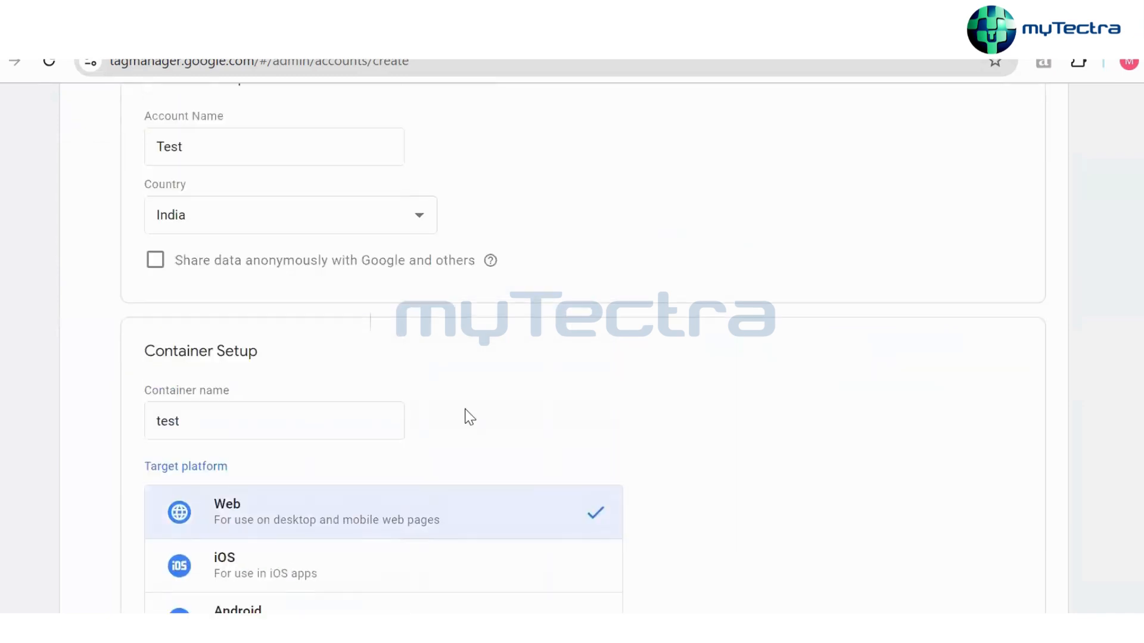
{"action": "scroll", "coordinate": [620, 398], "scroll_direction": "down", "scroll_amount": 8}
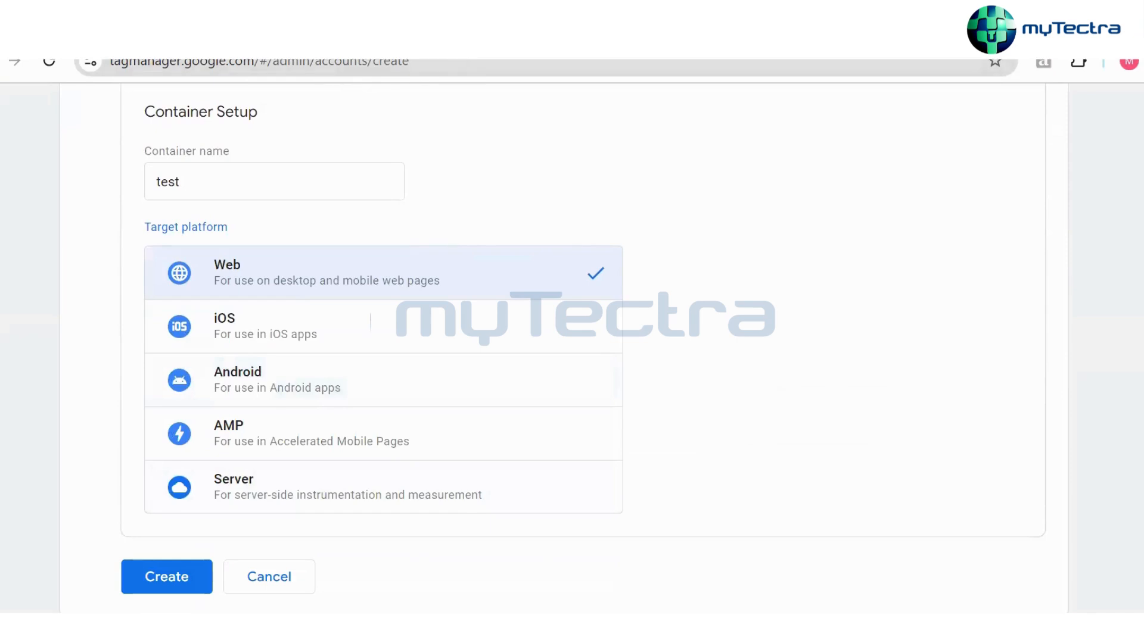
Try to create the Tag Manager account, accepting the data processing terms and the Terms of Service Agreement
{"action": "scroll", "coordinate": [319, 321], "scroll_direction": "down", "scroll_amount": 1}
{"action": "left_click", "coordinate": [210, 555]}
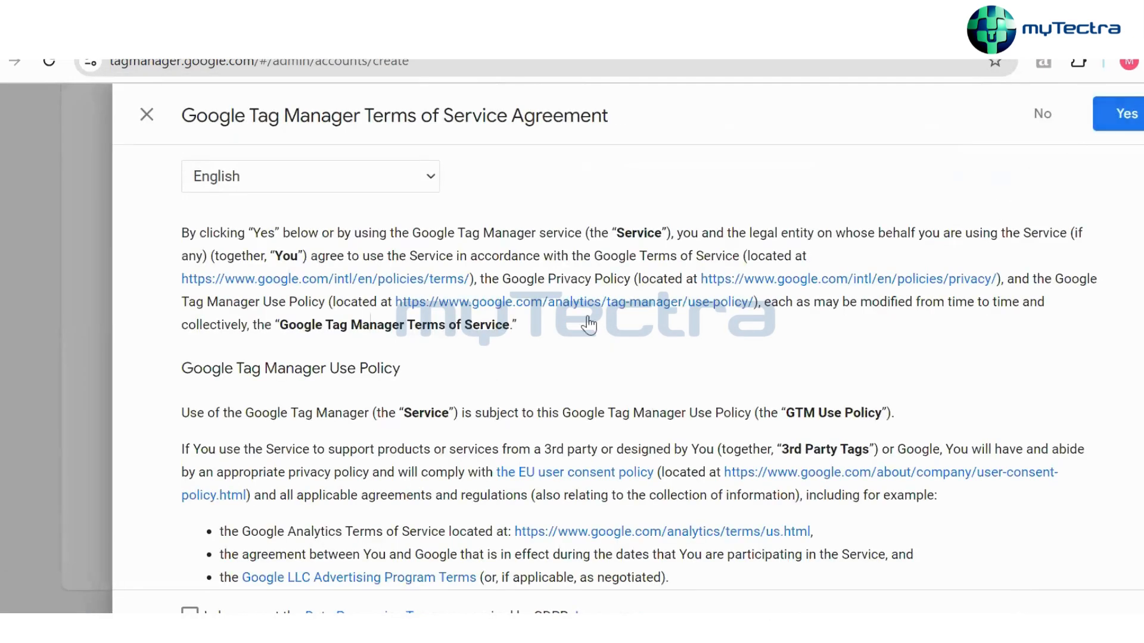
{"action": "scroll", "coordinate": [595, 376], "scroll_direction": "down", "scroll_amount": 10}
{"action": "scroll", "coordinate": [603, 390], "scroll_direction": "down", "scroll_amount": 1}
{"action": "left_click", "coordinate": [205, 612]}
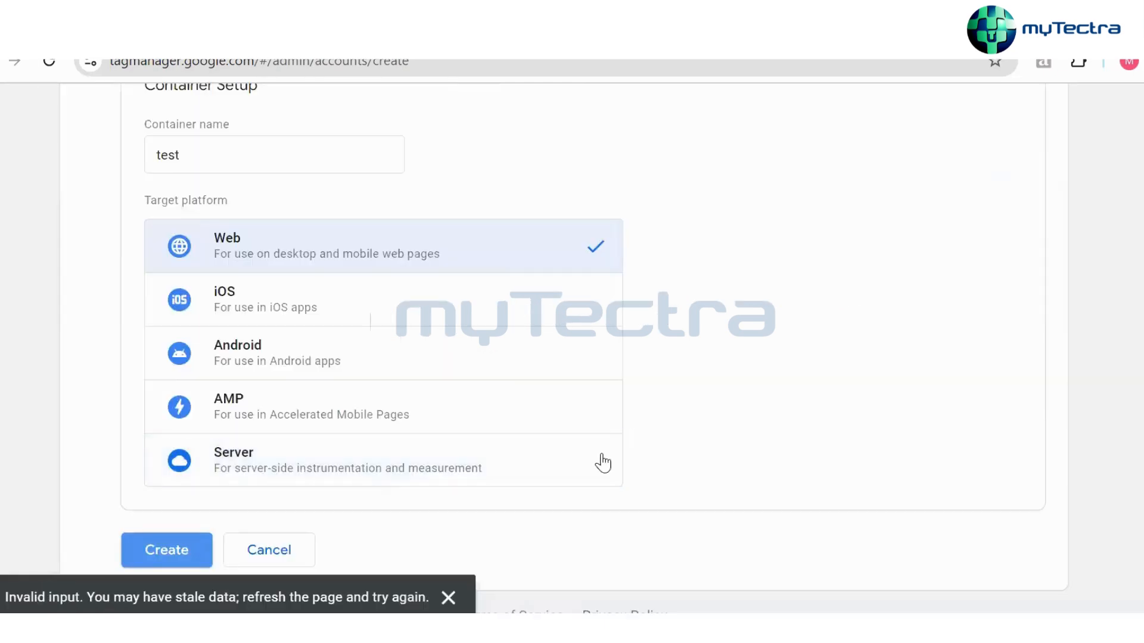
Recheck the account and container setup and retry creating the account, accepting the terms again
{"action": "scroll", "coordinate": [335, 341], "scroll_direction": "up", "scroll_amount": 6}
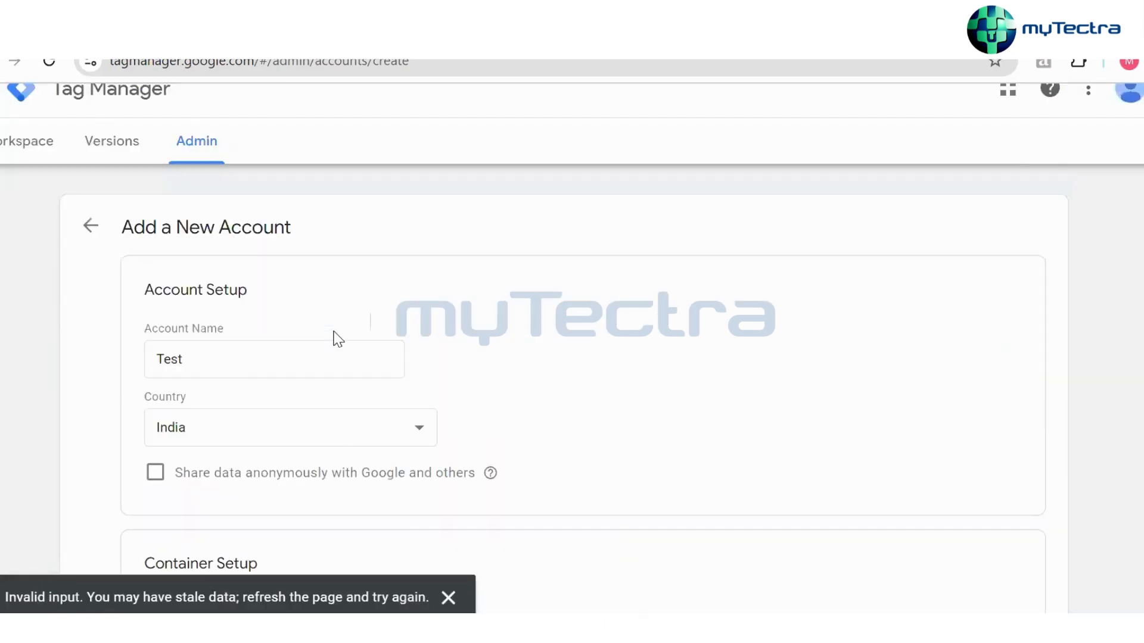
{"action": "scroll", "coordinate": [337, 339], "scroll_direction": "down", "scroll_amount": 3}
{"action": "scroll", "coordinate": [335, 332], "scroll_direction": "up", "scroll_amount": 5}
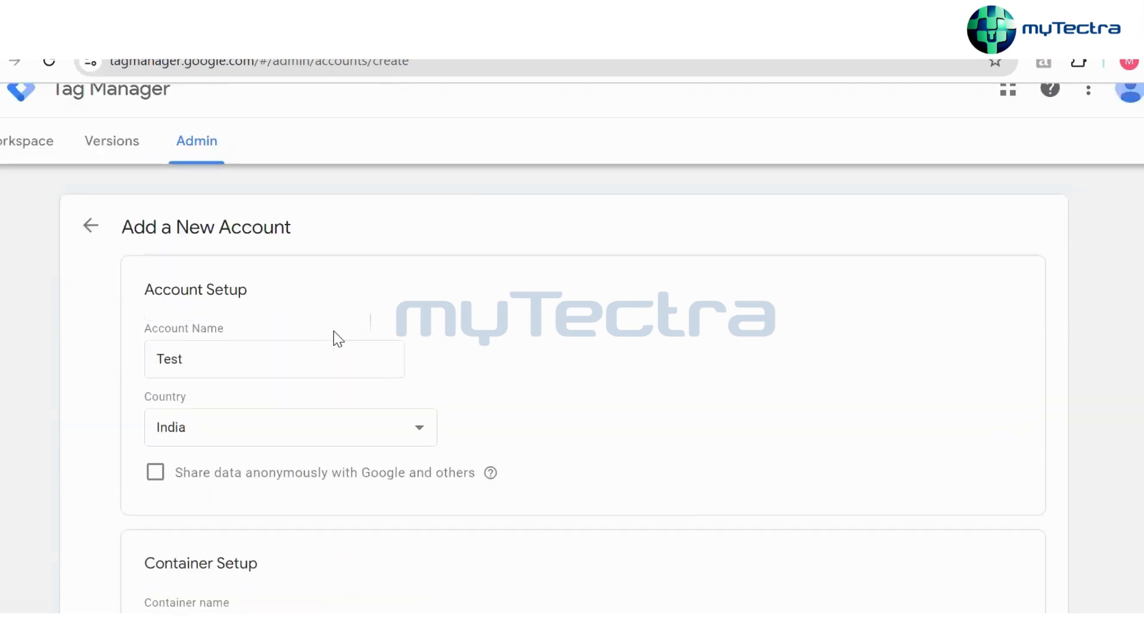
{"action": "scroll", "coordinate": [338, 340], "scroll_direction": "down", "scroll_amount": 8}
{"action": "left_click", "coordinate": [185, 539]}
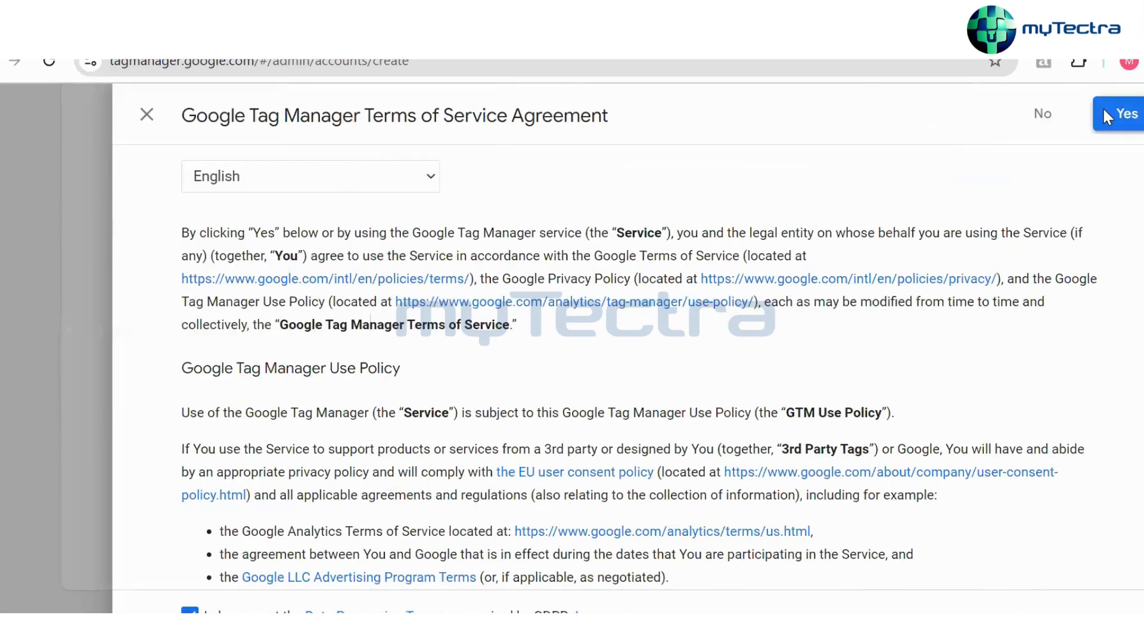
{"action": "left_click", "coordinate": [1102, 107]}
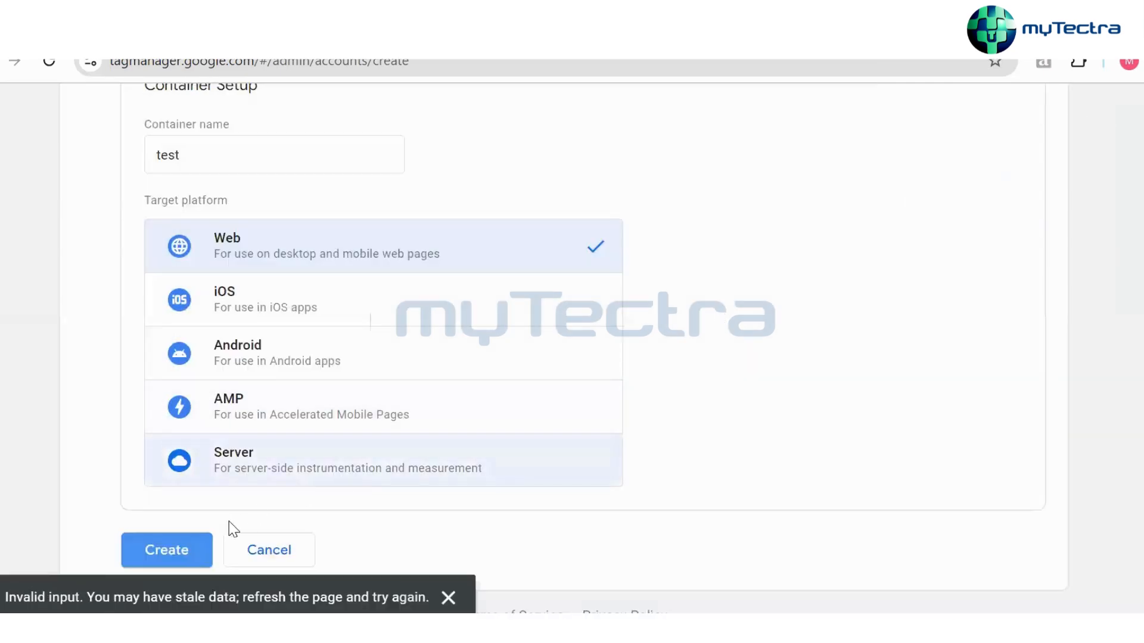
Reload the new account form and set the account name to Test
{"action": "left_click", "coordinate": [50, 62]}
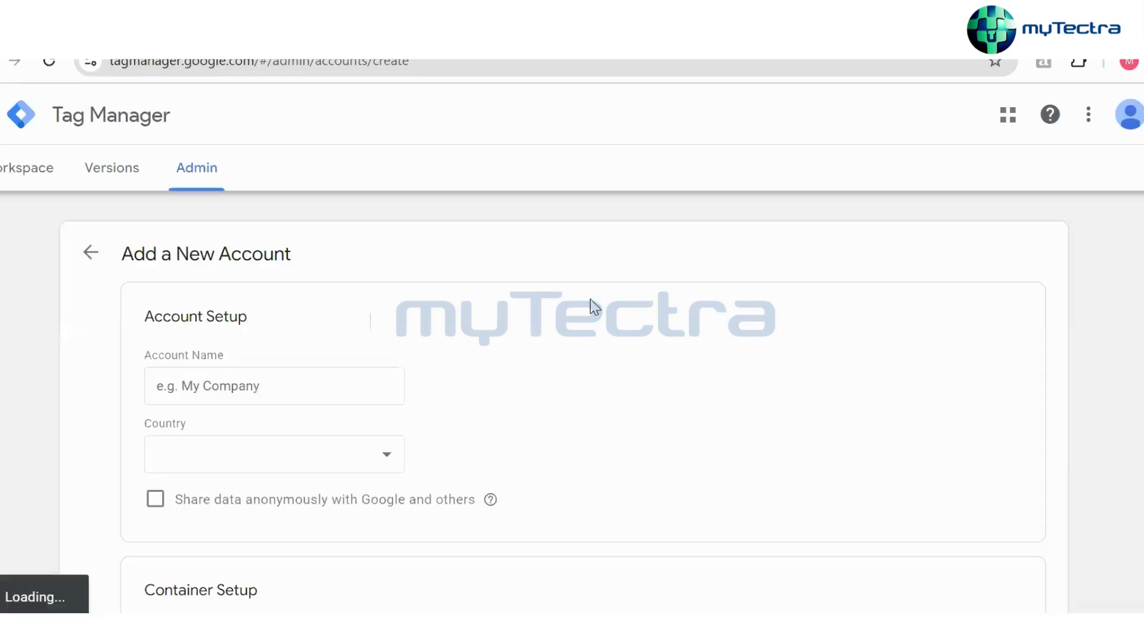
{"action": "left_click", "coordinate": [303, 376]}
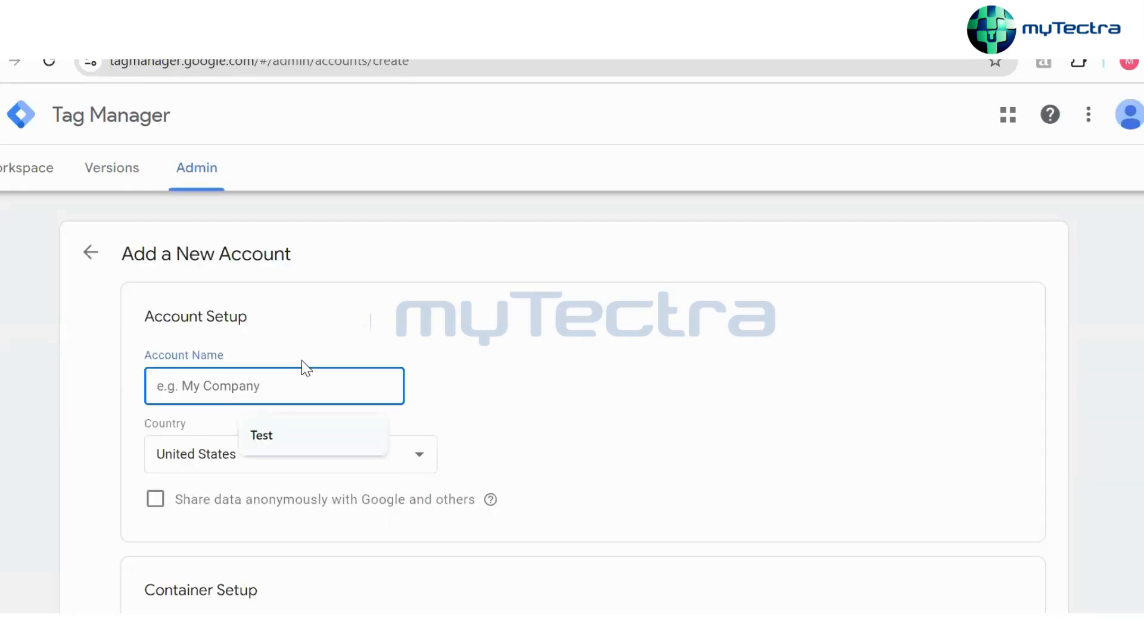
{"action": "left_click", "coordinate": [283, 434]}
Name the container test.com with Web as target platform, and create the account by accepting the Terms of Service Agreement
{"action": "scroll", "coordinate": [283, 444], "scroll_direction": "down", "scroll_amount": 8}
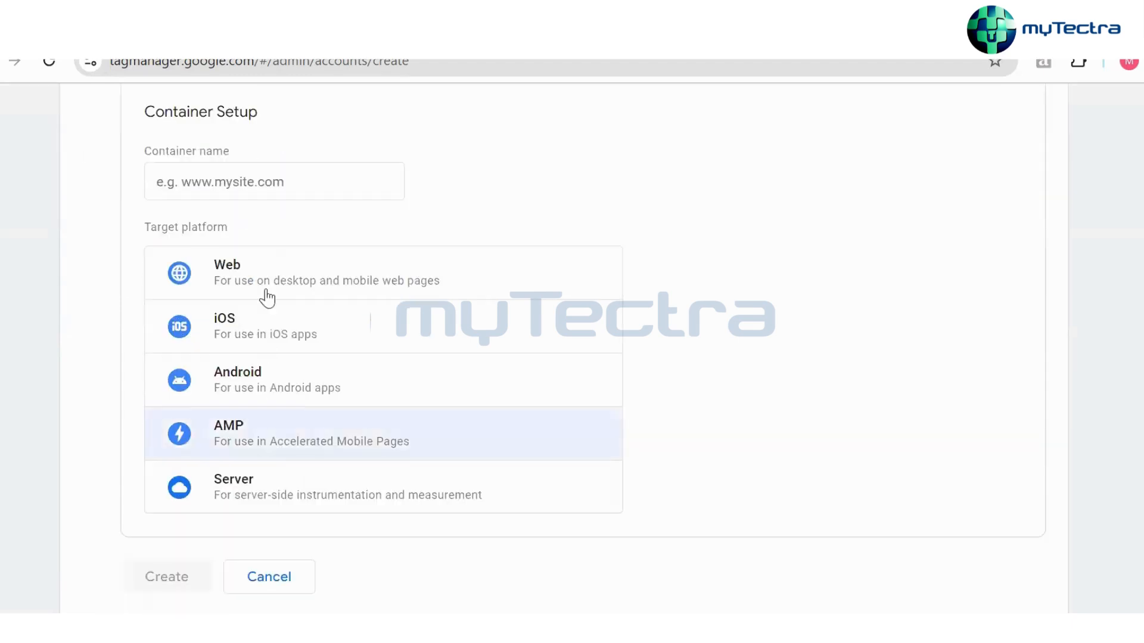
{"action": "left_click", "coordinate": [269, 175]}
{"action": "key", "text": "Down"}
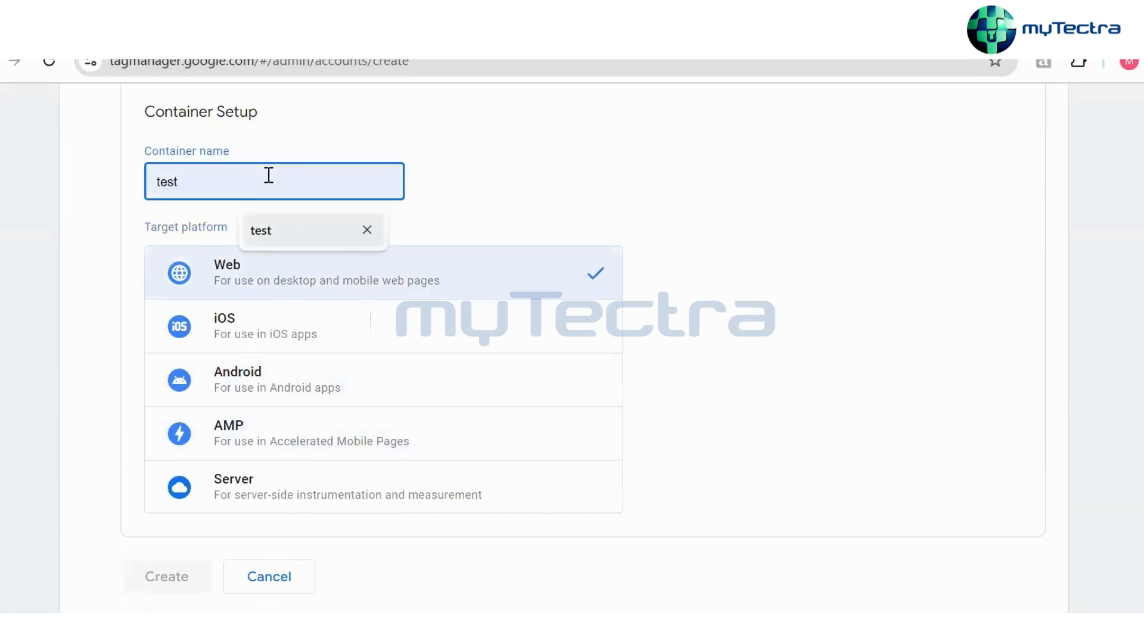
{"action": "key", "text": "Return"}
{"action": "type", "text": ".com"}
{"action": "left_click", "coordinate": [129, 587]}
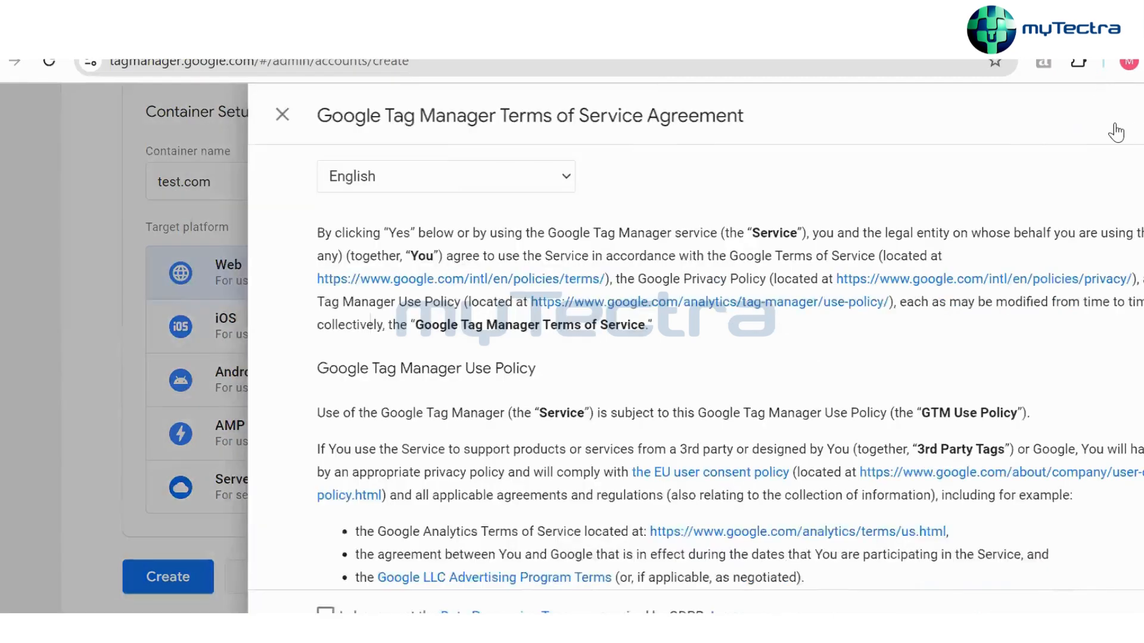
{"action": "left_click", "coordinate": [1114, 126]}
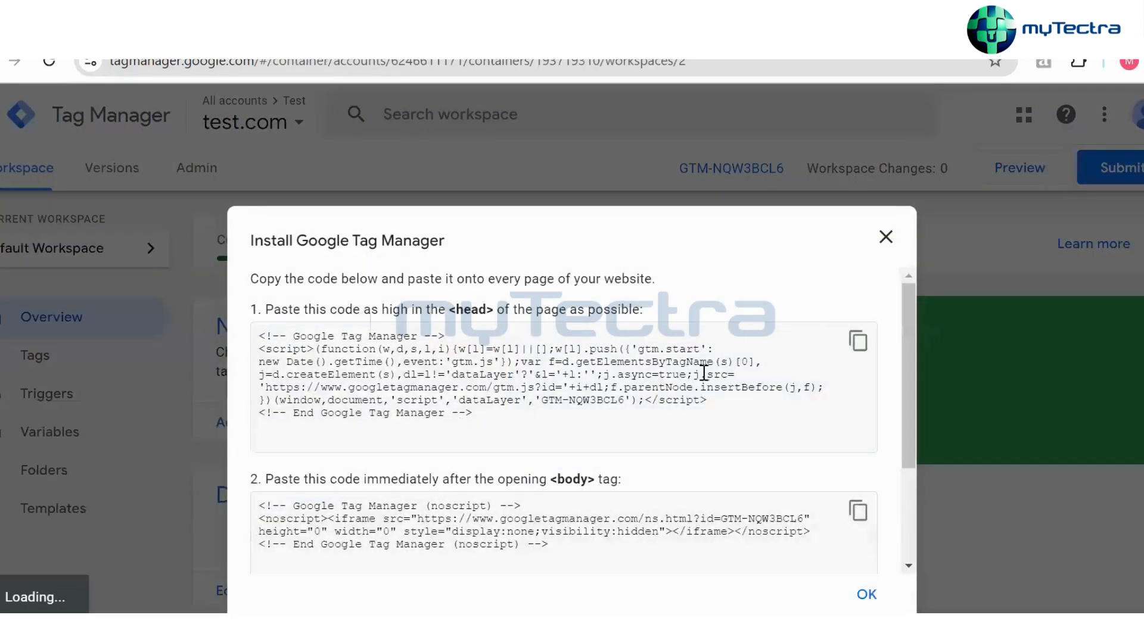
Examine the head and body installation snippets for Google Tag Manager, highlighting the container ID in the head code
{"action": "left_click", "coordinate": [494, 417]}
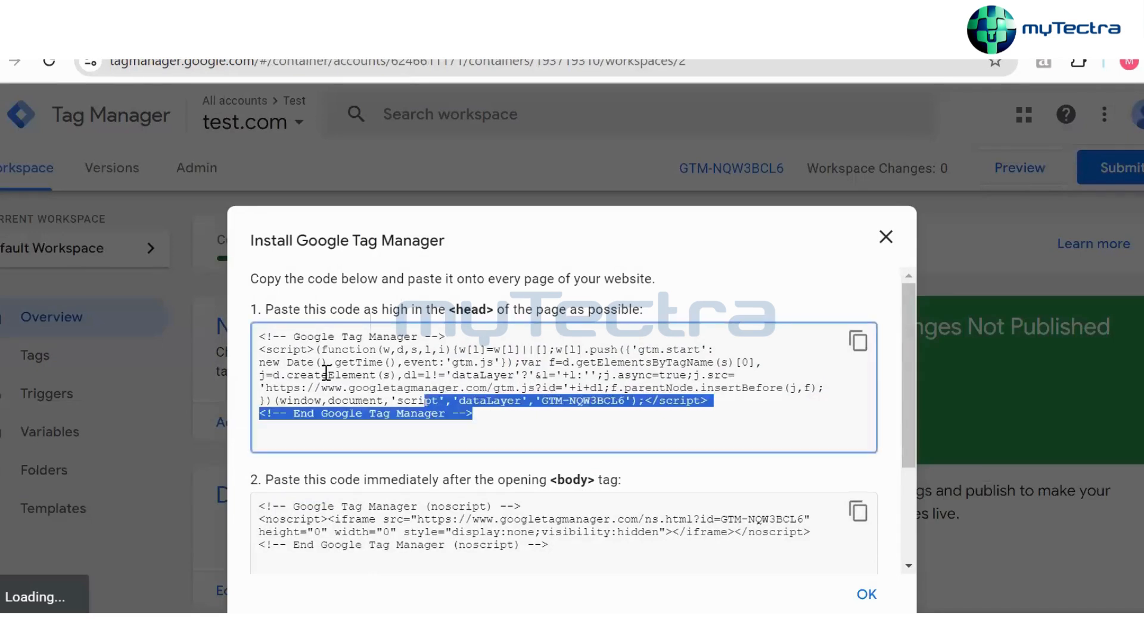
{"action": "left_click", "coordinate": [554, 423]}
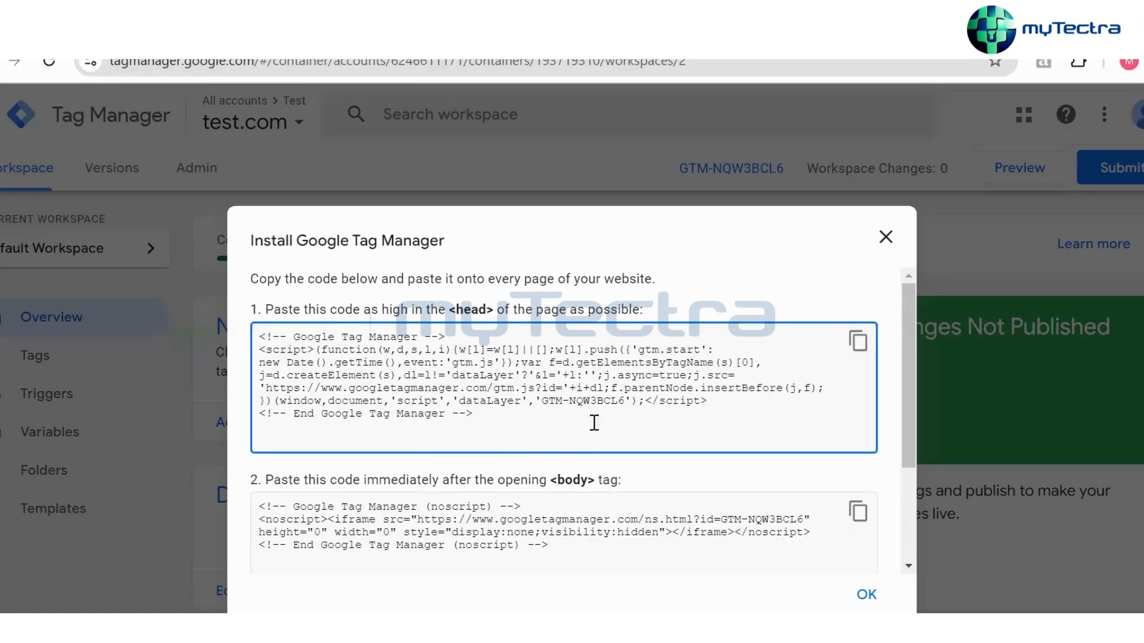
{"action": "left_click_drag", "start_coordinate": [569, 401], "coordinate": [629, 395]}
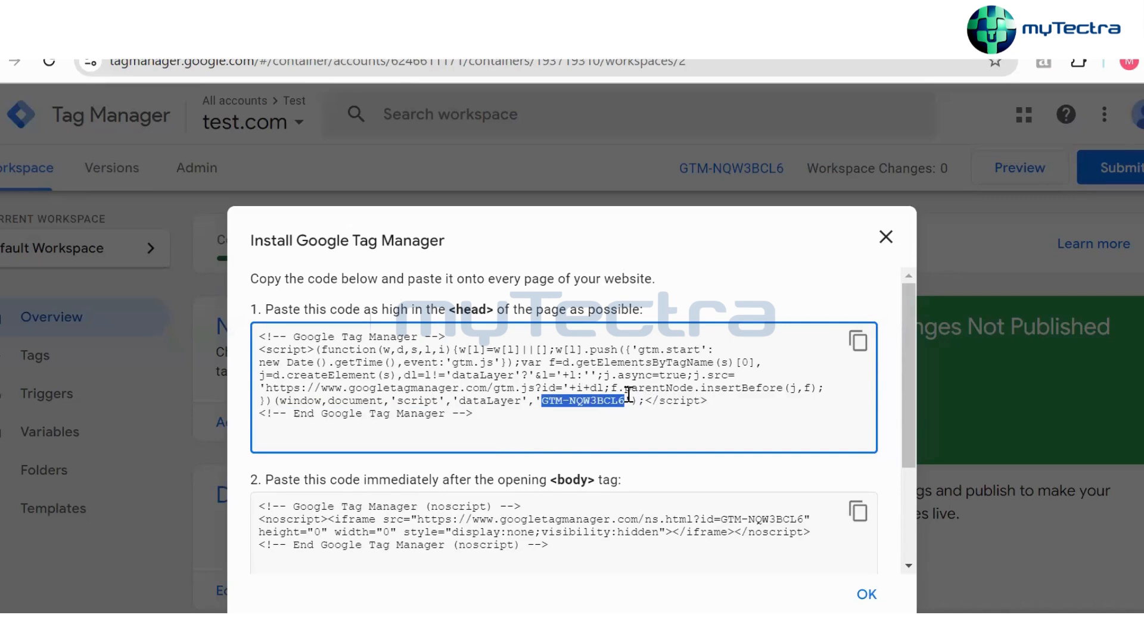
{"action": "left_click", "coordinate": [718, 424]}
{"action": "scroll", "coordinate": [539, 562], "scroll_direction": "down", "scroll_amount": 3}
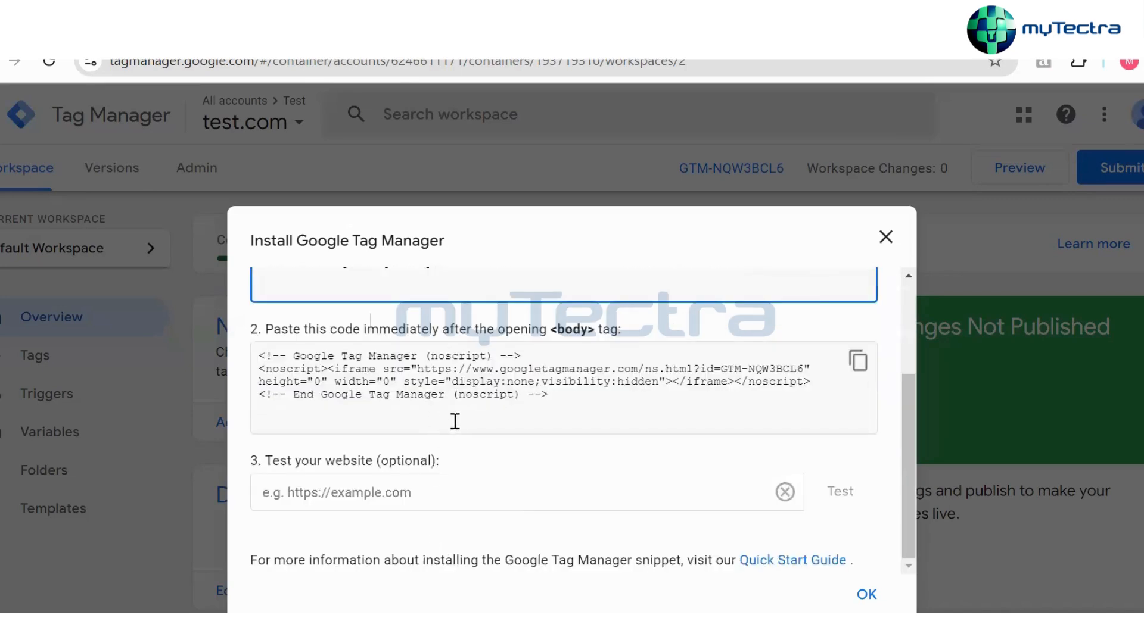
{"action": "scroll", "coordinate": [501, 420], "scroll_direction": "up", "scroll_amount": 2}
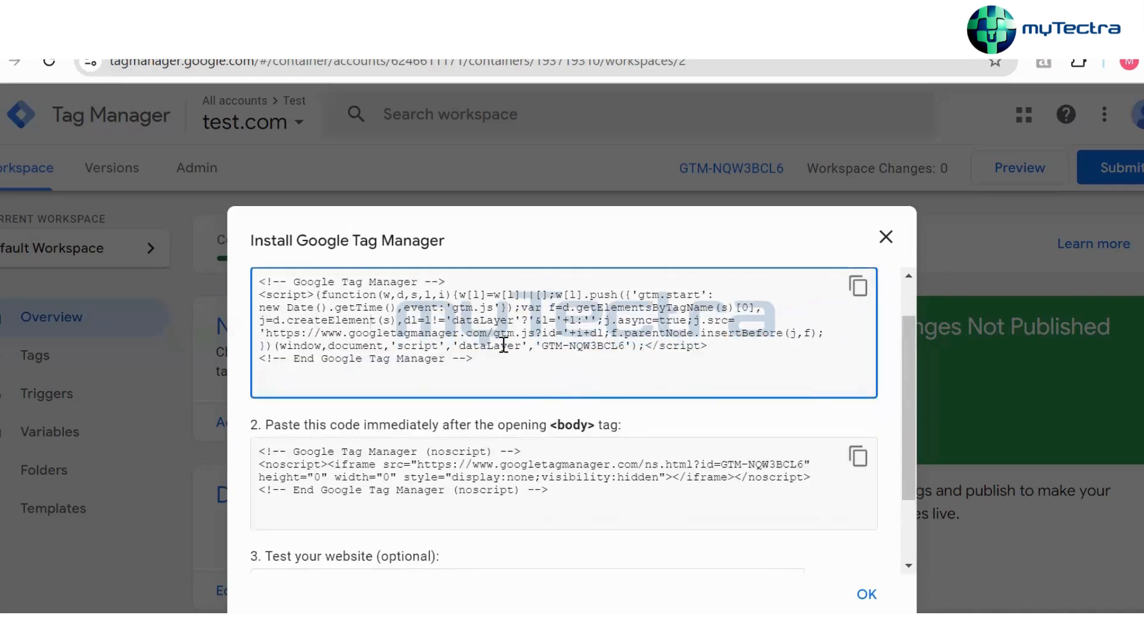
Review where the head and body snippets go in the Google Tag Manager installation instructions, highlighting each placement note, and close the instructions
{"action": "scroll", "coordinate": [560, 470], "scroll_direction": "down", "scroll_amount": 3}
{"action": "scroll", "coordinate": [549, 467], "scroll_direction": "up", "scroll_amount": 5}
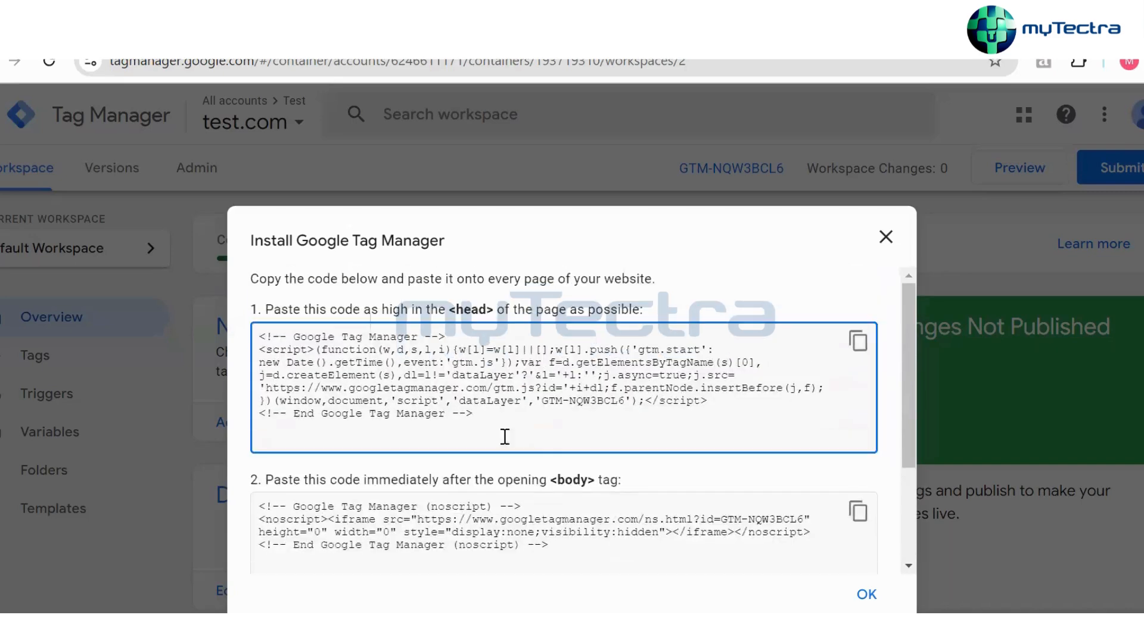
{"action": "left_click_drag", "start_coordinate": [268, 310], "coordinate": [655, 311]}
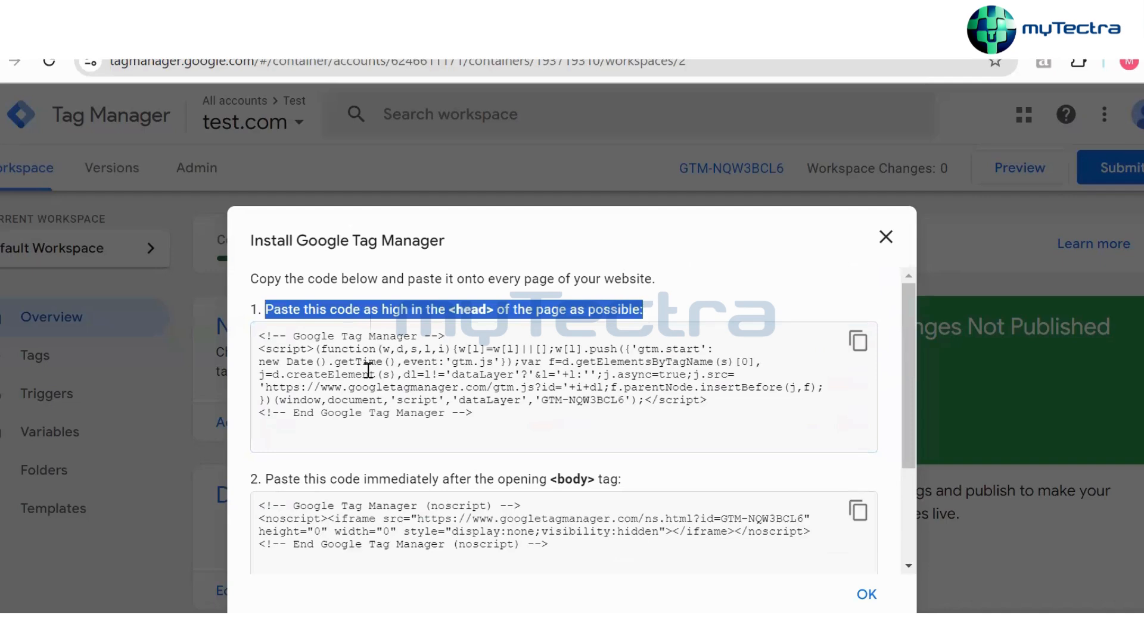
{"action": "left_click", "coordinate": [518, 329]}
{"action": "scroll", "coordinate": [562, 357], "scroll_direction": "down", "scroll_amount": 3}
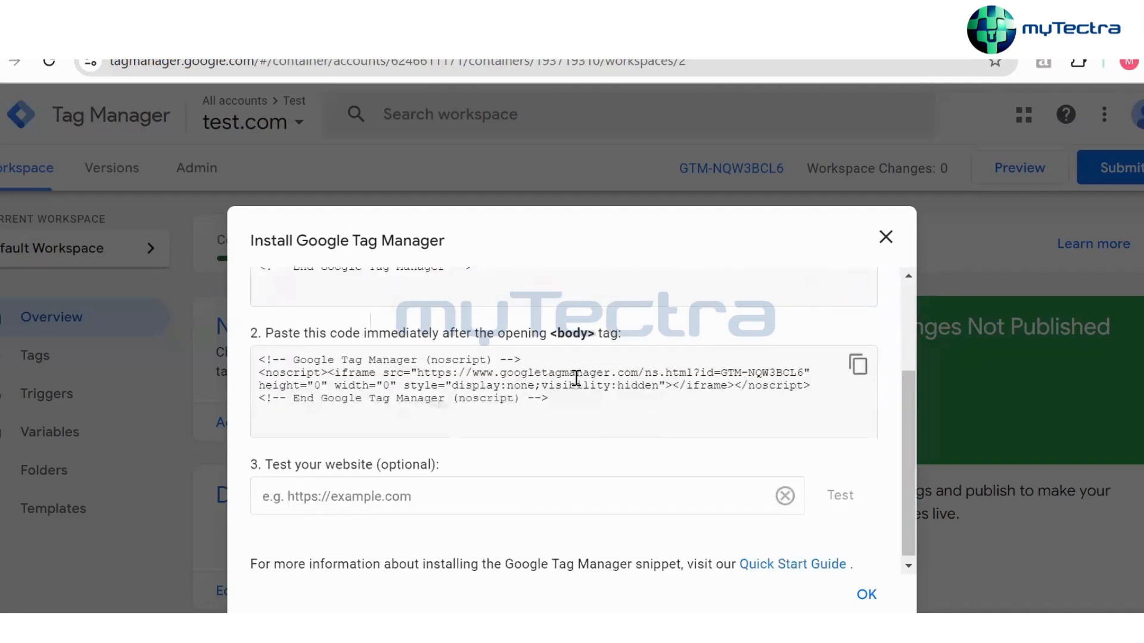
{"action": "left_click_drag", "start_coordinate": [477, 330], "coordinate": [649, 332]}
{"action": "left_click", "coordinate": [620, 379]}
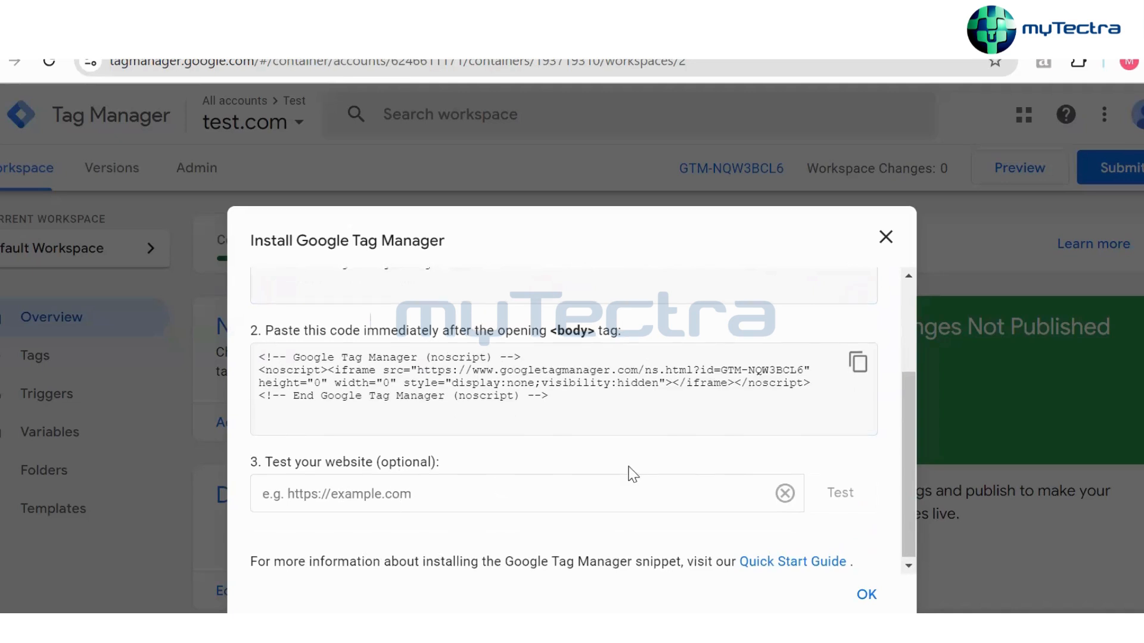
{"action": "scroll", "coordinate": [633, 475], "scroll_direction": "up", "scroll_amount": 3}
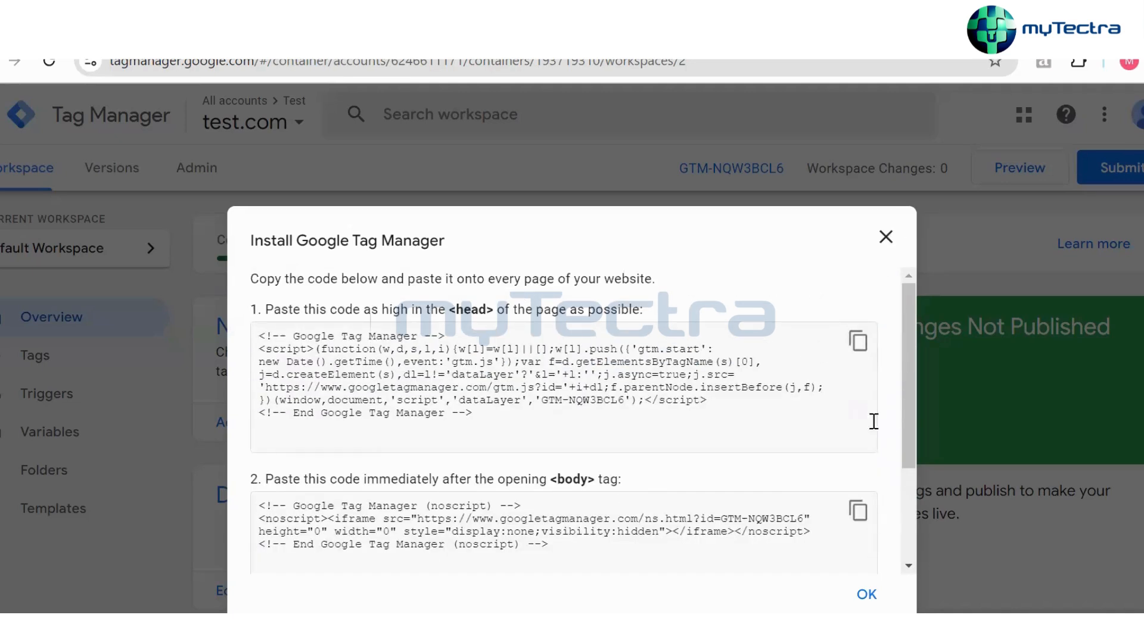
{"action": "left_click", "coordinate": [883, 243]}
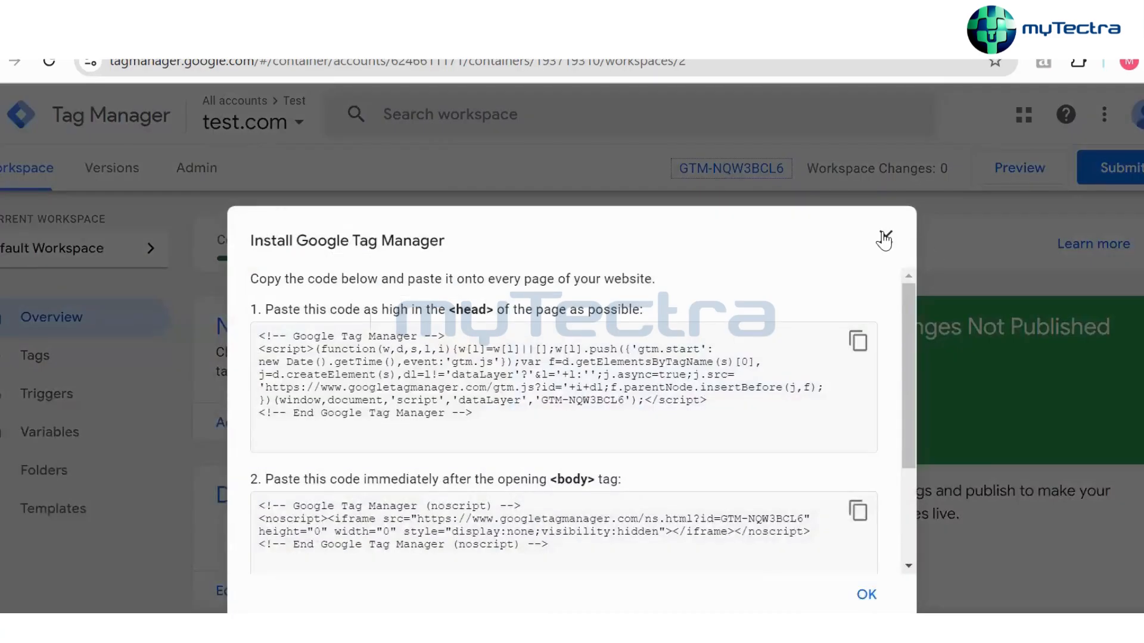
{"action": "left_click", "coordinate": [884, 240]}
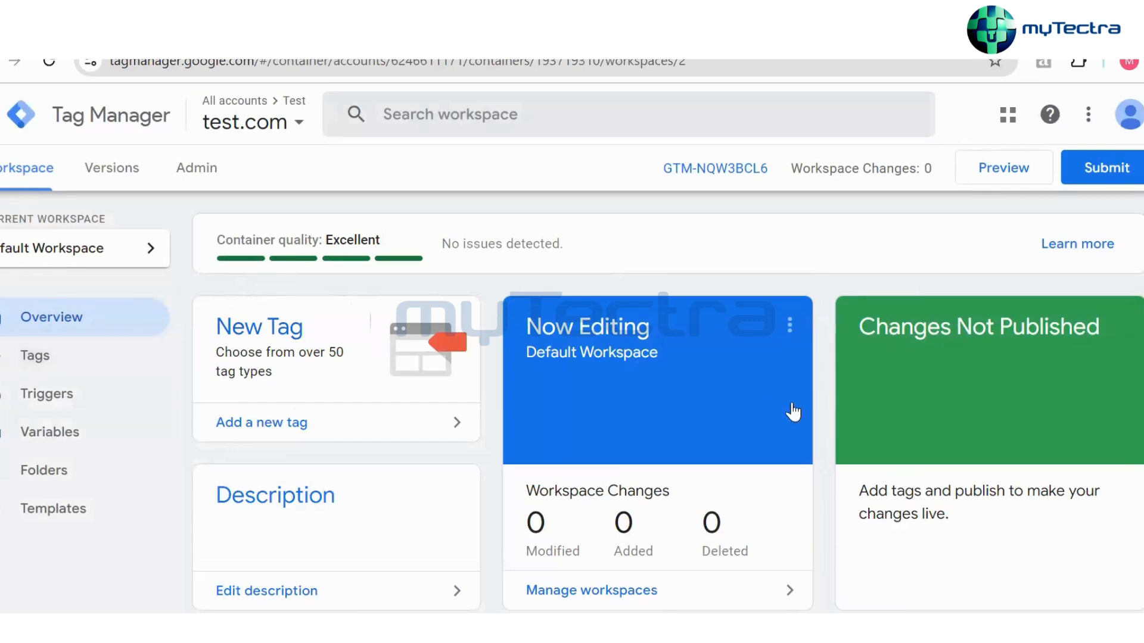
Start a new tag in the test.com container with the tag type Google Analytics: GA4 Event
{"action": "left_click", "coordinate": [81, 364]}
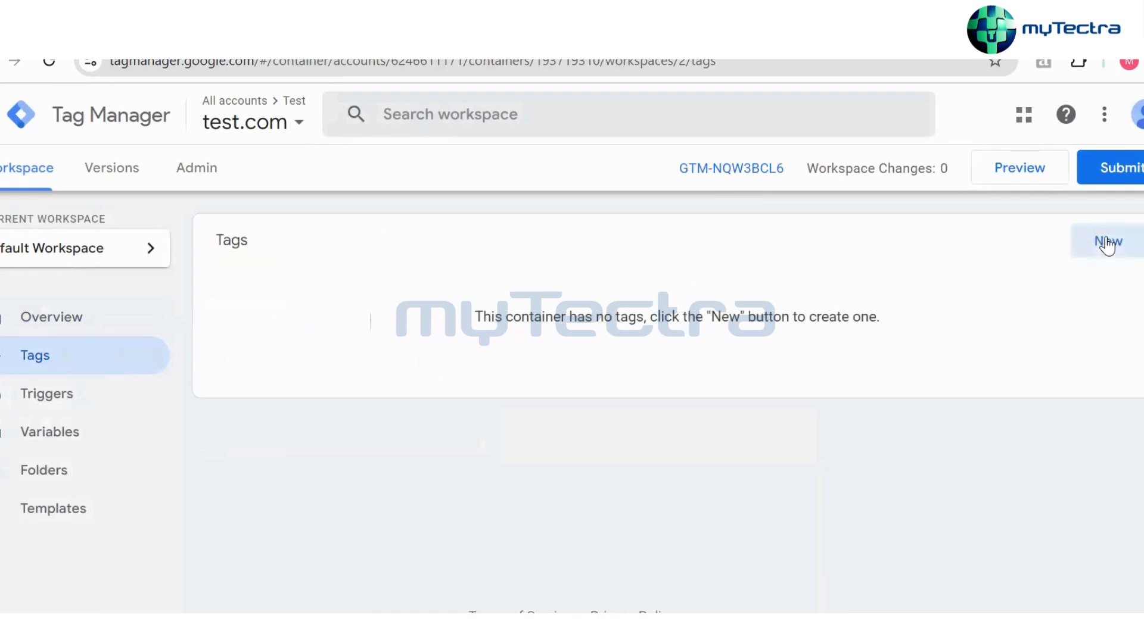
{"action": "left_click", "coordinate": [1107, 244]}
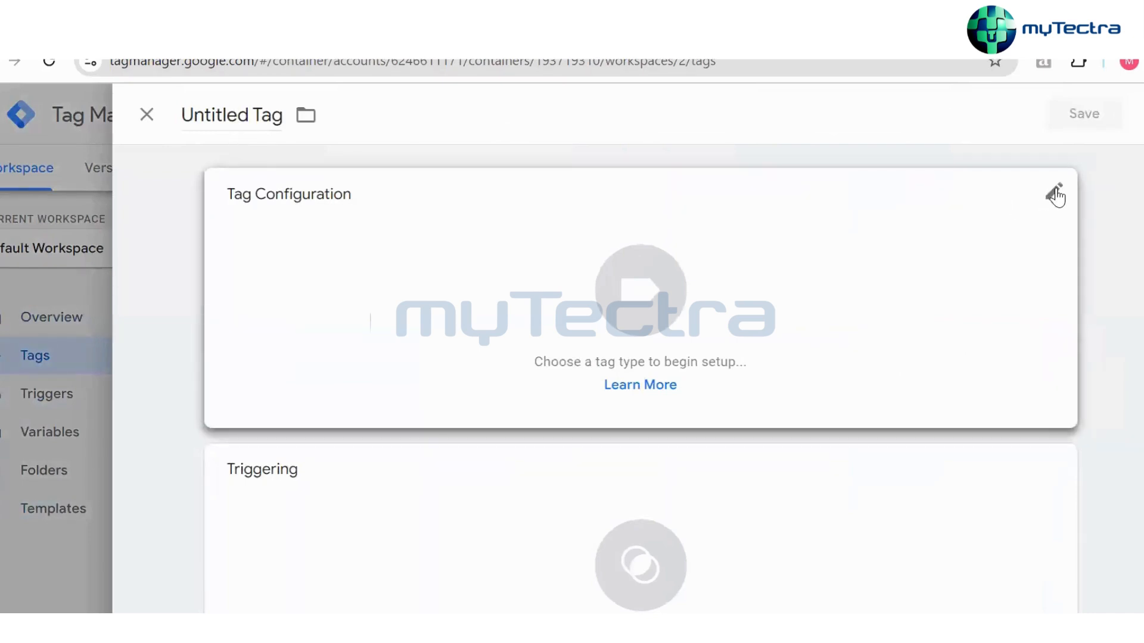
{"action": "left_click", "coordinate": [1052, 191]}
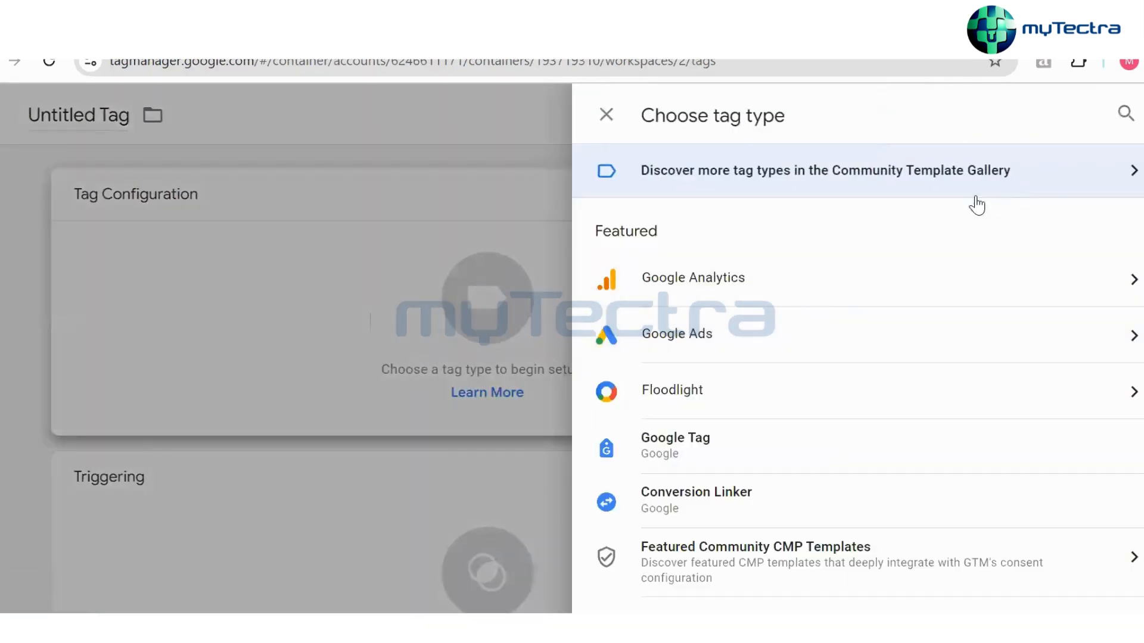
{"action": "left_click", "coordinate": [1080, 302]}
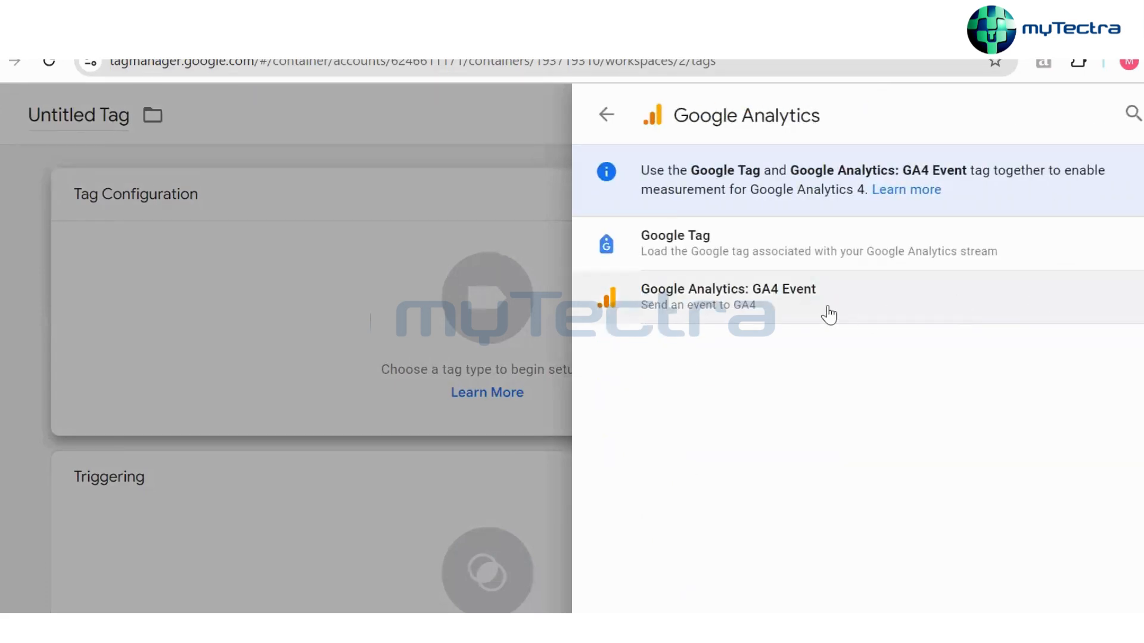
{"action": "left_click", "coordinate": [900, 303]}
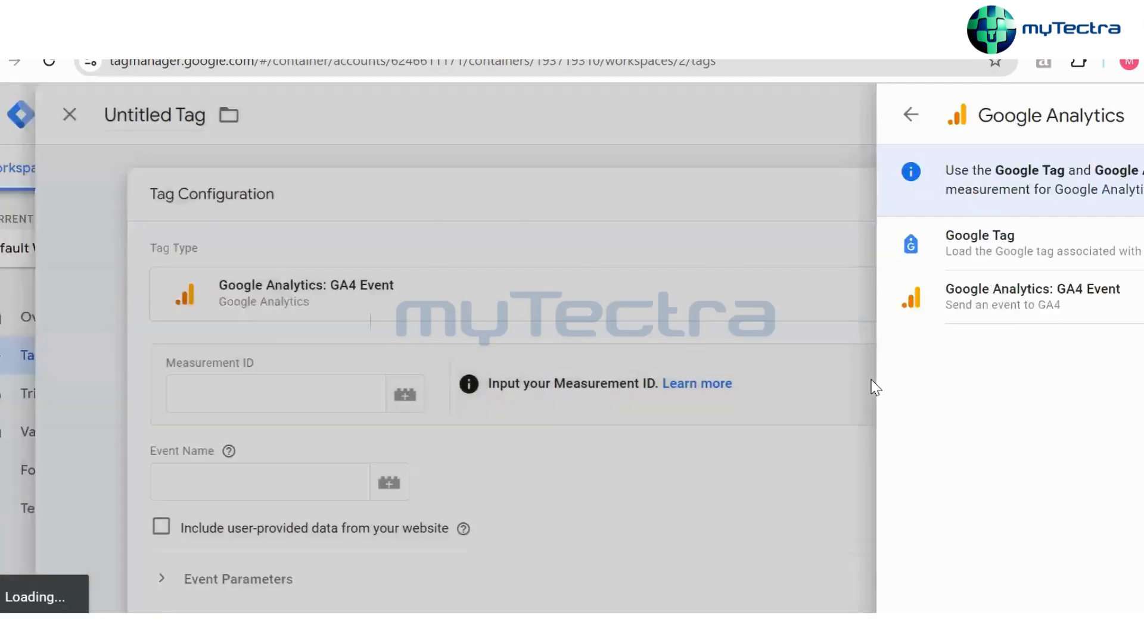
Copy the measurement ID from the Flood-It! Web stream in Google Analytics into the GA4 Event tag's Measurement ID field in Tag Manager
{"action": "left_click", "coordinate": [377, 379]}
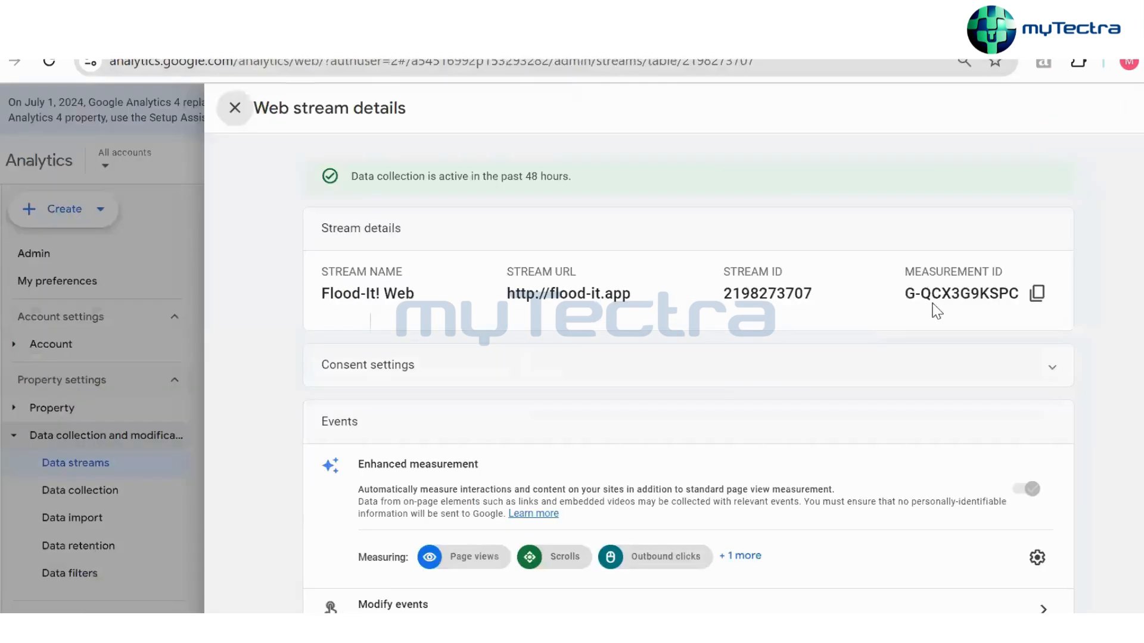
{"action": "left_click", "coordinate": [1037, 294]}
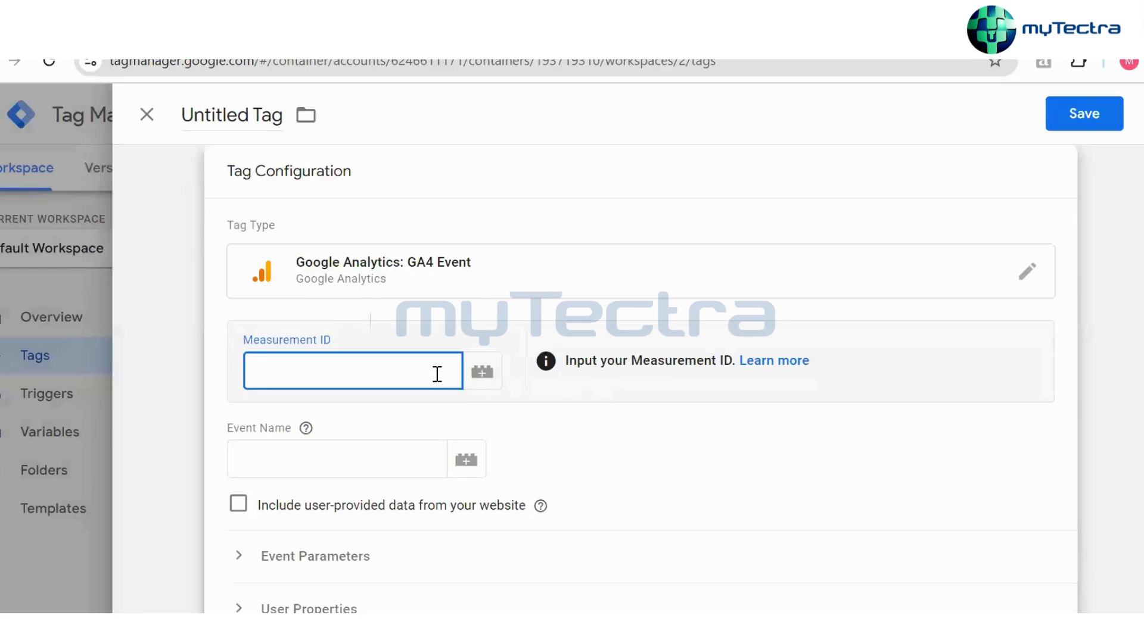
{"action": "key", "text": "ctrl+v"}
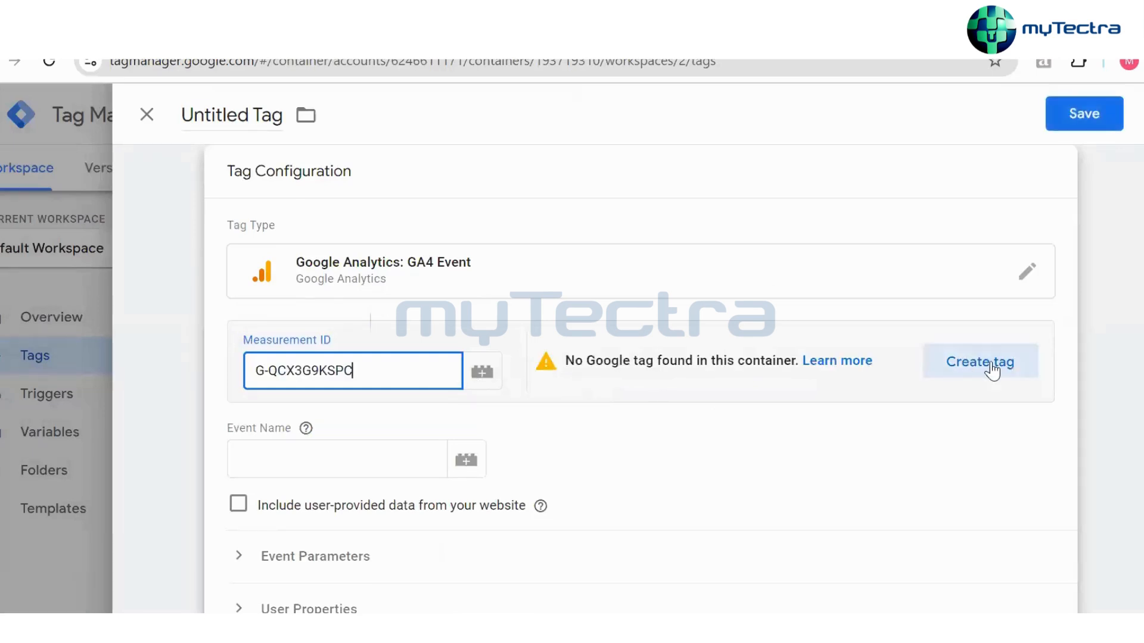
Create a Google Tag for the same measurement ID, review its settings and firing trigger, and save it under the name Google Tag
{"action": "left_click", "coordinate": [972, 374]}
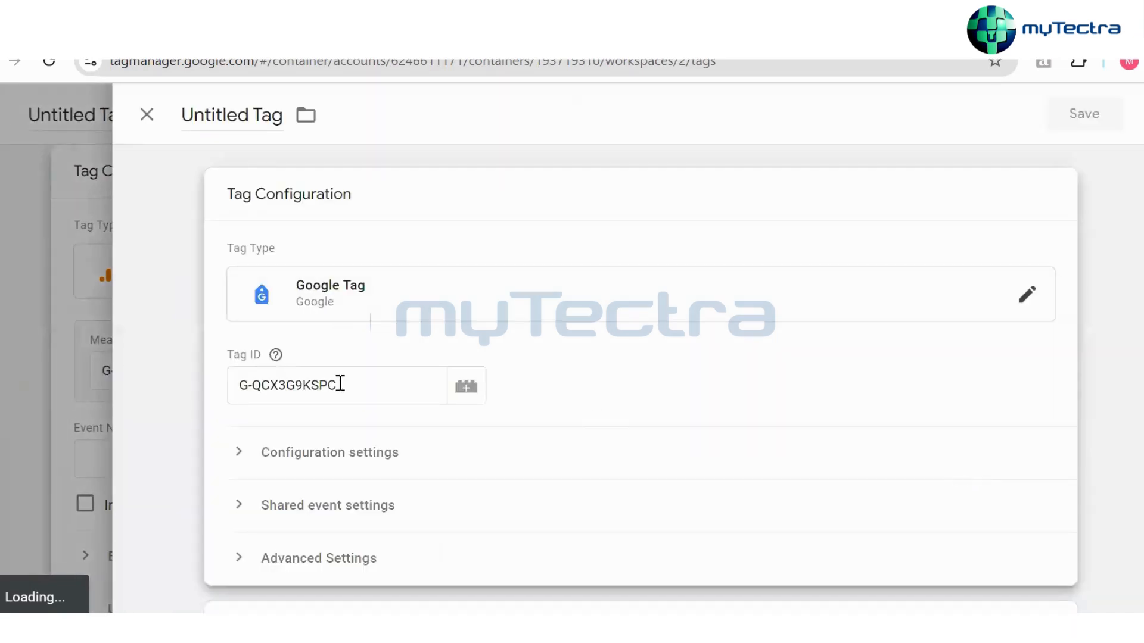
{"action": "left_click", "coordinate": [364, 381]}
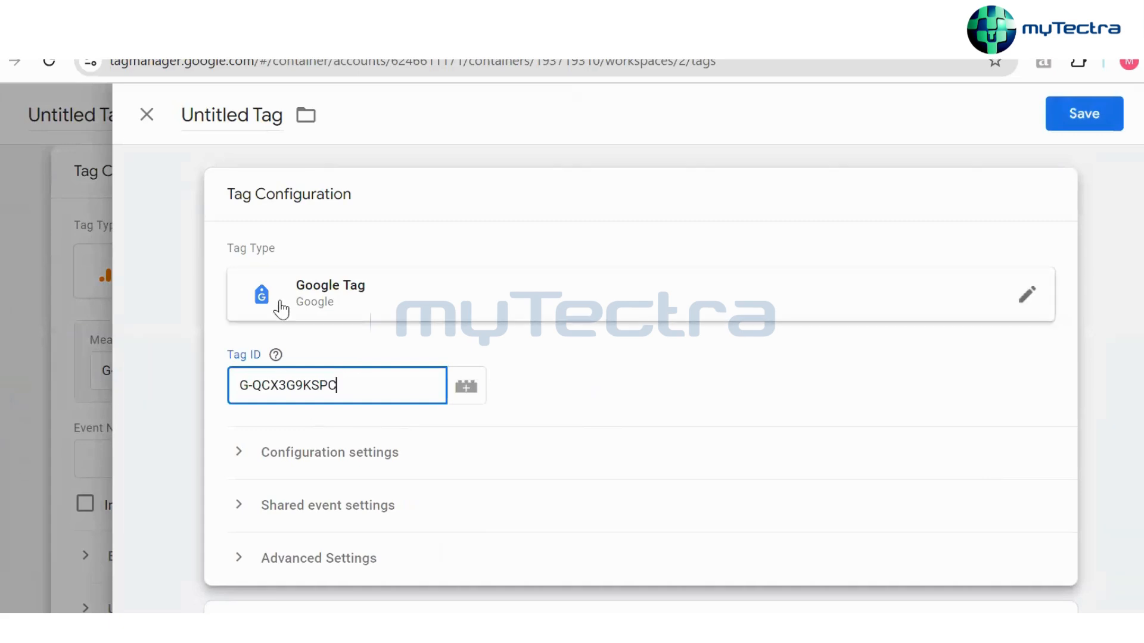
{"action": "scroll", "coordinate": [460, 458], "scroll_direction": "down", "scroll_amount": 2}
{"action": "scroll", "coordinate": [460, 457], "scroll_direction": "up", "scroll_amount": 2}
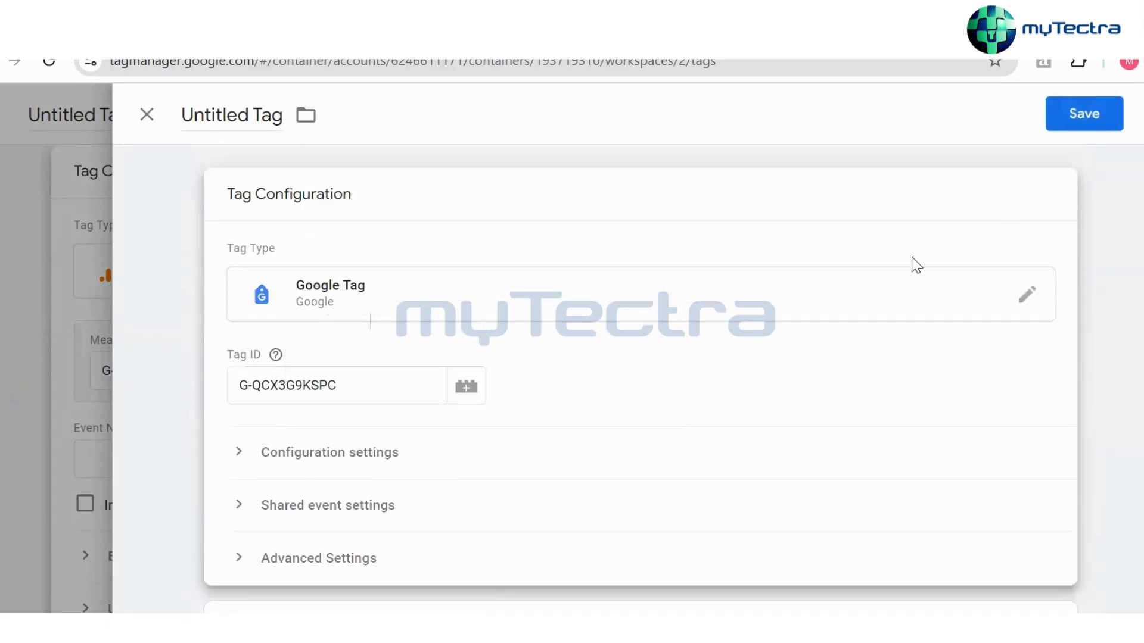
{"action": "scroll", "coordinate": [792, 388], "scroll_direction": "down", "scroll_amount": 2}
{"action": "scroll", "coordinate": [894, 337], "scroll_direction": "up", "scroll_amount": 2}
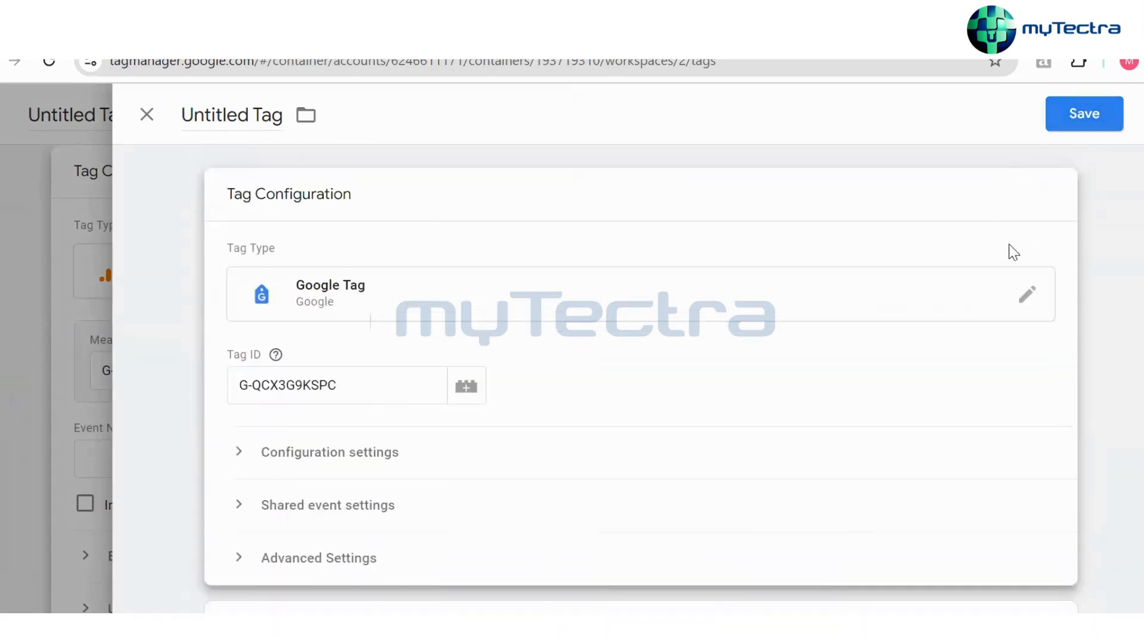
{"action": "scroll", "coordinate": [462, 370], "scroll_direction": "down", "scroll_amount": 3}
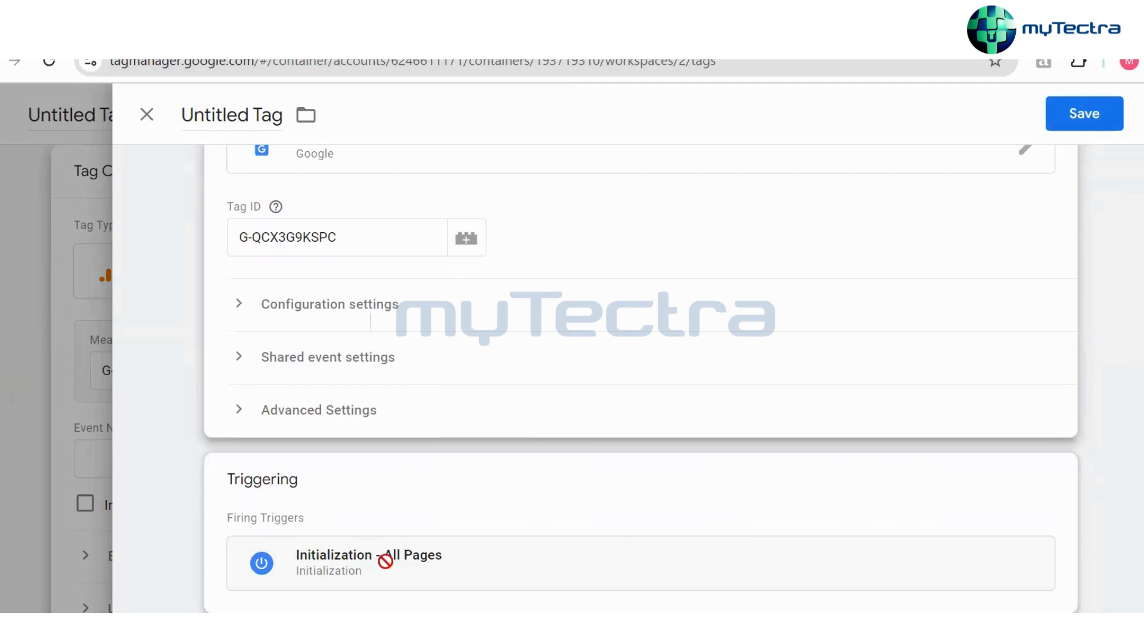
{"action": "scroll", "coordinate": [616, 541], "scroll_direction": "up", "scroll_amount": 3}
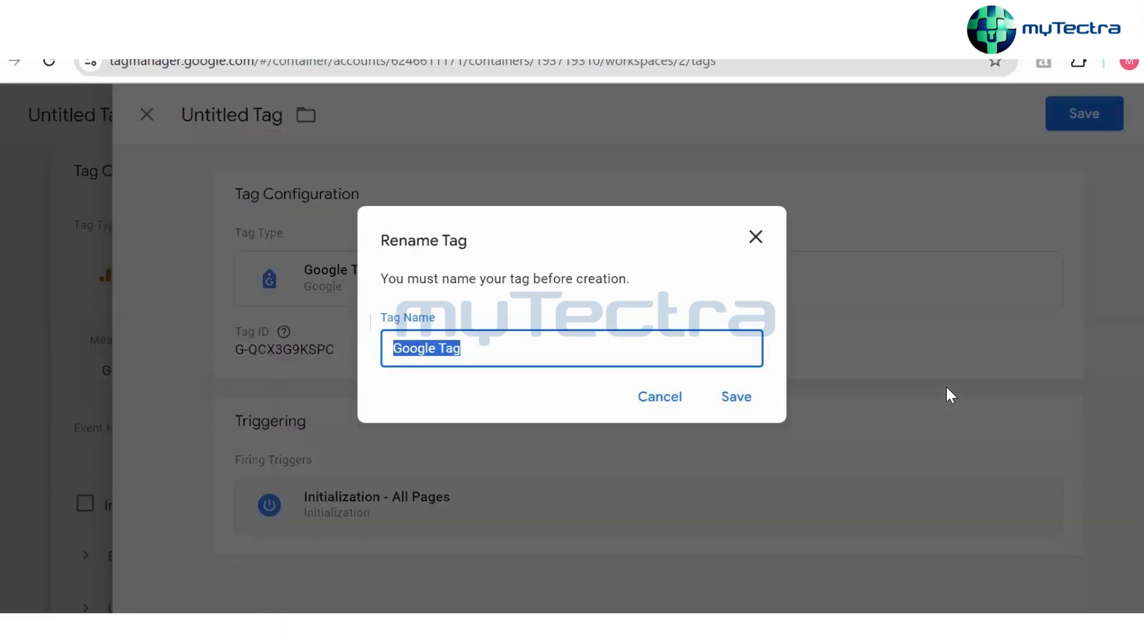
{"action": "left_click", "coordinate": [523, 352]}
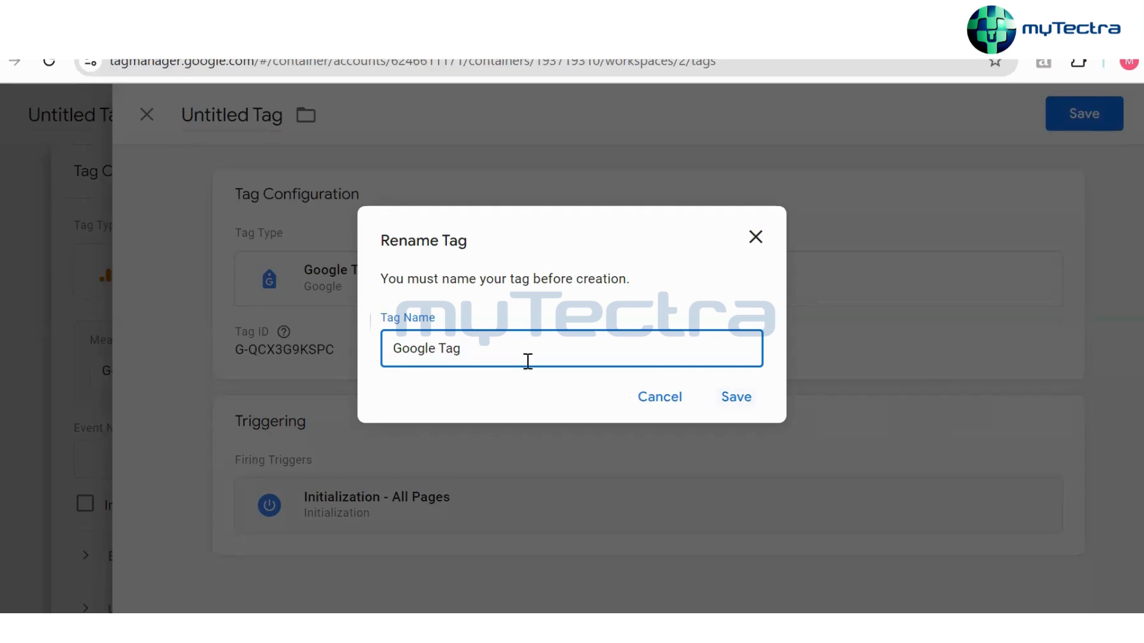
{"action": "left_click", "coordinate": [742, 399]}
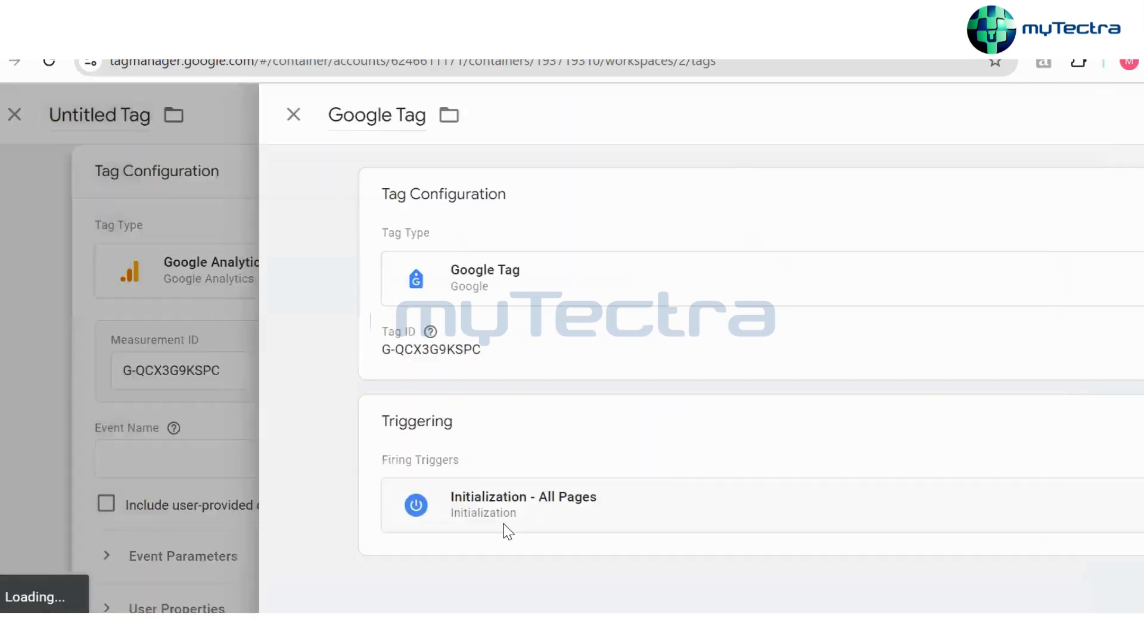
Add the All Pages page view trigger as the firing trigger of the GA4 Event tag
{"action": "scroll", "coordinate": [567, 488], "scroll_direction": "down", "scroll_amount": 2}
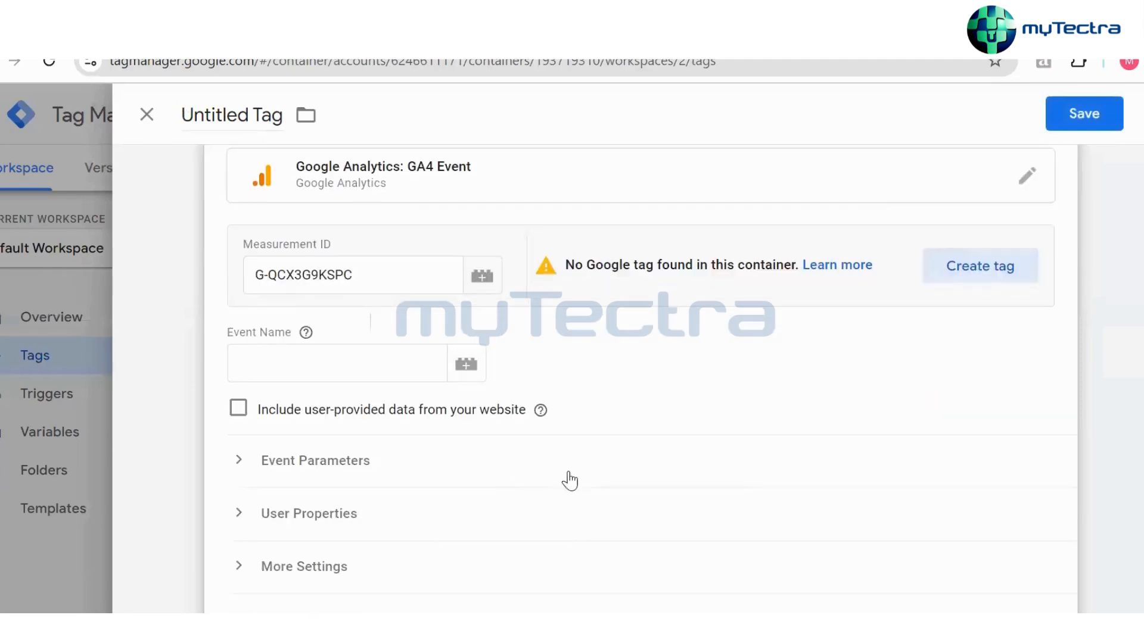
{"action": "scroll", "coordinate": [578, 429], "scroll_direction": "up", "scroll_amount": 2}
{"action": "scroll", "coordinate": [621, 524], "scroll_direction": "down", "scroll_amount": 5}
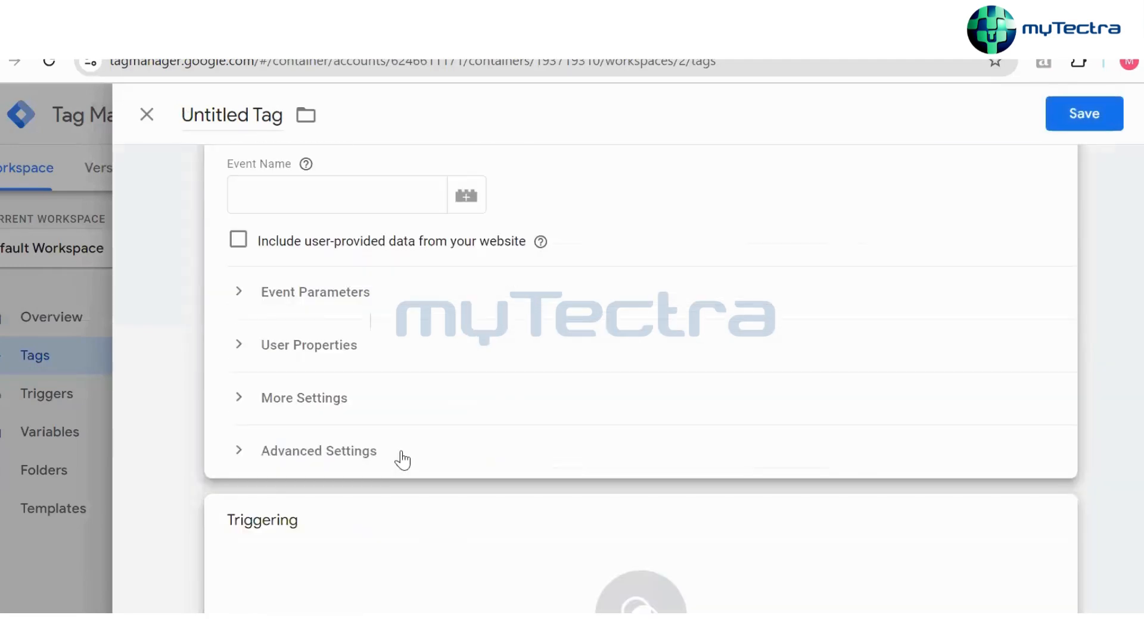
{"action": "scroll", "coordinate": [606, 411], "scroll_direction": "down", "scroll_amount": 2}
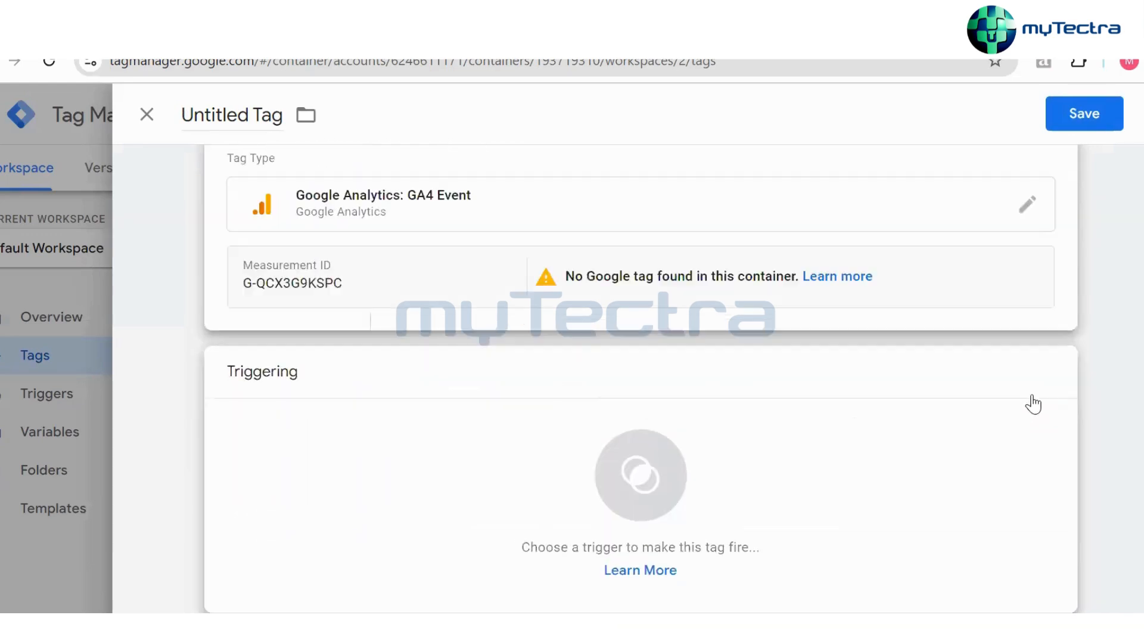
{"action": "left_click", "coordinate": [1033, 403]}
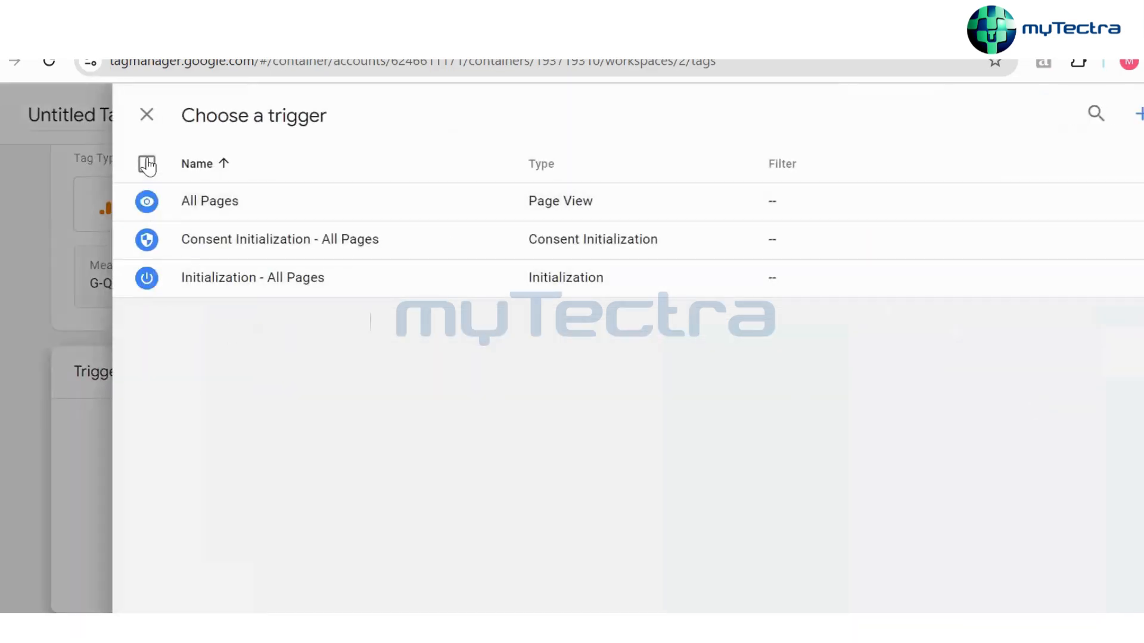
{"action": "left_click", "coordinate": [146, 203]}
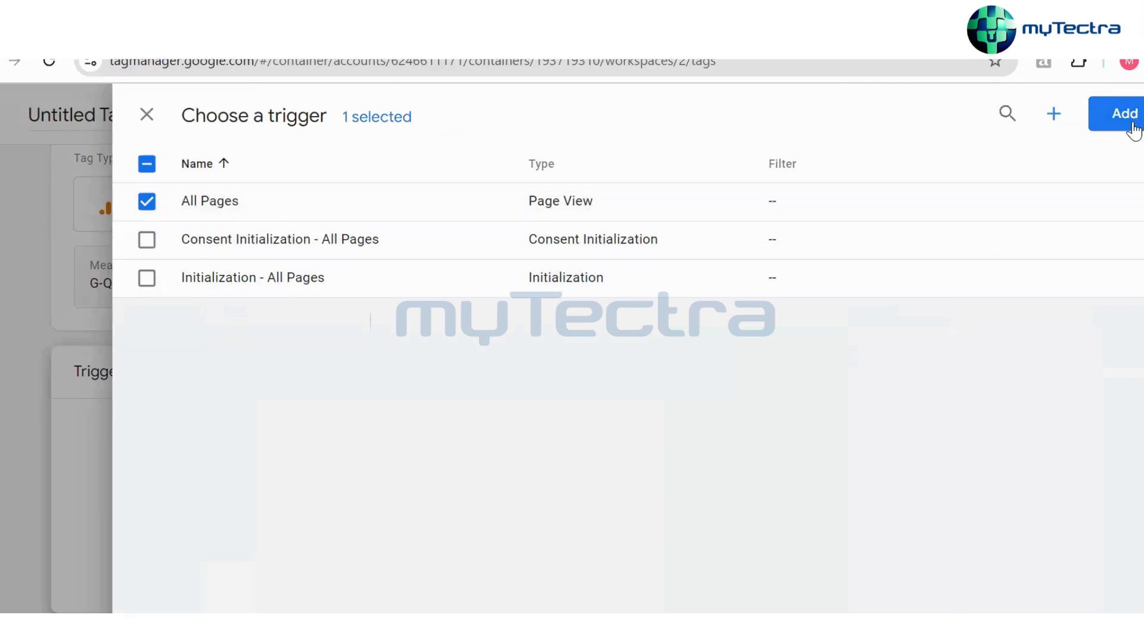
{"action": "left_click", "coordinate": [1130, 125]}
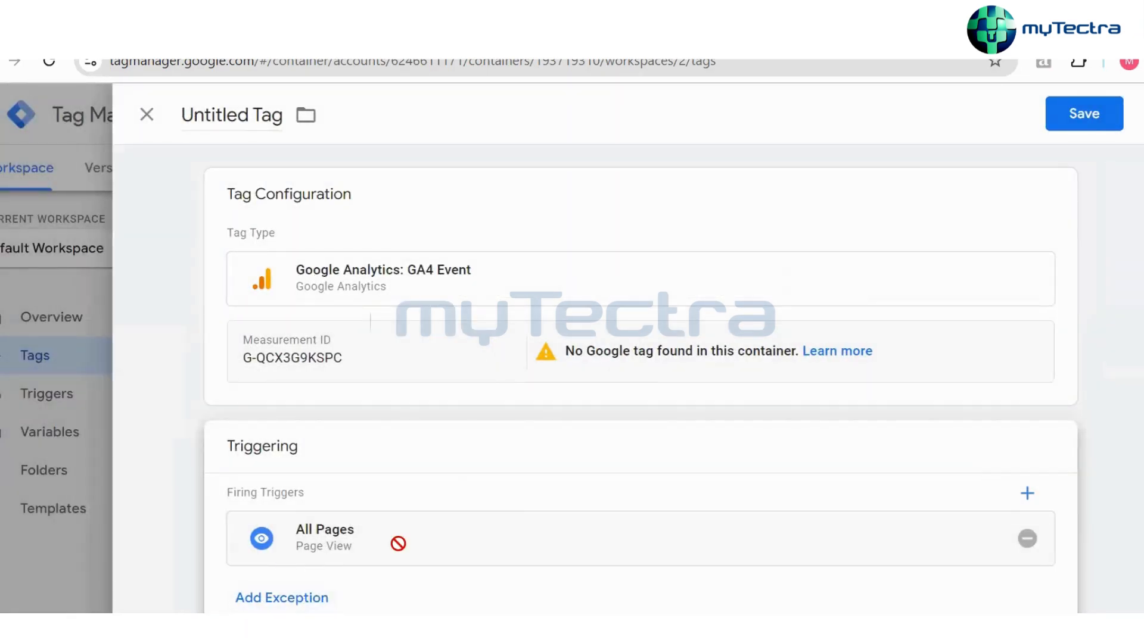
Check the available exception triggers without adding one, and cancel saving the tag as Google Analytics GA4 Event
{"action": "left_click", "coordinate": [300, 607]}
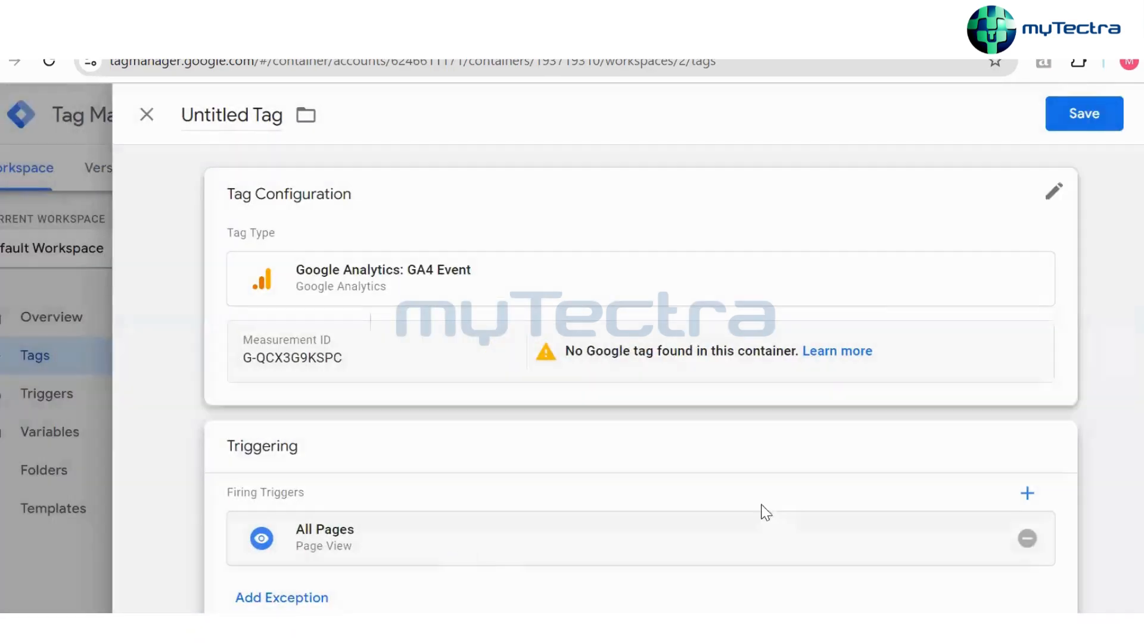
{"action": "left_click", "coordinate": [319, 598]}
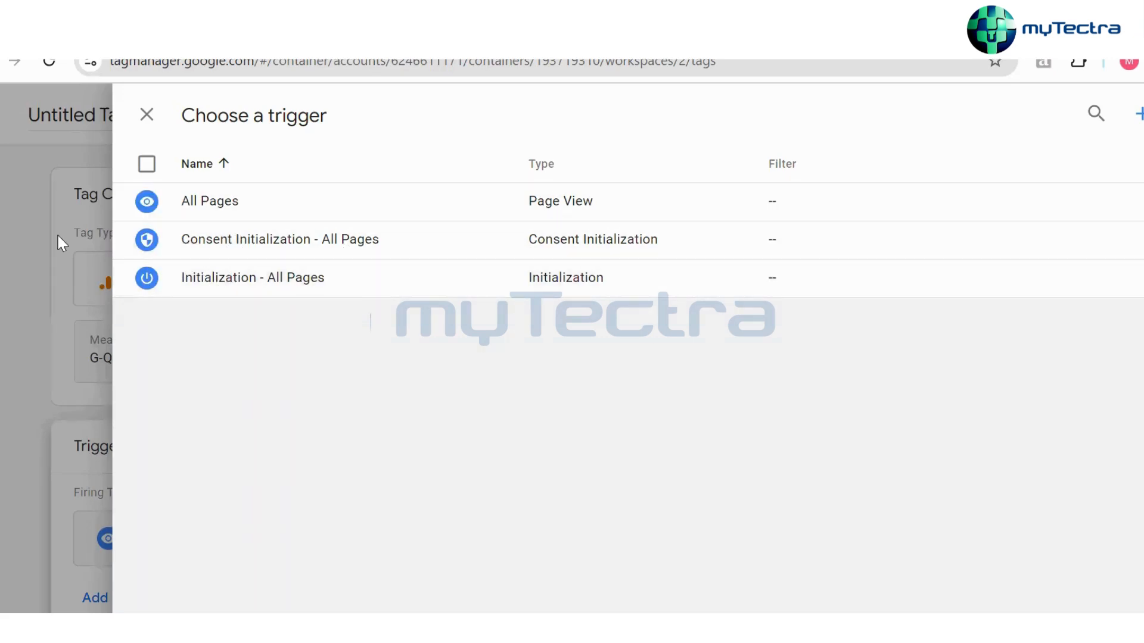
{"action": "left_click", "coordinate": [147, 115]}
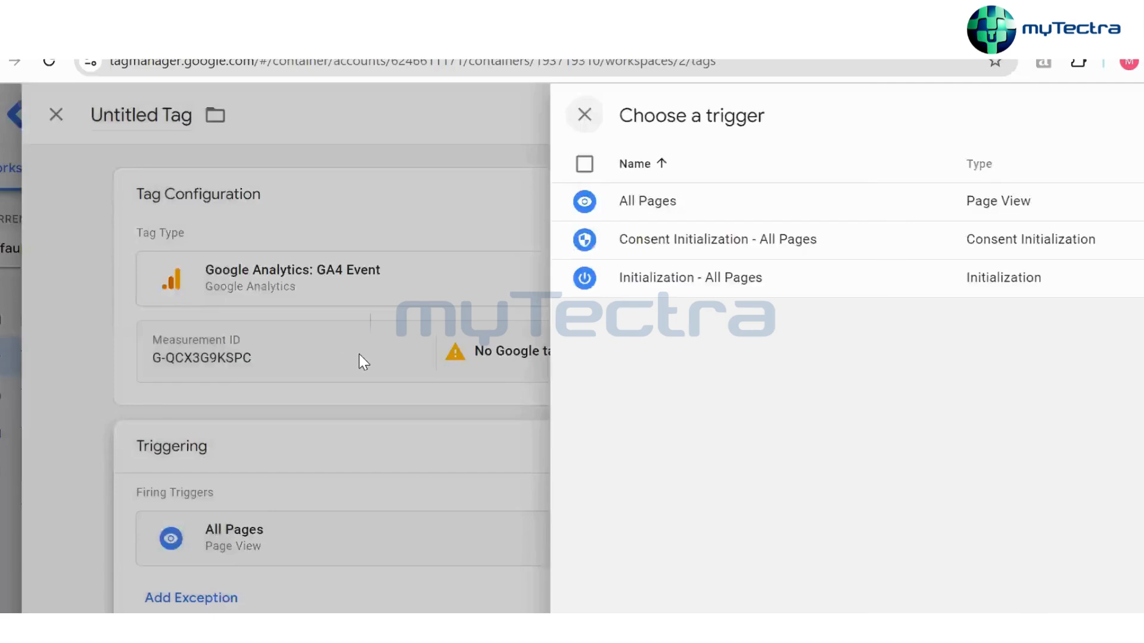
{"action": "left_click", "coordinate": [1096, 119]}
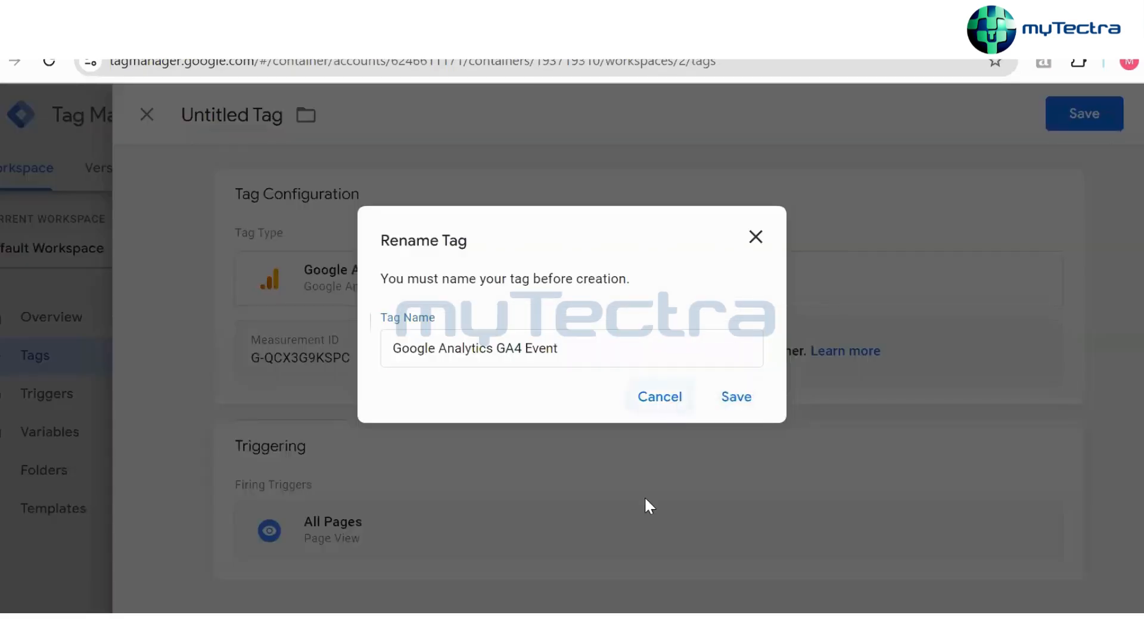
{"action": "left_click", "coordinate": [660, 397]}
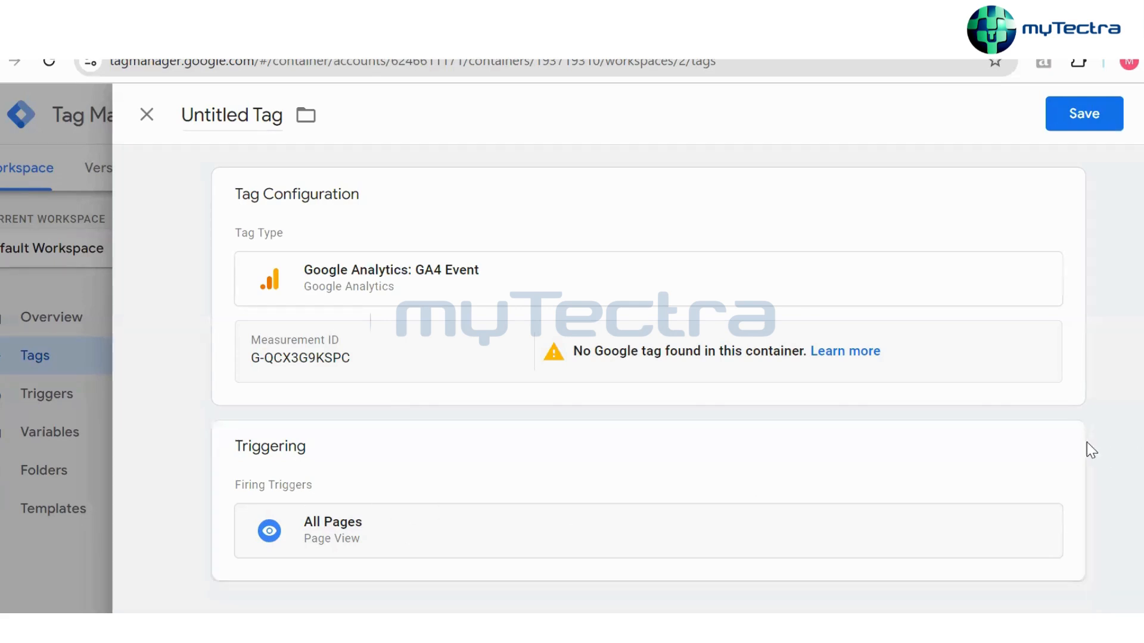
Add Consent Initialization - All Pages as an exception to the GA4 Event tag's triggering, and remove it again
{"action": "left_click", "coordinate": [1054, 465]}
{"action": "left_click", "coordinate": [250, 600]}
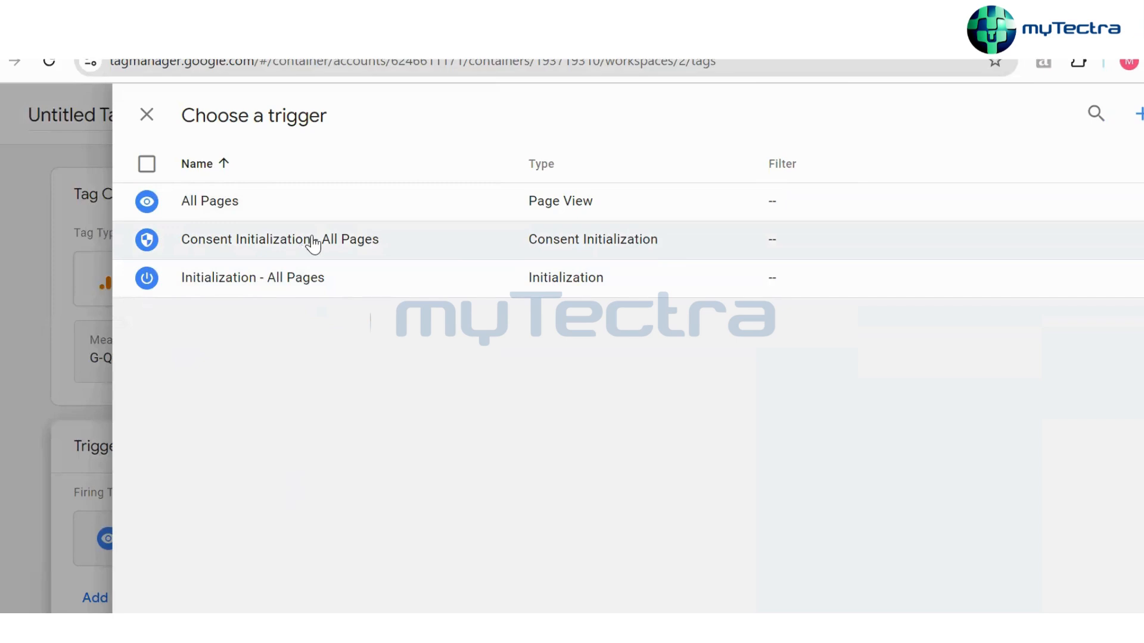
{"action": "left_click", "coordinate": [309, 242]}
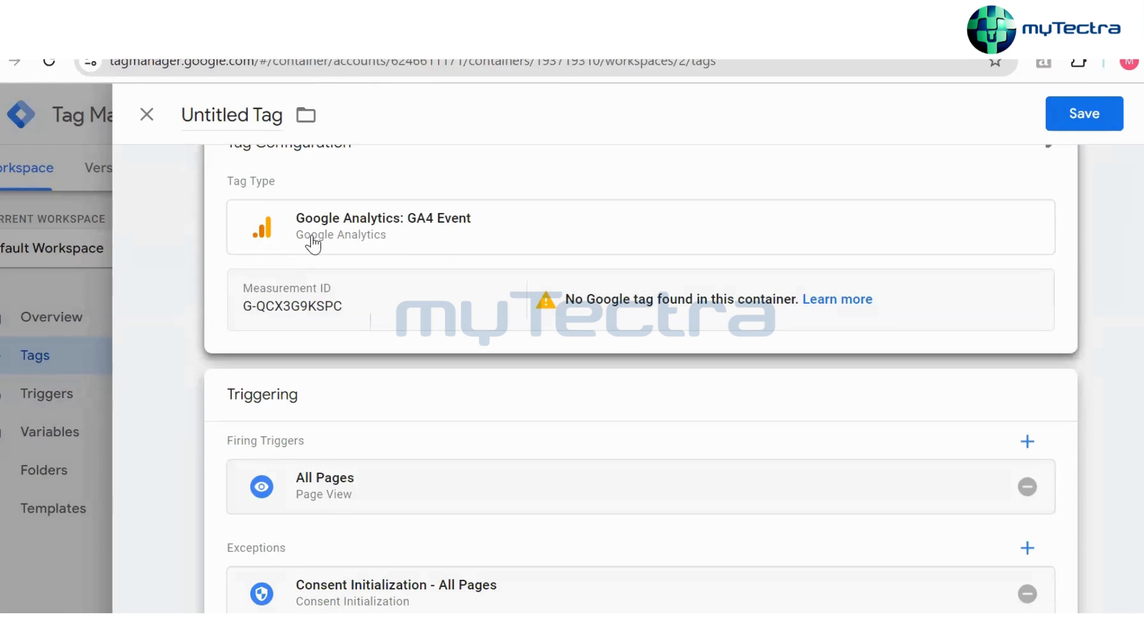
{"action": "scroll", "coordinate": [1118, 556], "scroll_direction": "down", "scroll_amount": 1}
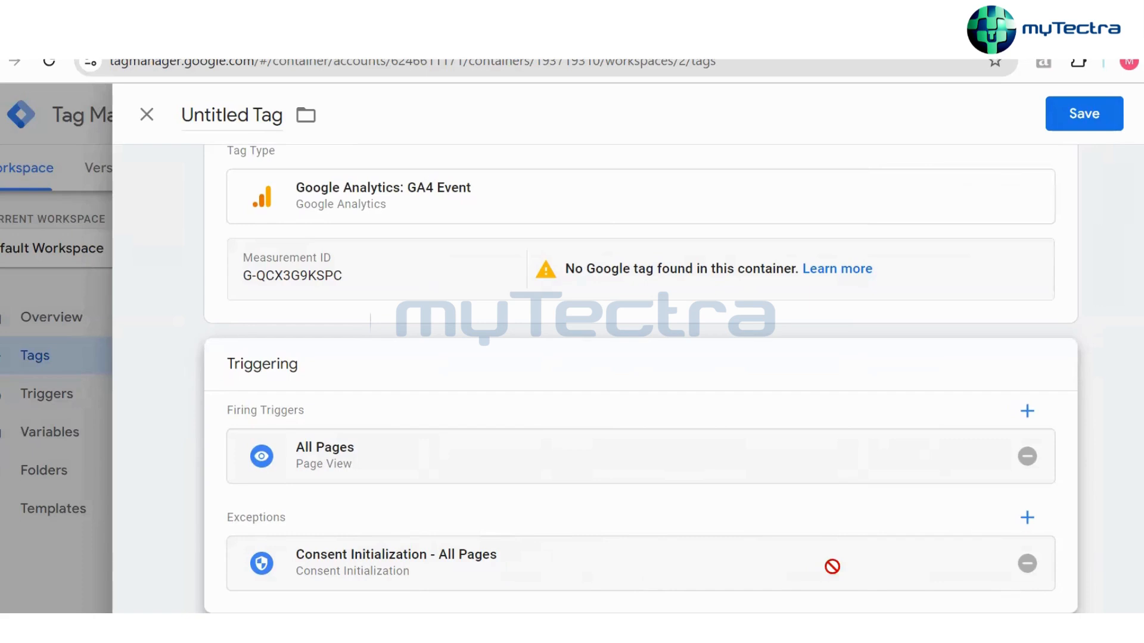
{"action": "left_click", "coordinate": [1026, 564]}
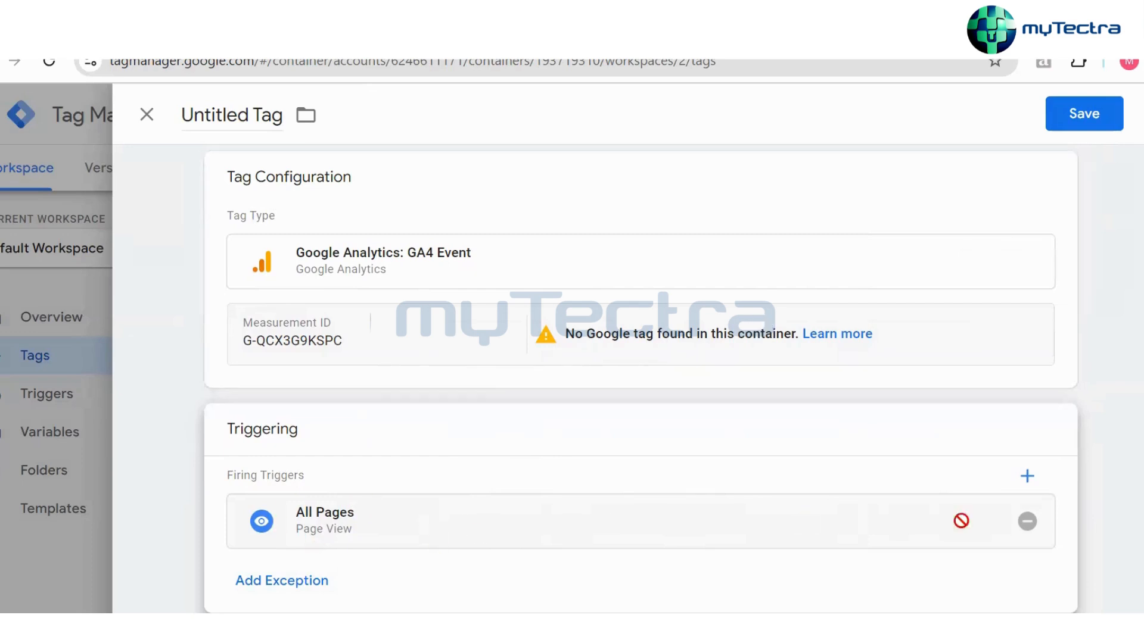
Rename the untitled GA4 Event tag as GA Tag and try to save it
{"action": "scroll", "coordinate": [410, 476], "scroll_direction": "up", "scroll_amount": 1}
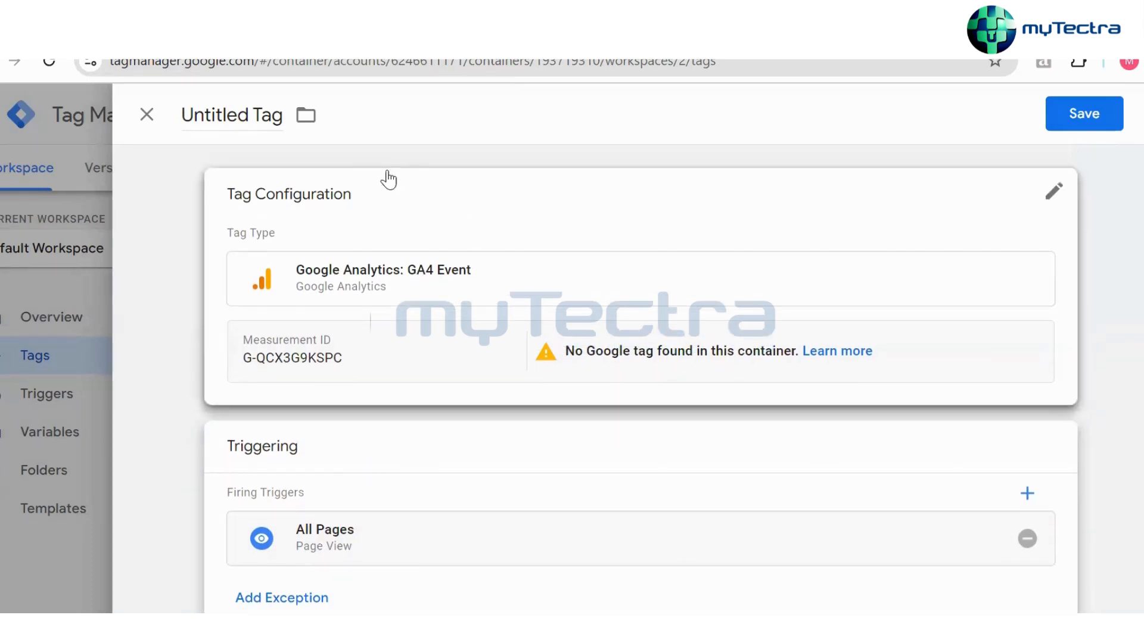
{"action": "left_click", "coordinate": [281, 118]}
{"action": "key", "text": "ctrl+a"}
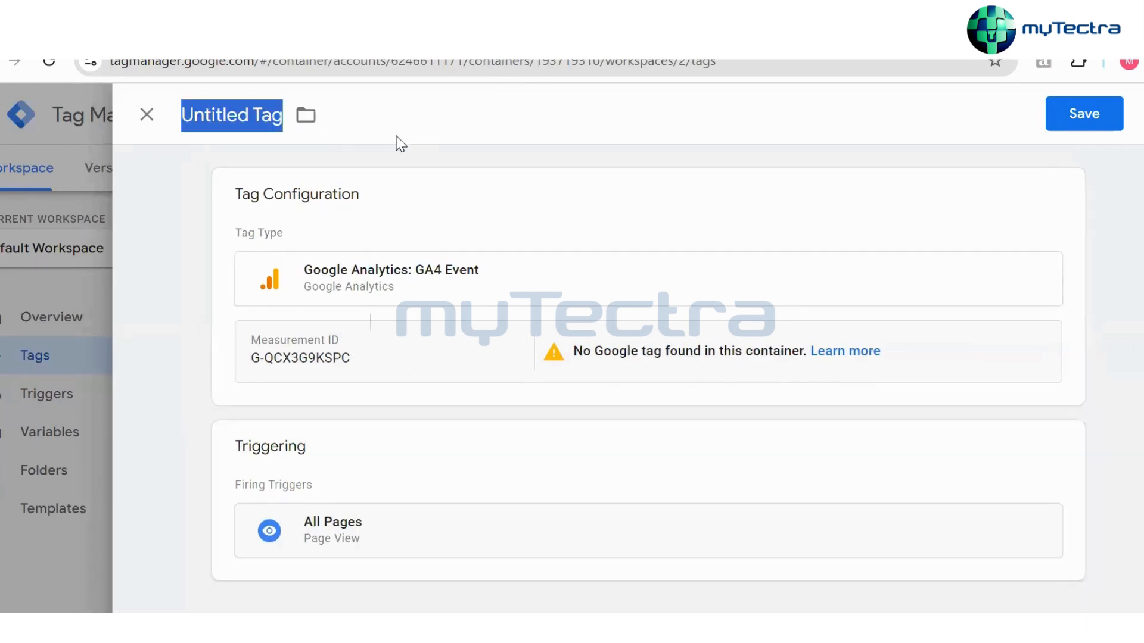
{"action": "type", "text": "GA"}
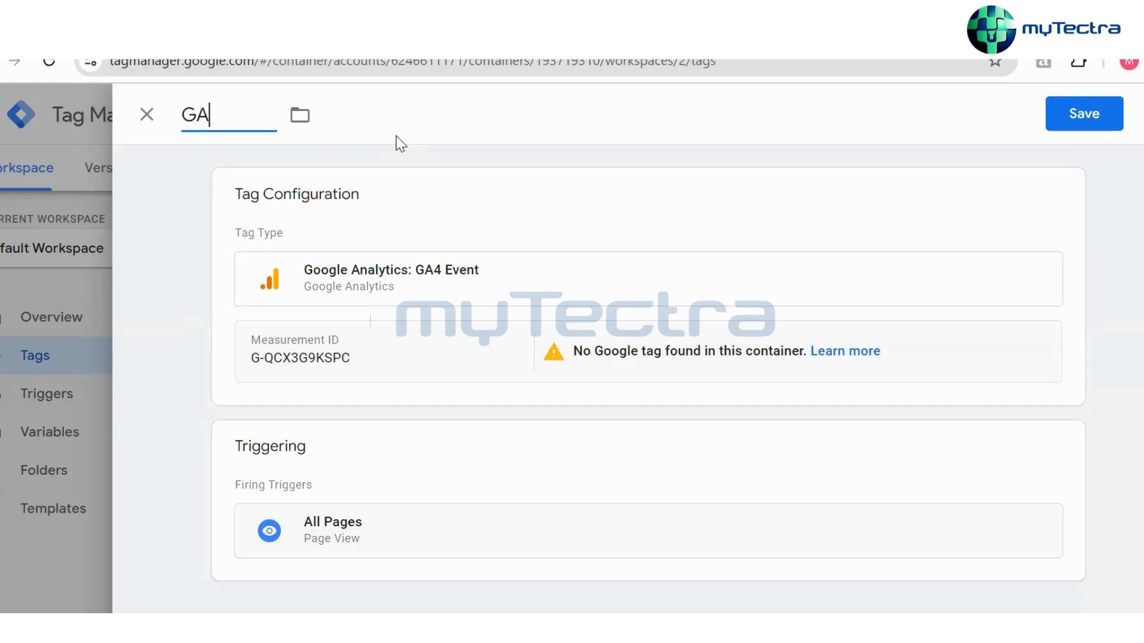
{"action": "type", "text": " Tag"}
{"action": "left_click", "coordinate": [202, 169]}
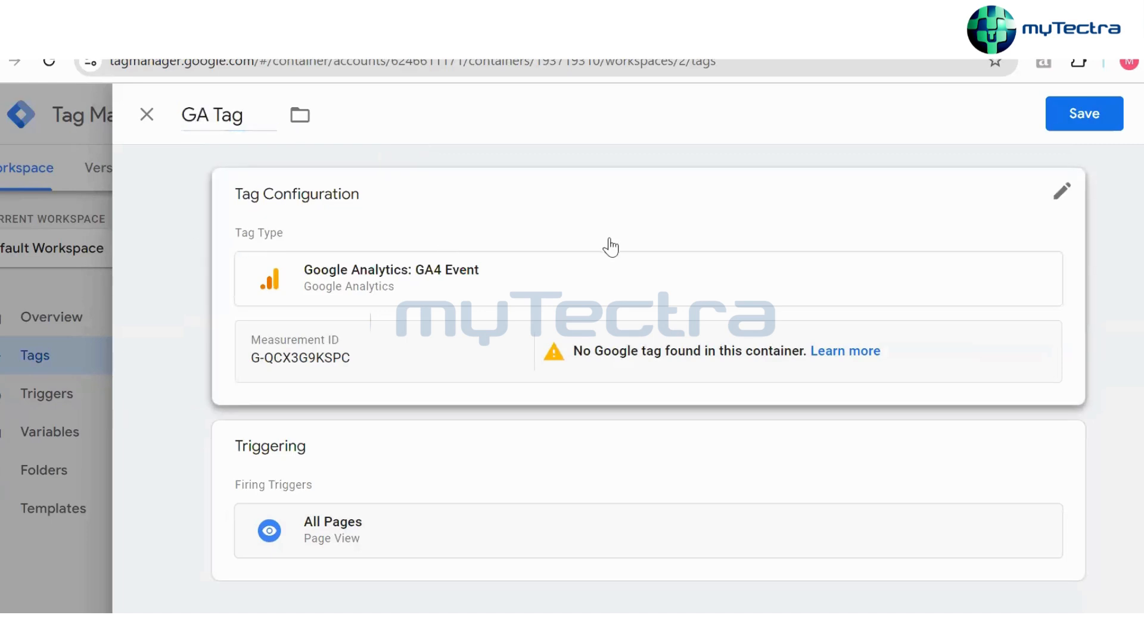
{"action": "left_click", "coordinate": [1081, 117]}
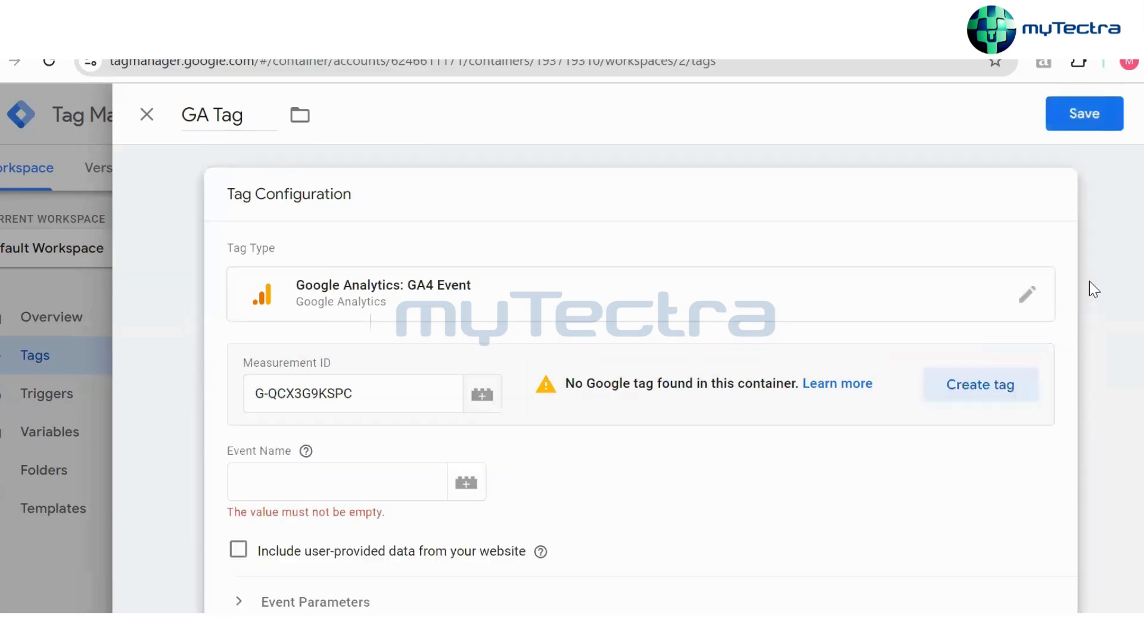
Examine the trigger types offered for a new exception trigger, from Page View to Other, and close the choices without creating one
{"action": "scroll", "coordinate": [986, 429], "scroll_direction": "down", "scroll_amount": 5}
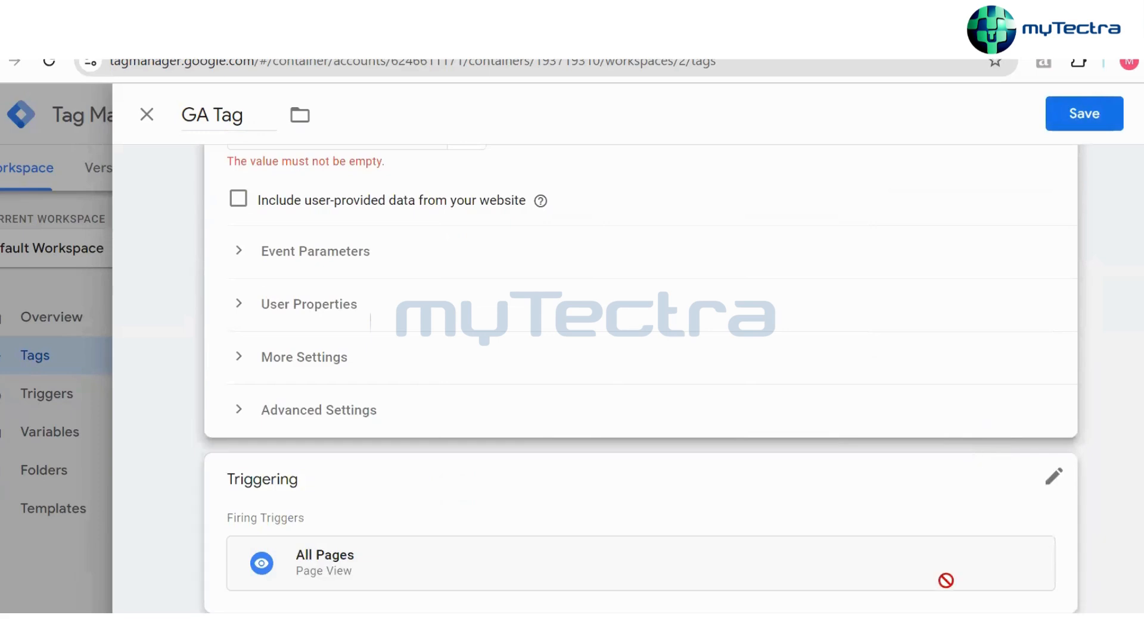
{"action": "left_click", "coordinate": [1060, 477]}
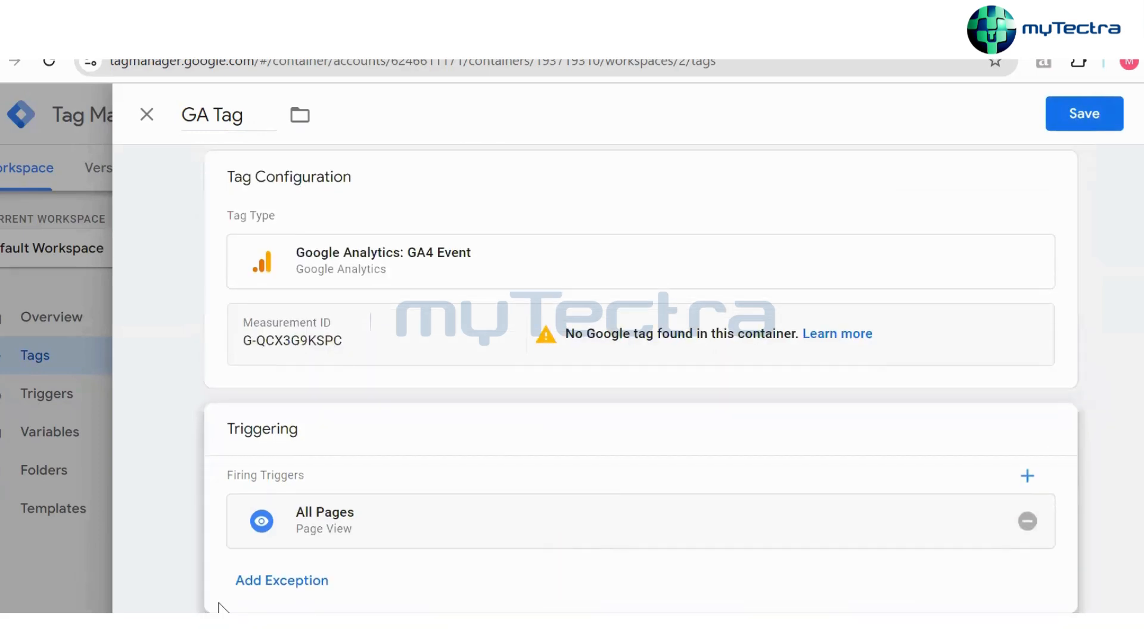
{"action": "left_click", "coordinate": [281, 590]}
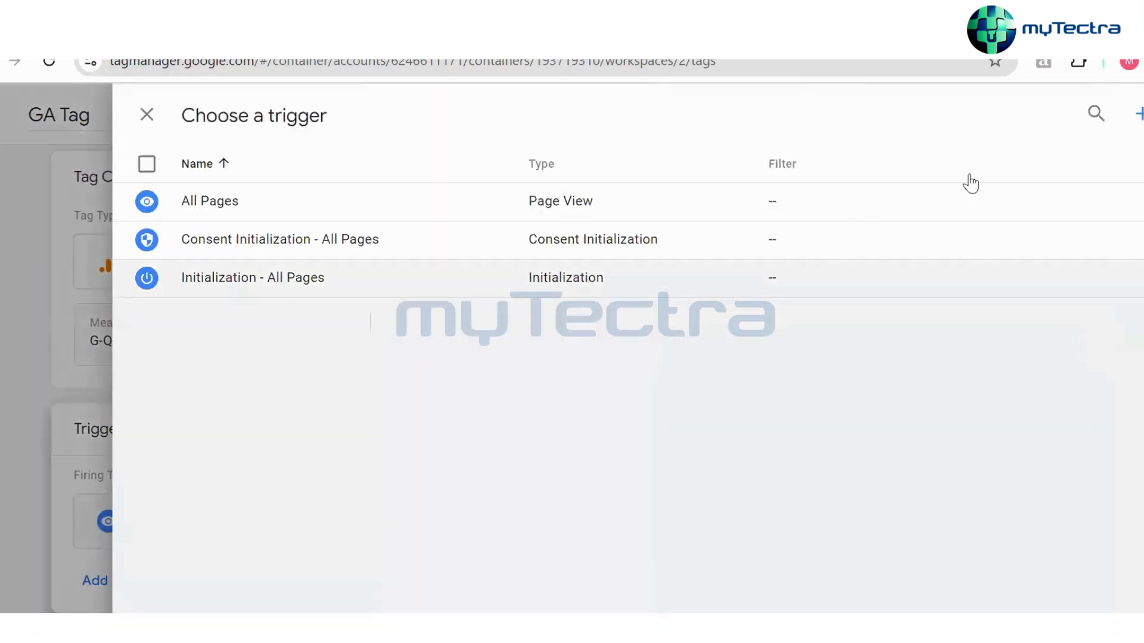
{"action": "left_click", "coordinate": [1138, 114]}
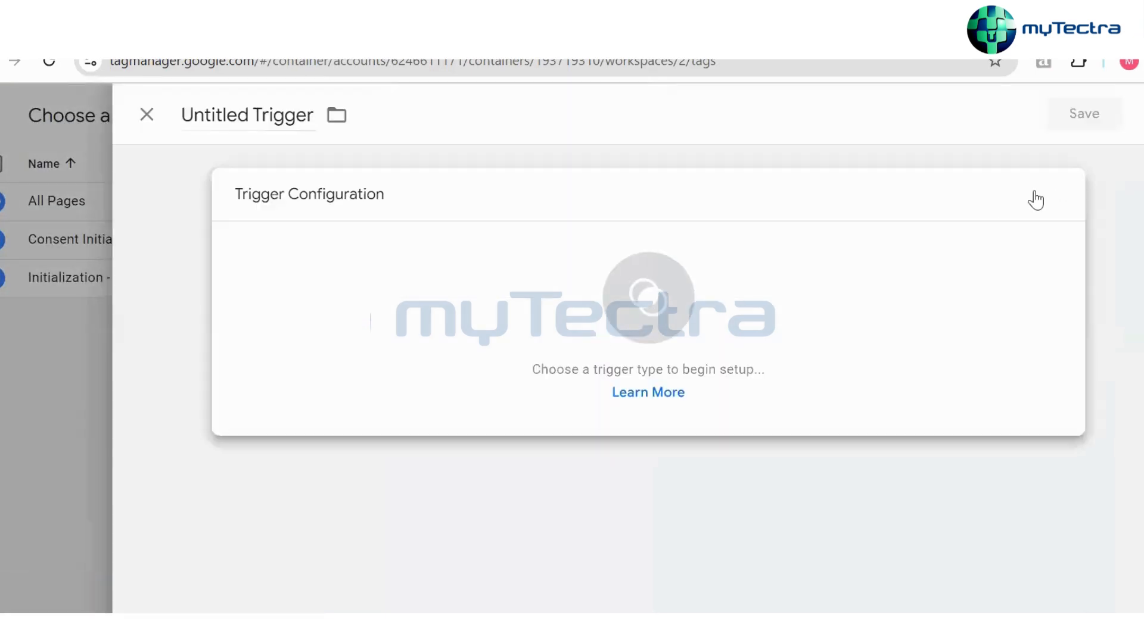
{"action": "left_click", "coordinate": [1036, 201]}
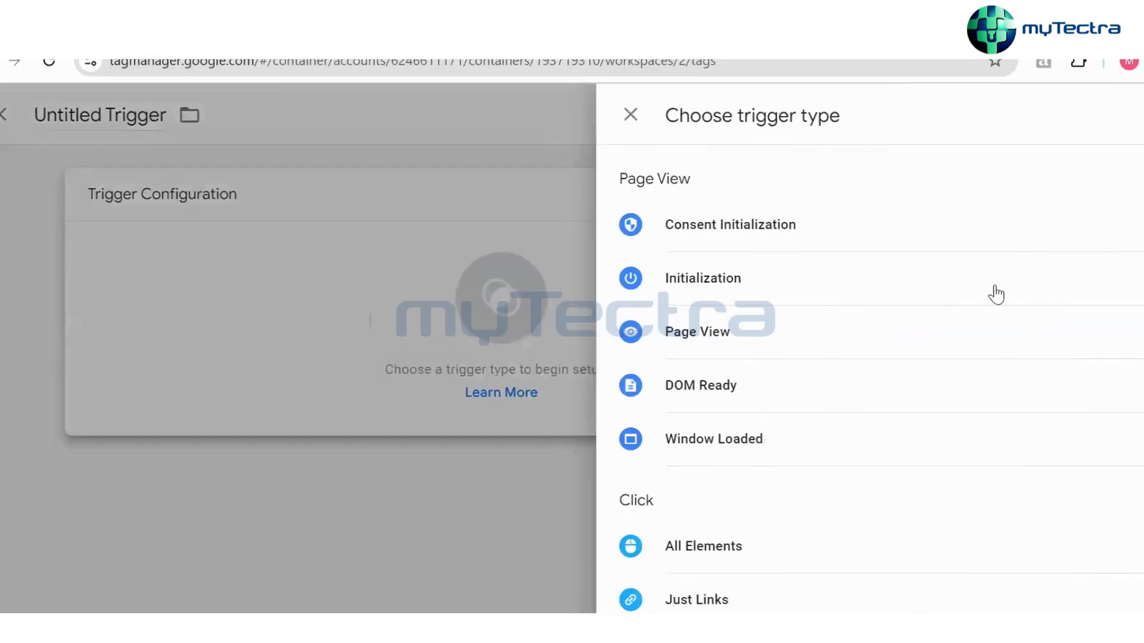
{"action": "scroll", "coordinate": [768, 345], "scroll_direction": "down", "scroll_amount": 4}
{"action": "scroll", "coordinate": [733, 363], "scroll_direction": "down", "scroll_amount": 2}
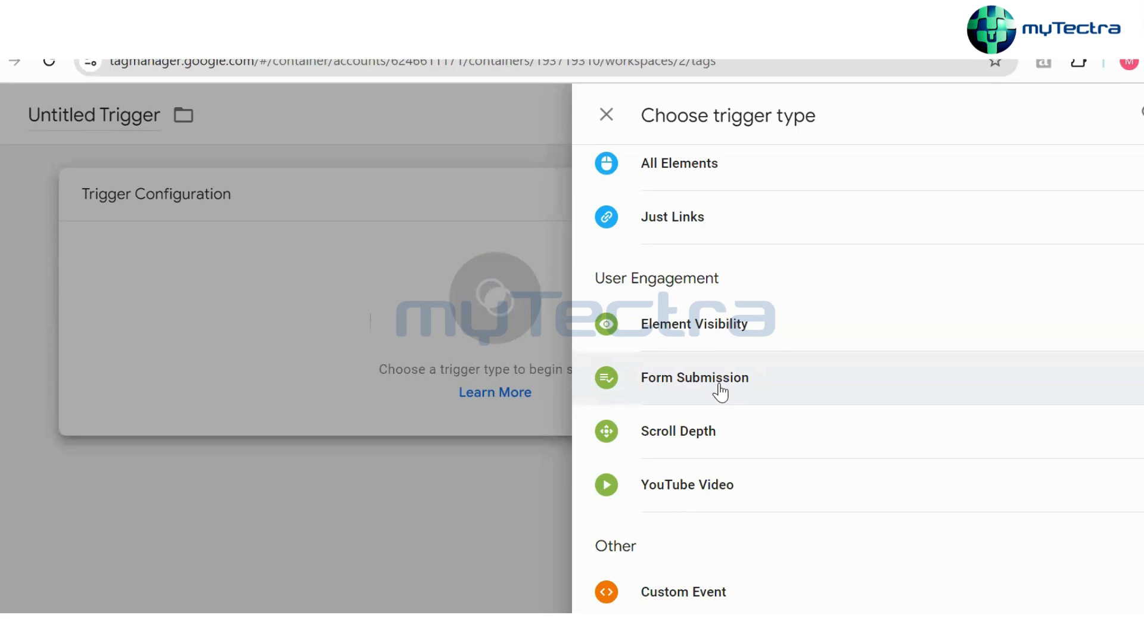
{"action": "scroll", "coordinate": [720, 392], "scroll_direction": "down", "scroll_amount": 3}
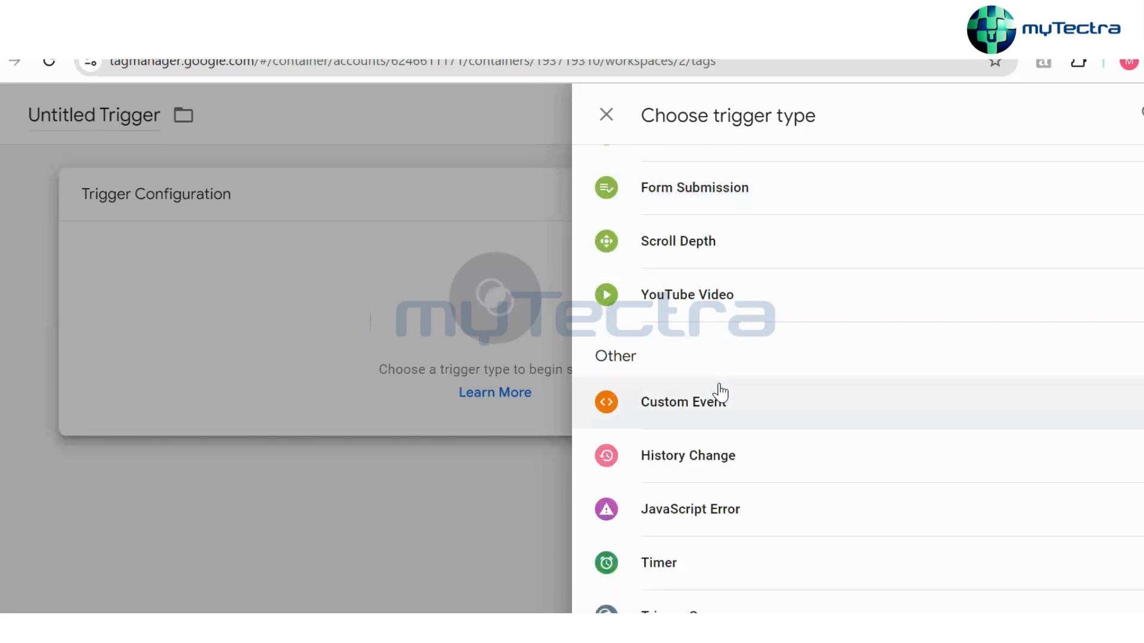
{"action": "scroll", "coordinate": [774, 387], "scroll_direction": "up", "scroll_amount": 10}
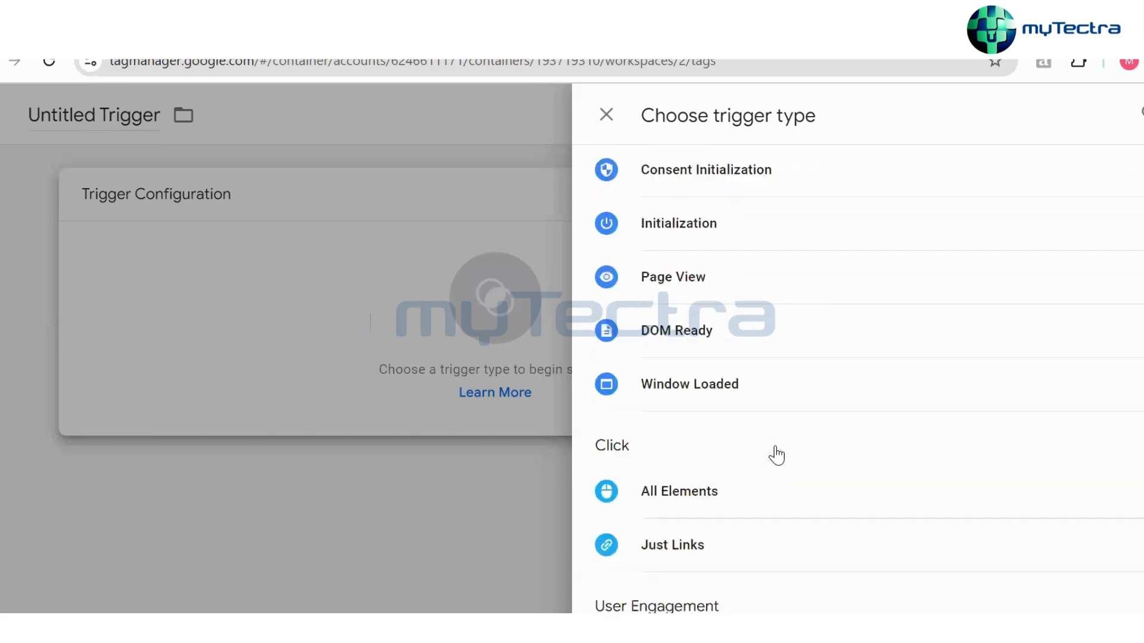
{"action": "left_click", "coordinate": [605, 115]}
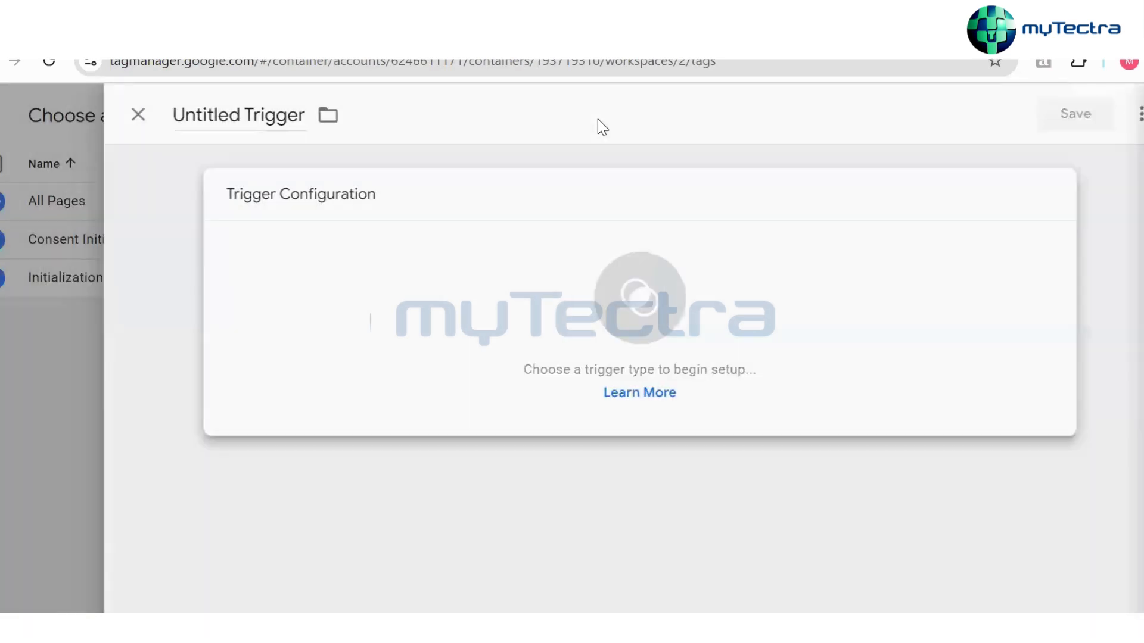
{"action": "left_click", "coordinate": [146, 122]}
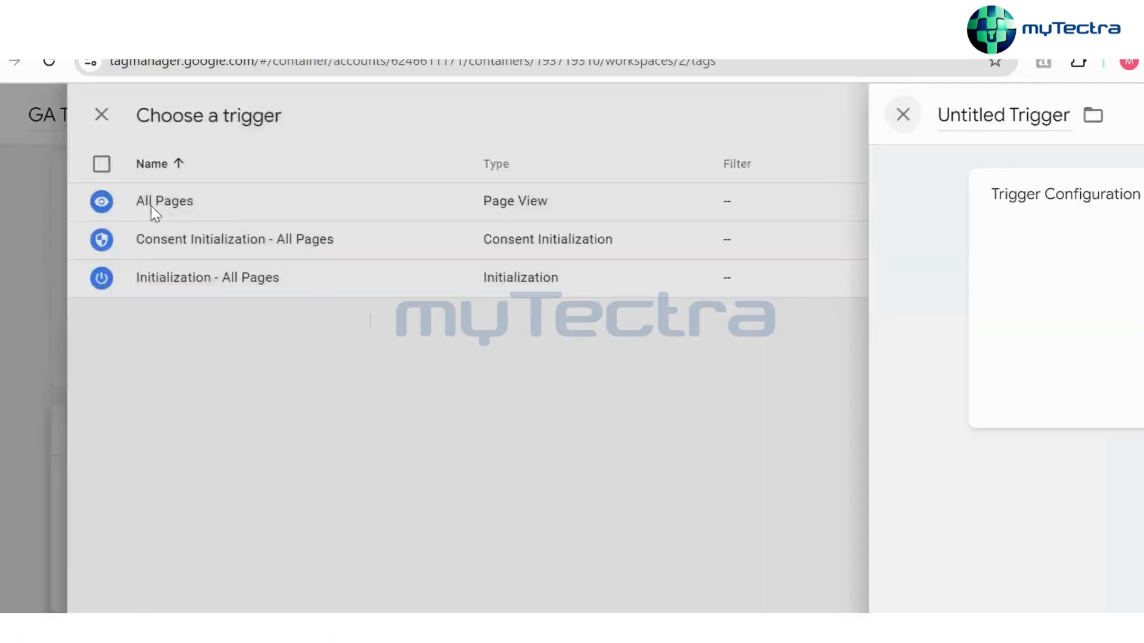
{"action": "left_click", "coordinate": [148, 123]}
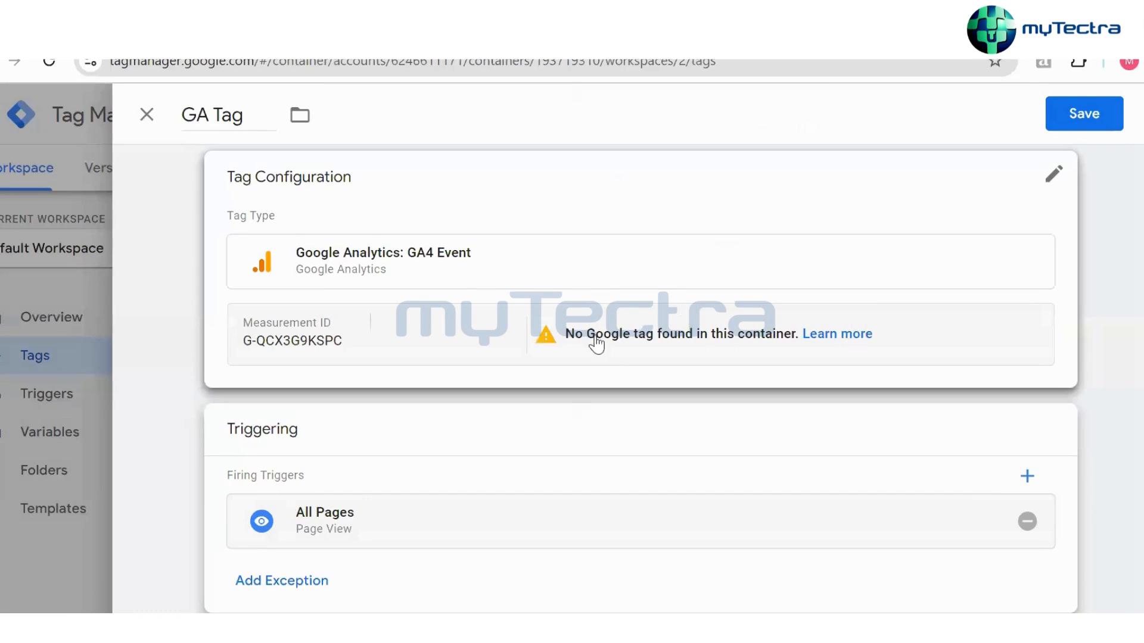
Review the GA Tag's configuration fields, optional settings sections and firing trigger
{"action": "left_click", "coordinate": [984, 347]}
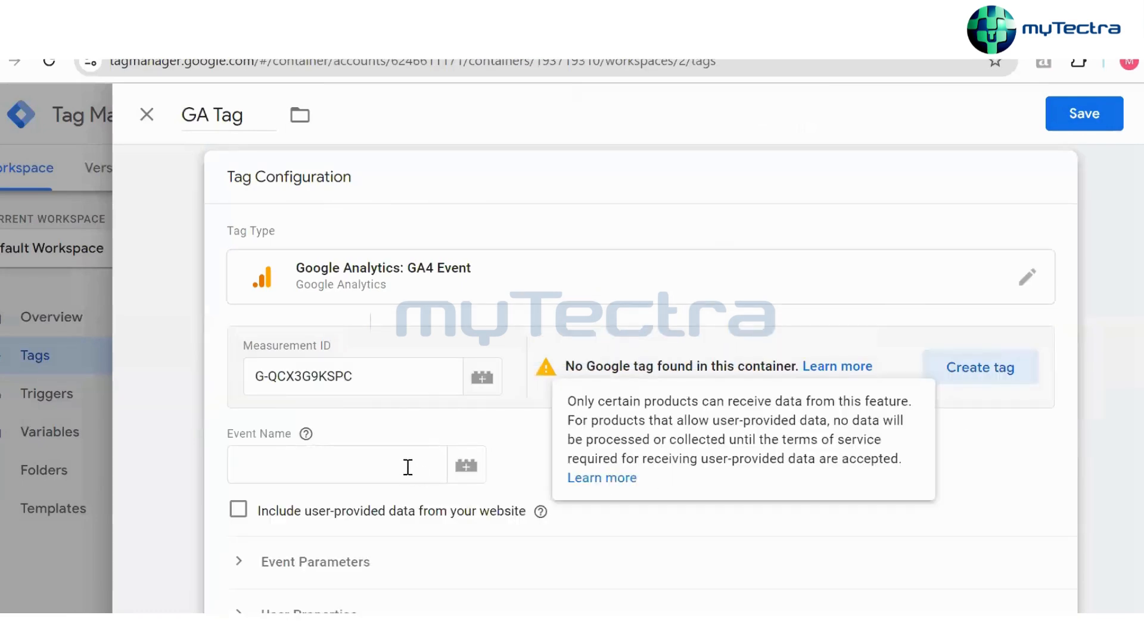
{"action": "scroll", "coordinate": [646, 480], "scroll_direction": "down", "scroll_amount": 5}
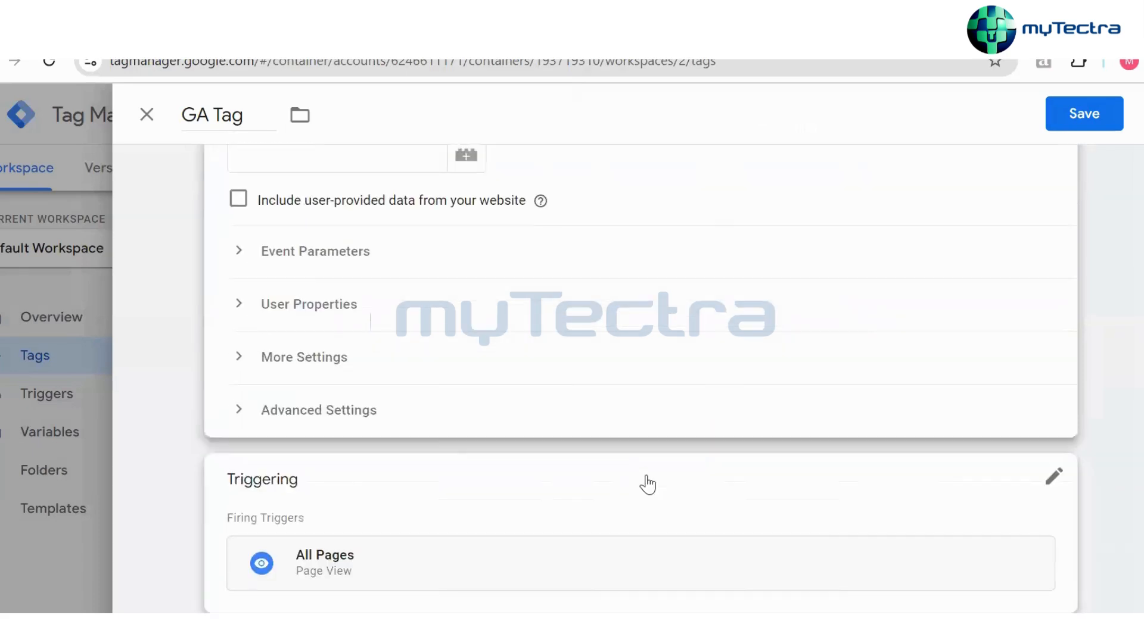
{"action": "scroll", "coordinate": [647, 477], "scroll_direction": "up", "scroll_amount": 5}
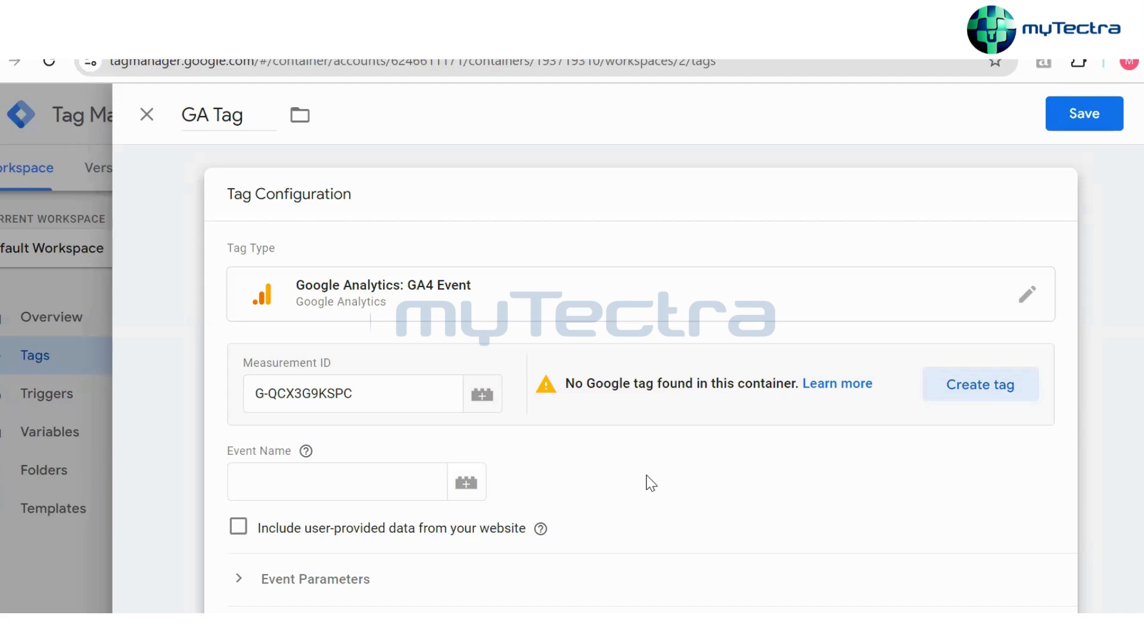
{"action": "scroll", "coordinate": [651, 482], "scroll_direction": "down", "scroll_amount": 5}
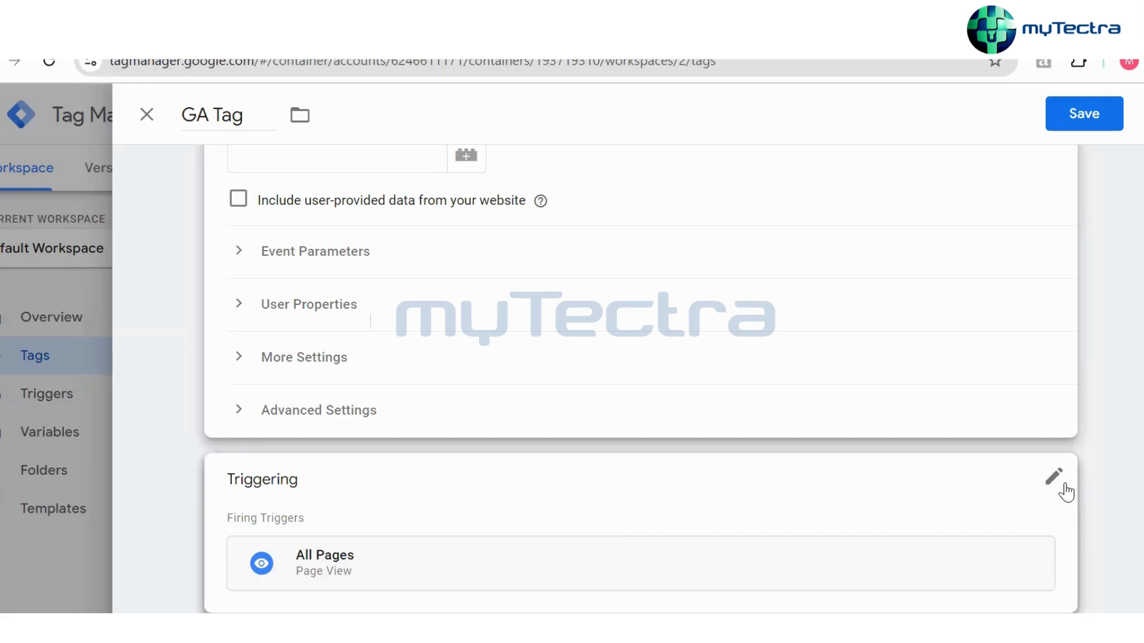
{"action": "scroll", "coordinate": [906, 498], "scroll_direction": "up", "scroll_amount": 5}
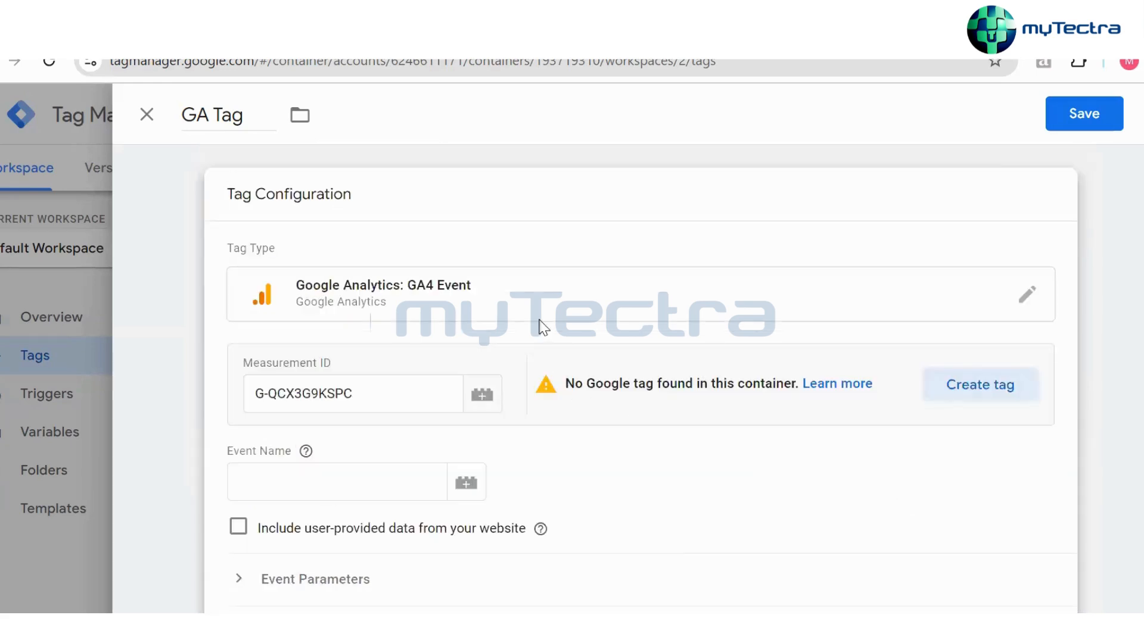
{"action": "left_click", "coordinate": [1104, 117]}
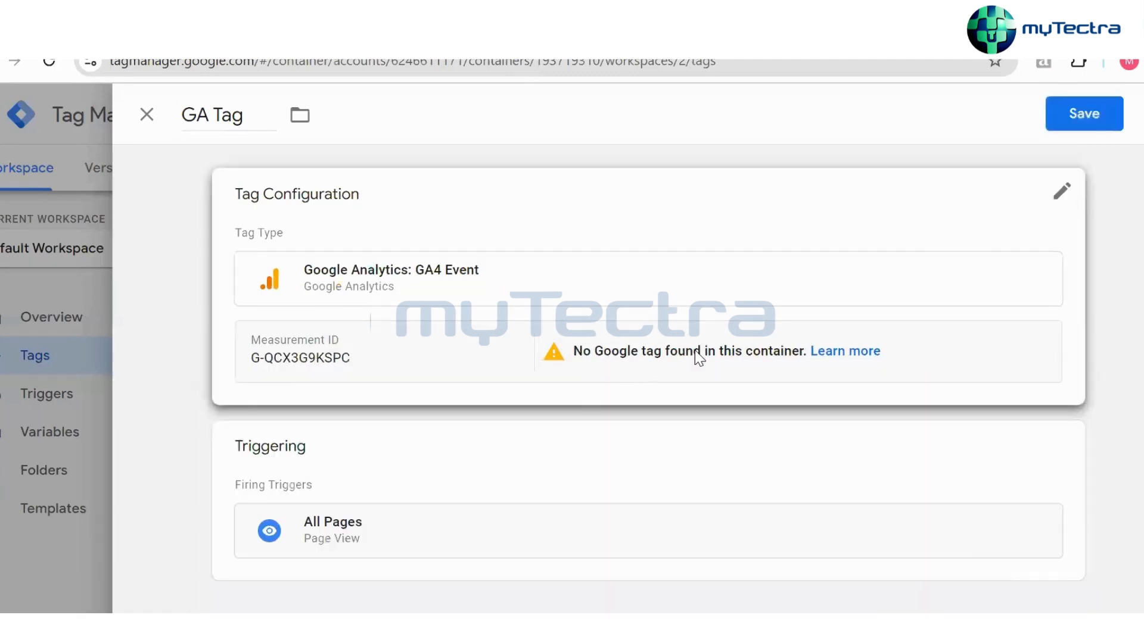
Inspect the Event Name field's requirement and the remaining settings of the GA4 Event configuration
{"action": "left_click", "coordinate": [699, 358]}
{"action": "left_click", "coordinate": [401, 492]}
{"action": "left_click", "coordinate": [563, 477]}
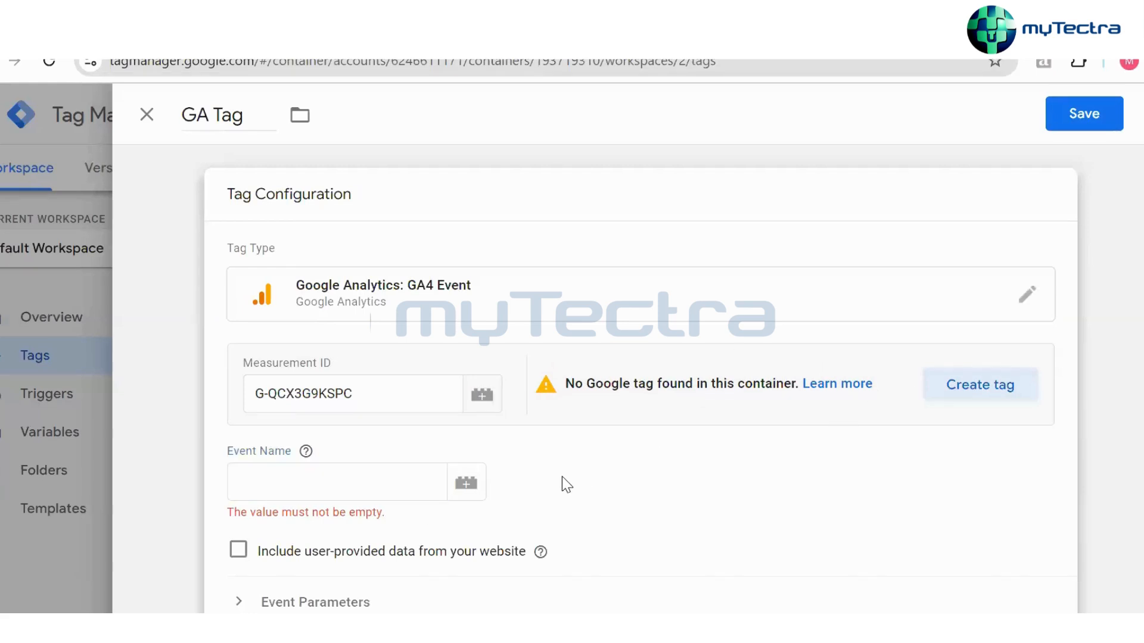
{"action": "scroll", "coordinate": [566, 480], "scroll_direction": "down", "scroll_amount": 3}
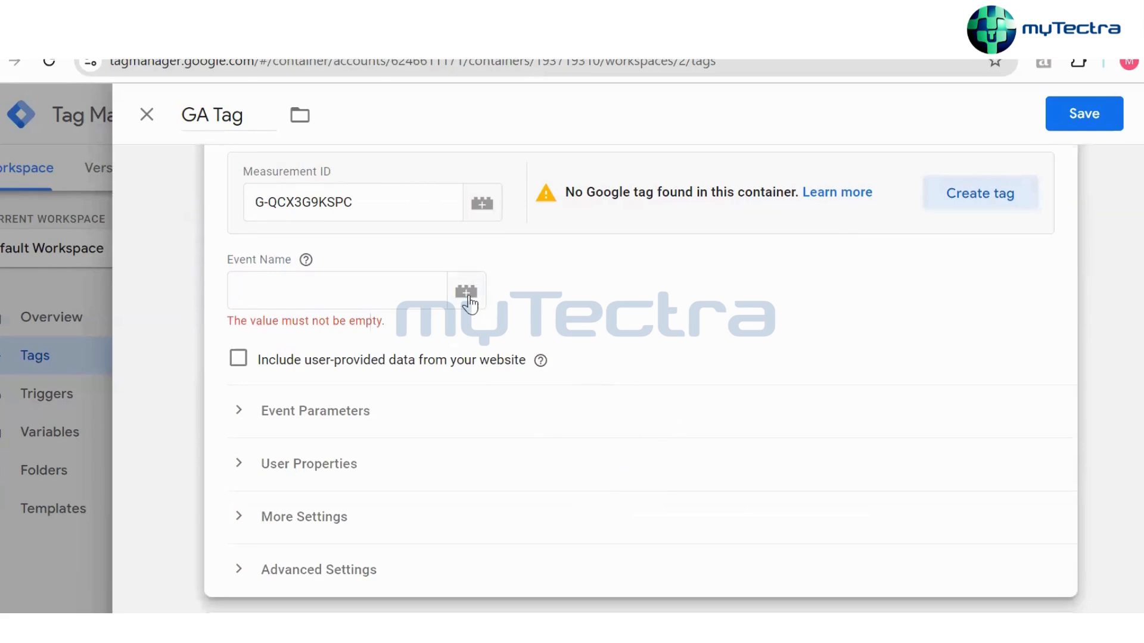
{"action": "left_click", "coordinate": [380, 294]}
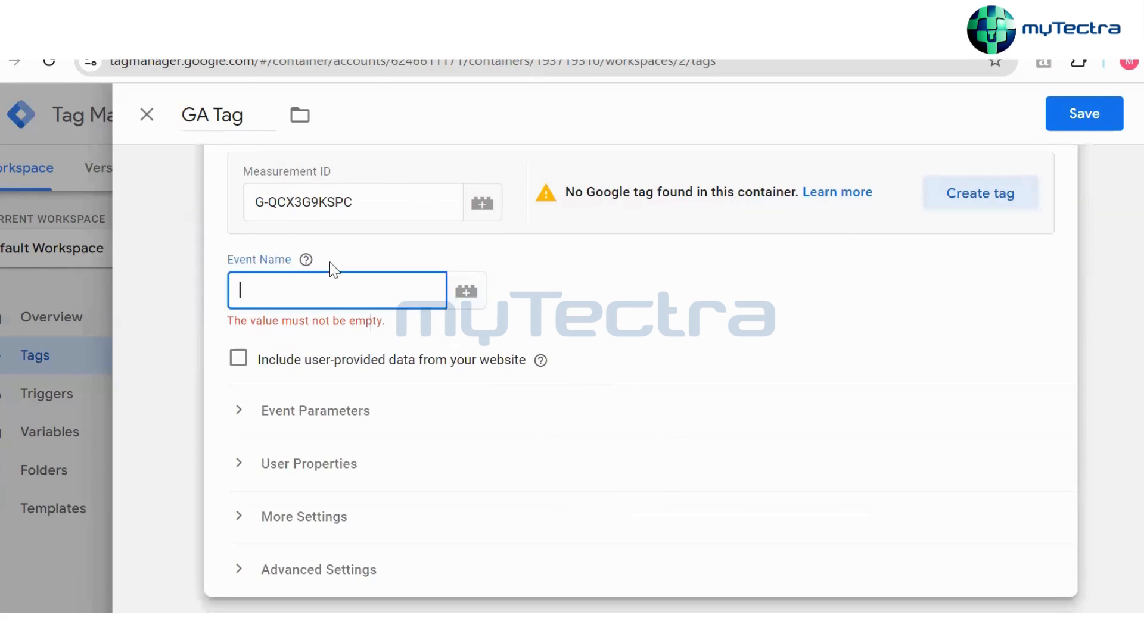
{"action": "left_click", "coordinate": [294, 283]}
{"action": "left_click", "coordinate": [572, 289]}
{"action": "scroll", "coordinate": [620, 312], "scroll_direction": "up", "scroll_amount": 3}
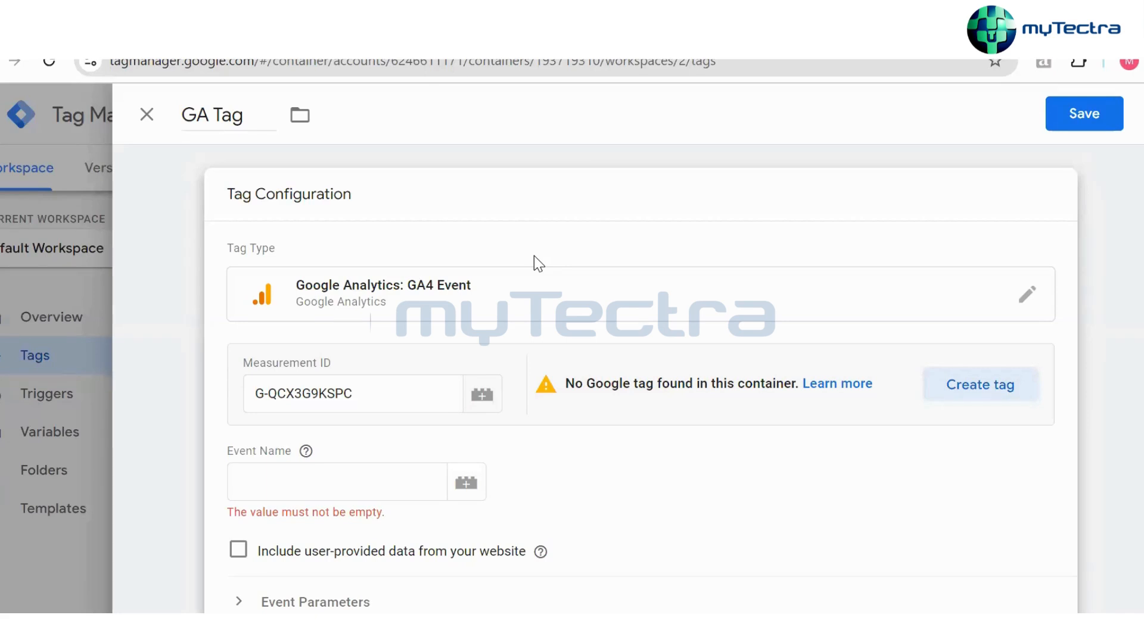
{"action": "scroll", "coordinate": [672, 289], "scroll_direction": "down", "scroll_amount": 6}
{"action": "scroll", "coordinate": [679, 337], "scroll_direction": "up", "scroll_amount": 3}
{"action": "scroll", "coordinate": [715, 351], "scroll_direction": "up", "scroll_amount": 3}
{"action": "scroll", "coordinate": [795, 370], "scroll_direction": "down", "scroll_amount": 3}
{"action": "scroll", "coordinate": [795, 370], "scroll_direction": "down", "scroll_amount": 3}
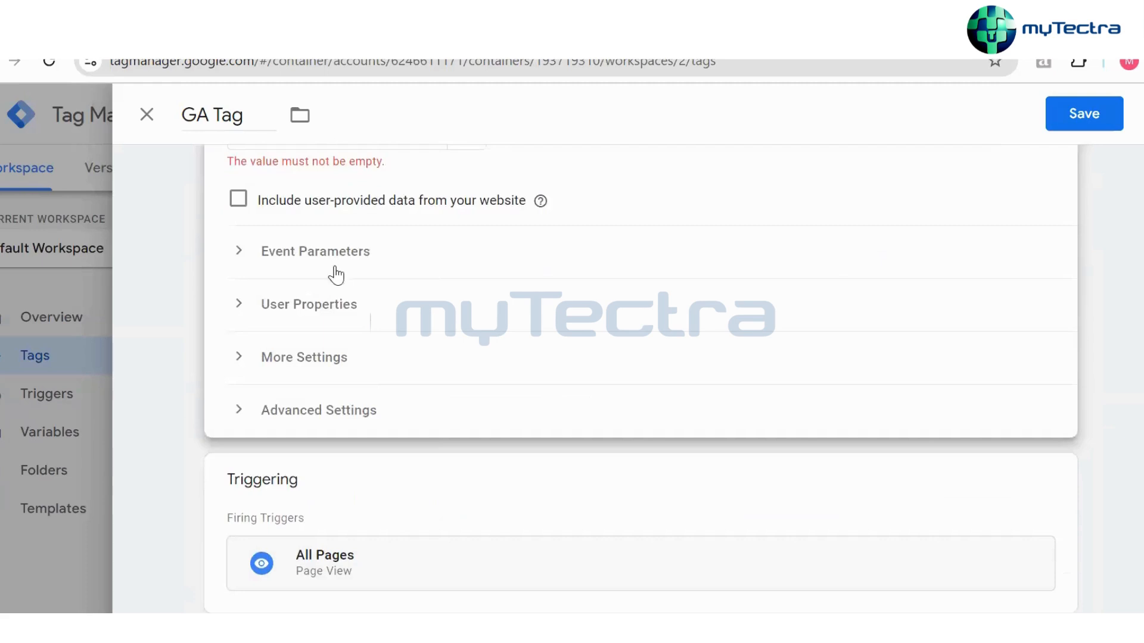
{"action": "scroll", "coordinate": [285, 232], "scroll_direction": "up", "scroll_amount": 3}
Set the event name of the GA4 Event tag to Test
{"action": "left_click", "coordinate": [322, 319]}
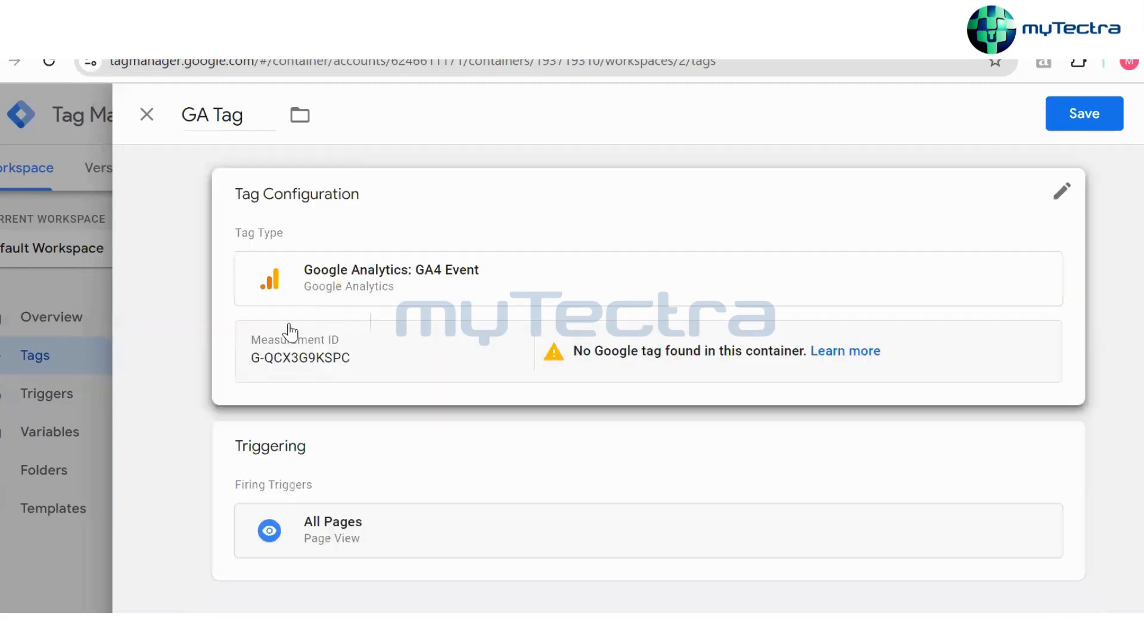
{"action": "left_click", "coordinate": [573, 375]}
{"action": "left_click", "coordinate": [375, 480]}
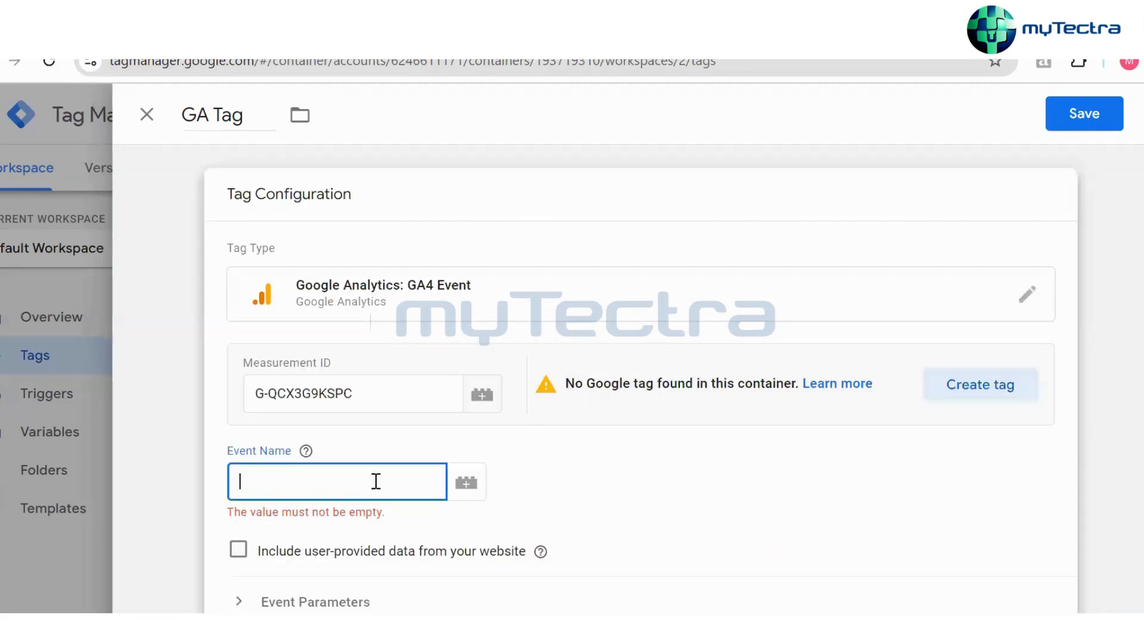
{"action": "left_click", "coordinate": [308, 480]}
{"action": "type", "text": "Te"}
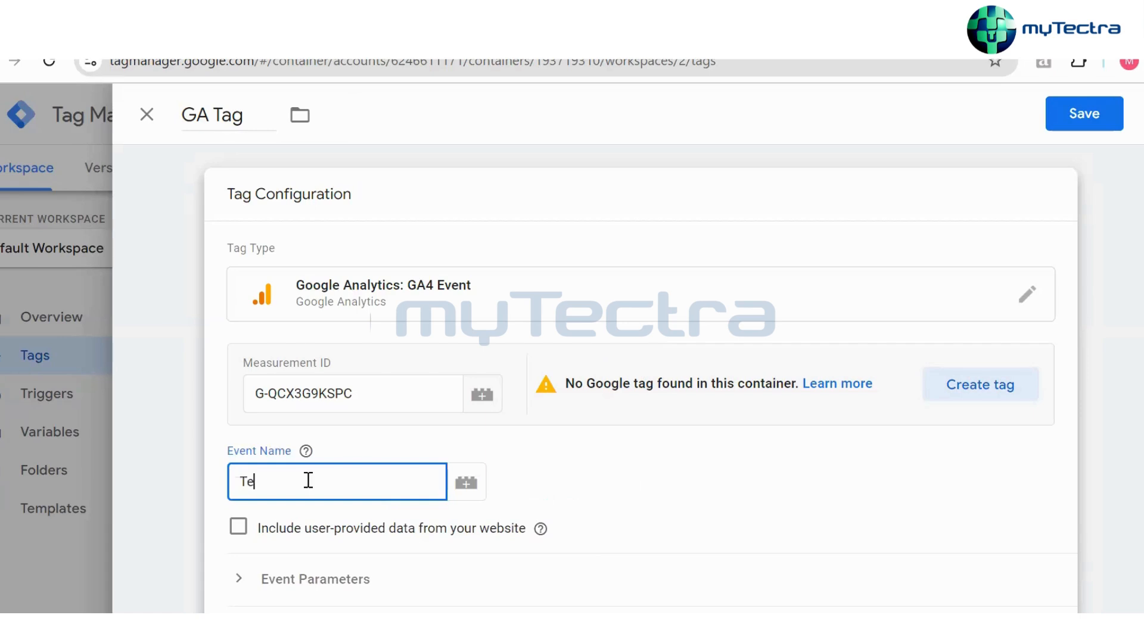
{"action": "type", "text": "st"}
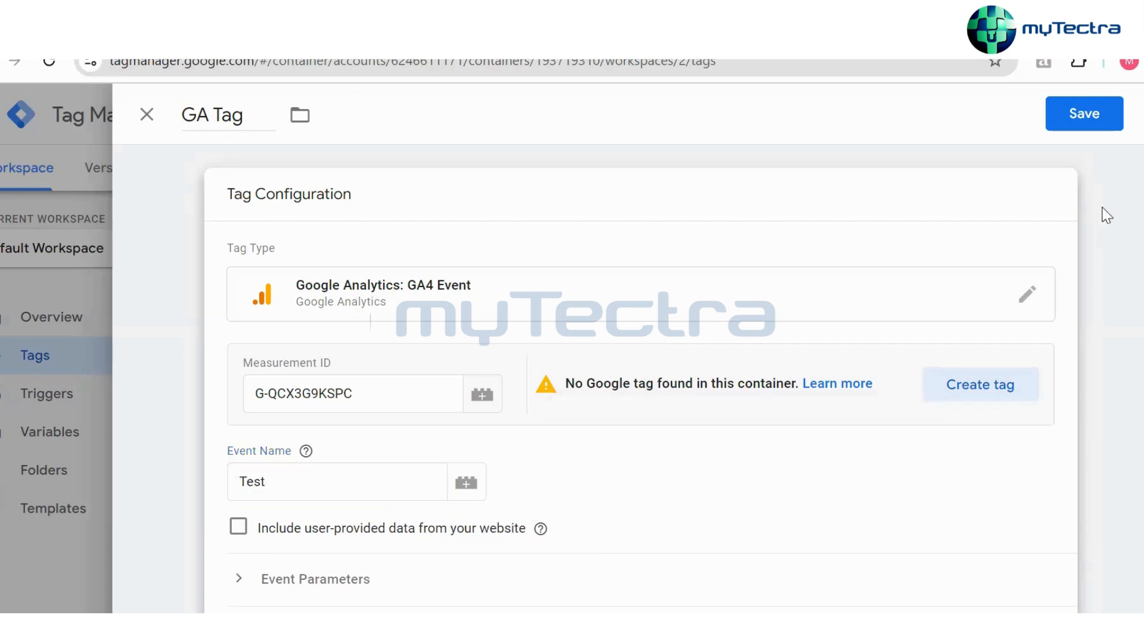
Save the GA Tag with its new event name, and open the Google Tag to check its configuration and trigger
{"action": "left_click", "coordinate": [1086, 125]}
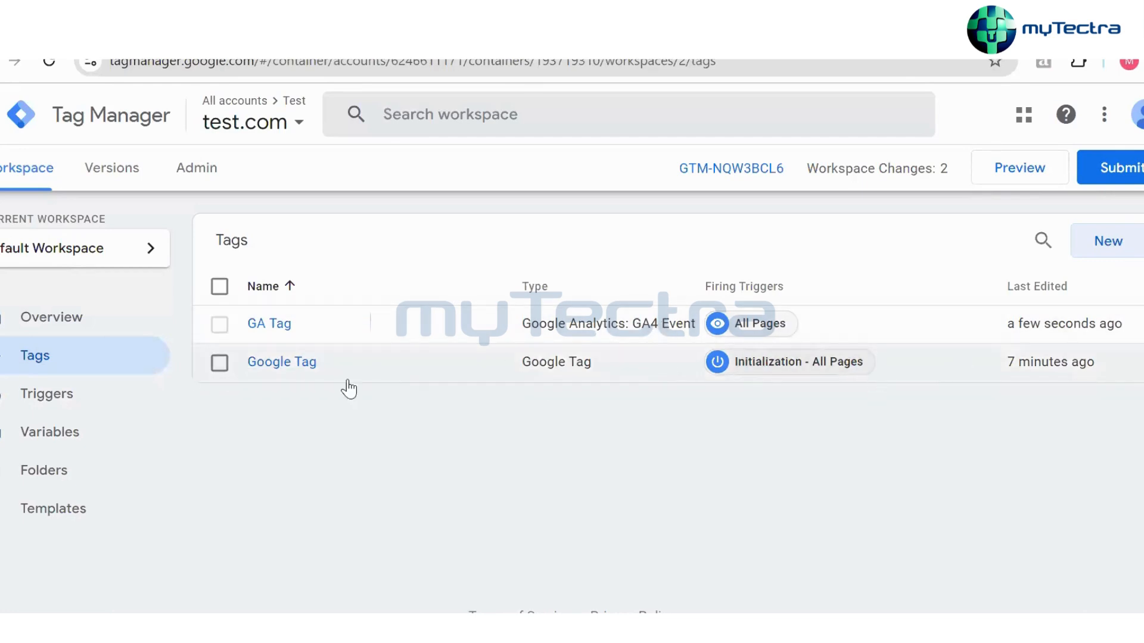
{"action": "left_click", "coordinate": [291, 365]}
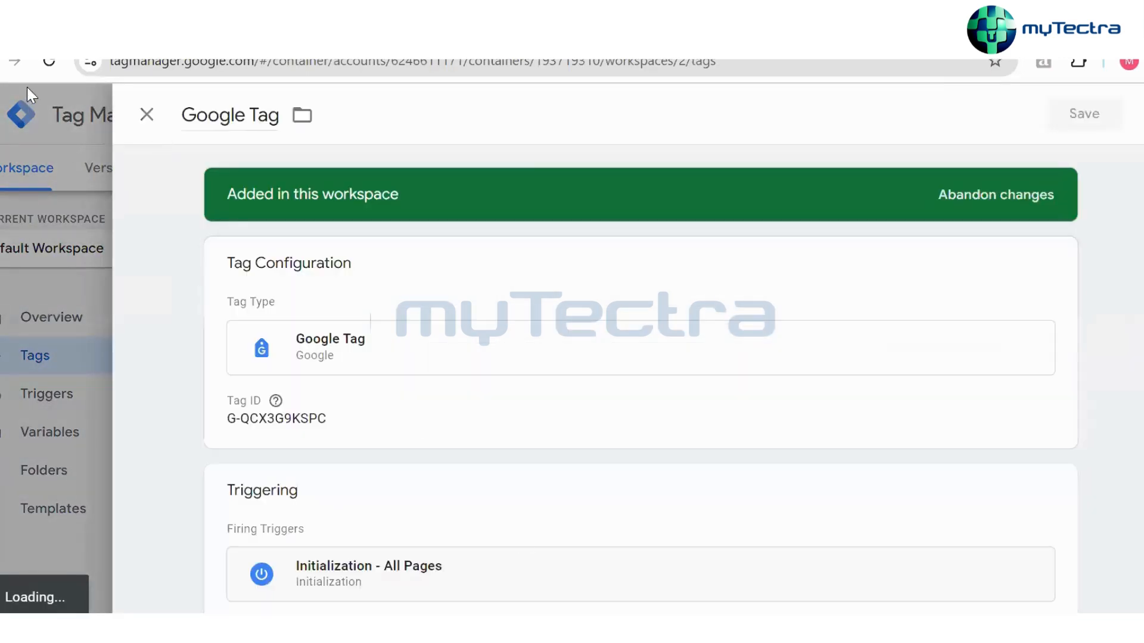
{"action": "left_click", "coordinate": [146, 113]}
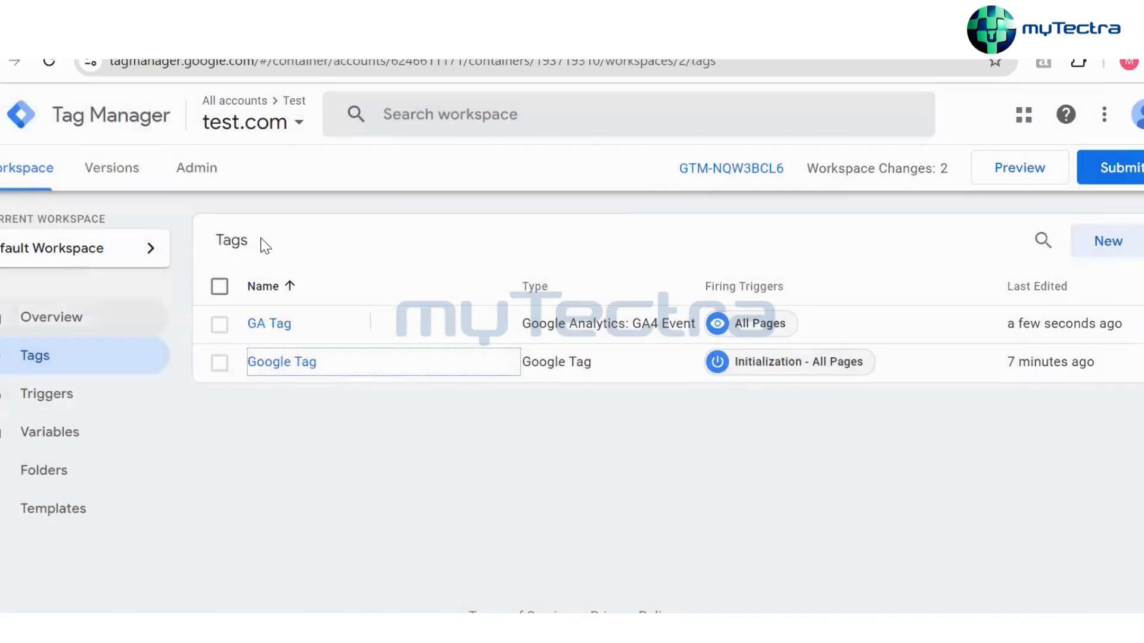
Check the pending workspace changes and review the container's installation snippets for the page head and body
{"action": "left_click_drag", "start_coordinate": [807, 169], "coordinate": [917, 172]}
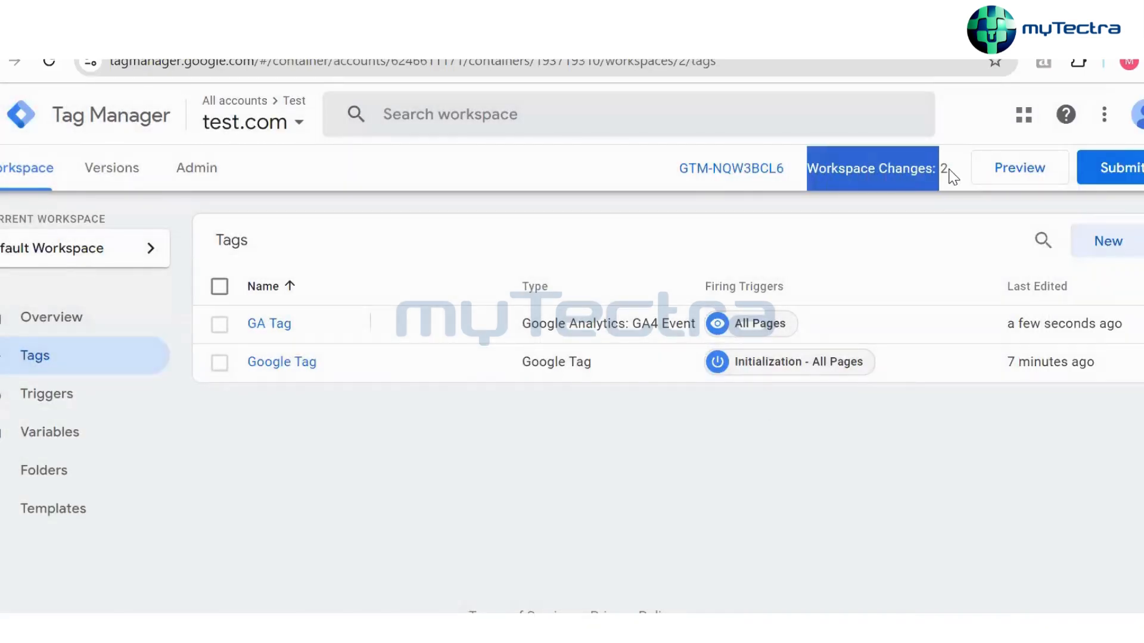
{"action": "left_click", "coordinate": [863, 489]}
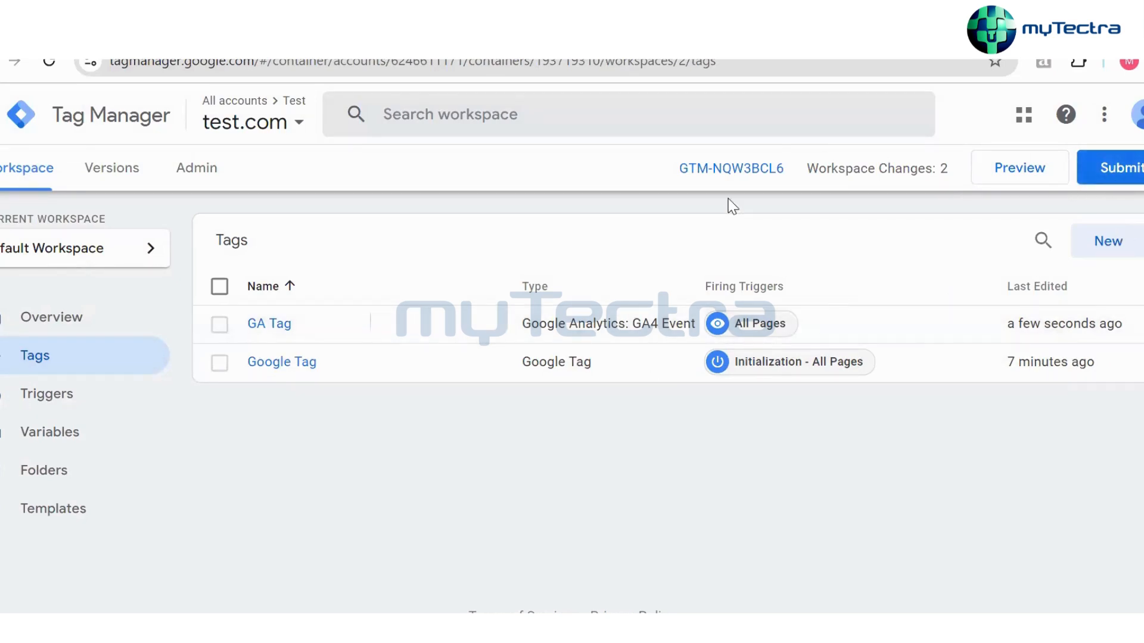
{"action": "left_click", "coordinate": [724, 173]}
{"action": "left_click_drag", "start_coordinate": [580, 414], "coordinate": [184, 325]}
{"action": "left_click_drag", "start_coordinate": [596, 544], "coordinate": [159, 480]}
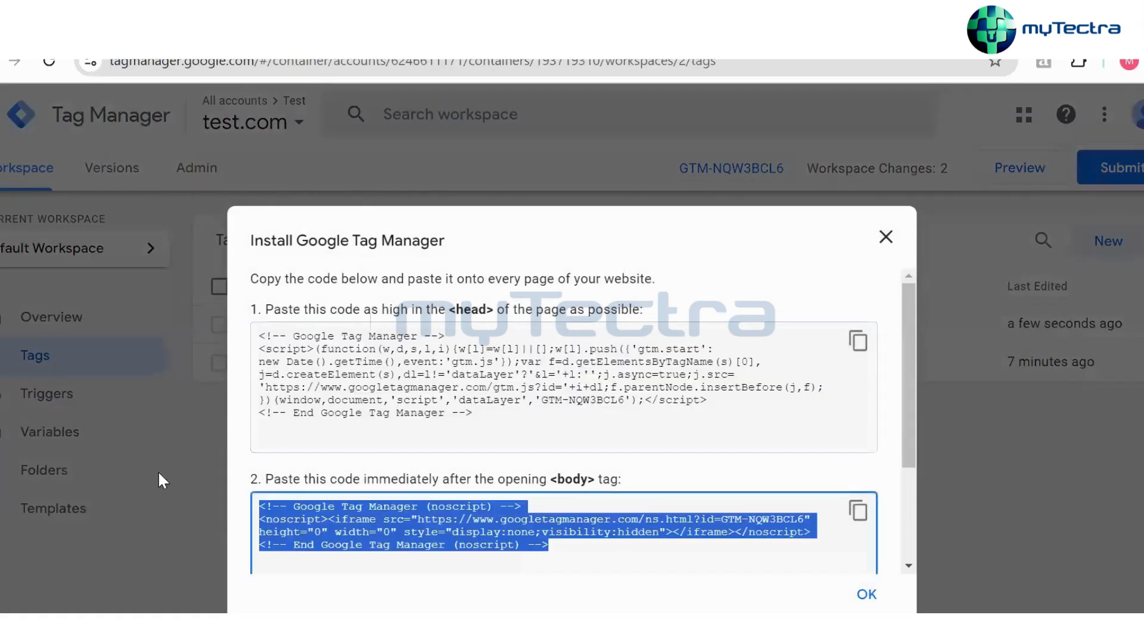
{"action": "left_click", "coordinate": [644, 426]}
{"action": "left_click", "coordinate": [886, 237]}
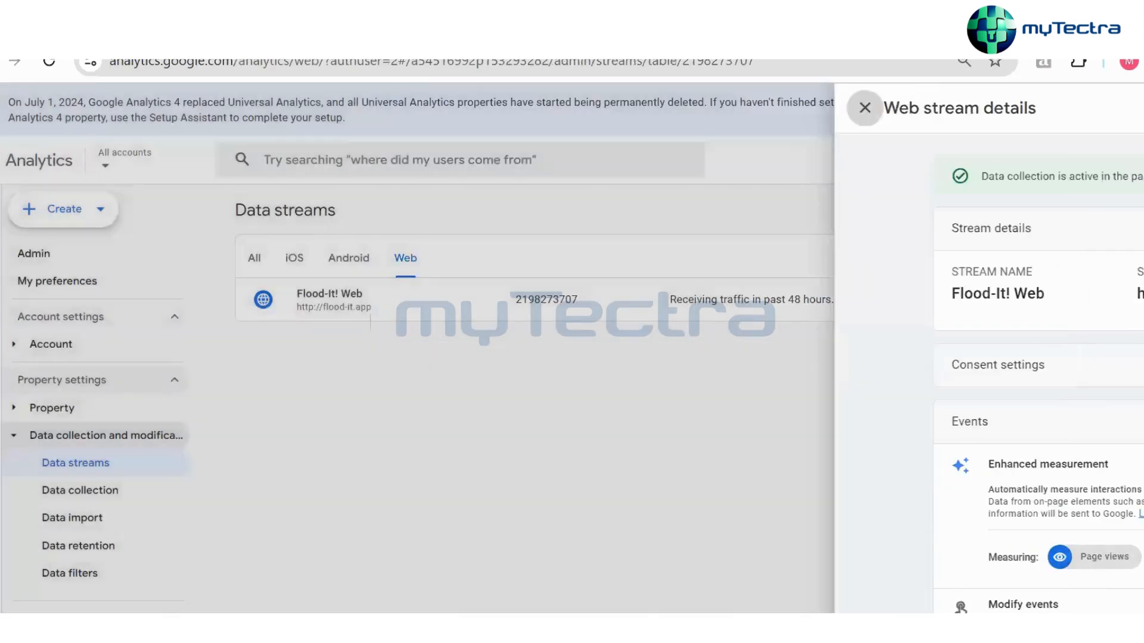
Switch to Google Analytics, close the web stream details and open the Realtime report
{"action": "left_click", "coordinate": [864, 108]}
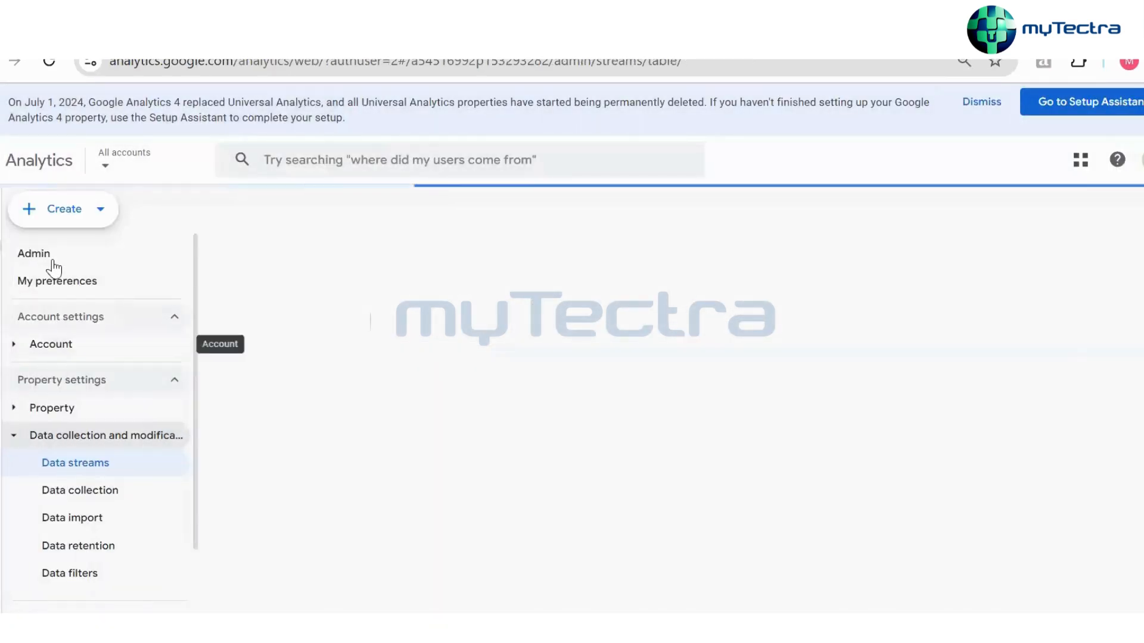
{"action": "left_click", "coordinate": [27, 248]}
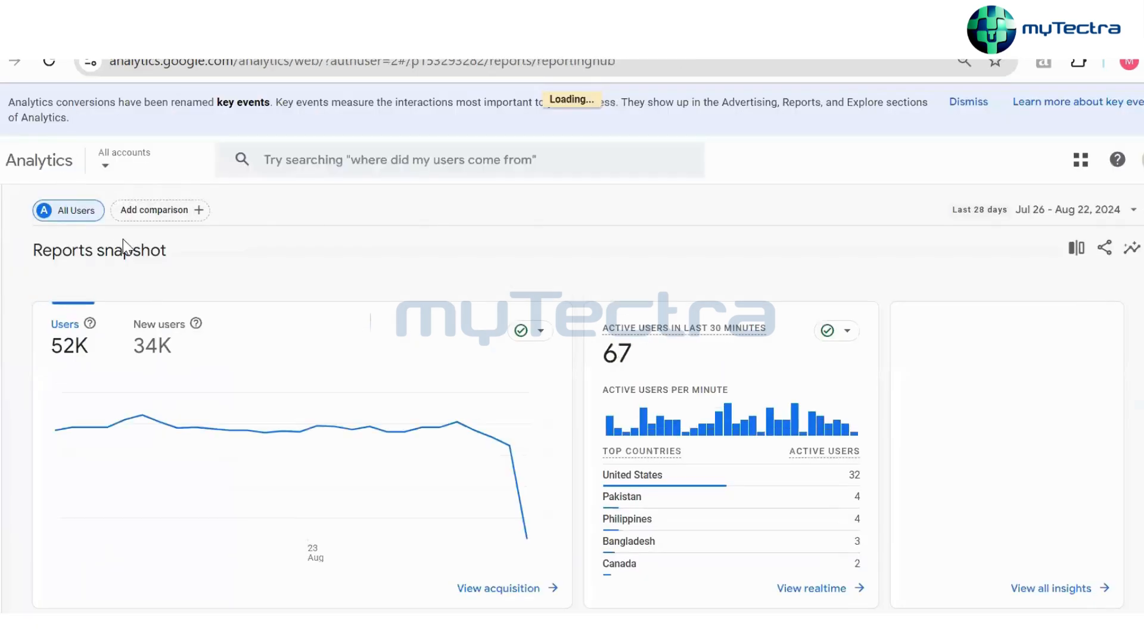
{"action": "left_click", "coordinate": [24, 235]}
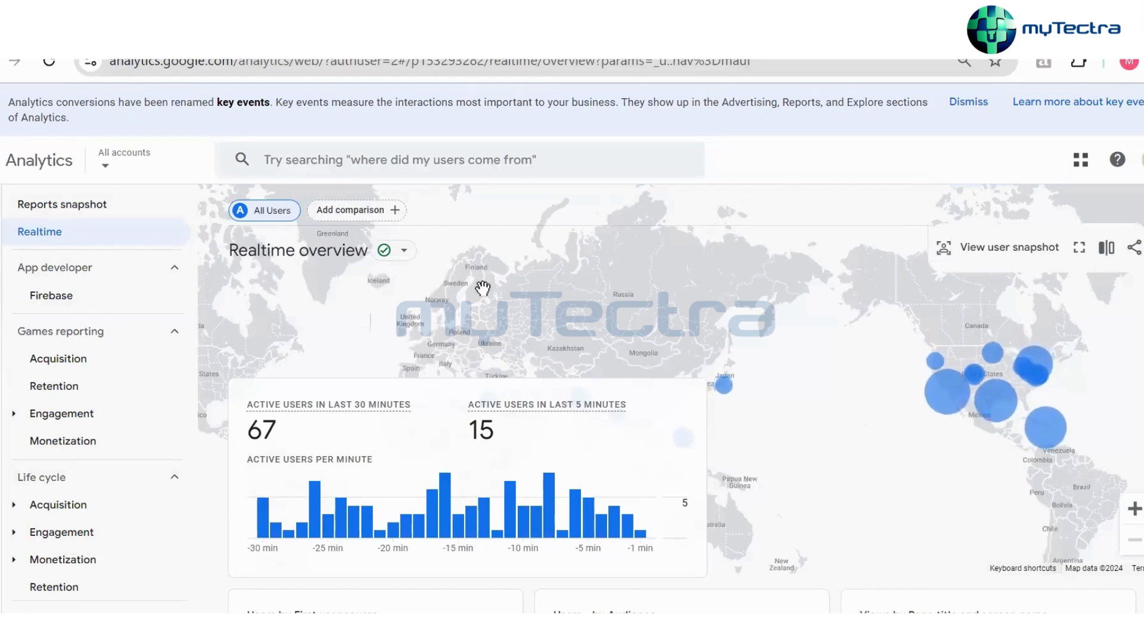
{"action": "left_click", "coordinate": [100, 235]}
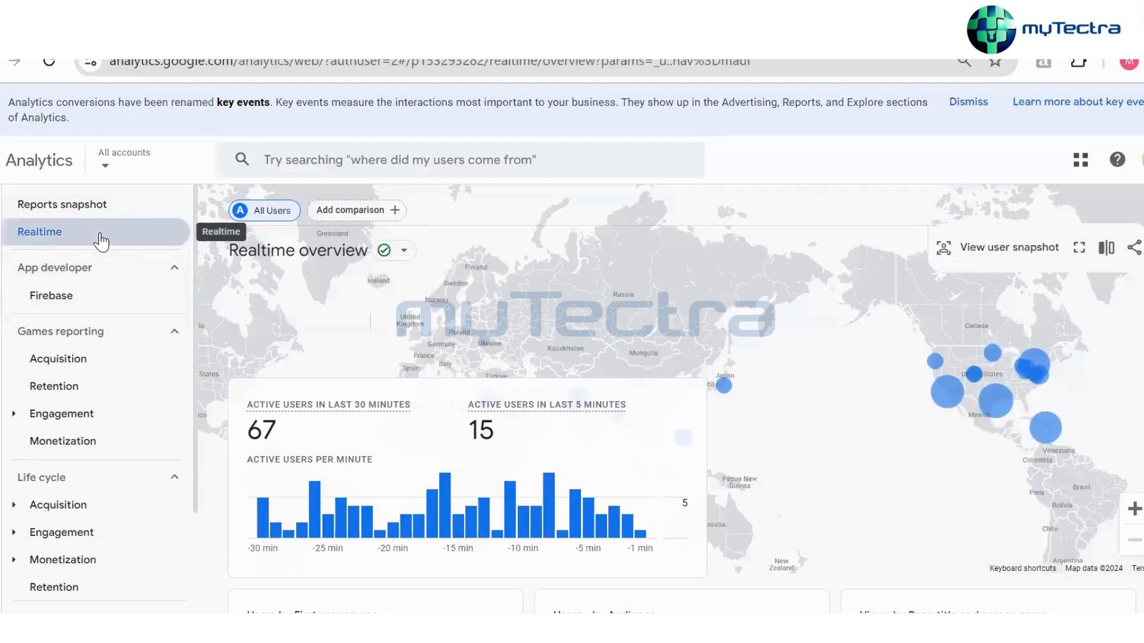
{"action": "mouse_move", "coordinate": [2, 244]}
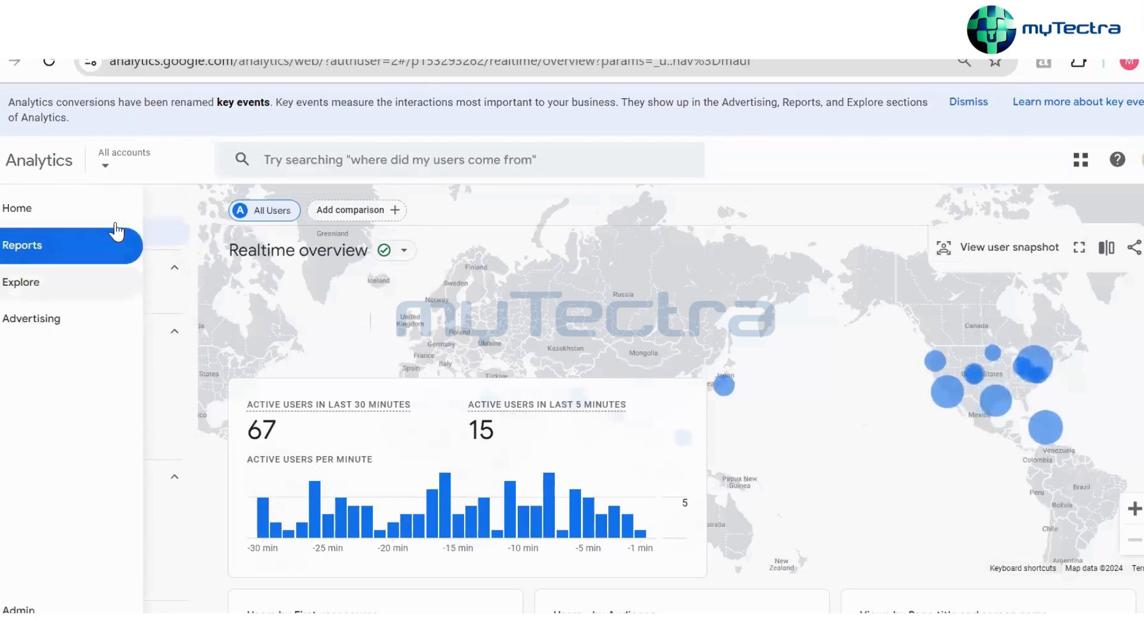
{"action": "left_click", "coordinate": [51, 233]}
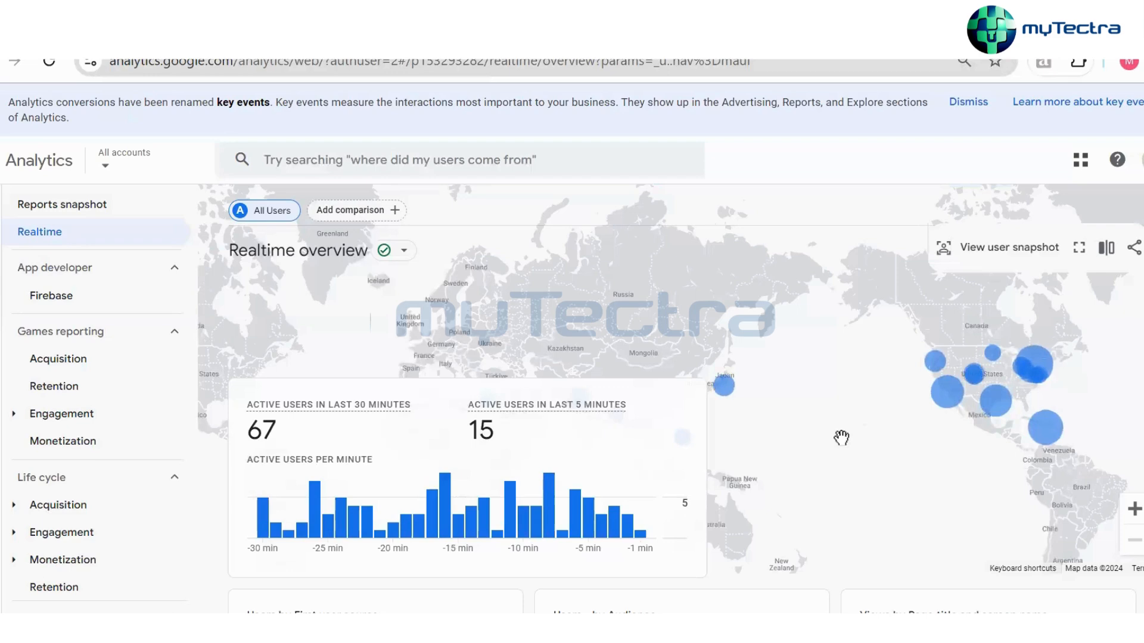
Examine the Realtime overview's active users, world map and cards by source, audience, page title and event name
{"action": "scroll", "coordinate": [799, 471], "scroll_direction": "down", "scroll_amount": 5}
{"action": "scroll", "coordinate": [837, 412], "scroll_direction": "up", "scroll_amount": 5}
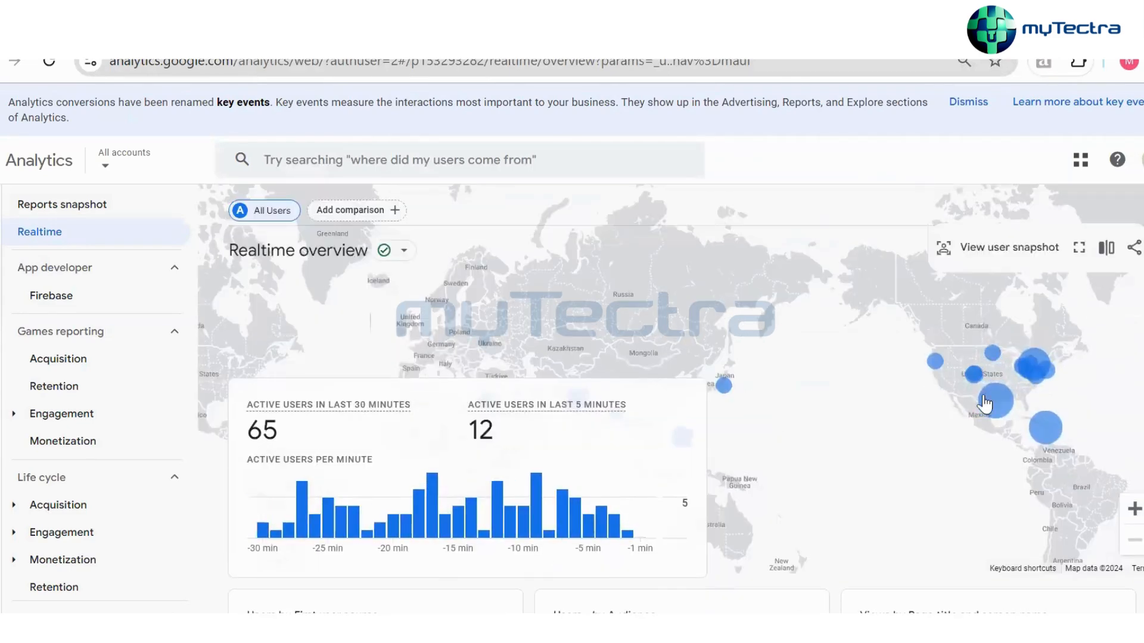
{"action": "scroll", "coordinate": [805, 447], "scroll_direction": "down", "scroll_amount": 5}
{"action": "scroll", "coordinate": [847, 451], "scroll_direction": "down", "scroll_amount": 10}
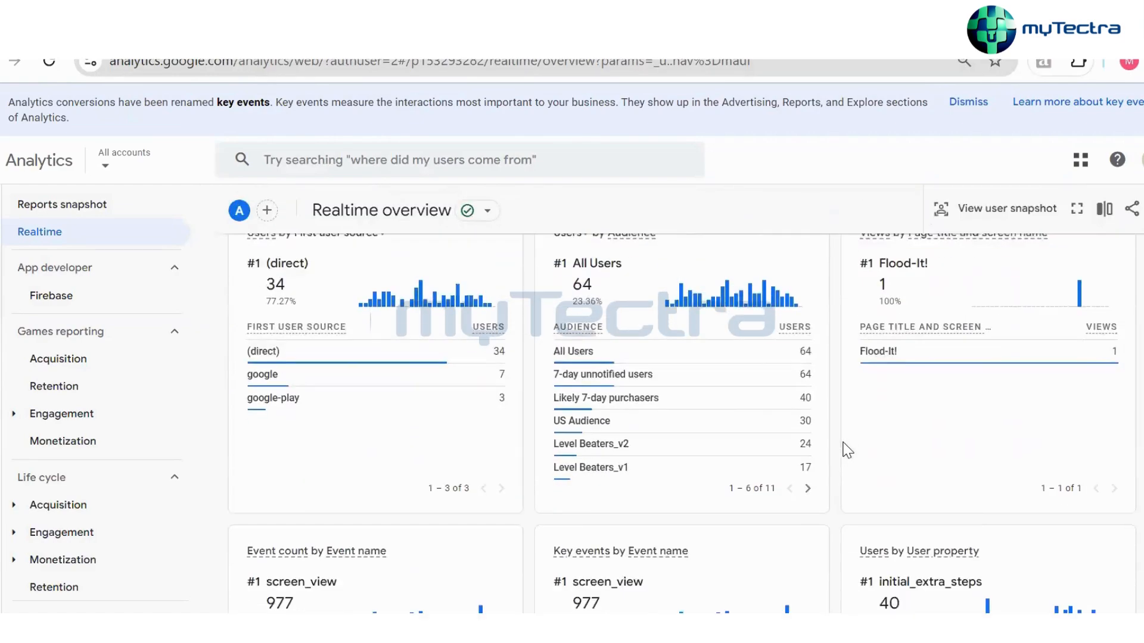
{"action": "scroll", "coordinate": [846, 451], "scroll_direction": "up", "scroll_amount": 10}
{"action": "scroll", "coordinate": [846, 451], "scroll_direction": "up", "scroll_amount": 3}
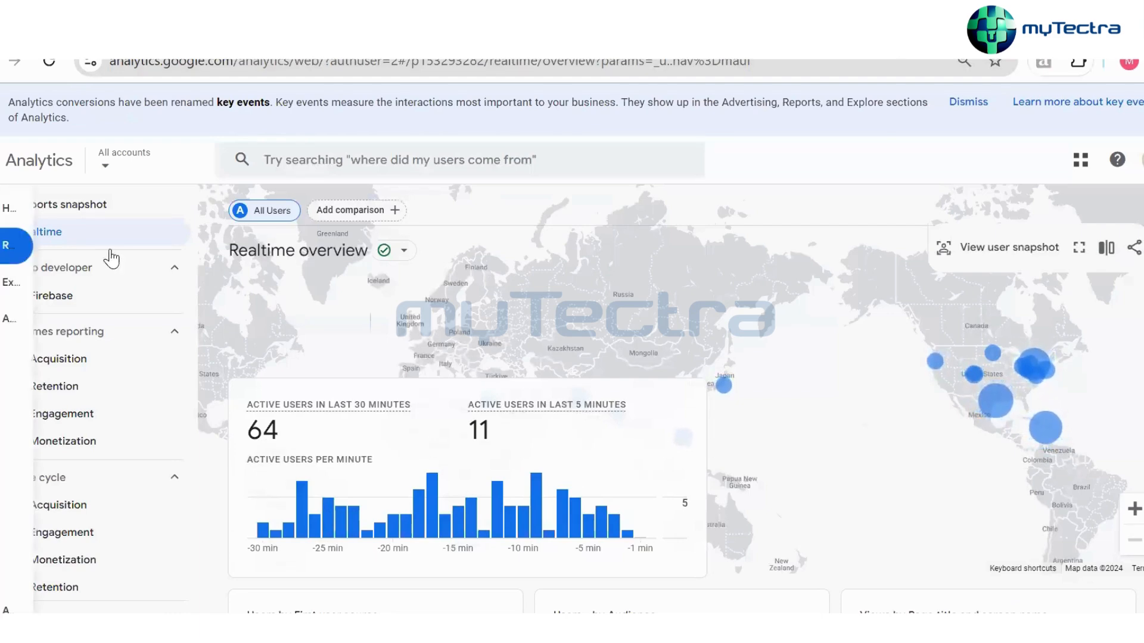
{"action": "scroll", "coordinate": [750, 380], "scroll_direction": "down", "scroll_amount": 2}
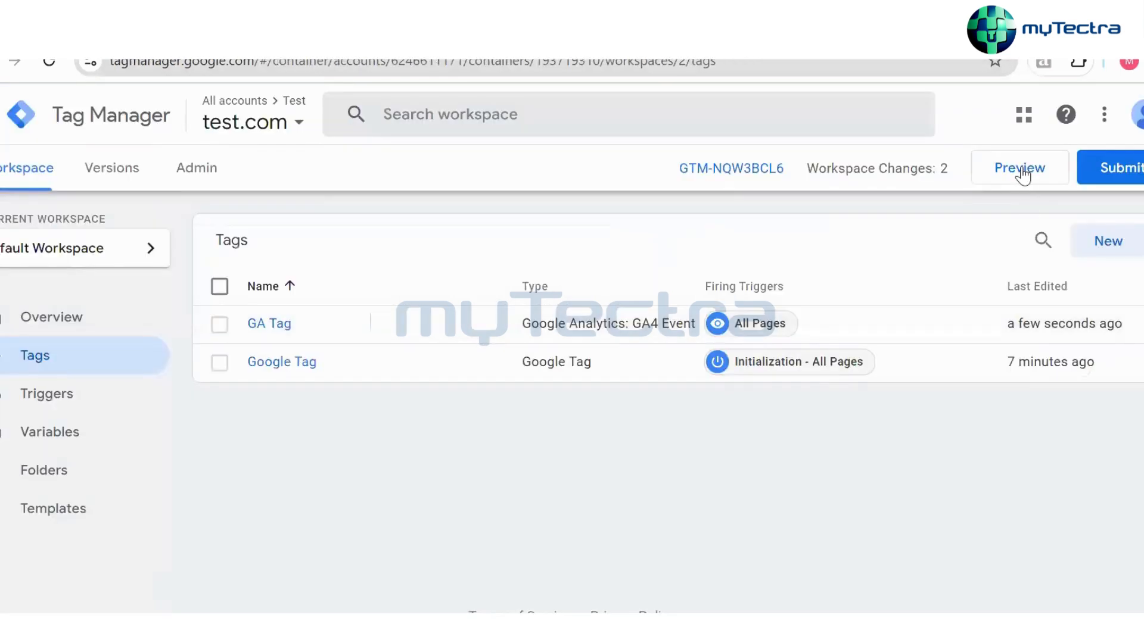
Return to Tag Manager, start previewing the container in Tag Assistant and highlight the container ID in the site connection dialog
{"action": "left_click", "coordinate": [1005, 180]}
{"action": "left_click", "coordinate": [1027, 173]}
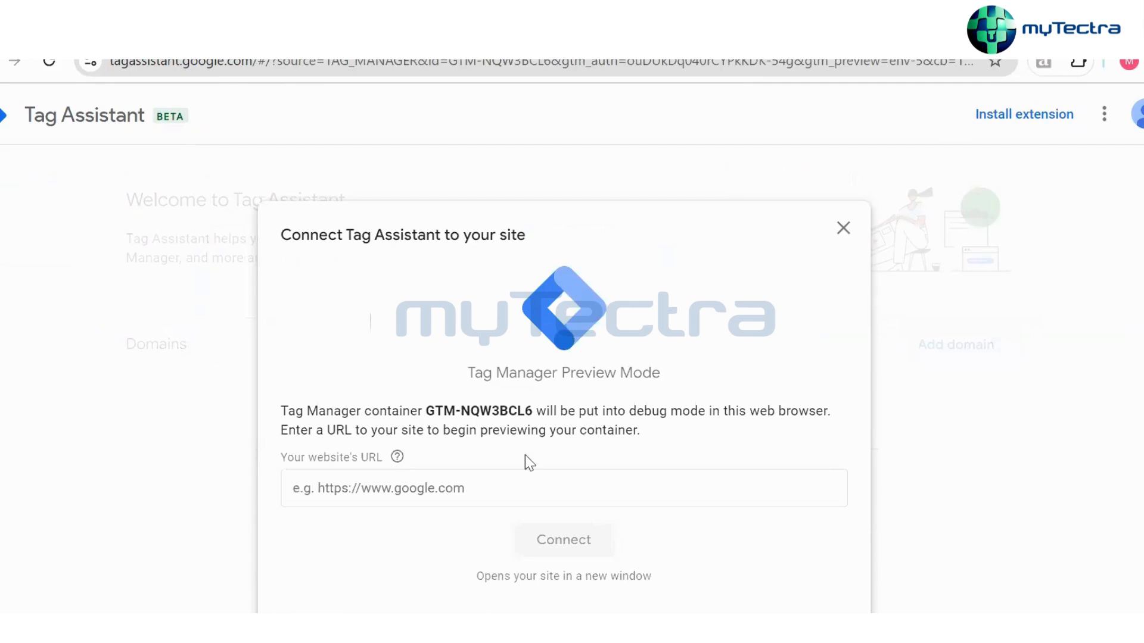
{"action": "left_click", "coordinate": [470, 489]}
{"action": "left_click_drag", "start_coordinate": [426, 412], "coordinate": [533, 412]}
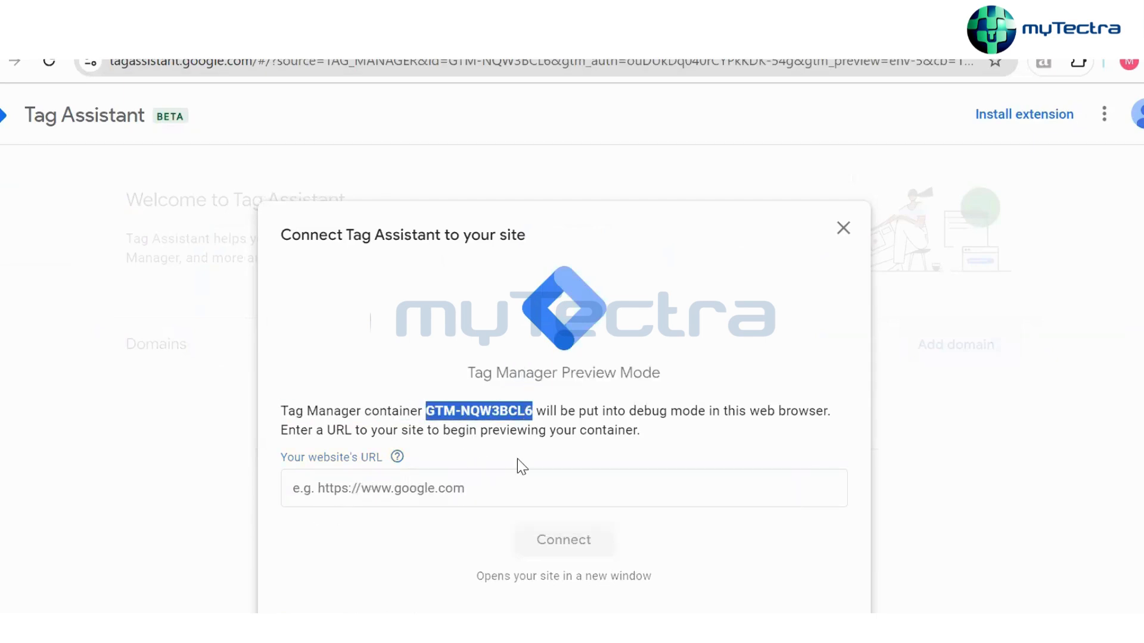
Dismiss the Connect Tag Assistant to your site dialog without entering a website URL
{"action": "left_click", "coordinate": [496, 494]}
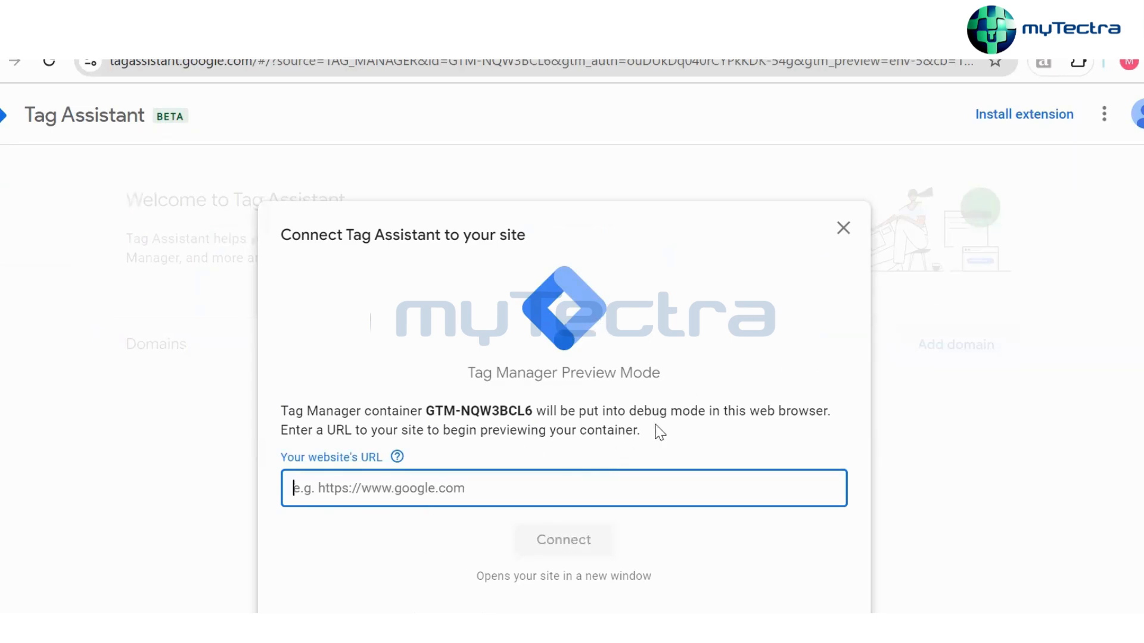
{"action": "left_click", "coordinate": [843, 229]}
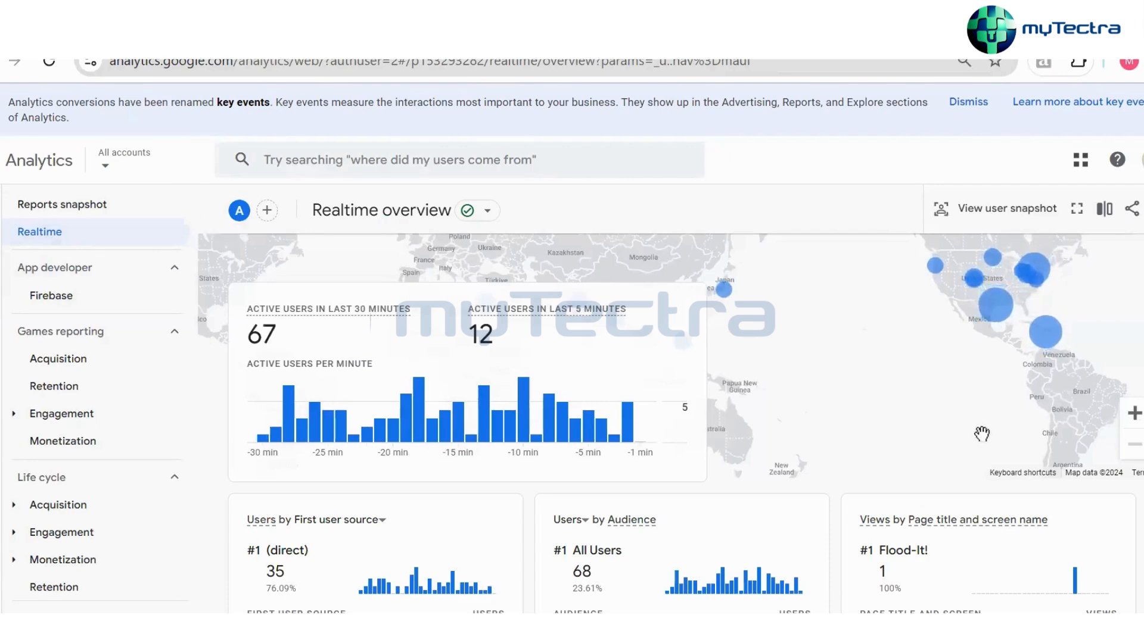
Switch to Google Analytics and examine the Realtime overview's active users, first user source, audience and event cards
{"action": "mouse_move", "coordinate": [145, 216]}
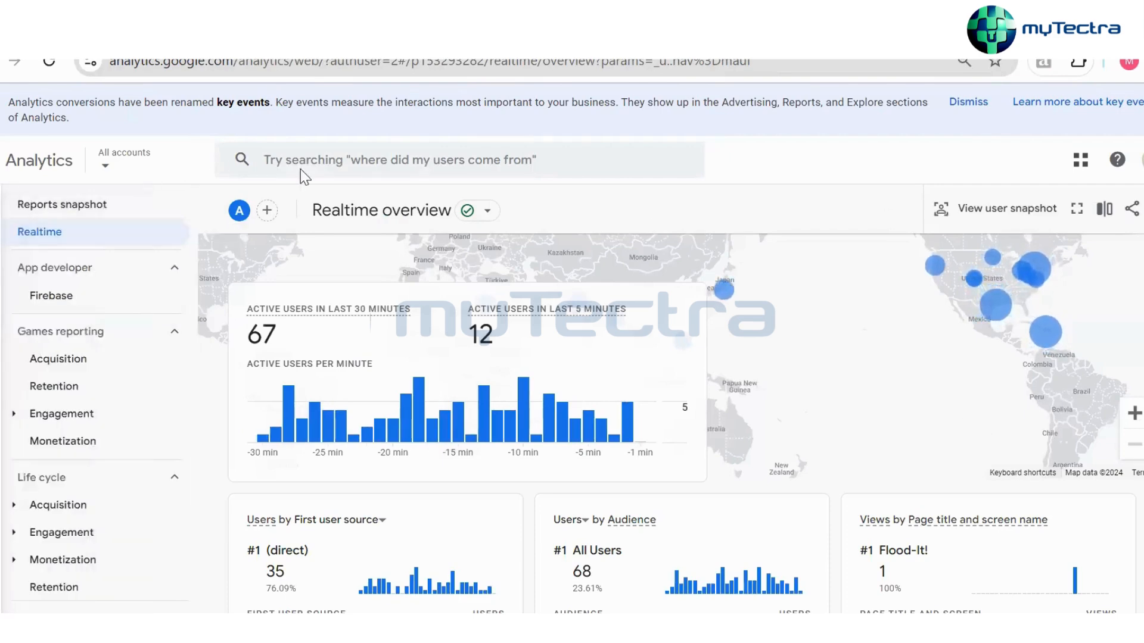
{"action": "scroll", "coordinate": [804, 316], "scroll_direction": "up", "scroll_amount": 2}
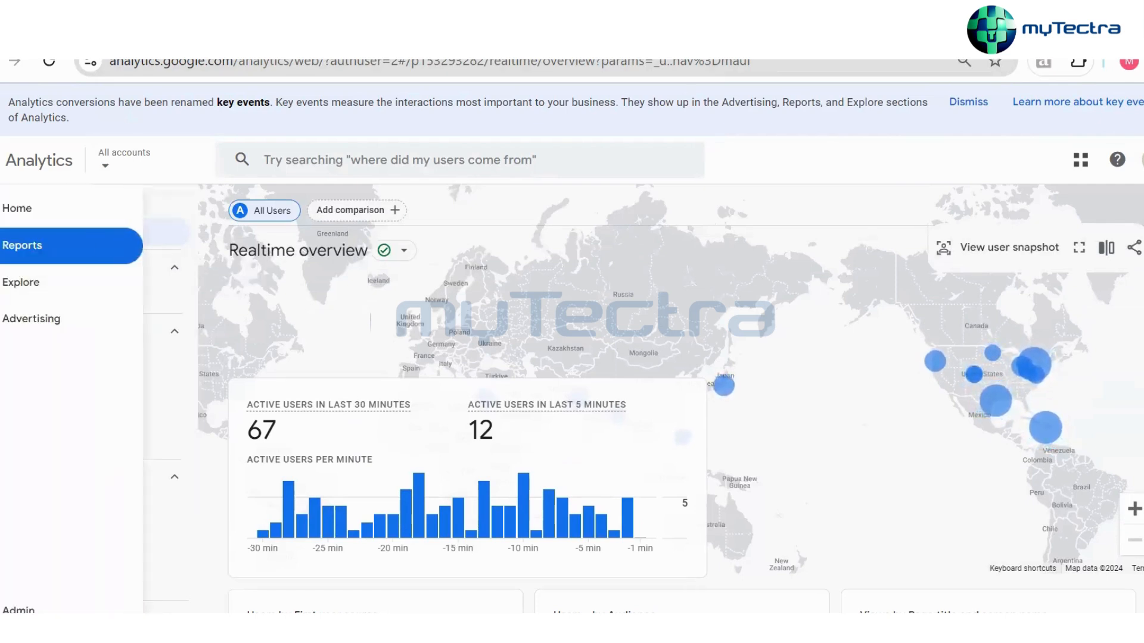
{"action": "scroll", "coordinate": [844, 429], "scroll_direction": "down", "scroll_amount": 10}
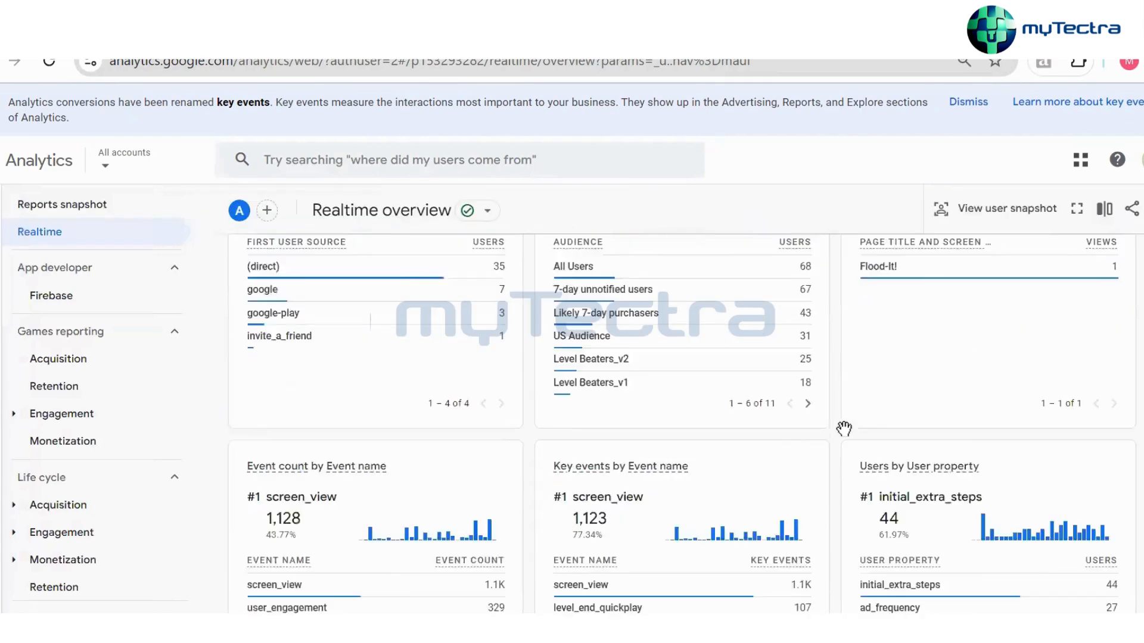
{"action": "scroll", "coordinate": [845, 431], "scroll_direction": "up", "scroll_amount": 10}
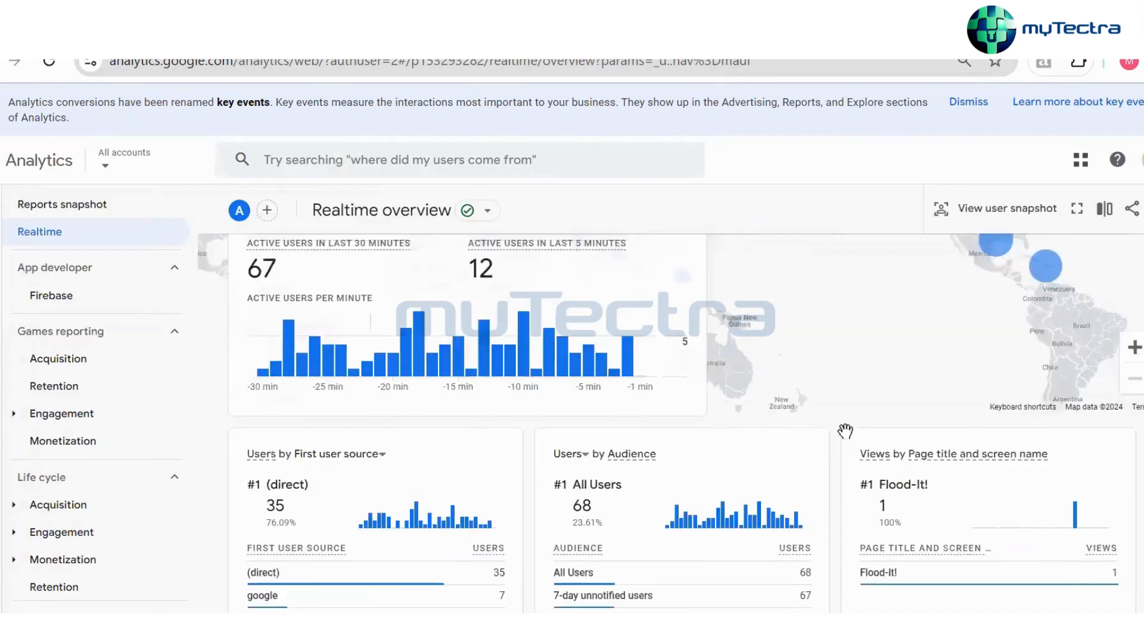
Open the Analytics Home page and look over its metric, realtime, recommendation and recently accessed cards
{"action": "mouse_move", "coordinate": [33, 202]}
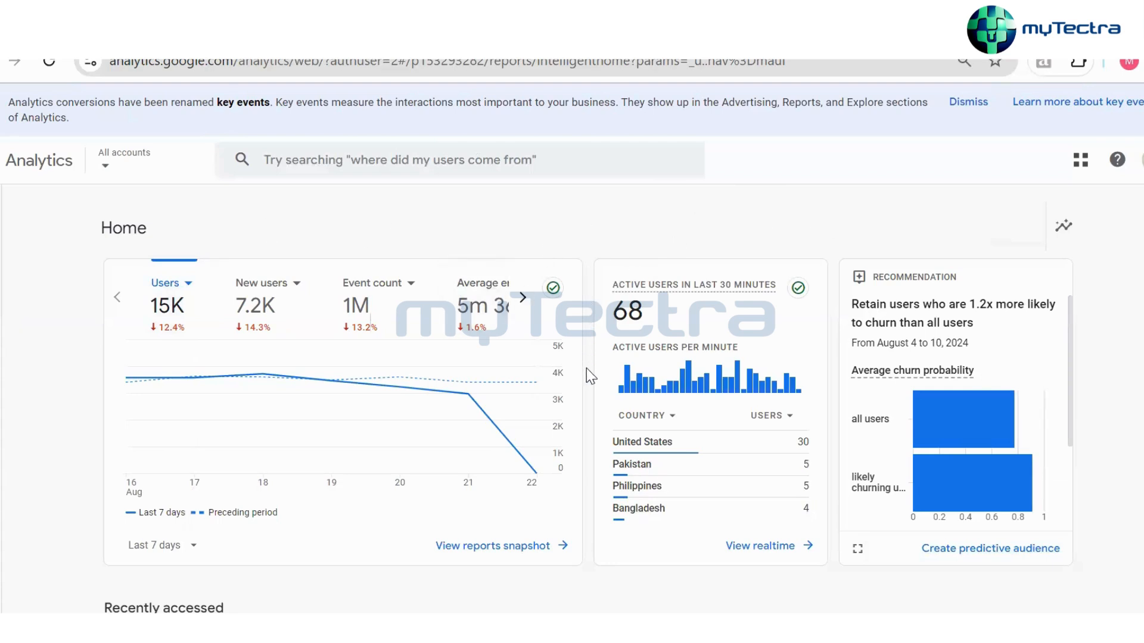
{"action": "scroll", "coordinate": [589, 371], "scroll_direction": "down", "scroll_amount": 2}
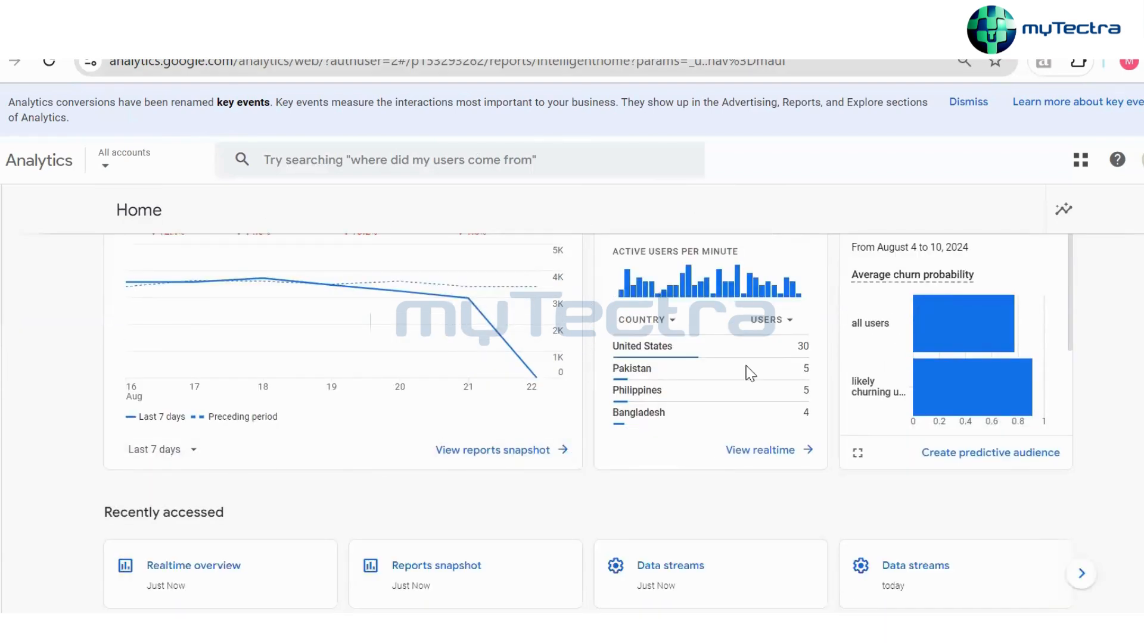
{"action": "scroll", "coordinate": [917, 310], "scroll_direction": "up", "scroll_amount": 2}
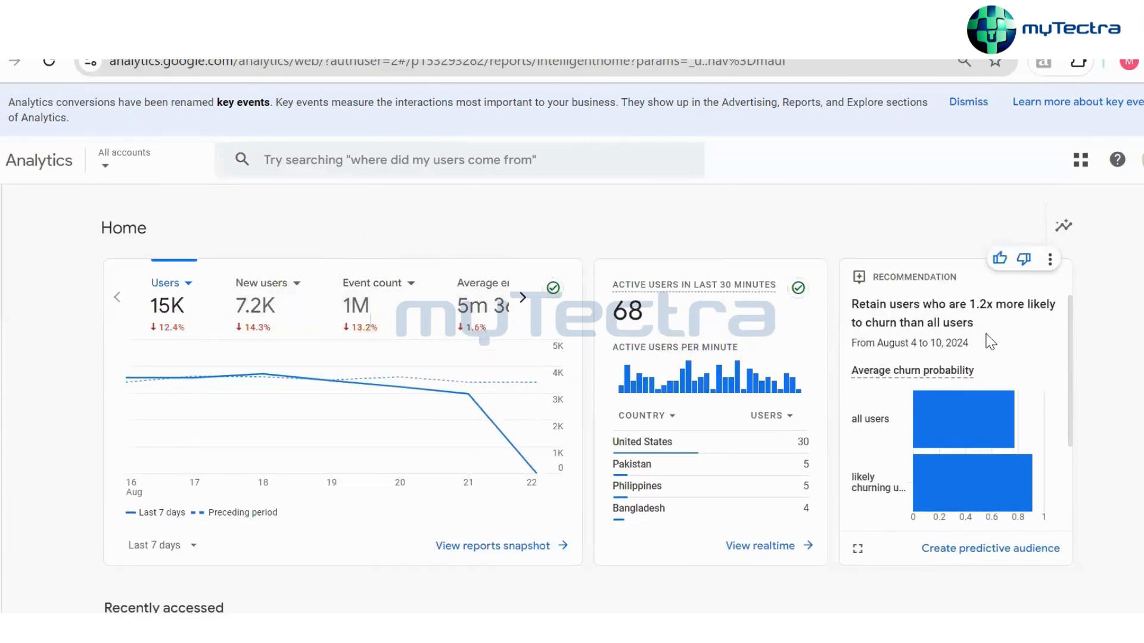
{"action": "scroll", "coordinate": [1096, 406], "scroll_direction": "down", "scroll_amount": 2}
{"action": "scroll", "coordinate": [1095, 407], "scroll_direction": "down", "scroll_amount": 5}
{"action": "scroll", "coordinate": [523, 421], "scroll_direction": "down", "scroll_amount": 1}
{"action": "scroll", "coordinate": [523, 421], "scroll_direction": "down", "scroll_amount": 6}
{"action": "scroll", "coordinate": [1104, 442], "scroll_direction": "down", "scroll_amount": 3}
{"action": "scroll", "coordinate": [801, 503], "scroll_direction": "up", "scroll_amount": 15}
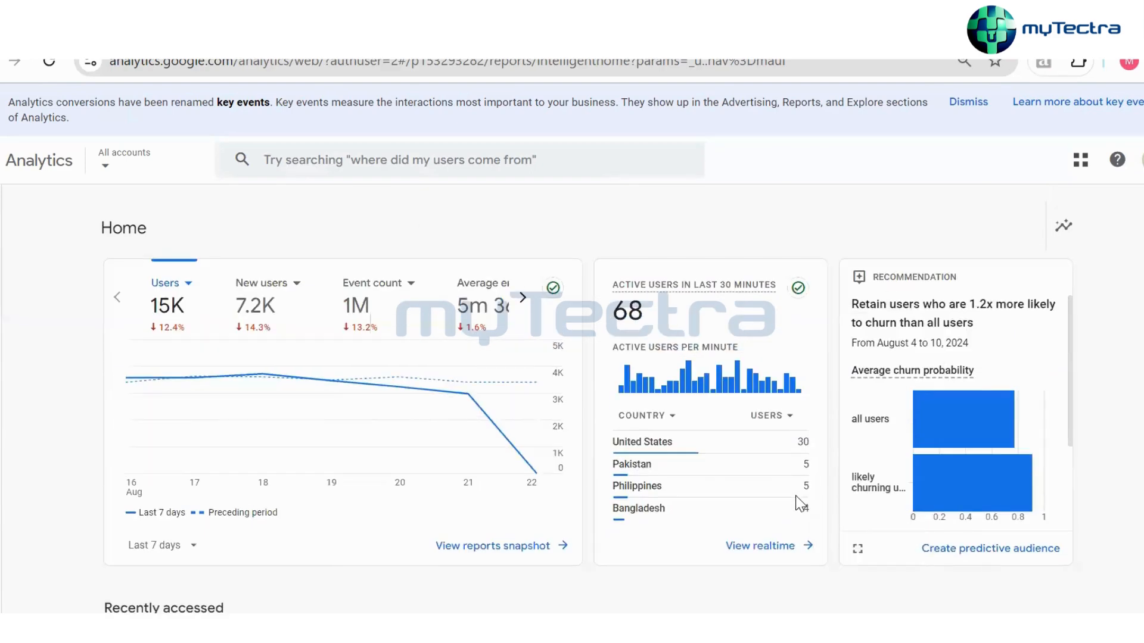
Show the Home trend chart for New users, Event count and Average engagement time in turn
{"action": "left_click", "coordinate": [271, 310]}
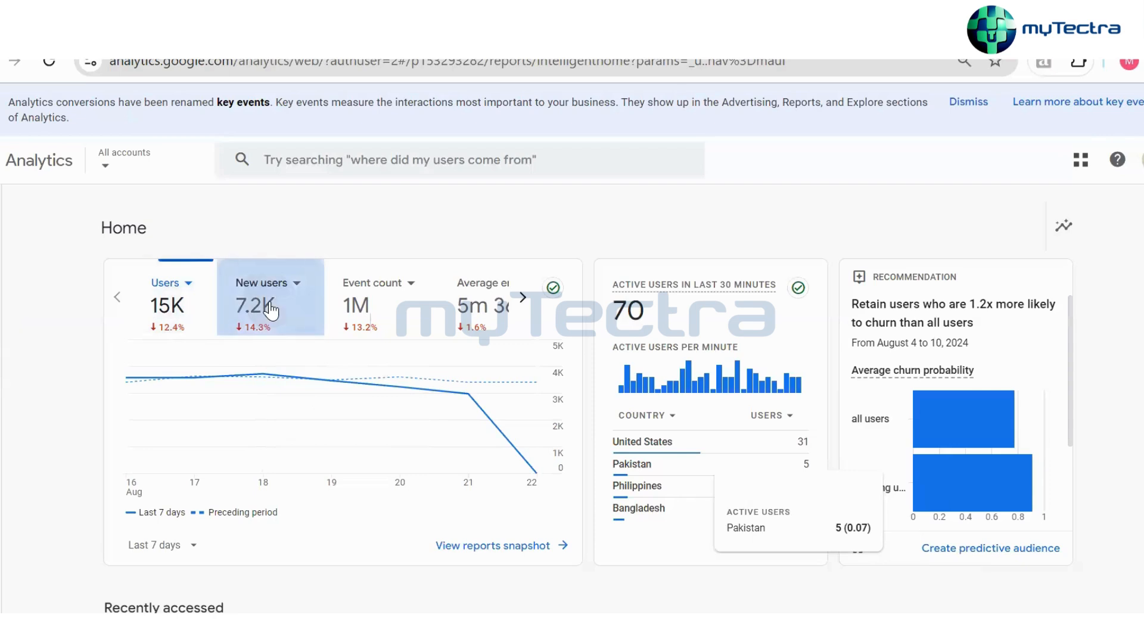
{"action": "left_click", "coordinate": [369, 321]}
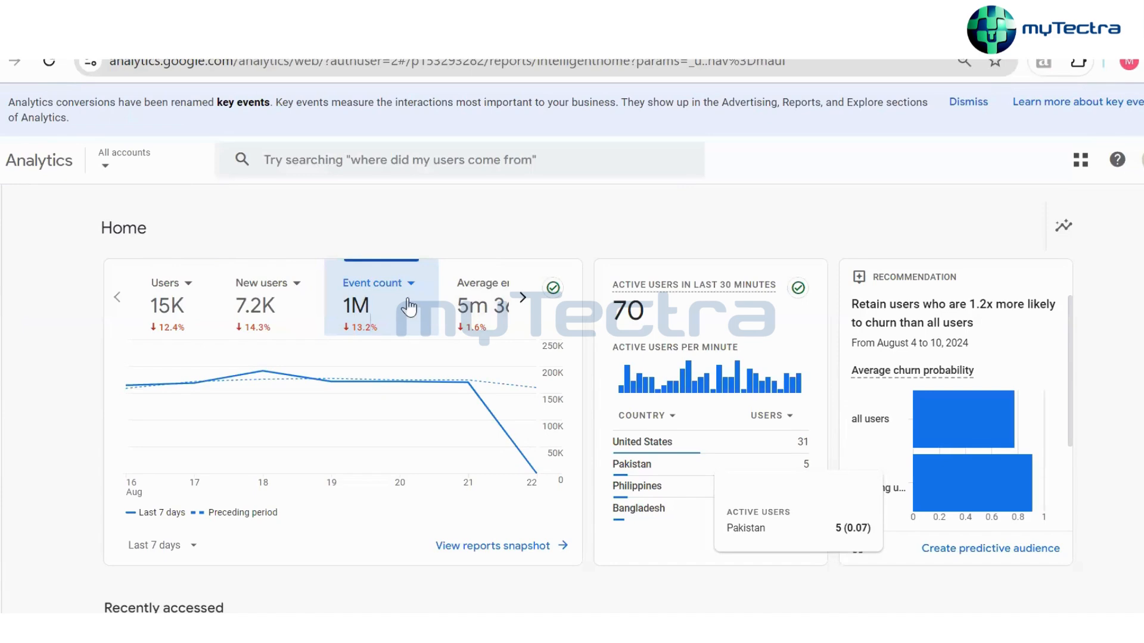
{"action": "left_click", "coordinate": [492, 309]}
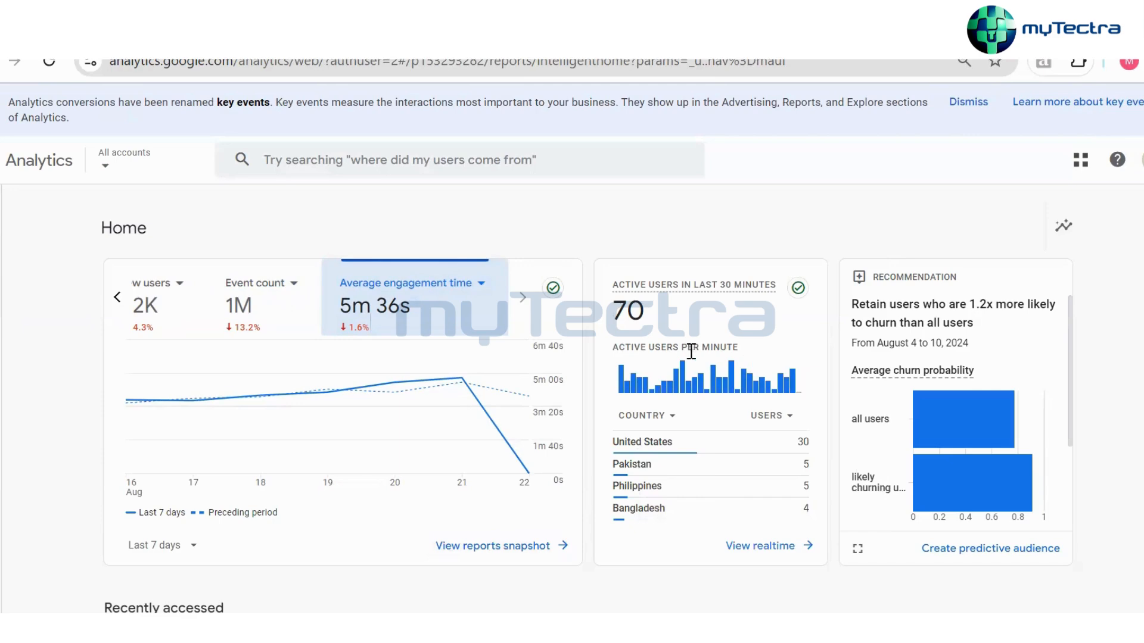
{"action": "scroll", "coordinate": [784, 388], "scroll_direction": "down", "scroll_amount": 2}
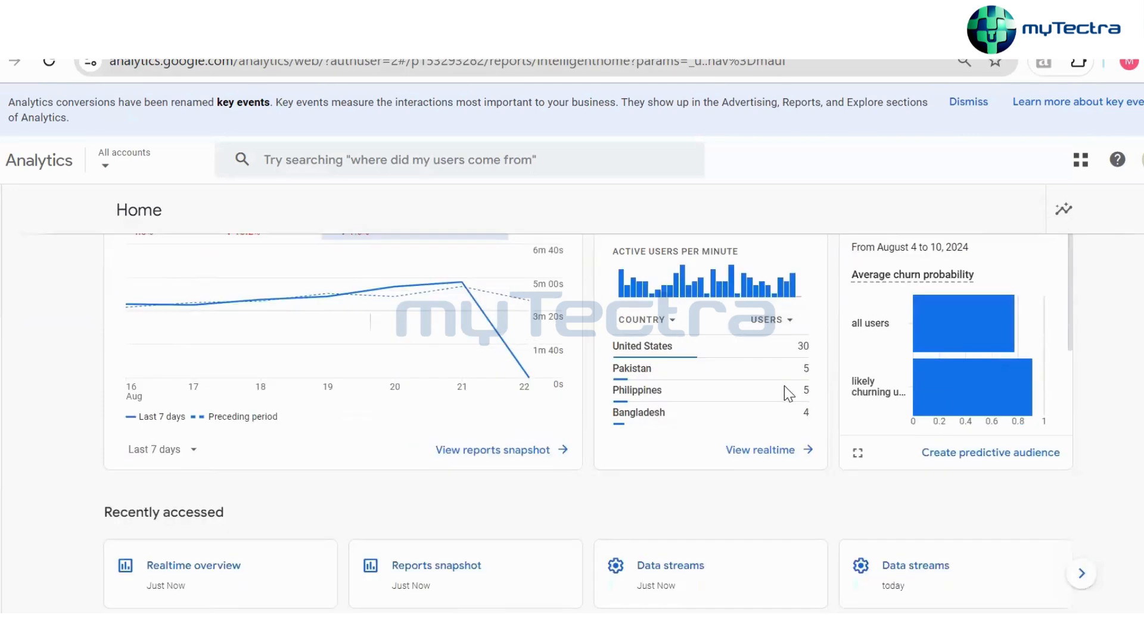
{"action": "scroll", "coordinate": [785, 376], "scroll_direction": "up", "scroll_amount": 2}
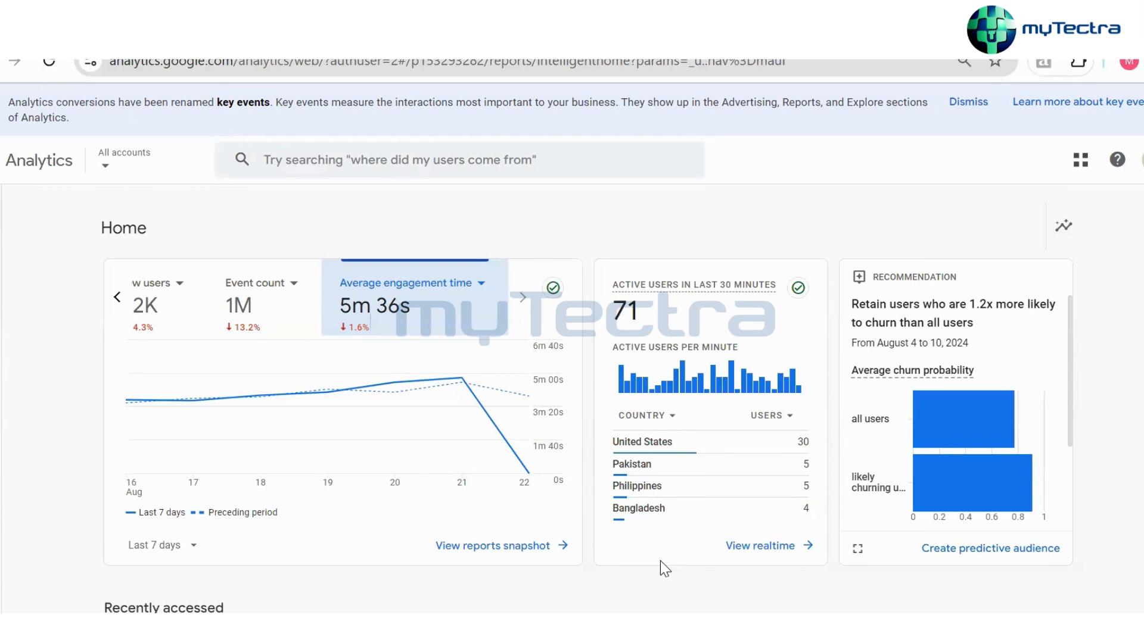
Break down the Home card for active users in the last 30 minutes by Audience
{"action": "left_click", "coordinate": [671, 417]}
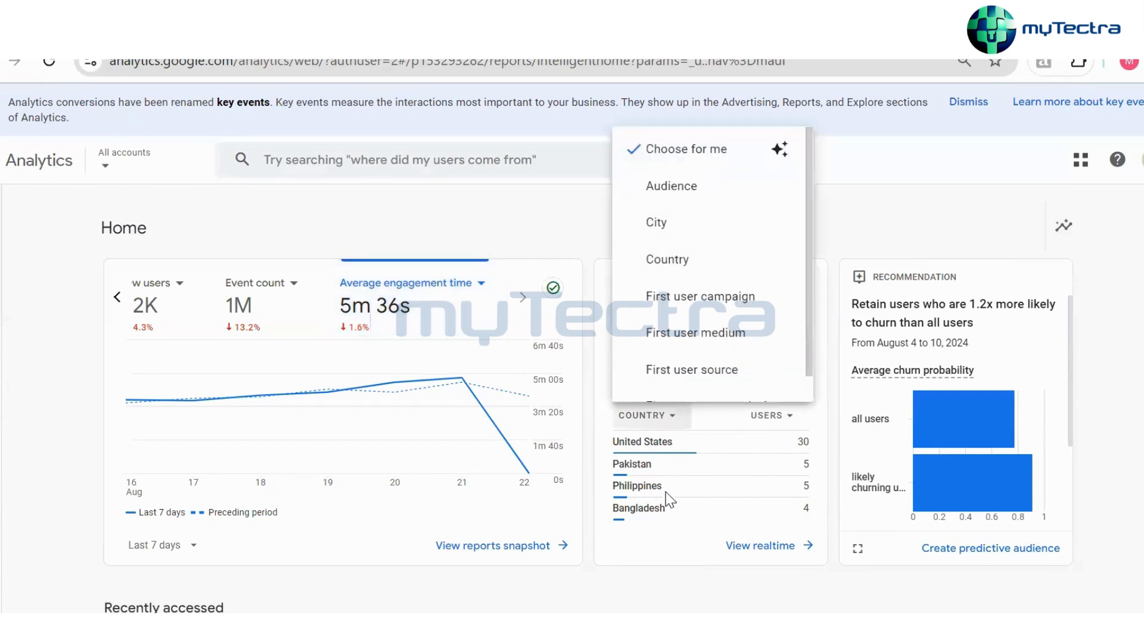
{"action": "left_click", "coordinate": [684, 190]}
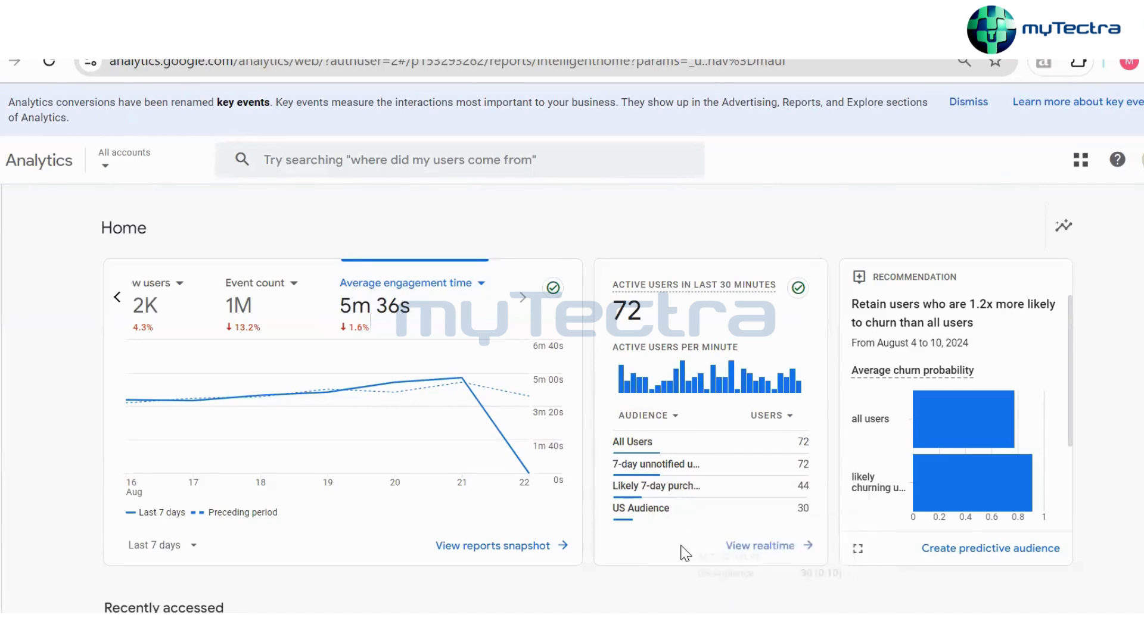
{"action": "scroll", "coordinate": [685, 553], "scroll_direction": "down", "scroll_amount": 2}
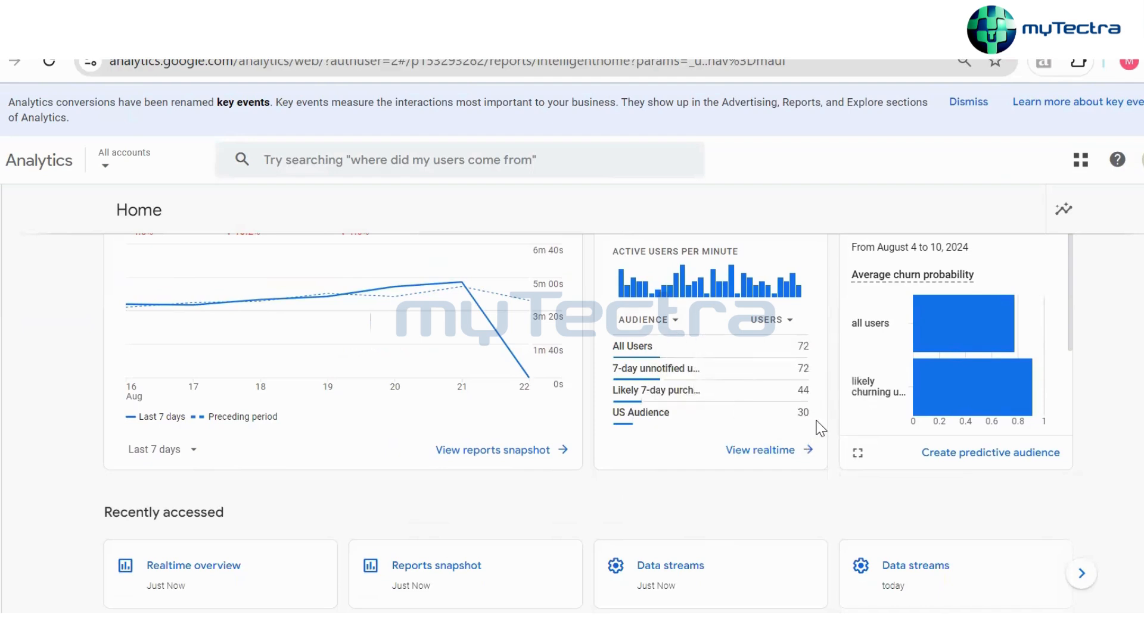
{"action": "scroll", "coordinate": [821, 428], "scroll_direction": "up", "scroll_amount": 2}
Check the other breakdown dimensions offered for the active users card and close the list without changing the selection
{"action": "left_click", "coordinate": [677, 420]}
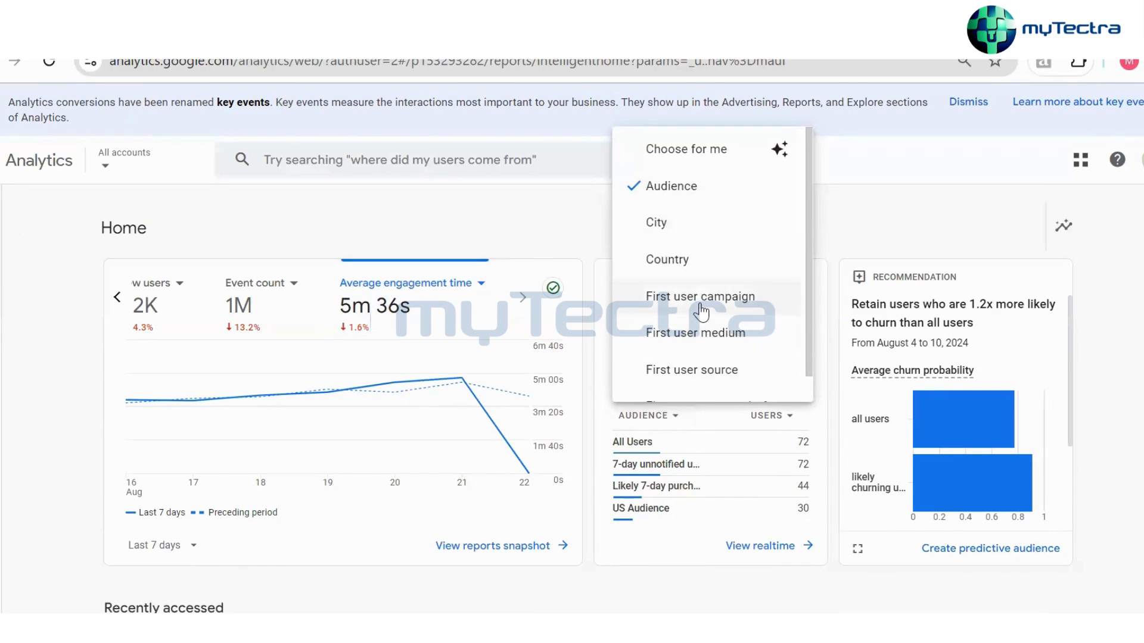
{"action": "scroll", "coordinate": [706, 294], "scroll_direction": "down", "scroll_amount": 1}
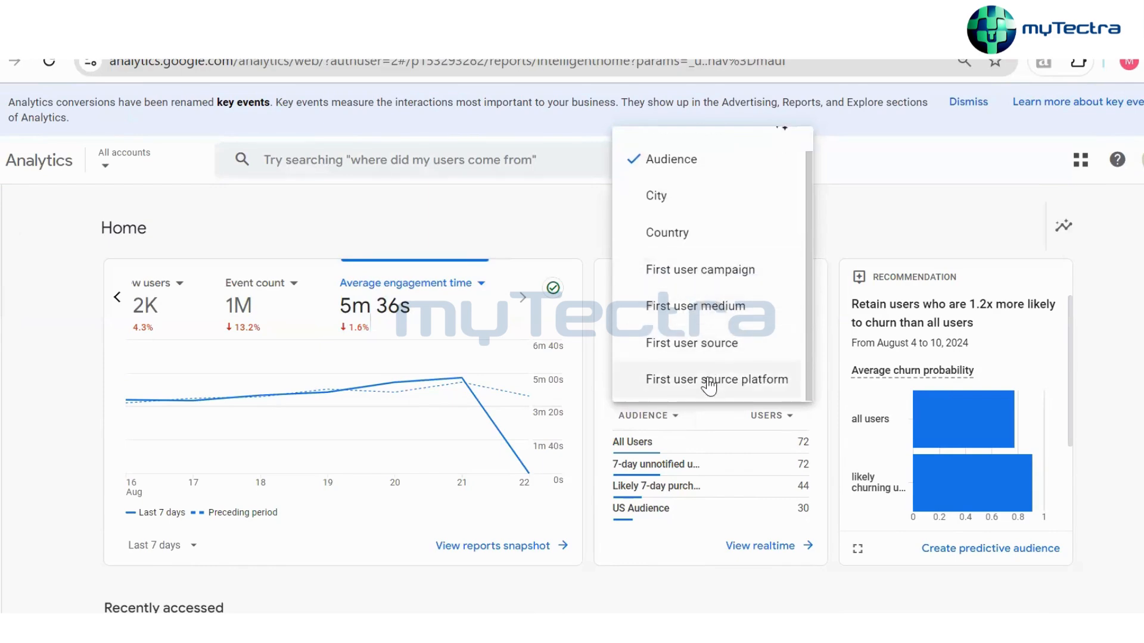
{"action": "scroll", "coordinate": [709, 386], "scroll_direction": "up", "scroll_amount": 1}
{"action": "left_click", "coordinate": [984, 401]}
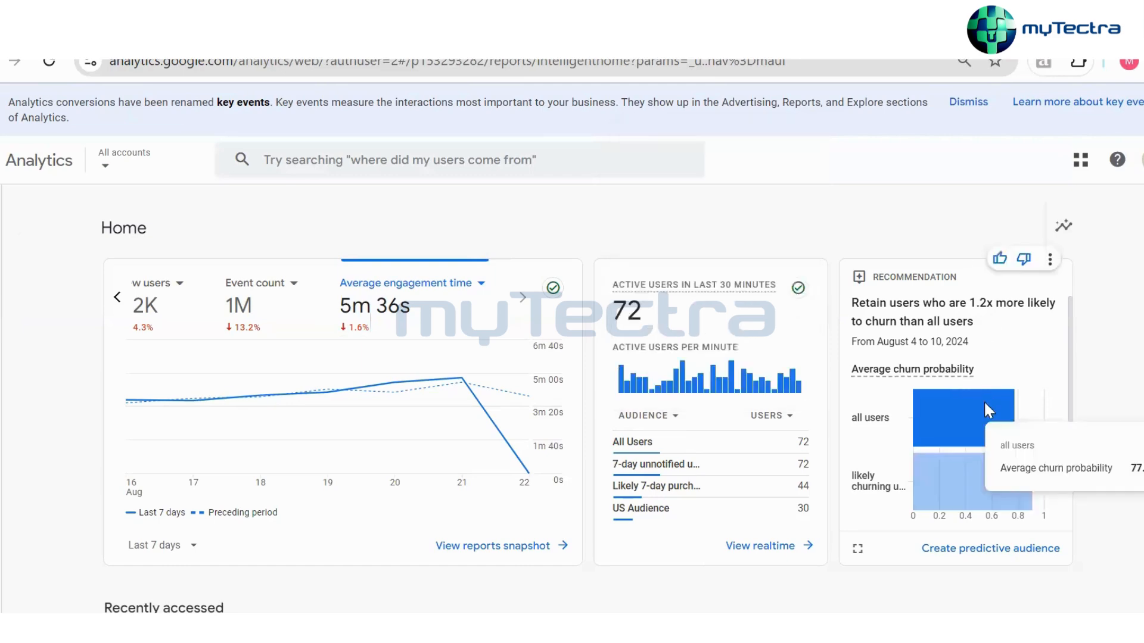
Examine the Recently accessed, Suggested for you, and Insights & recommendations sections of the Home page
{"action": "scroll", "coordinate": [984, 402], "scroll_direction": "down", "scroll_amount": 3}
{"action": "scroll", "coordinate": [1117, 411], "scroll_direction": "down", "scroll_amount": 7}
{"action": "scroll", "coordinate": [1118, 413], "scroll_direction": "up", "scroll_amount": 3}
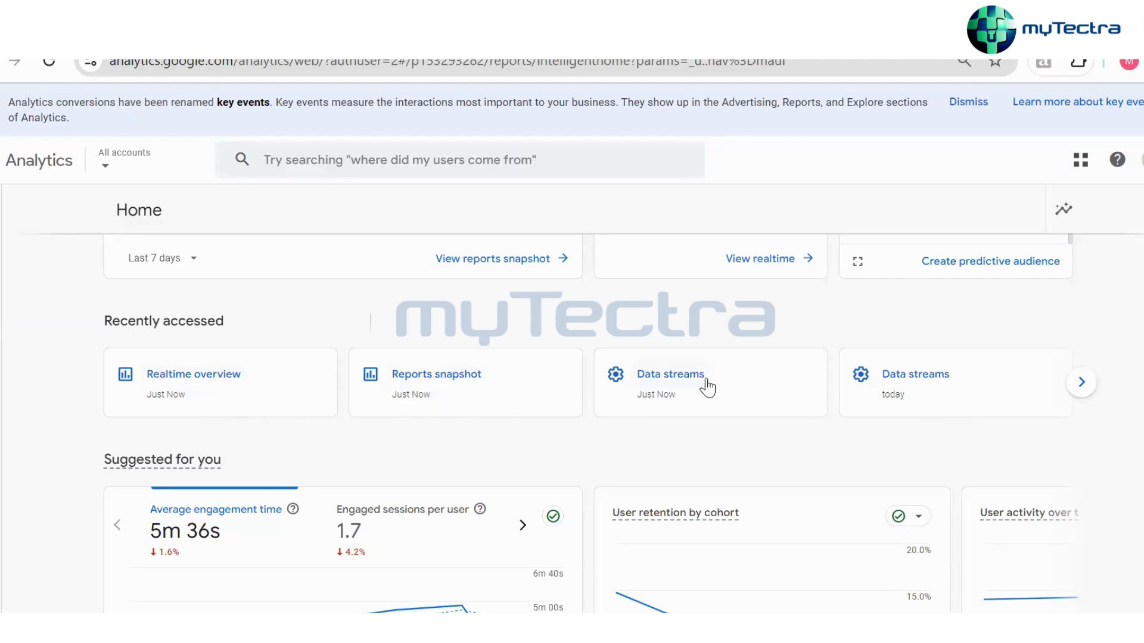
{"action": "left_click", "coordinate": [1081, 383]}
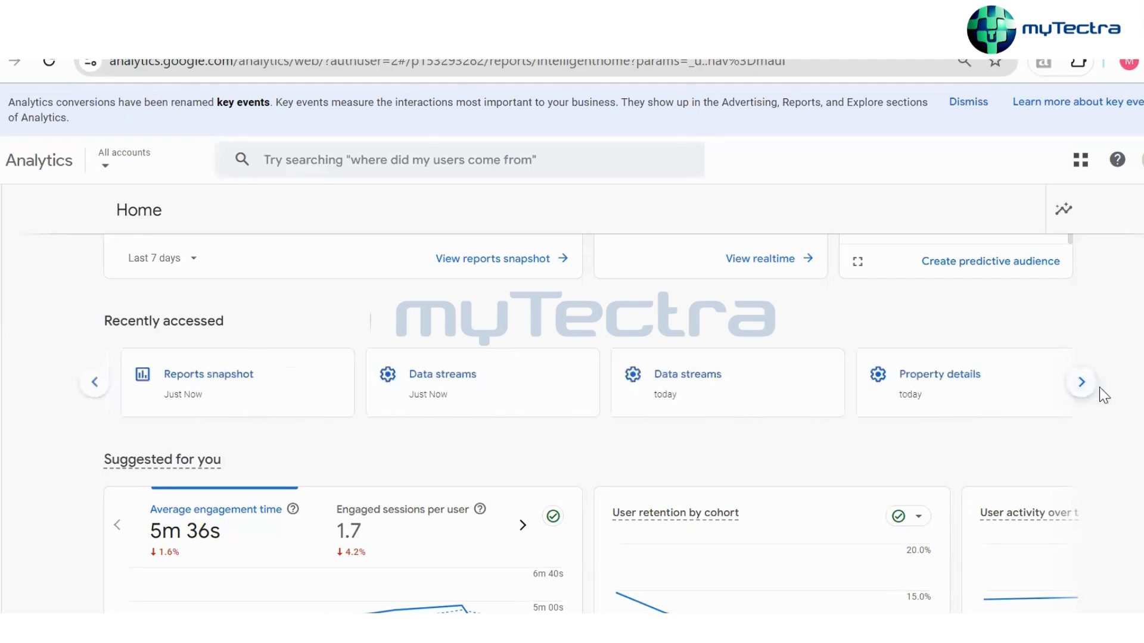
{"action": "scroll", "coordinate": [540, 446], "scroll_direction": "down", "scroll_amount": 3}
{"action": "scroll", "coordinate": [607, 388], "scroll_direction": "down", "scroll_amount": 2}
{"action": "scroll", "coordinate": [251, 345], "scroll_direction": "up", "scroll_amount": 2}
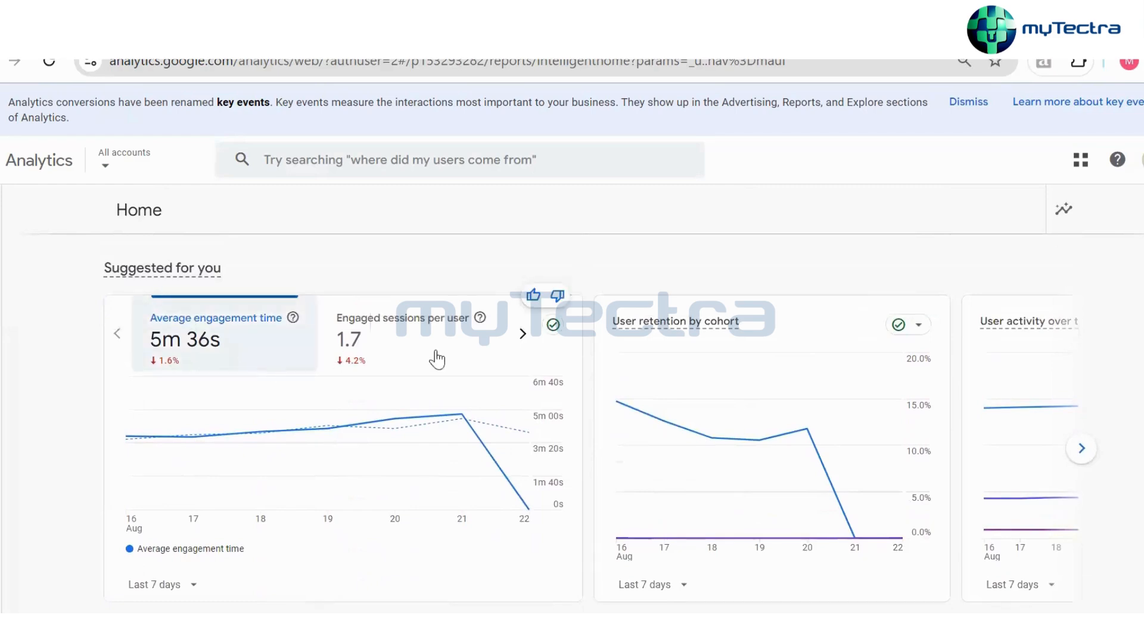
{"action": "scroll", "coordinate": [820, 378], "scroll_direction": "down", "scroll_amount": 5}
{"action": "scroll", "coordinate": [830, 417], "scroll_direction": "down", "scroll_amount": 5}
{"action": "scroll", "coordinate": [830, 417], "scroll_direction": "up", "scroll_amount": 5}
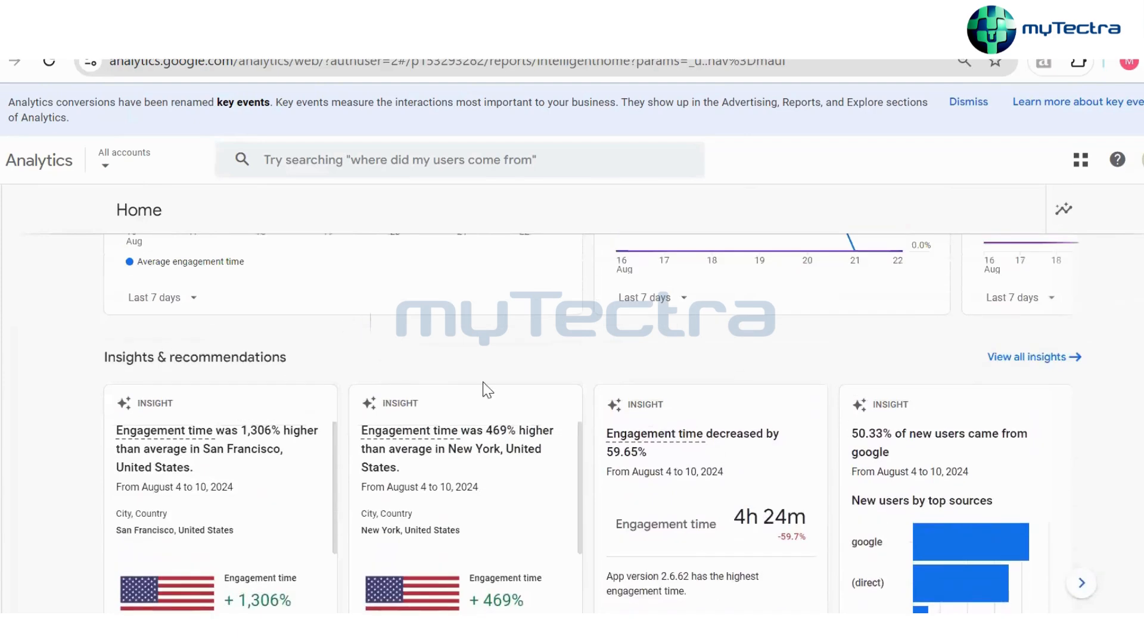
{"action": "scroll", "coordinate": [1072, 482], "scroll_direction": "up", "scroll_amount": 10}
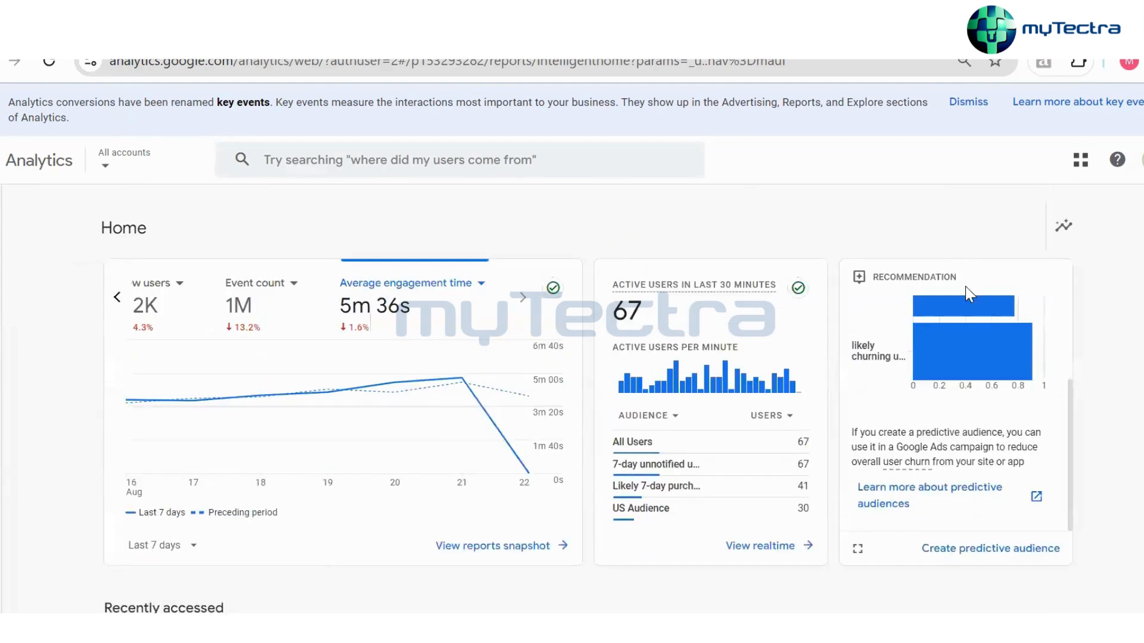
Open Analytics Insights and ask the Basic Performance question "How many users did I have last week?"
{"action": "left_click", "coordinate": [1064, 226]}
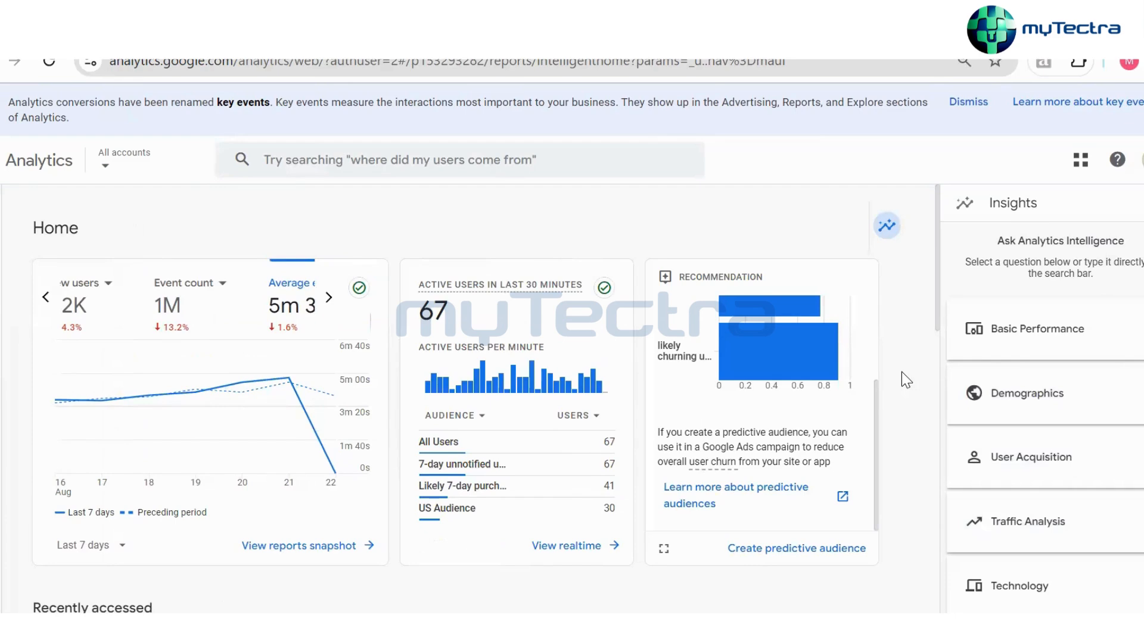
{"action": "left_click", "coordinate": [1075, 332]}
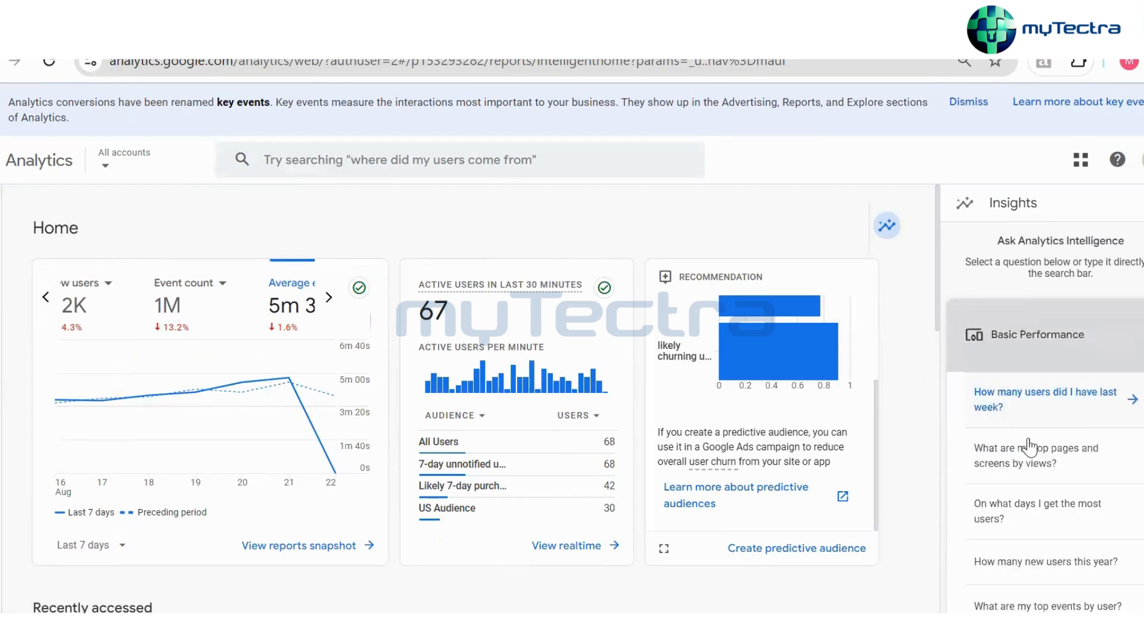
{"action": "scroll", "coordinate": [1072, 411], "scroll_direction": "down", "scroll_amount": 2}
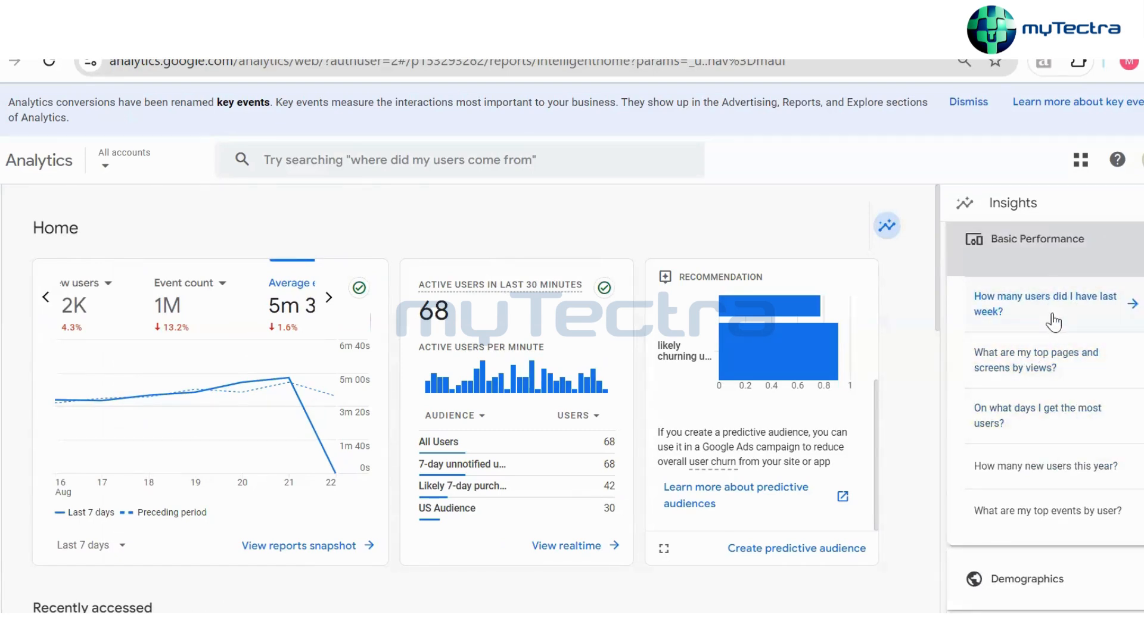
{"action": "left_click", "coordinate": [1054, 314]}
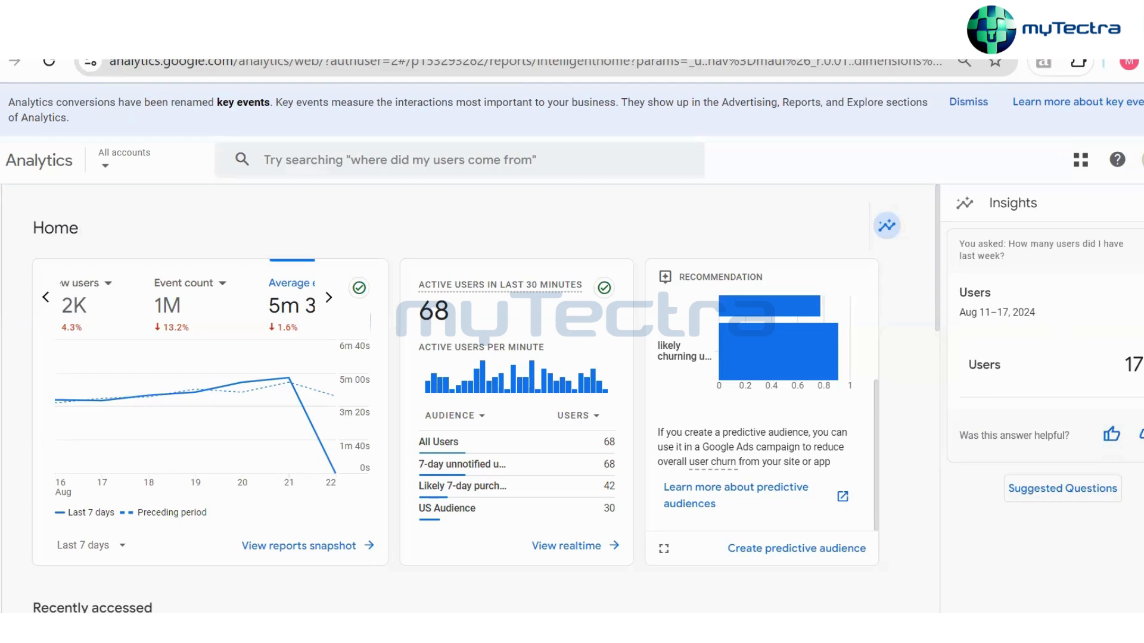
Return to the suggested questions and ask the Basic Performance question "What are my top events by user?"
{"action": "left_click", "coordinate": [1078, 492]}
{"action": "left_click", "coordinate": [1068, 322]}
{"action": "scroll", "coordinate": [1065, 358], "scroll_direction": "down", "scroll_amount": 4}
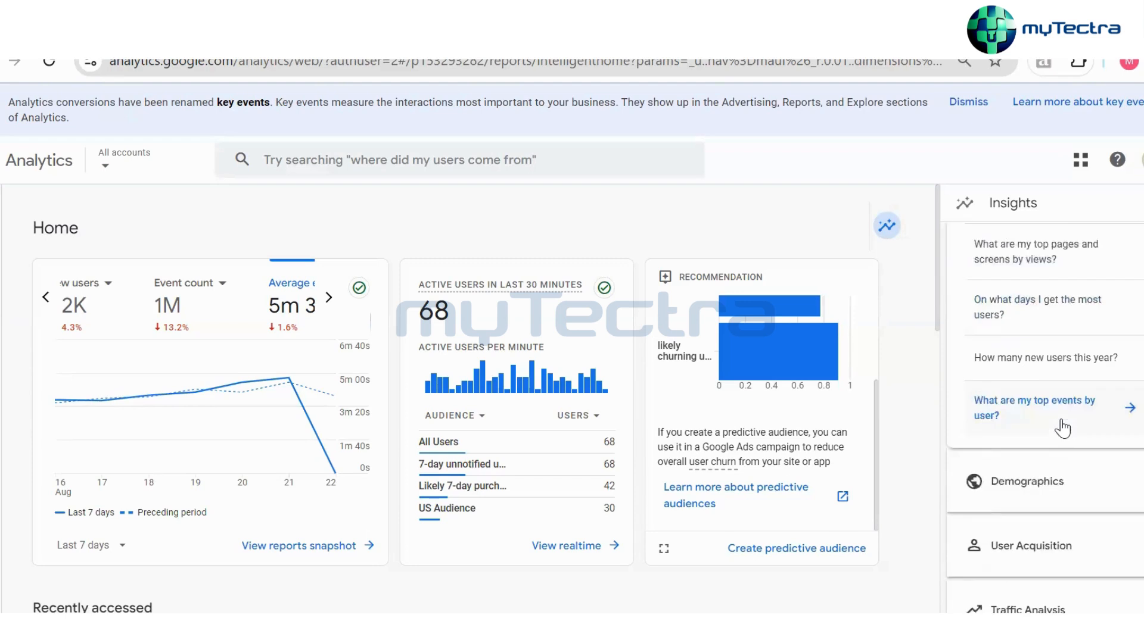
{"action": "scroll", "coordinate": [1065, 365], "scroll_direction": "up", "scroll_amount": 2}
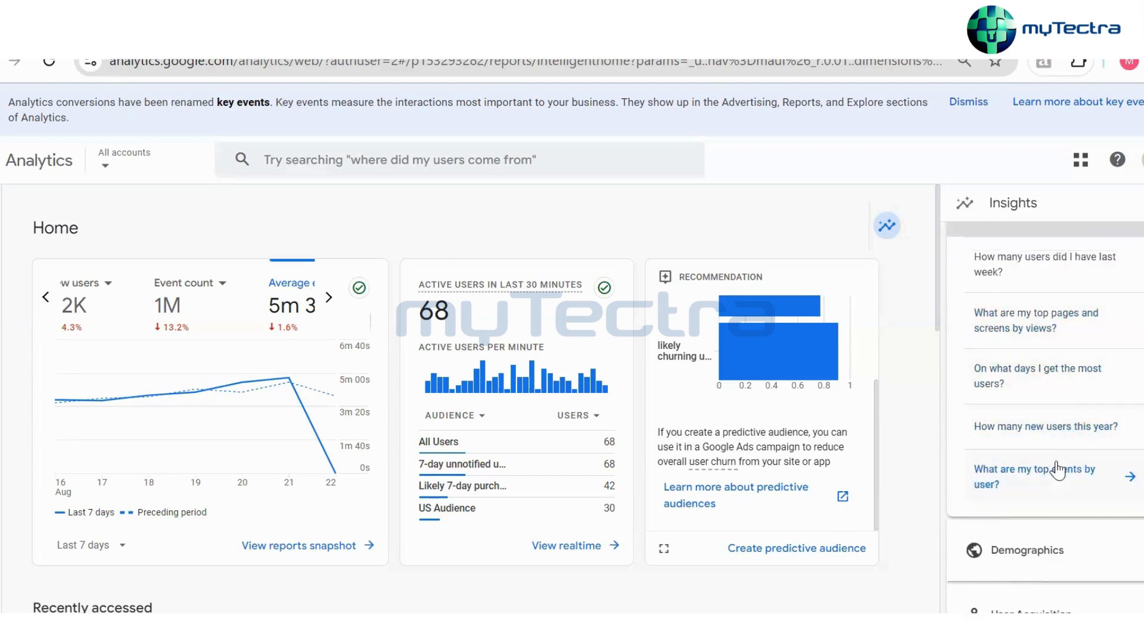
{"action": "left_click", "coordinate": [1052, 484]}
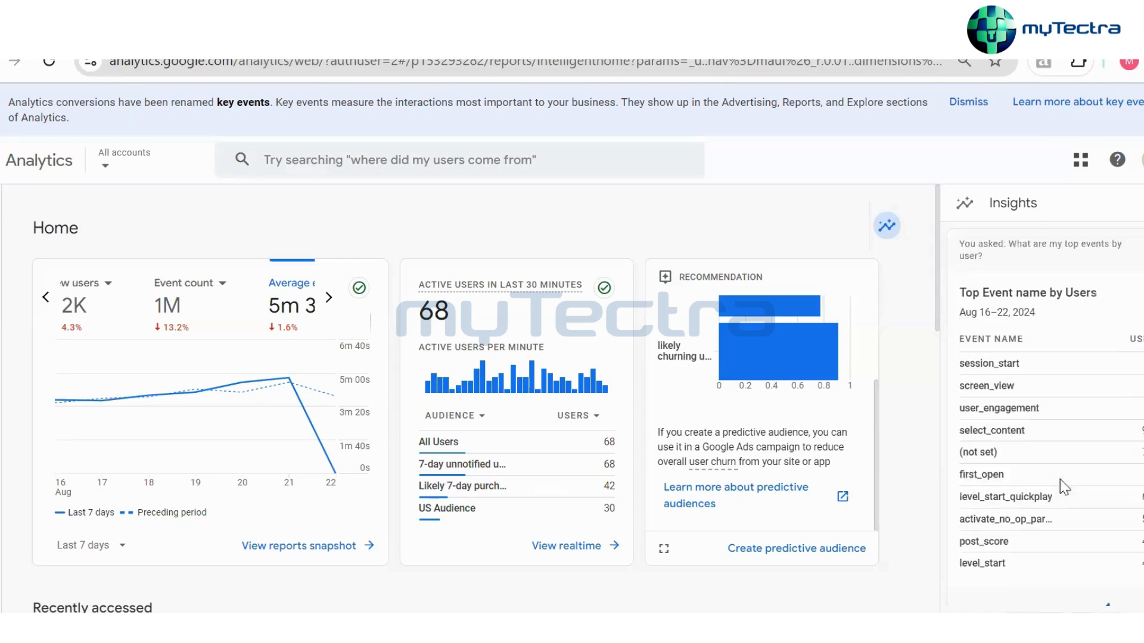
Review the top events by users answer and go back to the suggested question categories
{"action": "scroll", "coordinate": [1067, 405], "scroll_direction": "down", "scroll_amount": 1}
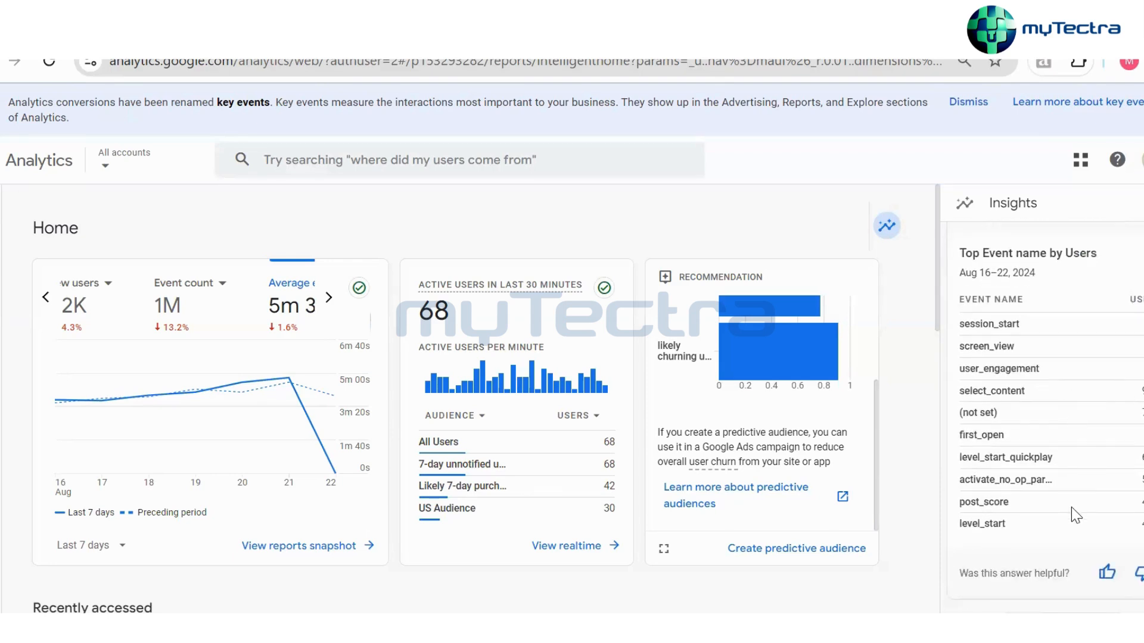
{"action": "scroll", "coordinate": [1071, 508], "scroll_direction": "up", "scroll_amount": 1}
{"action": "scroll", "coordinate": [1075, 528], "scroll_direction": "down", "scroll_amount": 1}
{"action": "scroll", "coordinate": [1067, 506], "scroll_direction": "up", "scroll_amount": 5}
{"action": "scroll", "coordinate": [1080, 471], "scroll_direction": "down", "scroll_amount": 2}
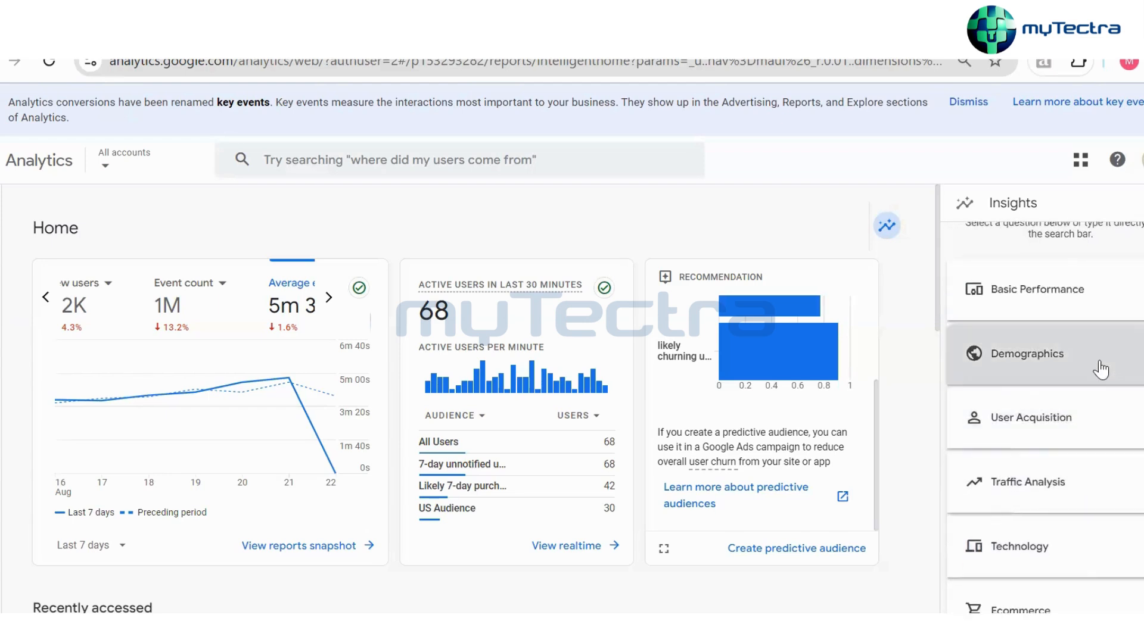
Ask the Technology question "What devices are used the most?" in Insights and review the device models answer
{"action": "left_click", "coordinate": [1101, 369]}
{"action": "left_click", "coordinate": [1097, 385]}
{"action": "left_click", "coordinate": [1070, 569]}
{"action": "left_click", "coordinate": [1025, 527]}
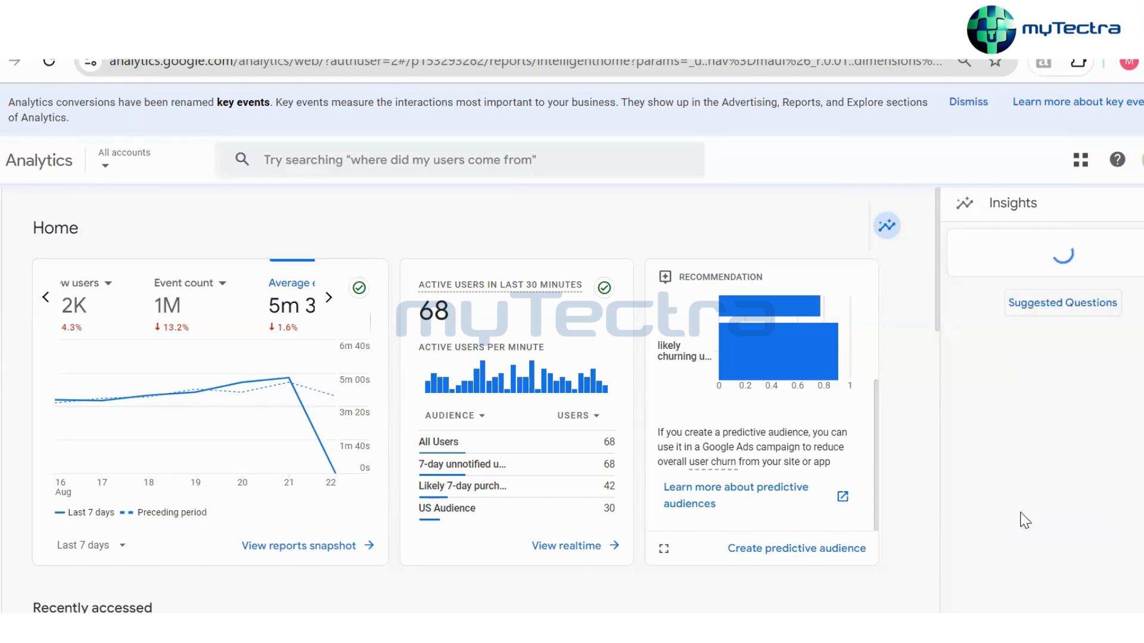
{"action": "scroll", "coordinate": [1081, 481], "scroll_direction": "down", "scroll_amount": 1}
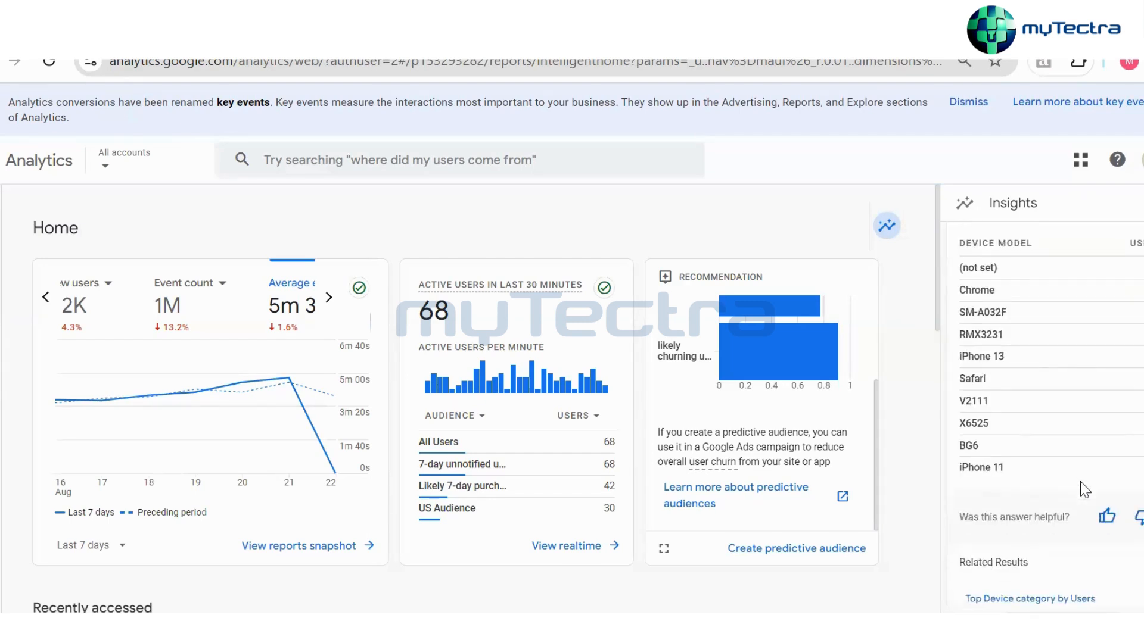
{"action": "scroll", "coordinate": [1080, 482], "scroll_direction": "up", "scroll_amount": 1}
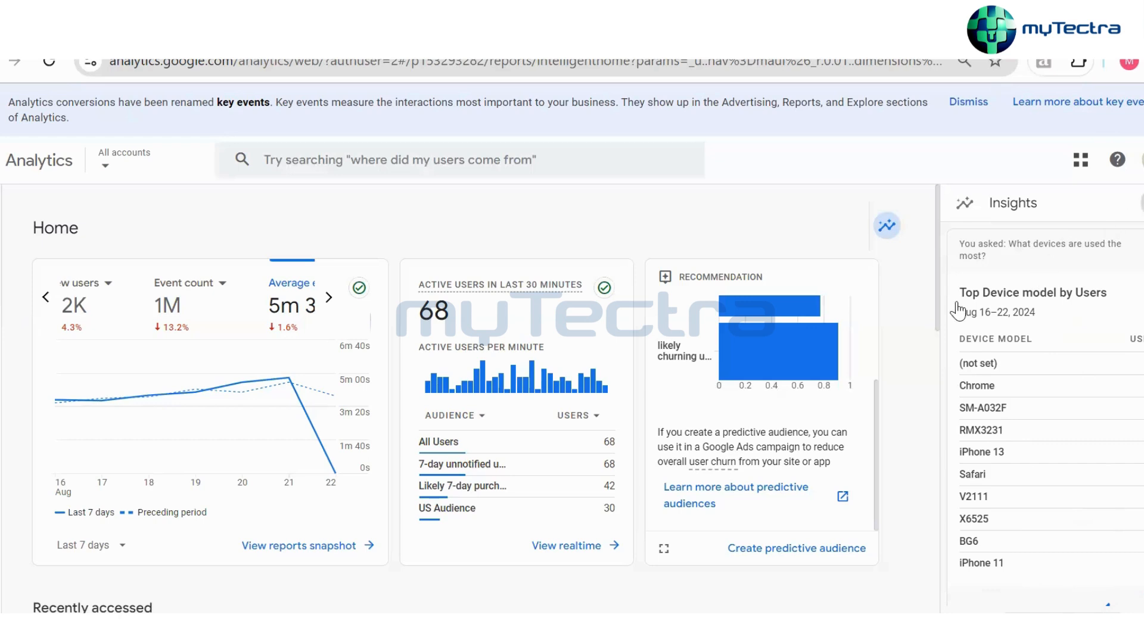
Close Insights and look over the Home page's suggested cards and the Insights & recommendations section
{"action": "left_click", "coordinate": [887, 225]}
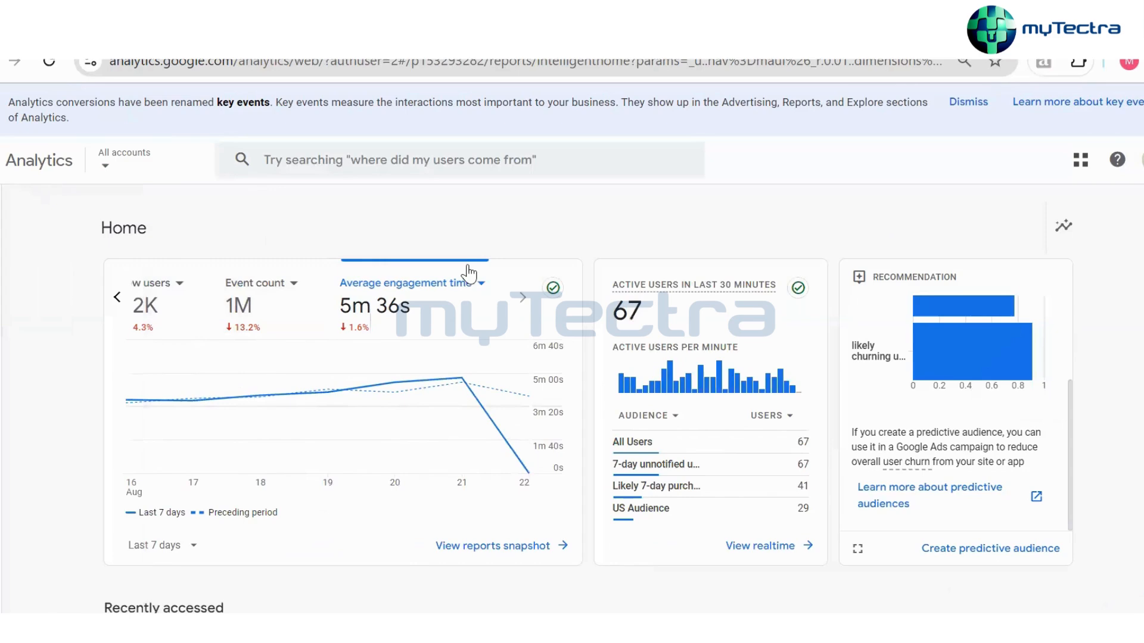
{"action": "scroll", "coordinate": [586, 334], "scroll_direction": "down", "scroll_amount": 8}
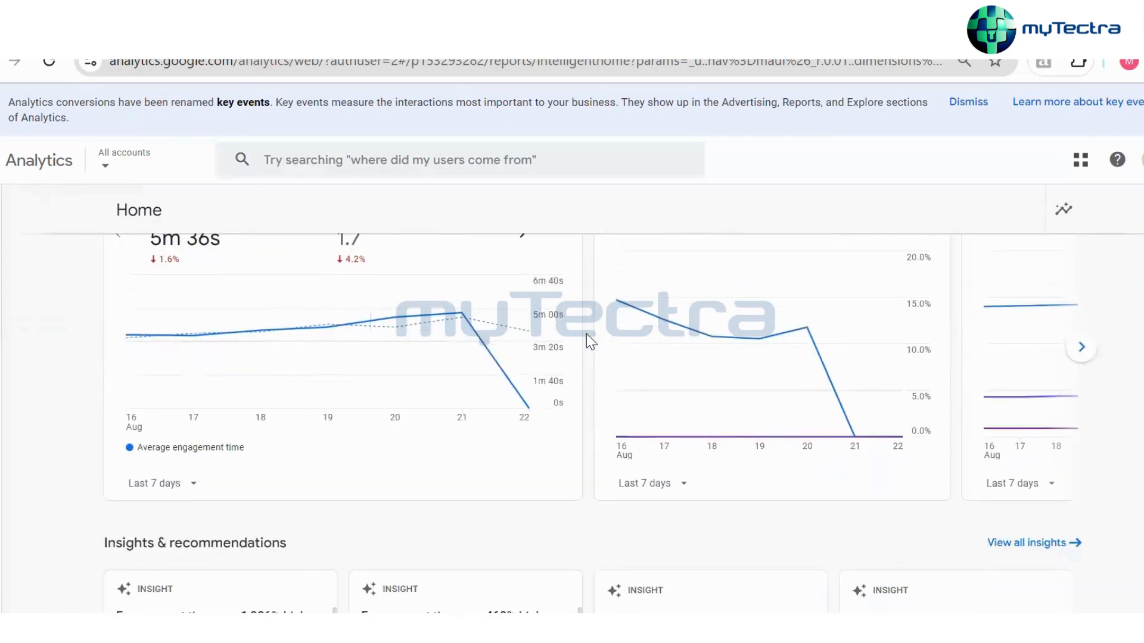
{"action": "scroll", "coordinate": [587, 333], "scroll_direction": "down", "scroll_amount": 5}
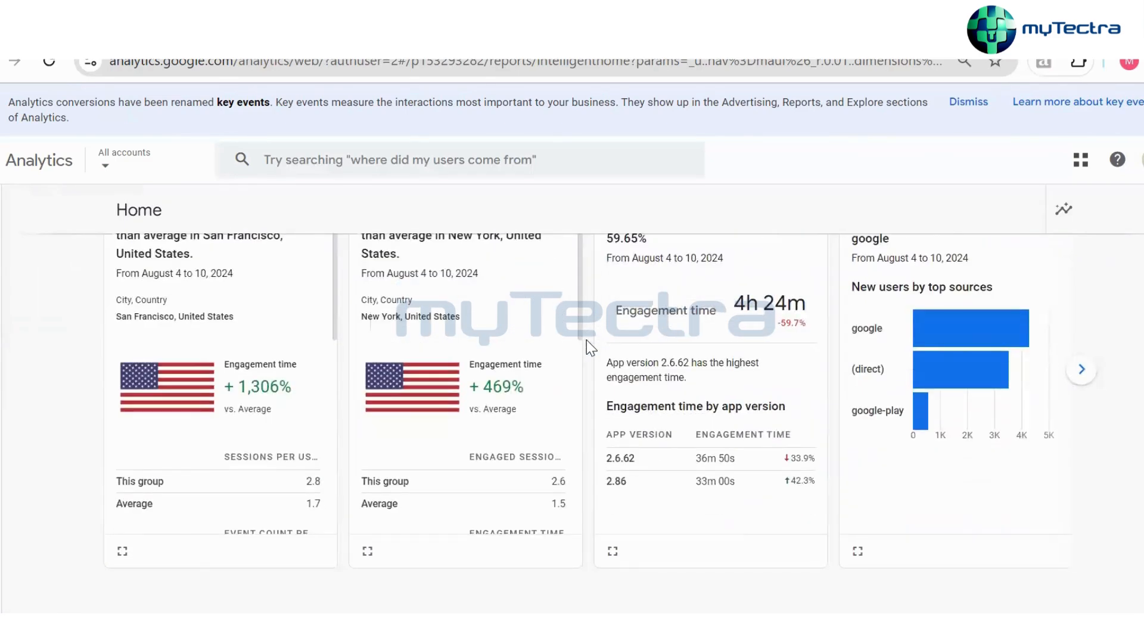
{"action": "scroll", "coordinate": [587, 341], "scroll_direction": "up", "scroll_amount": 15}
Open Reports and skim the Reports snapshot along with the list of available report collections
{"action": "left_click", "coordinate": [15, 252]}
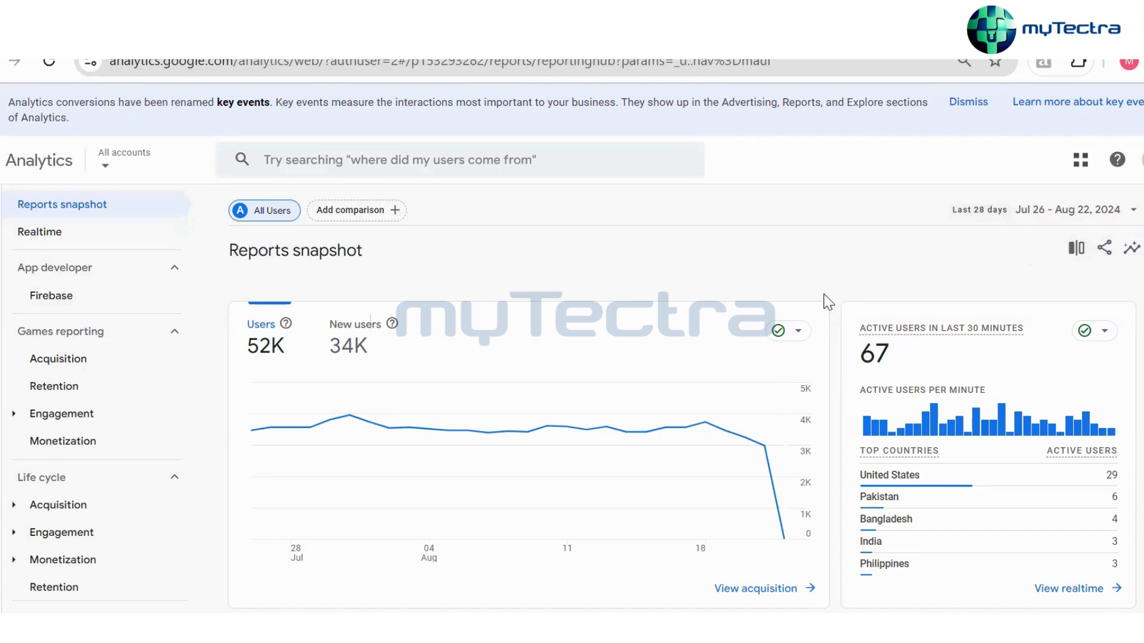
{"action": "scroll", "coordinate": [917, 317], "scroll_direction": "down", "scroll_amount": 9}
{"action": "scroll", "coordinate": [778, 384], "scroll_direction": "up", "scroll_amount": 9}
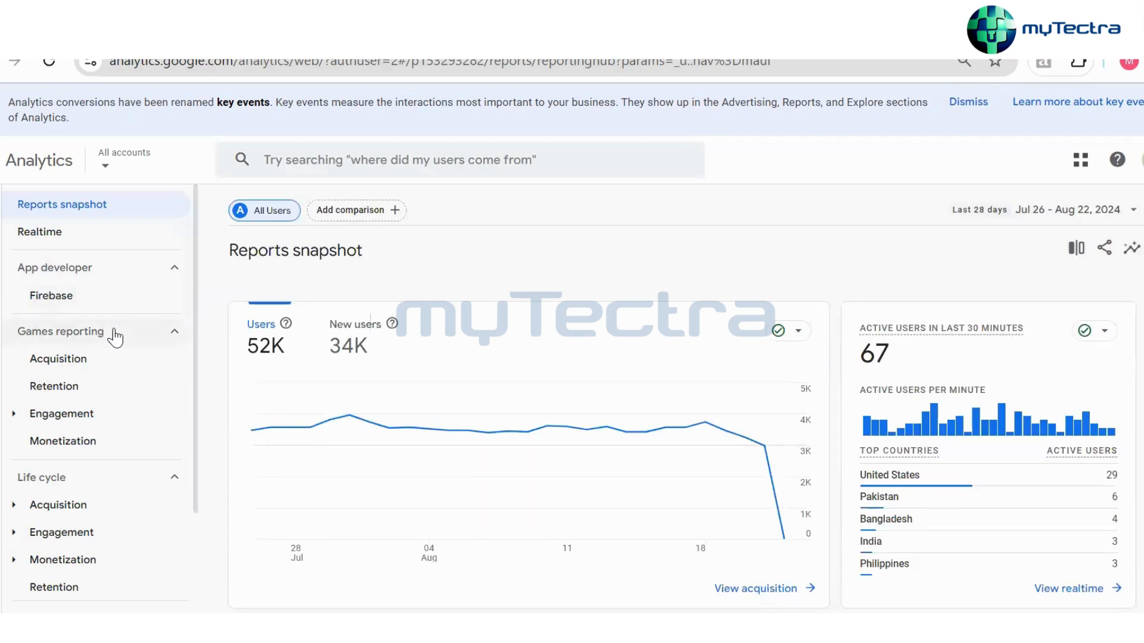
{"action": "mouse_move", "coordinate": [33, 245]}
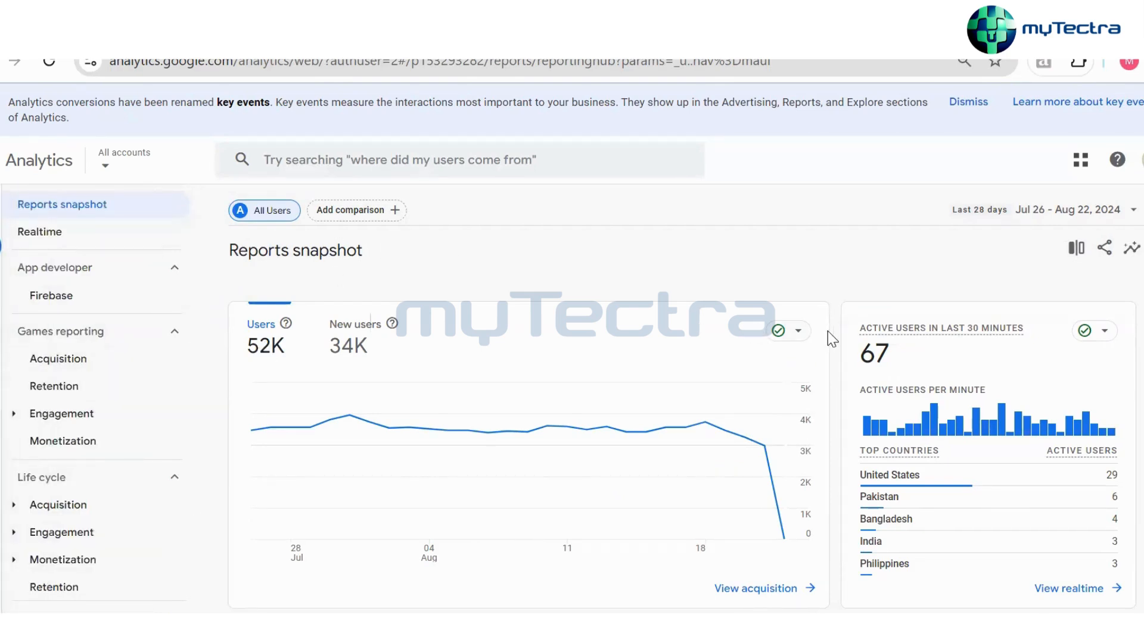
{"action": "scroll", "coordinate": [357, 432], "scroll_direction": "down", "scroll_amount": 5}
{"action": "scroll", "coordinate": [269, 369], "scroll_direction": "up", "scroll_amount": 5}
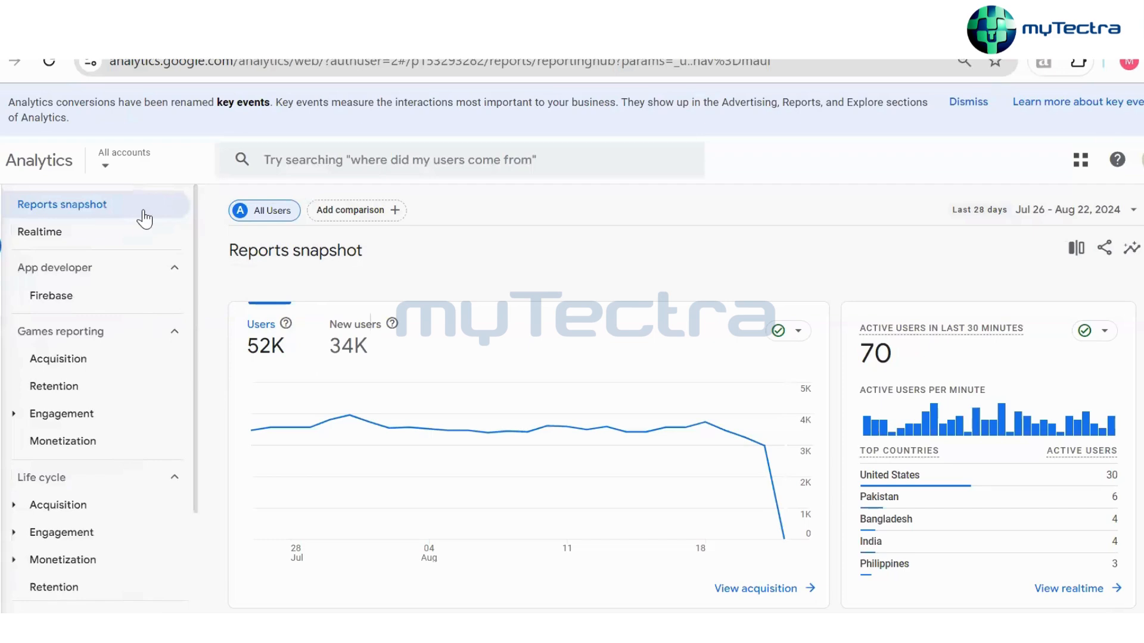
Examine the Reports snapshot cards on revenue, user engagement, retention and users by country
{"action": "scroll", "coordinate": [840, 404], "scroll_direction": "down", "scroll_amount": 5}
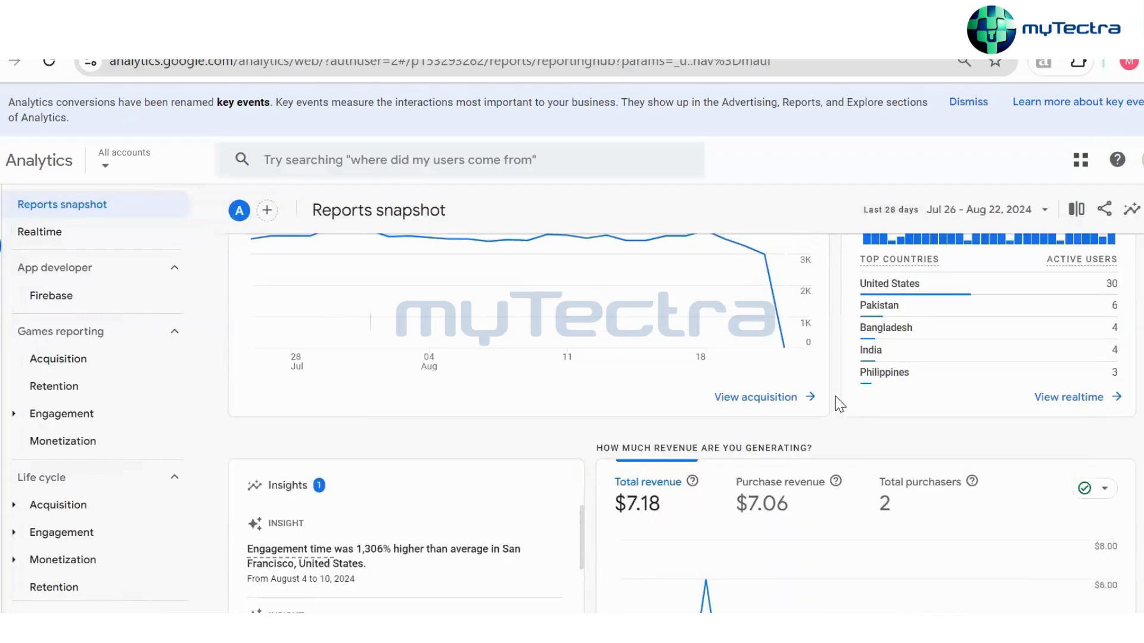
{"action": "scroll", "coordinate": [771, 416], "scroll_direction": "down", "scroll_amount": 10}
{"action": "scroll", "coordinate": [592, 470], "scroll_direction": "up", "scroll_amount": 3}
{"action": "scroll", "coordinate": [595, 472], "scroll_direction": "down", "scroll_amount": 3}
{"action": "scroll", "coordinate": [655, 471], "scroll_direction": "down", "scroll_amount": 5}
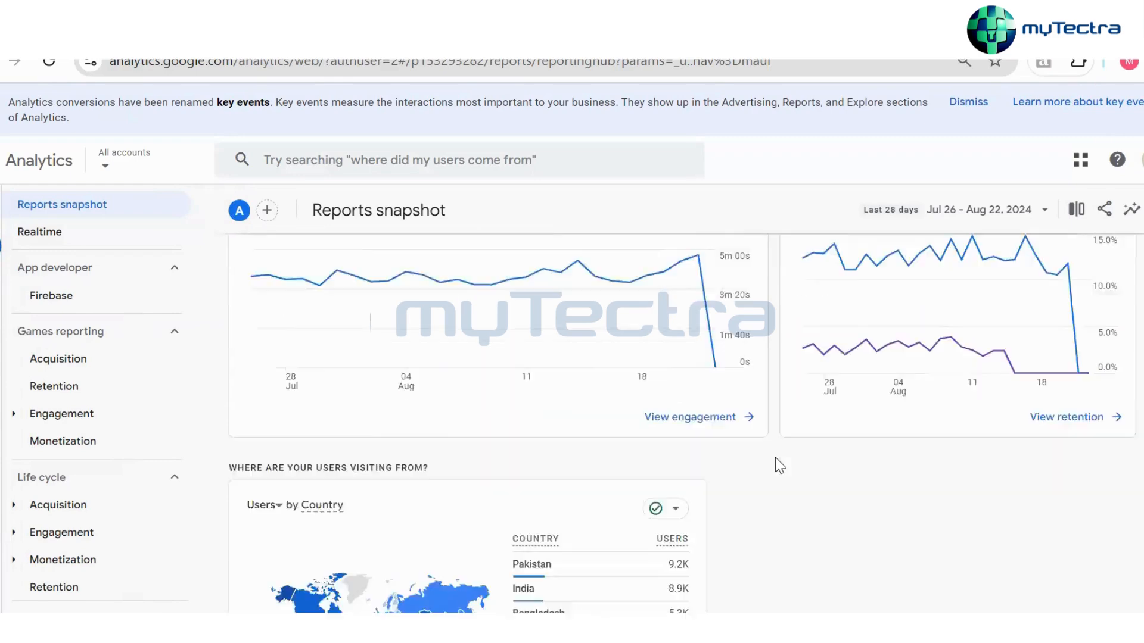
{"action": "scroll", "coordinate": [775, 462], "scroll_direction": "down", "scroll_amount": 5}
{"action": "scroll", "coordinate": [310, 337], "scroll_direction": "up", "scroll_amount": 20}
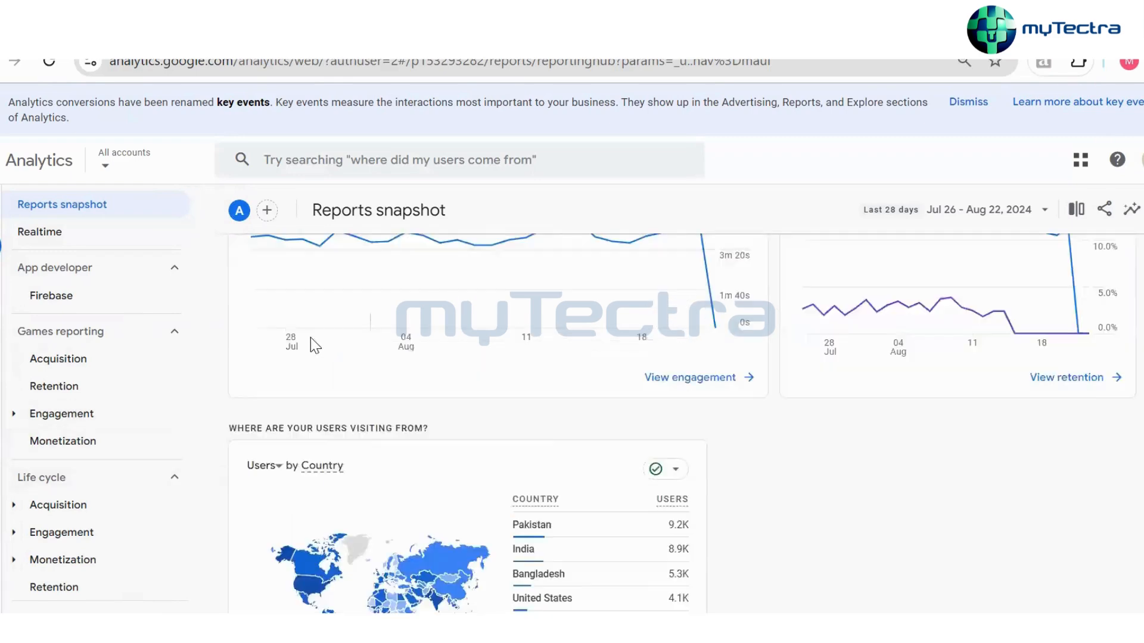
Switch to the Home page and return to the Reports snapshot
{"action": "mouse_move", "coordinate": [56, 220]}
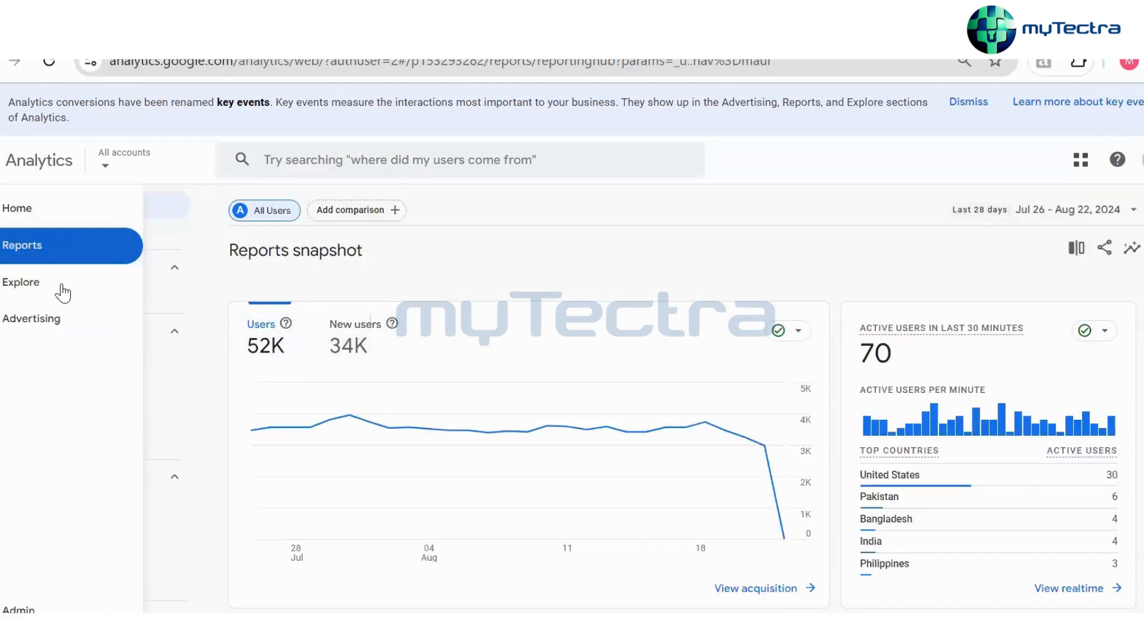
{"action": "left_click", "coordinate": [12, 232]}
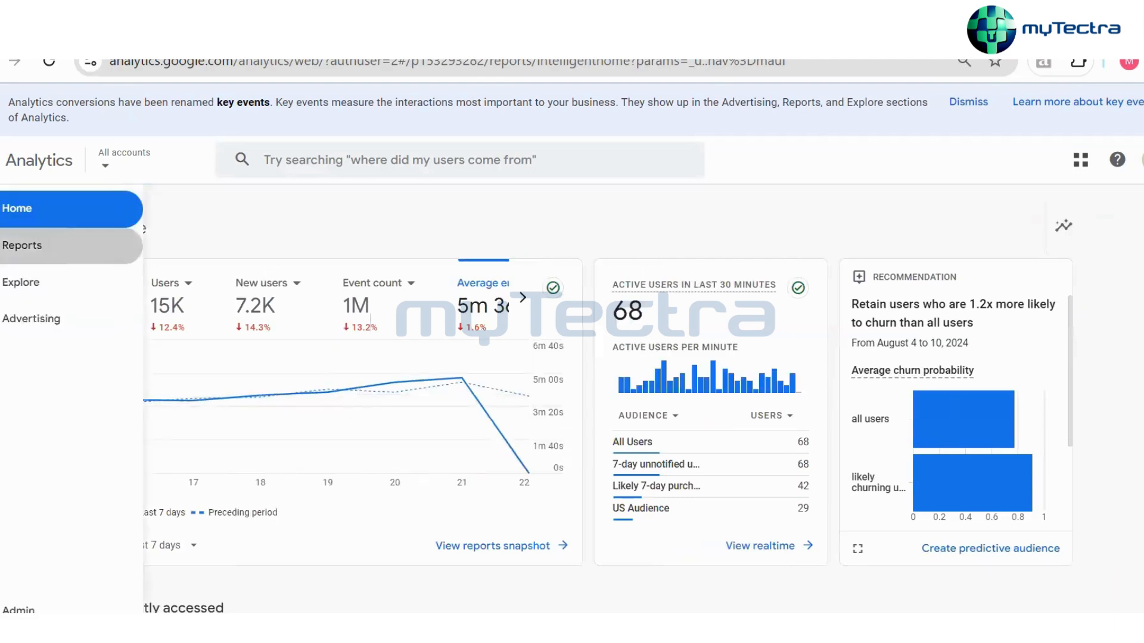
{"action": "left_click", "coordinate": [15, 242]}
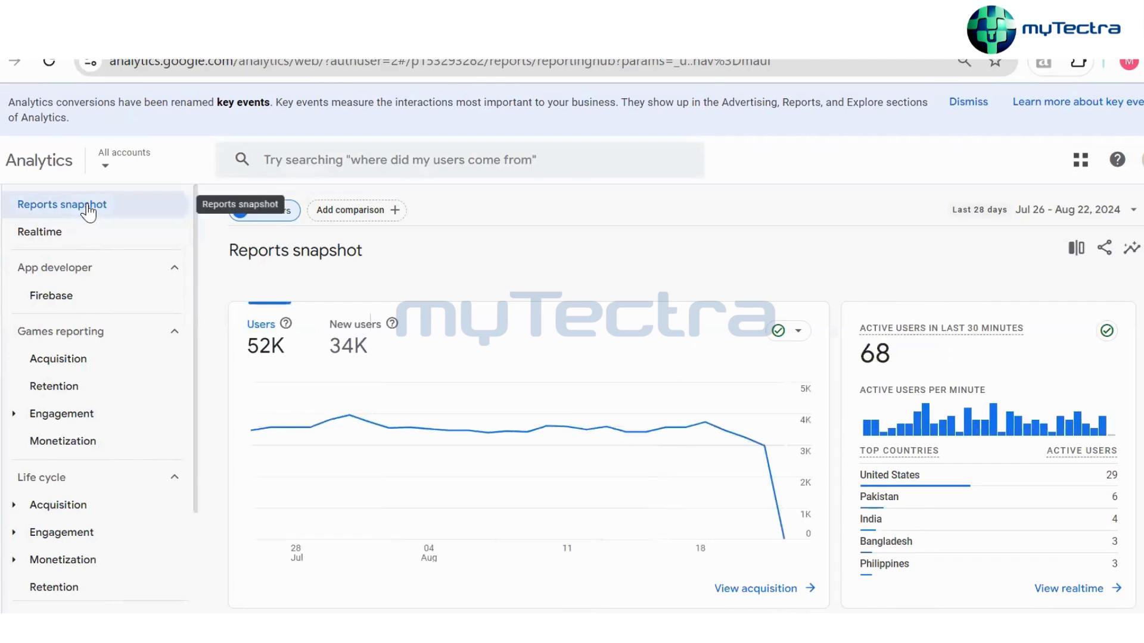
{"action": "left_click", "coordinate": [67, 211]}
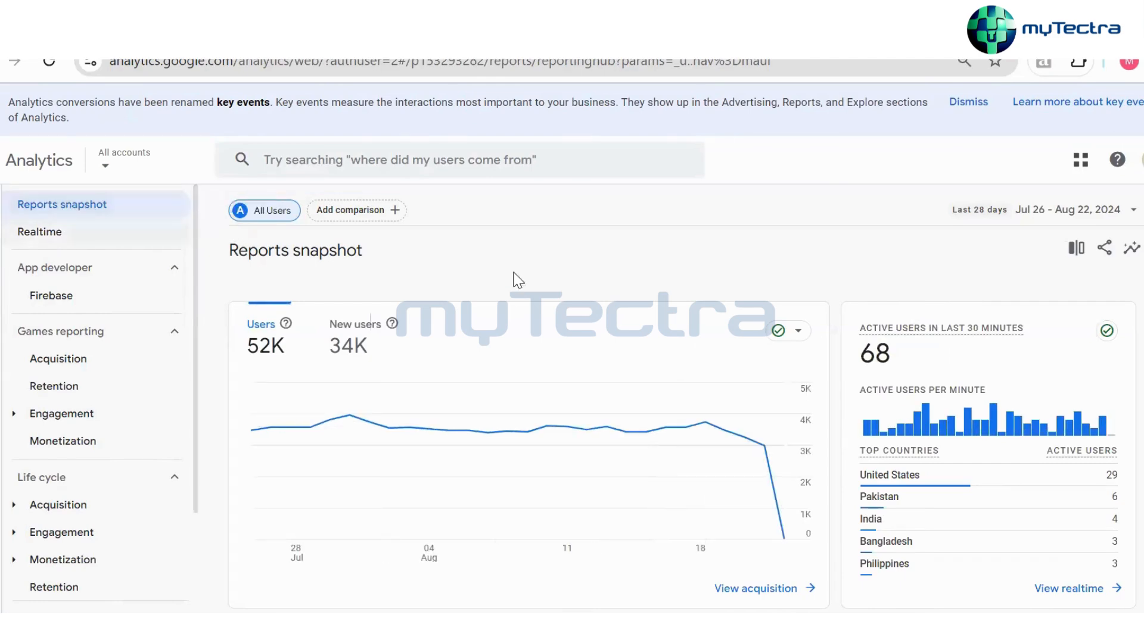
Review the Reports snapshot cards down to the user spending chart
{"action": "scroll", "coordinate": [829, 387], "scroll_direction": "down", "scroll_amount": 6}
{"action": "scroll", "coordinate": [829, 394], "scroll_direction": "up", "scroll_amount": 4}
{"action": "scroll", "coordinate": [831, 405], "scroll_direction": "down", "scroll_amount": 10}
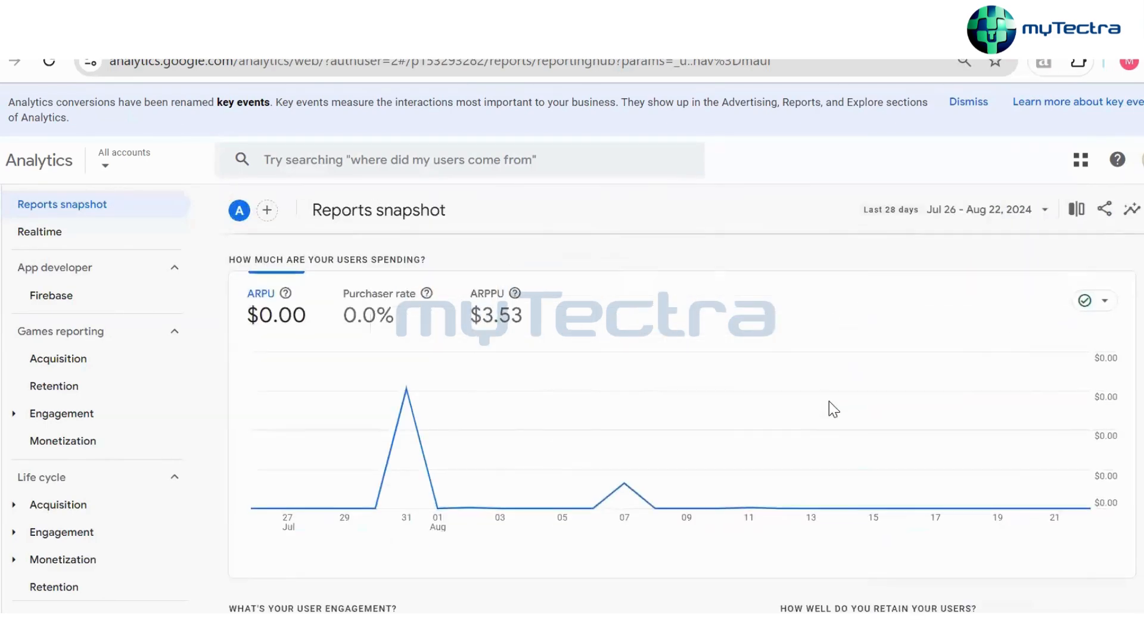
{"action": "scroll", "coordinate": [810, 410], "scroll_direction": "up", "scroll_amount": 5}
{"action": "scroll", "coordinate": [810, 409], "scroll_direction": "up", "scroll_amount": 7}
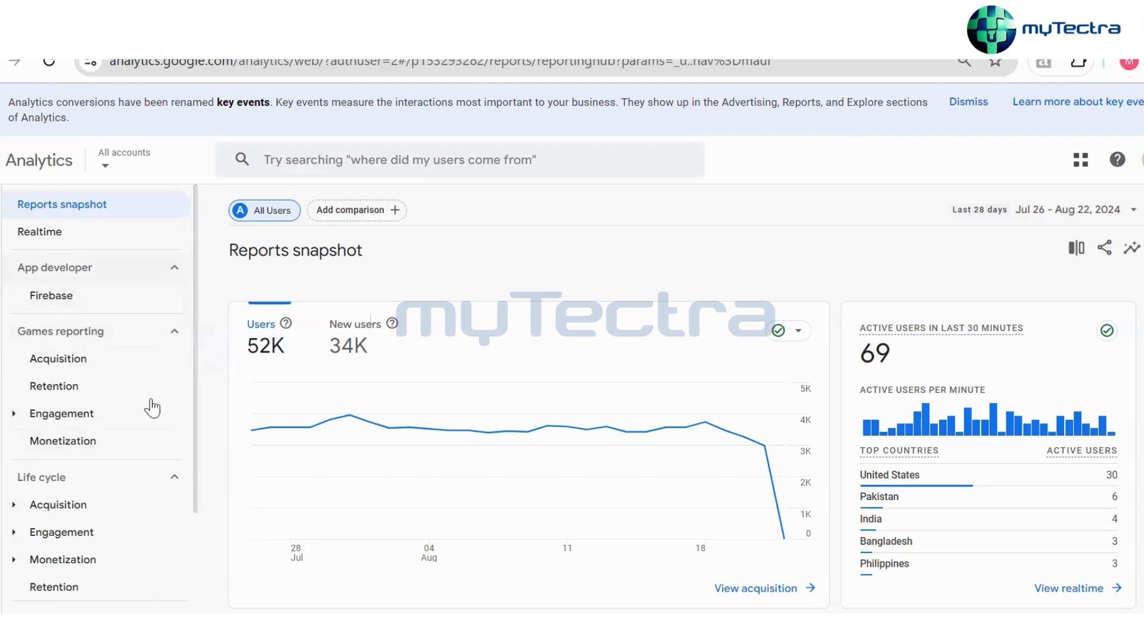
Open the Acquisition Overview report under Life cycle and look through the other report collections
{"action": "scroll", "coordinate": [123, 459], "scroll_direction": "down", "scroll_amount": 2}
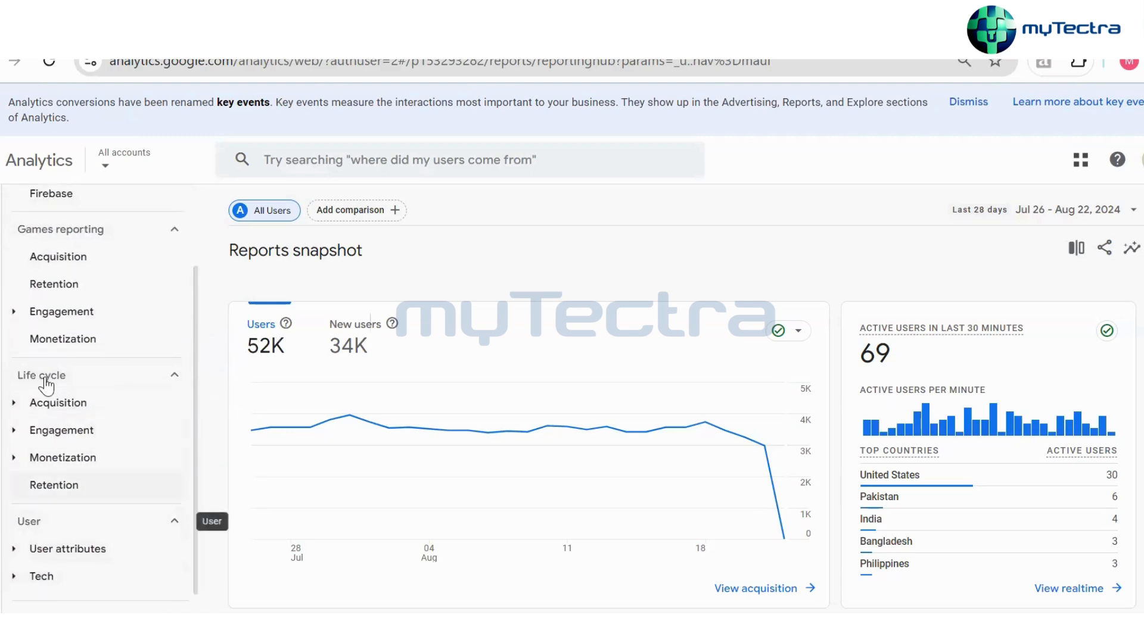
{"action": "left_click", "coordinate": [14, 404]}
{"action": "left_click", "coordinate": [87, 438]}
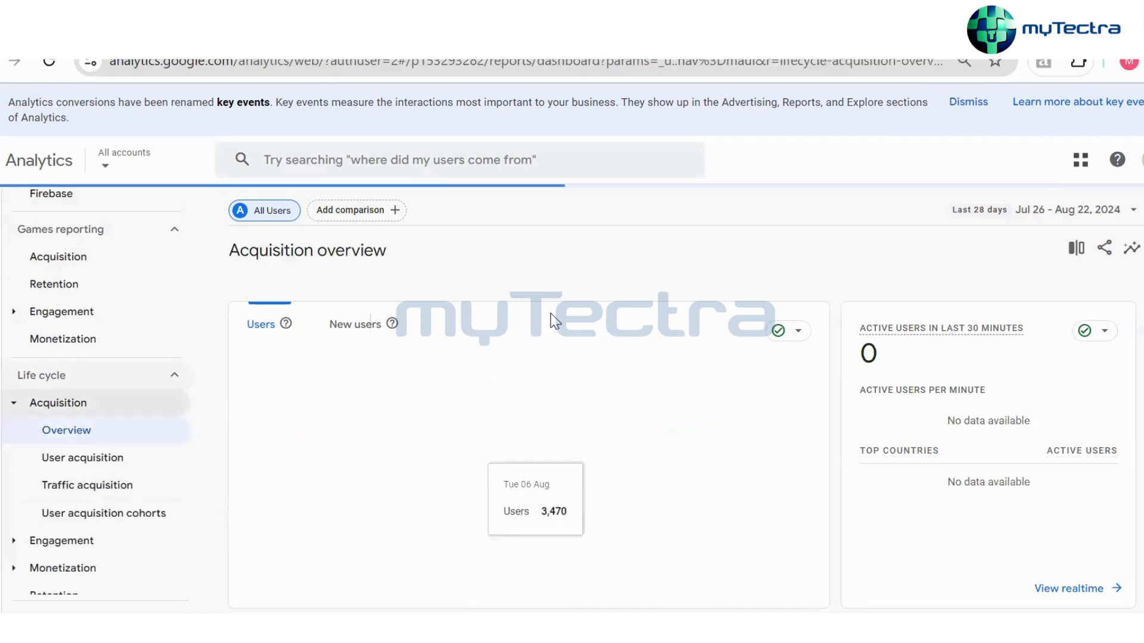
{"action": "scroll", "coordinate": [126, 314], "scroll_direction": "up", "scroll_amount": 2}
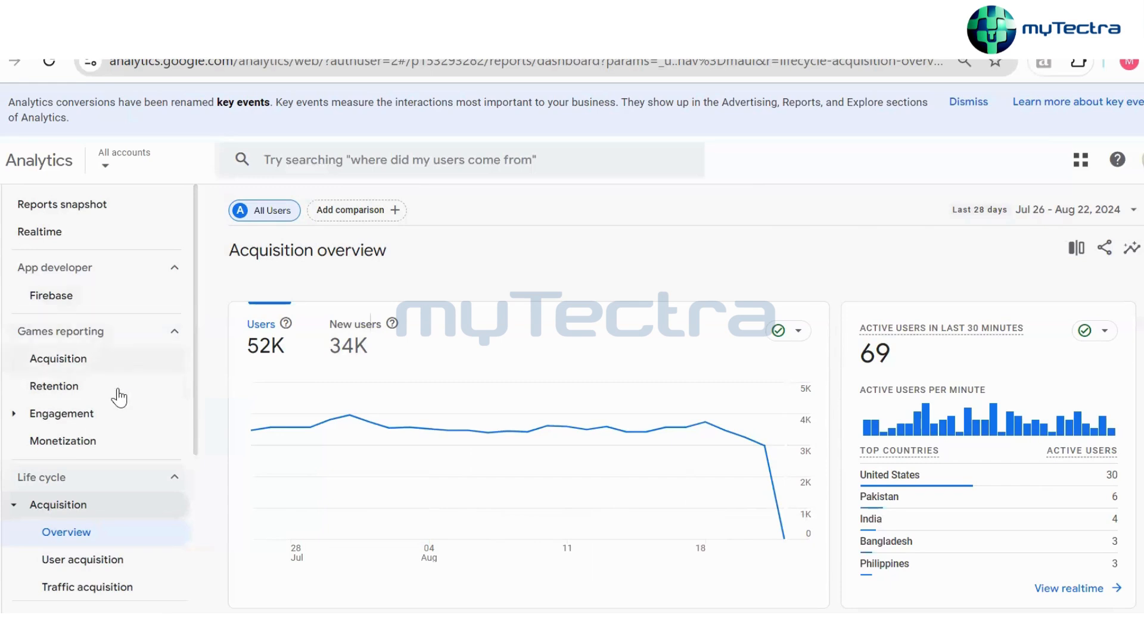
{"action": "scroll", "coordinate": [119, 398], "scroll_direction": "down", "scroll_amount": 3}
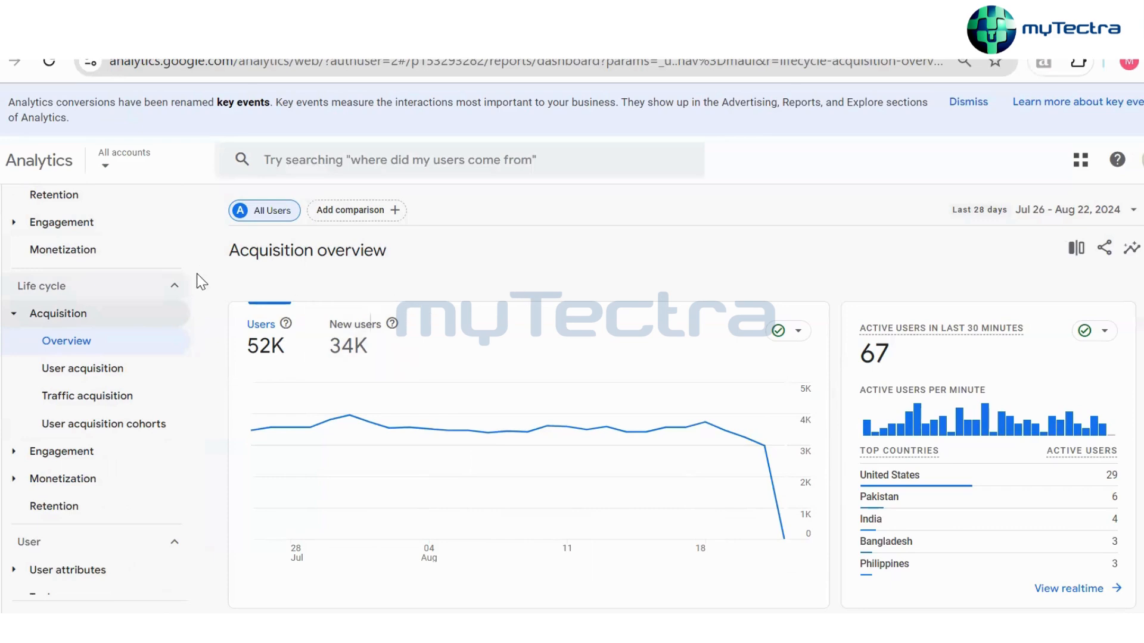
{"action": "scroll", "coordinate": [54, 257], "scroll_direction": "up", "scroll_amount": 2}
{"action": "scroll", "coordinate": [55, 257], "scroll_direction": "up", "scroll_amount": 2}
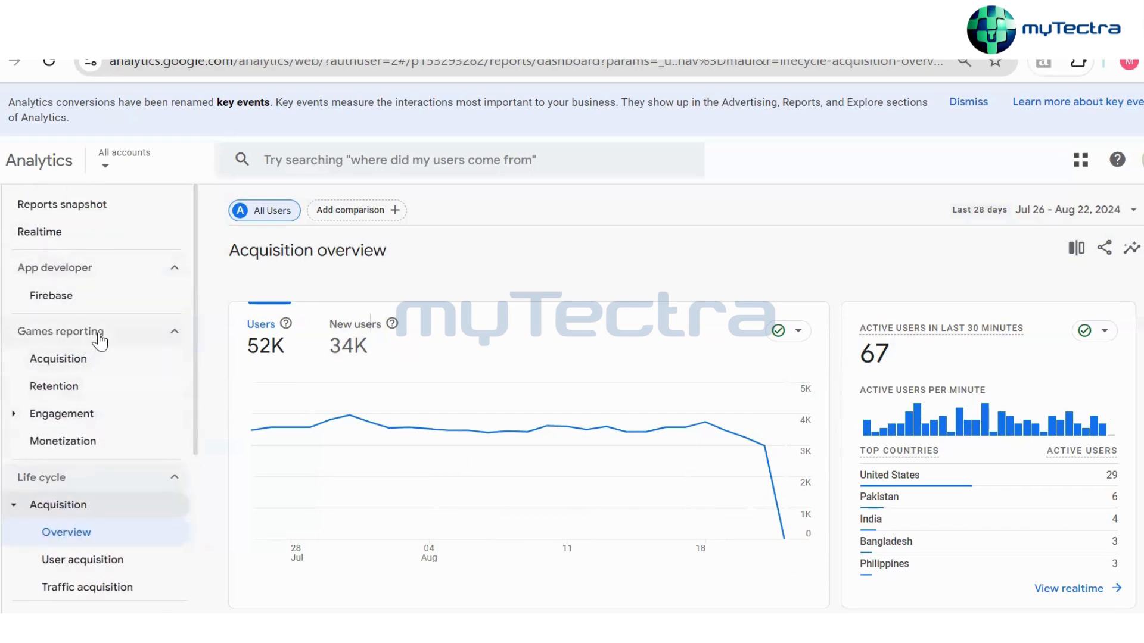
Open the Games reporting Acquisition report, switch to the Firebase overview, and review its app version, stability, retention and event cards
{"action": "left_click", "coordinate": [89, 357]}
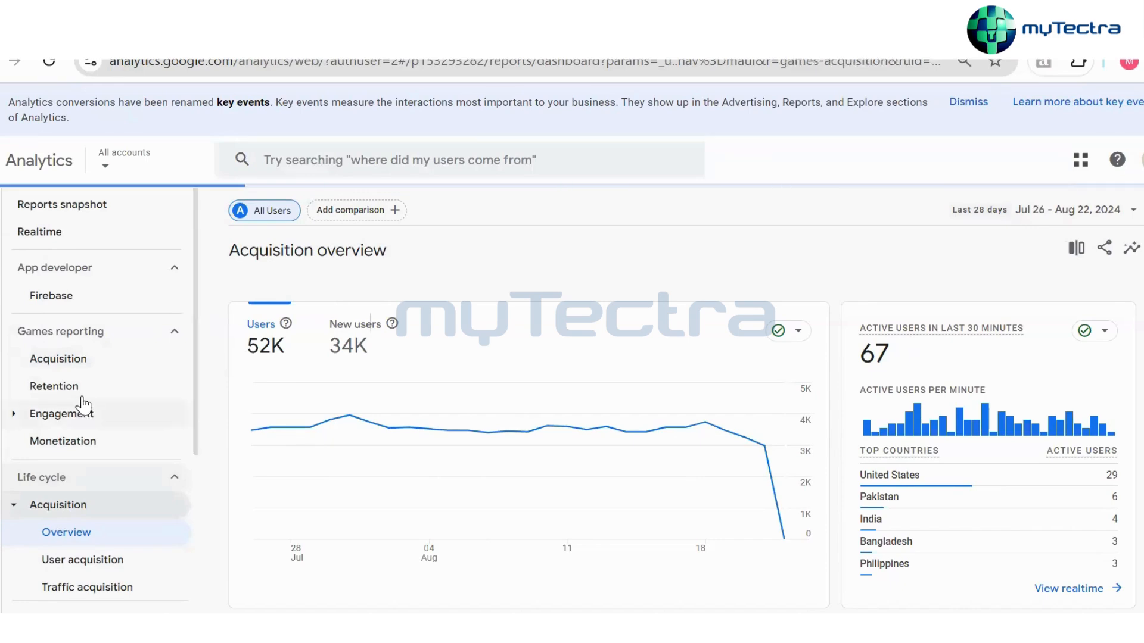
{"action": "left_click", "coordinate": [37, 298]}
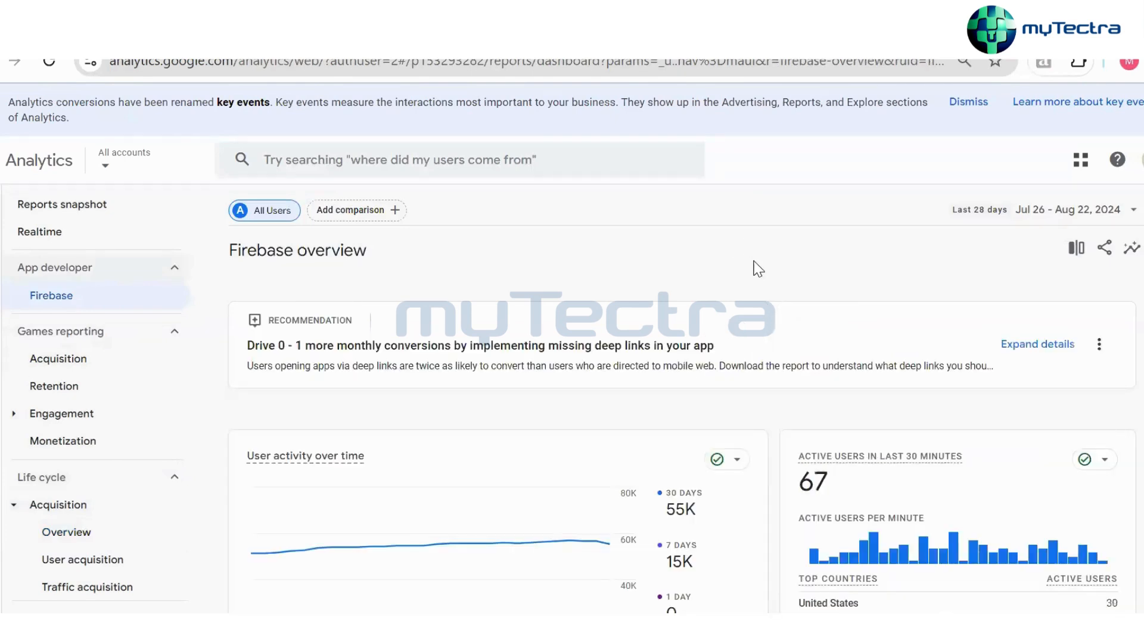
{"action": "scroll", "coordinate": [774, 439], "scroll_direction": "down", "scroll_amount": 2}
{"action": "scroll", "coordinate": [777, 444], "scroll_direction": "down", "scroll_amount": 8}
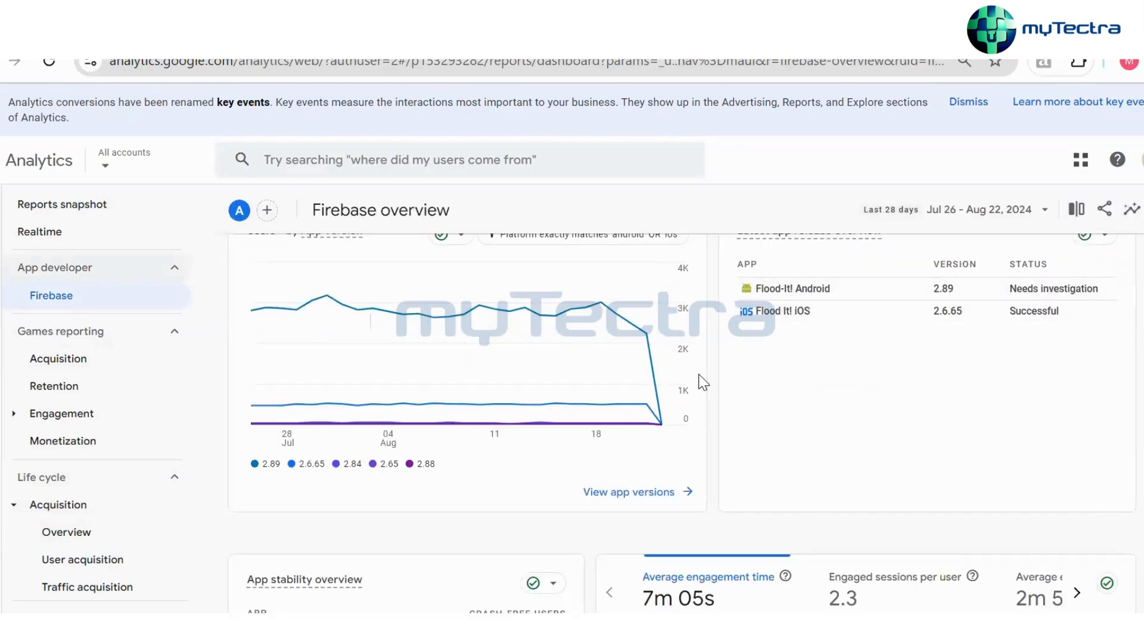
{"action": "scroll", "coordinate": [730, 421], "scroll_direction": "down", "scroll_amount": 15}
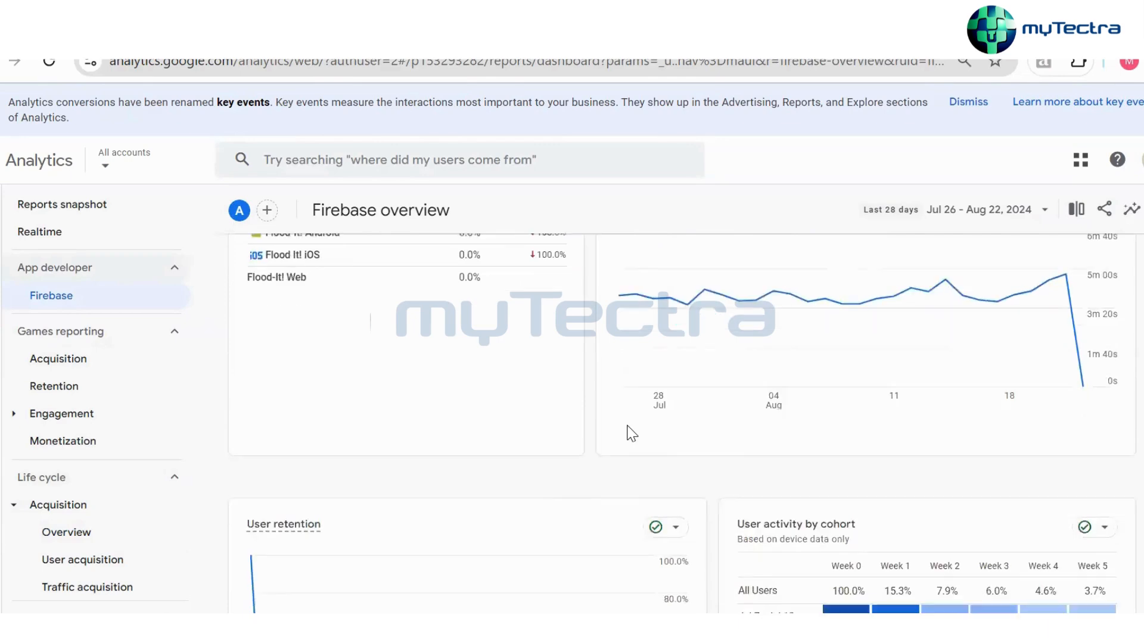
{"action": "scroll", "coordinate": [631, 433], "scroll_direction": "down", "scroll_amount": 6}
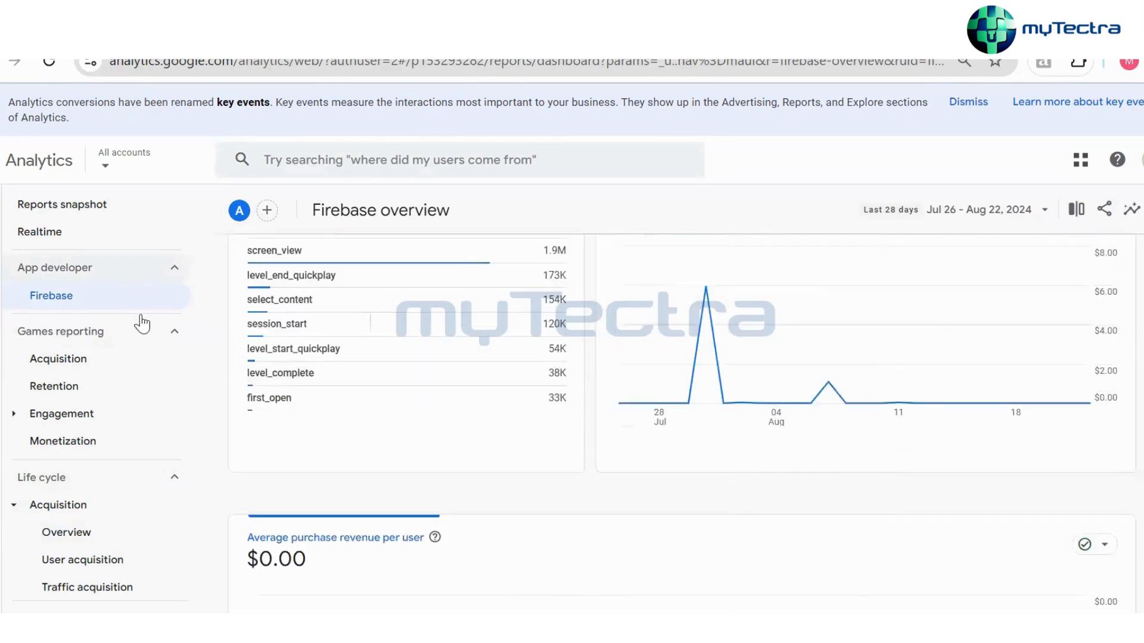
Return to the Life cycle Acquisition overview and review its cards
{"action": "scroll", "coordinate": [149, 417], "scroll_direction": "down", "scroll_amount": 3}
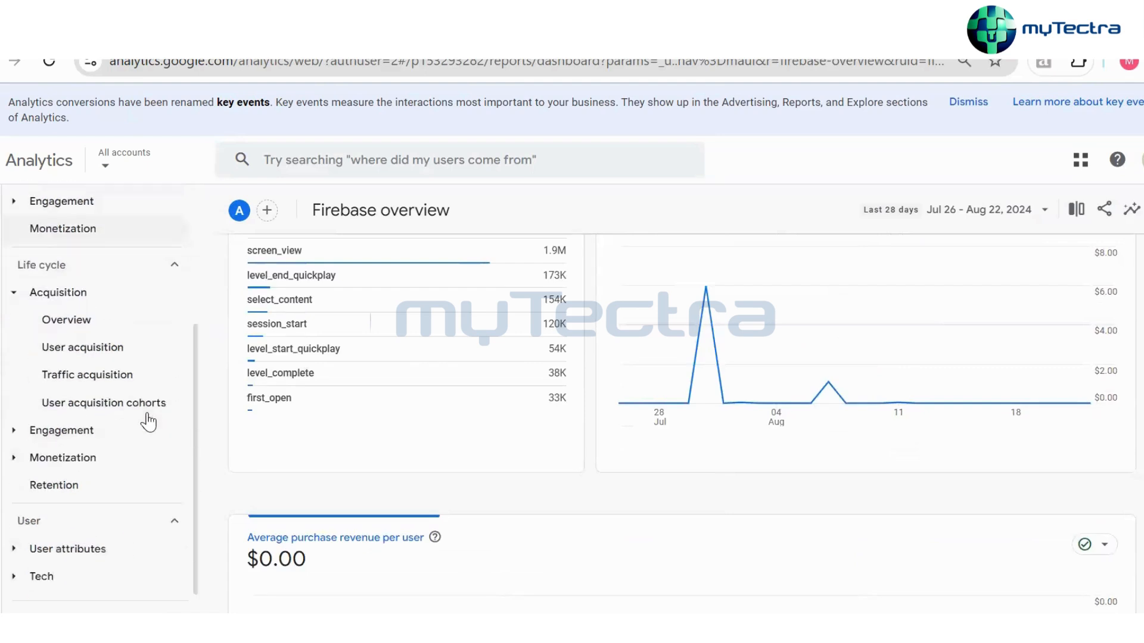
{"action": "left_click", "coordinate": [80, 311]}
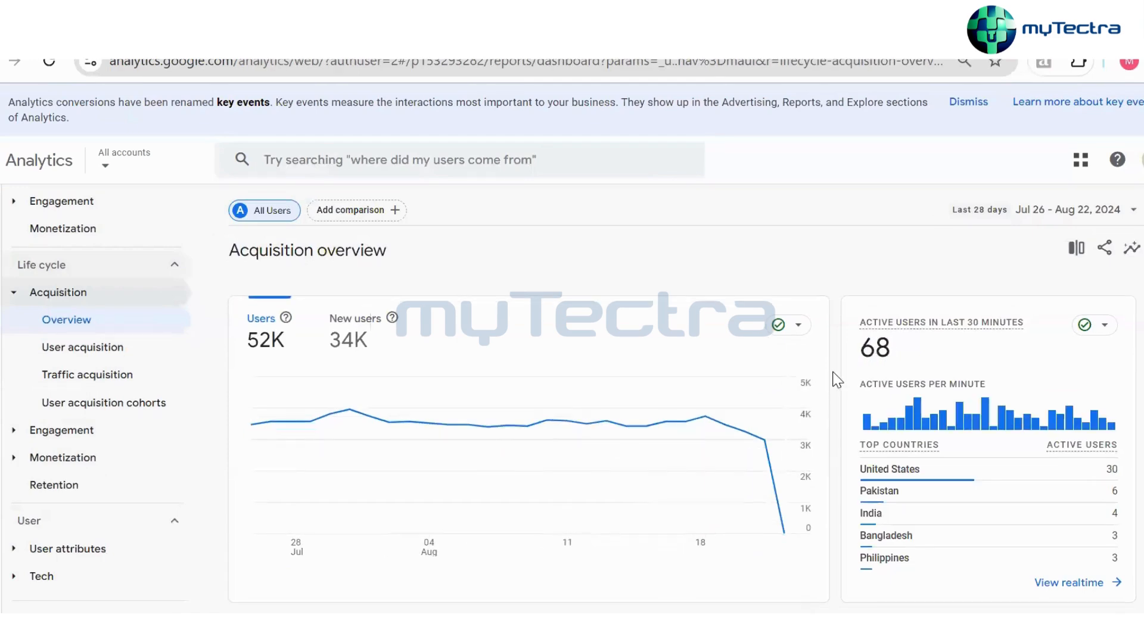
{"action": "scroll", "coordinate": [835, 378], "scroll_direction": "down", "scroll_amount": 3}
Open the User acquisition report and examine its table of new users and sessions by first user primary channel group
{"action": "left_click", "coordinate": [95, 351]}
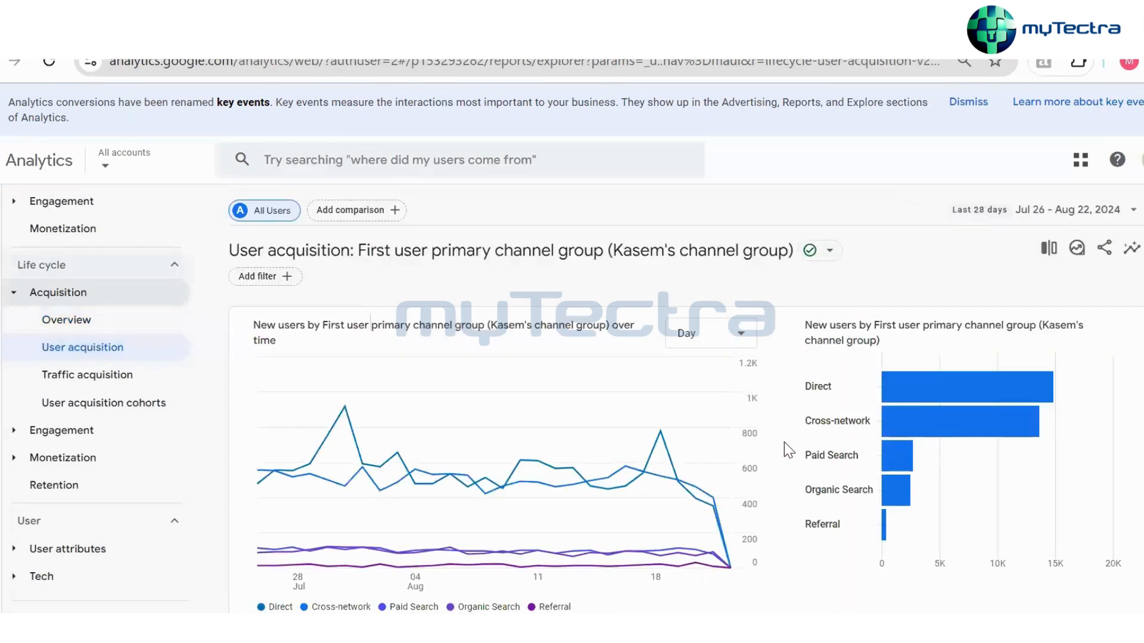
{"action": "scroll", "coordinate": [784, 442], "scroll_direction": "down", "scroll_amount": 3}
{"action": "scroll", "coordinate": [784, 442], "scroll_direction": "down", "scroll_amount": 4}
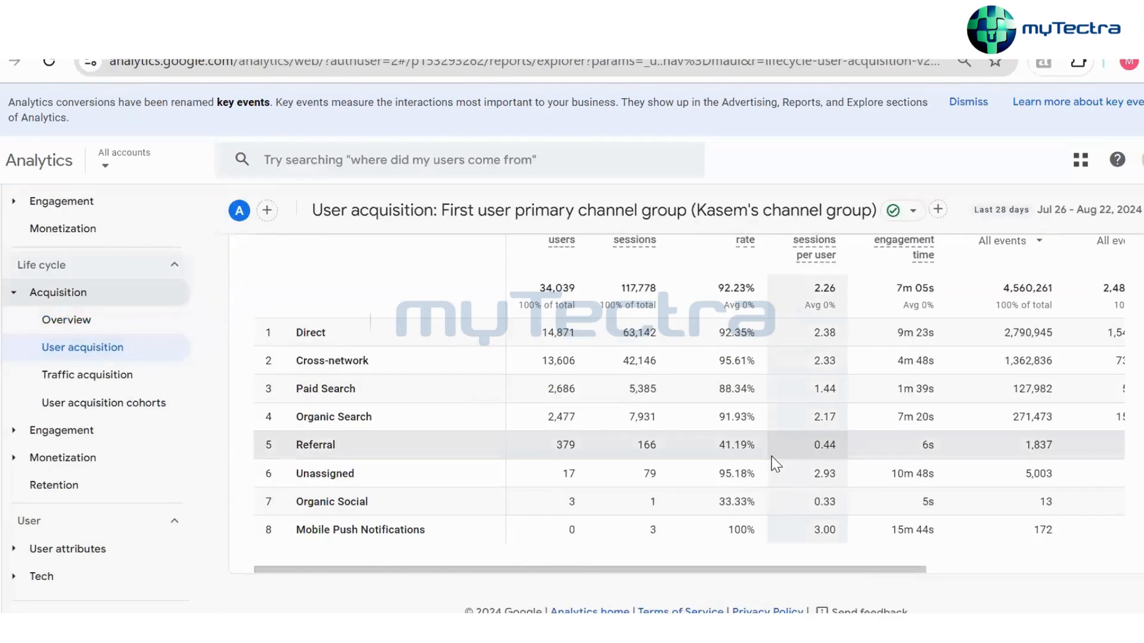
{"action": "scroll", "coordinate": [605, 426], "scroll_direction": "up", "scroll_amount": 1}
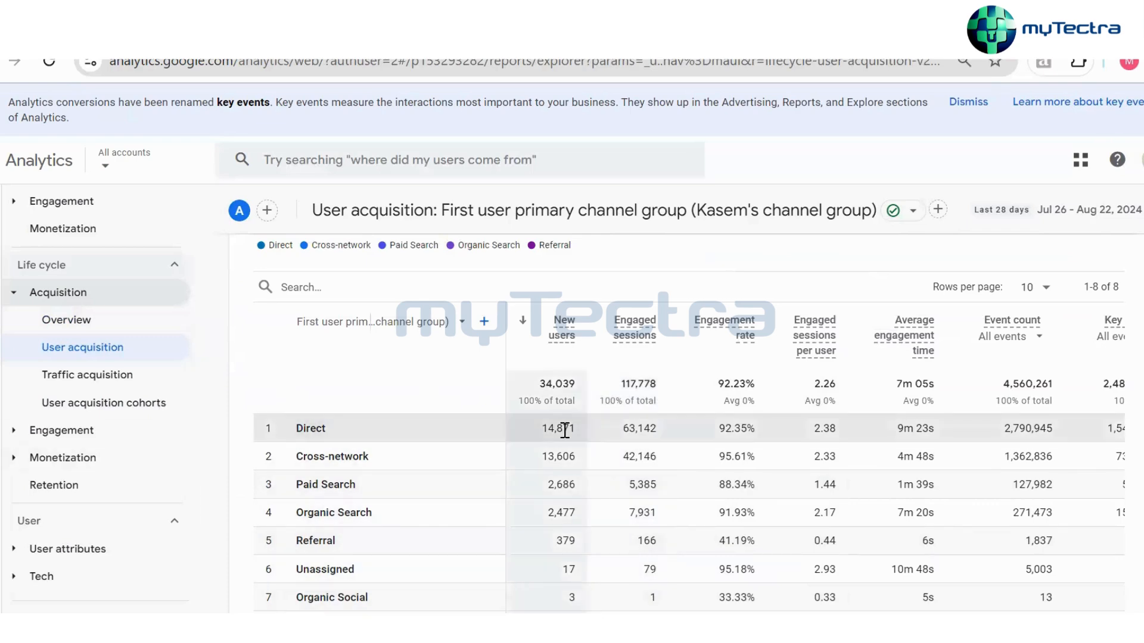
{"action": "scroll", "coordinate": [622, 443], "scroll_direction": "down", "scroll_amount": 2}
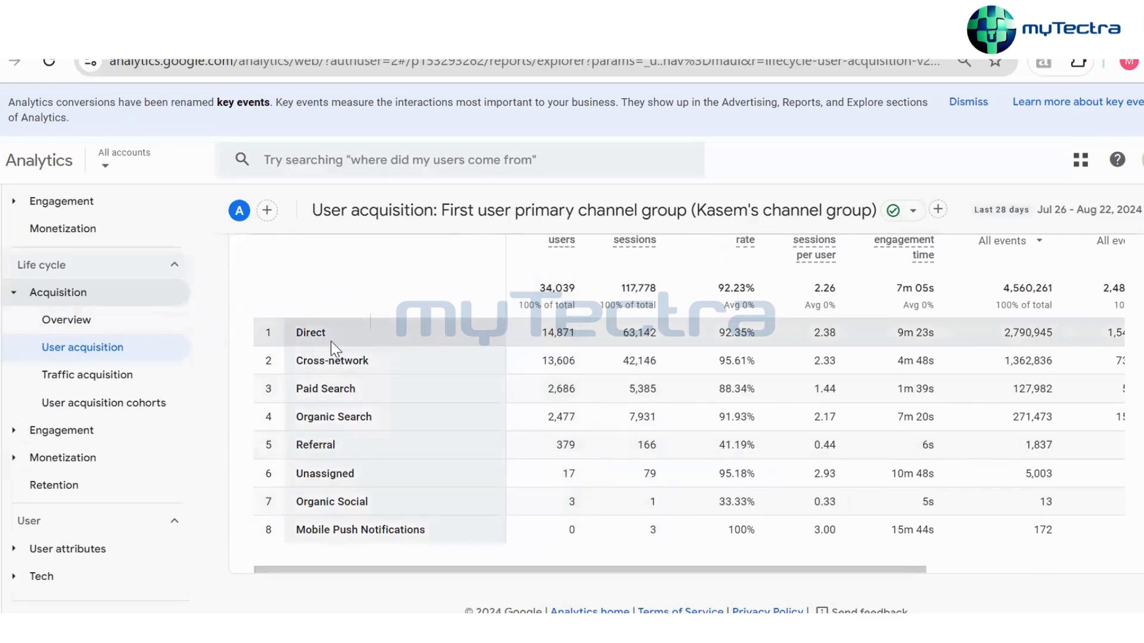
Examine the channel rows of the User acquisition table, from Direct down to Mobile Push Notifications
{"action": "scroll", "coordinate": [536, 381], "scroll_direction": "up", "scroll_amount": 2}
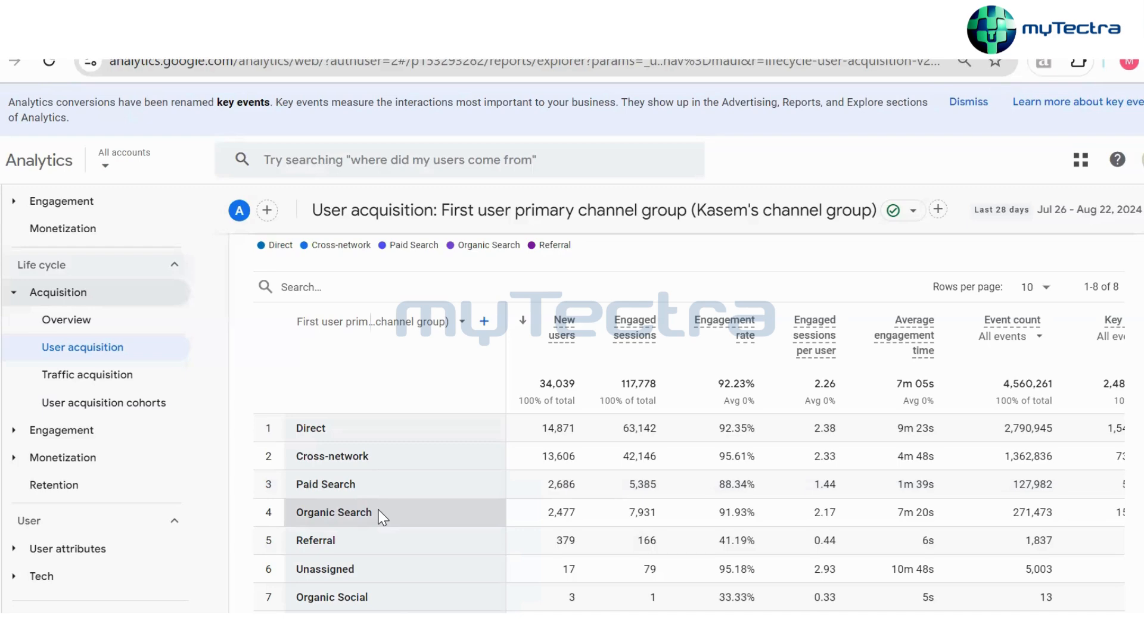
{"action": "scroll", "coordinate": [381, 516], "scroll_direction": "down", "scroll_amount": 2}
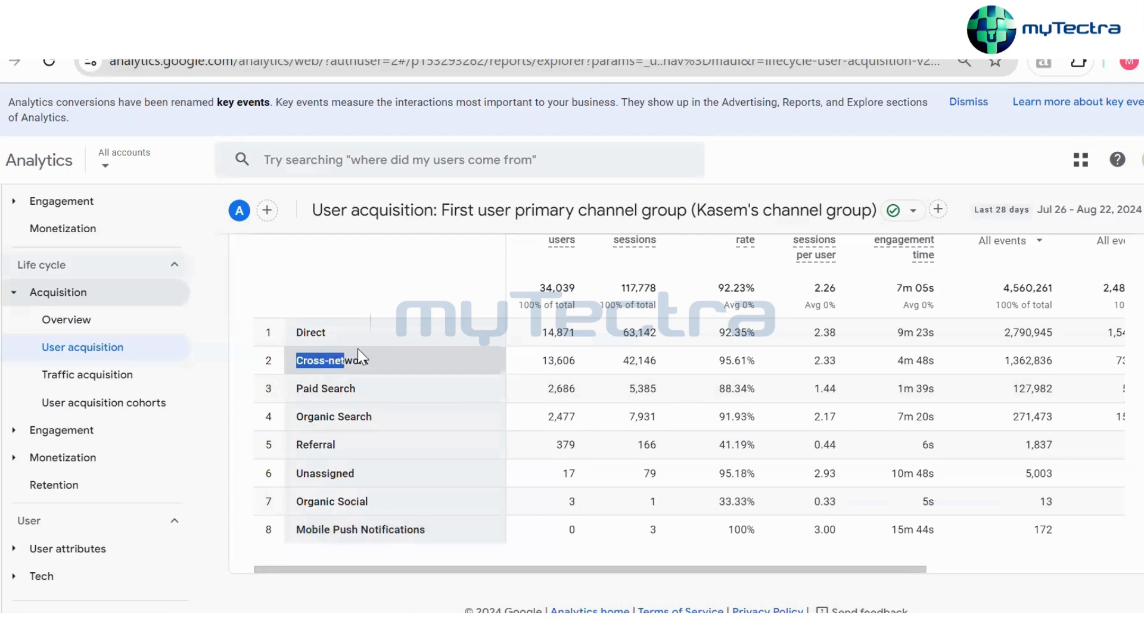
{"action": "left_click_drag", "start_coordinate": [428, 530], "coordinate": [274, 528]}
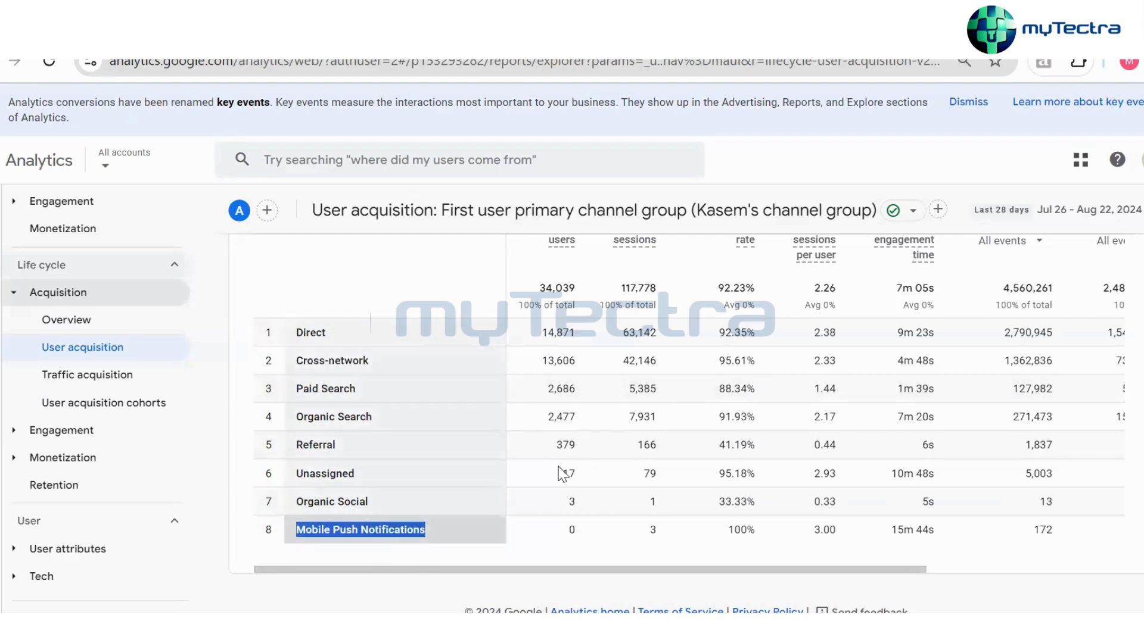
{"action": "left_click", "coordinate": [563, 474]}
Open the Life cycle Traffic acquisition report and examine its session primary channel group table and user charts
{"action": "scroll", "coordinate": [513, 455], "scroll_direction": "up", "scroll_amount": 2}
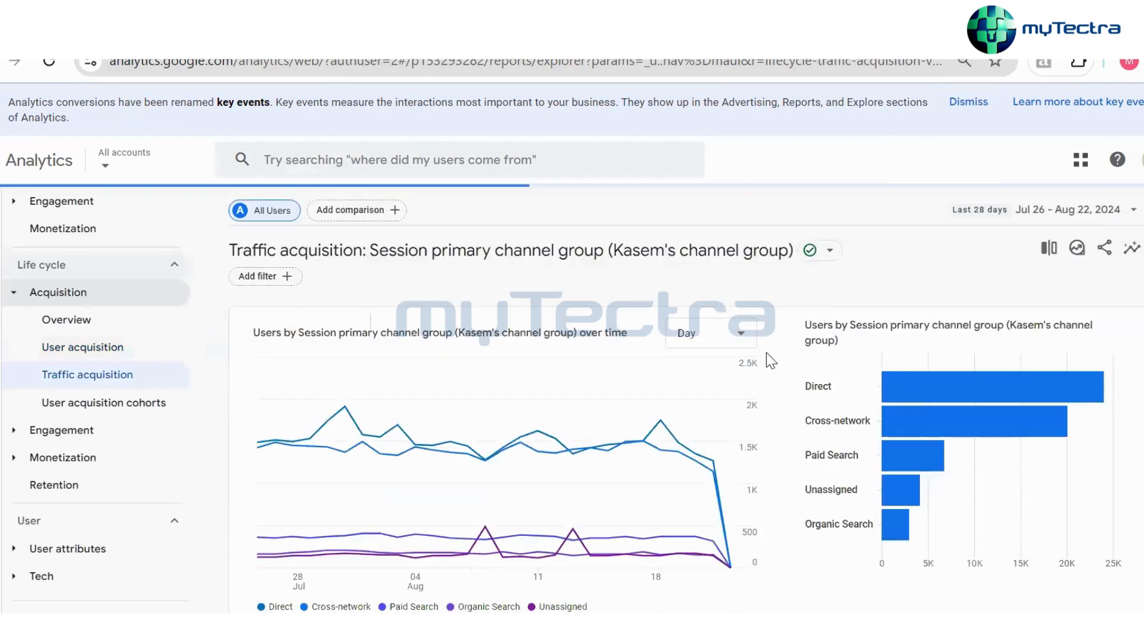
{"action": "scroll", "coordinate": [781, 355], "scroll_direction": "down", "scroll_amount": 3}
{"action": "scroll", "coordinate": [782, 352], "scroll_direction": "down", "scroll_amount": 4}
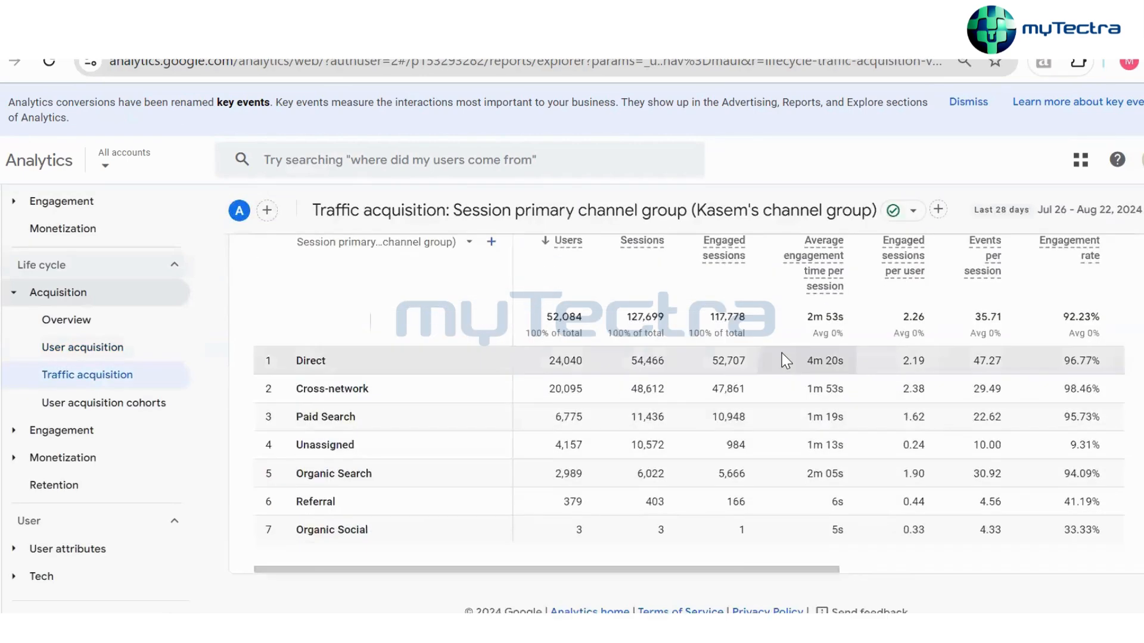
{"action": "scroll", "coordinate": [782, 353], "scroll_direction": "up", "scroll_amount": 1}
{"action": "scroll", "coordinate": [780, 357], "scroll_direction": "down", "scroll_amount": 2}
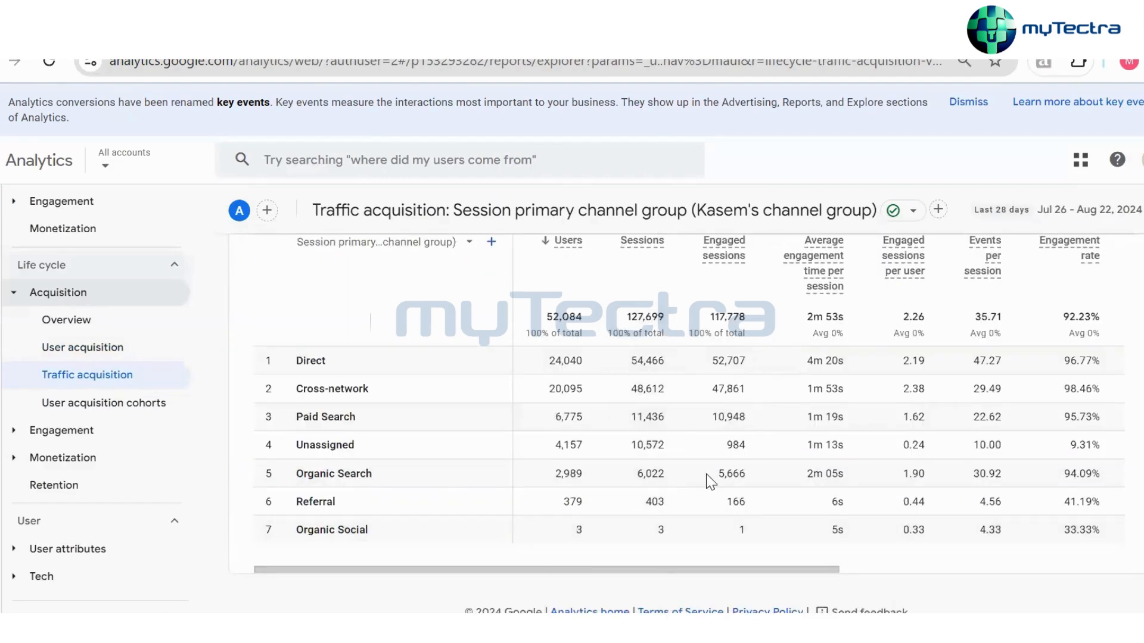
{"action": "scroll", "coordinate": [711, 433], "scroll_direction": "up", "scroll_amount": 2}
{"action": "scroll", "coordinate": [715, 434], "scroll_direction": "up", "scroll_amount": 3}
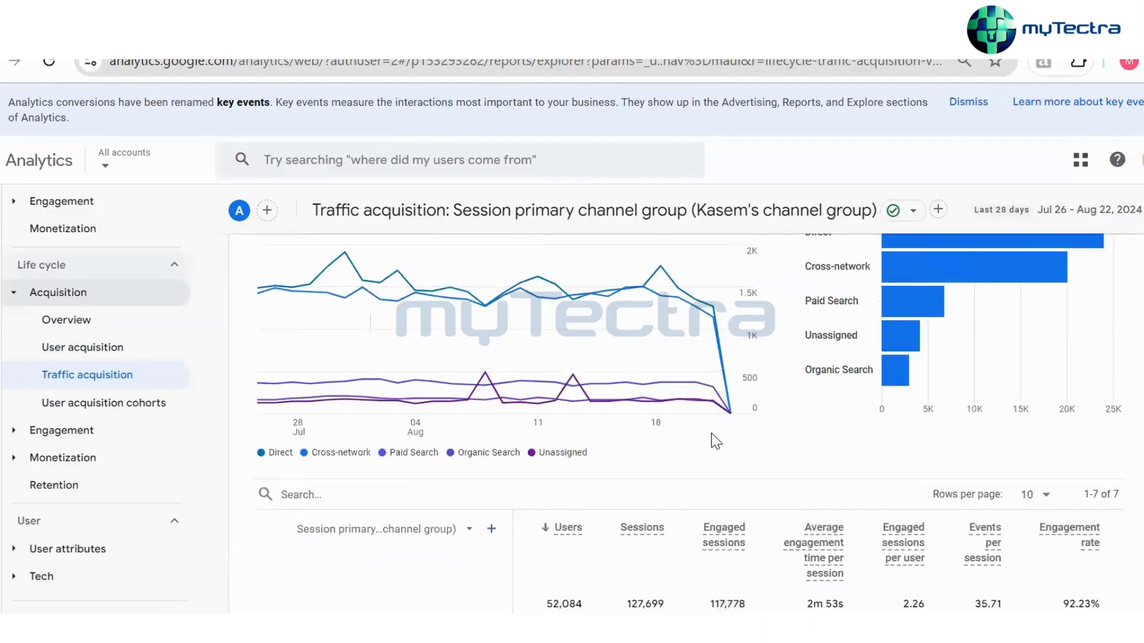
{"action": "scroll", "coordinate": [728, 396], "scroll_direction": "up", "scroll_amount": 1}
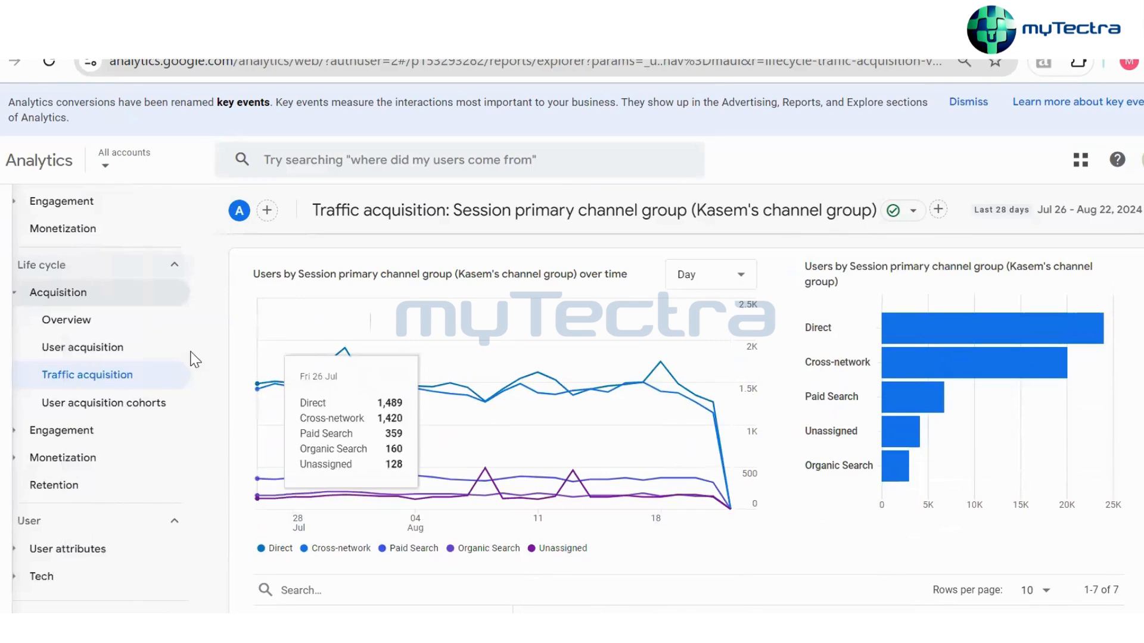
Return to the User acquisition report and review its new users charts and channel table for comparison
{"action": "left_click", "coordinate": [128, 358]}
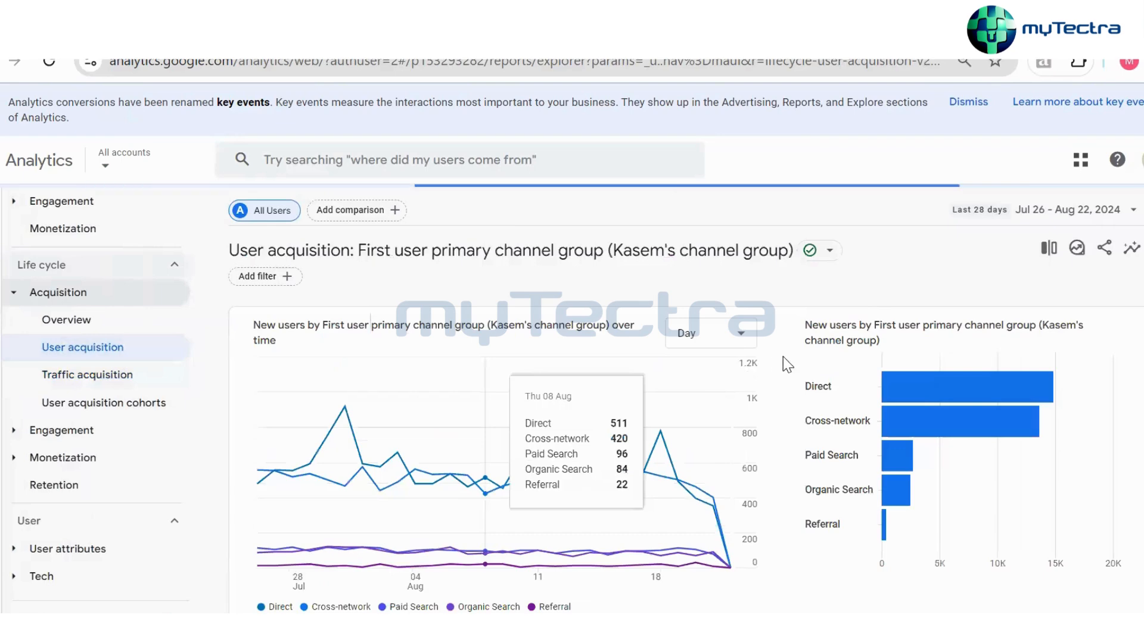
{"action": "scroll", "coordinate": [774, 358], "scroll_direction": "down", "scroll_amount": 5}
{"action": "scroll", "coordinate": [784, 360], "scroll_direction": "down", "scroll_amount": 3}
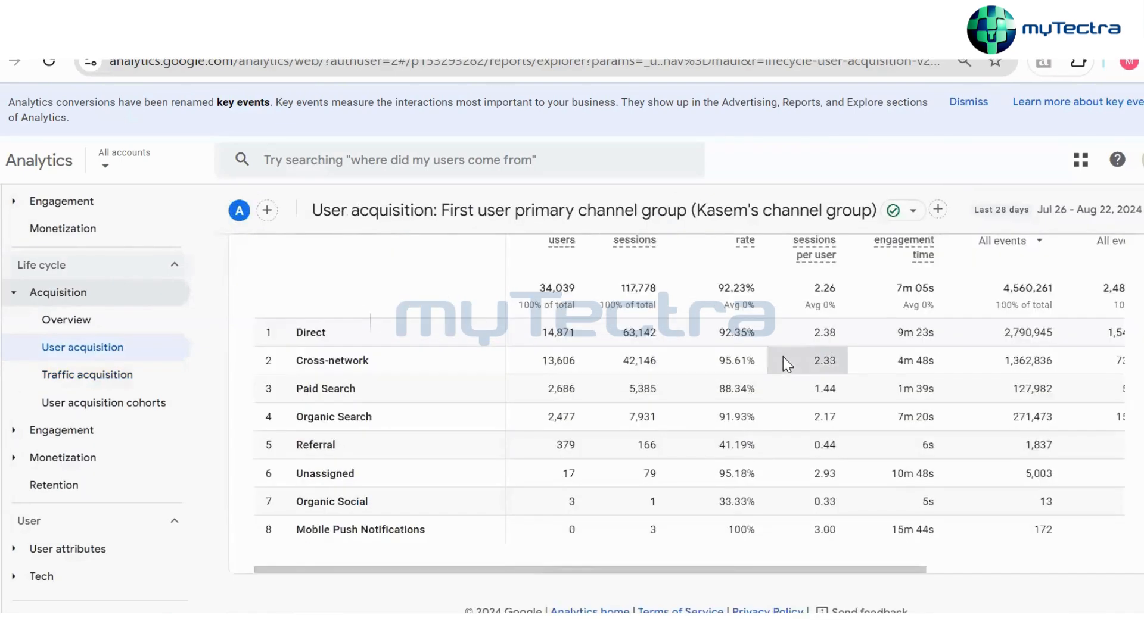
{"action": "scroll", "coordinate": [783, 357], "scroll_direction": "up", "scroll_amount": 4}
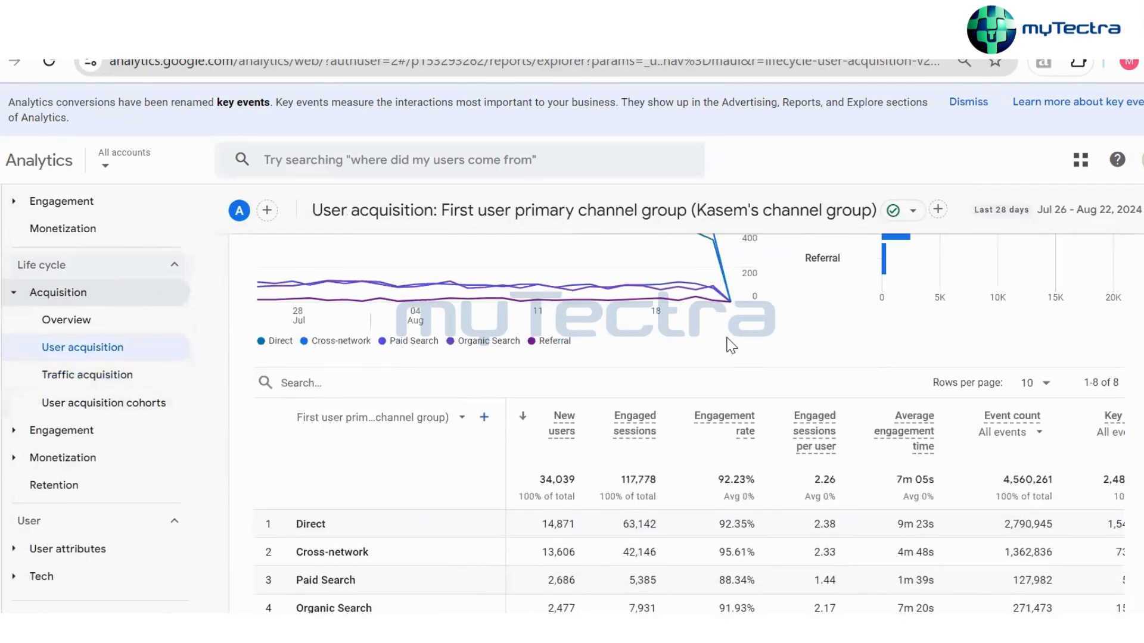
{"action": "scroll", "coordinate": [732, 346], "scroll_direction": "up", "scroll_amount": 3}
{"action": "scroll", "coordinate": [731, 346], "scroll_direction": "up", "scroll_amount": 3}
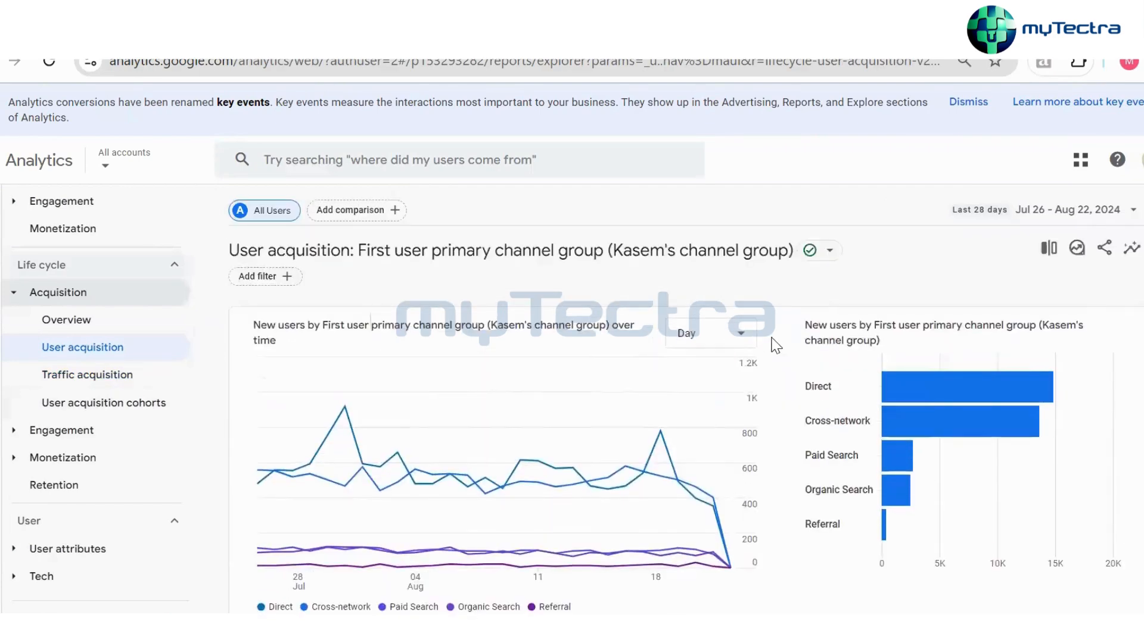
Reopen the Traffic acquisition report and look through its charts and session channel table
{"action": "left_click", "coordinate": [119, 375]}
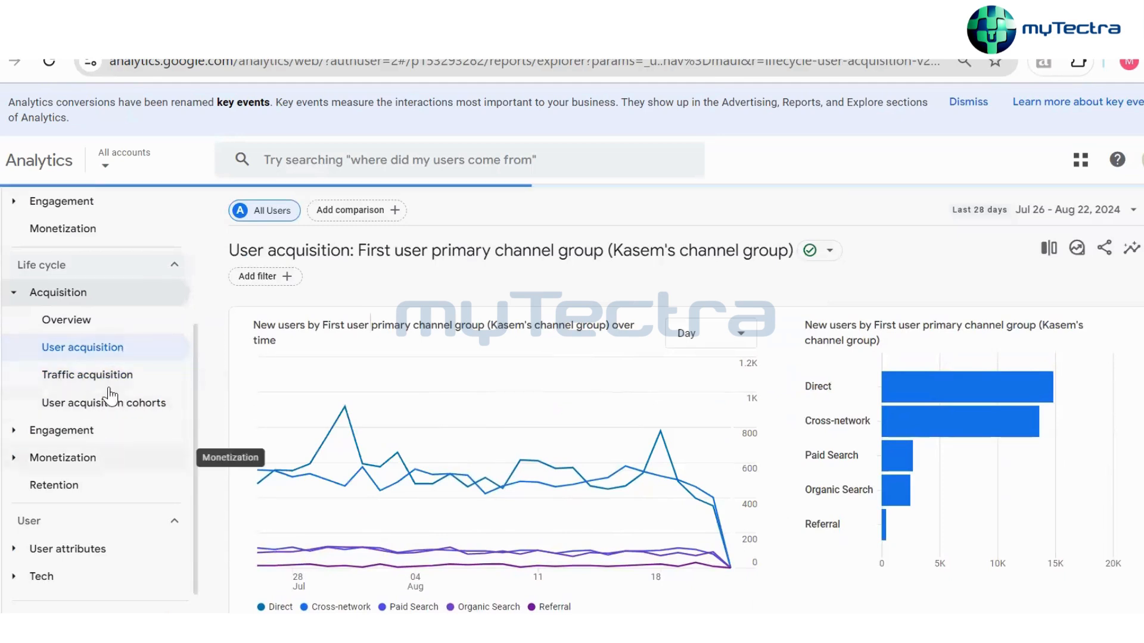
{"action": "left_click", "coordinate": [130, 381]}
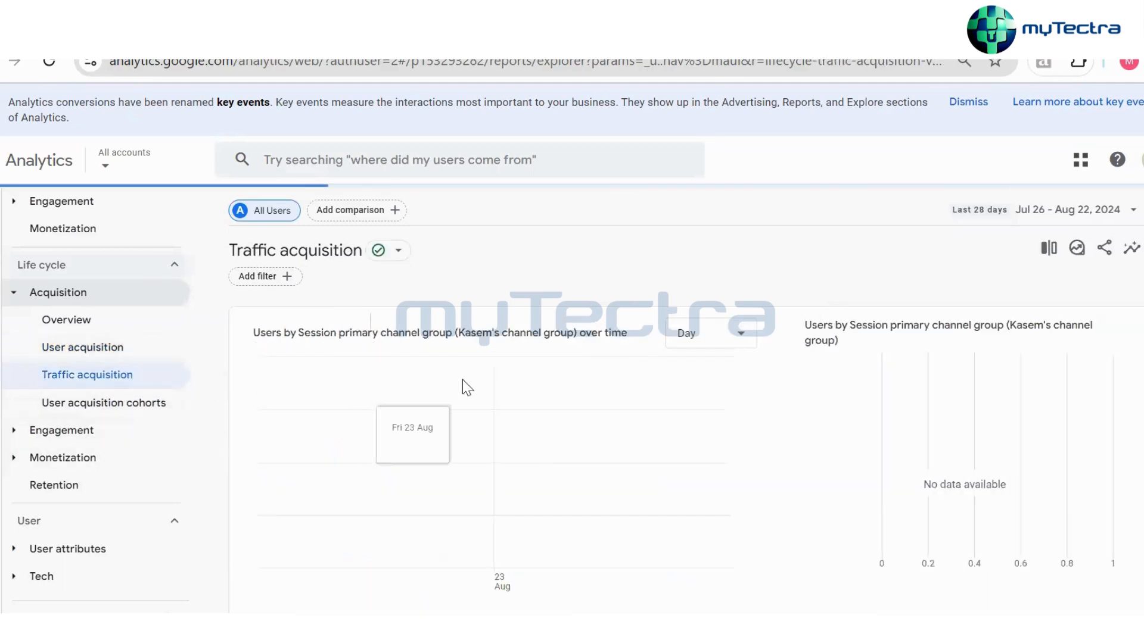
{"action": "scroll", "coordinate": [516, 494], "scroll_direction": "down", "scroll_amount": 5}
{"action": "scroll", "coordinate": [516, 493], "scroll_direction": "down", "scroll_amount": 2}
{"action": "scroll", "coordinate": [723, 459], "scroll_direction": "up", "scroll_amount": 4}
Compare the channel tables by viewing User acquisition again and going back to Traffic acquisition
{"action": "left_click", "coordinate": [124, 359]}
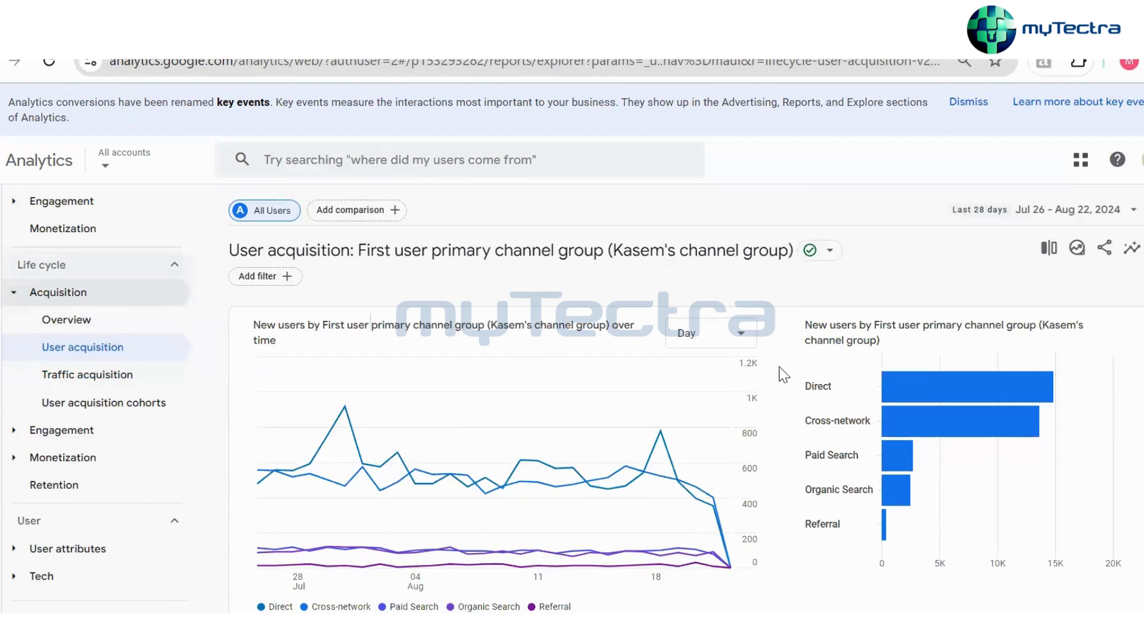
{"action": "scroll", "coordinate": [791, 366], "scroll_direction": "down", "scroll_amount": 6}
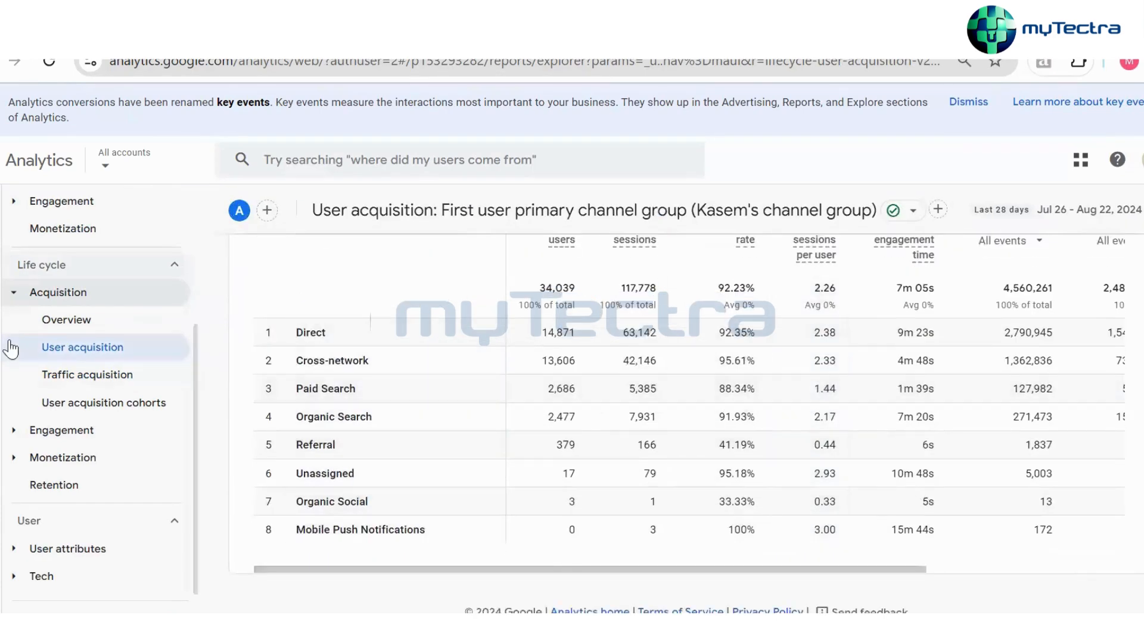
{"action": "left_click", "coordinate": [63, 380]}
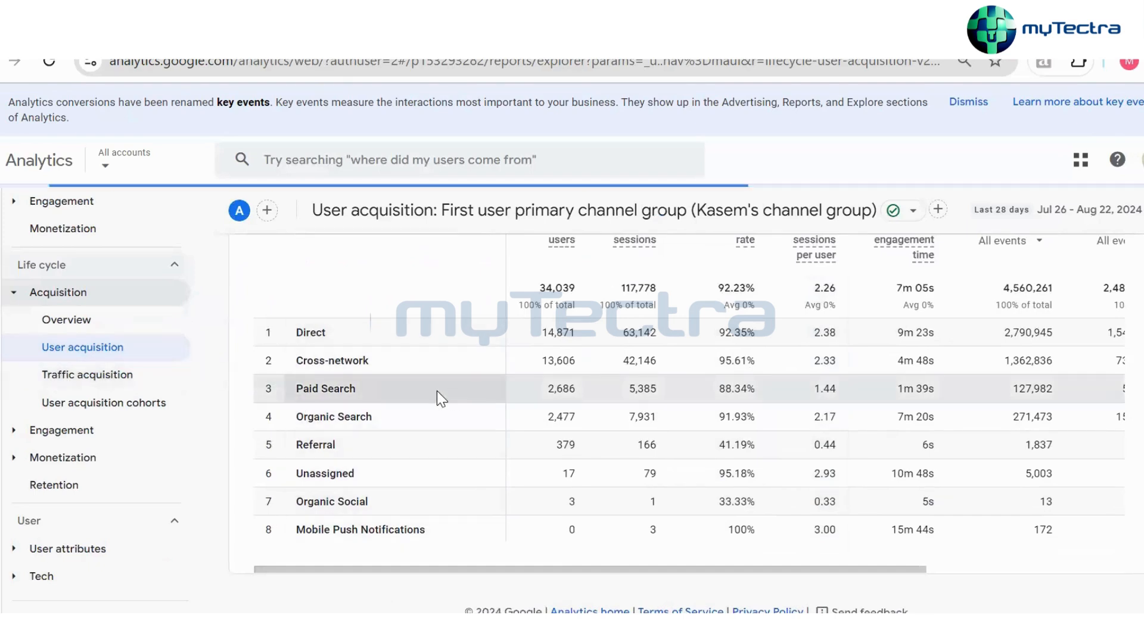
{"action": "left_click", "coordinate": [143, 375]}
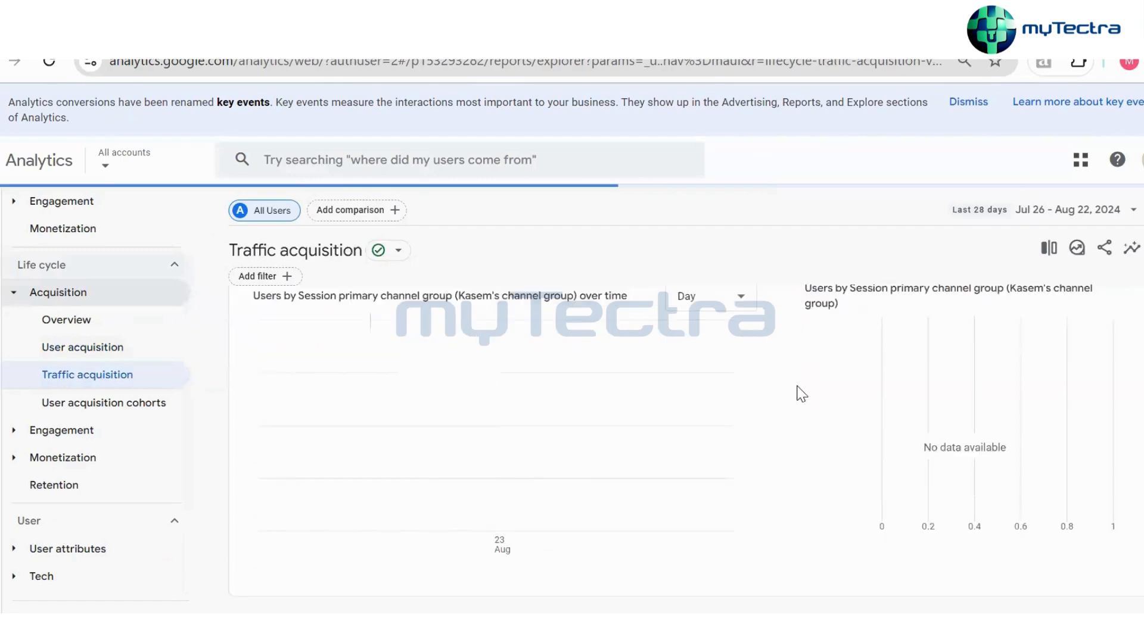
{"action": "scroll", "coordinate": [316, 511], "scroll_direction": "down", "scroll_amount": 6}
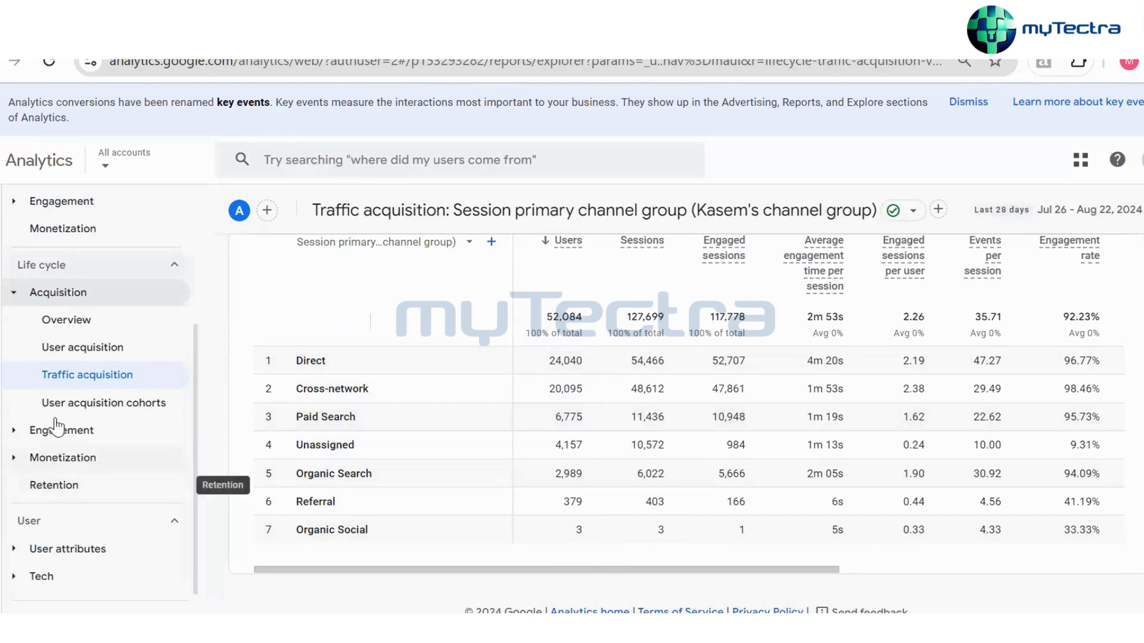
Open the User attributes overview in the User collection and look through its country, city, gender and interests cards
{"action": "left_click", "coordinate": [20, 554]}
{"action": "left_click", "coordinate": [137, 523]}
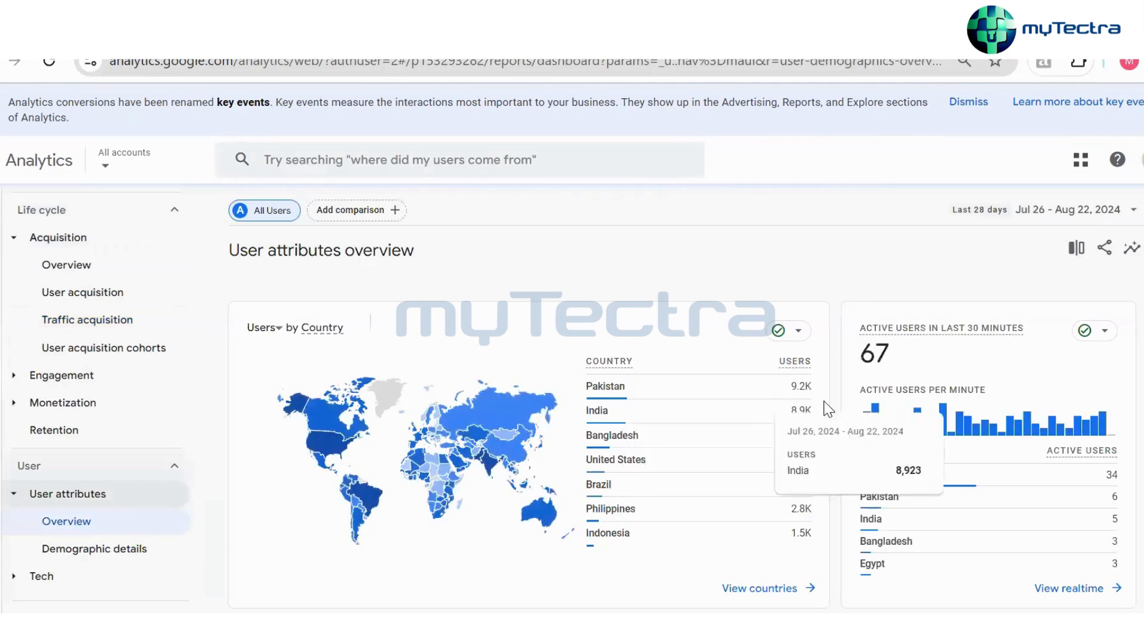
{"action": "scroll", "coordinate": [827, 402], "scroll_direction": "down", "scroll_amount": 5}
{"action": "scroll", "coordinate": [833, 408], "scroll_direction": "down", "scroll_amount": 2}
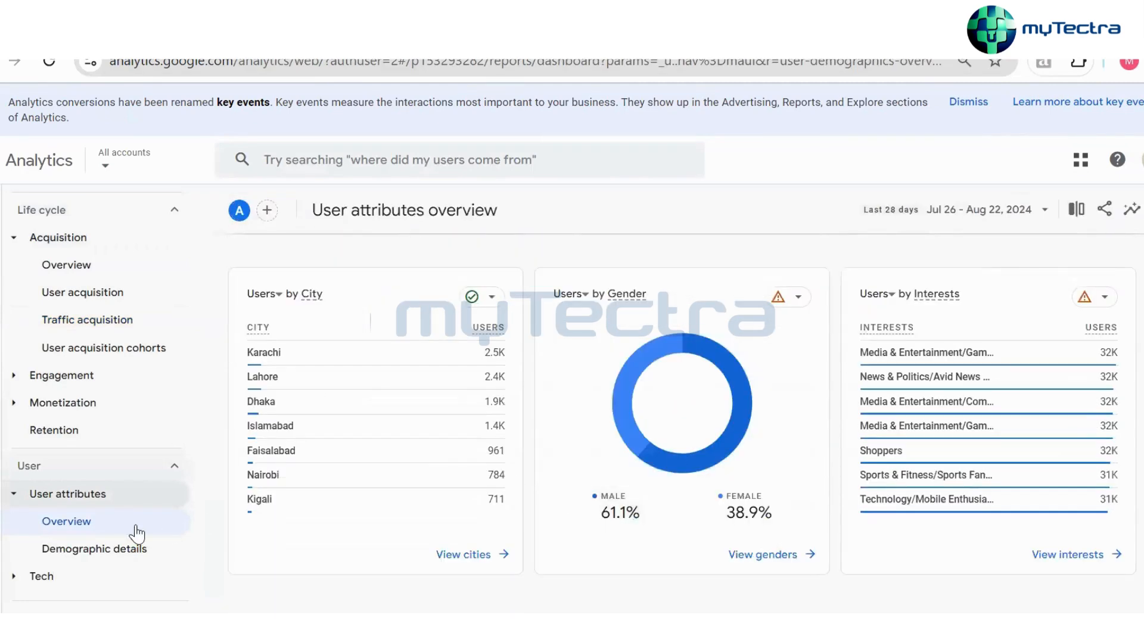
{"action": "scroll", "coordinate": [849, 401], "scroll_direction": "up", "scroll_amount": 5}
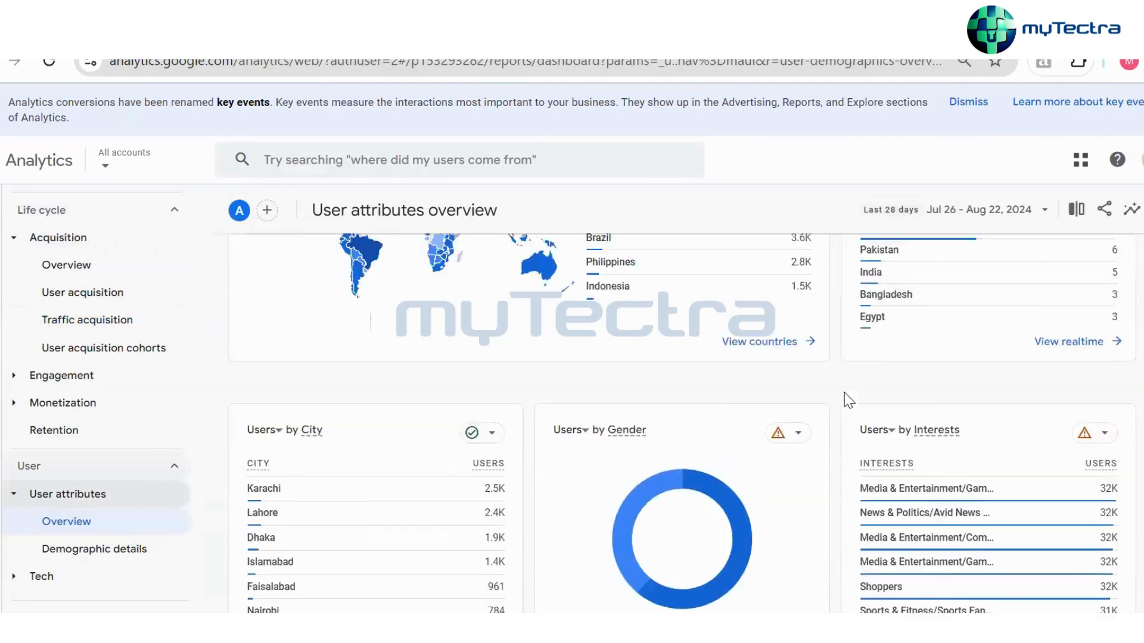
{"action": "scroll", "coordinate": [821, 420], "scroll_direction": "up", "scroll_amount": 2}
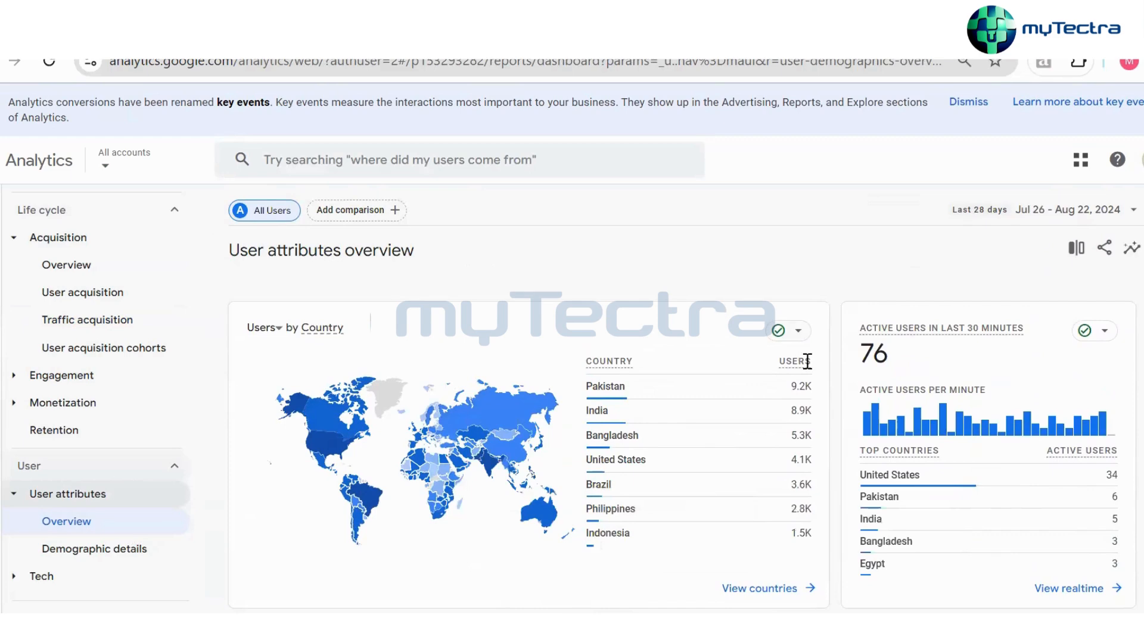
Examine the users by country map and the card of active users in the last 30 minutes
{"action": "scroll", "coordinate": [837, 430], "scroll_direction": "down", "scroll_amount": 2}
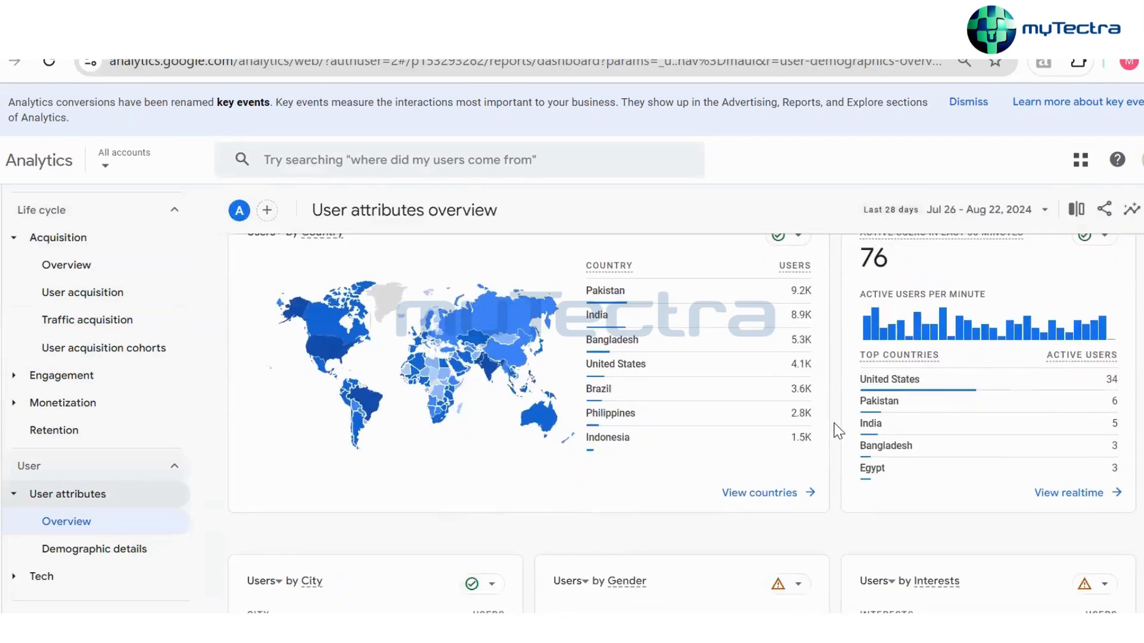
{"action": "scroll", "coordinate": [965, 401], "scroll_direction": "up", "scroll_amount": 2}
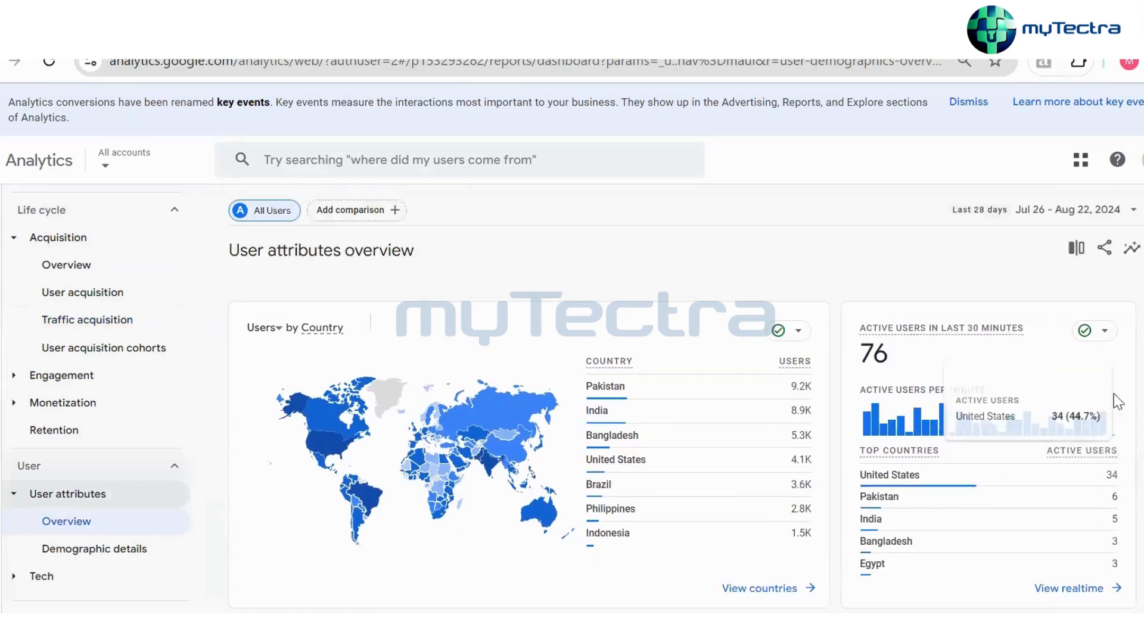
{"action": "scroll", "coordinate": [1129, 513], "scroll_direction": "down", "scroll_amount": 2}
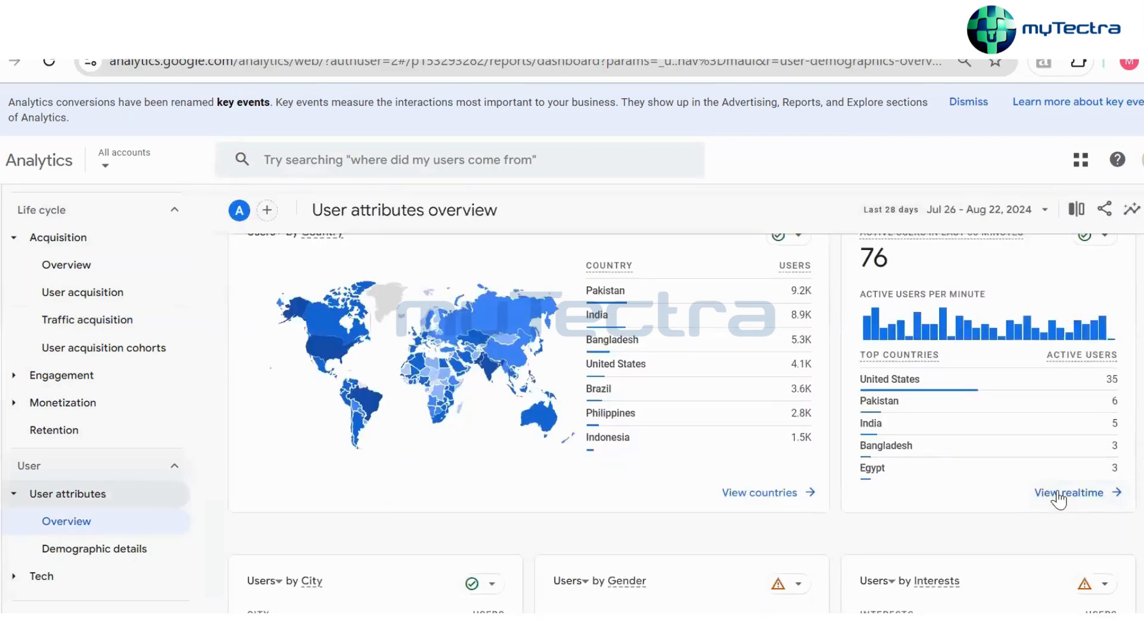
{"action": "scroll", "coordinate": [1059, 501], "scroll_direction": "up", "scroll_amount": 2}
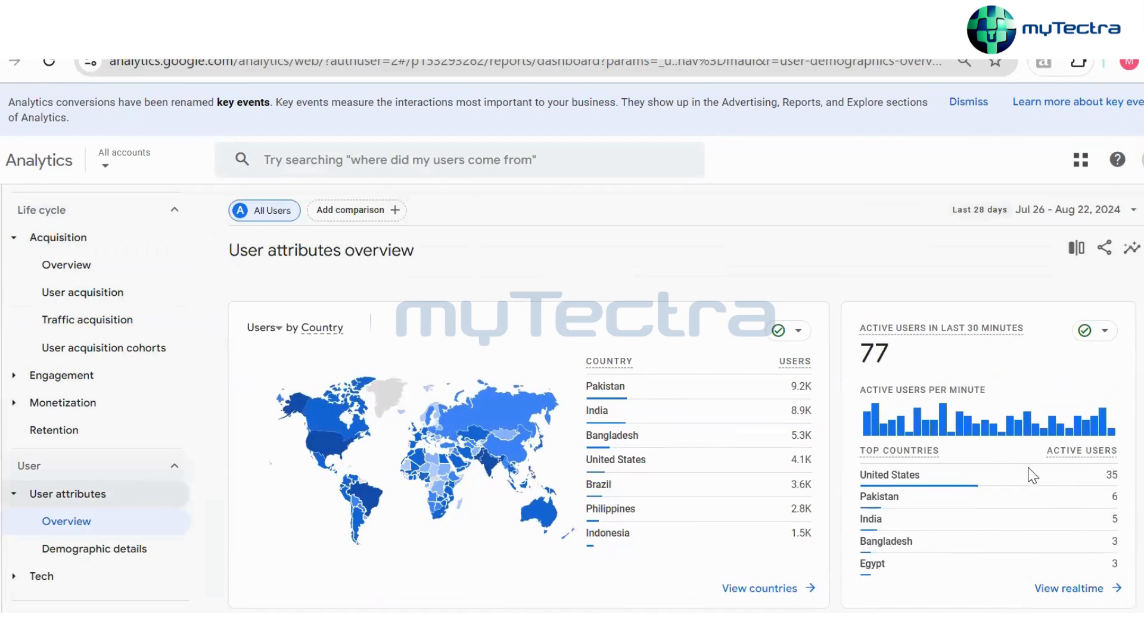
{"action": "scroll", "coordinate": [608, 406], "scroll_direction": "down", "scroll_amount": 2}
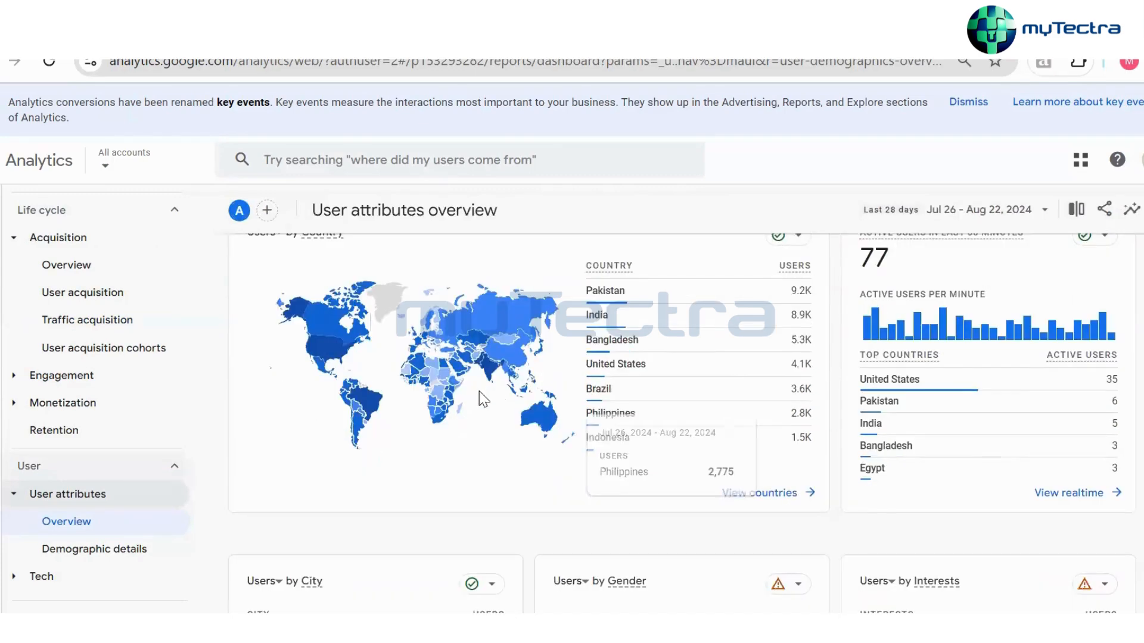
{"action": "scroll", "coordinate": [434, 396], "scroll_direction": "up", "scroll_amount": 2}
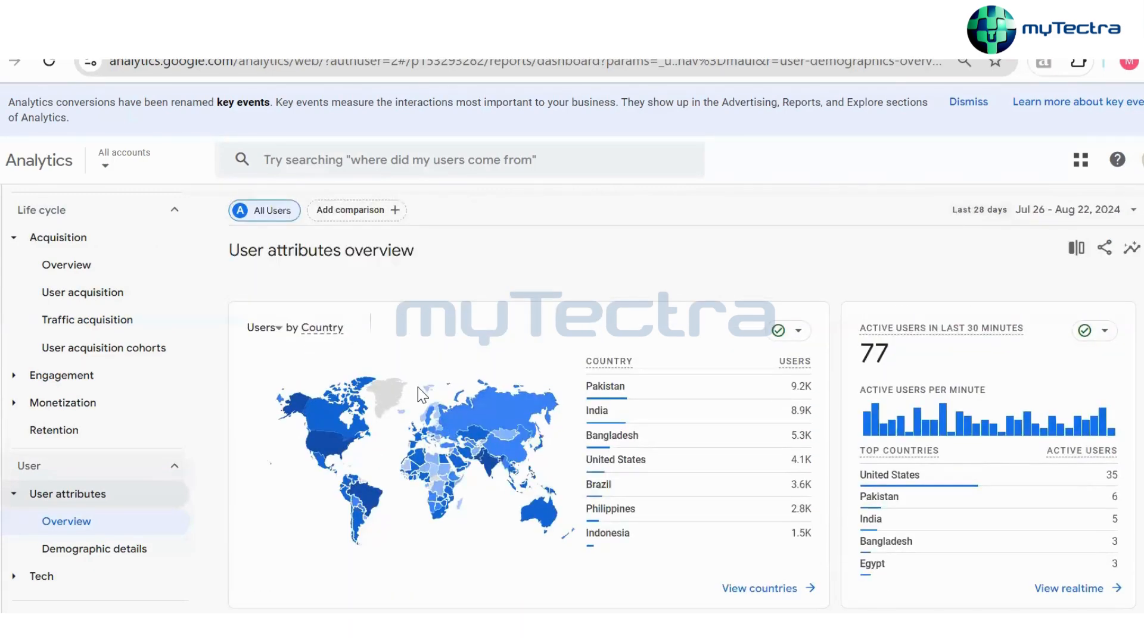
Examine the users by city, gender and interests cards, checking the full names of individual interest categories
{"action": "scroll", "coordinate": [419, 388], "scroll_direction": "down", "scroll_amount": 5}
{"action": "scroll", "coordinate": [417, 388], "scroll_direction": "down", "scroll_amount": 2}
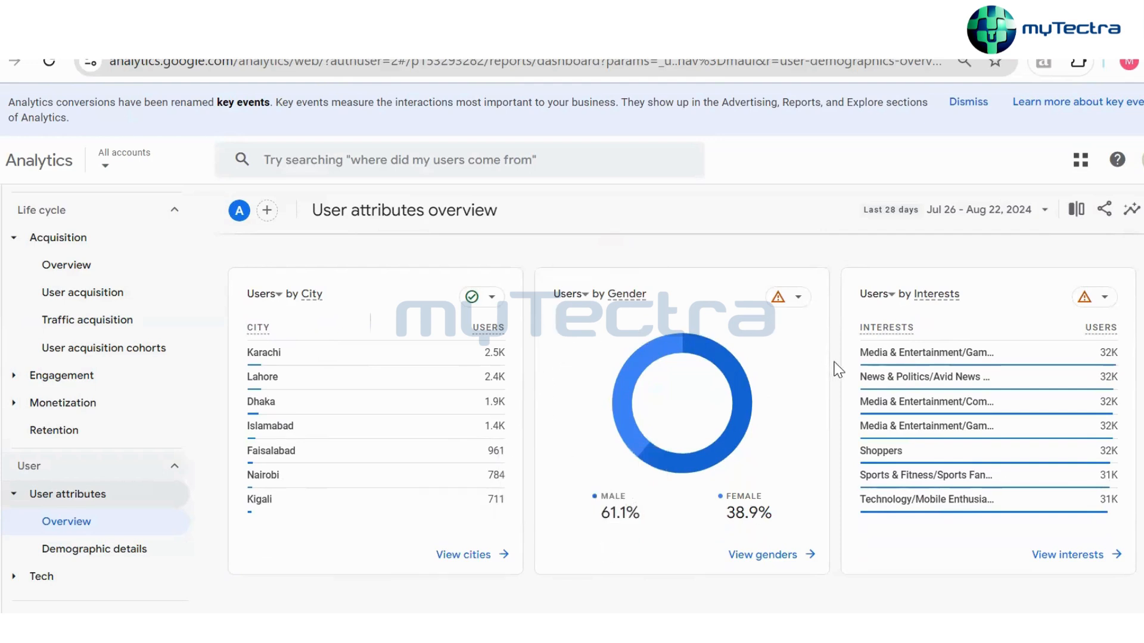
{"action": "scroll", "coordinate": [834, 370], "scroll_direction": "down", "scroll_amount": 5}
{"action": "scroll", "coordinate": [834, 370], "scroll_direction": "up", "scroll_amount": 5}
{"action": "mouse_move", "coordinate": [928, 352]}
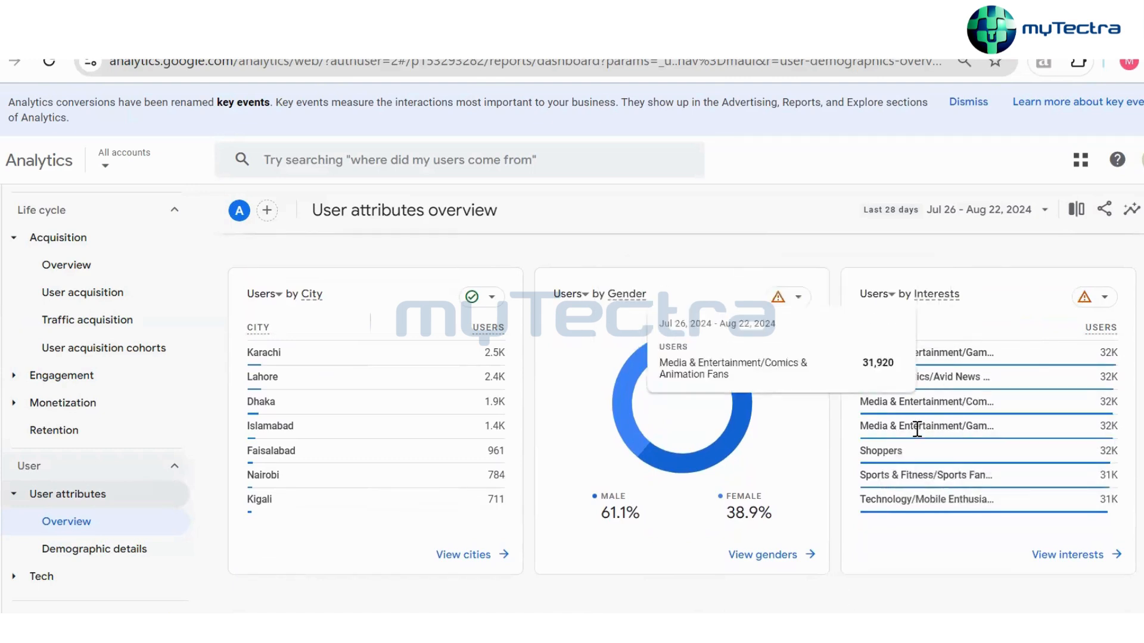
{"action": "mouse_move", "coordinate": [924, 545]}
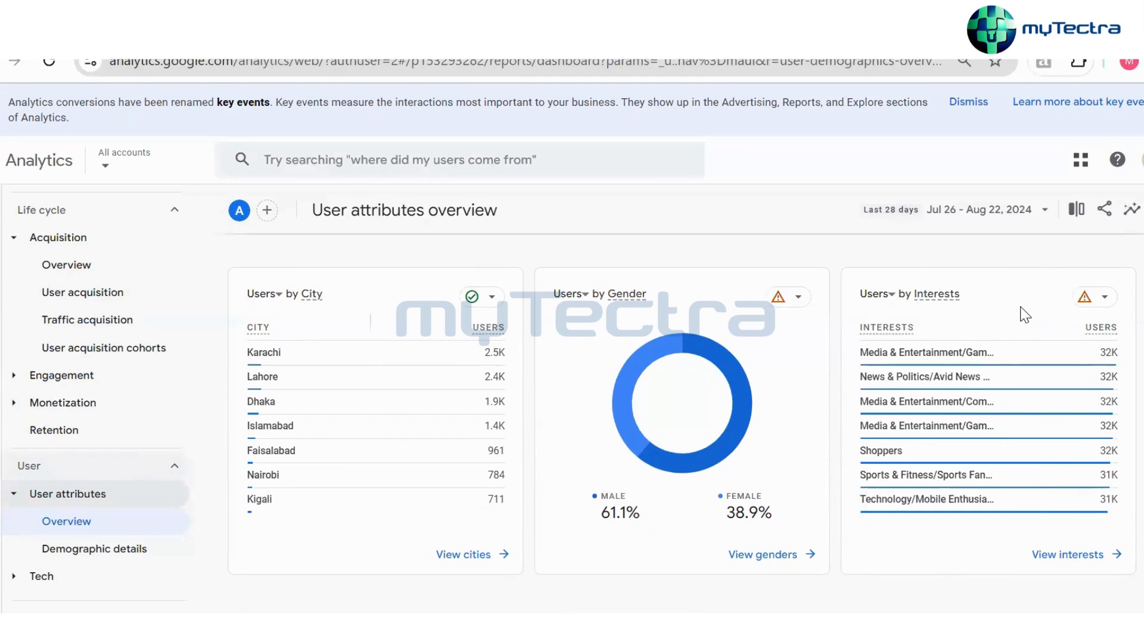
Review the users by age and users by language charts in the User attributes overview
{"action": "scroll", "coordinate": [1037, 405], "scroll_direction": "down", "scroll_amount": 2}
{"action": "scroll", "coordinate": [953, 447], "scroll_direction": "down", "scroll_amount": 2}
{"action": "scroll", "coordinate": [745, 444], "scroll_direction": "down", "scroll_amount": 1}
{"action": "scroll", "coordinate": [721, 449], "scroll_direction": "down", "scroll_amount": 1}
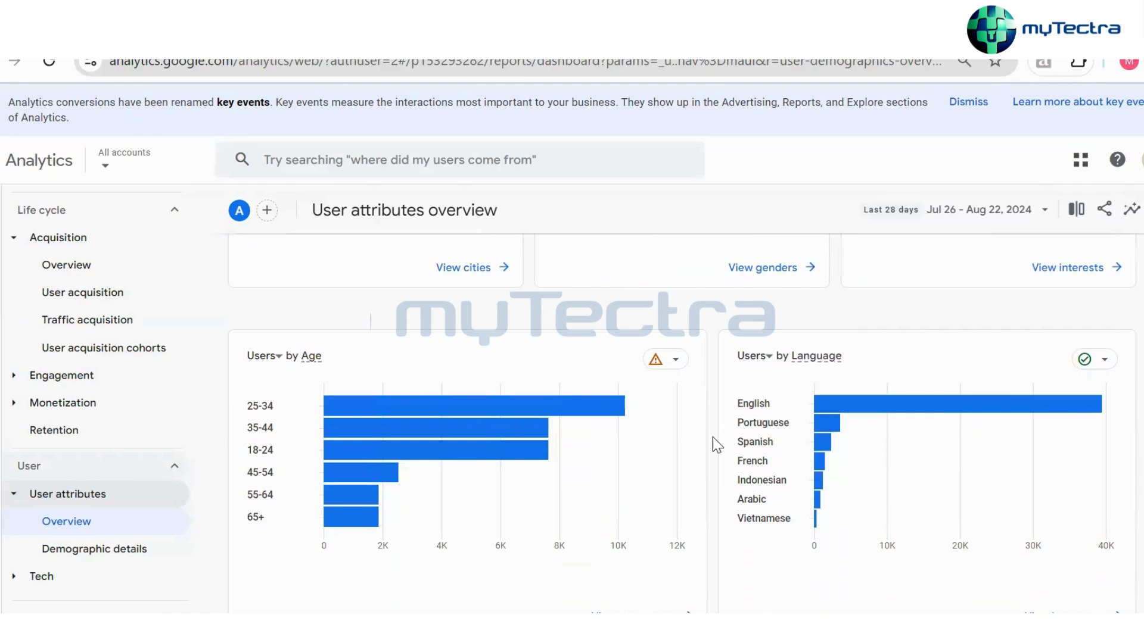
{"action": "scroll", "coordinate": [713, 437], "scroll_direction": "down", "scroll_amount": 1}
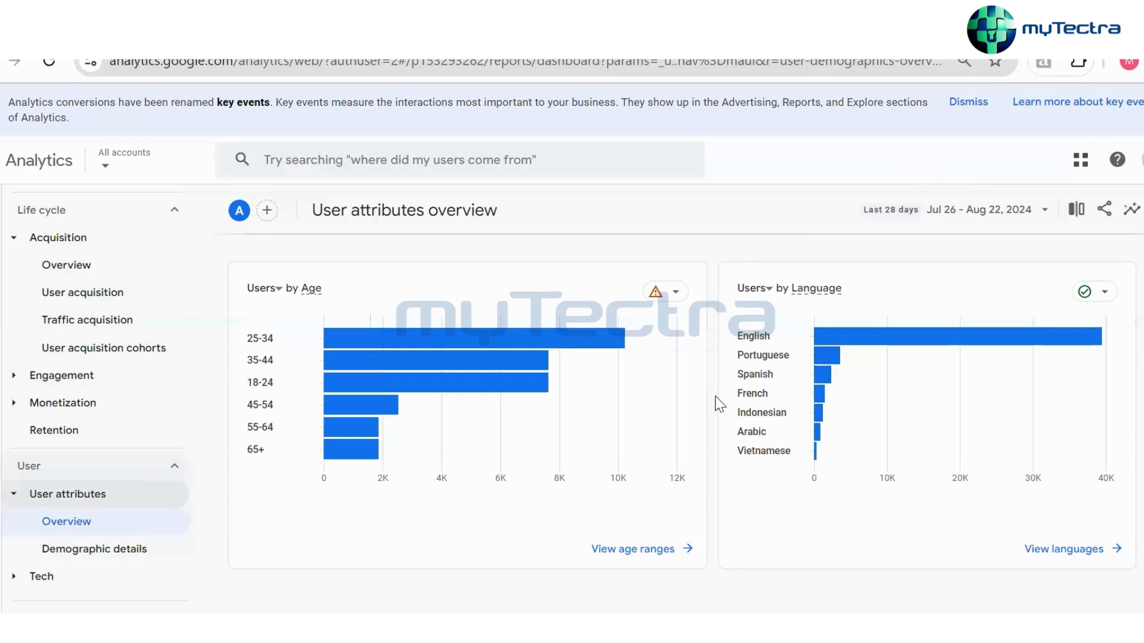
{"action": "scroll", "coordinate": [720, 401], "scroll_direction": "up", "scroll_amount": 5}
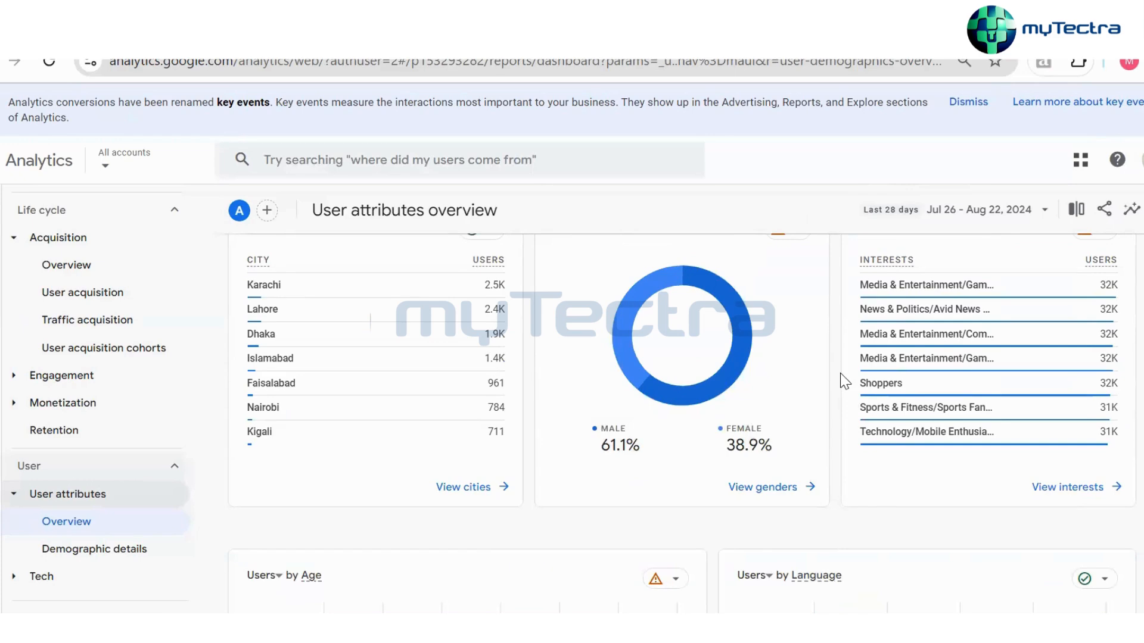
Look over the User attributes overview once more, covering the age and language charts and the users by country card
{"action": "scroll", "coordinate": [844, 380], "scroll_direction": "down", "scroll_amount": 5}
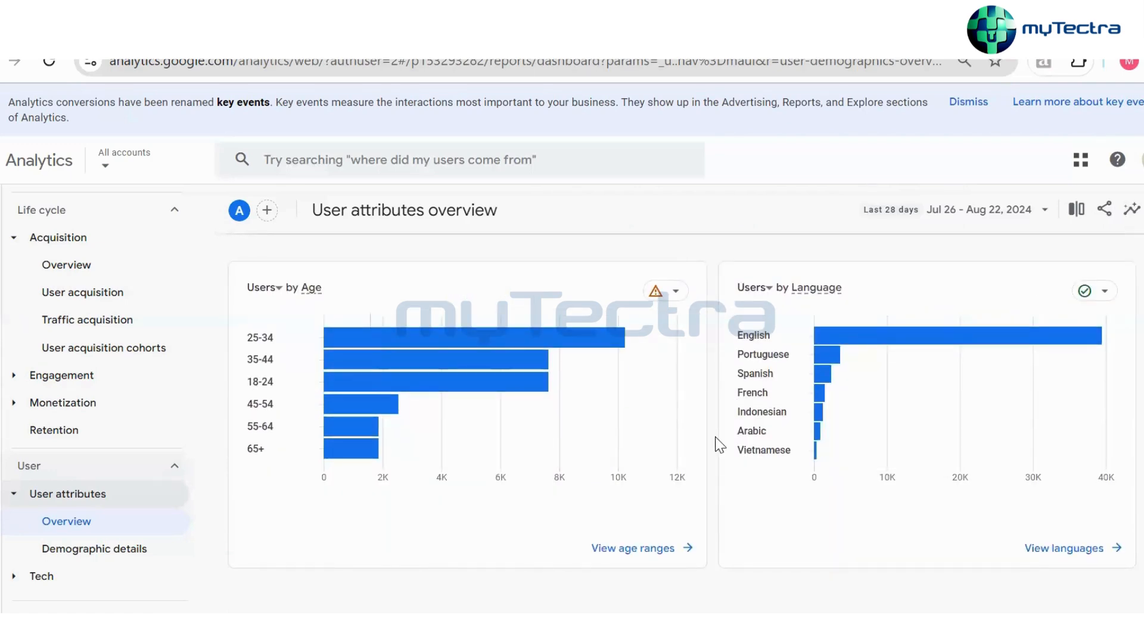
{"action": "scroll", "coordinate": [718, 444], "scroll_direction": "up", "scroll_amount": 10}
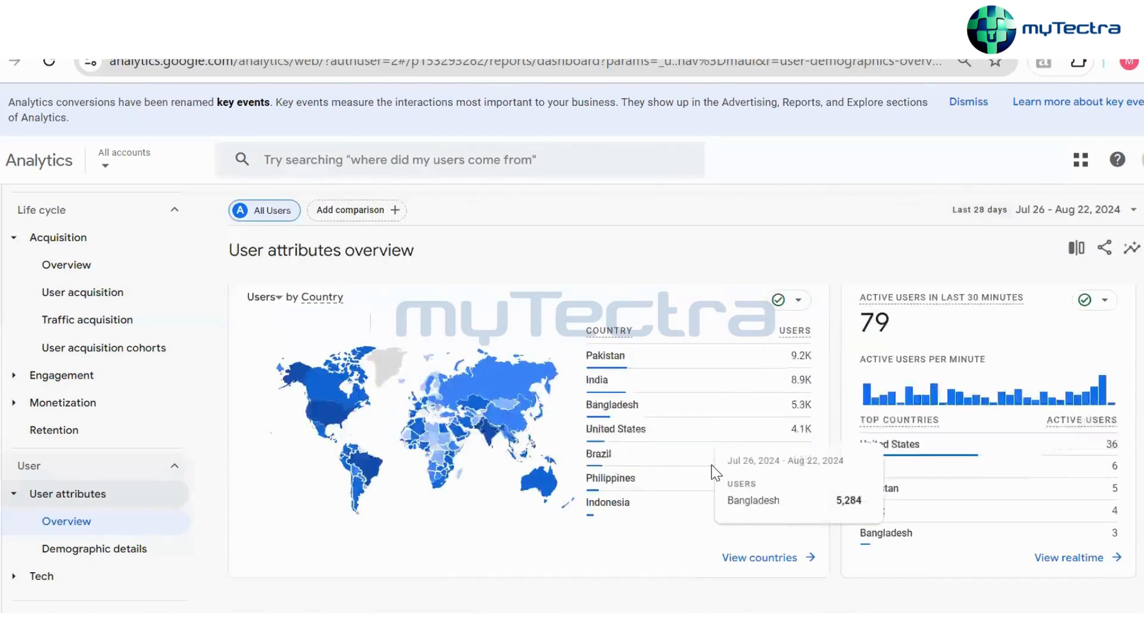
{"action": "scroll", "coordinate": [713, 472], "scroll_direction": "down", "scroll_amount": 10}
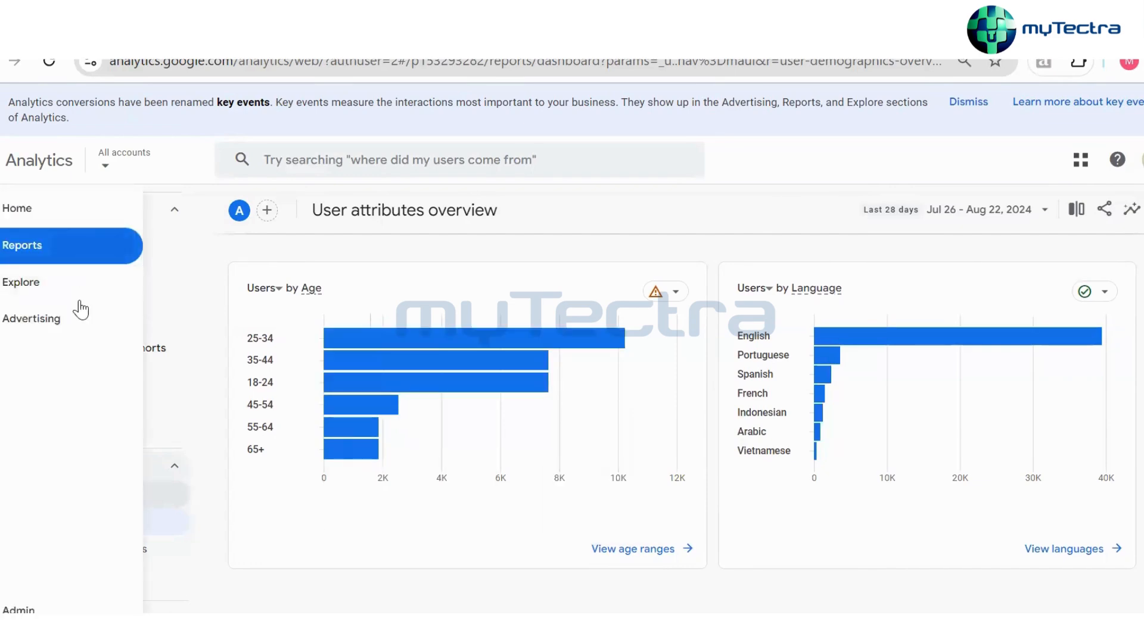
Go to the Explore section and create a new blank exploration
{"action": "scroll", "coordinate": [93, 358], "scroll_direction": "up", "scroll_amount": 5}
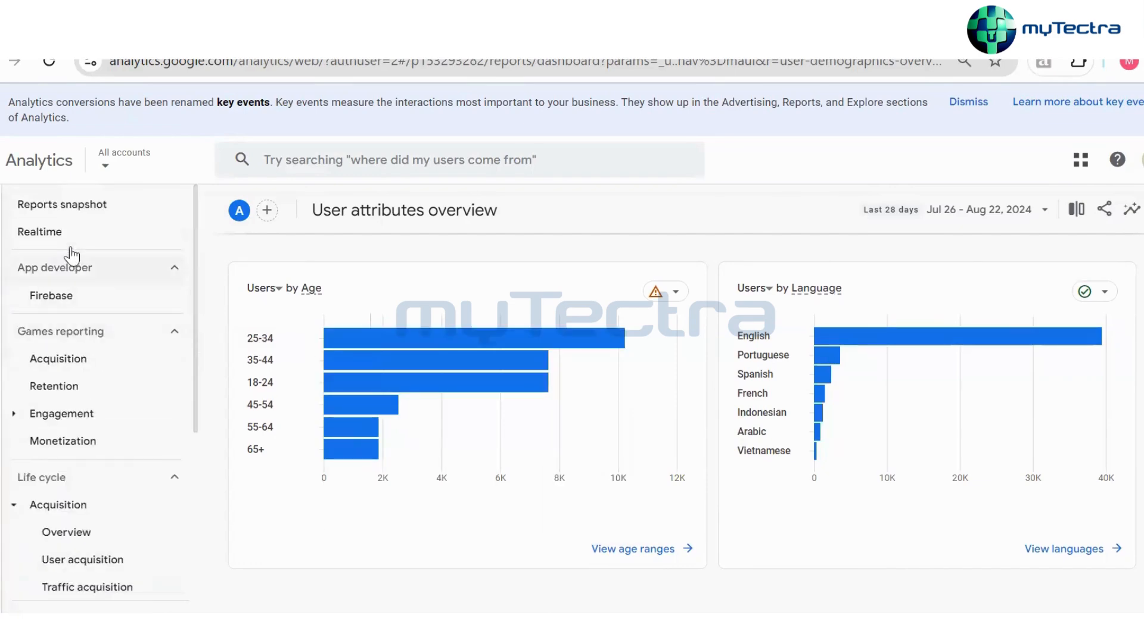
{"action": "mouse_move", "coordinate": [9, 260]}
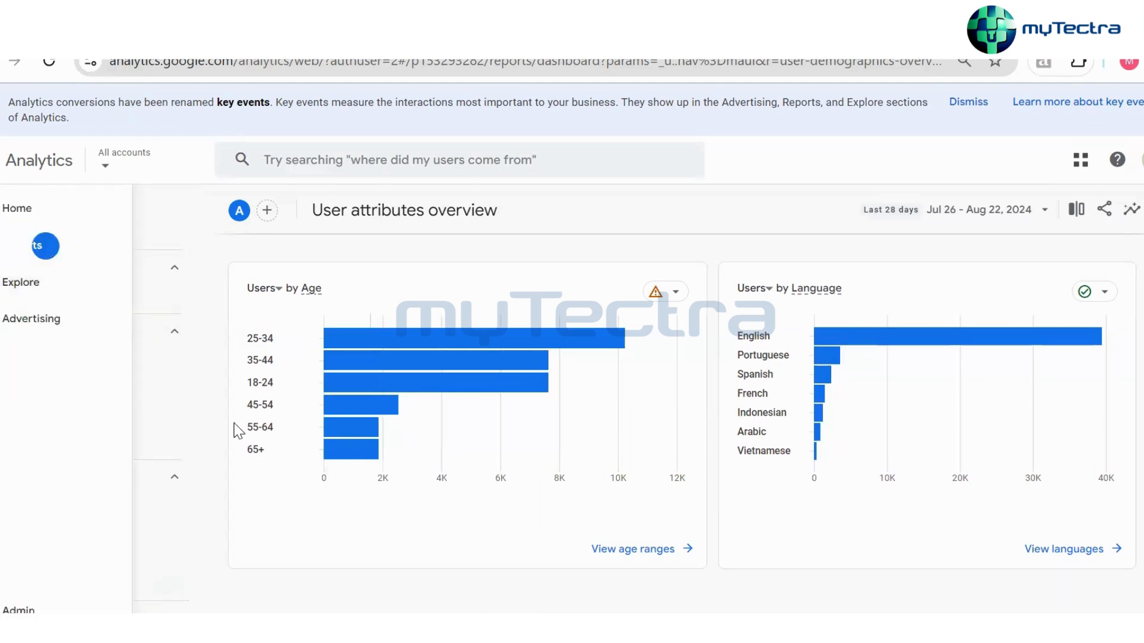
{"action": "scroll", "coordinate": [280, 370], "scroll_direction": "up", "scroll_amount": 2}
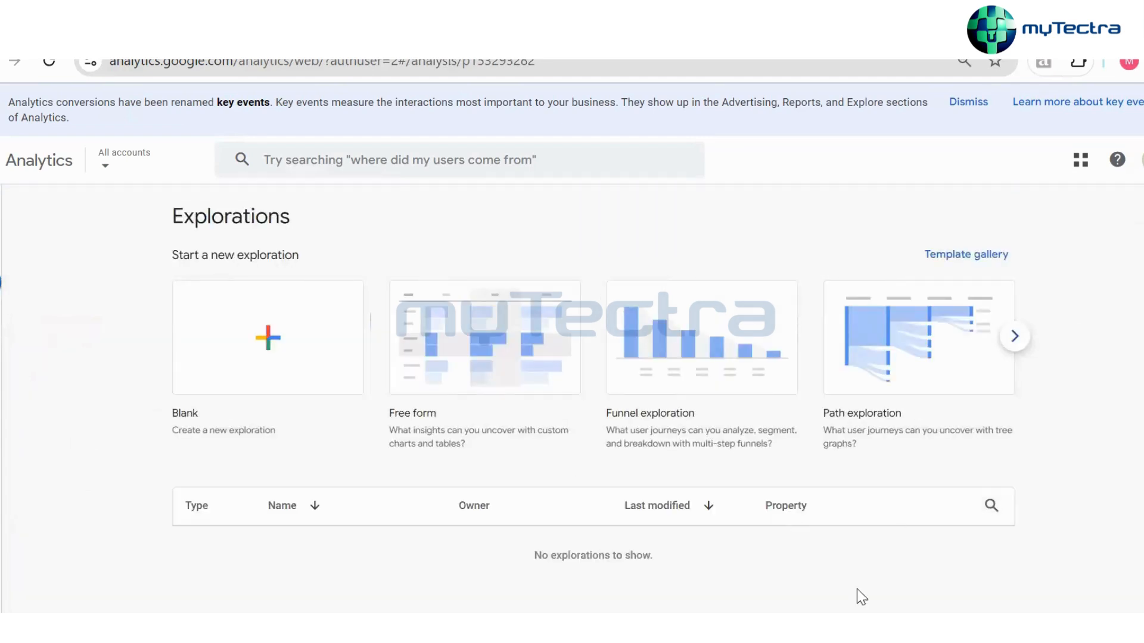
{"action": "left_click", "coordinate": [306, 351]}
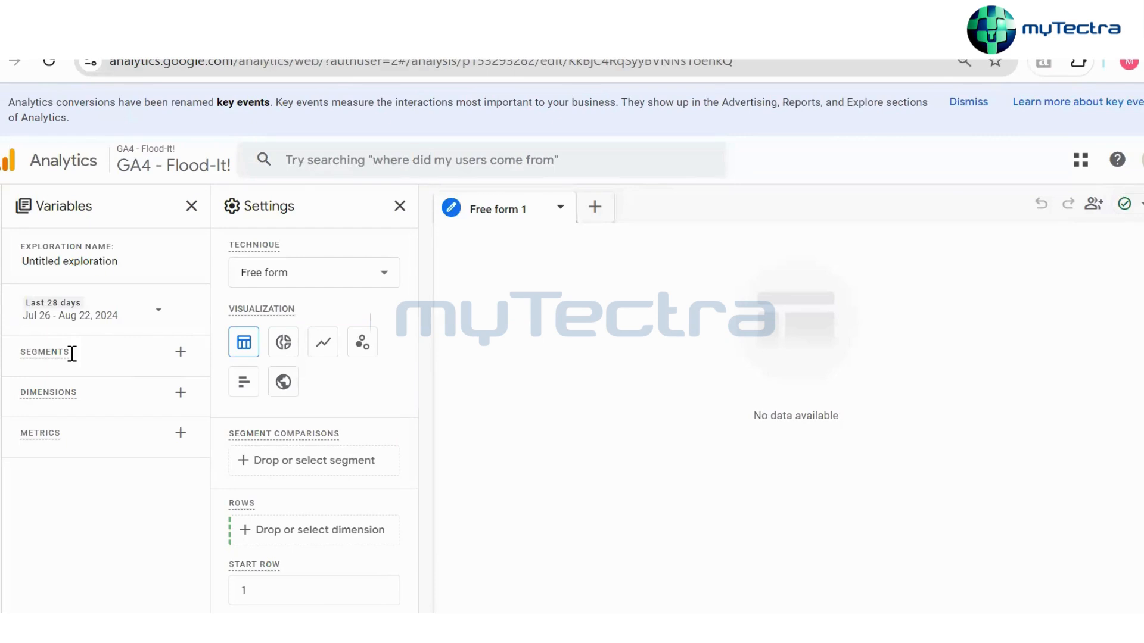
Import the Page title dimension from the Page / screen group into the exploration's variables
{"action": "left_click", "coordinate": [180, 393]}
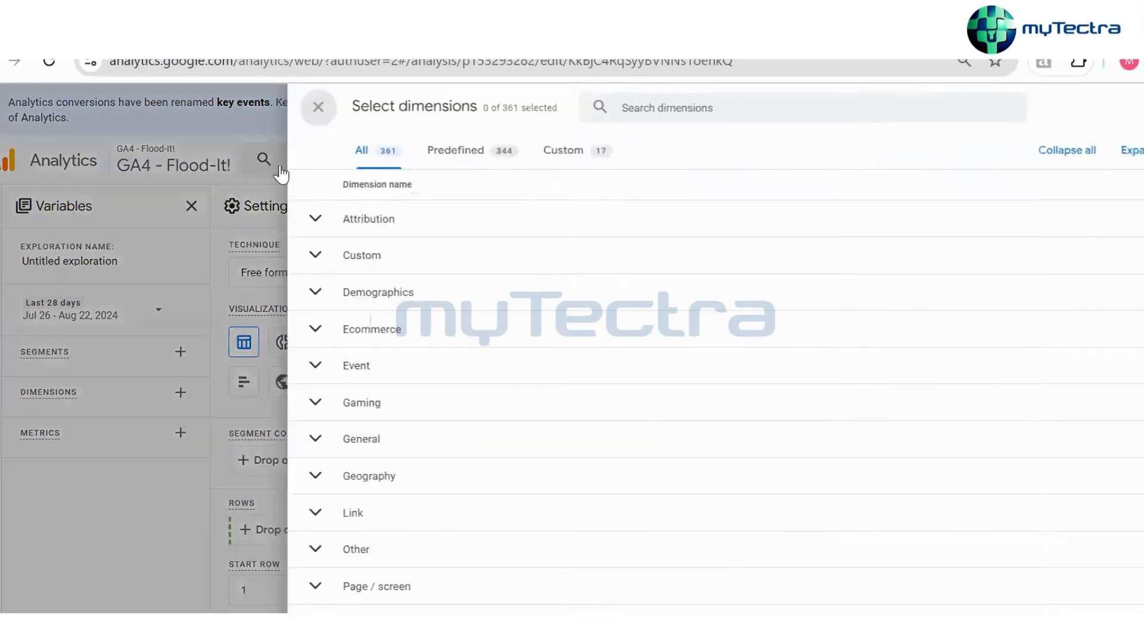
{"action": "left_click", "coordinate": [273, 221]}
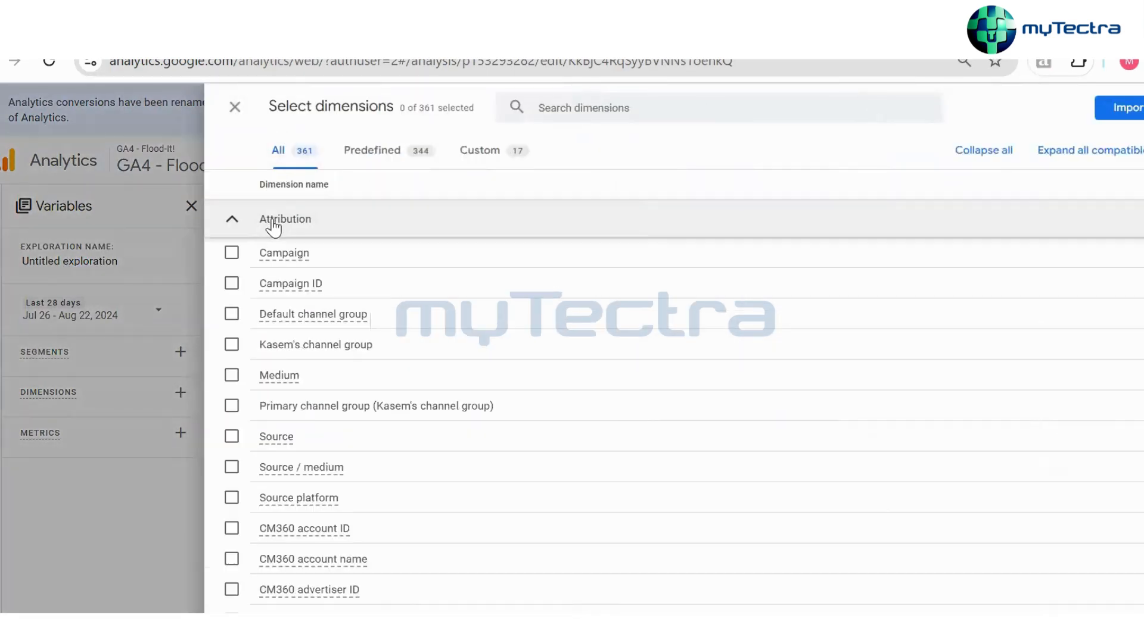
{"action": "left_click", "coordinate": [273, 225]}
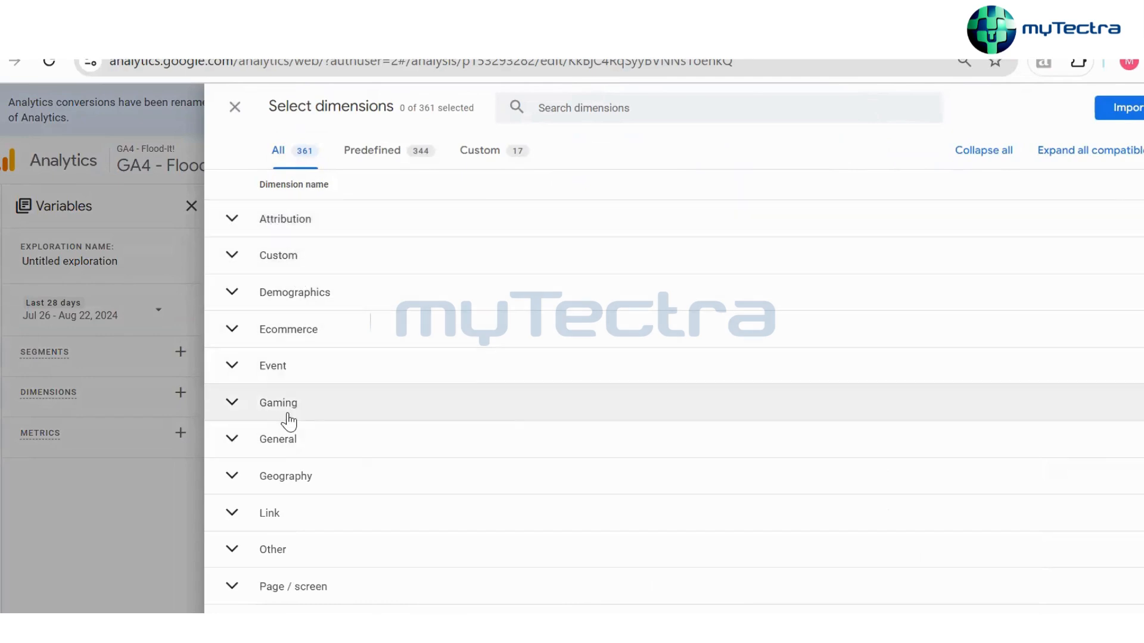
{"action": "scroll", "coordinate": [325, 520], "scroll_direction": "down", "scroll_amount": 2}
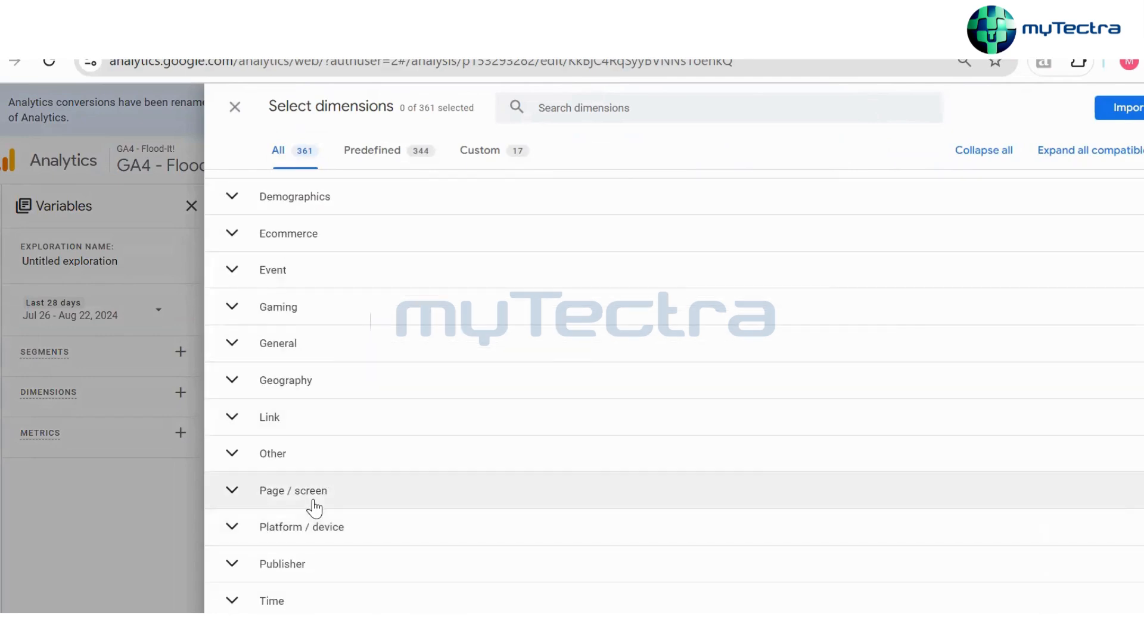
{"action": "left_click", "coordinate": [314, 497]}
{"action": "scroll", "coordinate": [344, 504], "scroll_direction": "down", "scroll_amount": 3}
{"action": "scroll", "coordinate": [338, 503], "scroll_direction": "down", "scroll_amount": 2}
{"action": "left_click", "coordinate": [253, 519]}
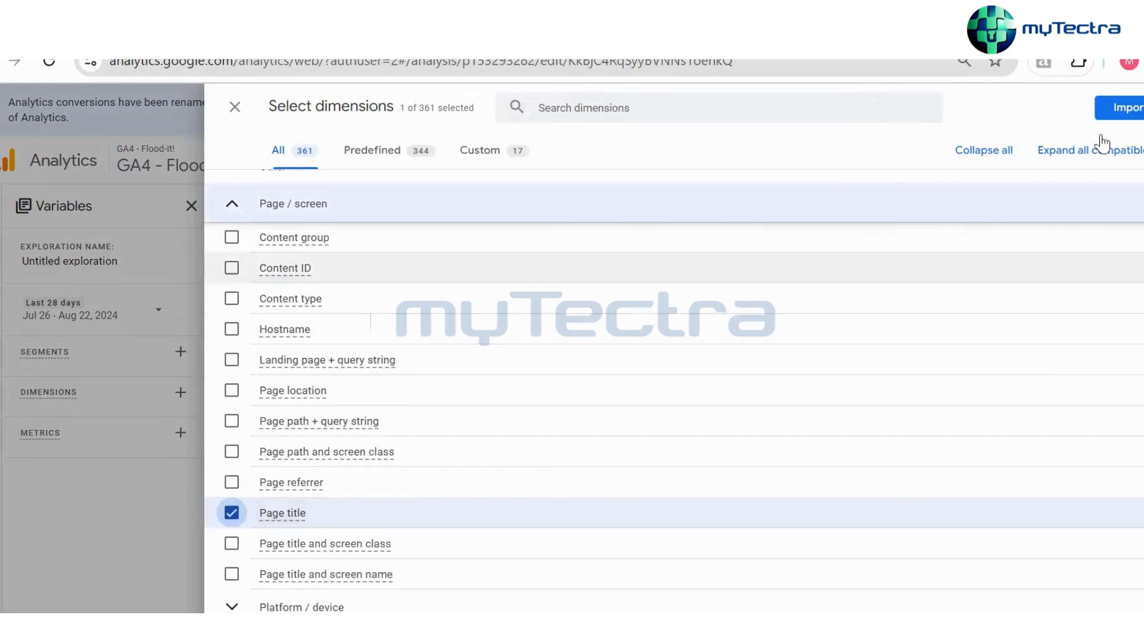
{"action": "left_click", "coordinate": [1137, 108]}
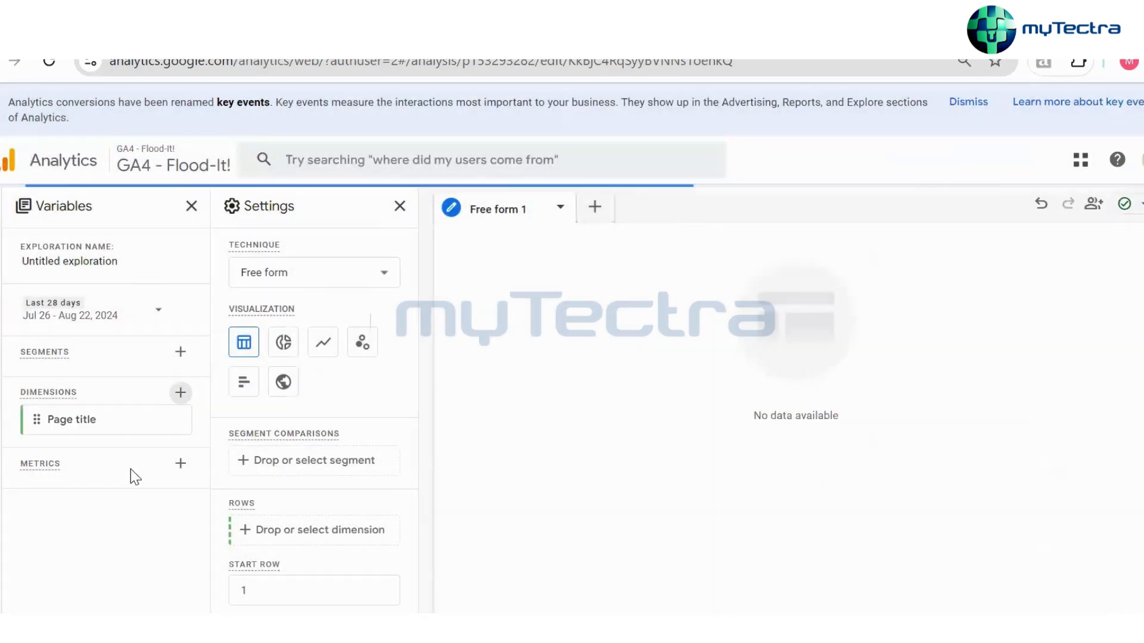
Search the metrics for "user" and import New users and Total users into the exploration's variables
{"action": "left_click", "coordinate": [178, 463]}
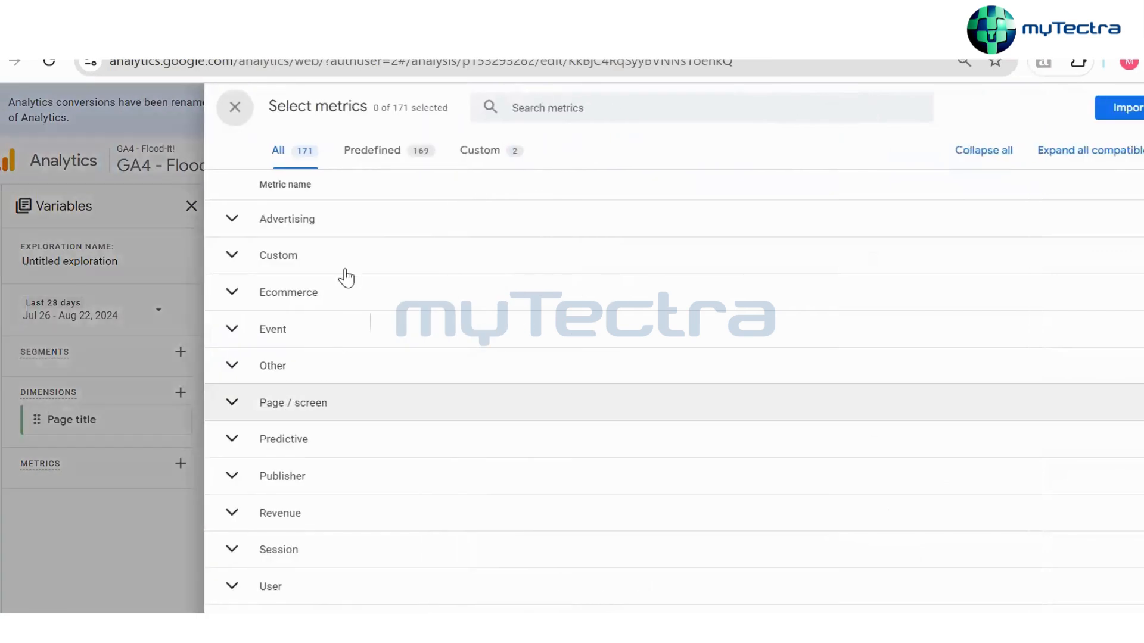
{"action": "left_click", "coordinate": [543, 110]}
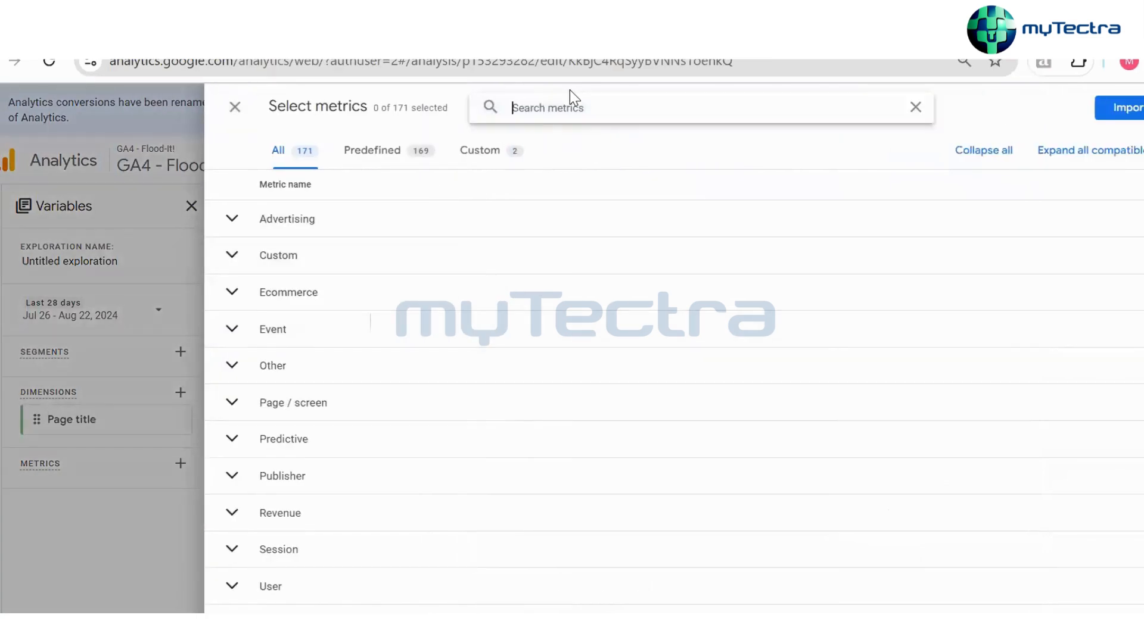
{"action": "type", "text": "ue"}
{"action": "type", "text": "er"}
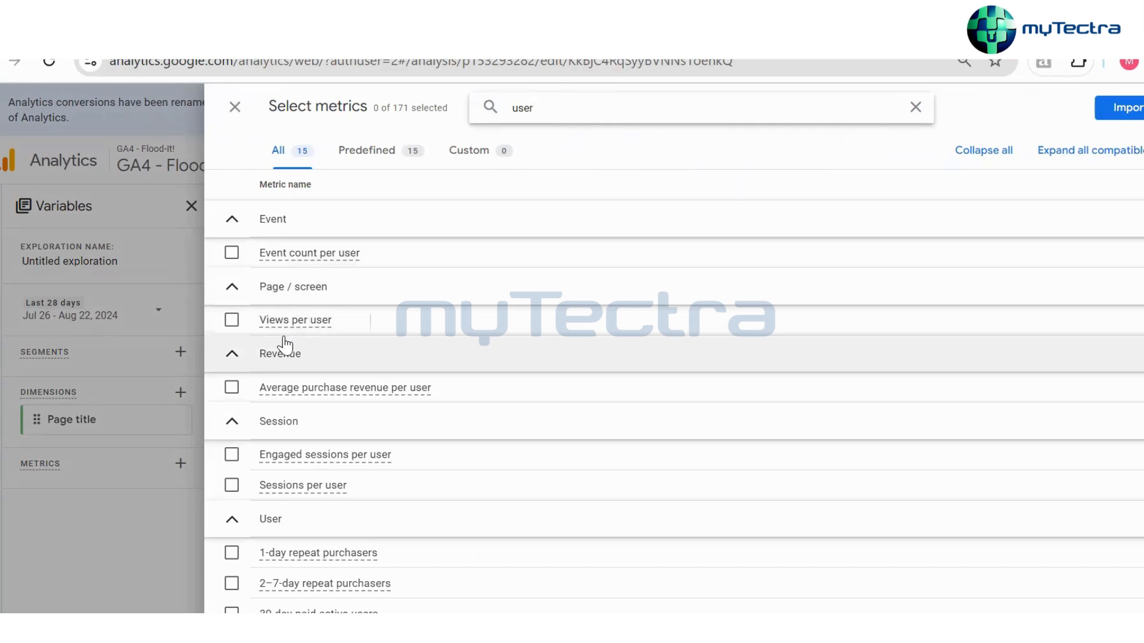
{"action": "scroll", "coordinate": [292, 528], "scroll_direction": "down", "scroll_amount": 5}
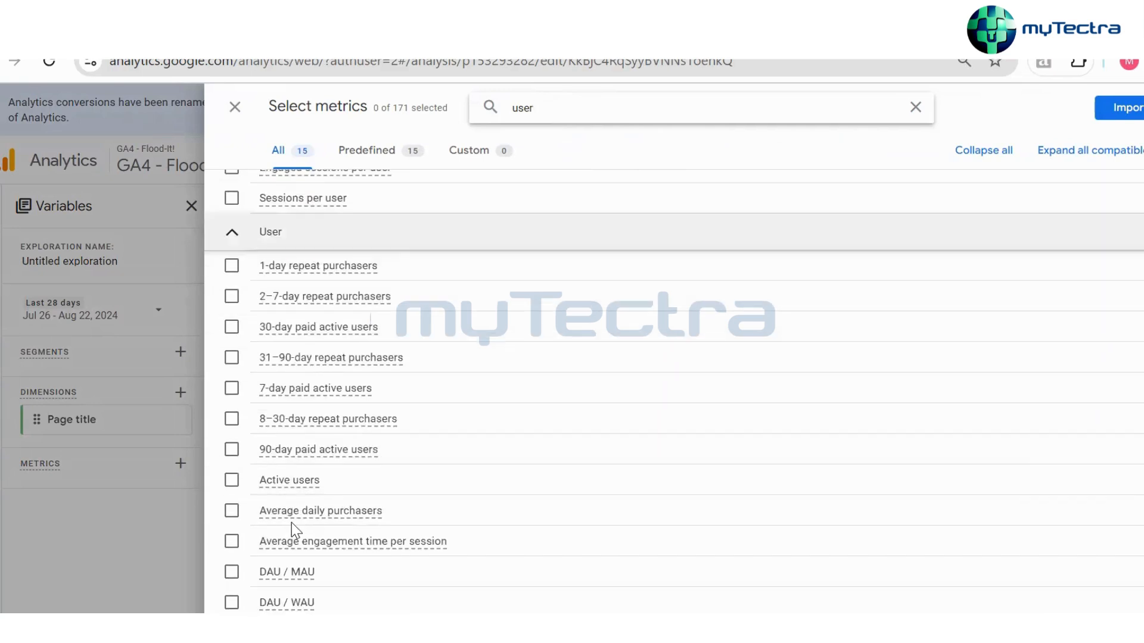
{"action": "scroll", "coordinate": [292, 527], "scroll_direction": "down", "scroll_amount": 3}
{"action": "scroll", "coordinate": [321, 527], "scroll_direction": "down", "scroll_amount": 3}
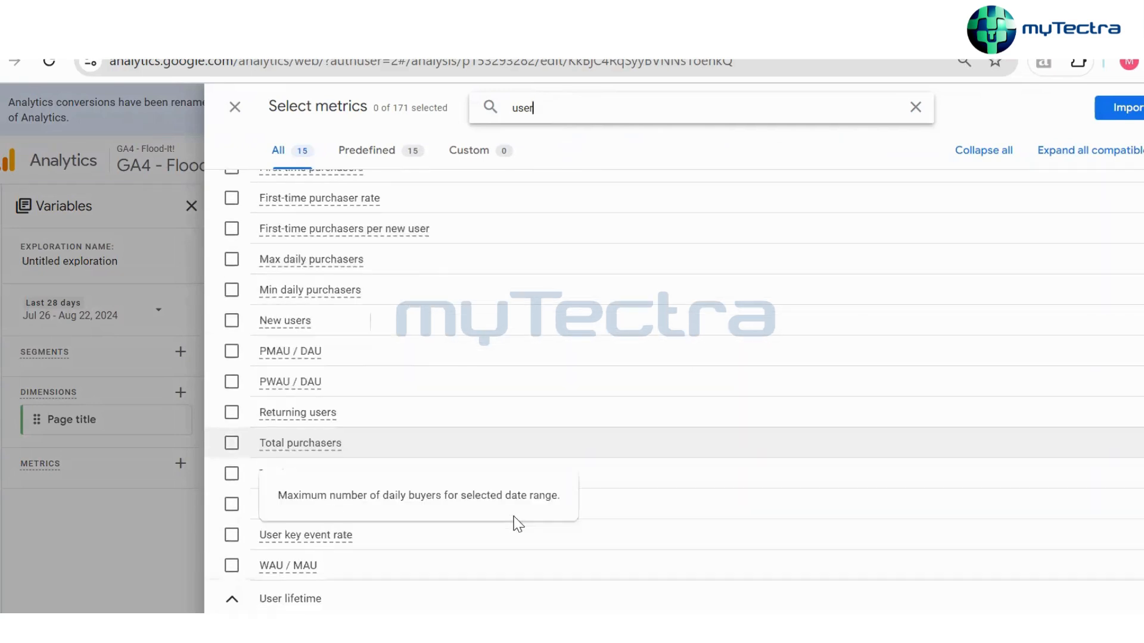
{"action": "left_click", "coordinate": [232, 307]}
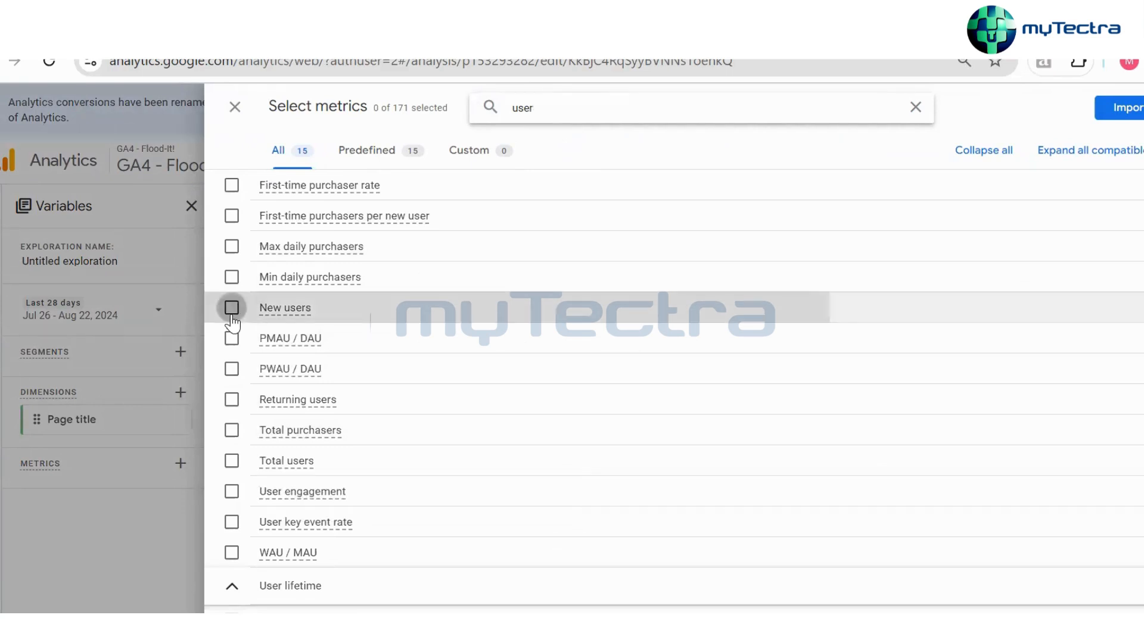
{"action": "left_click", "coordinate": [232, 462]}
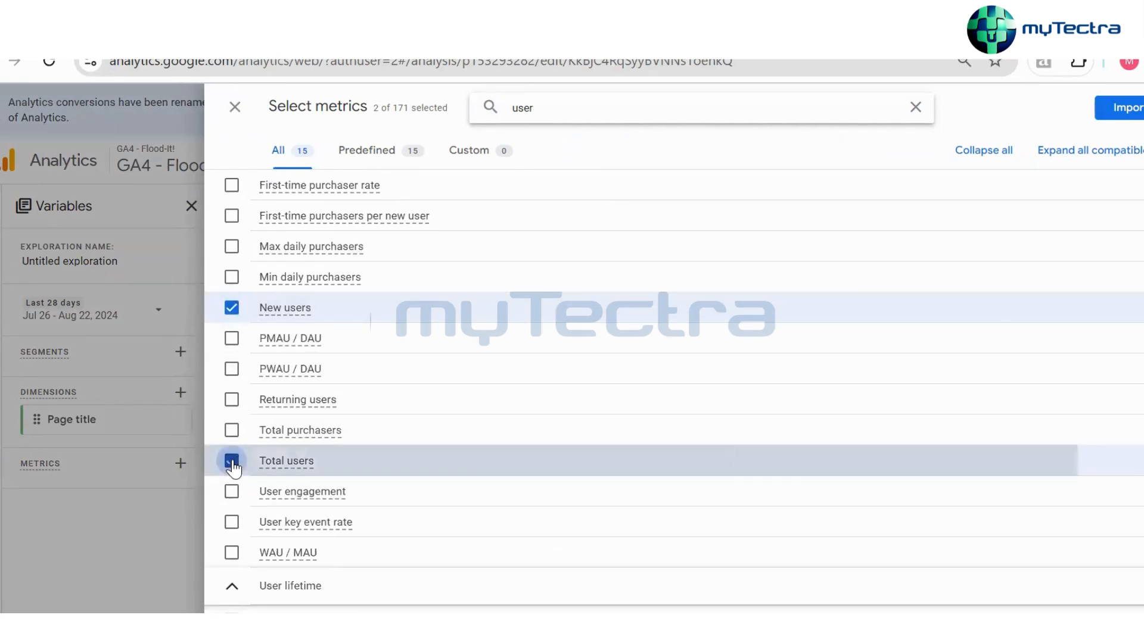
{"action": "left_click", "coordinate": [1120, 107]}
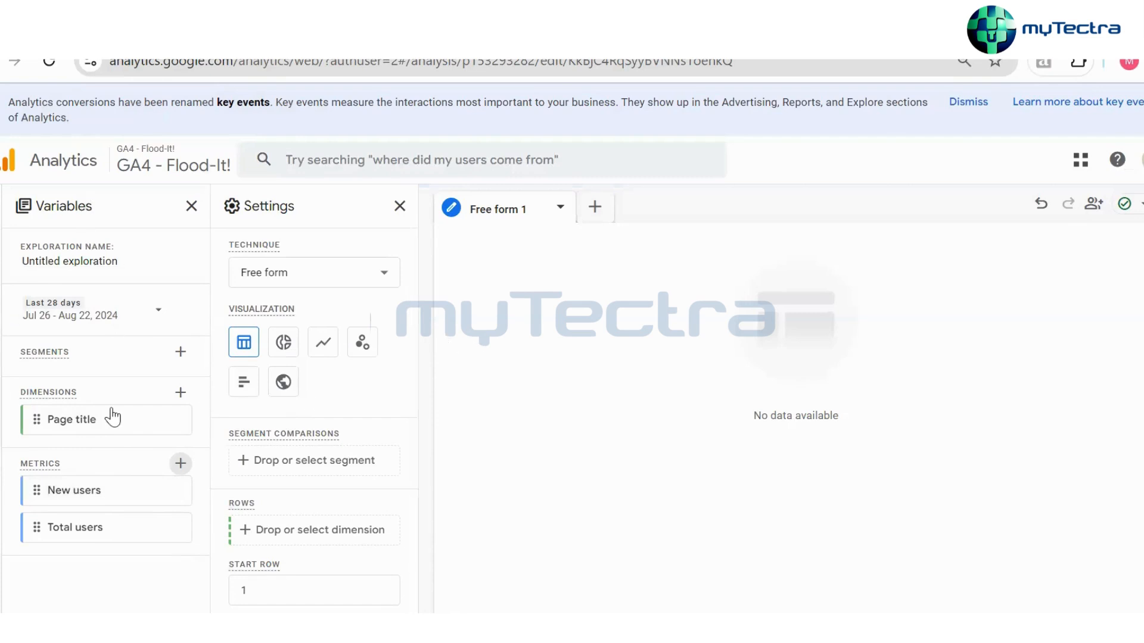
Assign the Page title dimension to the rows of the free form table
{"action": "scroll", "coordinate": [391, 398], "scroll_direction": "down", "scroll_amount": 3}
{"action": "scroll", "coordinate": [391, 435], "scroll_direction": "up", "scroll_amount": 3}
{"action": "left_click_drag", "start_coordinate": [58, 430], "coordinate": [271, 576]}
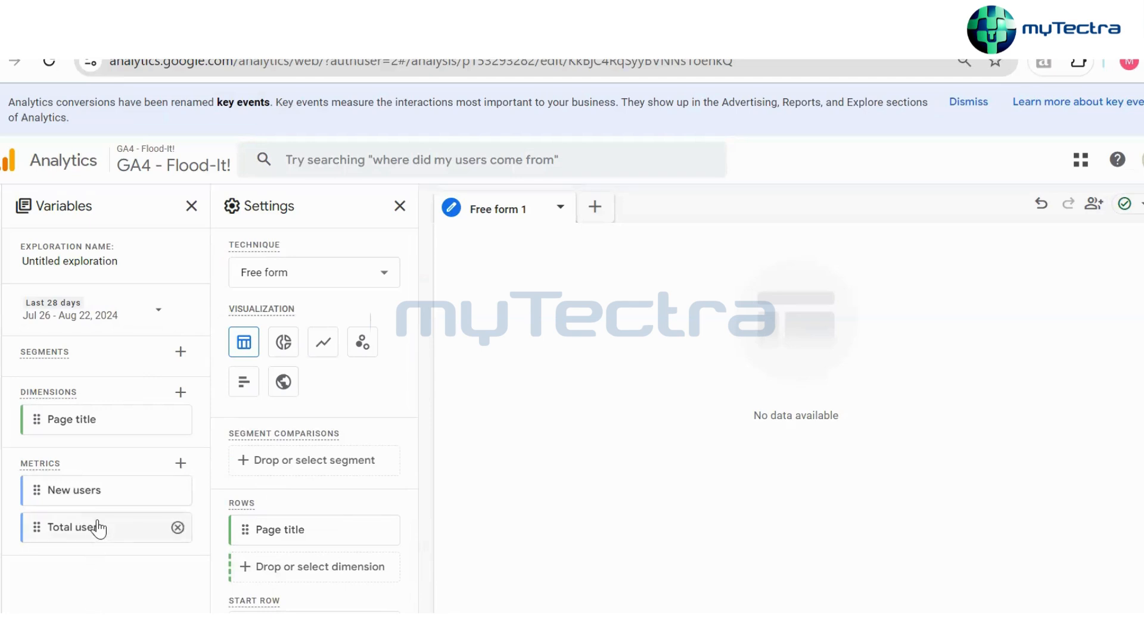
Add the New users and Total users metrics as values of the free form table
{"action": "scroll", "coordinate": [290, 499], "scroll_direction": "down", "scroll_amount": 3}
{"action": "scroll", "coordinate": [290, 499], "scroll_direction": "down", "scroll_amount": 5}
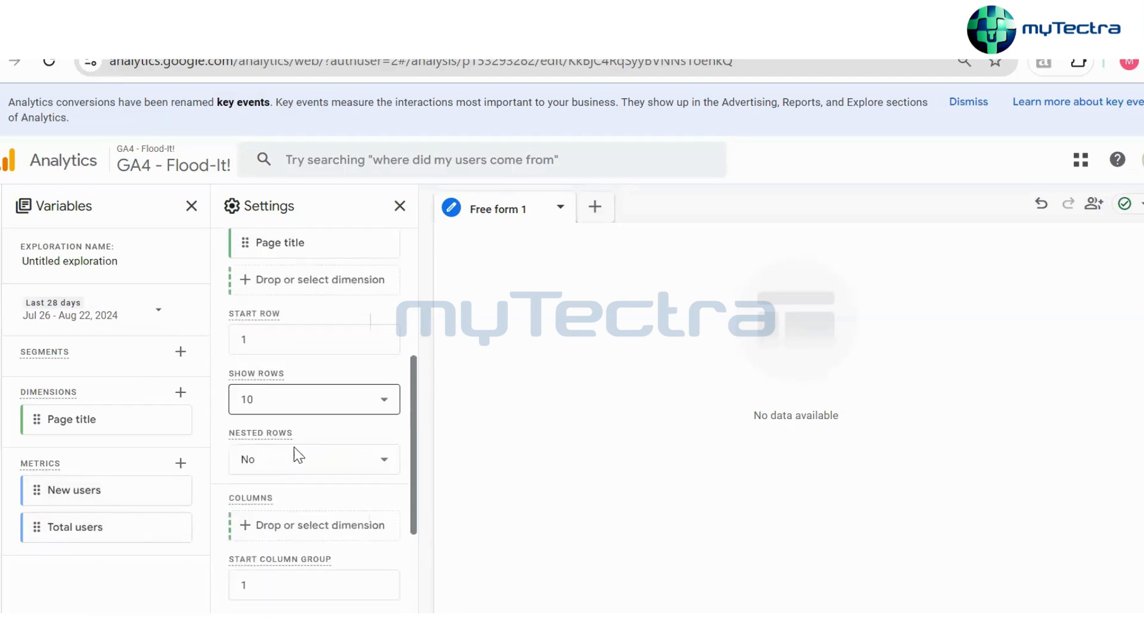
{"action": "scroll", "coordinate": [292, 499], "scroll_direction": "down", "scroll_amount": 1}
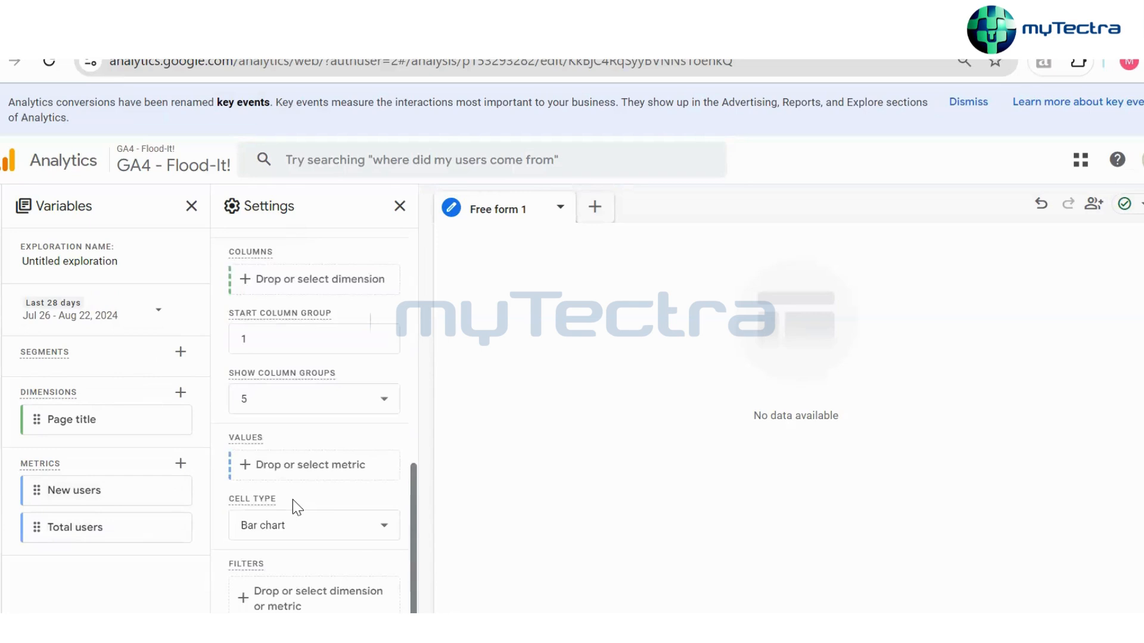
{"action": "scroll", "coordinate": [320, 465], "scroll_direction": "up", "scroll_amount": 2}
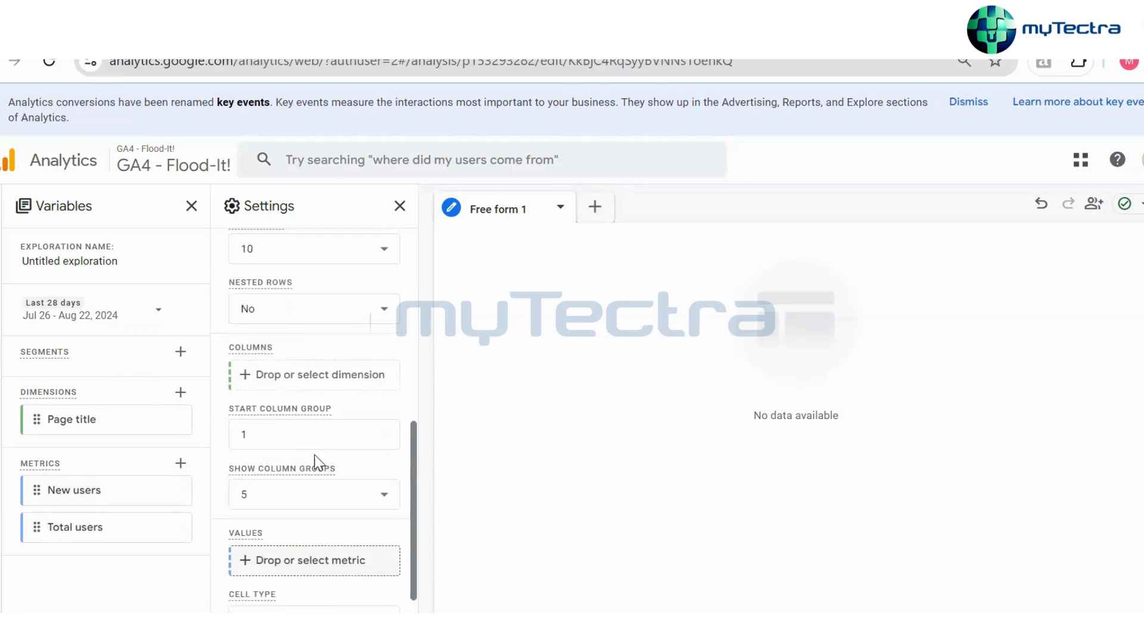
{"action": "left_click_drag", "start_coordinate": [156, 501], "coordinate": [284, 535]}
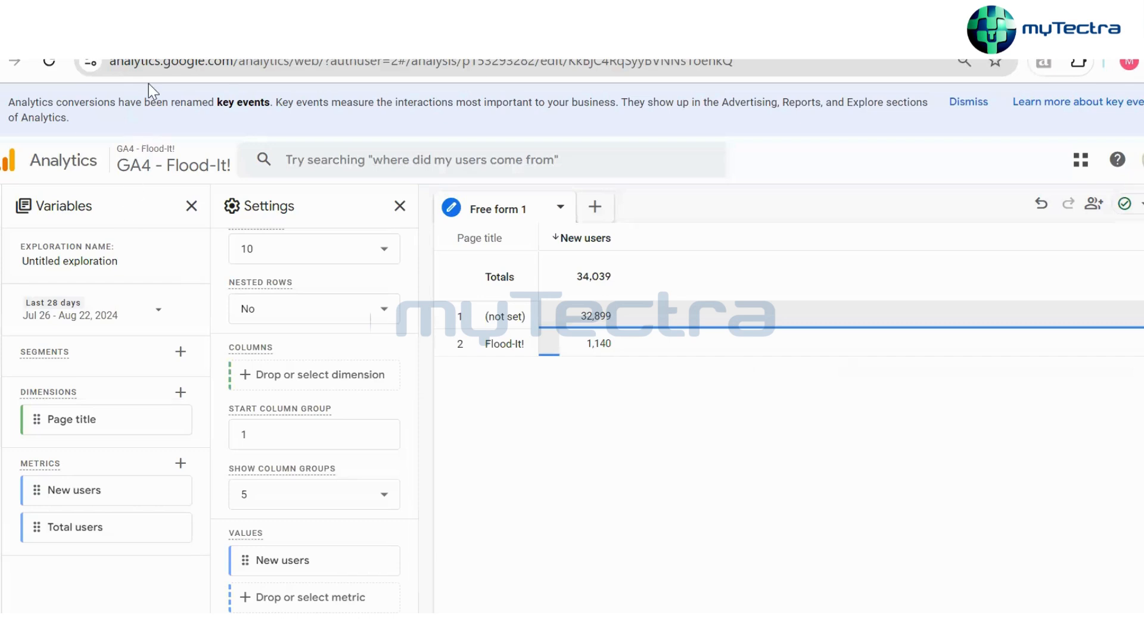
{"action": "scroll", "coordinate": [241, 549], "scroll_direction": "down", "scroll_amount": 2}
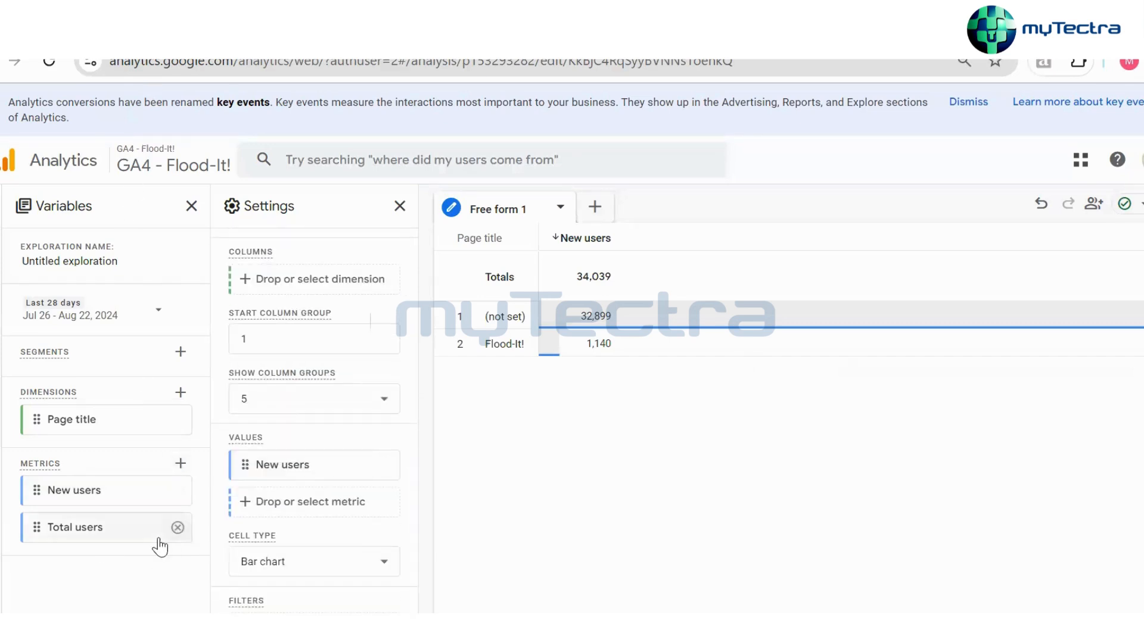
{"action": "left_click_drag", "start_coordinate": [101, 534], "coordinate": [321, 509]}
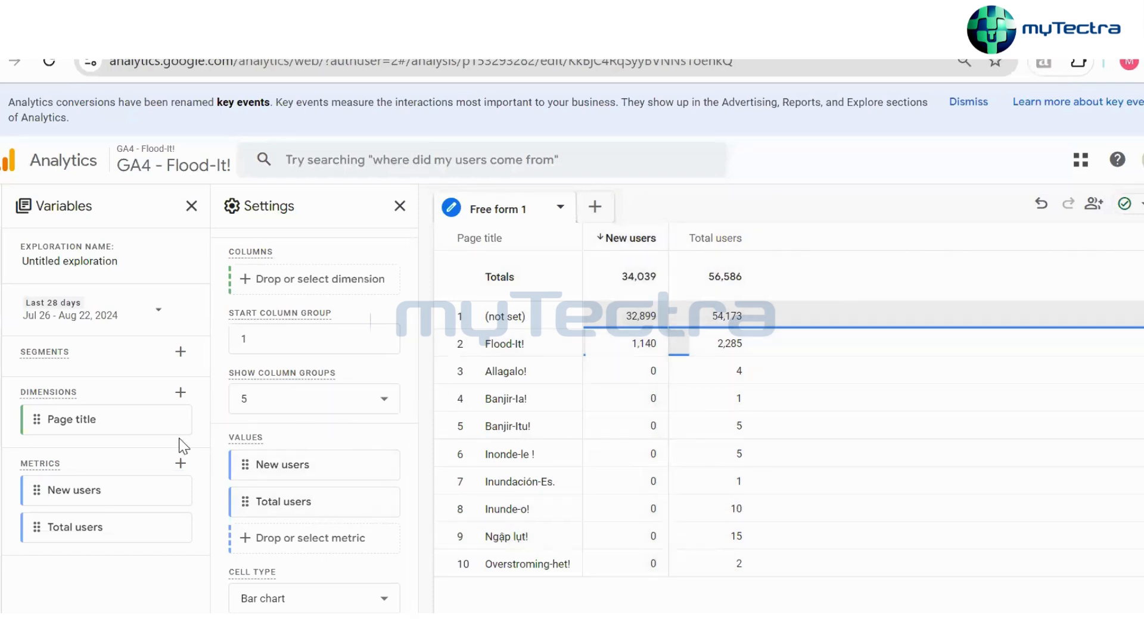
Rename the Free form 1 tab to "Test REport"
{"action": "scroll", "coordinate": [316, 399], "scroll_direction": "up", "scroll_amount": 8}
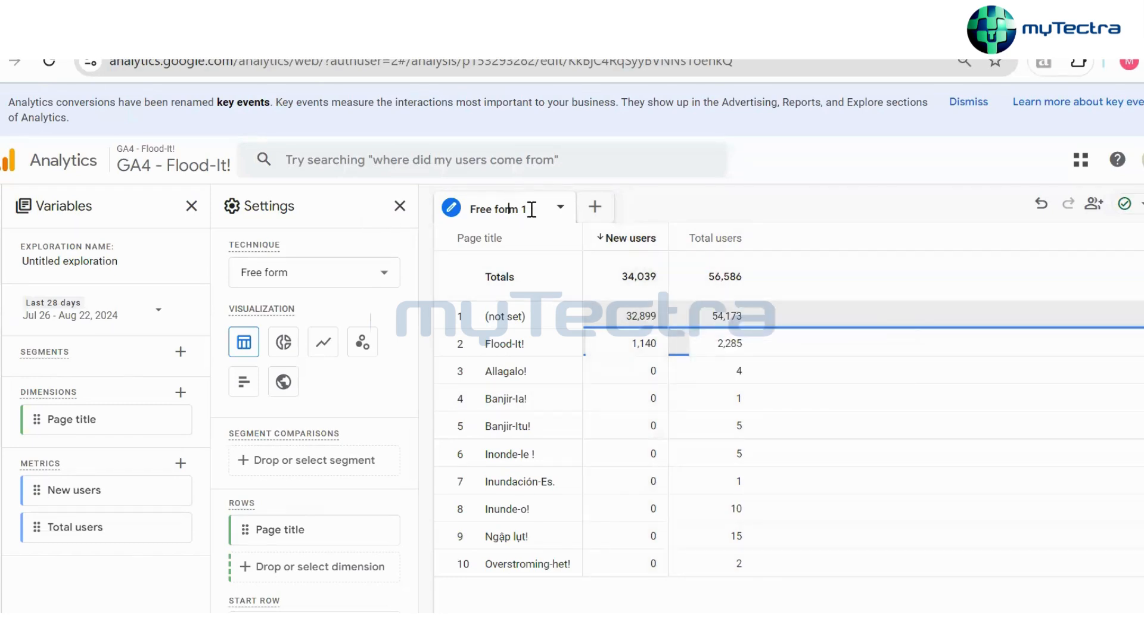
{"action": "left_click", "coordinate": [500, 212]}
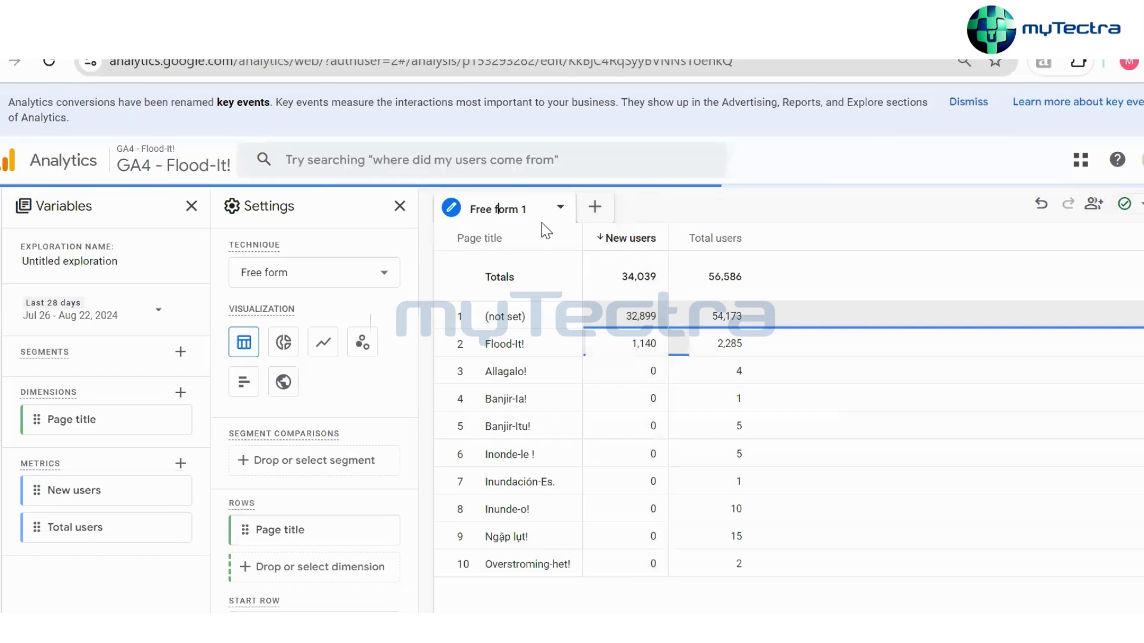
{"action": "key", "text": "ctrl+a"}
{"action": "type", "text": "Tes"}
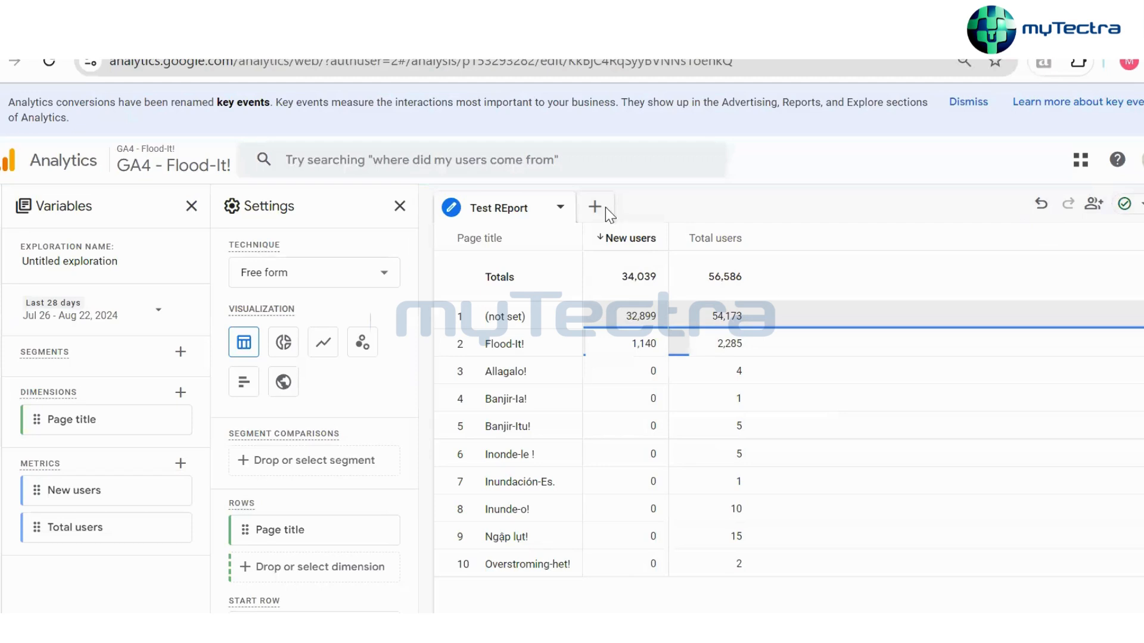
Reopen the Untitled exploration from the Explorations list and look through its date range presets
{"action": "left_click", "coordinate": [22, 282]}
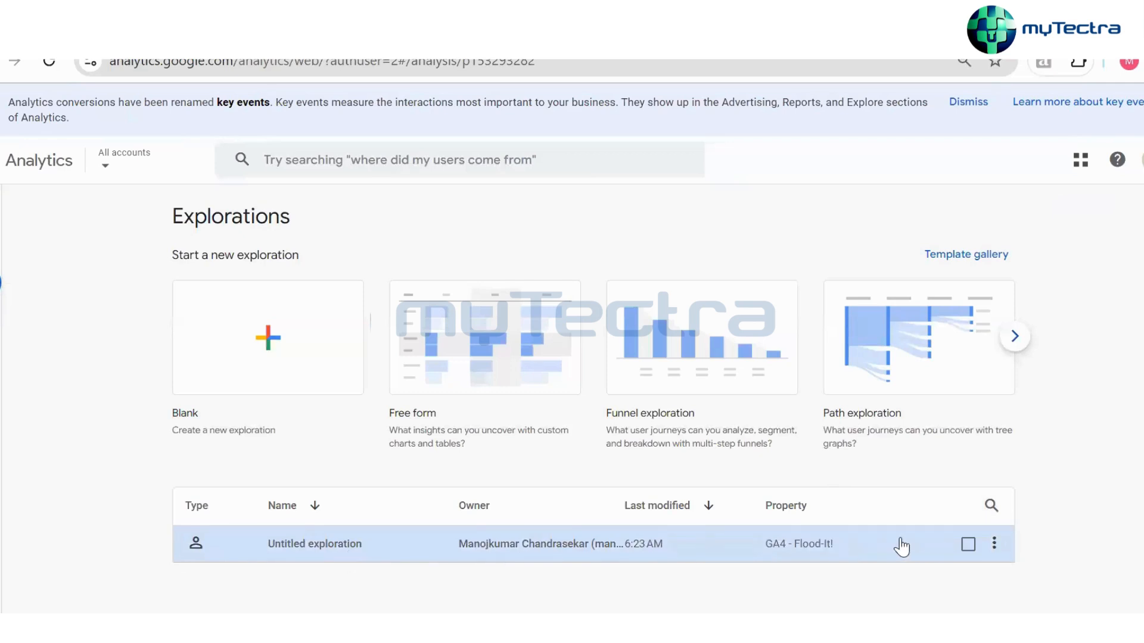
{"action": "left_click", "coordinate": [337, 545]}
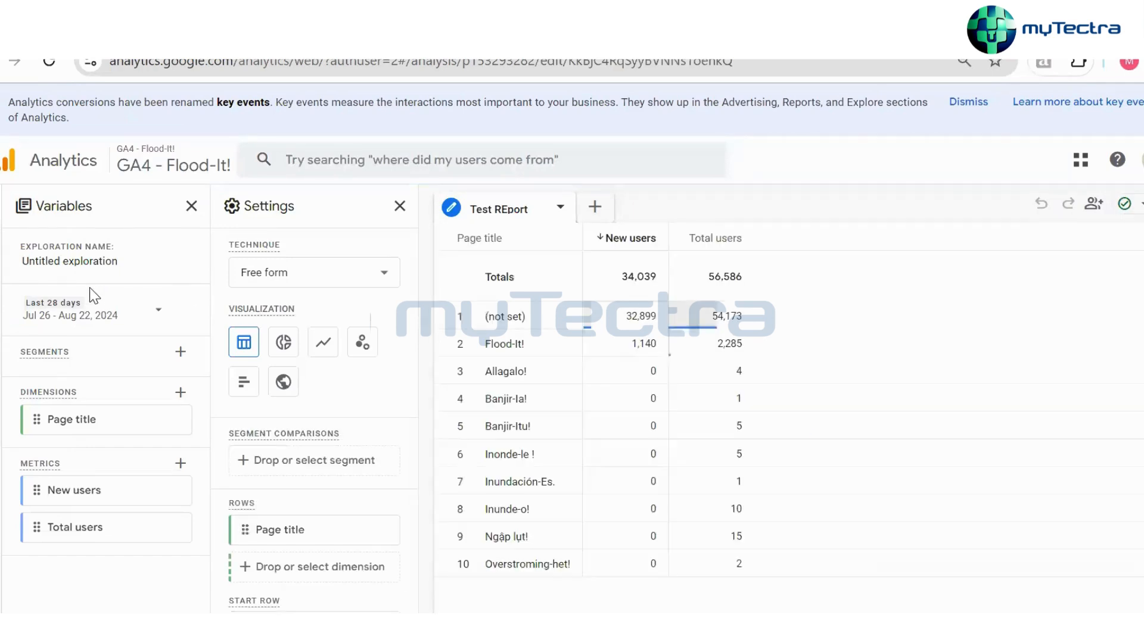
{"action": "left_click", "coordinate": [123, 315]}
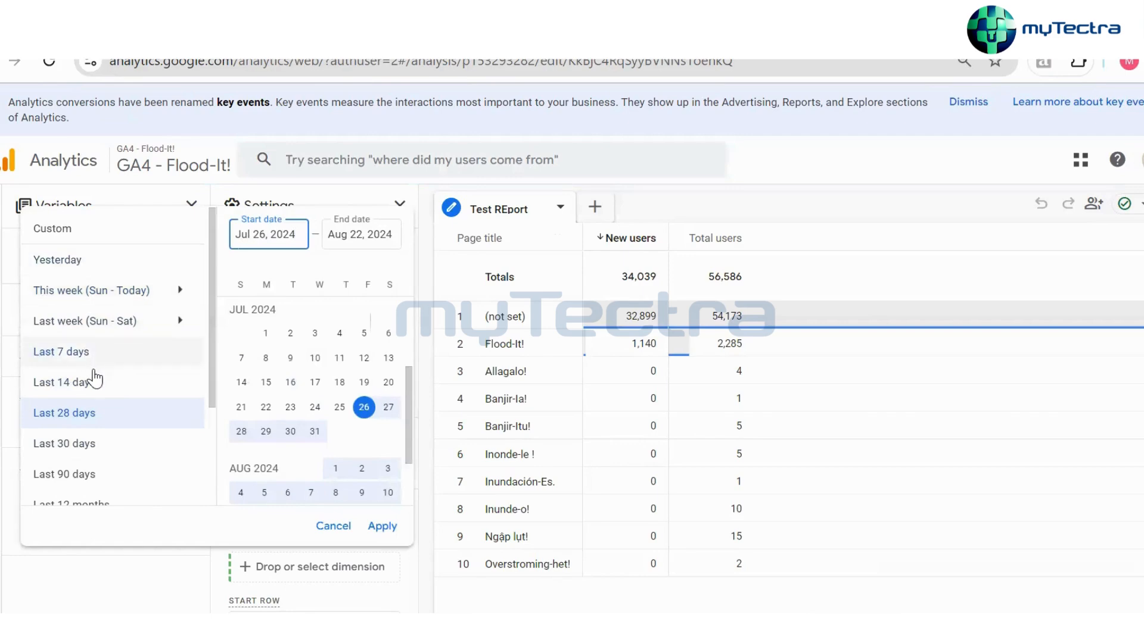
{"action": "scroll", "coordinate": [95, 376], "scroll_direction": "down", "scroll_amount": 3}
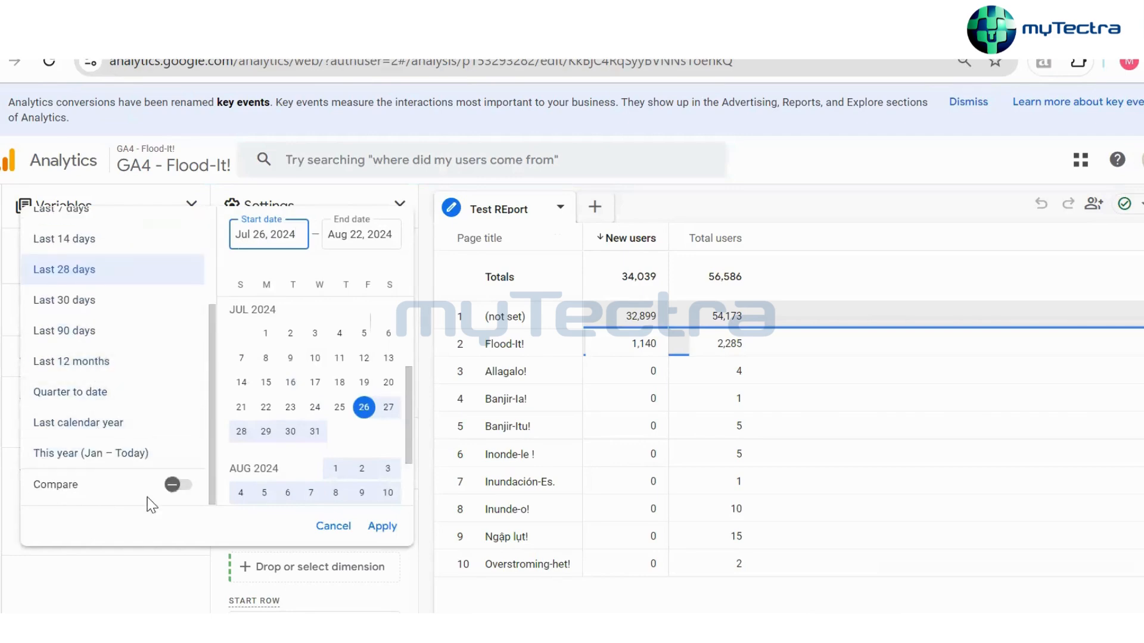
{"action": "scroll", "coordinate": [109, 358], "scroll_direction": "up", "scroll_amount": 4}
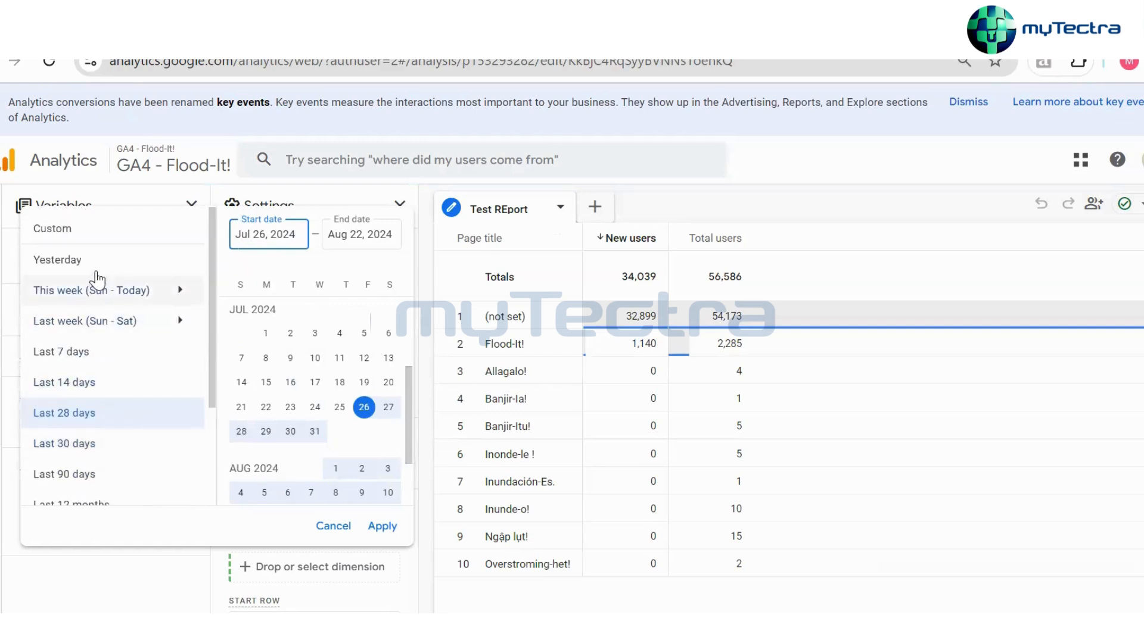
Try to set the start date of a custom date range to Jul 26, 2023
{"action": "left_click", "coordinate": [121, 232]}
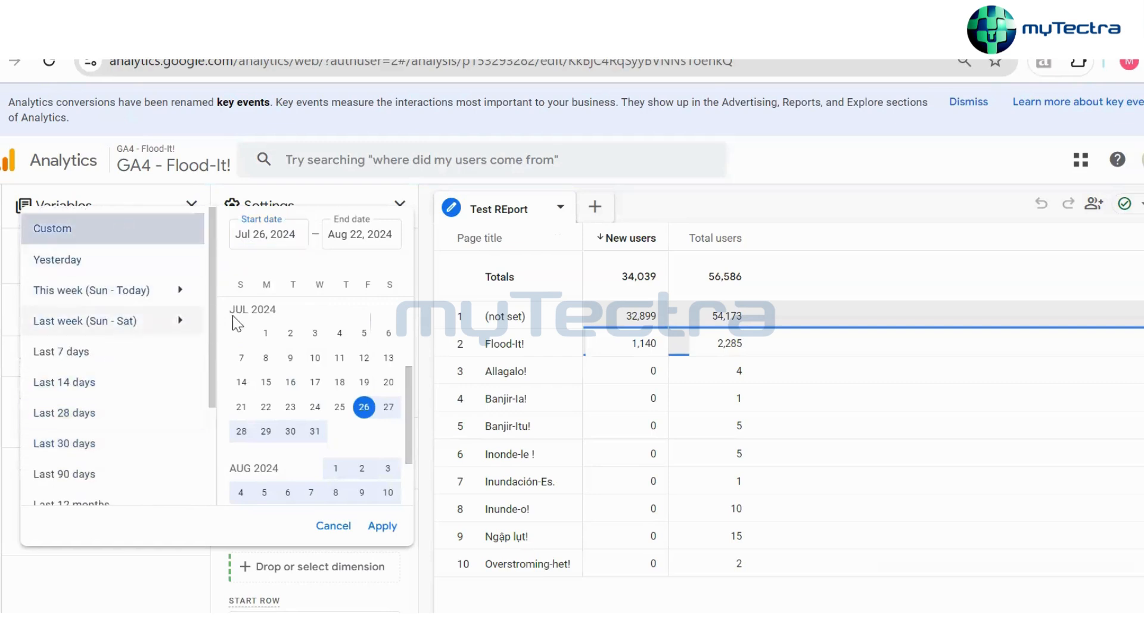
{"action": "left_click", "coordinate": [283, 235]}
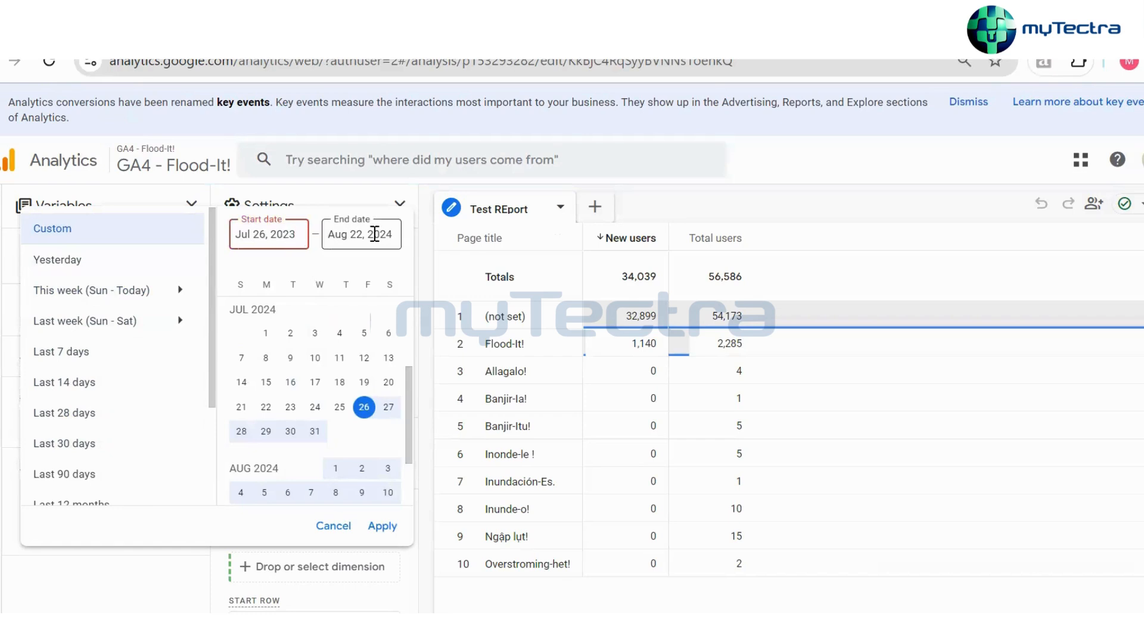
{"action": "left_click", "coordinate": [375, 234]}
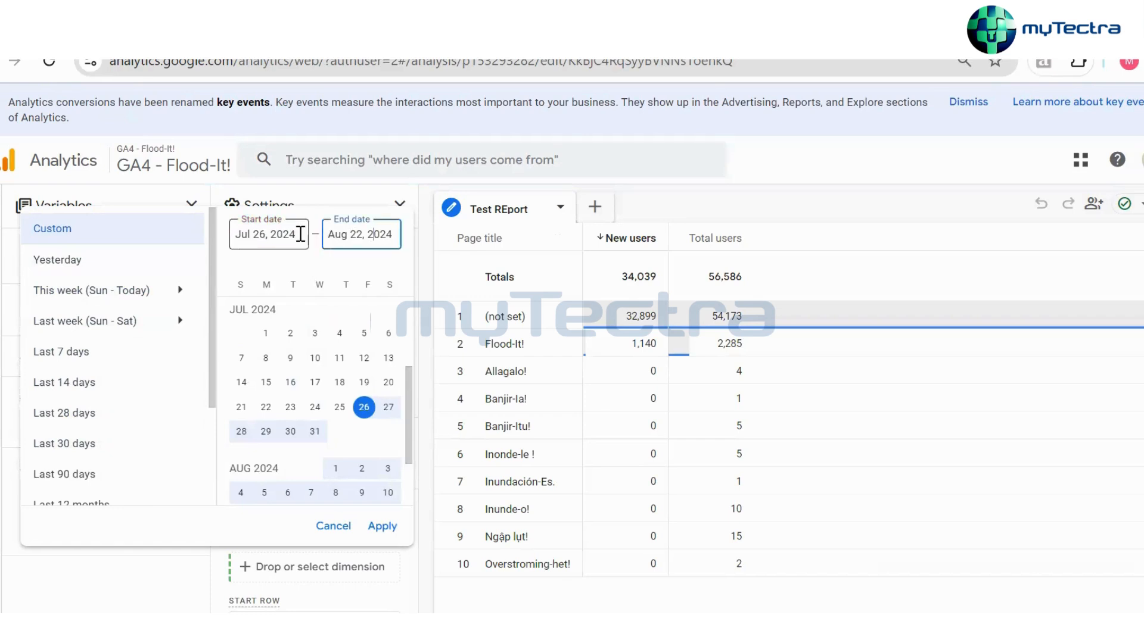
Change the custom start date's day to 01, try Jan as its month, and apply the date range to the exploration
{"action": "left_click", "coordinate": [263, 234]}
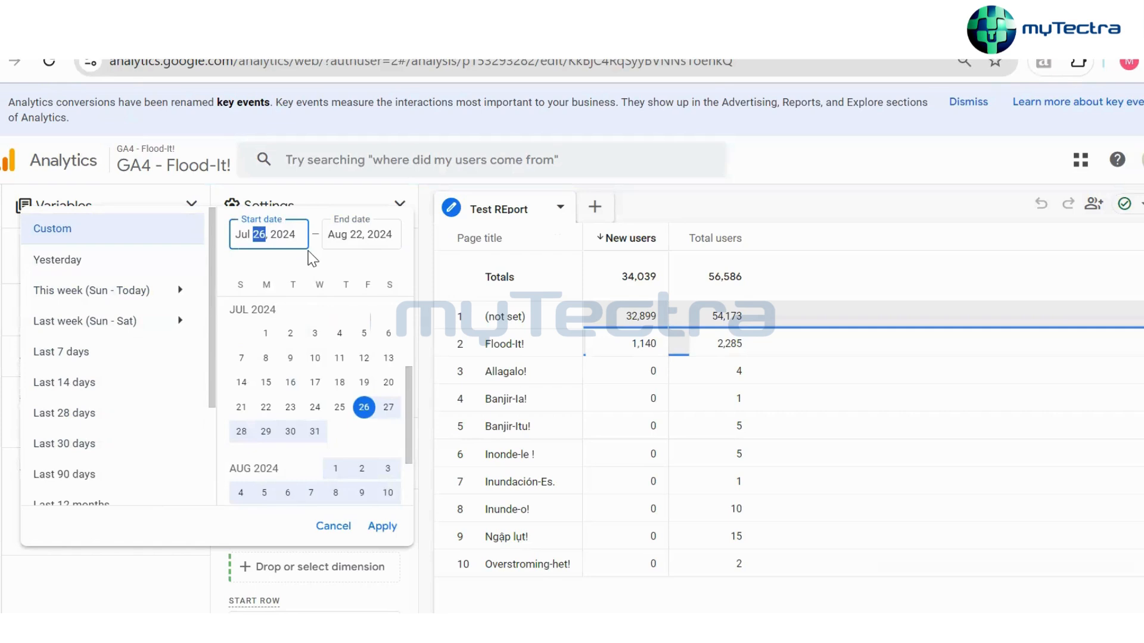
{"action": "type", "text": "01"}
{"action": "key", "text": "shift+Home"}
{"action": "type", "text": "jan"}
{"action": "key", "text": "BackSpace"}
{"action": "key", "text": "BackSpace"}
{"action": "key", "text": "BackSpace"}
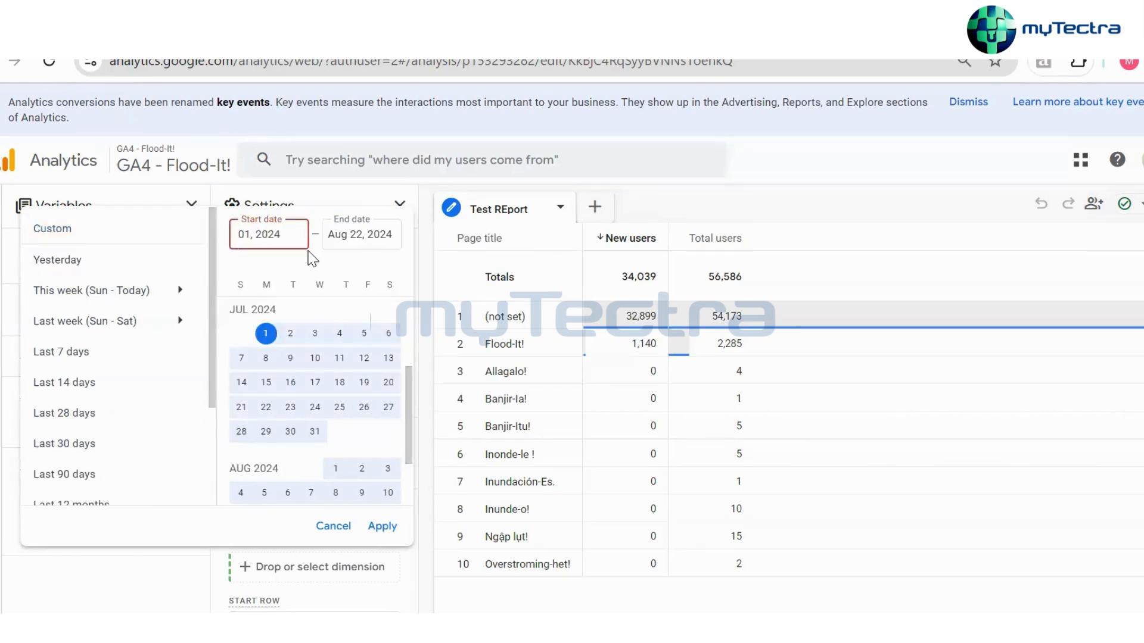
{"action": "type", "text": "Jan"}
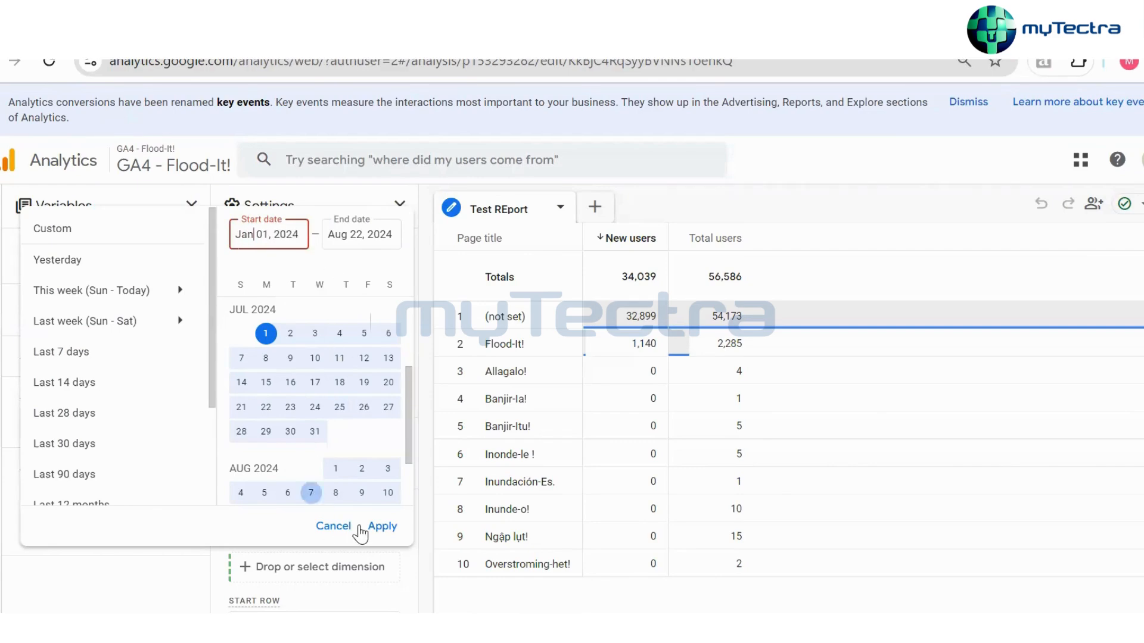
{"action": "left_click", "coordinate": [379, 527]}
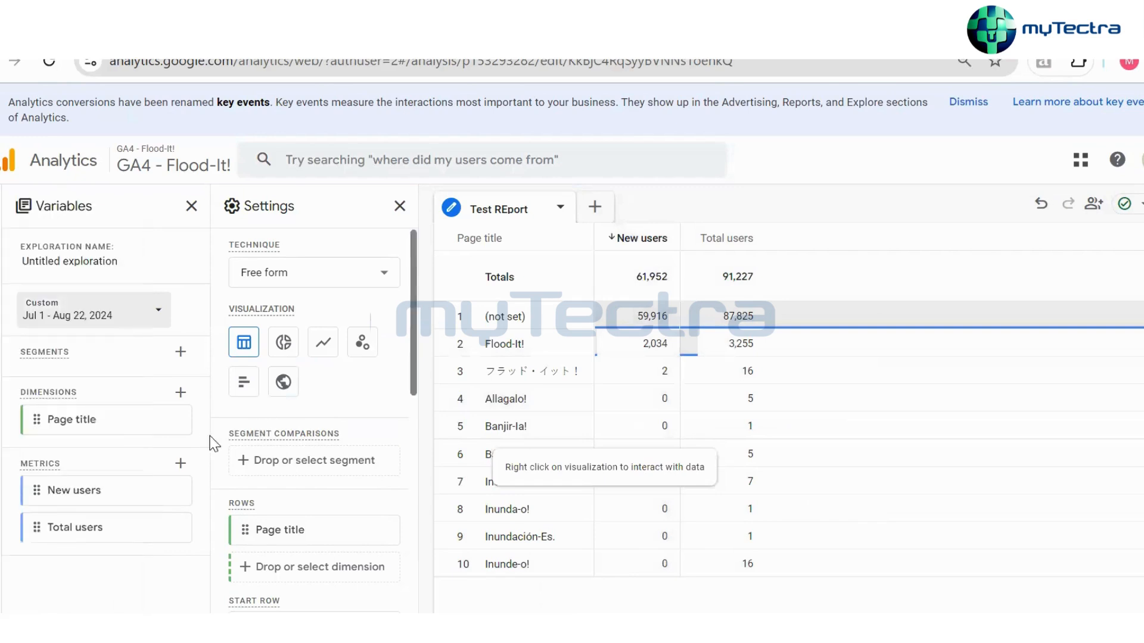
Switch the Test REport visualization through the donut, line and bar chart types
{"action": "left_click", "coordinate": [283, 343]}
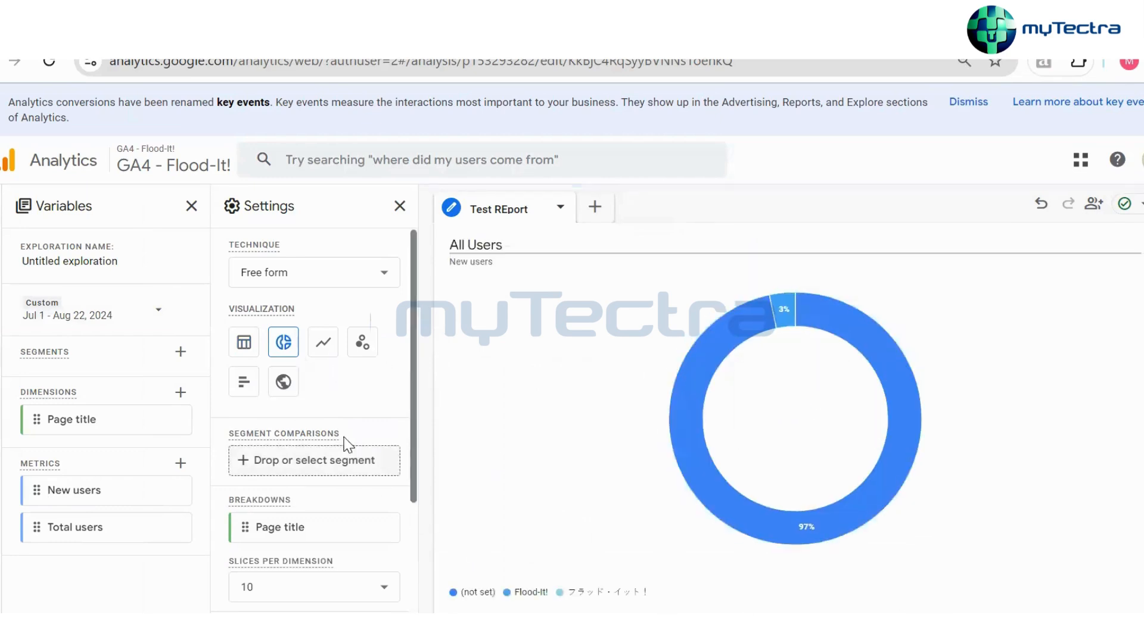
{"action": "left_click", "coordinate": [324, 344]}
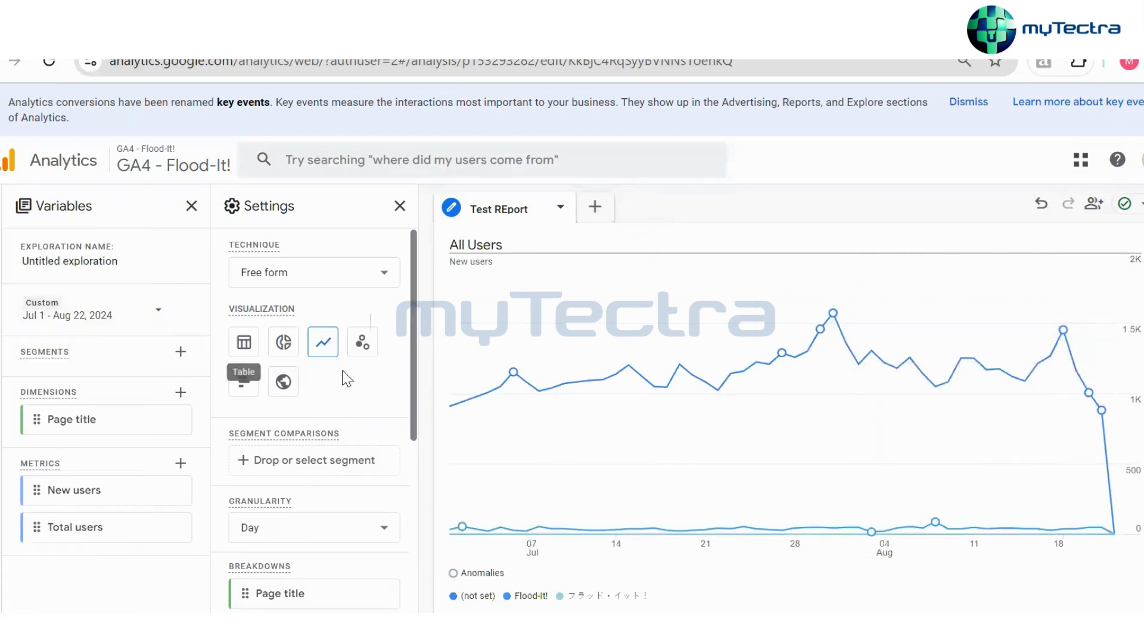
{"action": "left_click", "coordinate": [243, 381]}
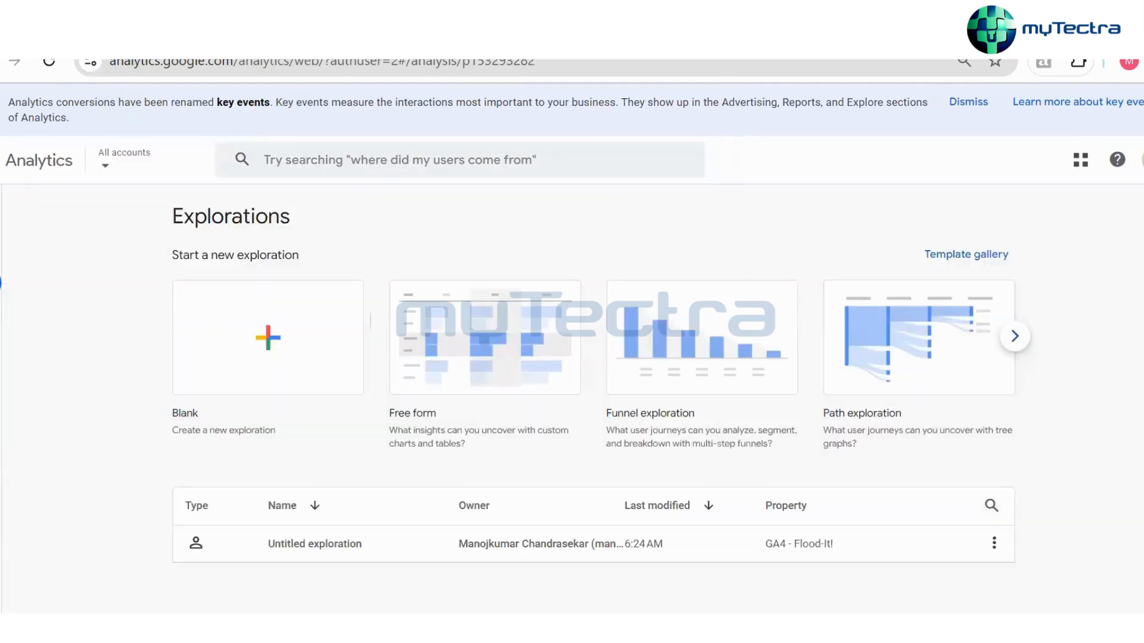
Open the Home overview and look through its cards
{"action": "left_click", "coordinate": [8, 209]}
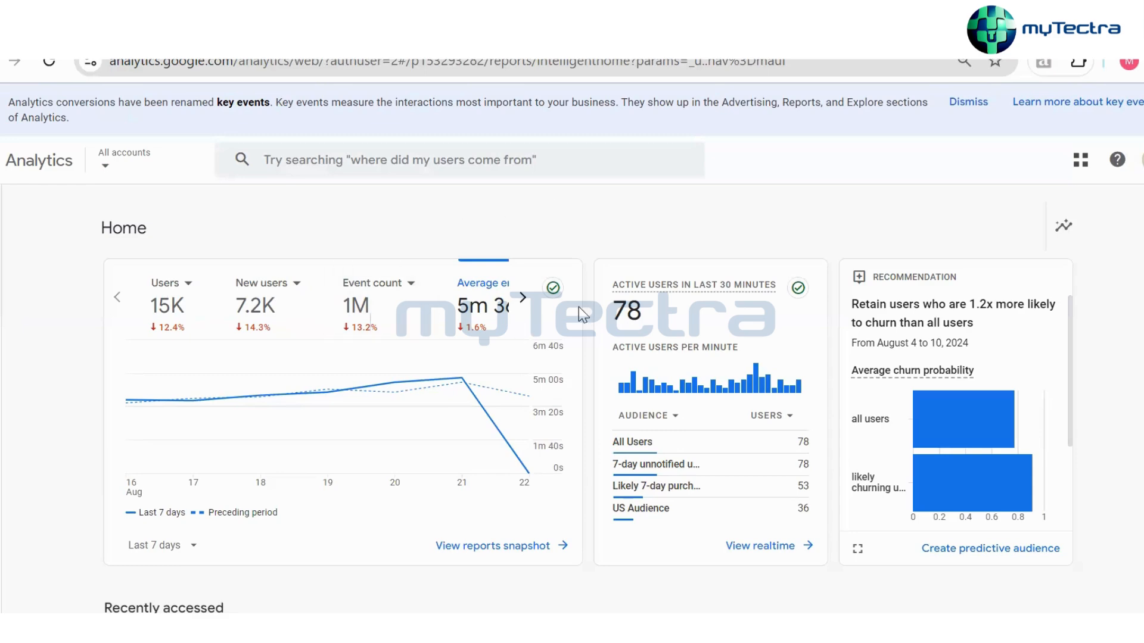
{"action": "scroll", "coordinate": [596, 368], "scroll_direction": "down", "scroll_amount": 5}
{"action": "scroll", "coordinate": [603, 395], "scroll_direction": "up", "scroll_amount": 5}
Open the Advertising section and review the snapshot's conversions, channel performance, insights and key event paths
{"action": "mouse_move", "coordinate": [24, 289]}
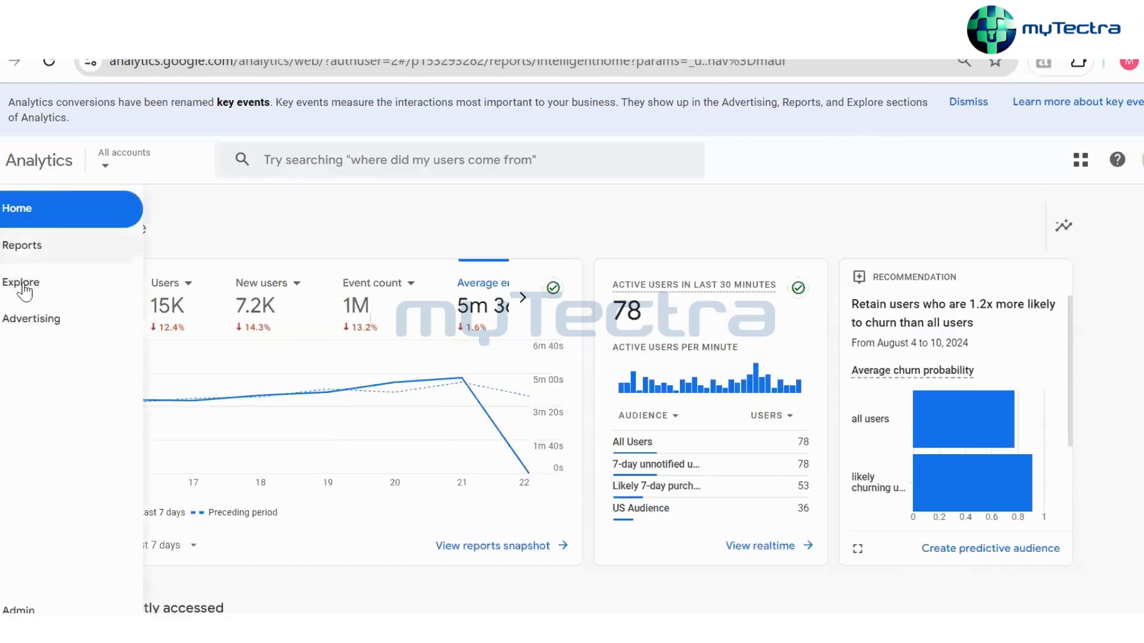
{"action": "left_click", "coordinate": [30, 327]}
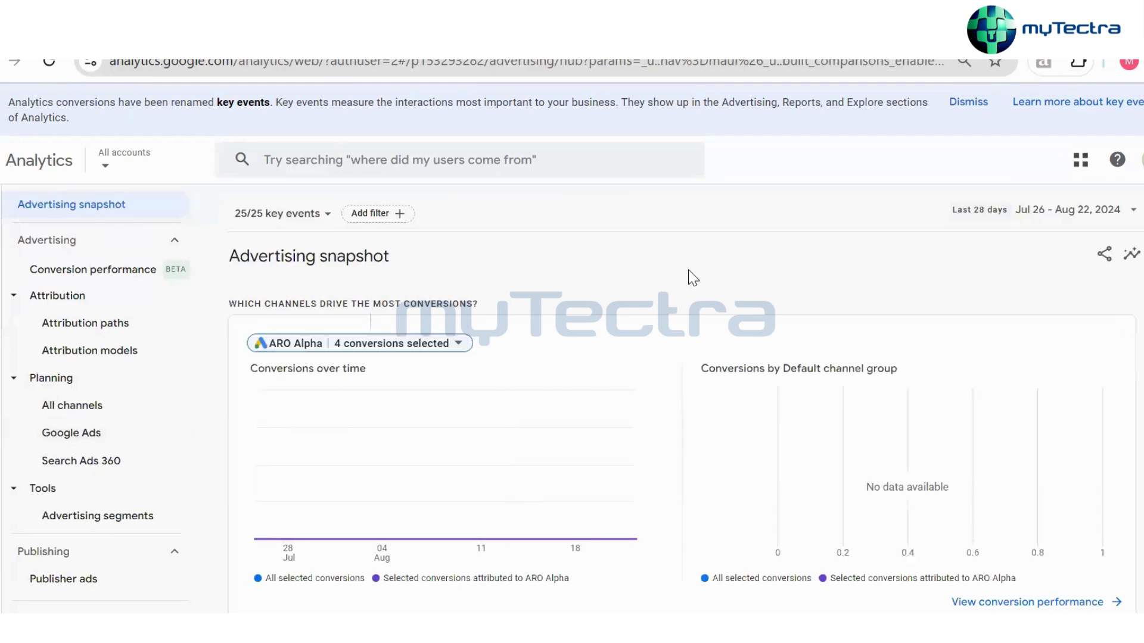
{"action": "scroll", "coordinate": [657, 482], "scroll_direction": "down", "scroll_amount": 10}
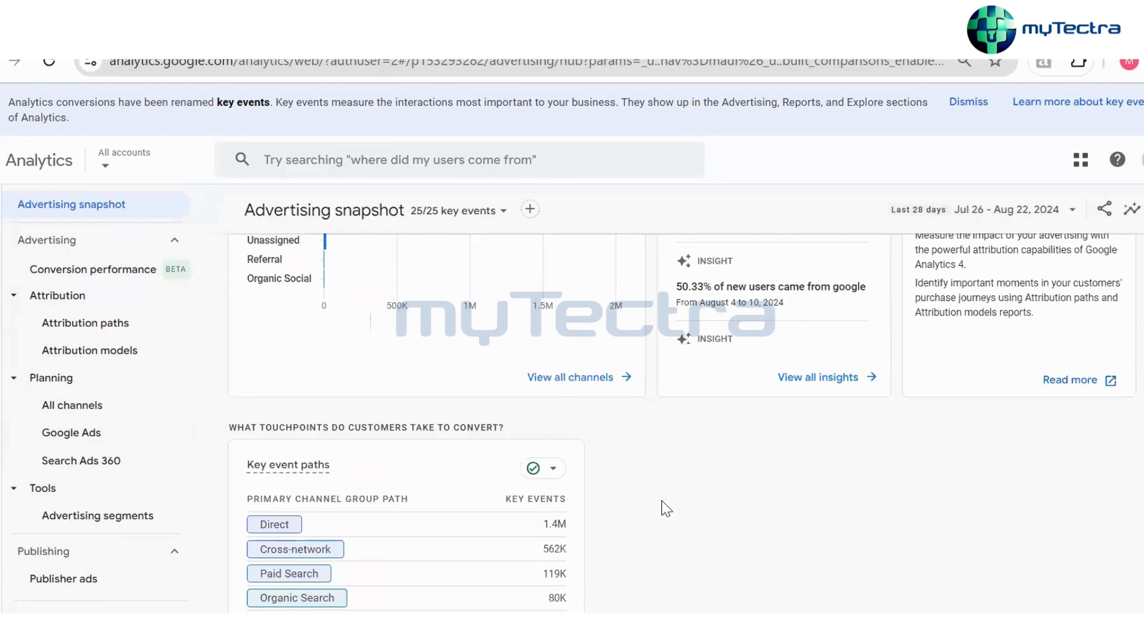
{"action": "scroll", "coordinate": [666, 510], "scroll_direction": "down", "scroll_amount": 3}
{"action": "scroll", "coordinate": [666, 509], "scroll_direction": "up", "scroll_amount": 12}
{"action": "scroll", "coordinate": [666, 509], "scroll_direction": "down", "scroll_amount": 8}
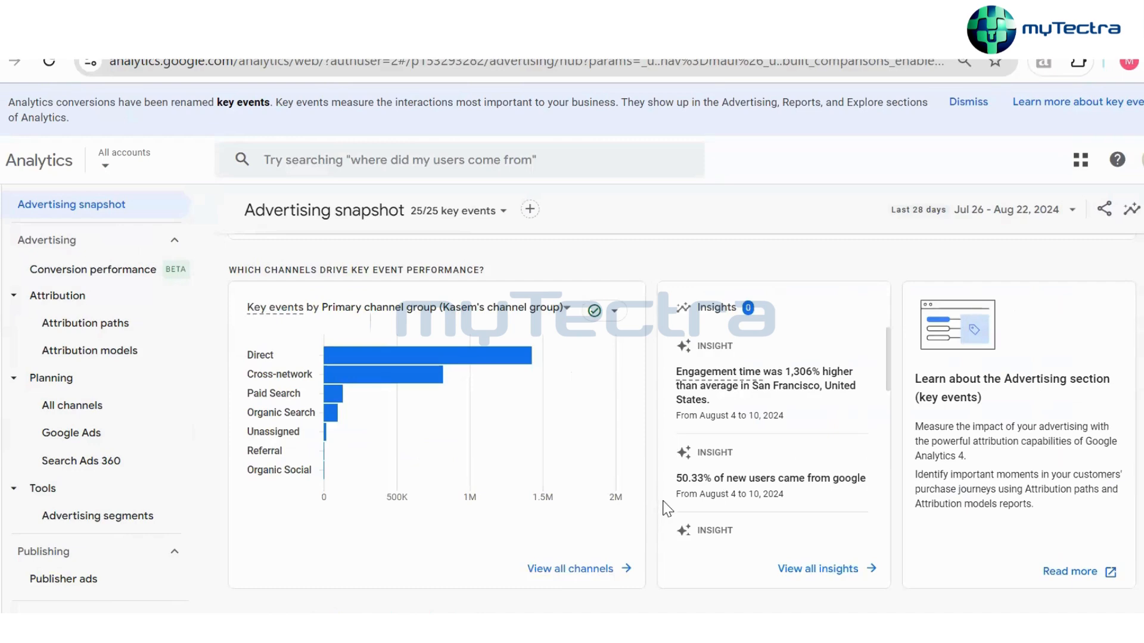
{"action": "scroll", "coordinate": [658, 506], "scroll_direction": "down", "scroll_amount": 5}
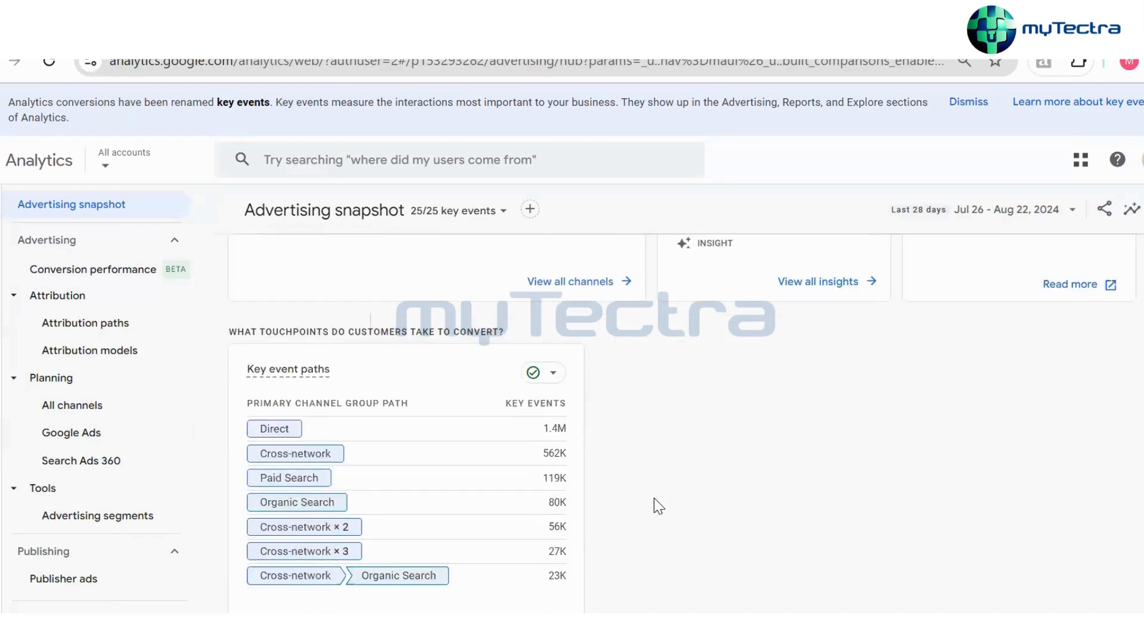
{"action": "scroll", "coordinate": [655, 501], "scroll_direction": "up", "scroll_amount": 15}
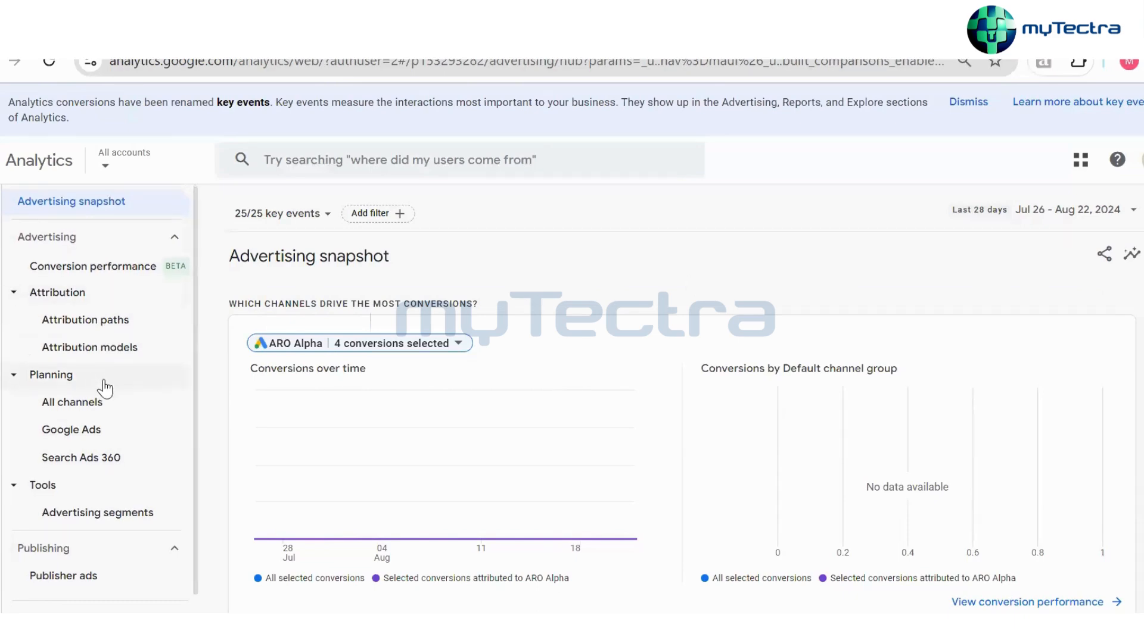
Open the All channels planning report and review its key event charts and channel table
{"action": "left_click", "coordinate": [95, 404]}
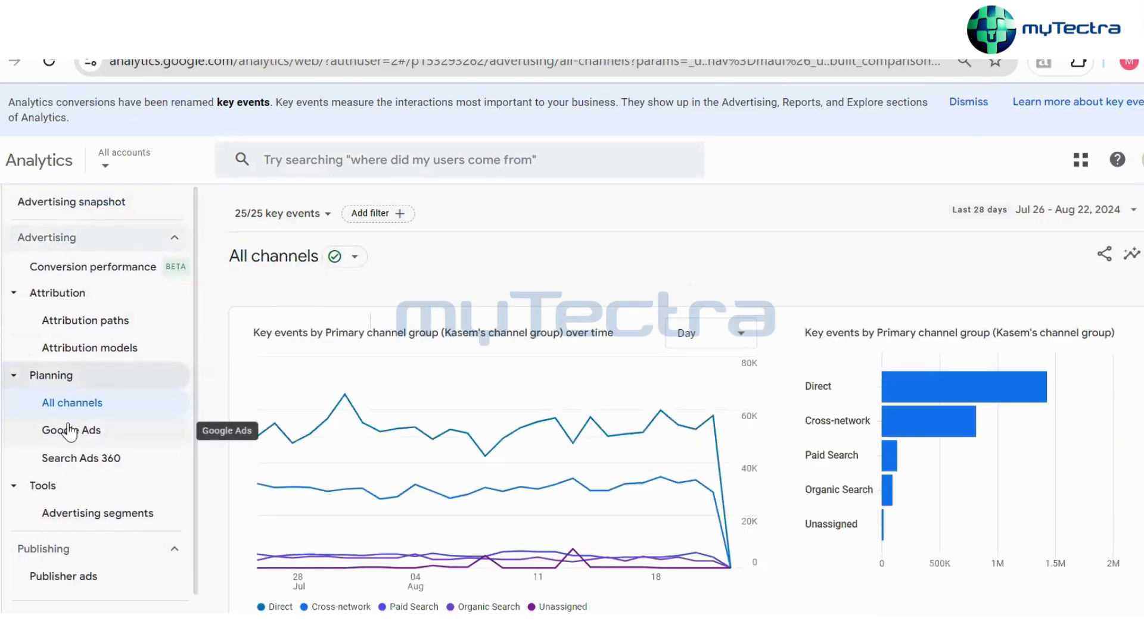
{"action": "scroll", "coordinate": [787, 334], "scroll_direction": "down", "scroll_amount": 6}
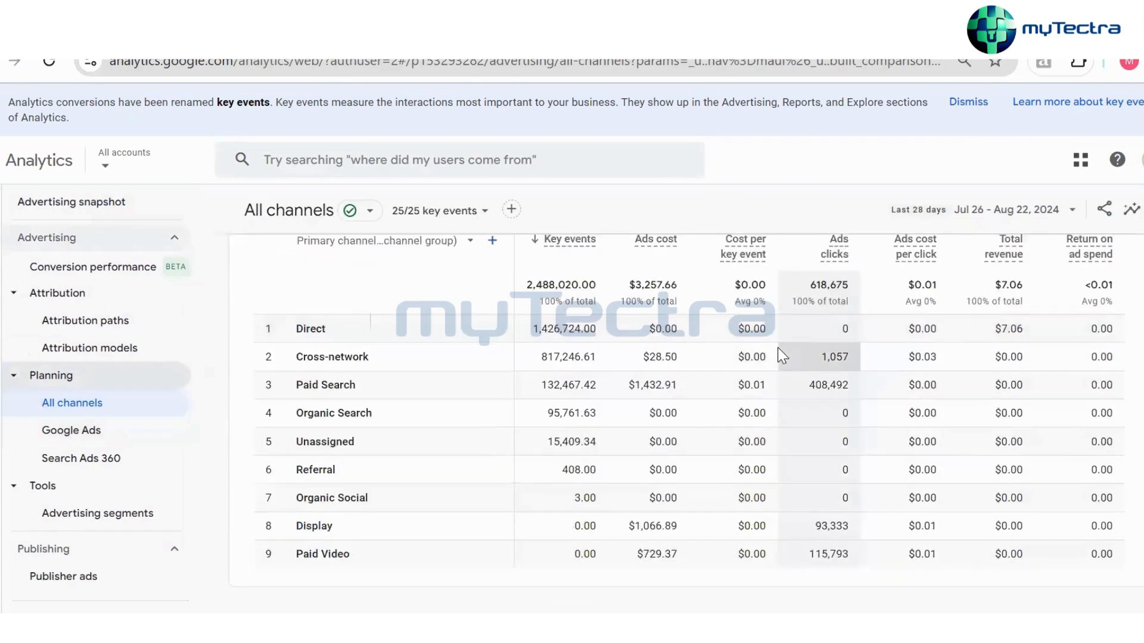
{"action": "scroll", "coordinate": [766, 518], "scroll_direction": "up", "scroll_amount": 6}
Open the Google Ads campaigns report and review its campaign table and key event charts
{"action": "mouse_move", "coordinate": [144, 439]}
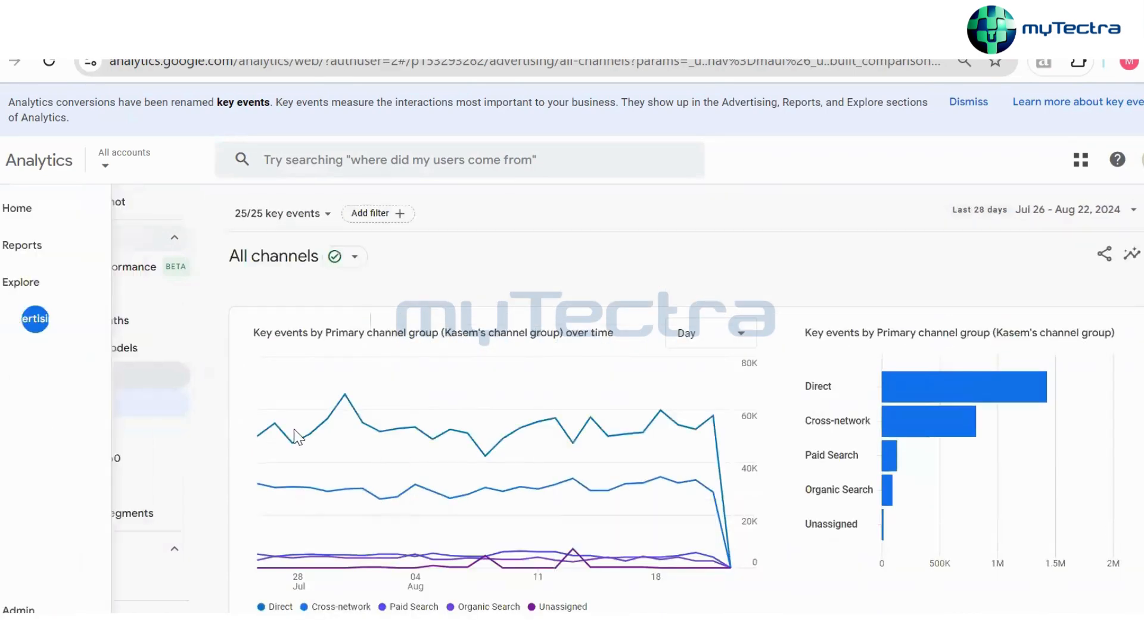
{"action": "left_click", "coordinate": [99, 432]}
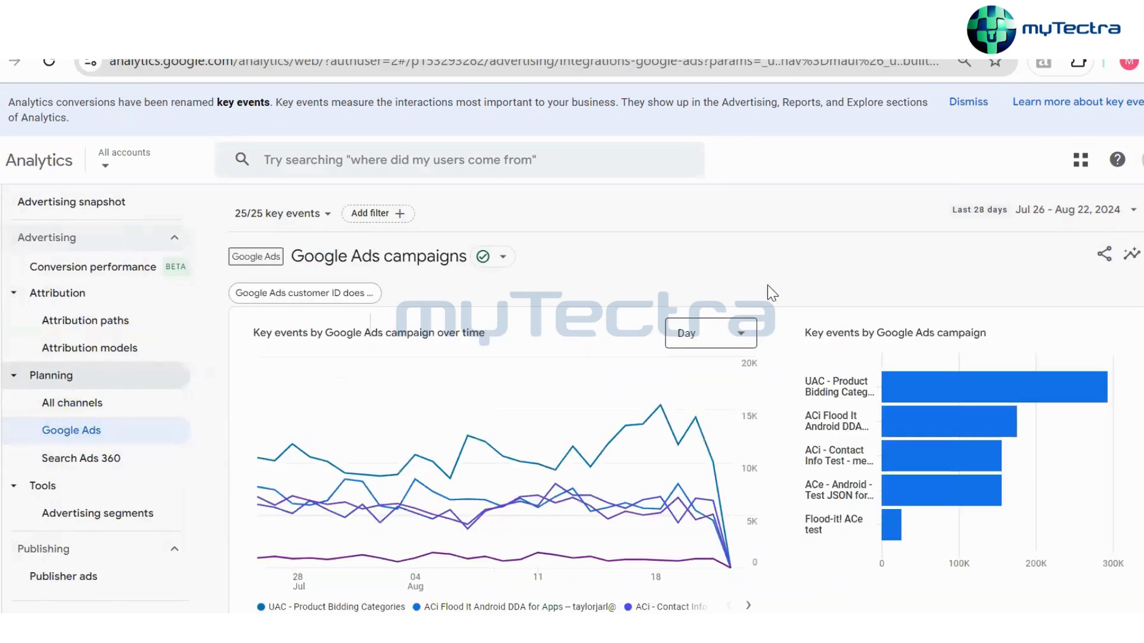
{"action": "scroll", "coordinate": [774, 359], "scroll_direction": "down", "scroll_amount": 8}
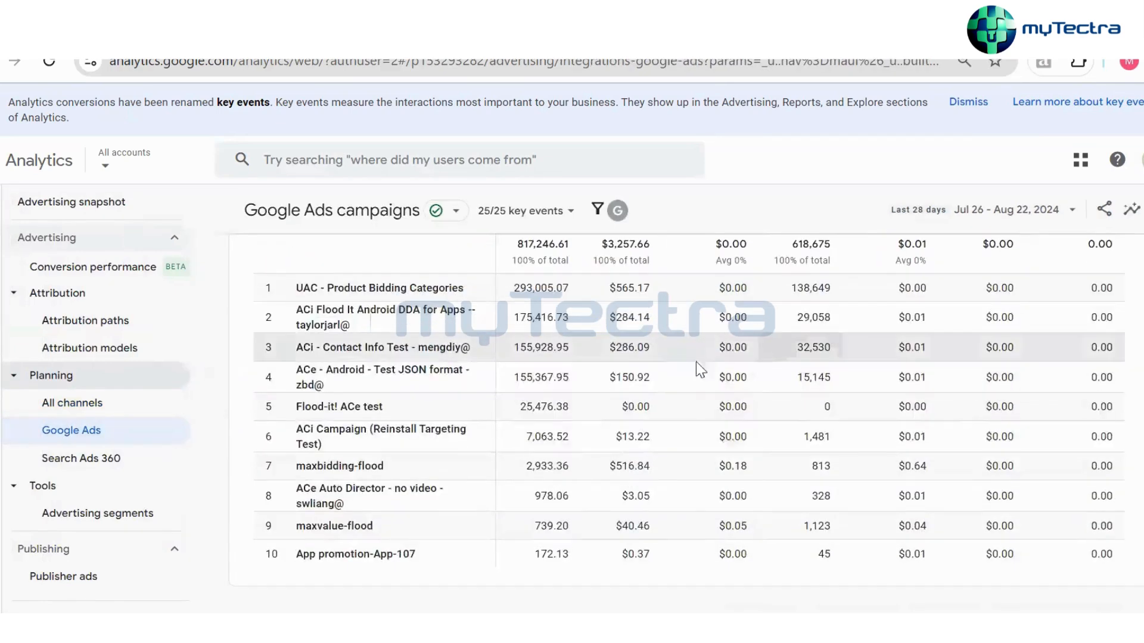
{"action": "scroll", "coordinate": [473, 317], "scroll_direction": "up", "scroll_amount": 2}
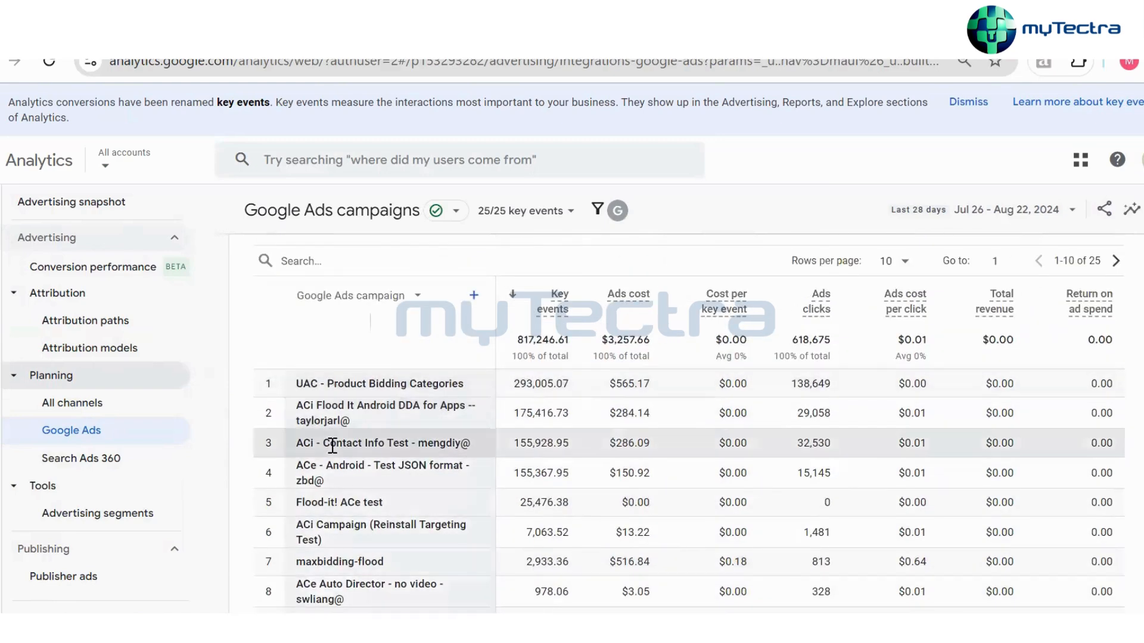
{"action": "left_click_drag", "start_coordinate": [291, 390], "coordinate": [489, 381]}
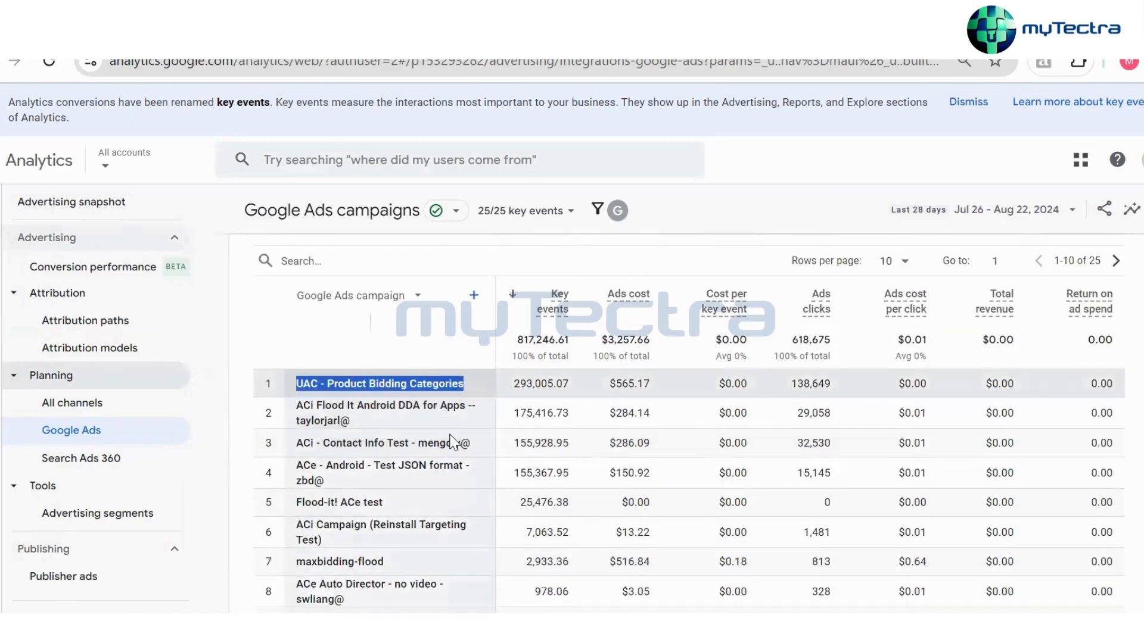
{"action": "left_click", "coordinate": [382, 472]}
{"action": "scroll", "coordinate": [381, 437], "scroll_direction": "down", "scroll_amount": 2}
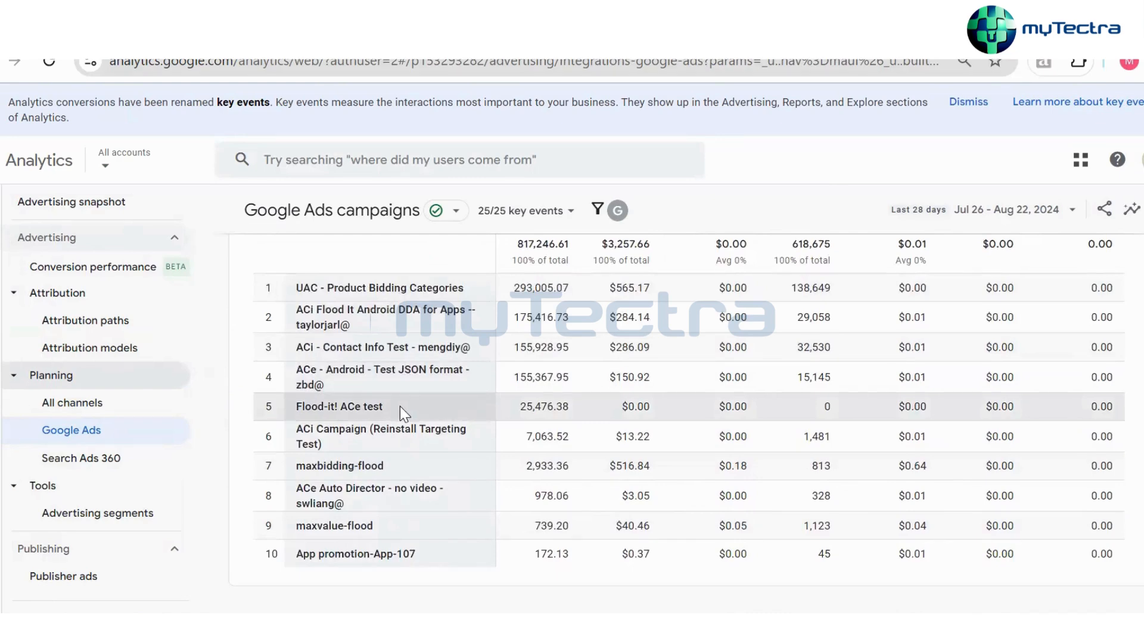
{"action": "scroll", "coordinate": [390, 278], "scroll_direction": "up", "scroll_amount": 7}
{"action": "scroll", "coordinate": [774, 354], "scroll_direction": "up", "scroll_amount": 2}
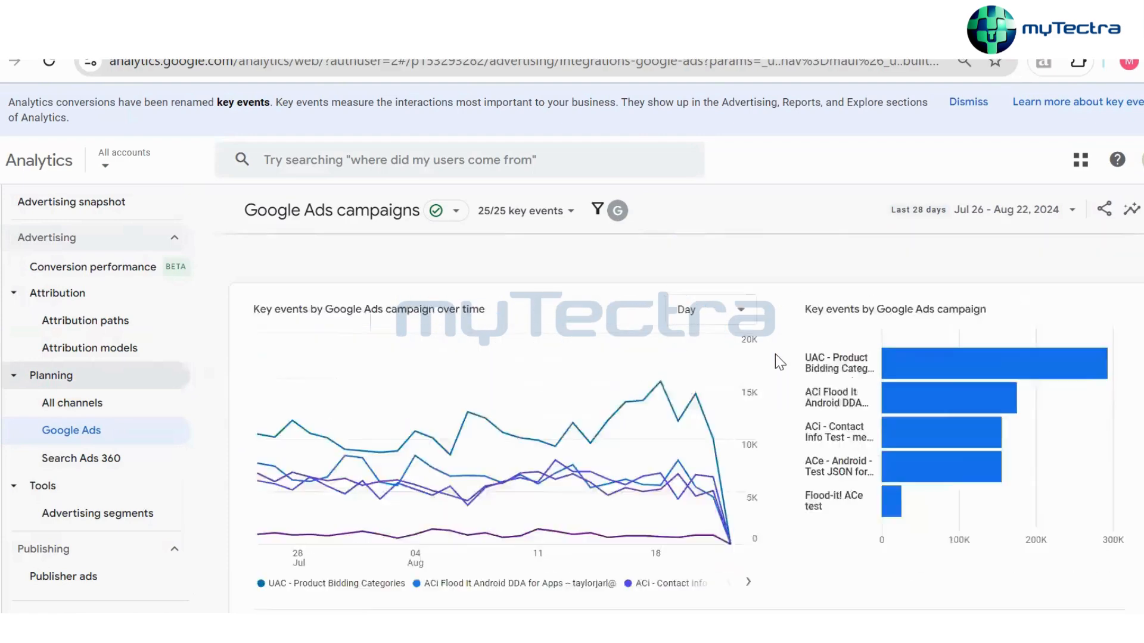
Examine the campaign names in the Google Ads table, from UAC - Product Bidding Categories down to App promotion-App-107
{"action": "scroll", "coordinate": [766, 299], "scroll_direction": "down", "scroll_amount": 9}
{"action": "scroll", "coordinate": [767, 299], "scroll_direction": "up", "scroll_amount": 8}
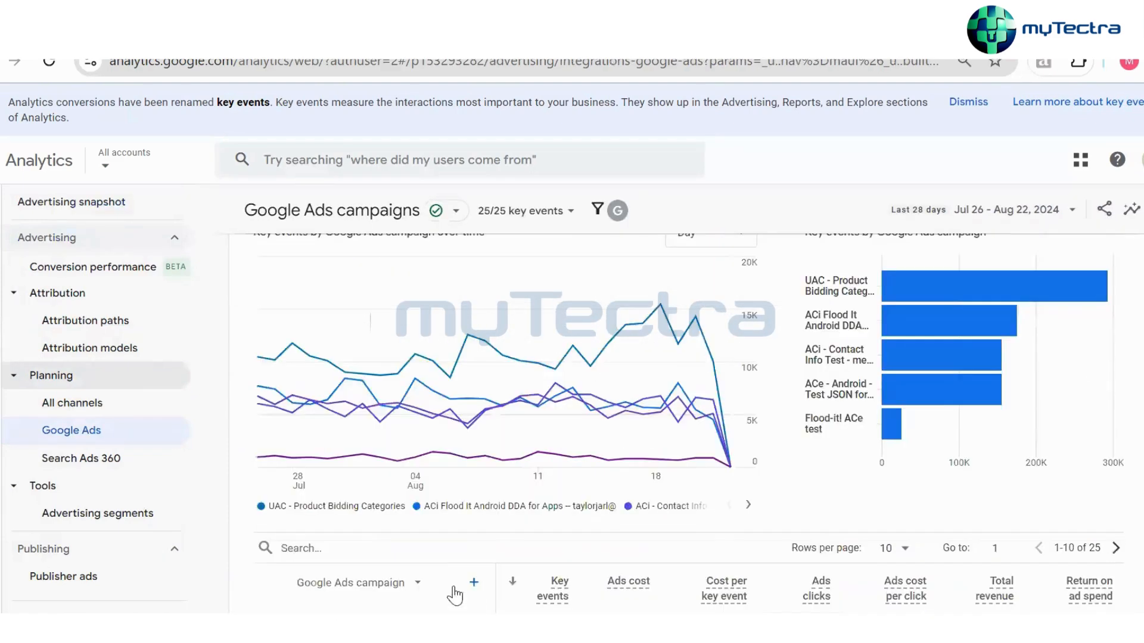
{"action": "scroll", "coordinate": [625, 465], "scroll_direction": "down", "scroll_amount": 3}
{"action": "left_click_drag", "start_coordinate": [298, 479], "coordinate": [433, 477]}
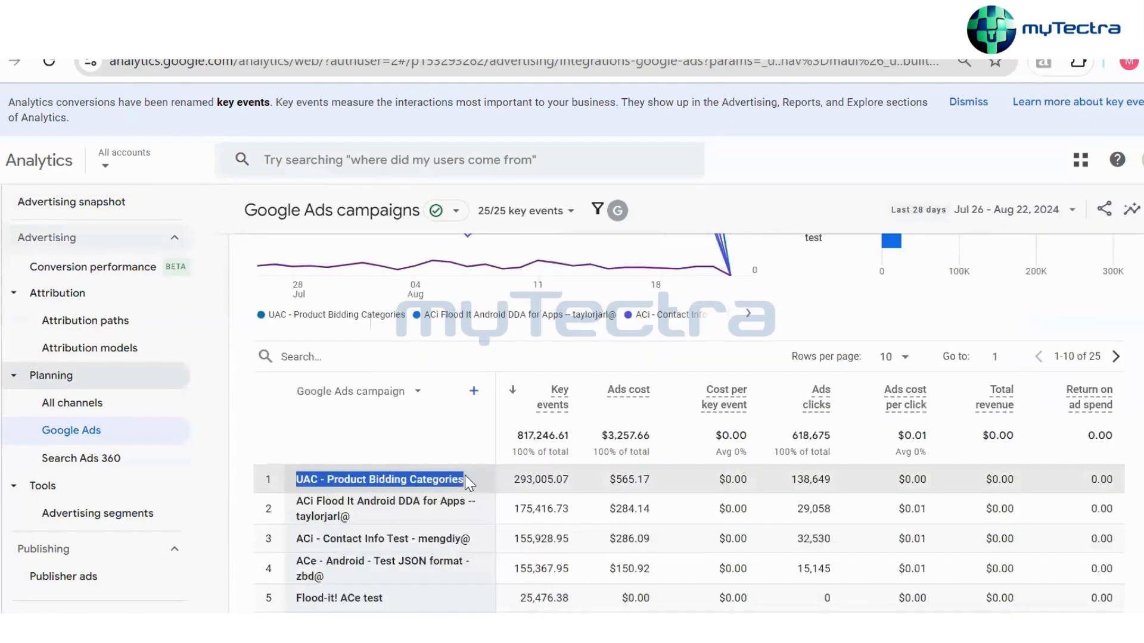
{"action": "scroll", "coordinate": [439, 536], "scroll_direction": "down", "scroll_amount": 3}
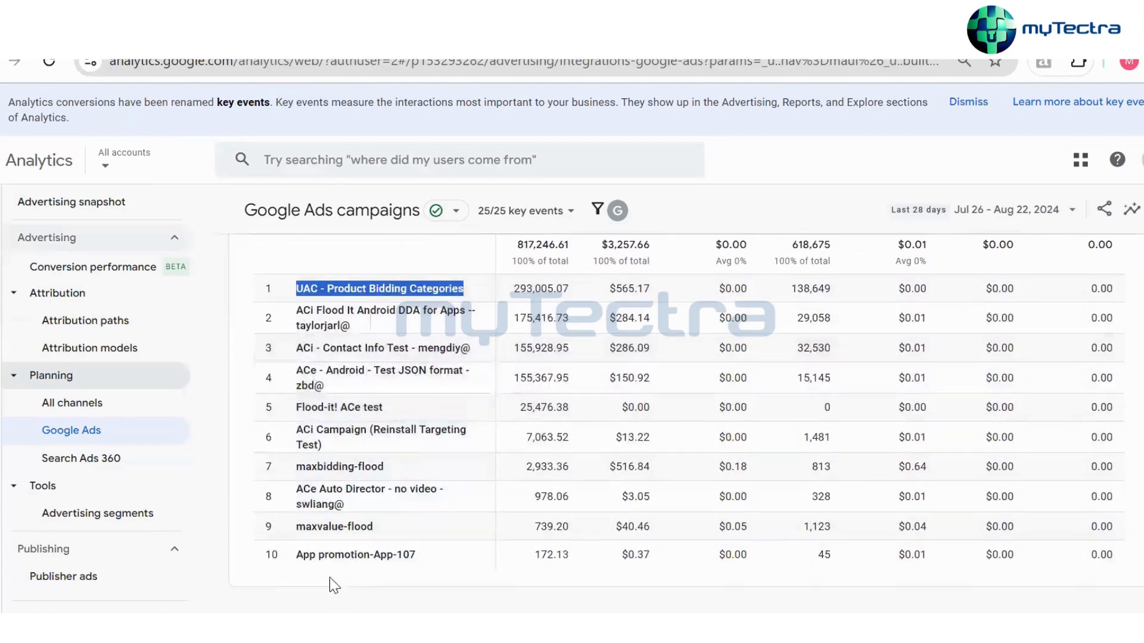
{"action": "left_click_drag", "start_coordinate": [297, 555], "coordinate": [470, 560]}
{"action": "left_click", "coordinate": [483, 553]}
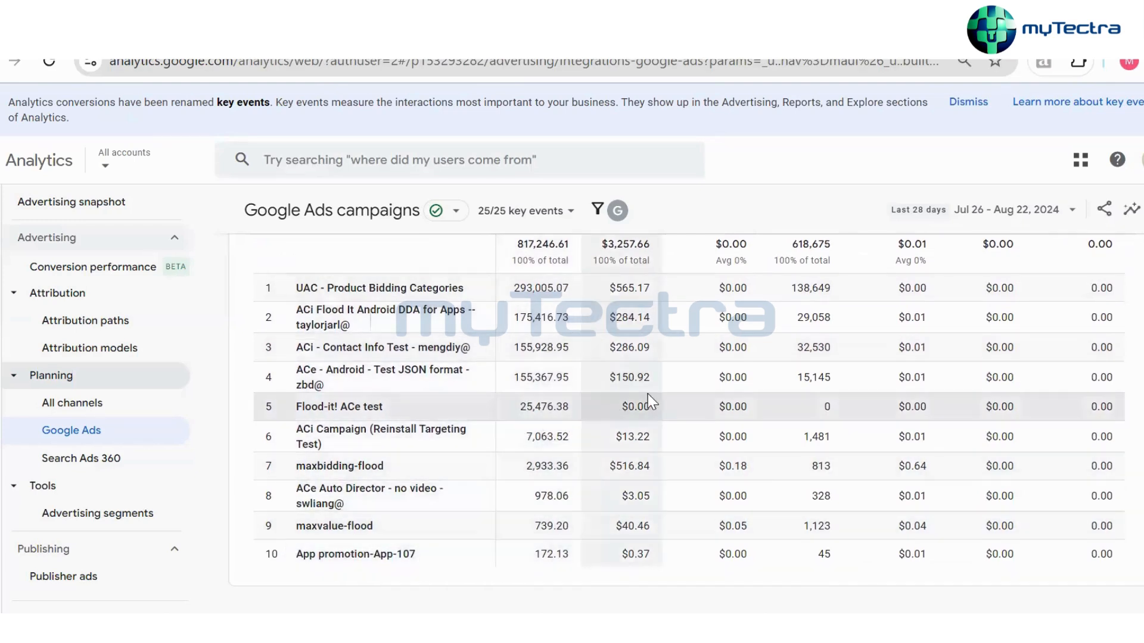
Open the Search Ads 360 planning report and review its key event charts by campaign
{"action": "left_click_drag", "start_coordinate": [409, 554], "coordinate": [303, 555]}
{"action": "left_click", "coordinate": [435, 545]}
{"action": "scroll", "coordinate": [438, 531], "scroll_direction": "up", "scroll_amount": 3}
{"action": "left_click", "coordinate": [113, 462]}
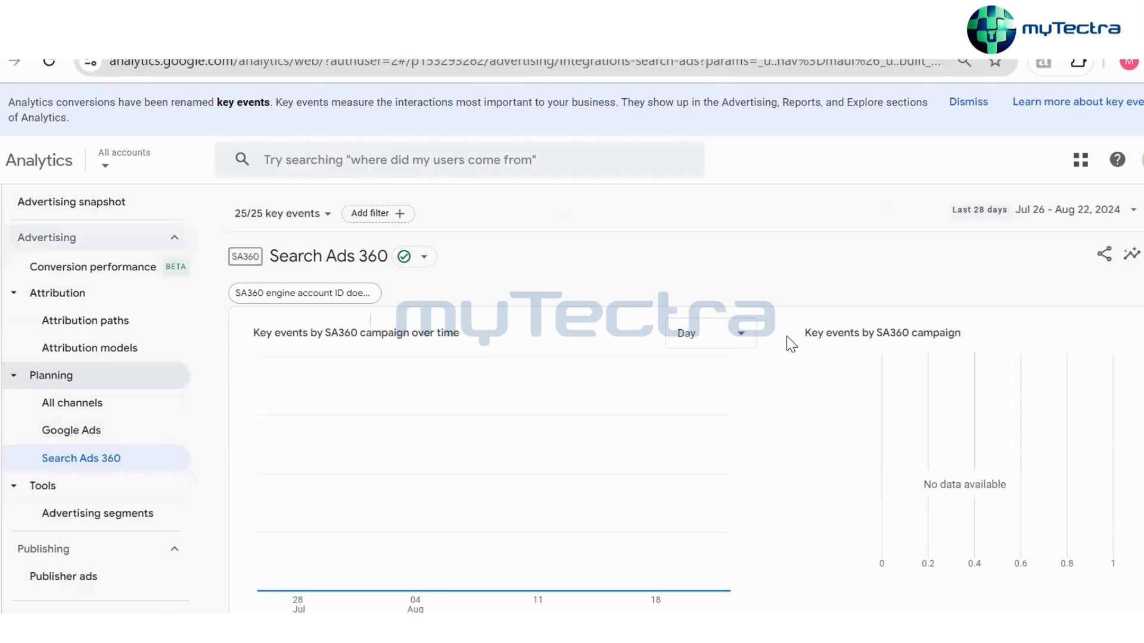
{"action": "scroll", "coordinate": [740, 424], "scroll_direction": "down", "scroll_amount": 5}
{"action": "scroll", "coordinate": [373, 301], "scroll_direction": "up", "scroll_amount": 5}
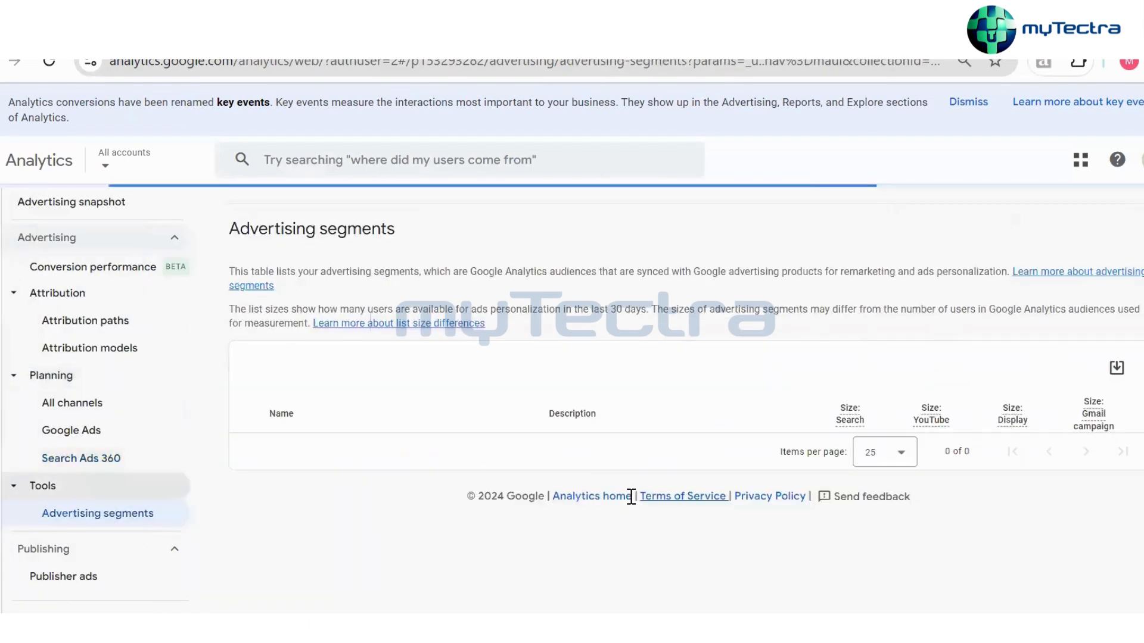
Review the Advertising segments table, comparing the segment names, descriptions and list sizes for Search, YouTube, Display and Gmail
{"action": "scroll", "coordinate": [638, 482], "scroll_direction": "down", "scroll_amount": 3}
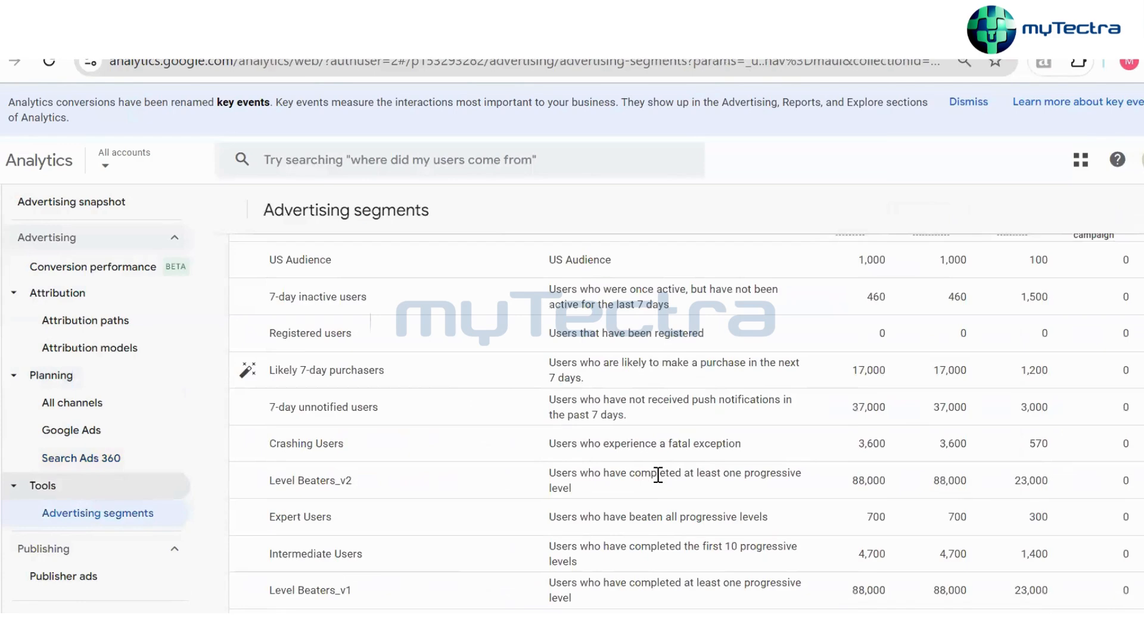
{"action": "scroll", "coordinate": [658, 458], "scroll_direction": "down", "scroll_amount": 2}
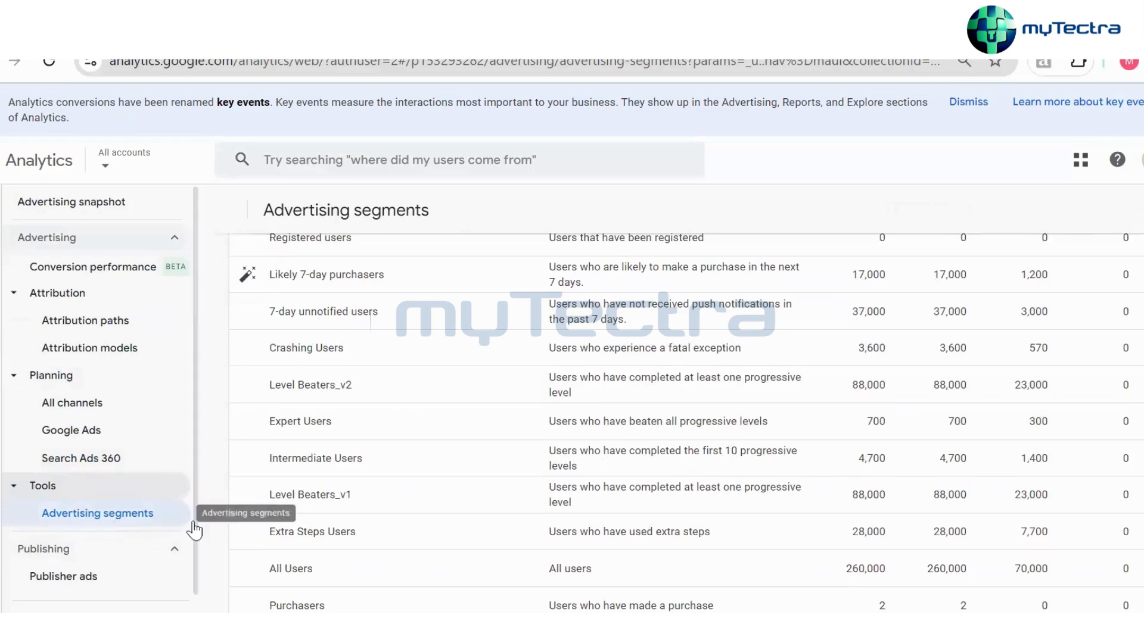
{"action": "scroll", "coordinate": [649, 474], "scroll_direction": "down", "scroll_amount": 2}
{"action": "scroll", "coordinate": [643, 471], "scroll_direction": "up", "scroll_amount": 6}
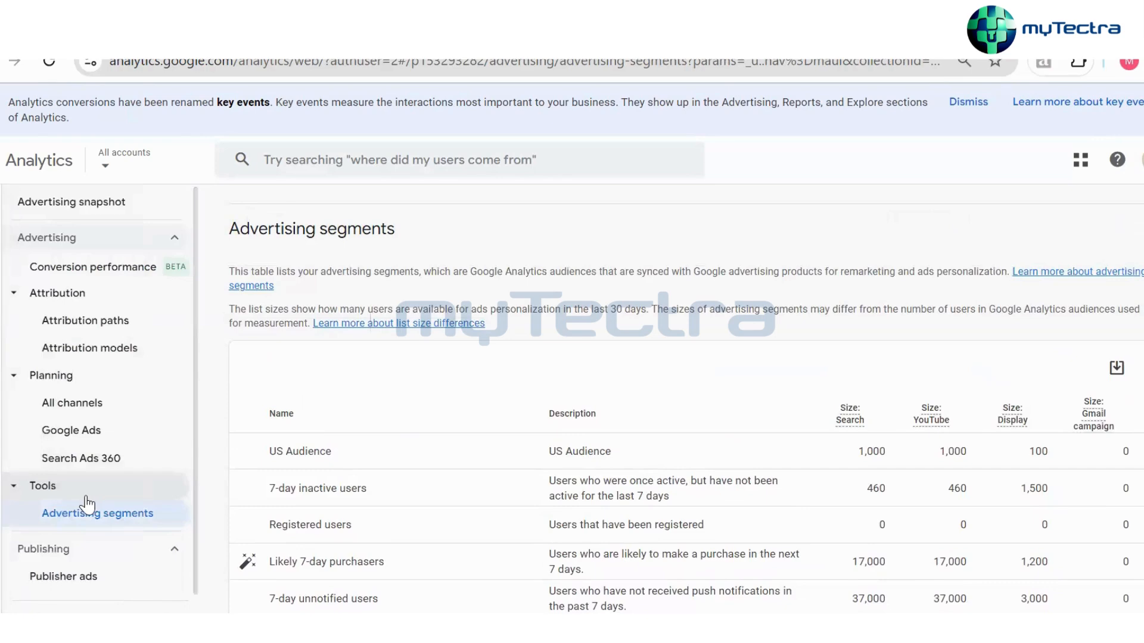
{"action": "scroll", "coordinate": [380, 409], "scroll_direction": "down", "scroll_amount": 3}
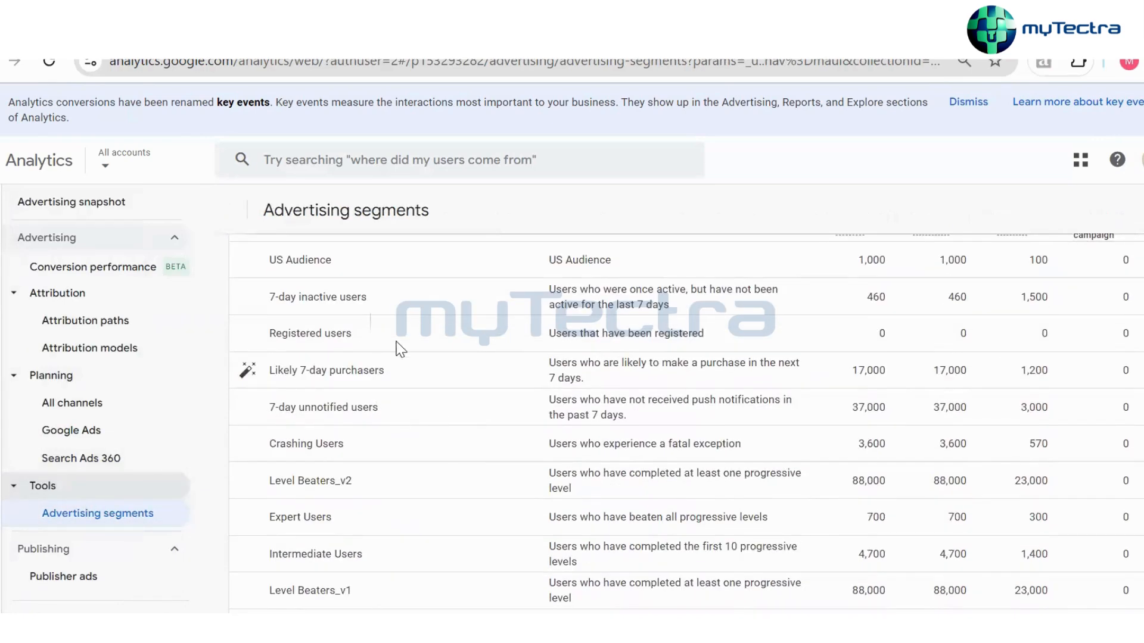
{"action": "scroll", "coordinate": [381, 360], "scroll_direction": "up", "scroll_amount": 2}
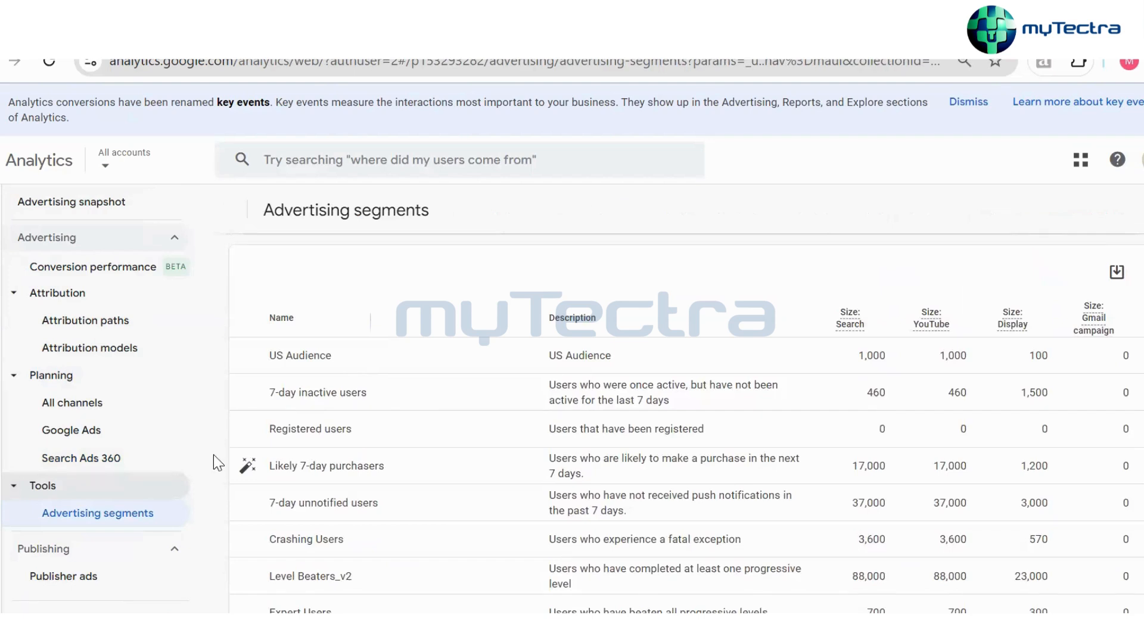
{"action": "scroll", "coordinate": [892, 373], "scroll_direction": "up", "scroll_amount": 2}
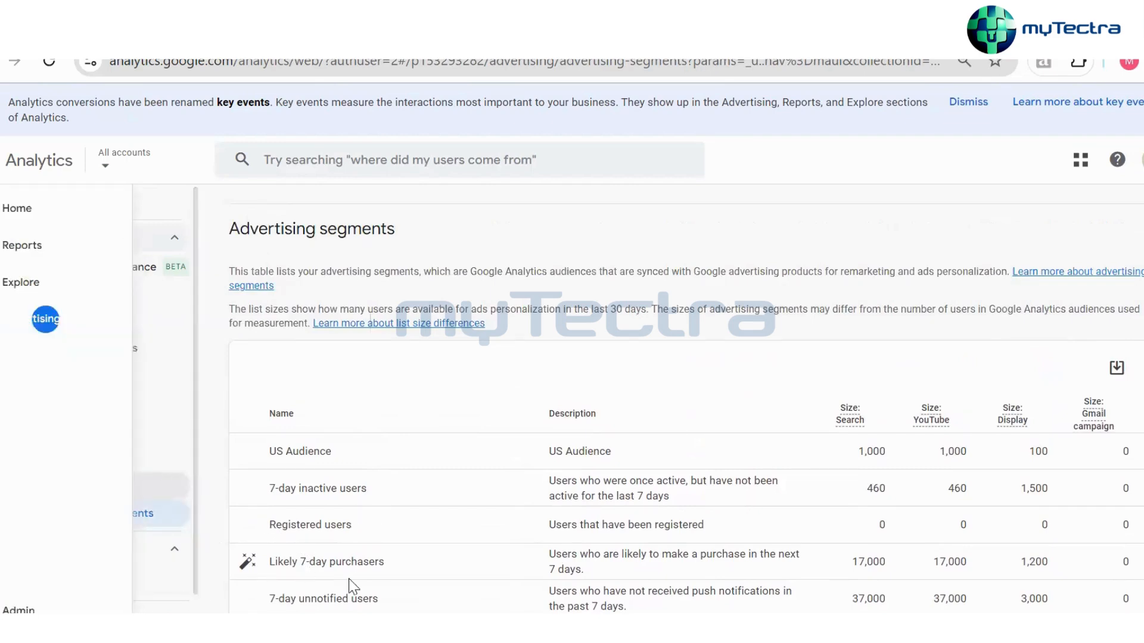
{"action": "scroll", "coordinate": [304, 565], "scroll_direction": "down", "scroll_amount": 3}
Open the Publisher ads monetization report and review its impression charts and ad unit table
{"action": "left_click", "coordinate": [111, 579]}
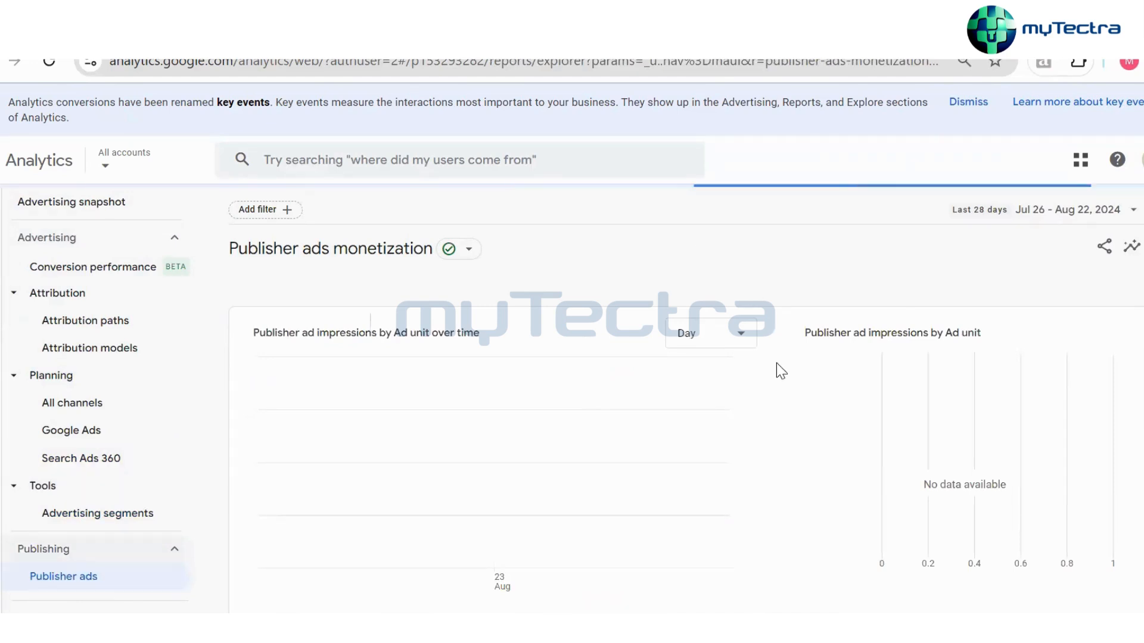
{"action": "scroll", "coordinate": [777, 357], "scroll_direction": "down", "scroll_amount": 1}
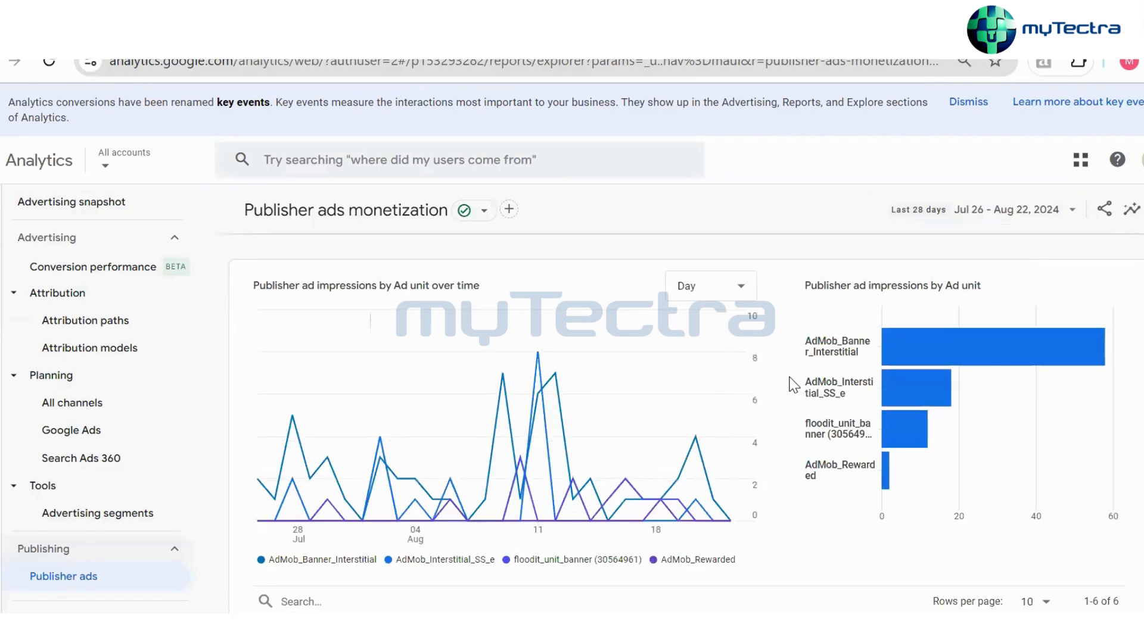
{"action": "scroll", "coordinate": [802, 393], "scroll_direction": "down", "scroll_amount": 5}
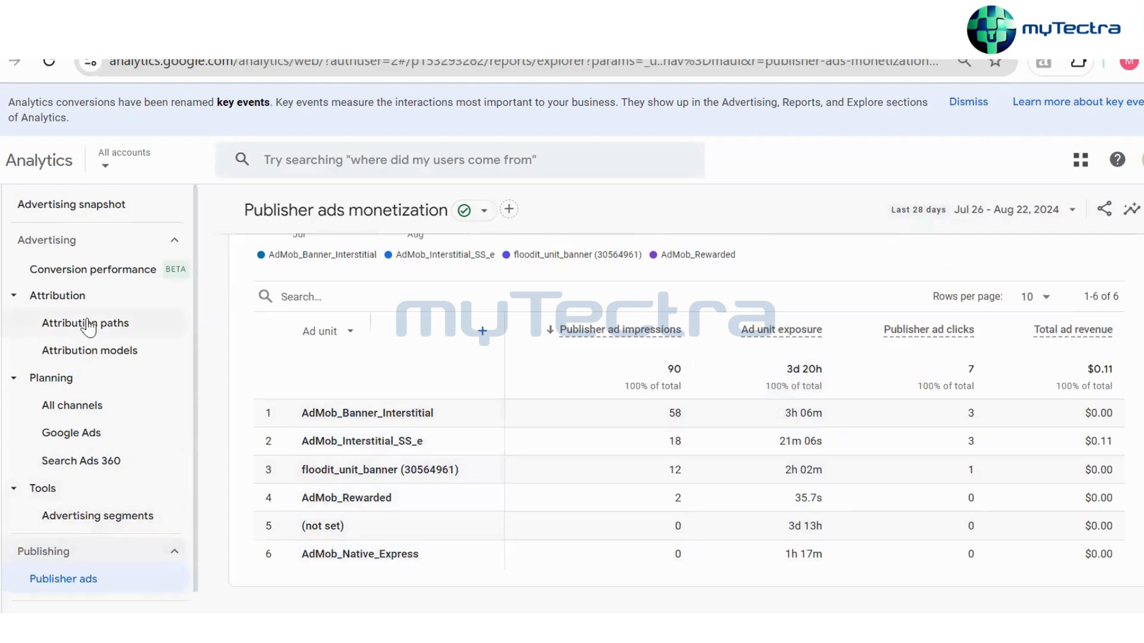
Go to the Admin area and review the account details, including the data sharing settings and data processing terms
{"action": "mouse_move", "coordinate": [8, 301]}
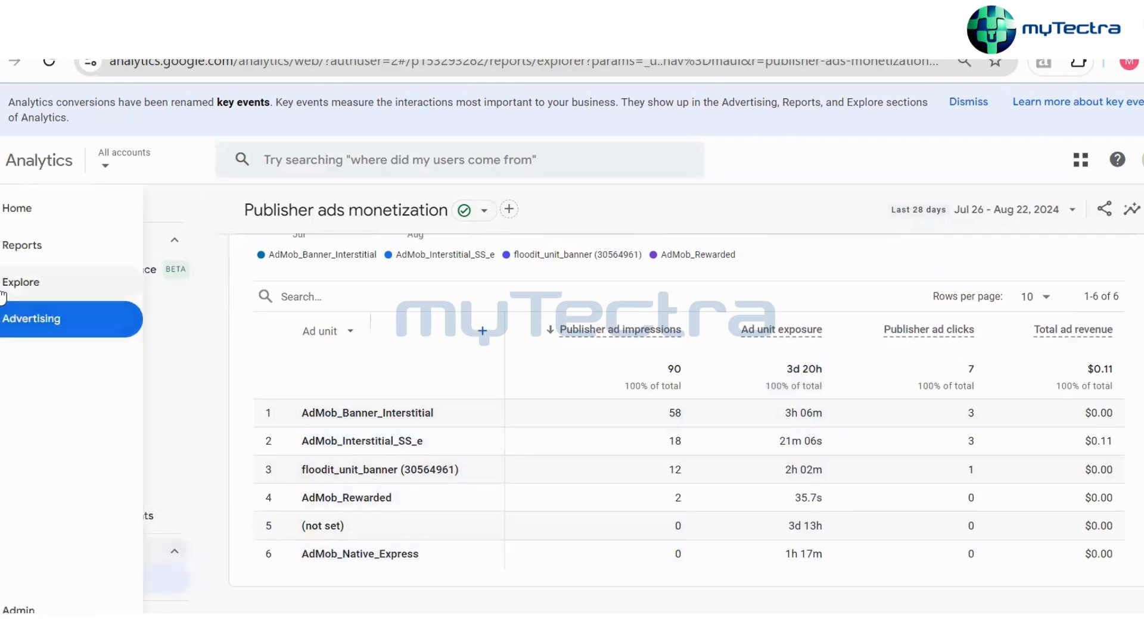
{"action": "left_click", "coordinate": [17, 609]}
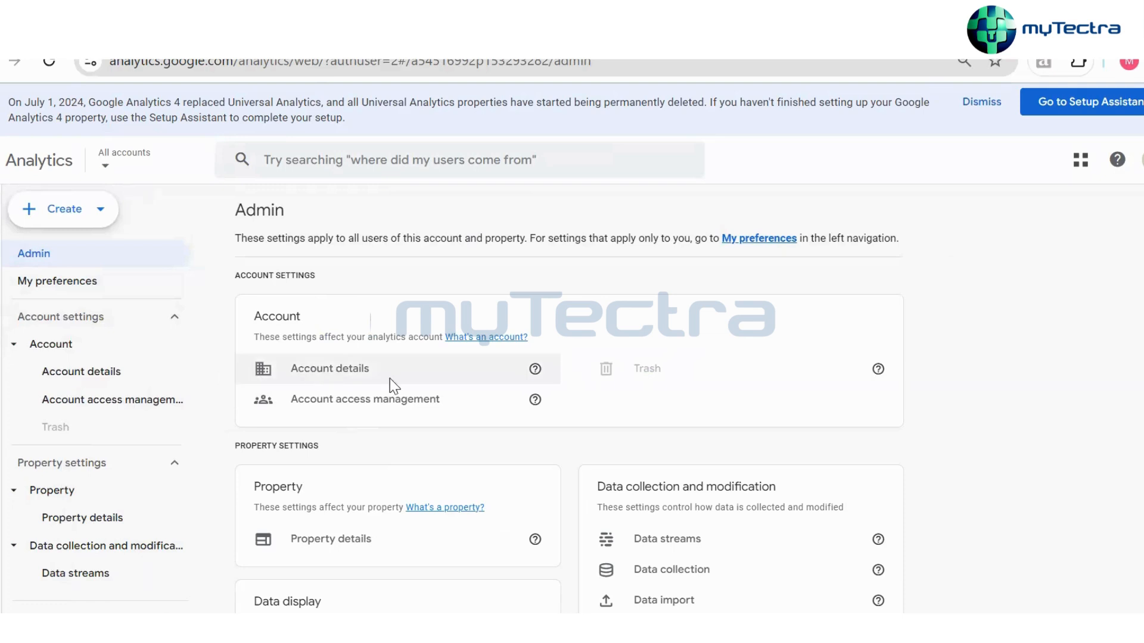
{"action": "scroll", "coordinate": [409, 301], "scroll_direction": "down", "scroll_amount": 3}
{"action": "scroll", "coordinate": [366, 291], "scroll_direction": "up", "scroll_amount": 2}
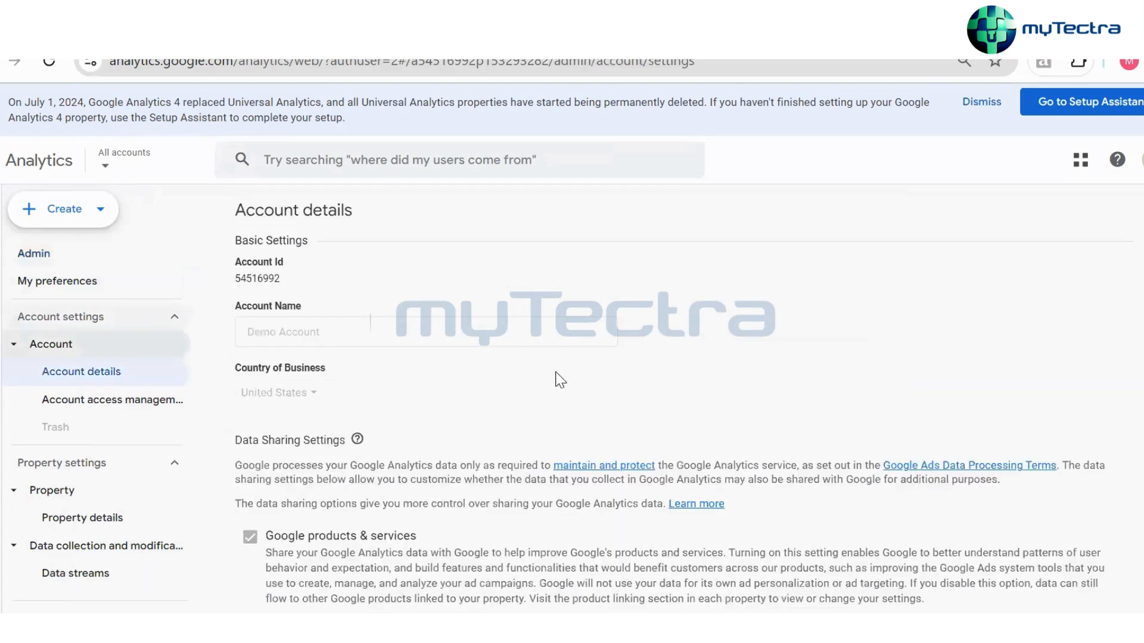
{"action": "scroll", "coordinate": [700, 411], "scroll_direction": "down", "scroll_amount": 1}
{"action": "scroll", "coordinate": [700, 411], "scroll_direction": "down", "scroll_amount": 5}
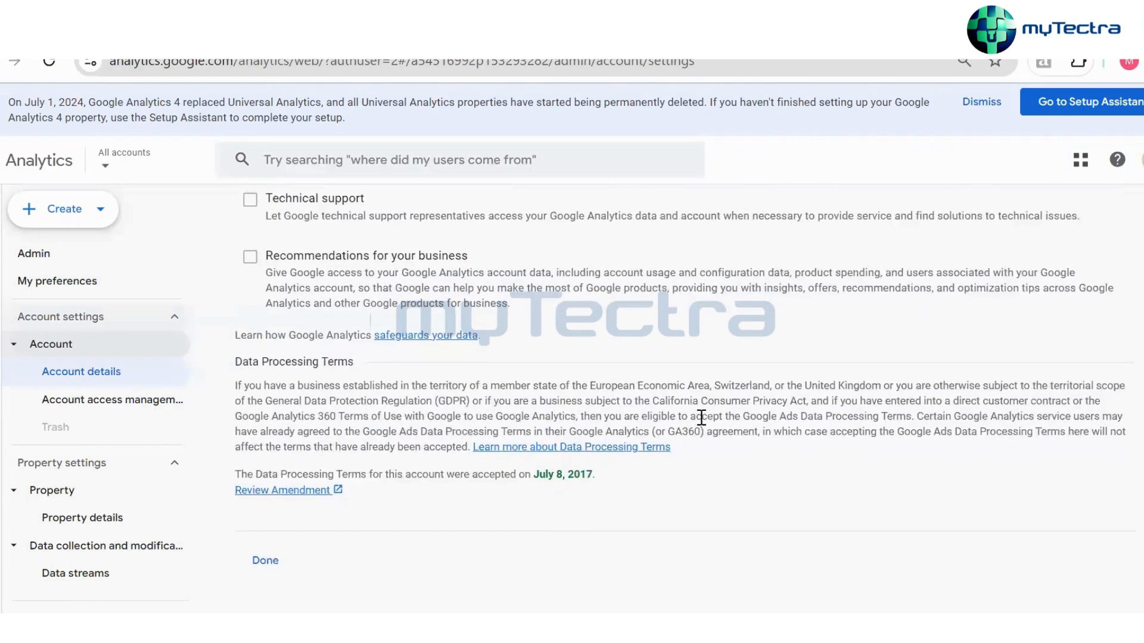
{"action": "scroll", "coordinate": [697, 414], "scroll_direction": "up", "scroll_amount": 6}
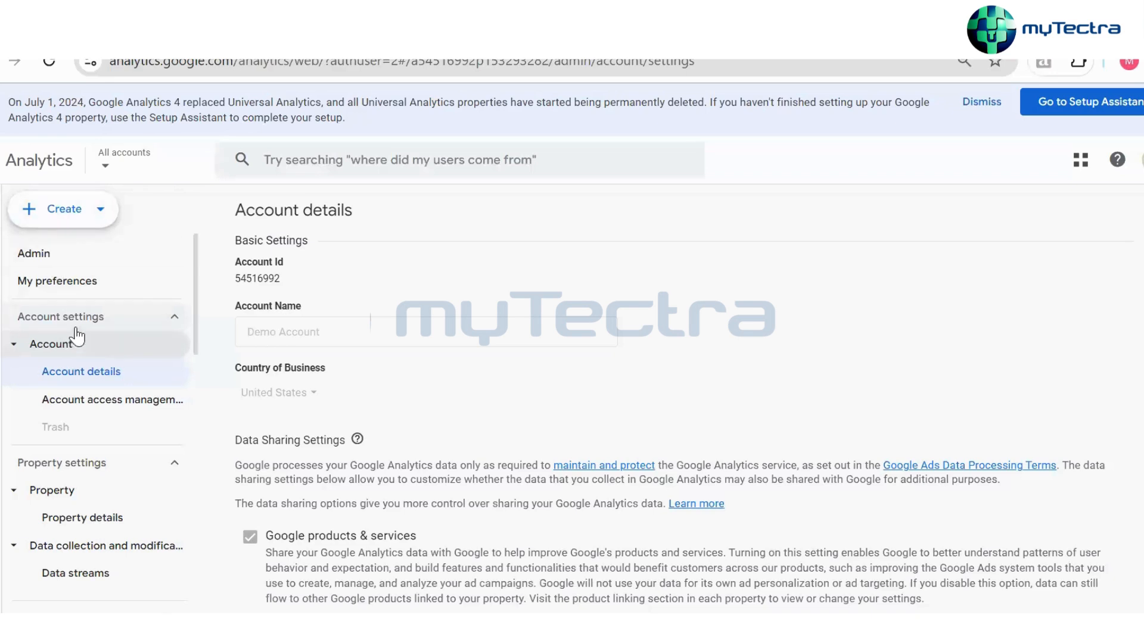
Open the new account creation form, review its data sharing options, and exit back to Admin
{"action": "left_click", "coordinate": [98, 218]}
{"action": "left_click", "coordinate": [91, 258]}
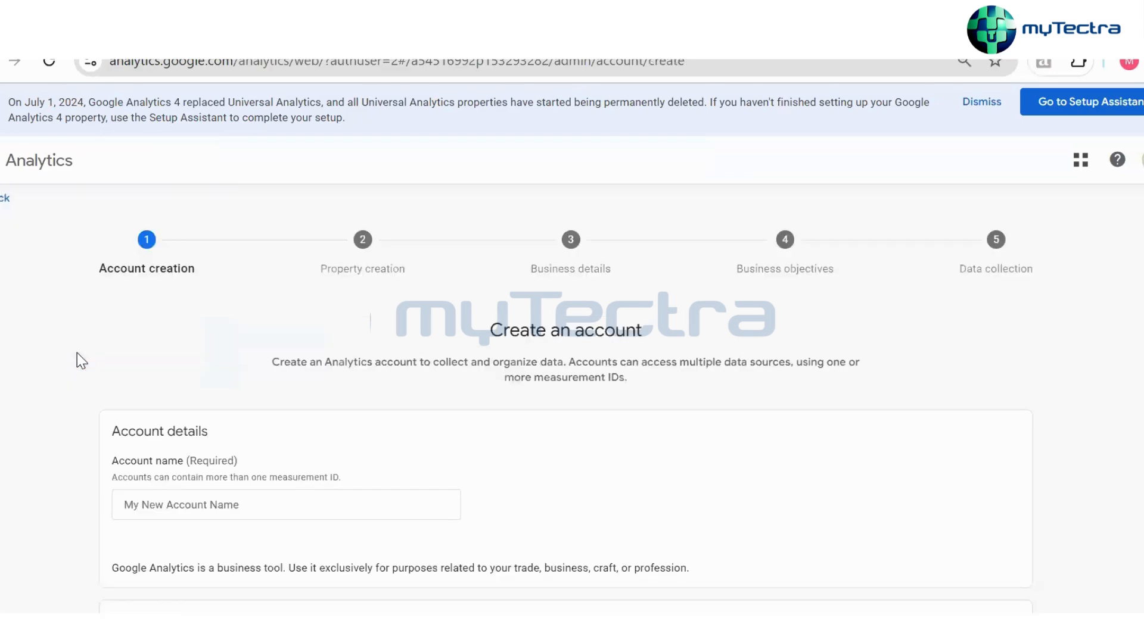
{"action": "scroll", "coordinate": [425, 471], "scroll_direction": "down", "scroll_amount": 7}
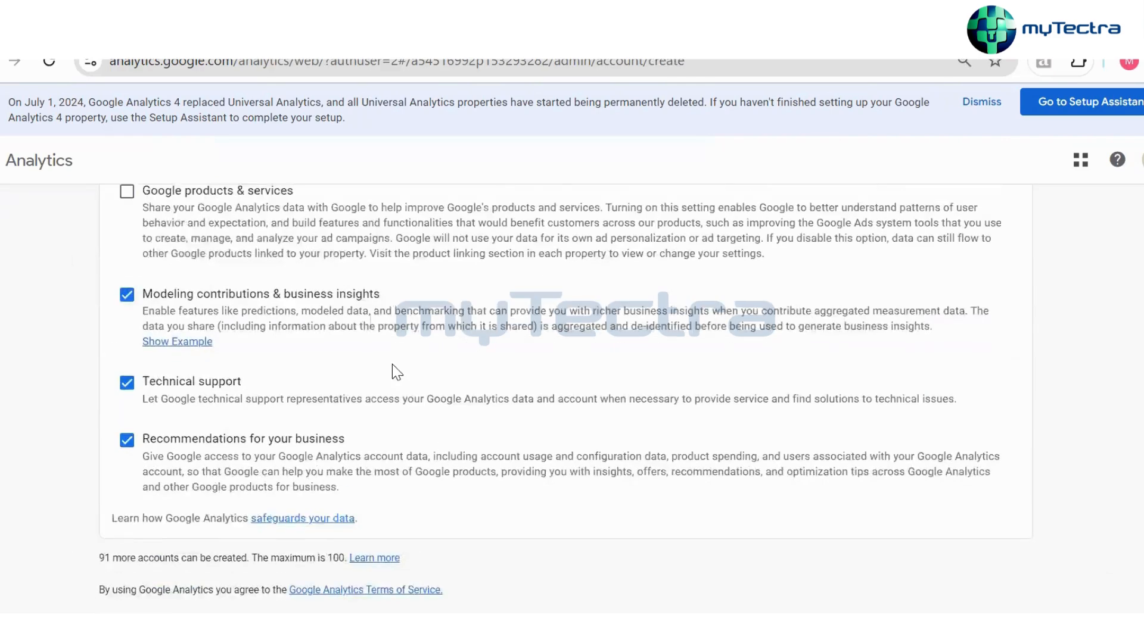
{"action": "scroll", "coordinate": [440, 416], "scroll_direction": "up", "scroll_amount": 7}
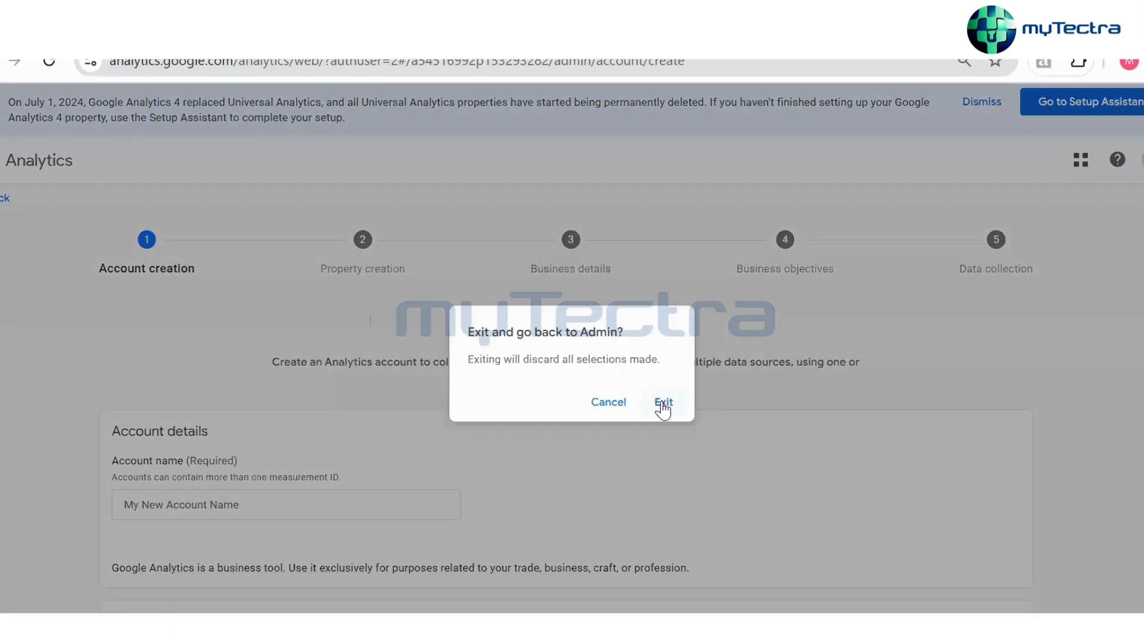
{"action": "left_click", "coordinate": [662, 404]}
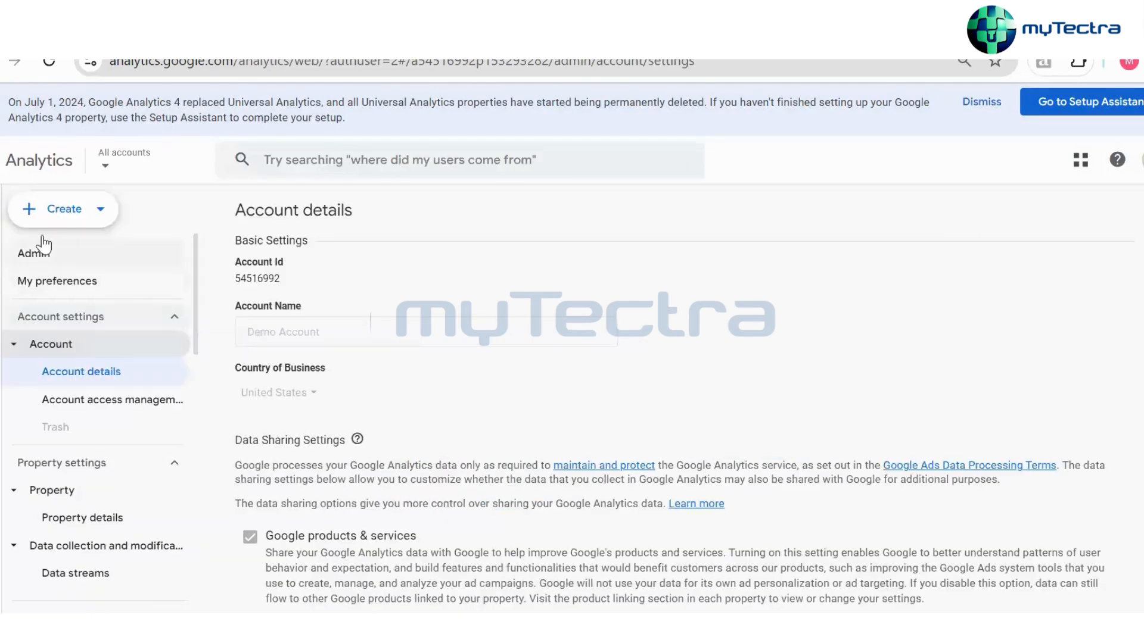
{"action": "left_click", "coordinate": [45, 218]}
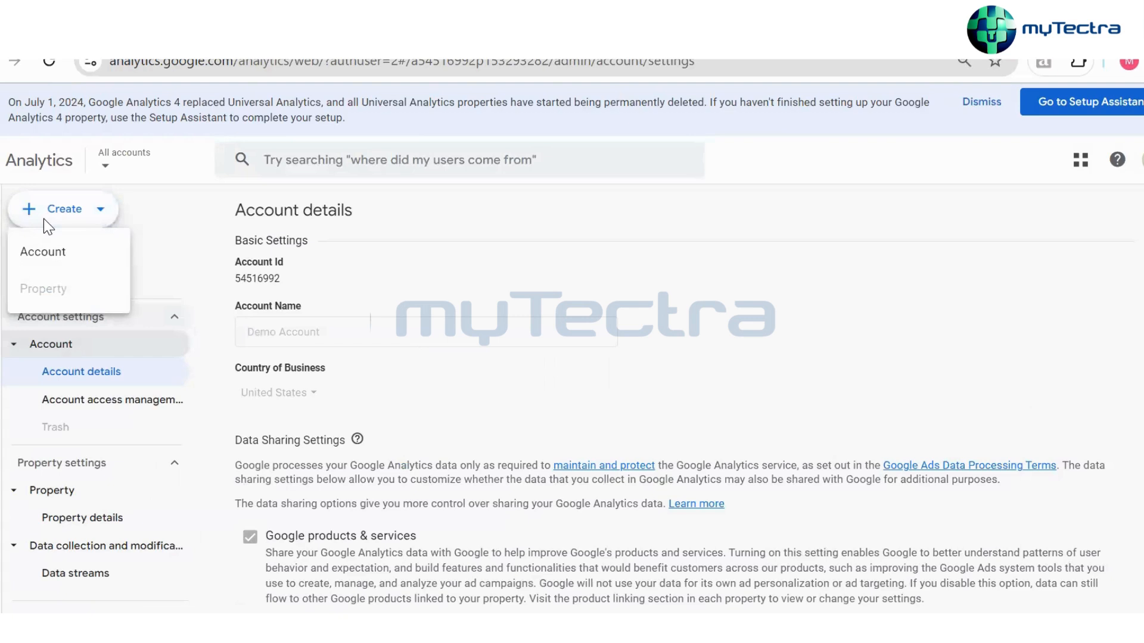
{"action": "left_click", "coordinate": [152, 230]}
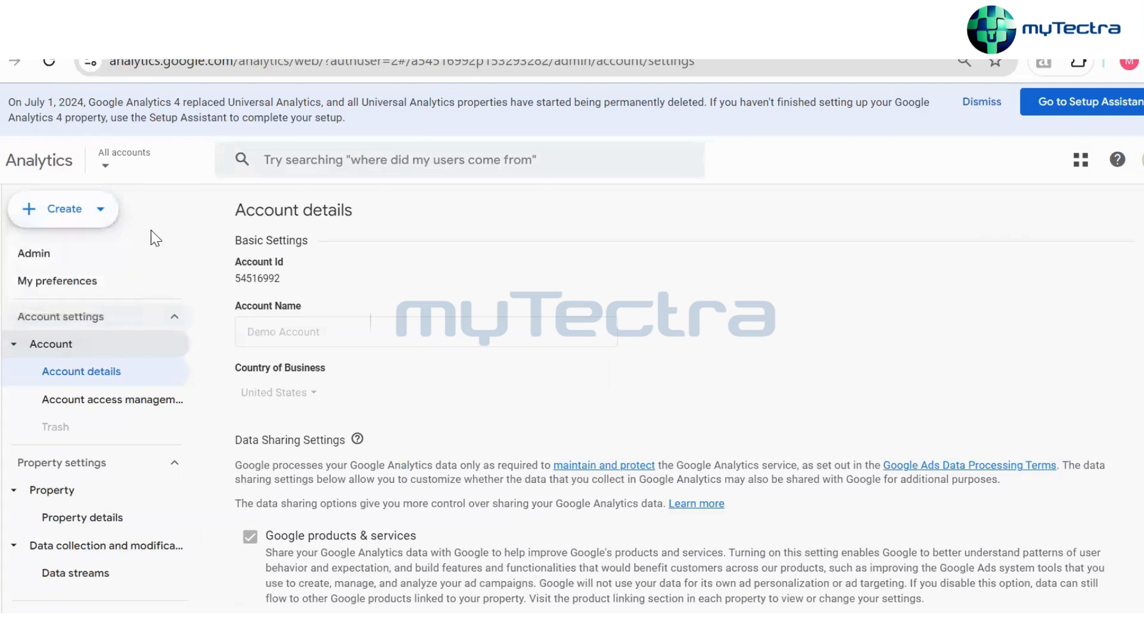
{"action": "left_click", "coordinate": [87, 227]}
{"action": "left_click", "coordinate": [125, 249]}
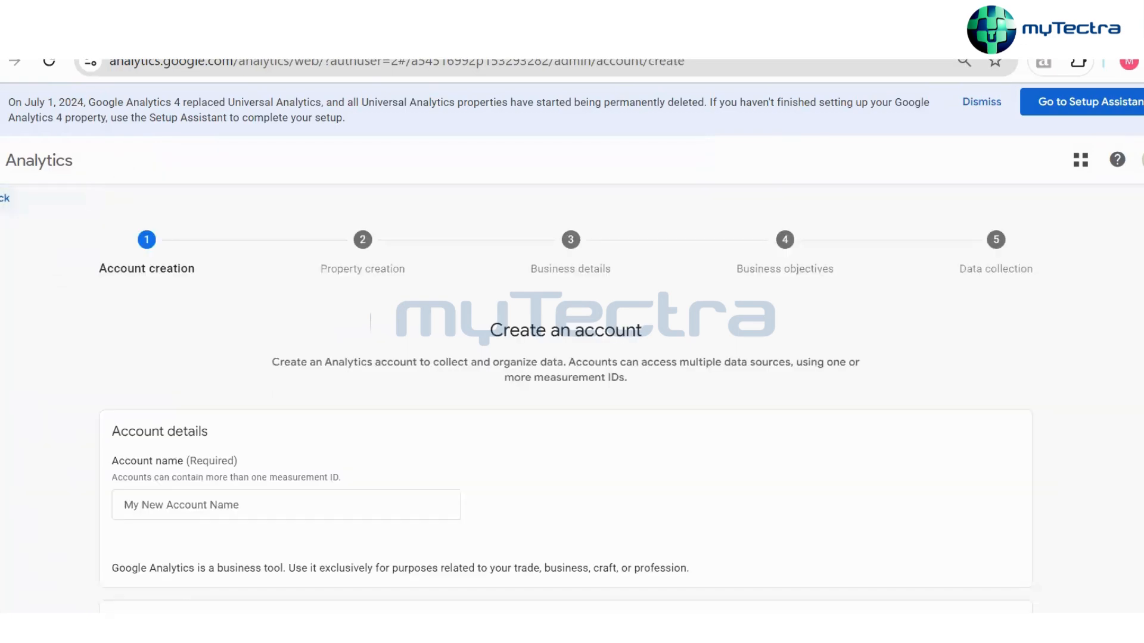
{"action": "left_click", "coordinate": [6, 198]}
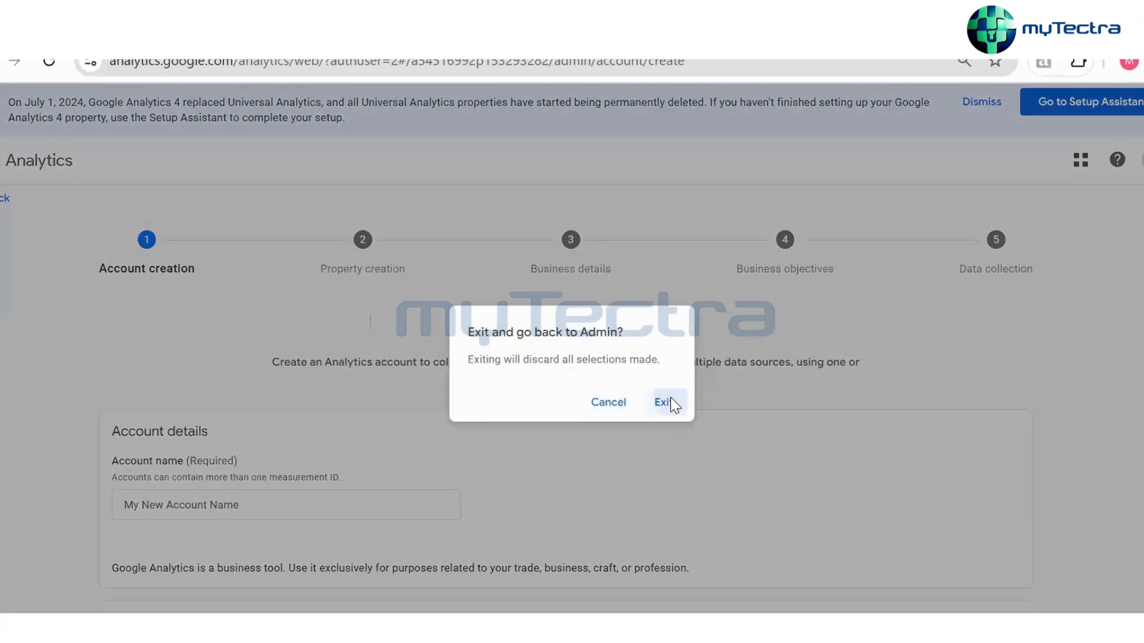
{"action": "left_click", "coordinate": [668, 400]}
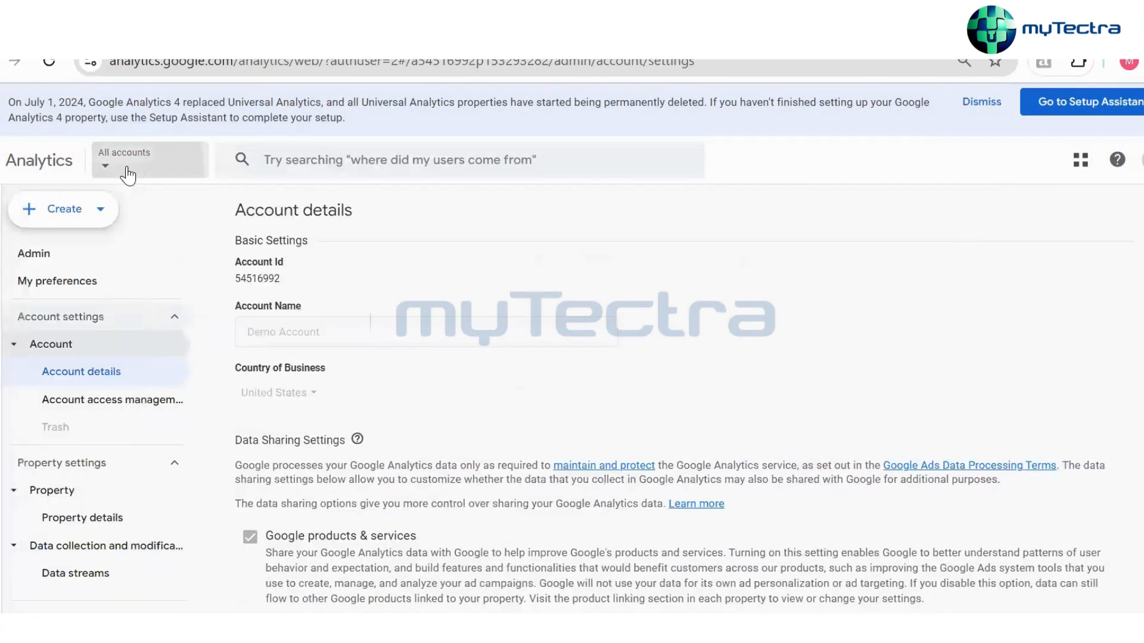
Browse the list of Analytics accounts, check one account's properties and apps, and close the account selector
{"action": "left_click", "coordinate": [128, 175]}
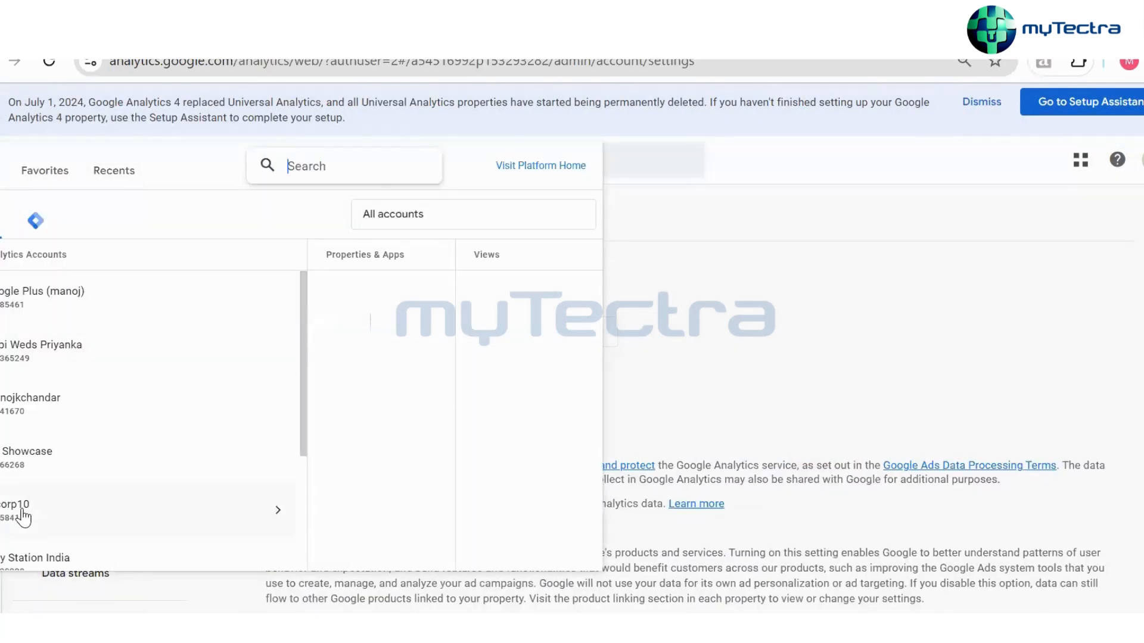
{"action": "scroll", "coordinate": [24, 518], "scroll_direction": "down", "scroll_amount": 3}
{"action": "scroll", "coordinate": [34, 578], "scroll_direction": "up", "scroll_amount": 2}
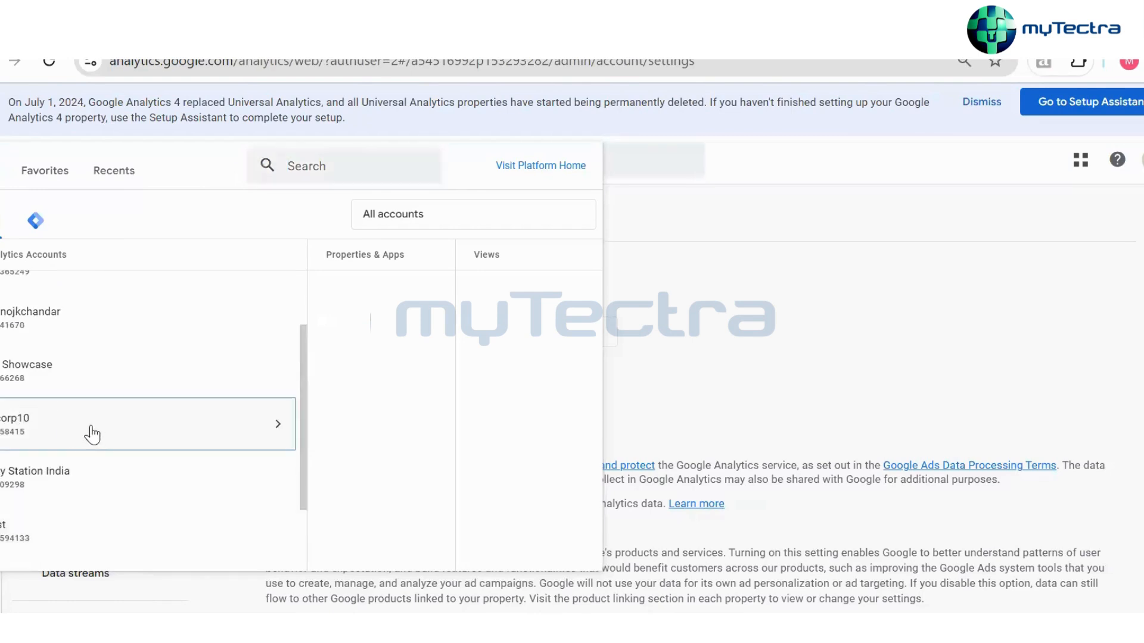
{"action": "scroll", "coordinate": [95, 436], "scroll_direction": "down", "scroll_amount": 2}
{"action": "left_click", "coordinate": [137, 346]}
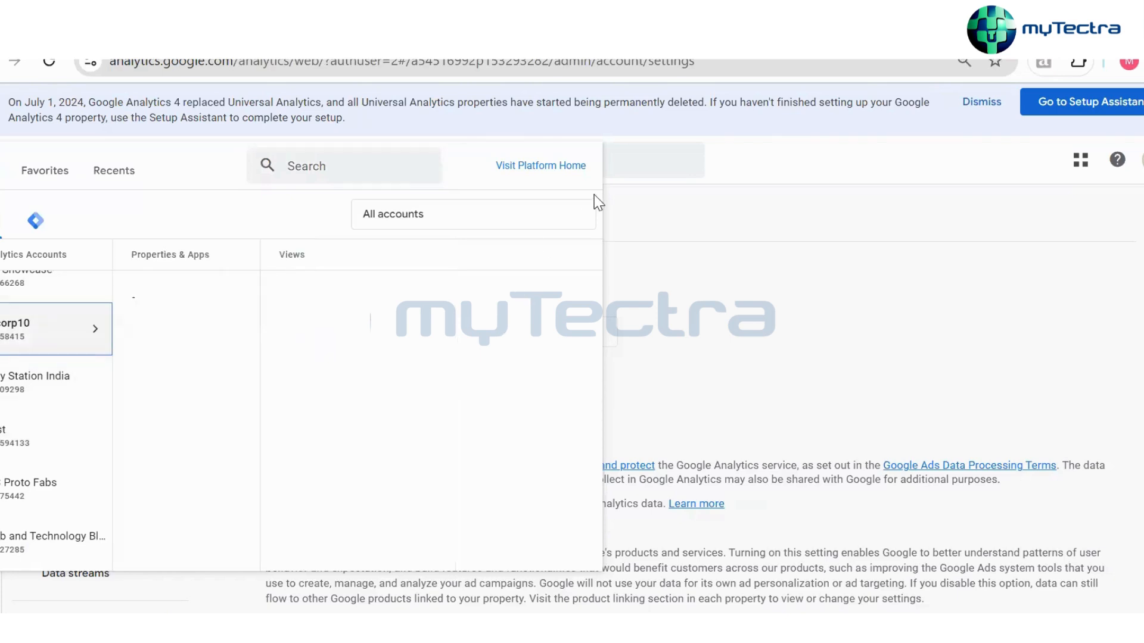
{"action": "left_click", "coordinate": [784, 334]}
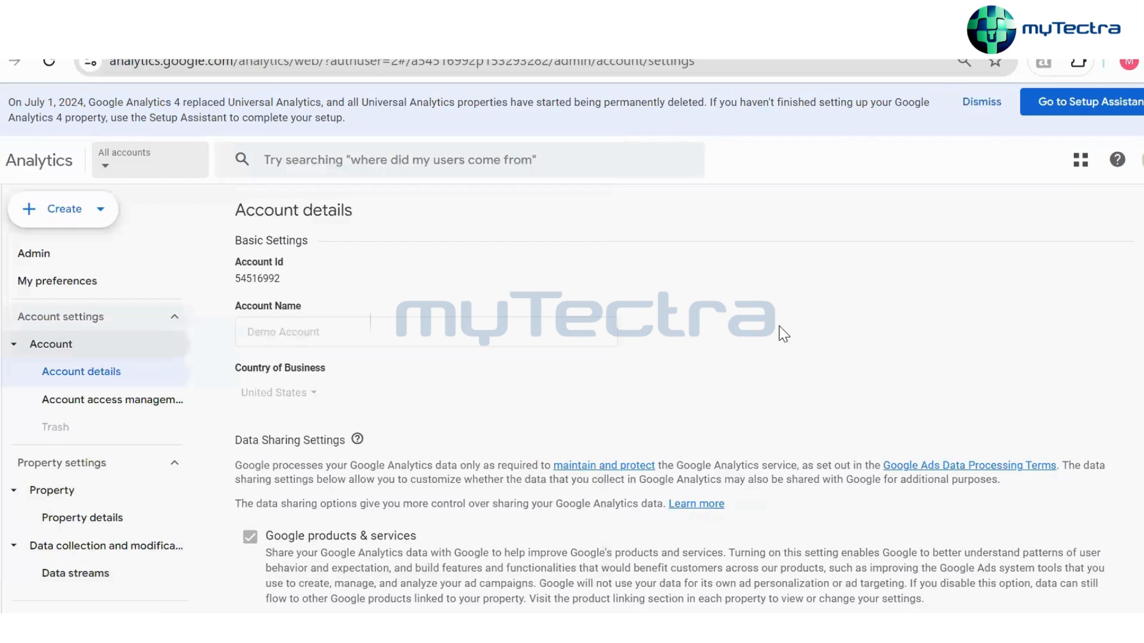
Check which items can be created, and review the user permissions for Demo Account before closing them
{"action": "left_click", "coordinate": [106, 219]}
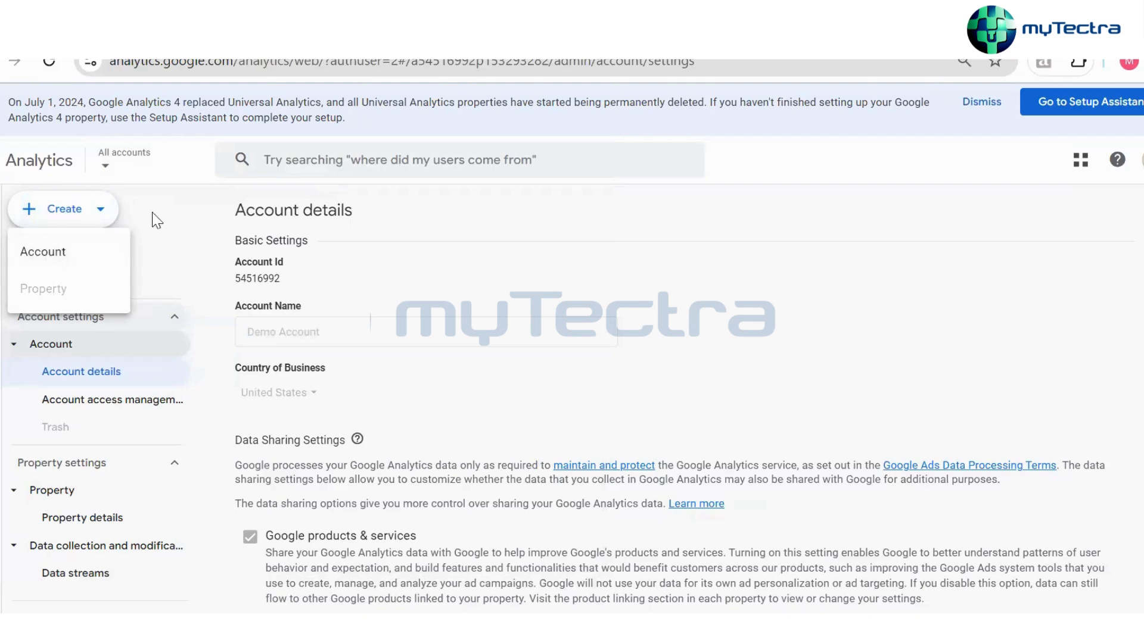
{"action": "left_click", "coordinate": [174, 282]}
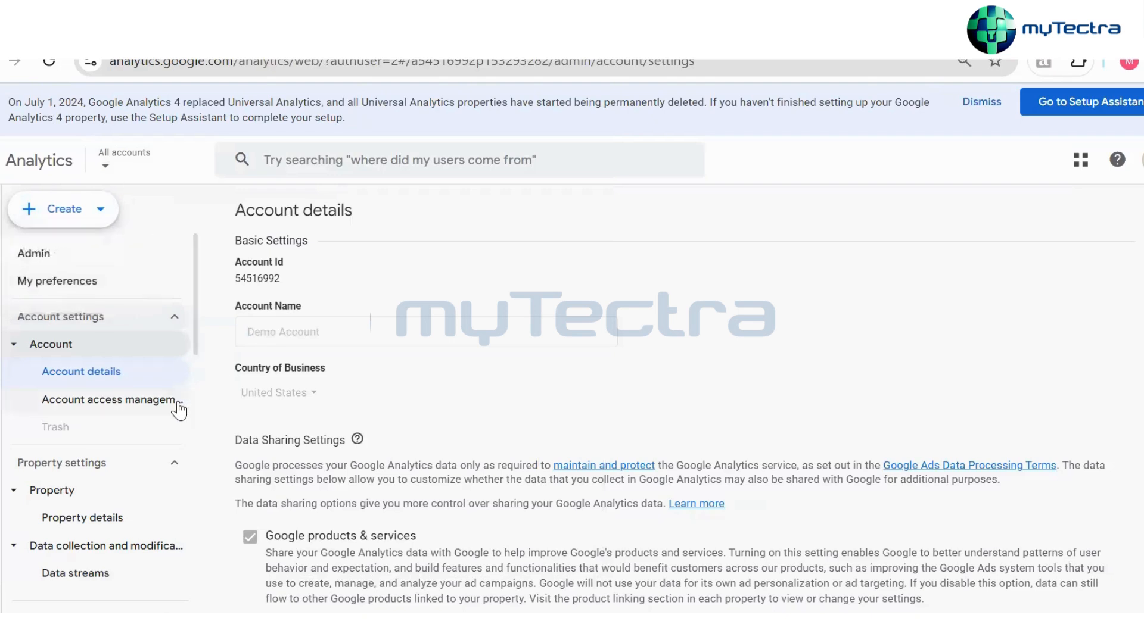
{"action": "left_click", "coordinate": [93, 407]}
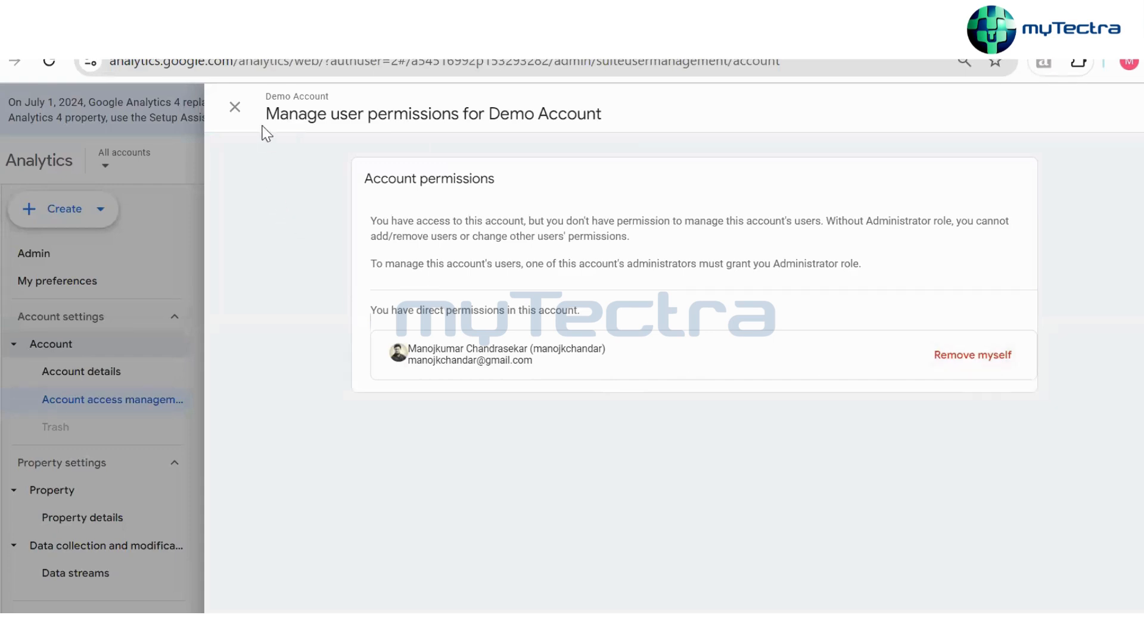
{"action": "left_click", "coordinate": [235, 107]}
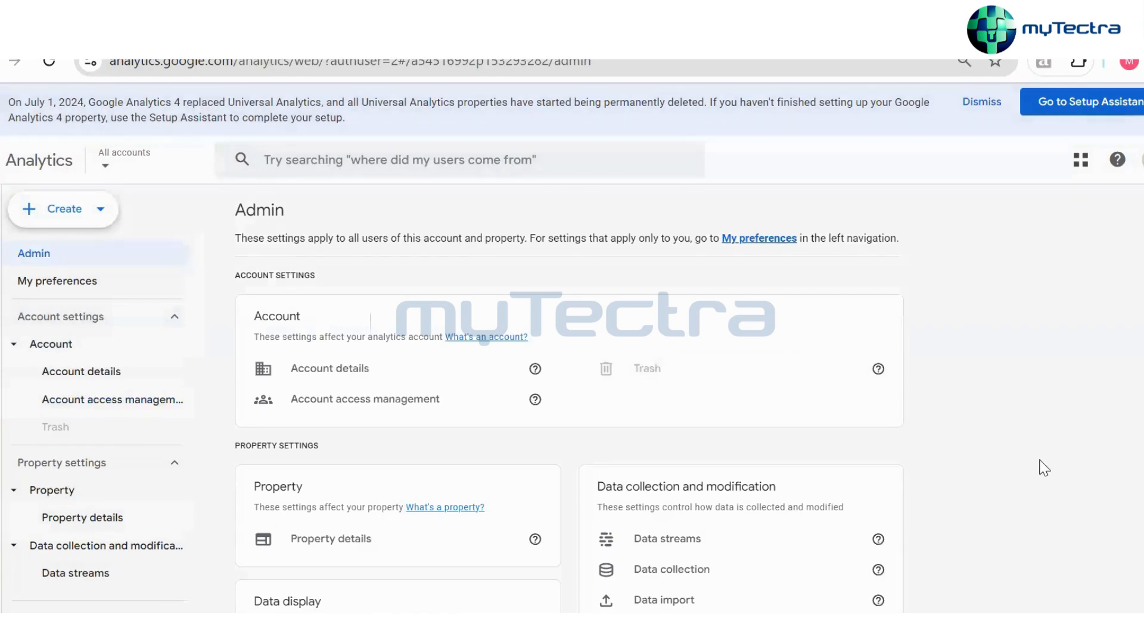
Review the property details with its industry category, reporting time zone and currency, and return to the Admin overview
{"action": "scroll", "coordinate": [871, 422], "scroll_direction": "down", "scroll_amount": 2}
{"action": "scroll", "coordinate": [368, 435], "scroll_direction": "up", "scroll_amount": 2}
{"action": "scroll", "coordinate": [712, 393], "scroll_direction": "down", "scroll_amount": 3}
{"action": "left_click", "coordinate": [444, 278]}
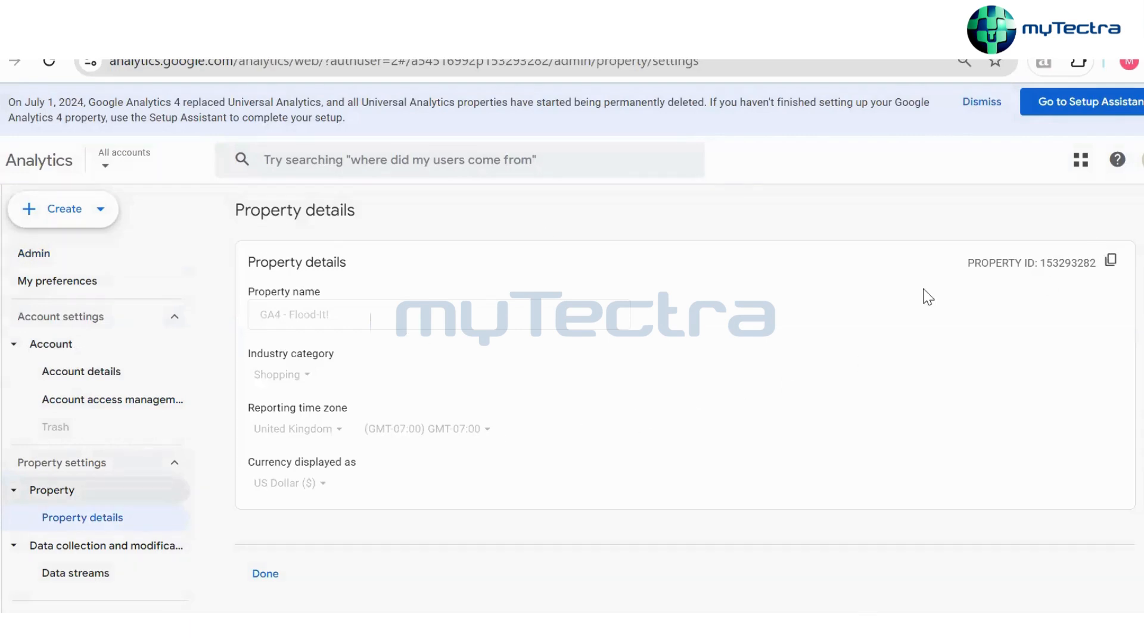
{"action": "scroll", "coordinate": [876, 447], "scroll_direction": "down", "scroll_amount": 1}
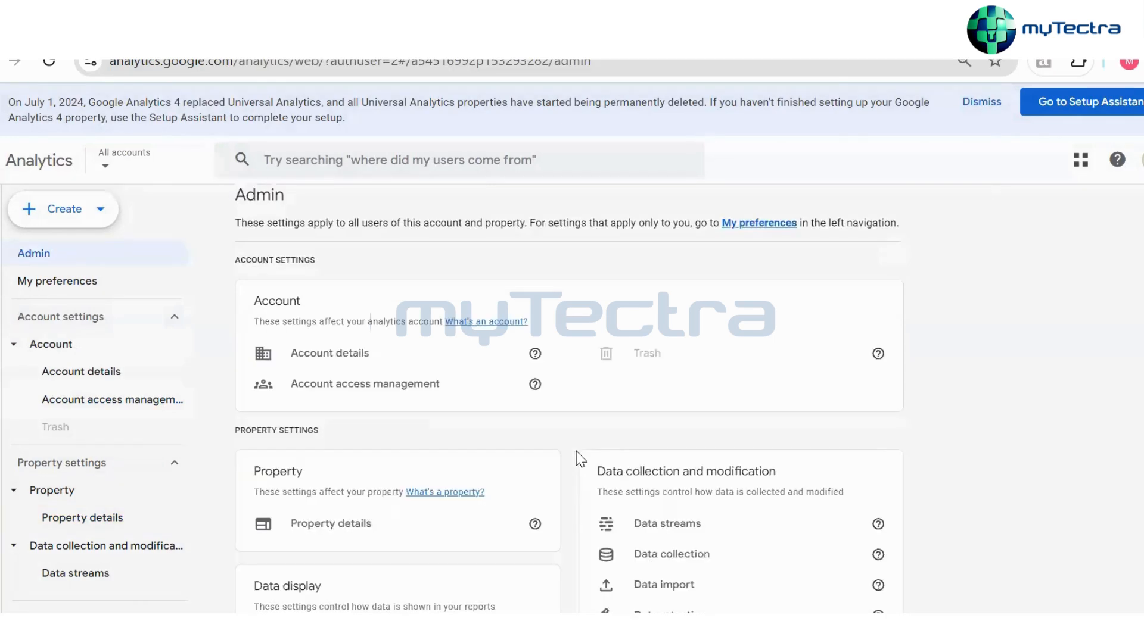
Review the property's data streams for Android, iOS and web, and return to the Admin overview
{"action": "scroll", "coordinate": [614, 448], "scroll_direction": "down", "scroll_amount": 5}
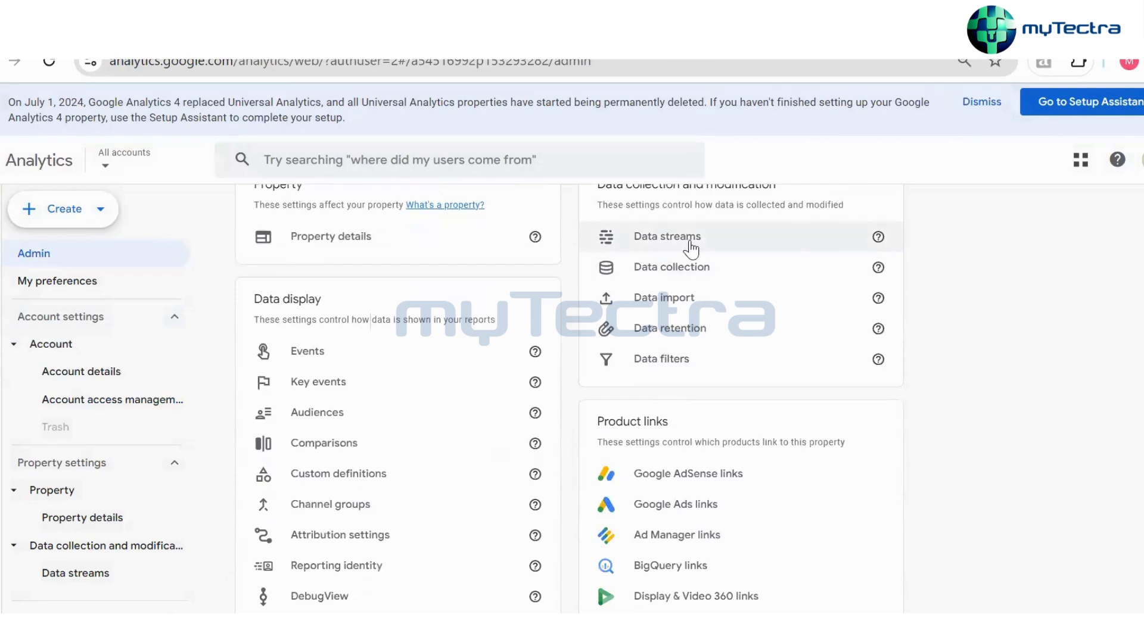
{"action": "scroll", "coordinate": [687, 346], "scroll_direction": "up", "scroll_amount": 2}
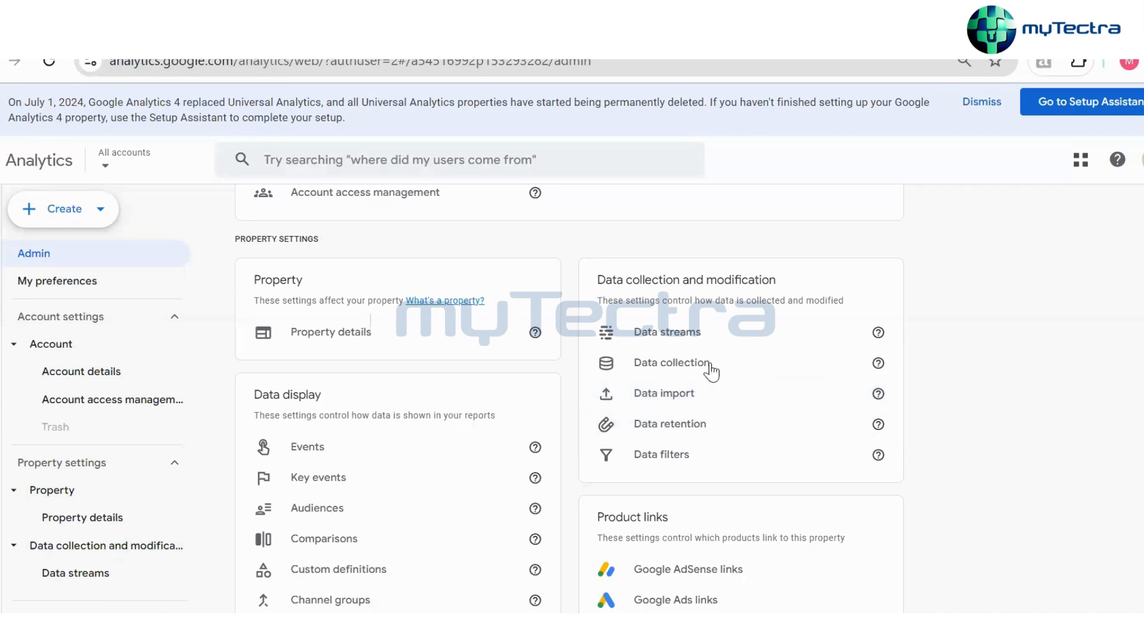
{"action": "left_click", "coordinate": [739, 344]}
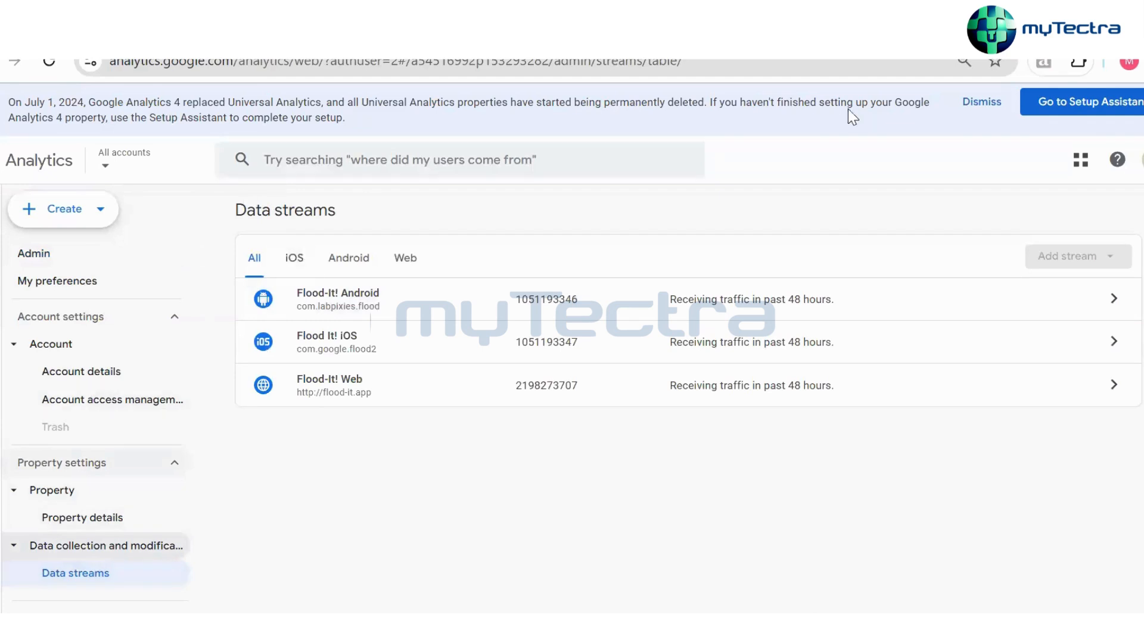
{"action": "key", "text": "alt+Left"}
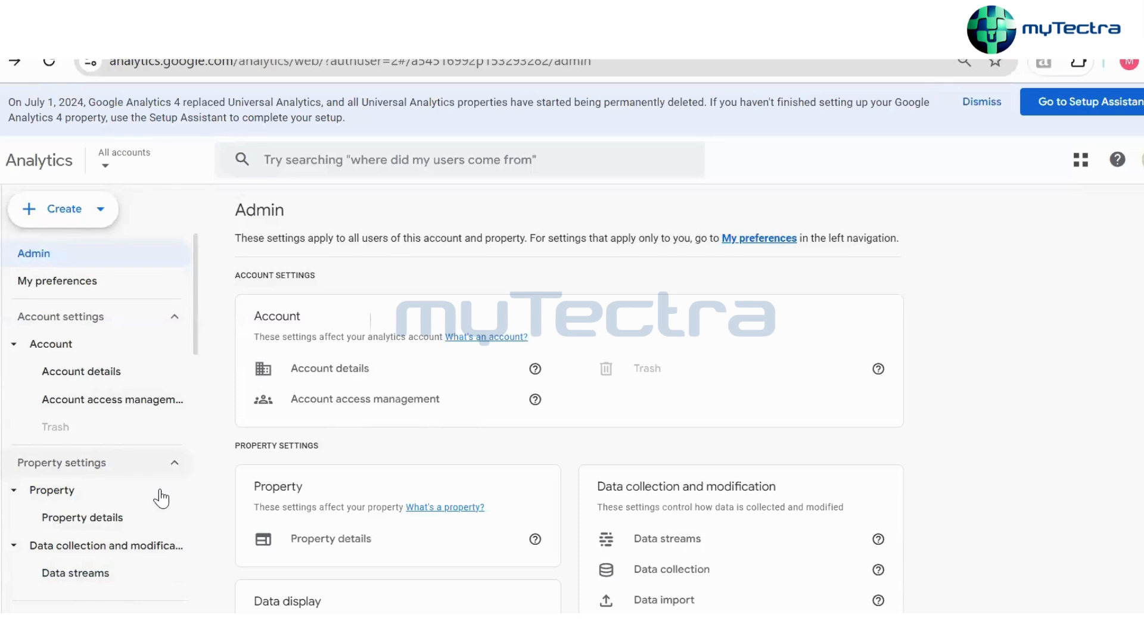
Look through the remaining property settings and product links, open the Events settings and view the recommended and existing events
{"action": "scroll", "coordinate": [158, 441], "scroll_direction": "down", "scroll_amount": 5}
{"action": "scroll", "coordinate": [159, 465], "scroll_direction": "down", "scroll_amount": 7}
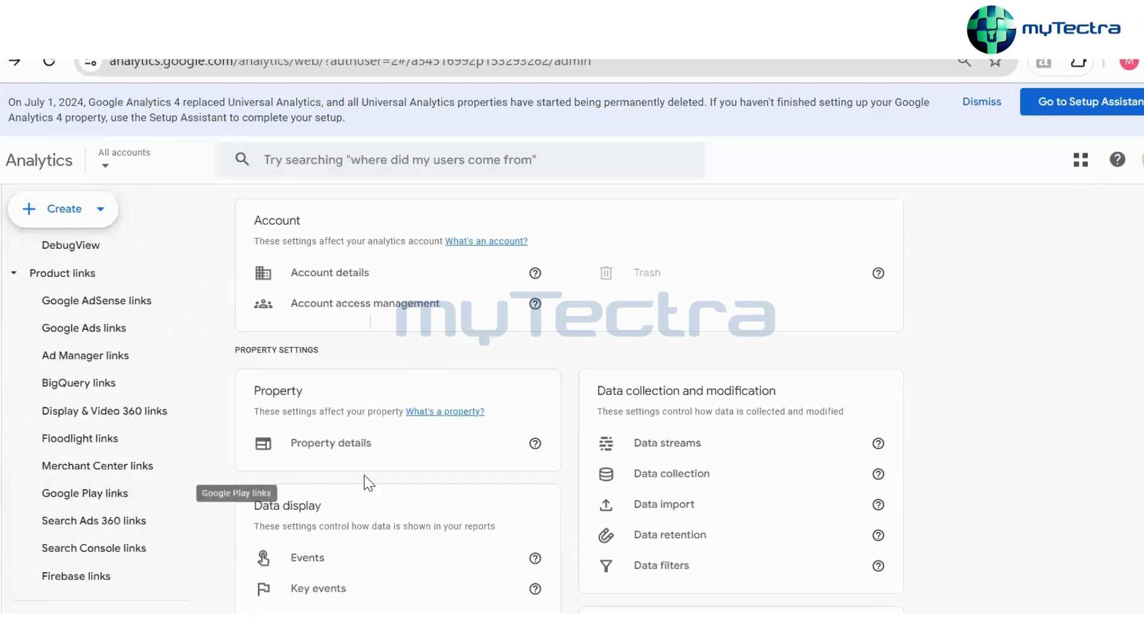
{"action": "scroll", "coordinate": [370, 480], "scroll_direction": "down", "scroll_amount": 7}
{"action": "scroll", "coordinate": [370, 480], "scroll_direction": "up", "scroll_amount": 3}
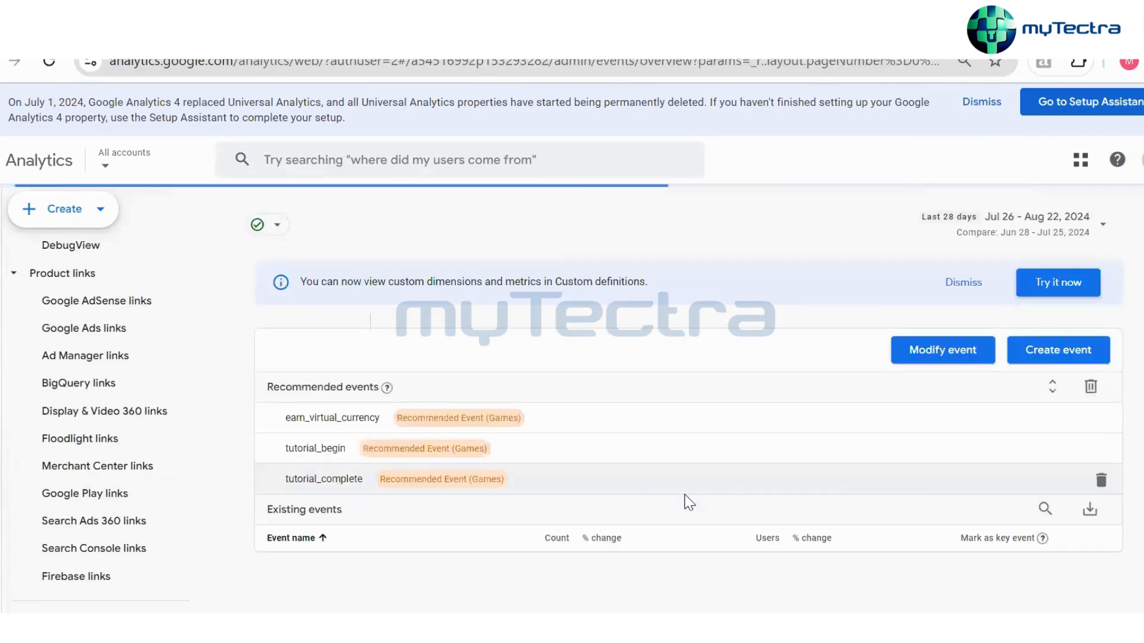
{"action": "scroll", "coordinate": [907, 413], "scroll_direction": "down", "scroll_amount": 1}
{"action": "scroll", "coordinate": [906, 412], "scroll_direction": "down", "scroll_amount": 2}
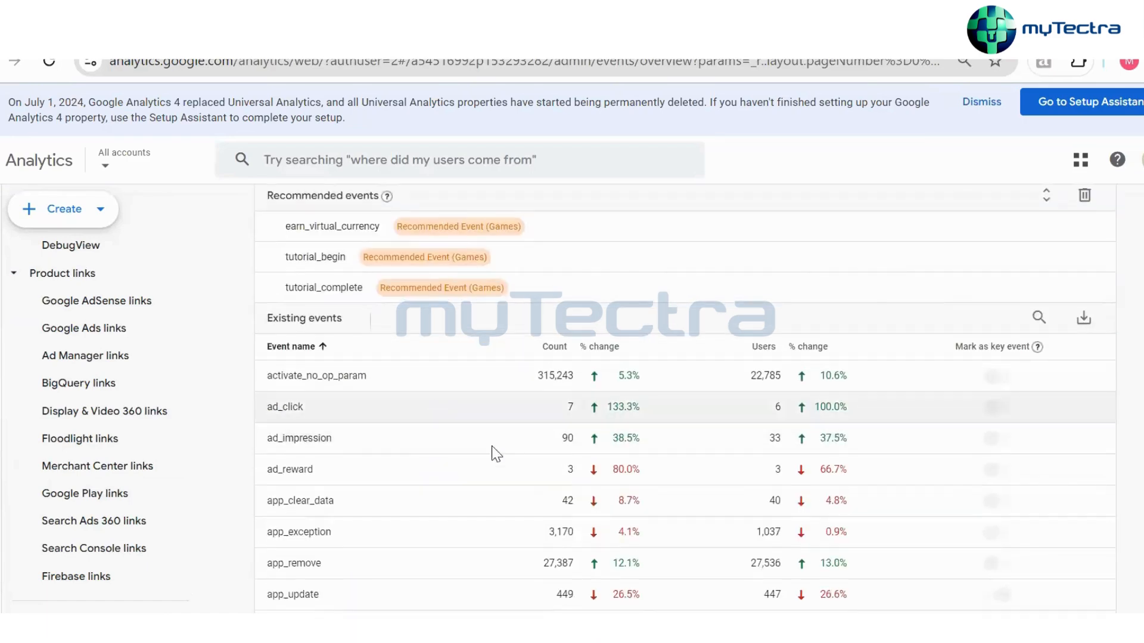
Check the custom event creation and event modification pages for the Flood-It! Web data stream, closing each one
{"action": "scroll", "coordinate": [799, 439], "scroll_direction": "up", "scroll_amount": 3}
{"action": "left_click", "coordinate": [1048, 356]}
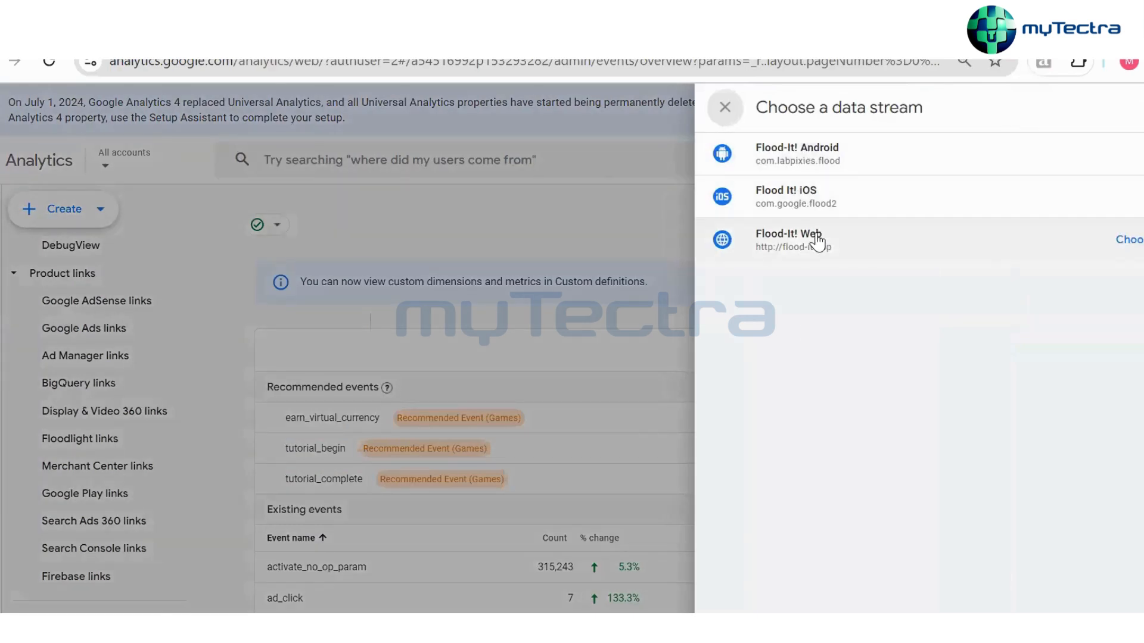
{"action": "left_click", "coordinate": [1129, 239]}
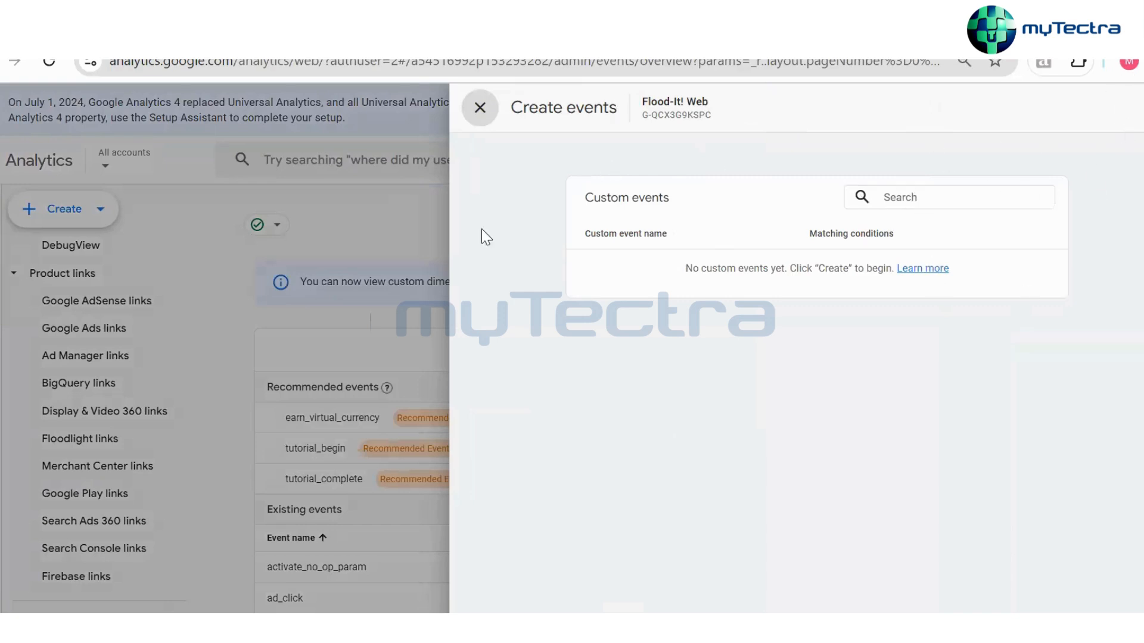
{"action": "left_click", "coordinate": [480, 124]}
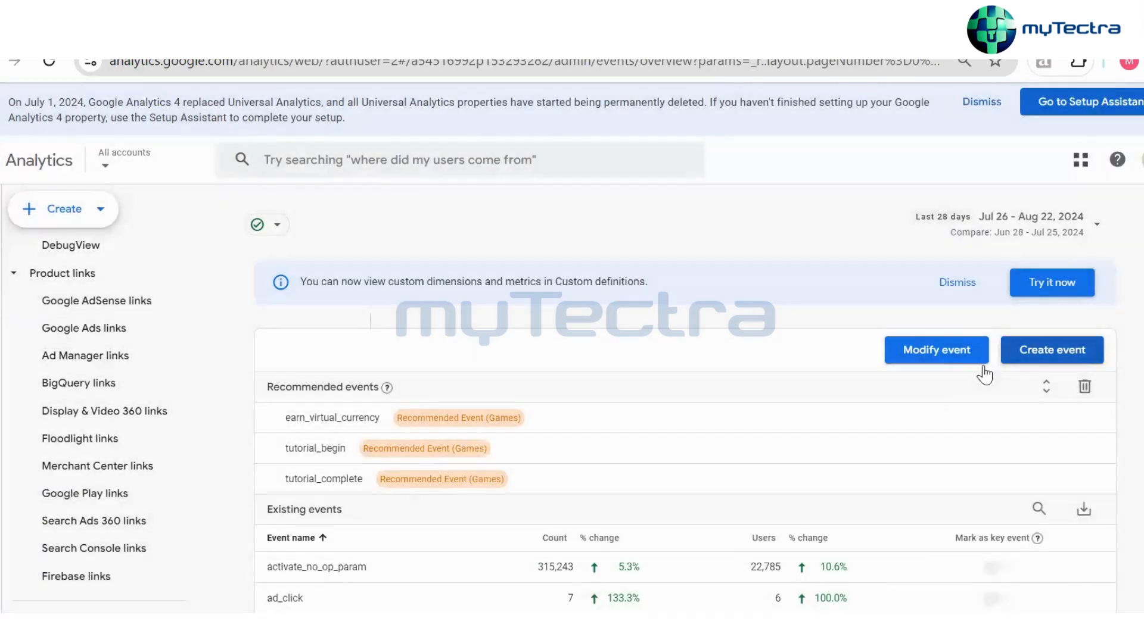
{"action": "left_click", "coordinate": [944, 368]}
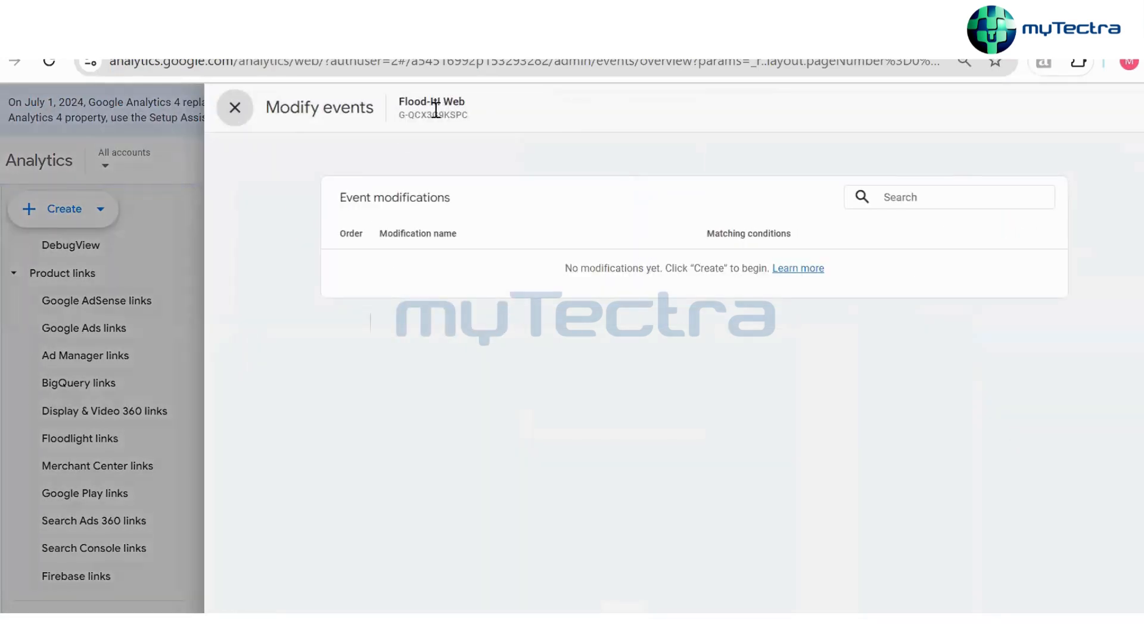
{"action": "left_click", "coordinate": [229, 121]}
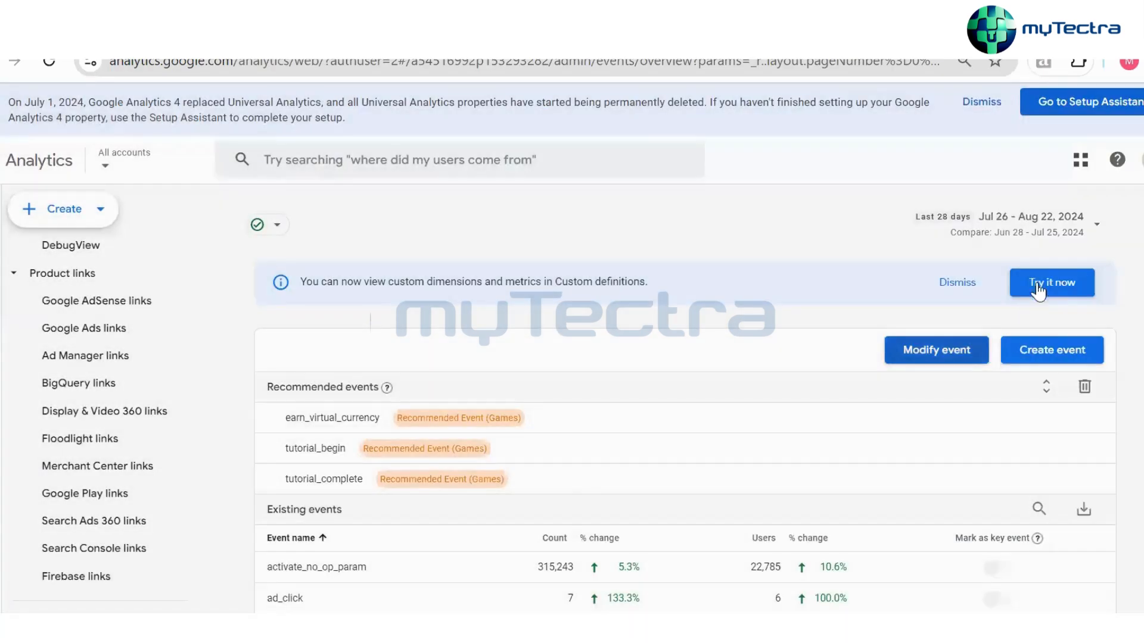
Examine the existing events list with its event names, counts, users and key event markers, starting from activate_no_op_param
{"action": "scroll", "coordinate": [834, 428], "scroll_direction": "down", "scroll_amount": 2}
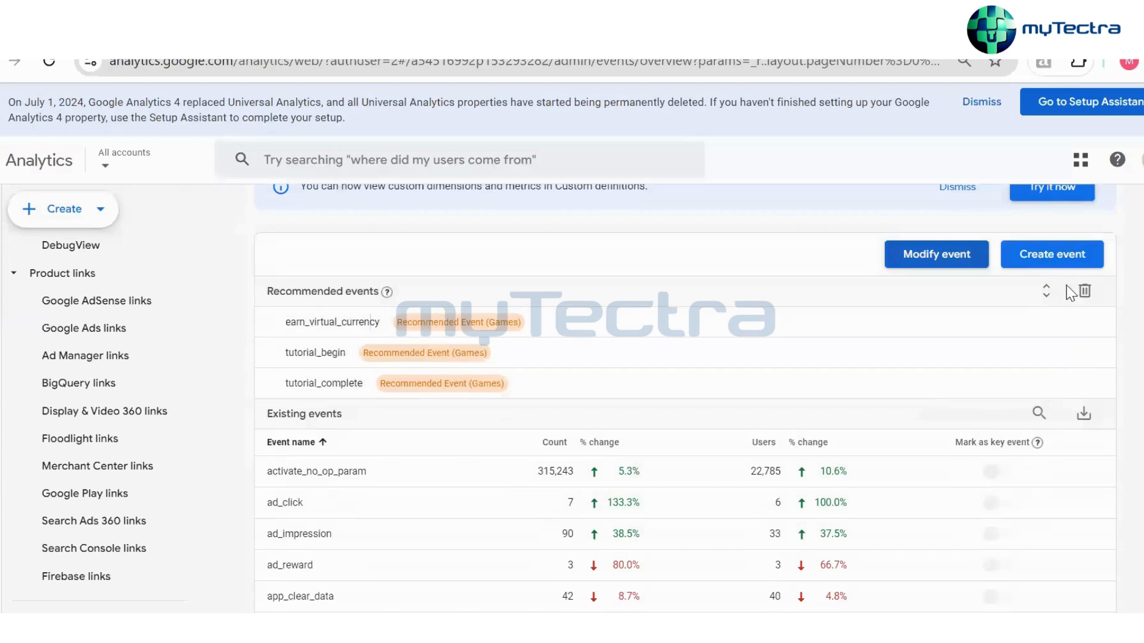
{"action": "scroll", "coordinate": [924, 319], "scroll_direction": "down", "scroll_amount": 2}
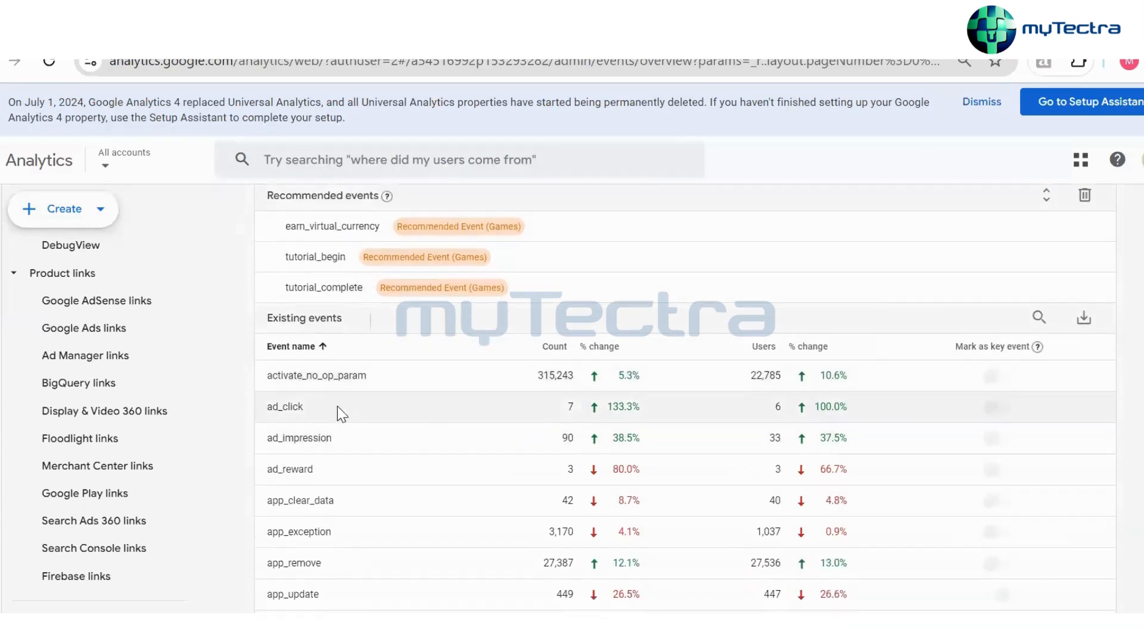
{"action": "scroll", "coordinate": [353, 405], "scroll_direction": "down", "scroll_amount": 2}
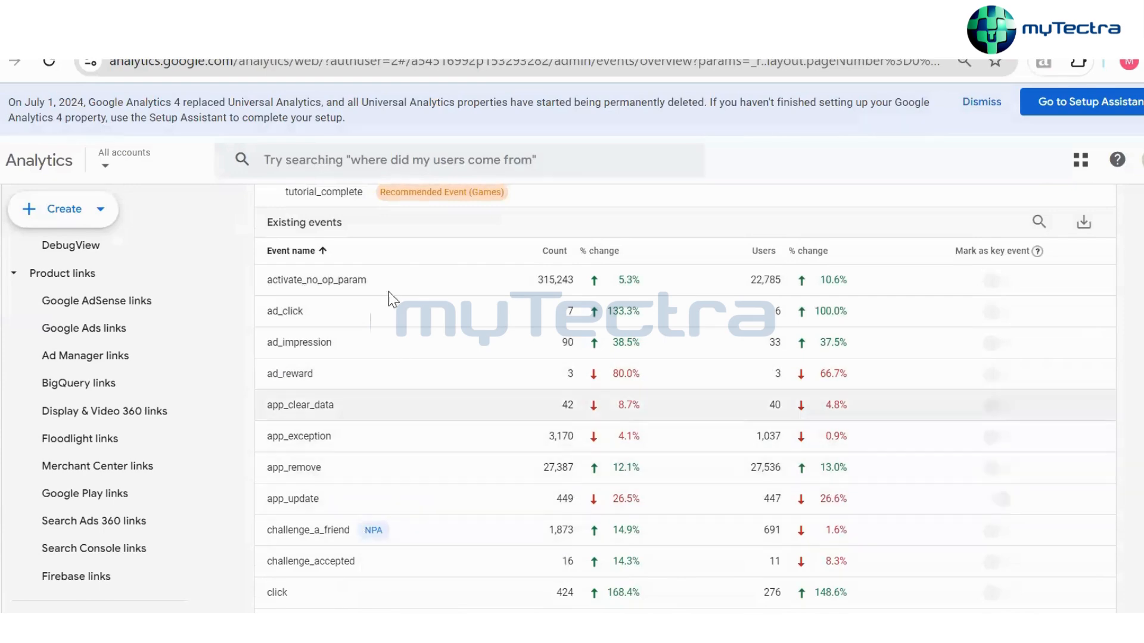
{"action": "scroll", "coordinate": [431, 426], "scroll_direction": "up", "scroll_amount": 2}
{"action": "scroll", "coordinate": [427, 420], "scroll_direction": "down", "scroll_amount": 4}
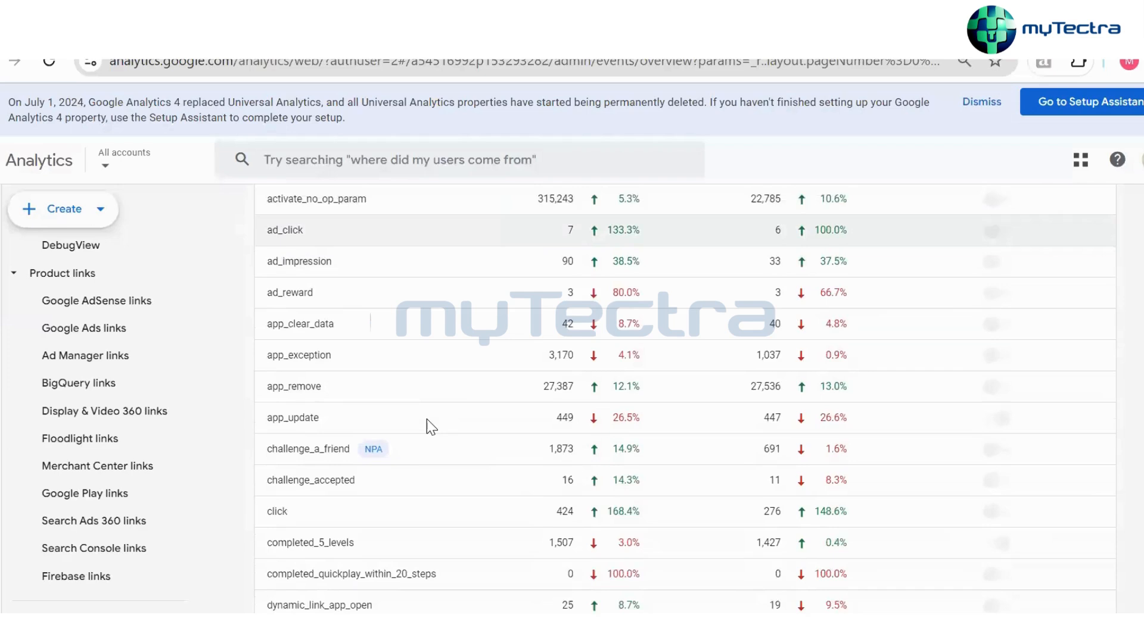
{"action": "scroll", "coordinate": [435, 314], "scroll_direction": "up", "scroll_amount": 2}
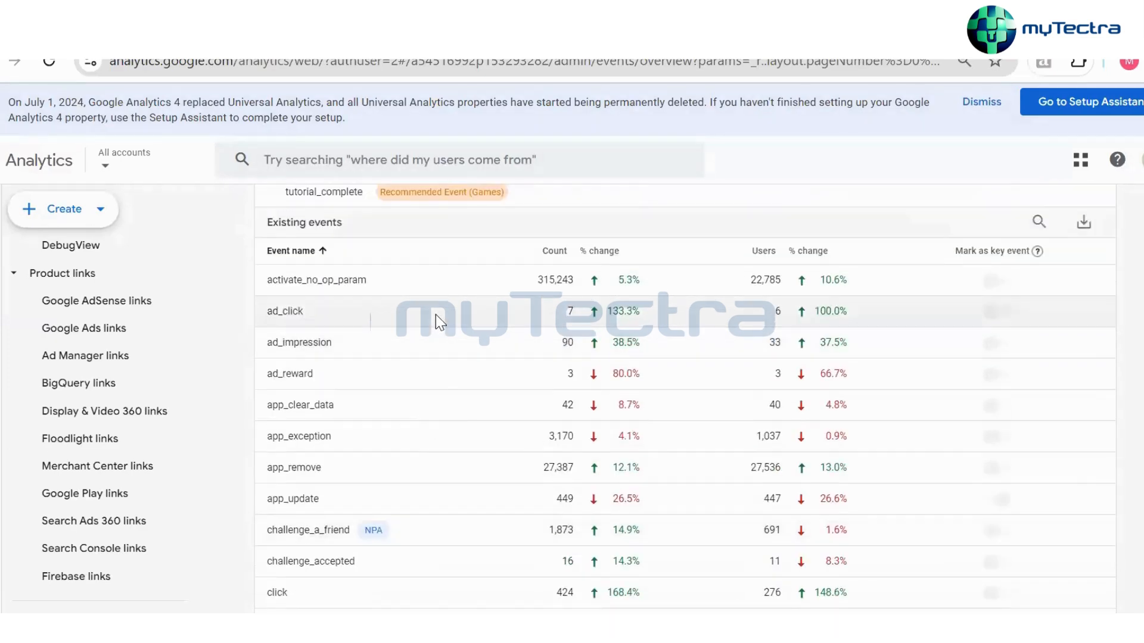
{"action": "scroll", "coordinate": [435, 315], "scroll_direction": "up", "scroll_amount": 2}
{"action": "scroll", "coordinate": [404, 447], "scroll_direction": "down", "scroll_amount": 2}
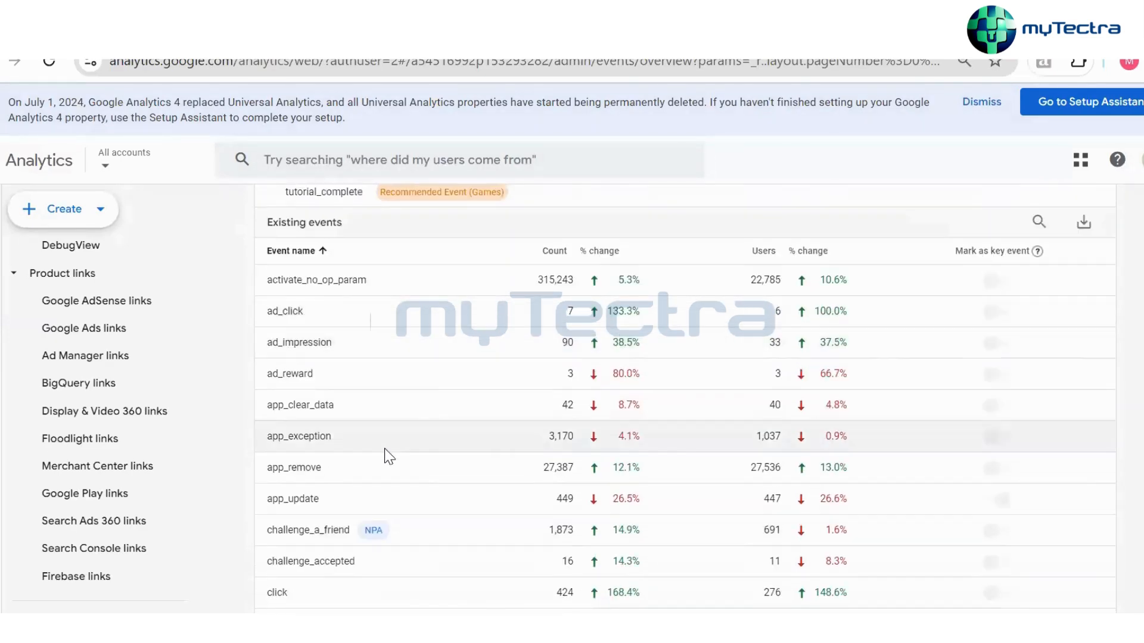
{"action": "left_click_drag", "start_coordinate": [274, 280], "coordinate": [409, 283]}
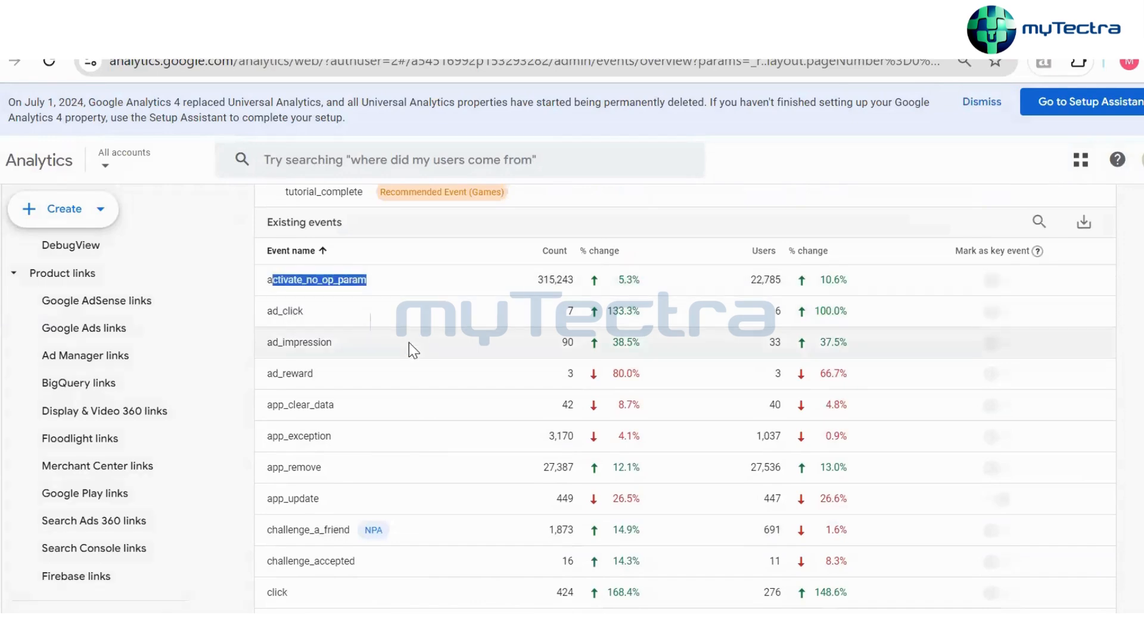
{"action": "scroll", "coordinate": [409, 342], "scroll_direction": "down", "scroll_amount": 2}
{"action": "scroll", "coordinate": [315, 298], "scroll_direction": "up", "scroll_amount": 2}
{"action": "left_click", "coordinate": [320, 334]}
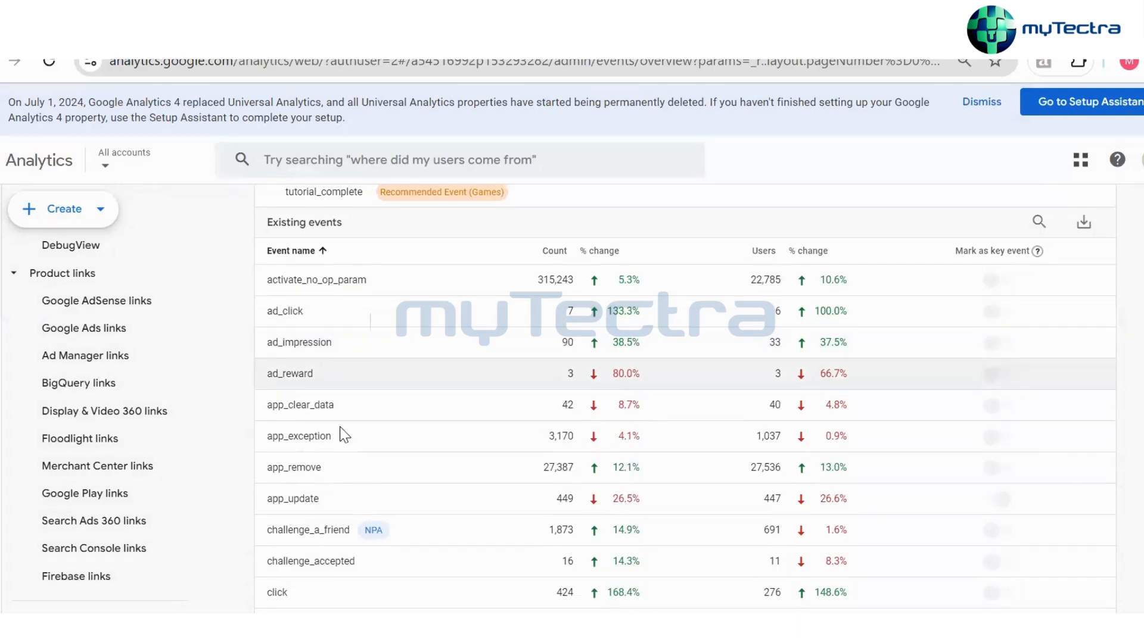
{"action": "scroll", "coordinate": [371, 492], "scroll_direction": "down", "scroll_amount": 6}
{"action": "scroll", "coordinate": [371, 493], "scroll_direction": "down", "scroll_amount": 2}
{"action": "scroll", "coordinate": [372, 493], "scroll_direction": "up", "scroll_amount": 8}
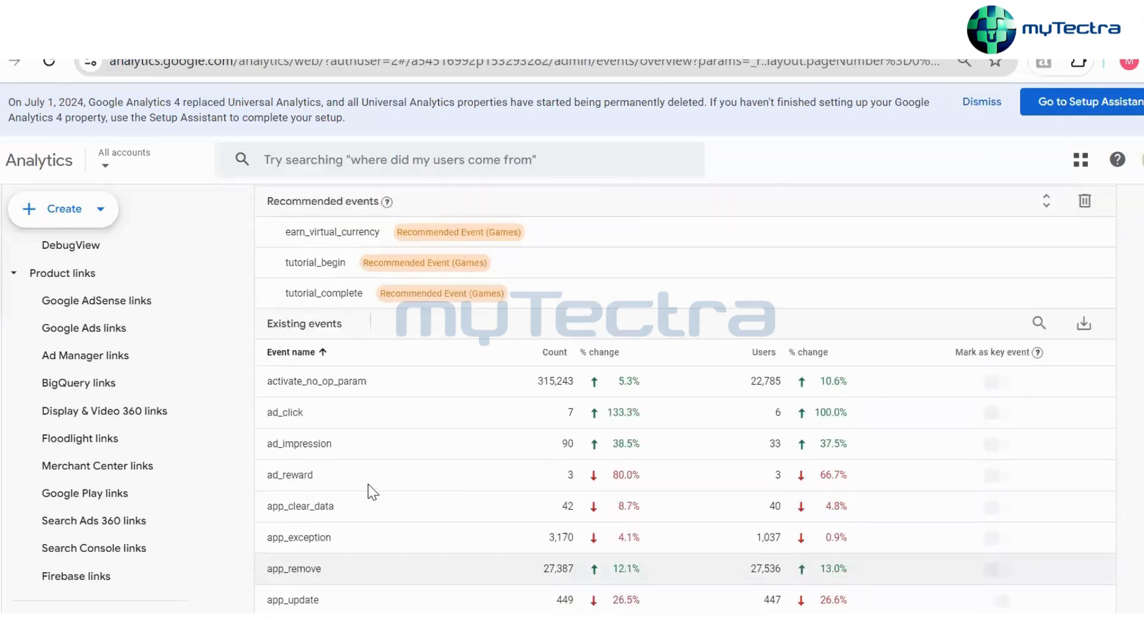
{"action": "scroll", "coordinate": [429, 404], "scroll_direction": "down", "scroll_amount": 2}
{"action": "scroll", "coordinate": [455, 464], "scroll_direction": "down", "scroll_amount": 7}
{"action": "scroll", "coordinate": [456, 459], "scroll_direction": "up", "scroll_amount": 12}
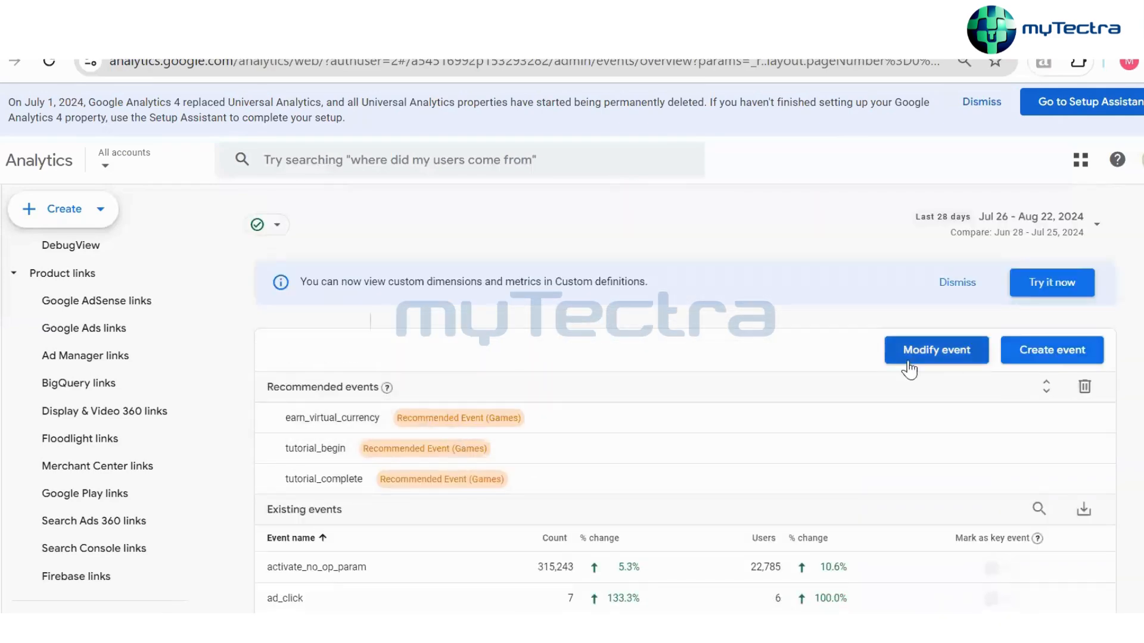
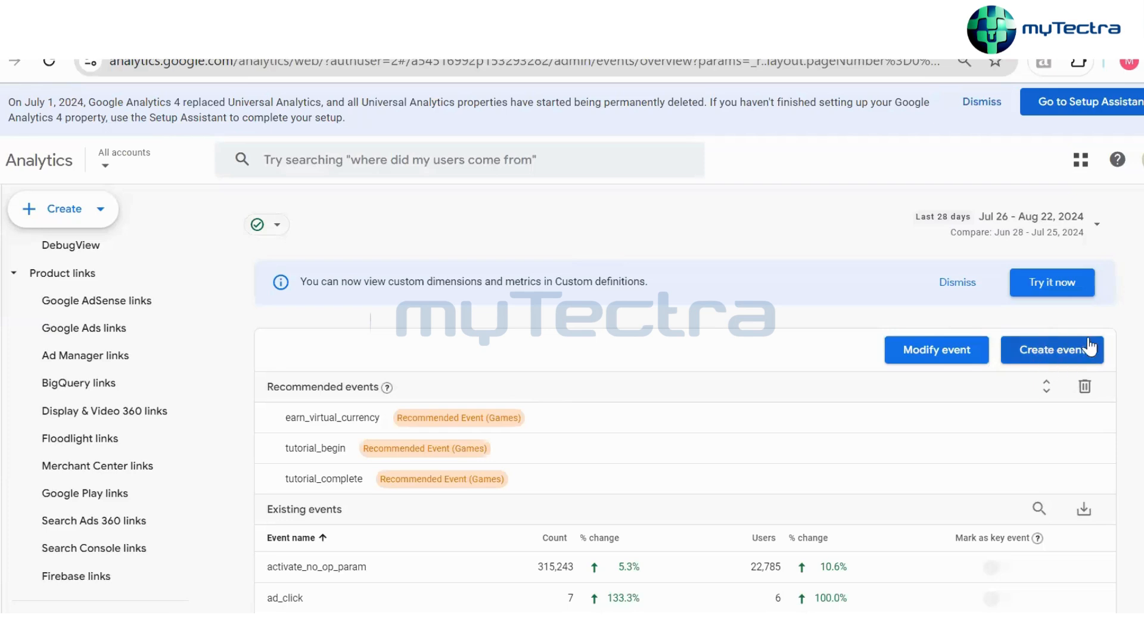
Leave the Admin area for the Home page and review its overview cards and insights
{"action": "scroll", "coordinate": [56, 291], "scroll_direction": "up", "scroll_amount": 10}
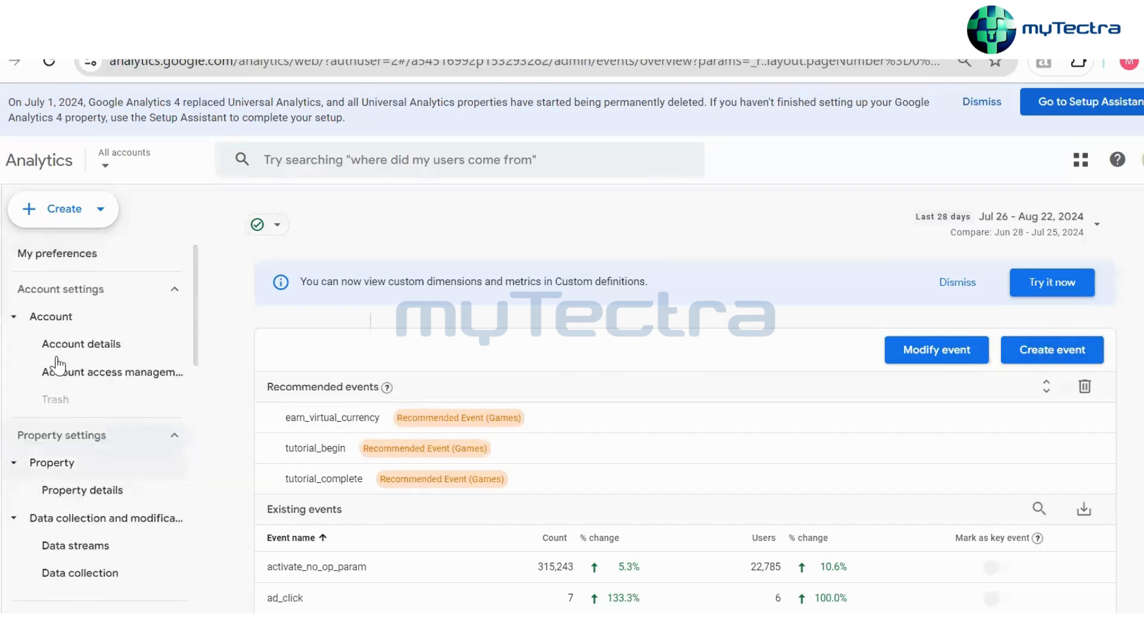
{"action": "mouse_move", "coordinate": [4, 315]}
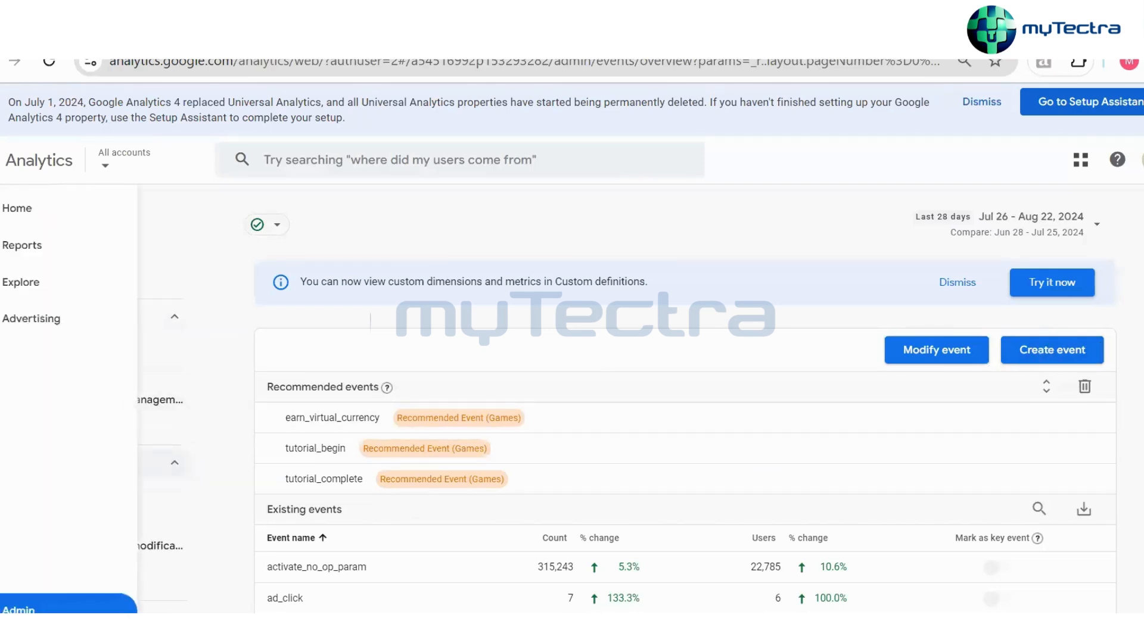
{"action": "left_click", "coordinate": [19, 222]}
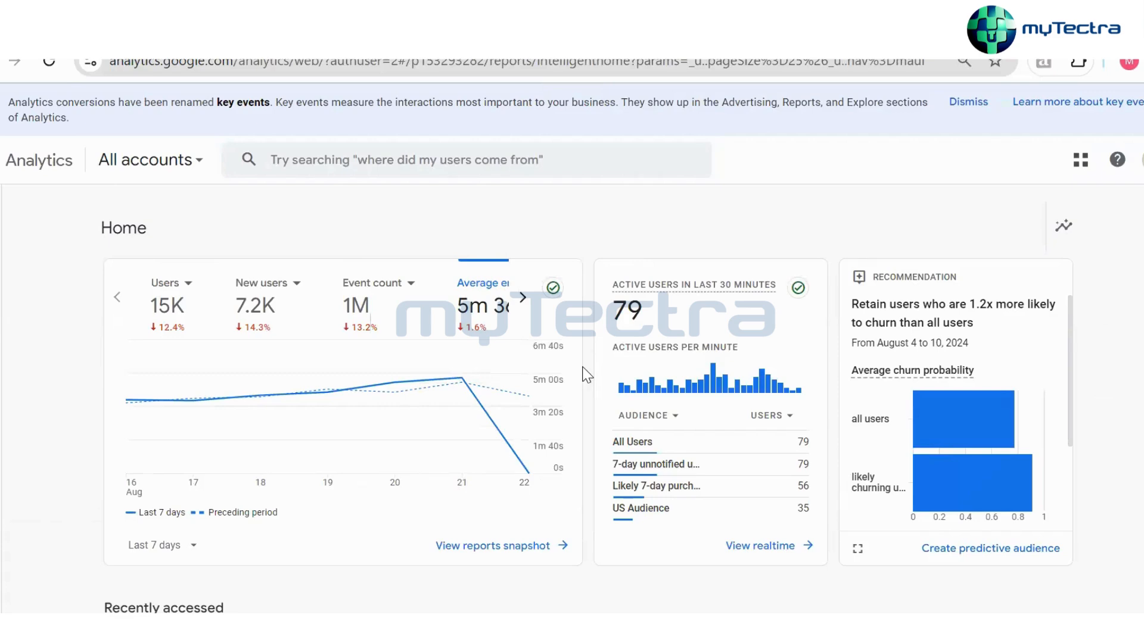
{"action": "scroll", "coordinate": [586, 357], "scroll_direction": "down", "scroll_amount": 7}
{"action": "scroll", "coordinate": [587, 381], "scroll_direction": "down", "scroll_amount": 5}
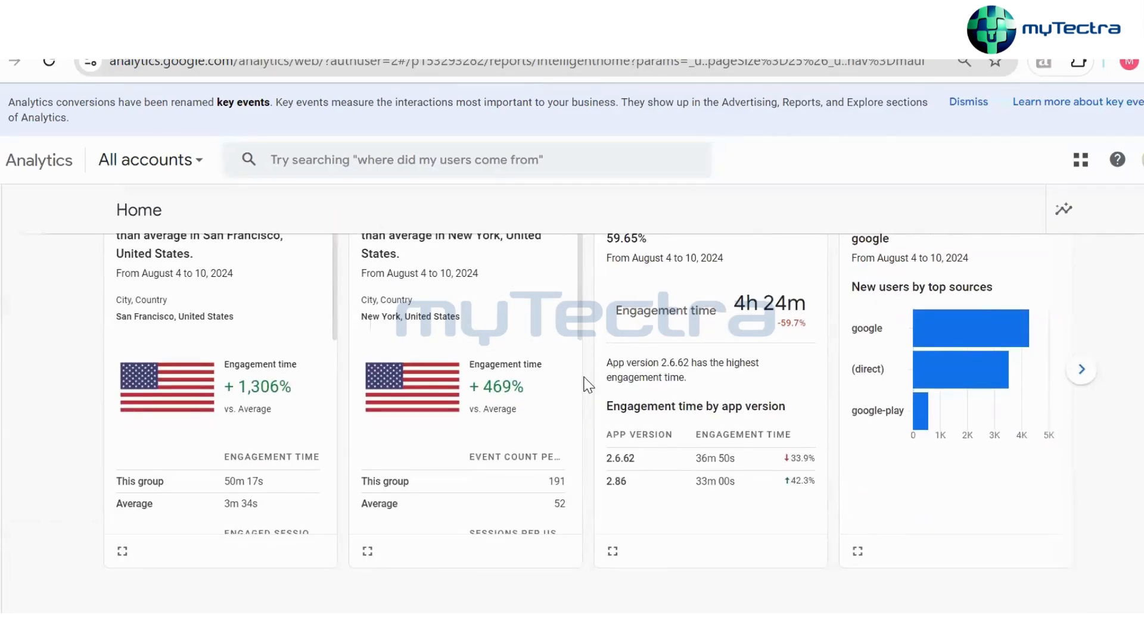
{"action": "scroll", "coordinate": [587, 386], "scroll_direction": "up", "scroll_amount": 12}
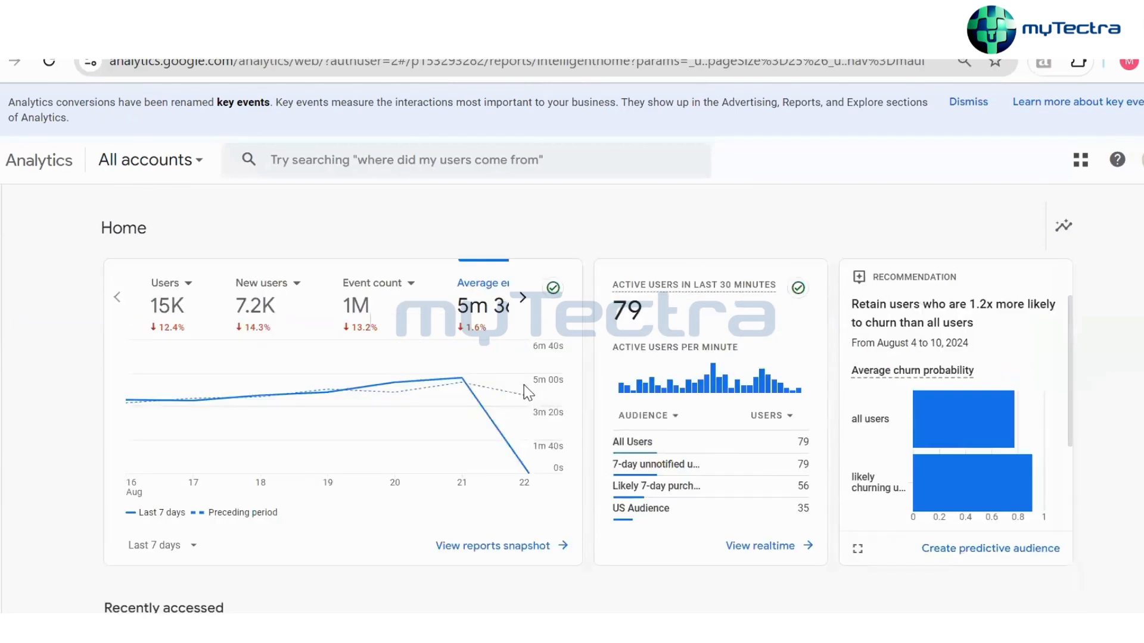
View the Explorations page, check the account selector and close it, and return to the Admin overview
{"action": "left_click", "coordinate": [25, 285]}
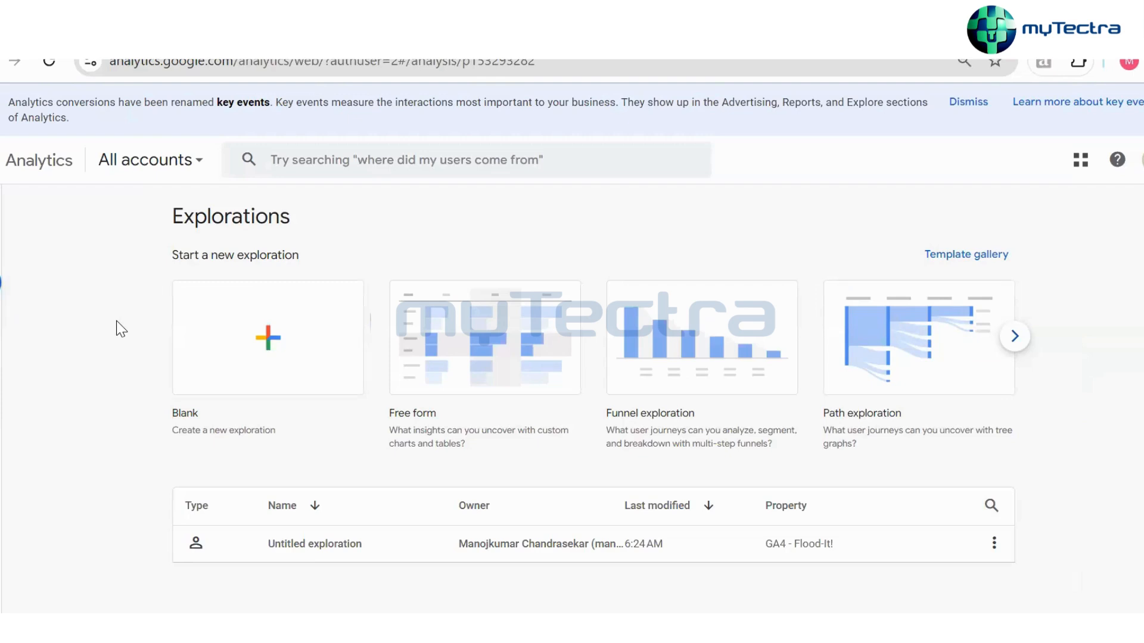
{"action": "mouse_move", "coordinate": [14, 417]}
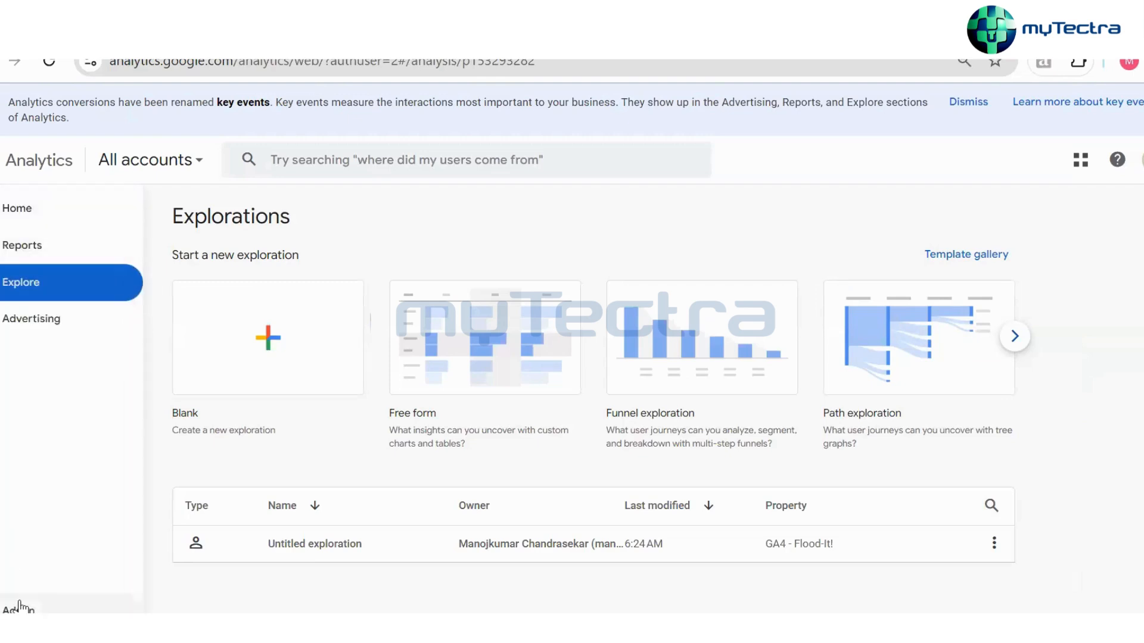
{"action": "left_click", "coordinate": [197, 160]}
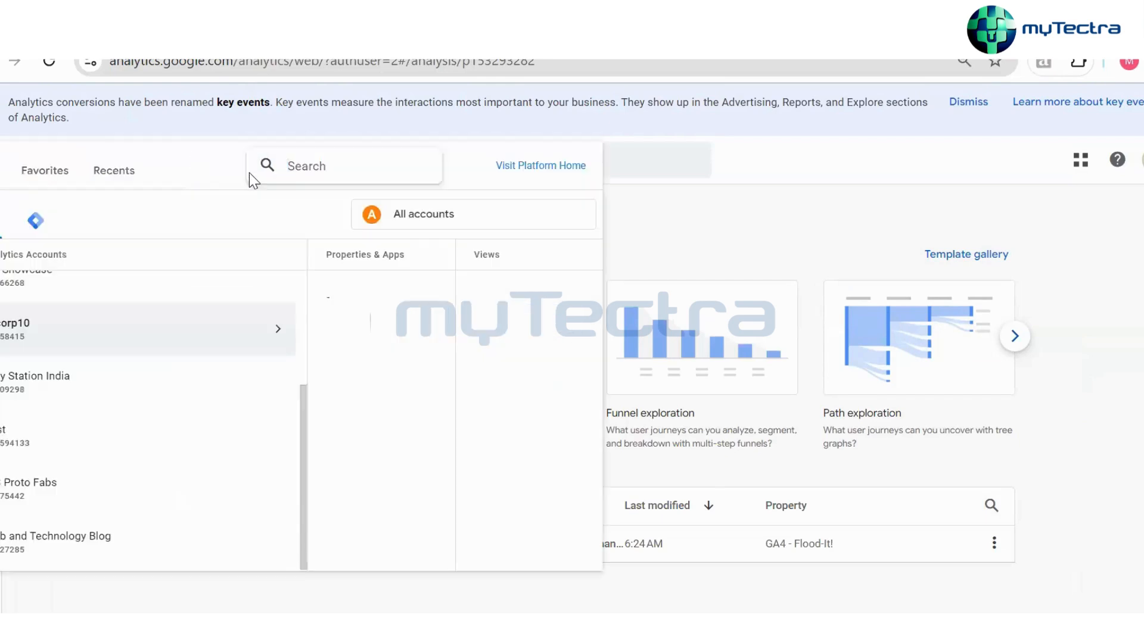
{"action": "left_click", "coordinate": [703, 236]}
{"action": "mouse_move", "coordinate": [12, 548]}
{"action": "left_click", "coordinate": [18, 610]}
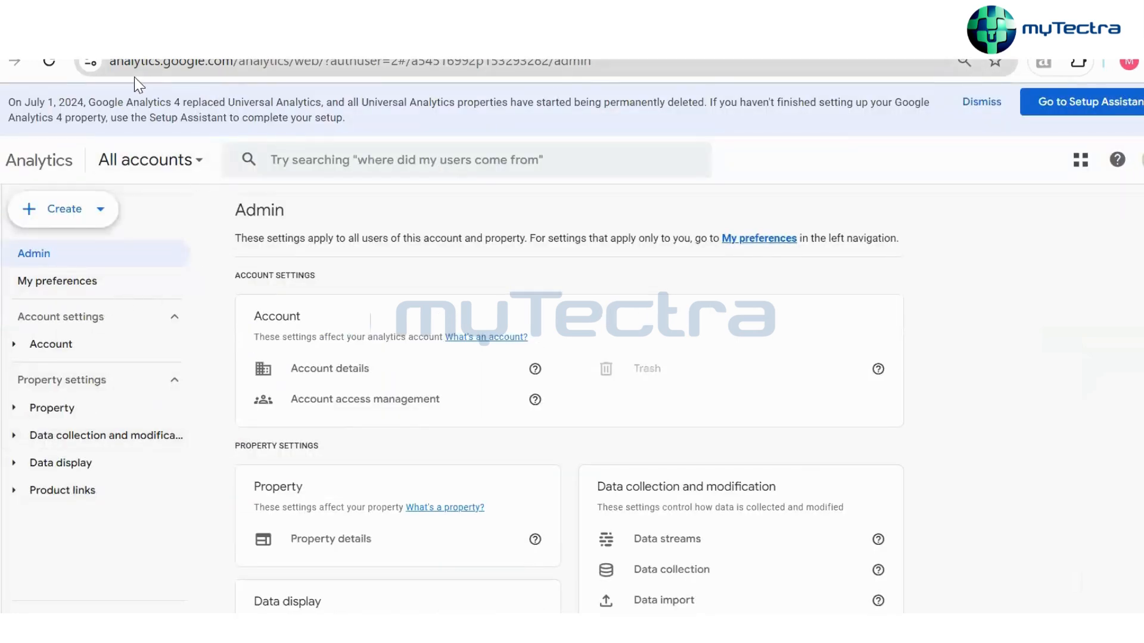
Start creating a new account and review the account details and data sharing settings of the account creation form
{"action": "mouse_move", "coordinate": [143, 408]}
{"action": "left_click", "coordinate": [77, 222]}
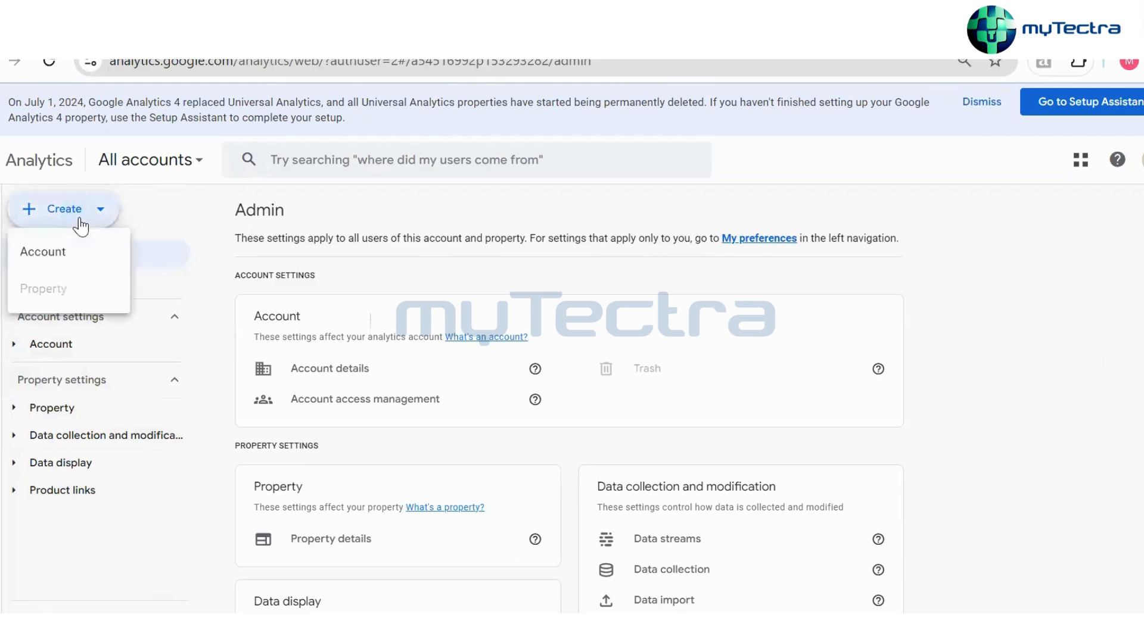
{"action": "left_click", "coordinate": [78, 253]}
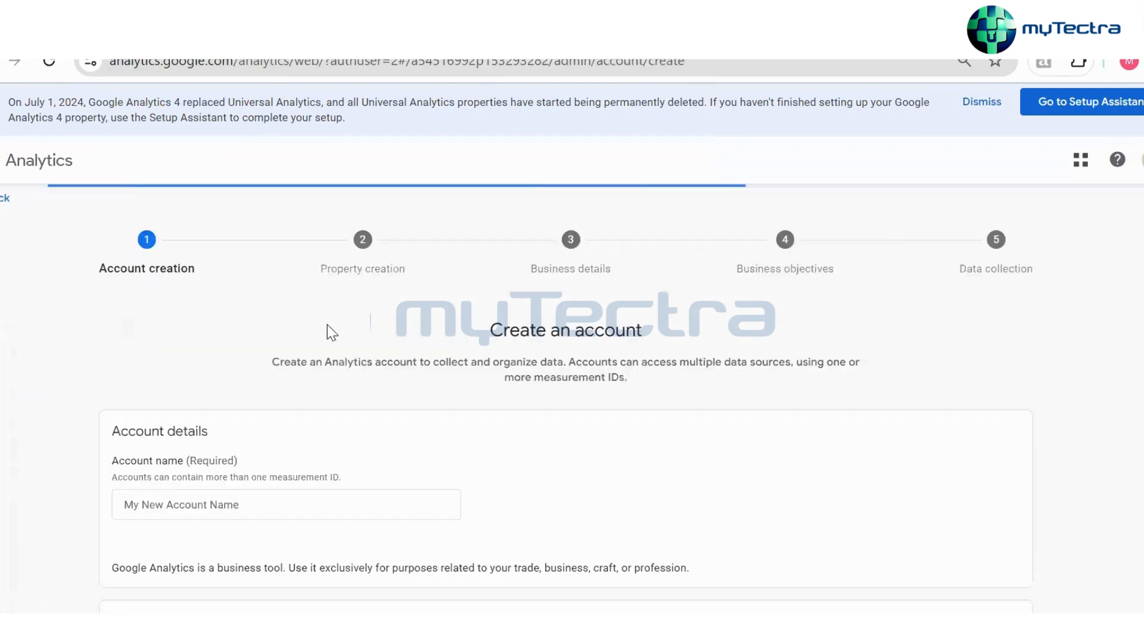
{"action": "left_click", "coordinate": [310, 514]}
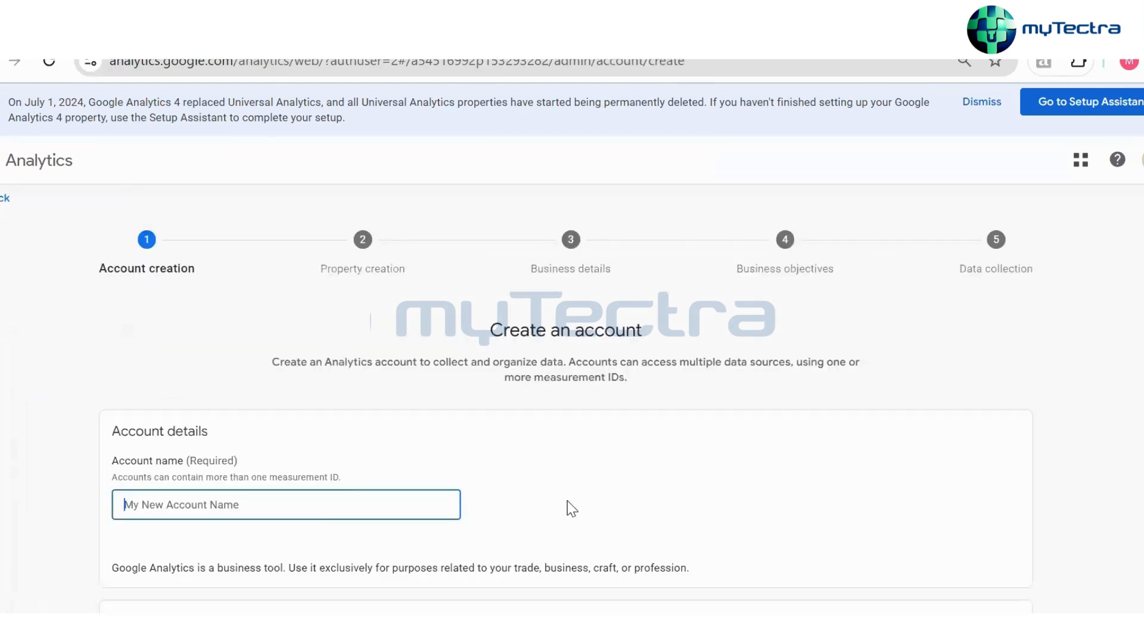
{"action": "scroll", "coordinate": [566, 506], "scroll_direction": "down", "scroll_amount": 1}
{"action": "scroll", "coordinate": [576, 503], "scroll_direction": "down", "scroll_amount": 5}
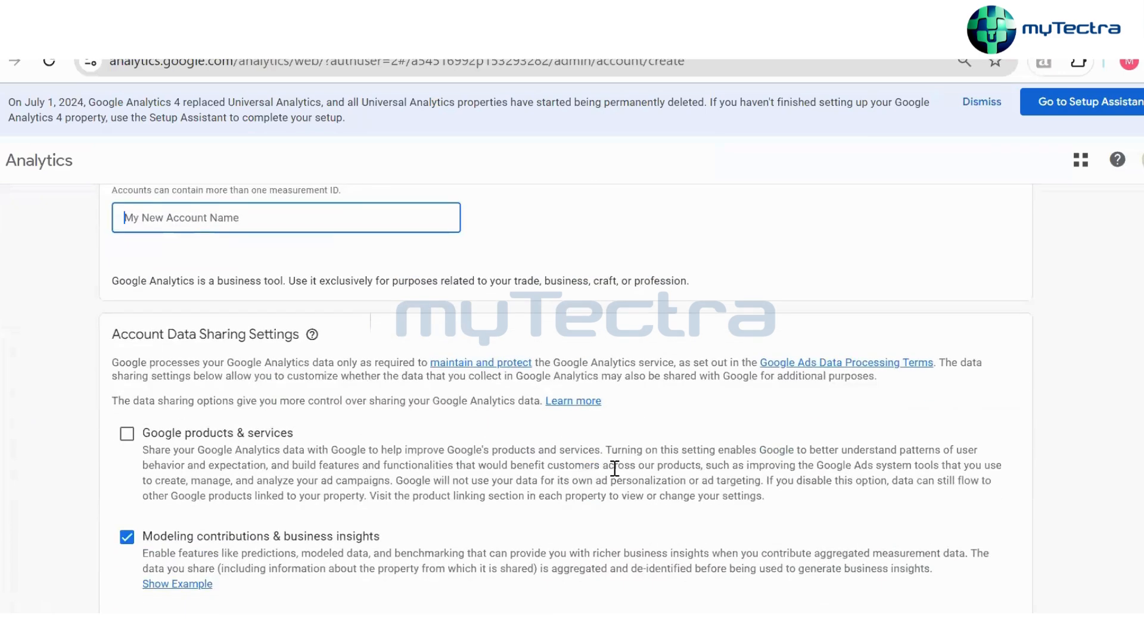
{"action": "scroll", "coordinate": [614, 469], "scroll_direction": "down", "scroll_amount": 3}
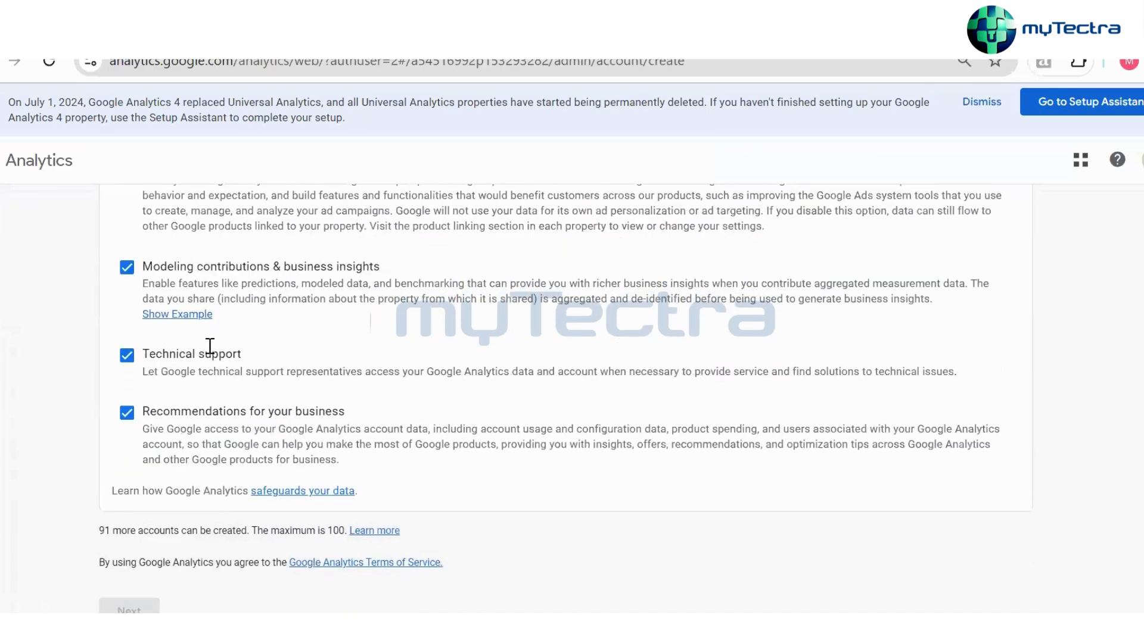
{"action": "scroll", "coordinate": [417, 393], "scroll_direction": "up", "scroll_amount": 4}
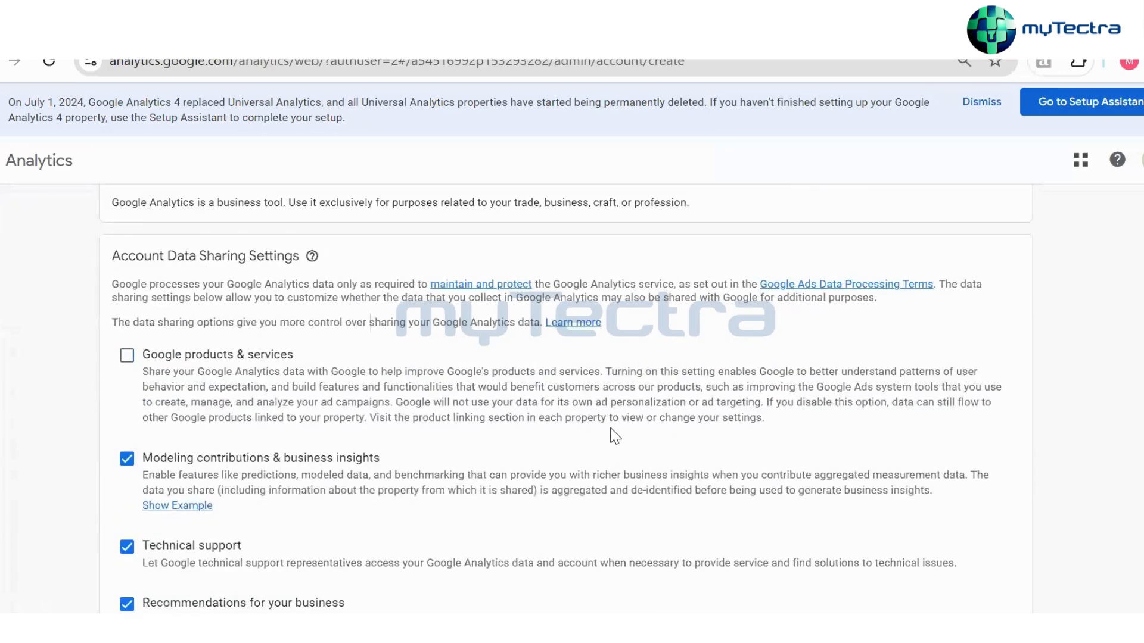
{"action": "scroll", "coordinate": [381, 504], "scroll_direction": "down", "scroll_amount": 4}
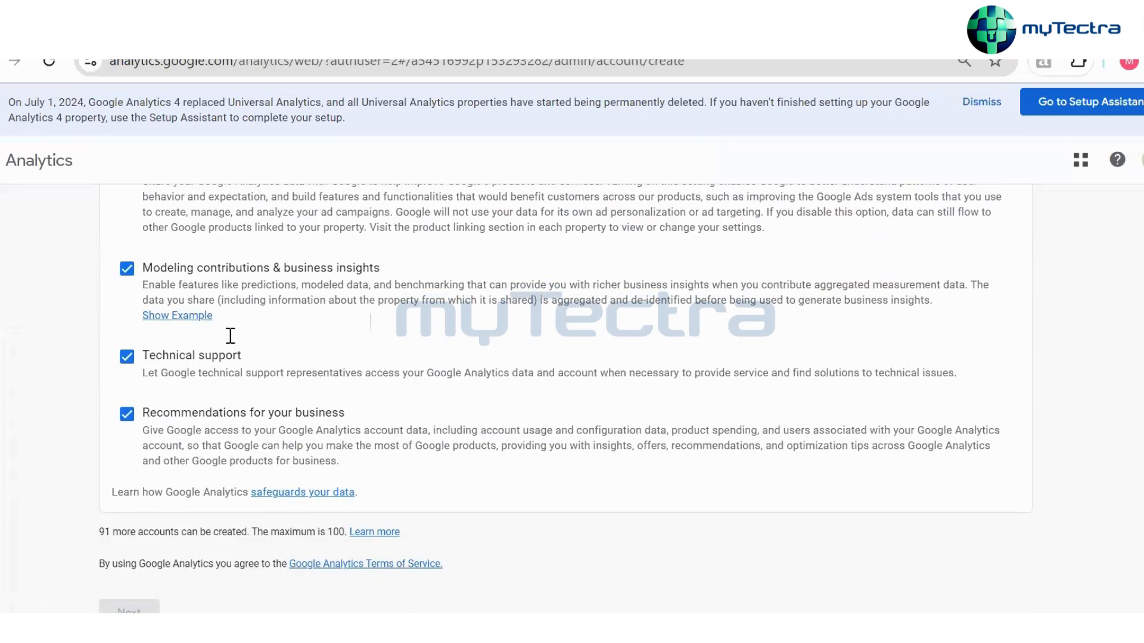
Name the new account tes2, continue to property creation, and exit the setup, discarding all selections
{"action": "scroll", "coordinate": [250, 382], "scroll_direction": "up", "scroll_amount": 6}
{"action": "left_click", "coordinate": [210, 354]}
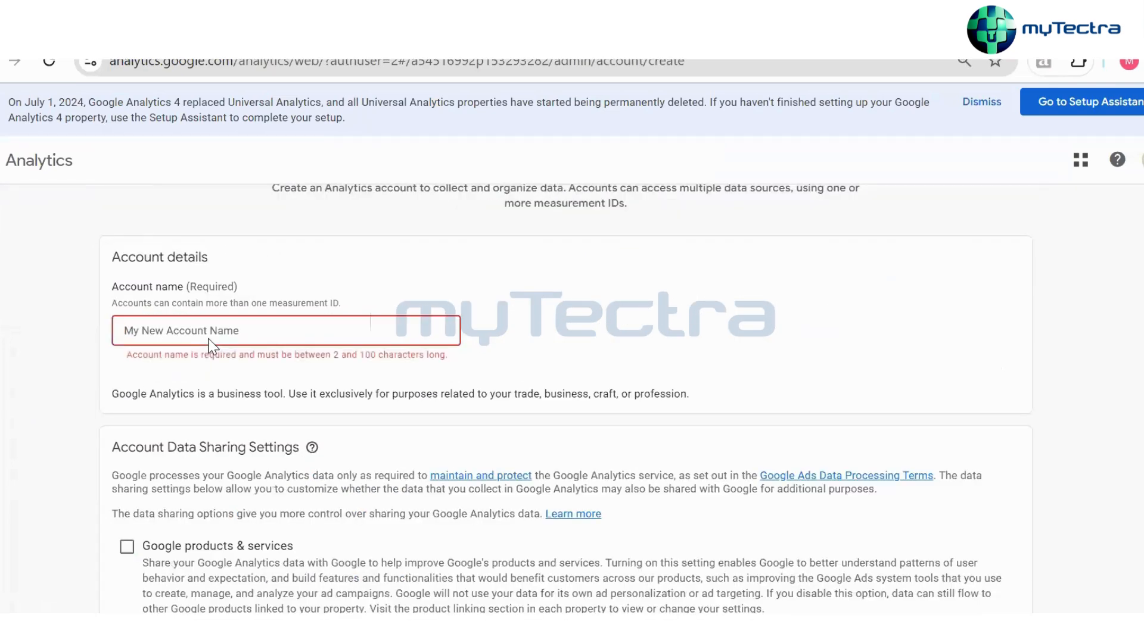
{"action": "left_click", "coordinate": [209, 339]}
{"action": "type", "text": "tesy"}
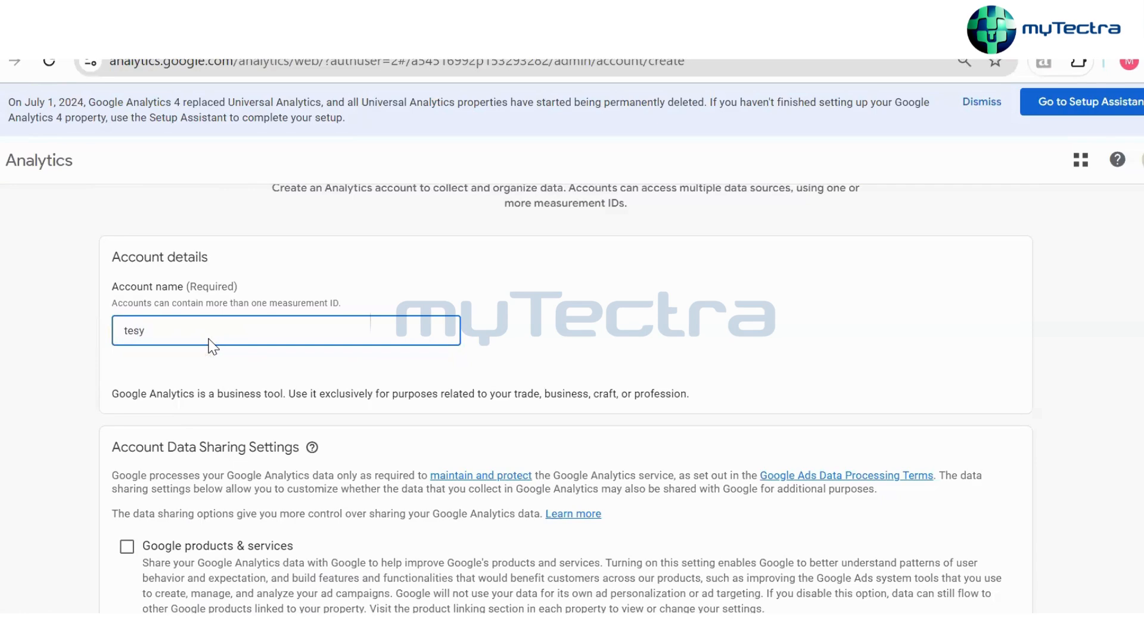
{"action": "key", "text": "BackSpace"}
{"action": "type", "text": "2"}
{"action": "scroll", "coordinate": [209, 339], "scroll_direction": "down", "scroll_amount": 6}
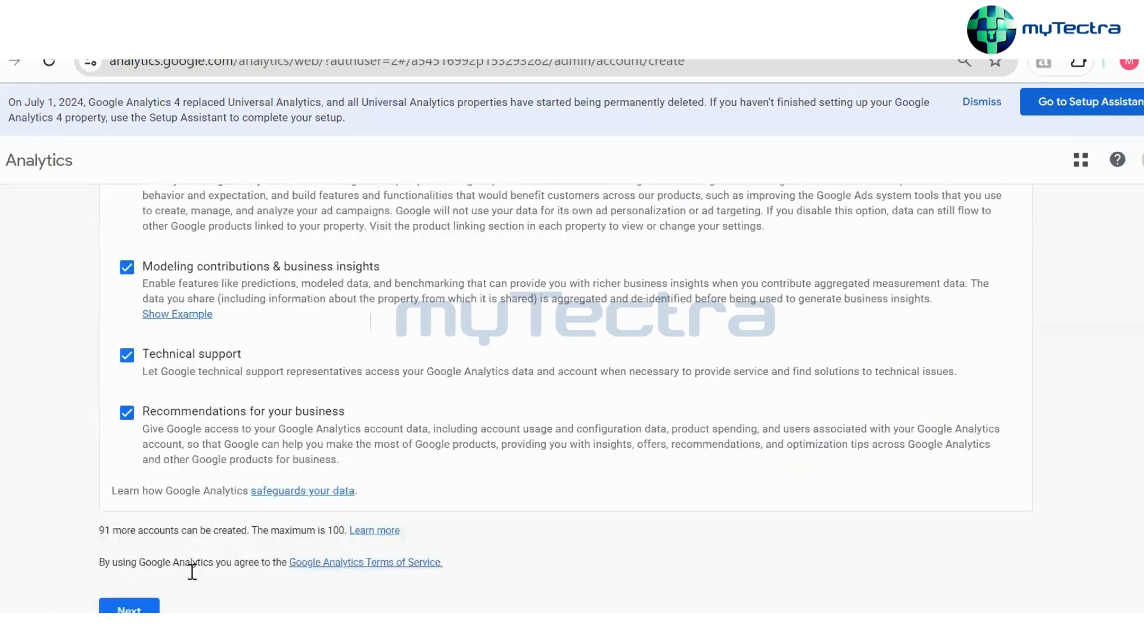
{"action": "left_click", "coordinate": [128, 612]}
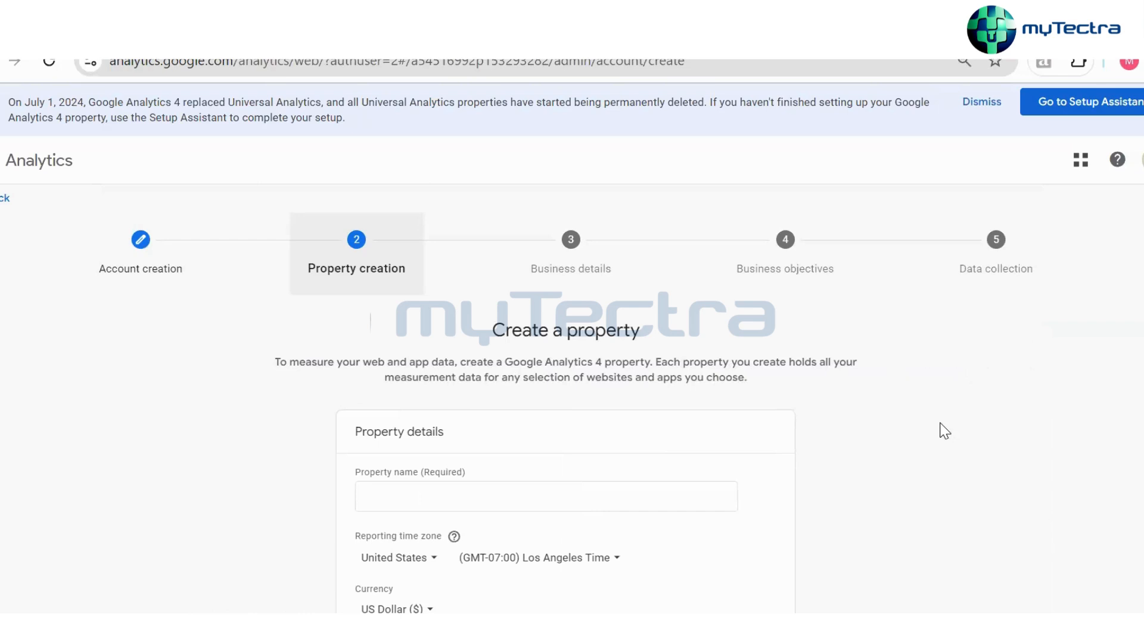
{"action": "left_click", "coordinate": [4, 198]}
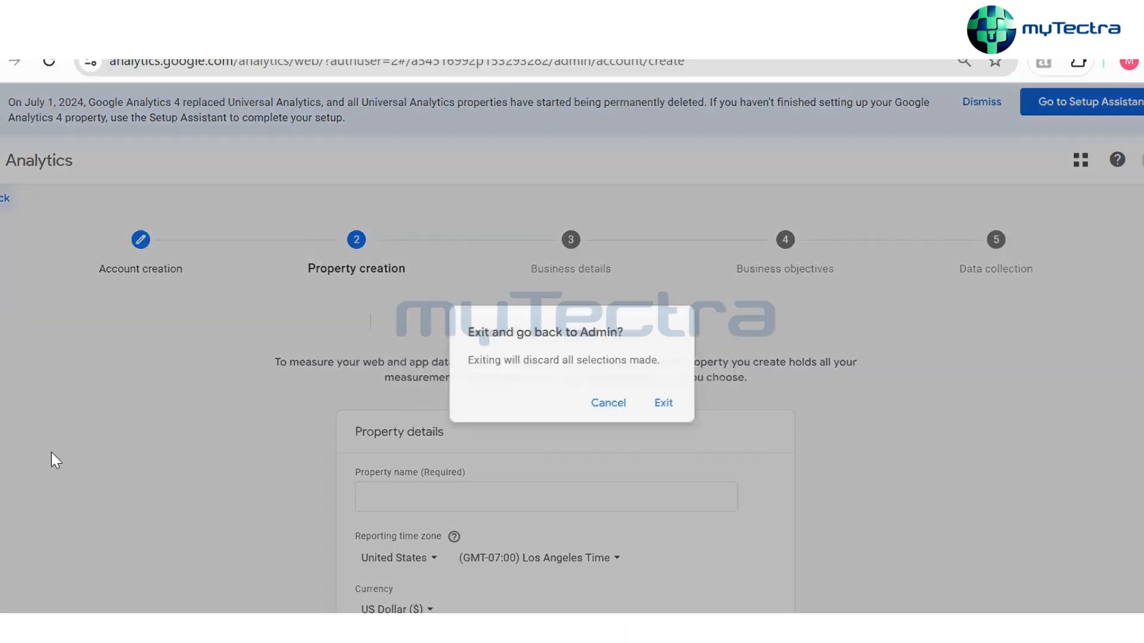
{"action": "left_click", "coordinate": [665, 403]}
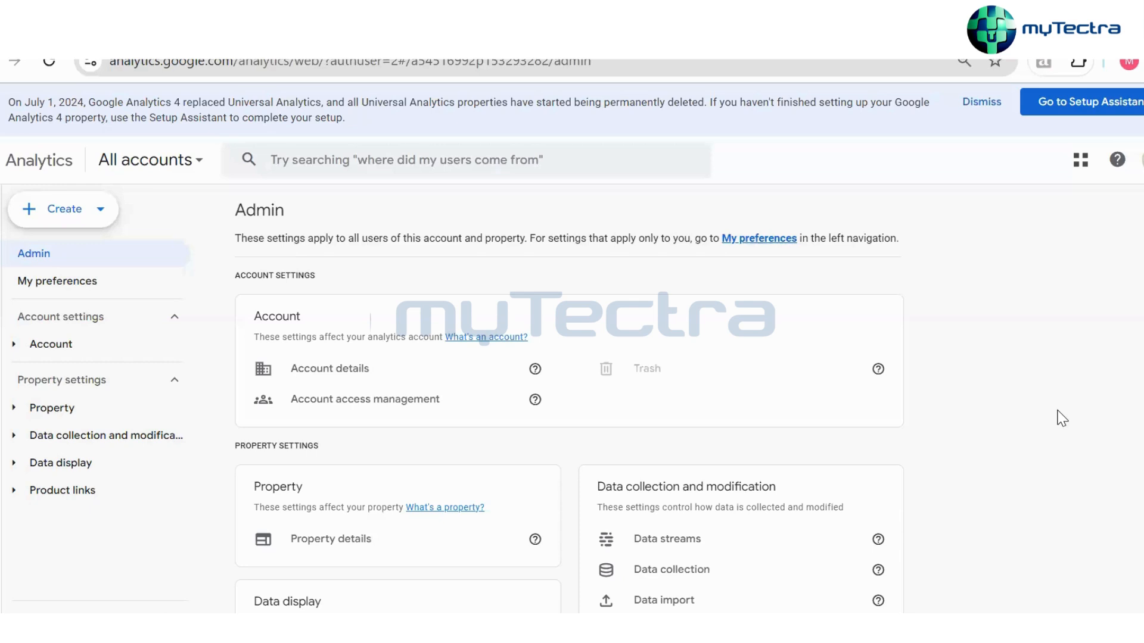
Go through the Home page to the Reports snapshot, copy its share link, and close the sharing pane
{"action": "left_click", "coordinate": [39, 247]}
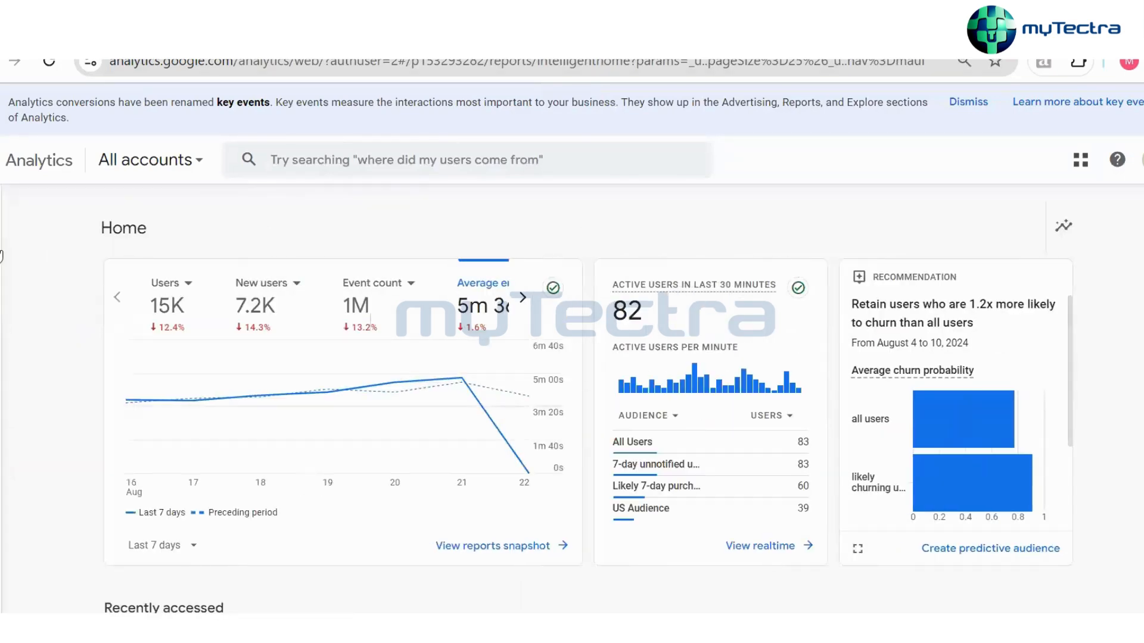
{"action": "left_click", "coordinate": [33, 236]}
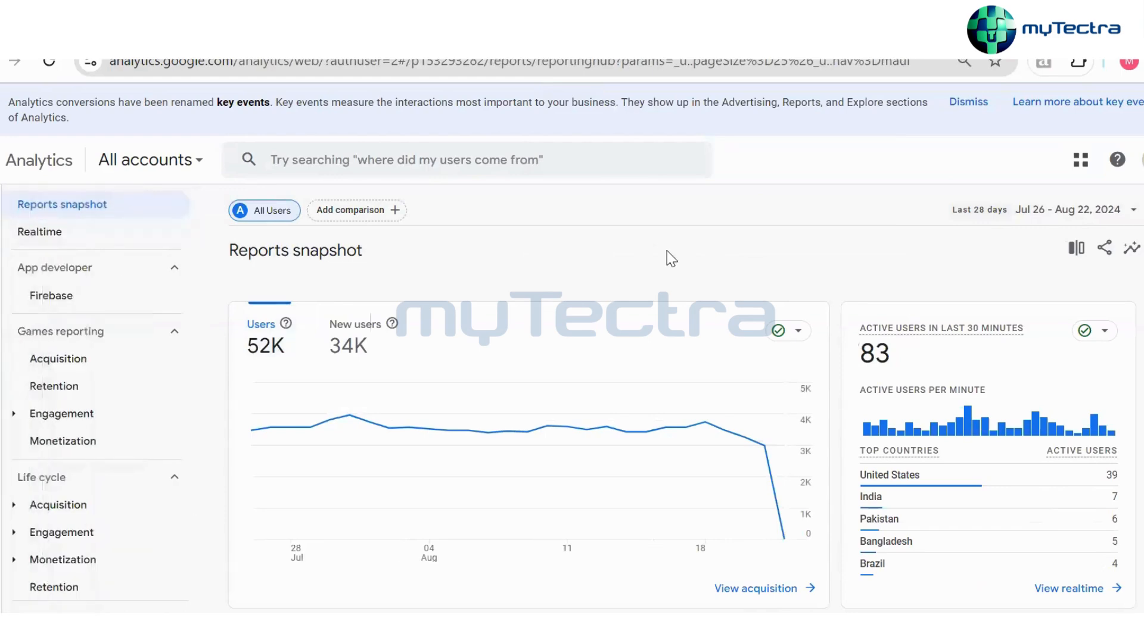
{"action": "left_click", "coordinate": [1105, 252]}
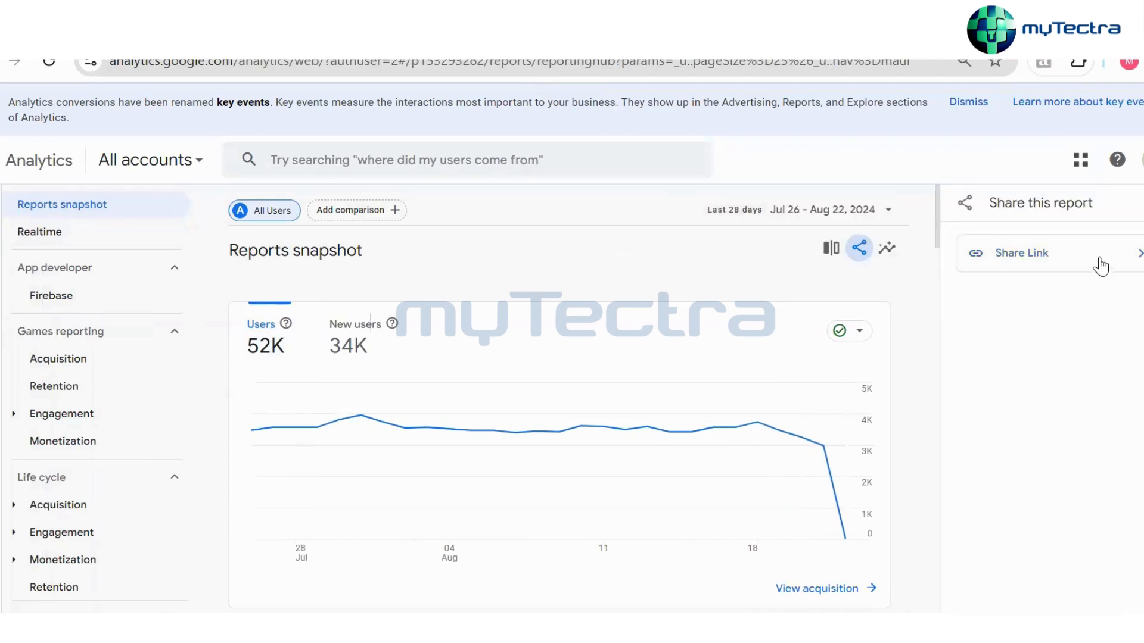
{"action": "left_click", "coordinate": [1103, 250]}
{"action": "left_click", "coordinate": [1123, 335]}
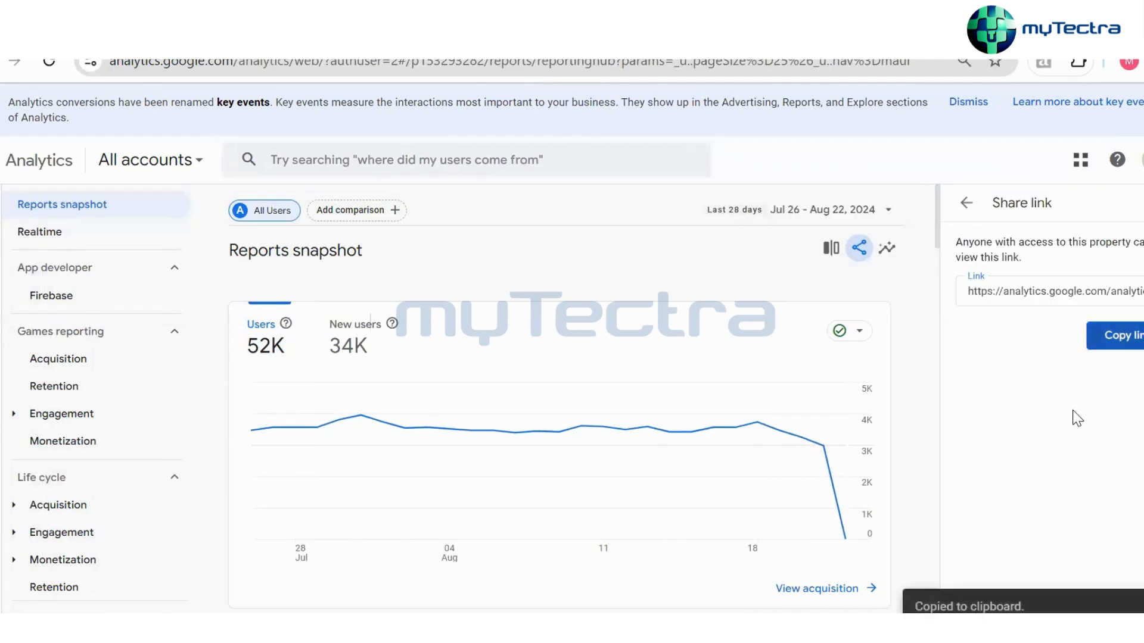
{"action": "left_click", "coordinate": [1143, 204]}
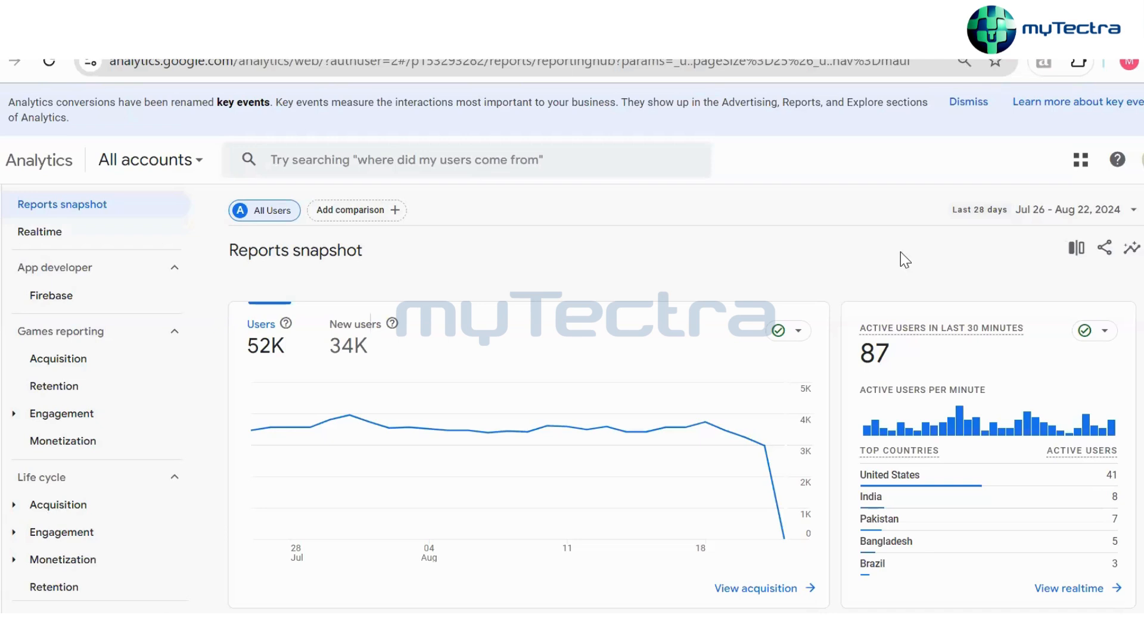
Revisit the Admin overview and return to the Home page
{"action": "mouse_move", "coordinate": [5, 579]}
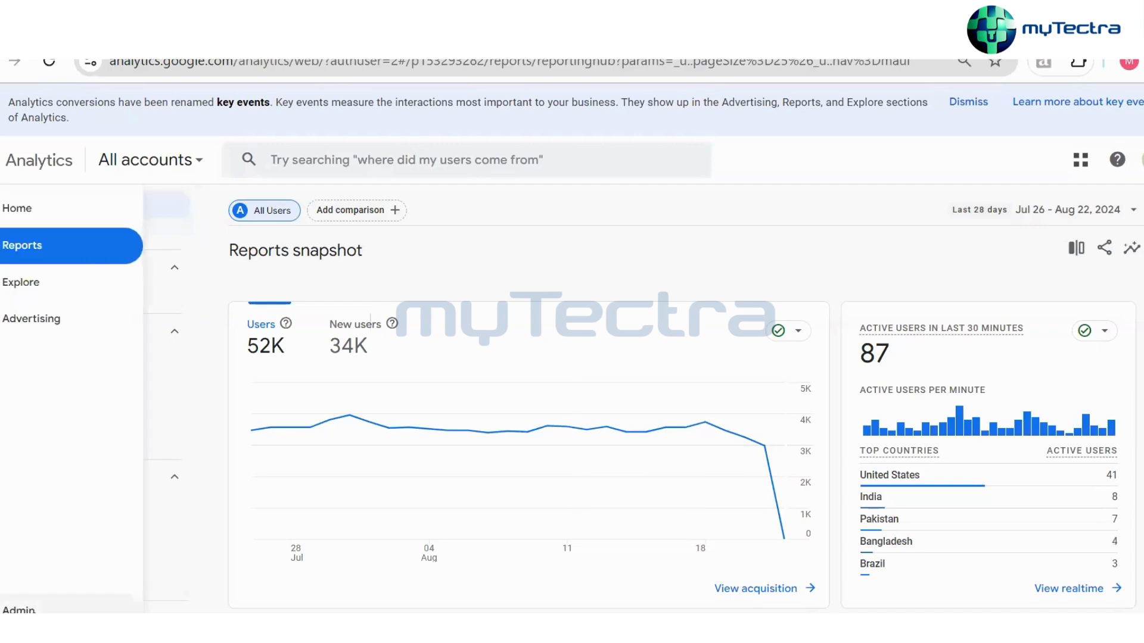
{"action": "left_click", "coordinate": [16, 608]}
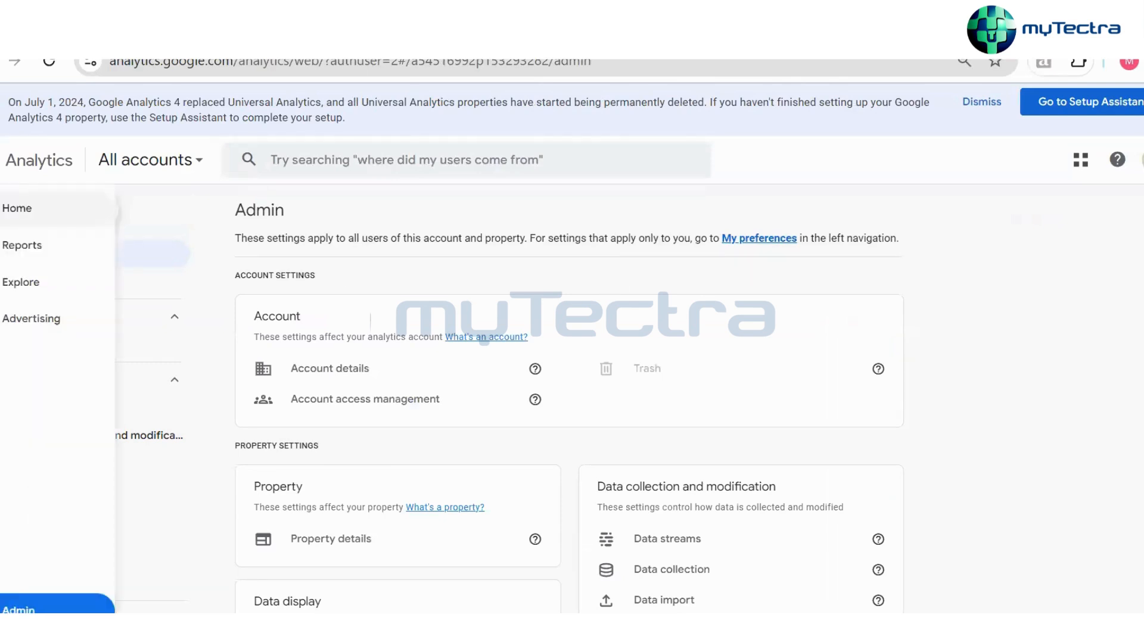
{"action": "left_click", "coordinate": [3, 208]}
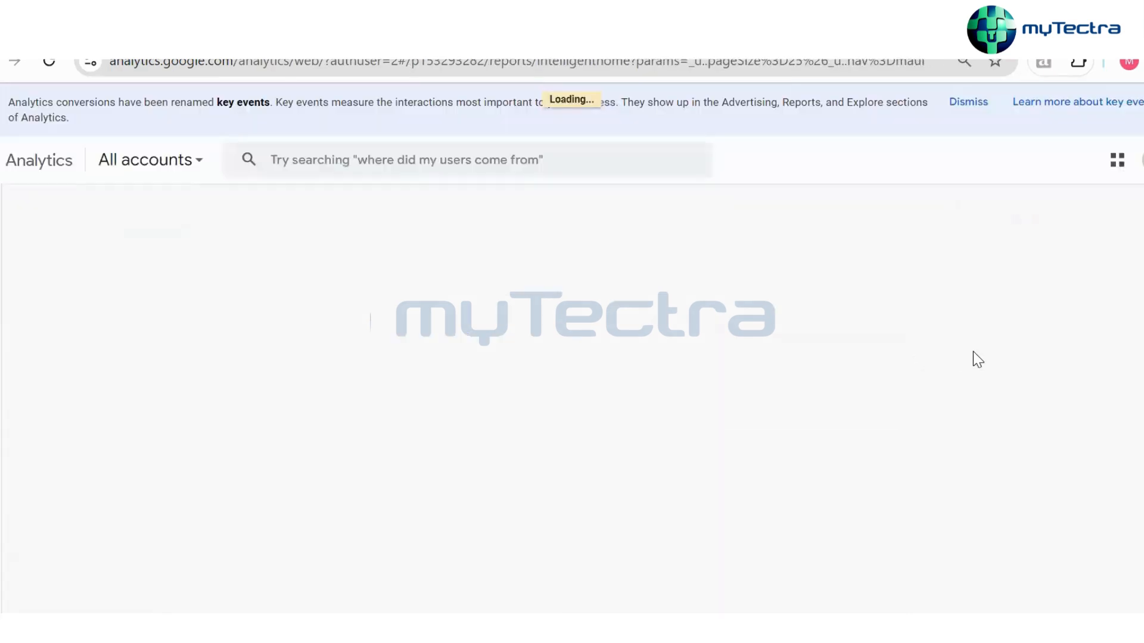